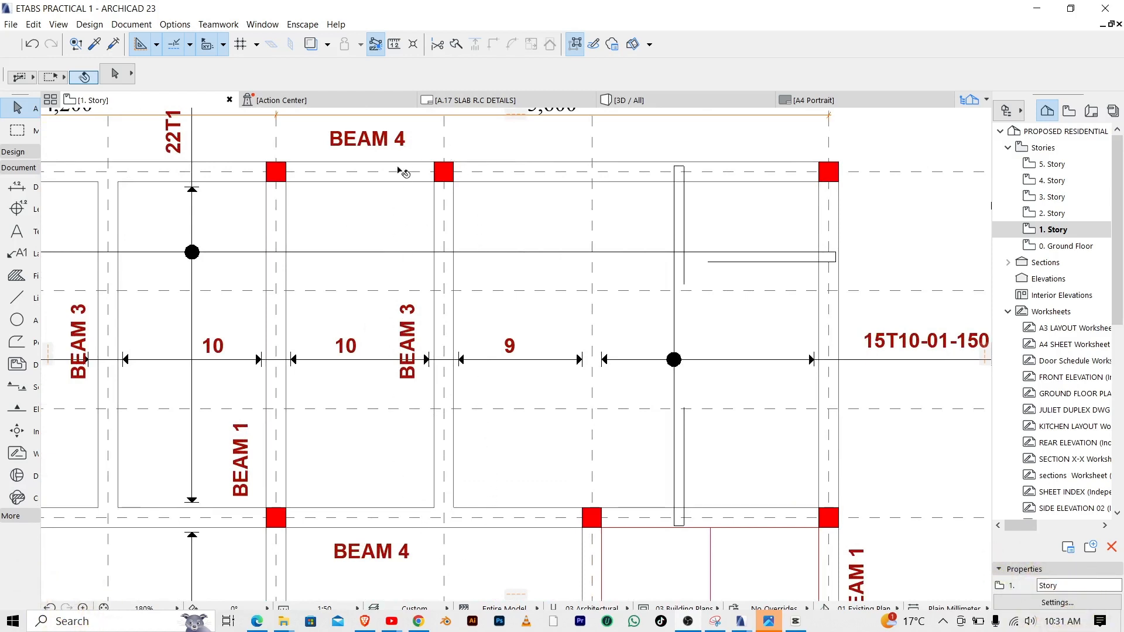
Place a text block in the empty area beside the slab plan with the first line "200 x 450"
left_click(16, 343)
scroll(270, 221, "down", 3)
scroll(271, 221, "down", 2)
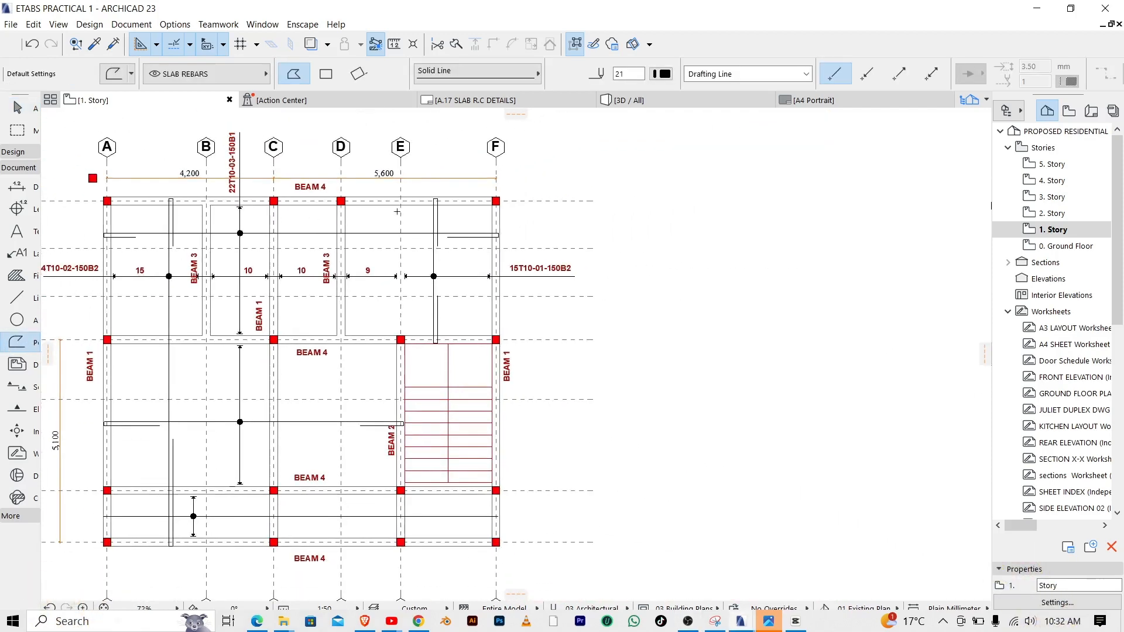
left_click(16, 232)
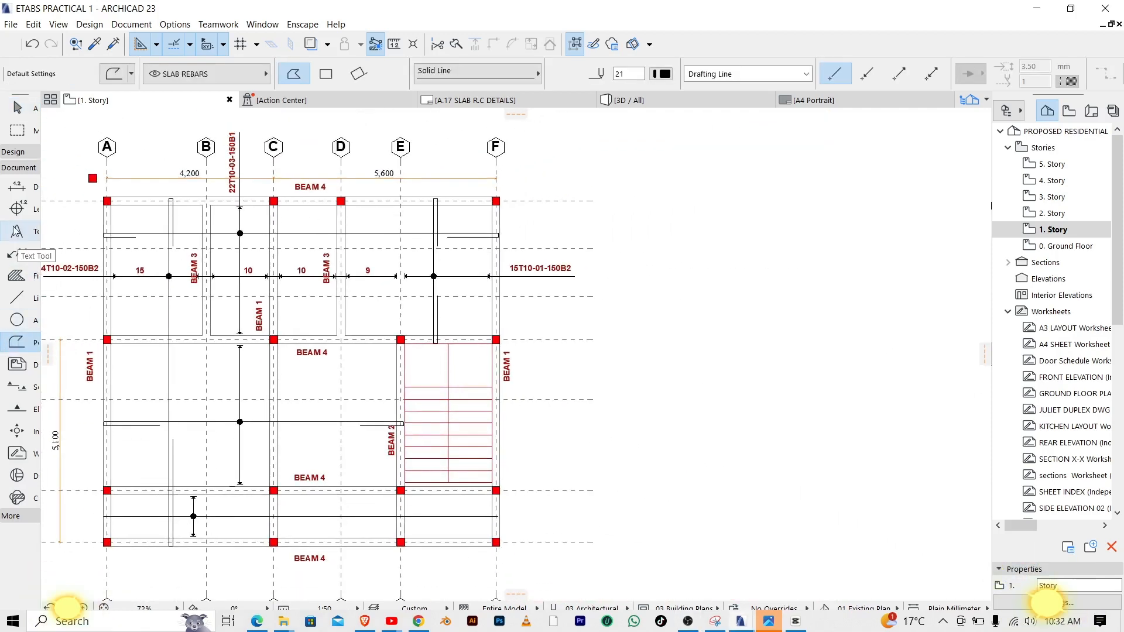
left_click(696, 167)
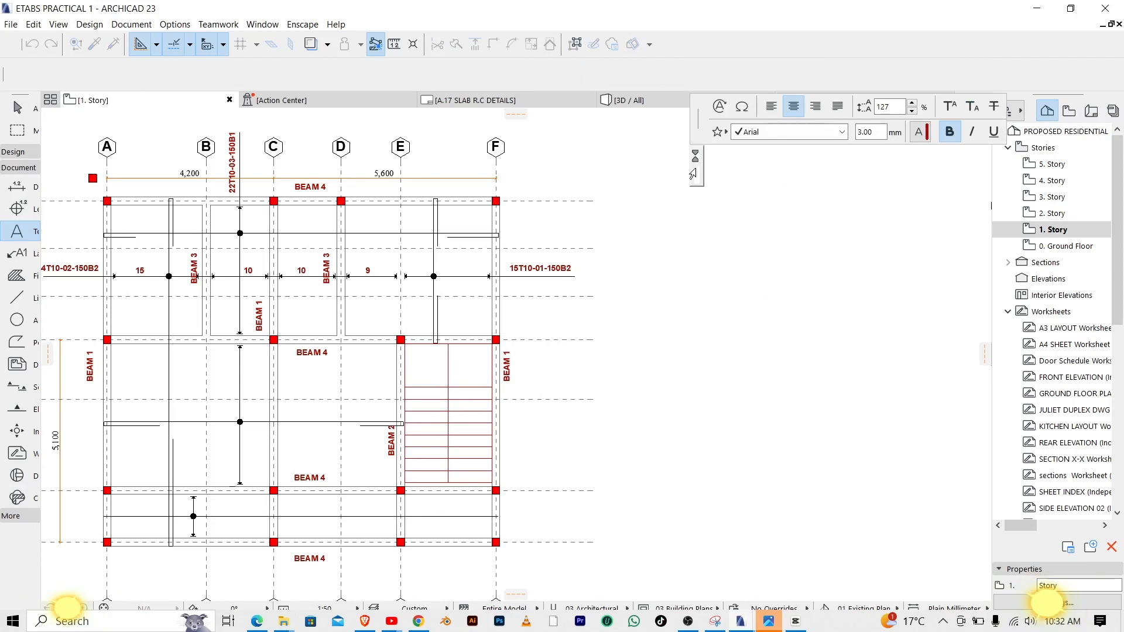
type("20")
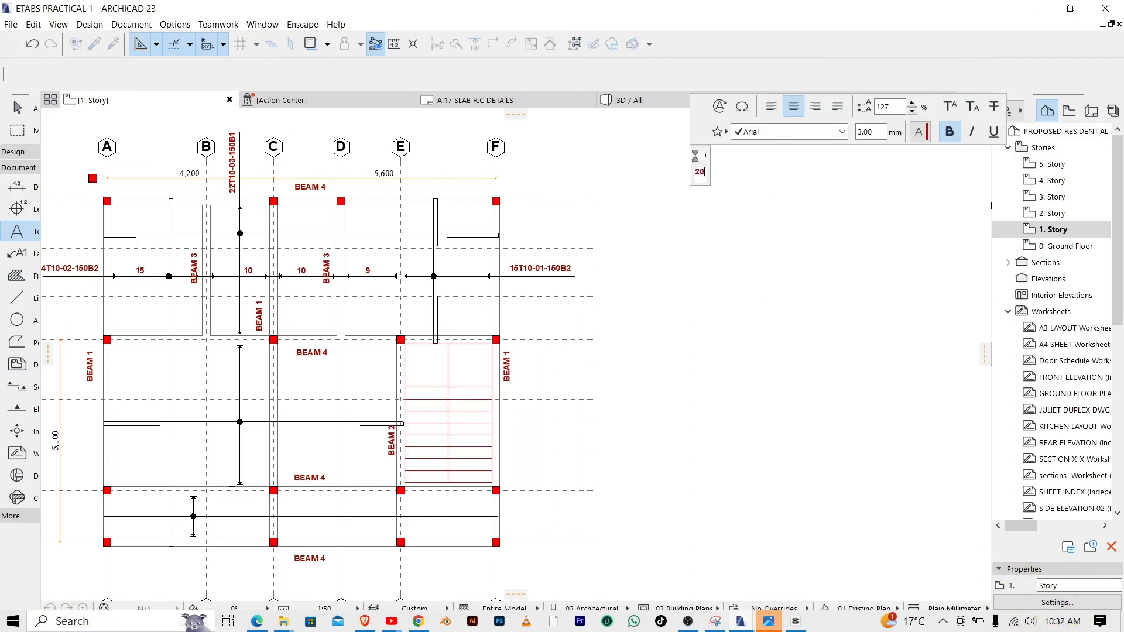
type("0 x 450")
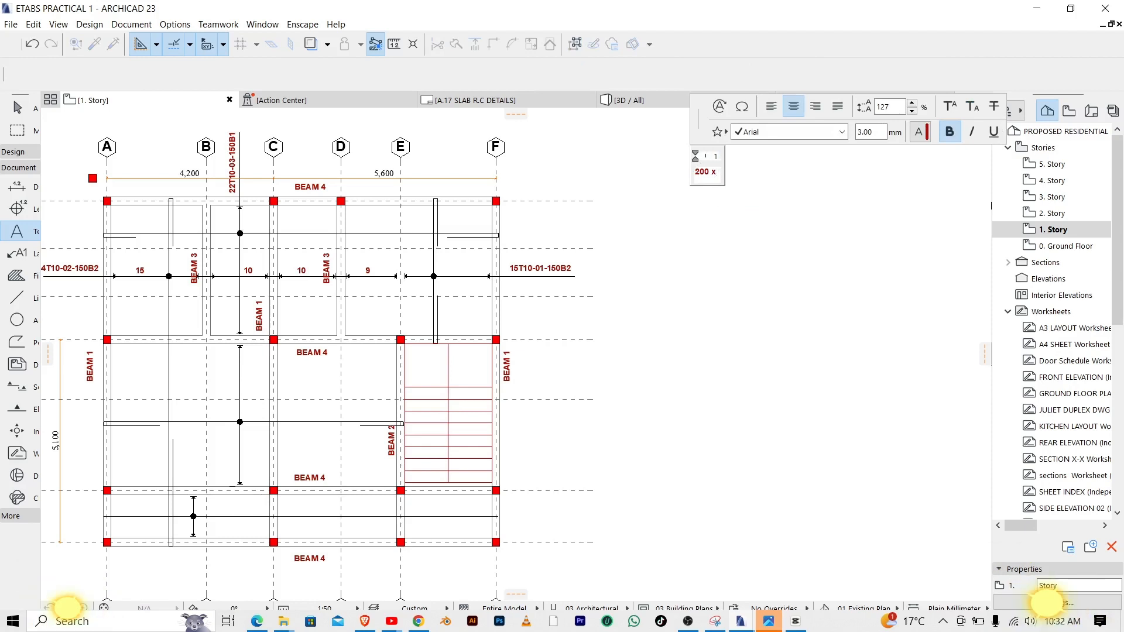
key("Return")
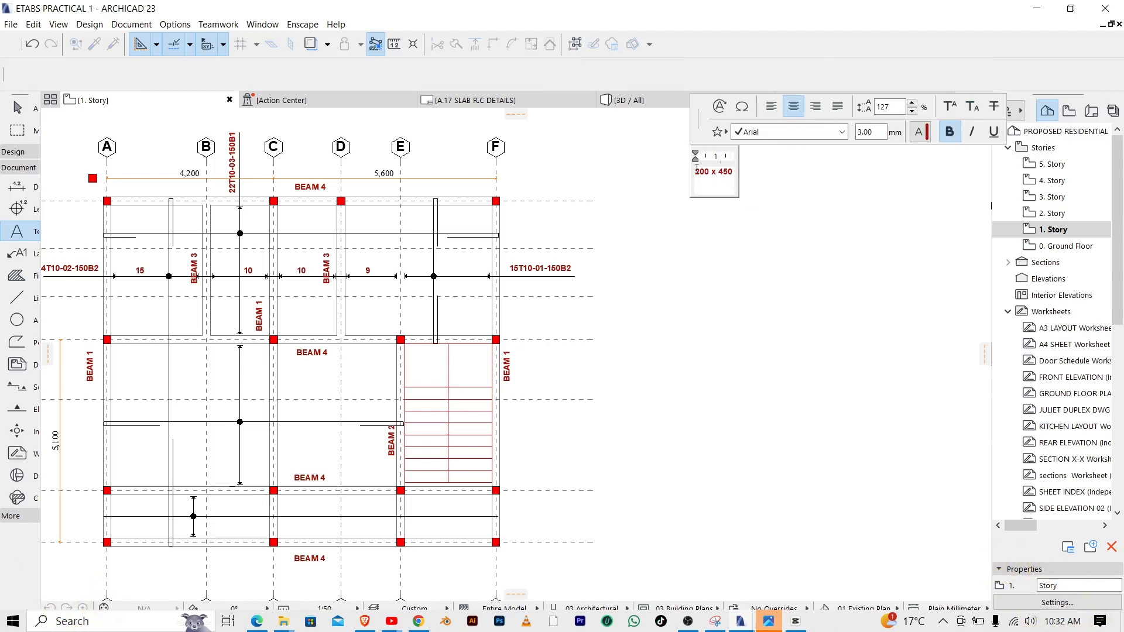
Add the lines "4 bars" and "t12" below the size in the text block and finish it
type("4 bras")
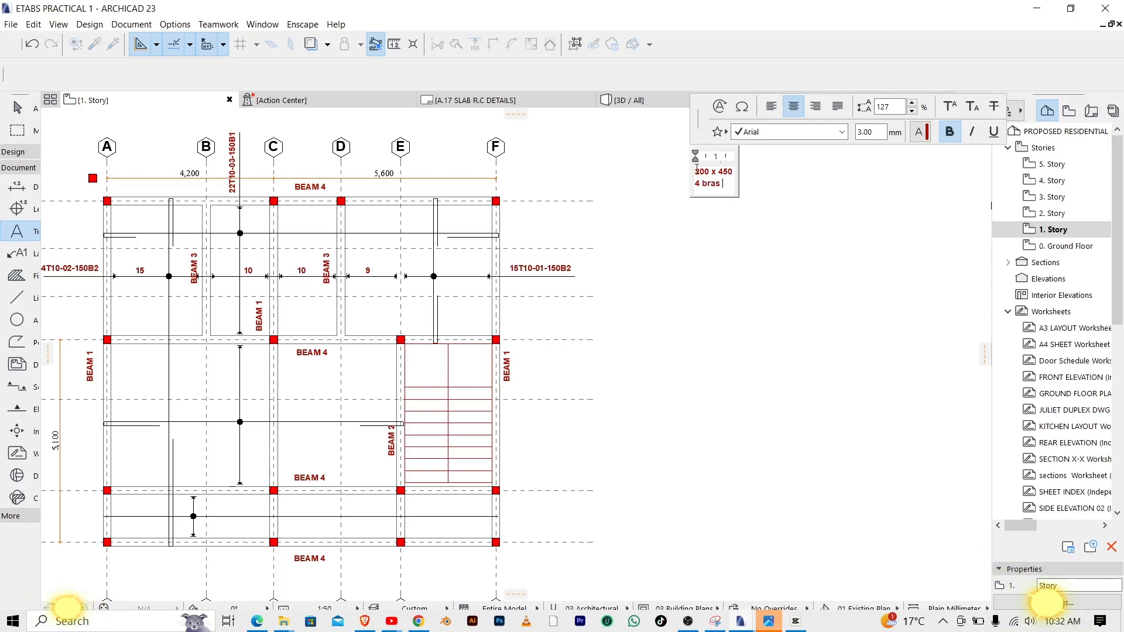
key("BackSpace")
key("BackSpace")
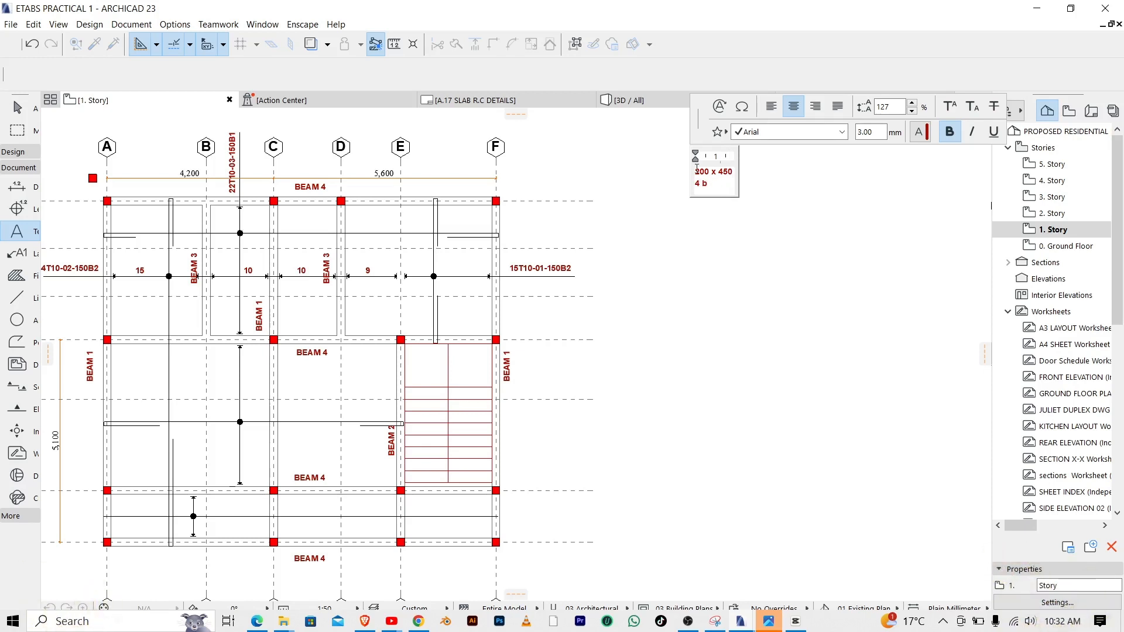
type("ars ")
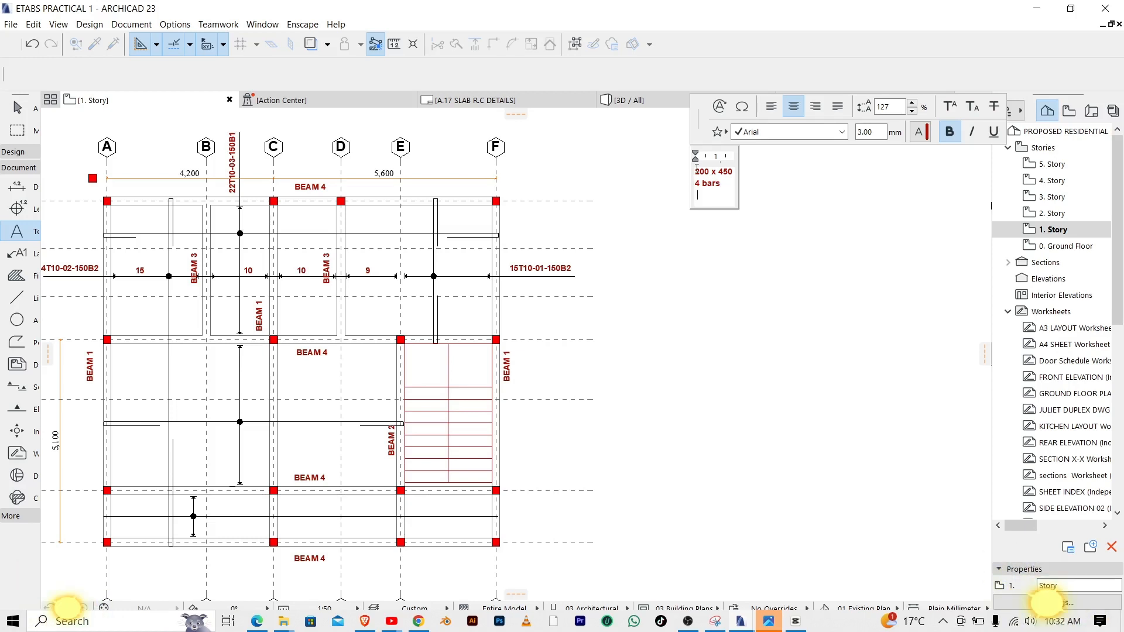
type("t12")
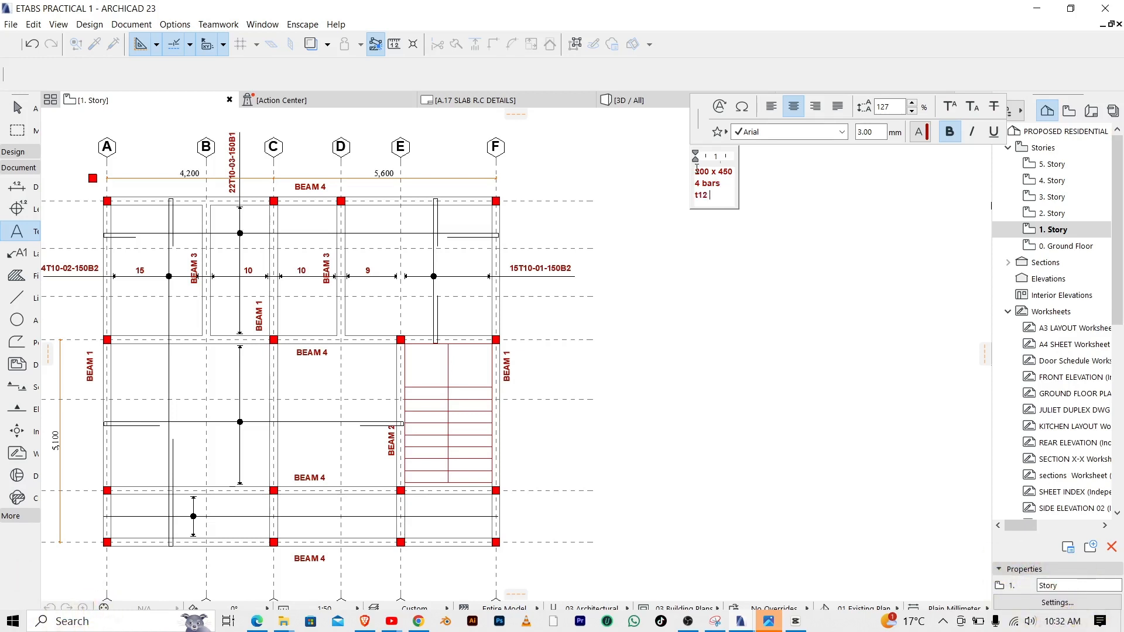
key("Return")
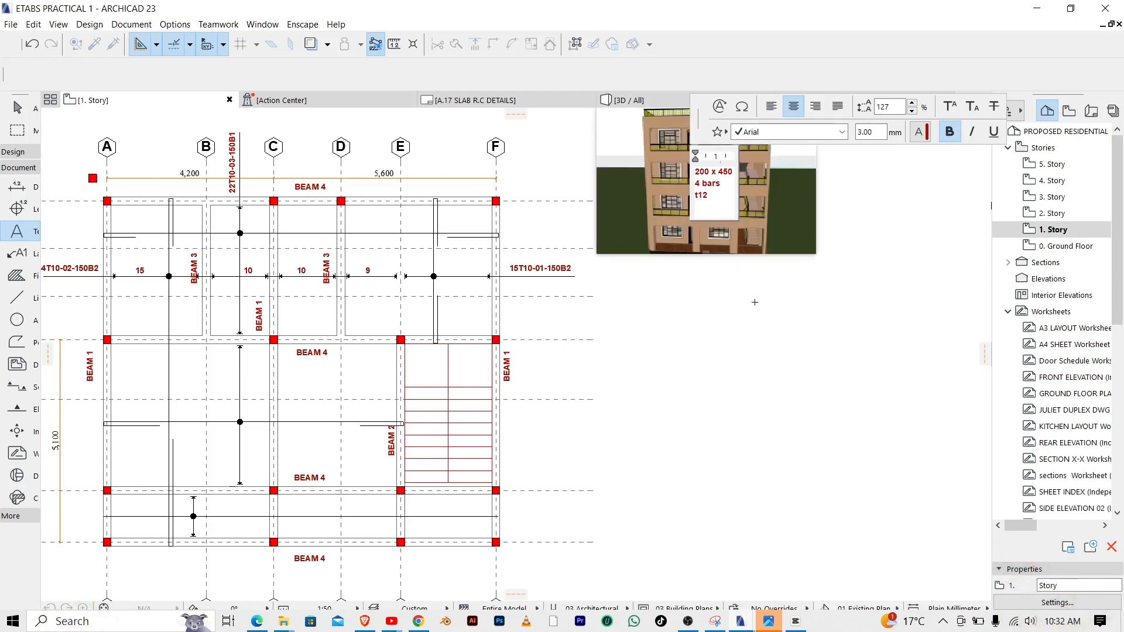
left_click(766, 355)
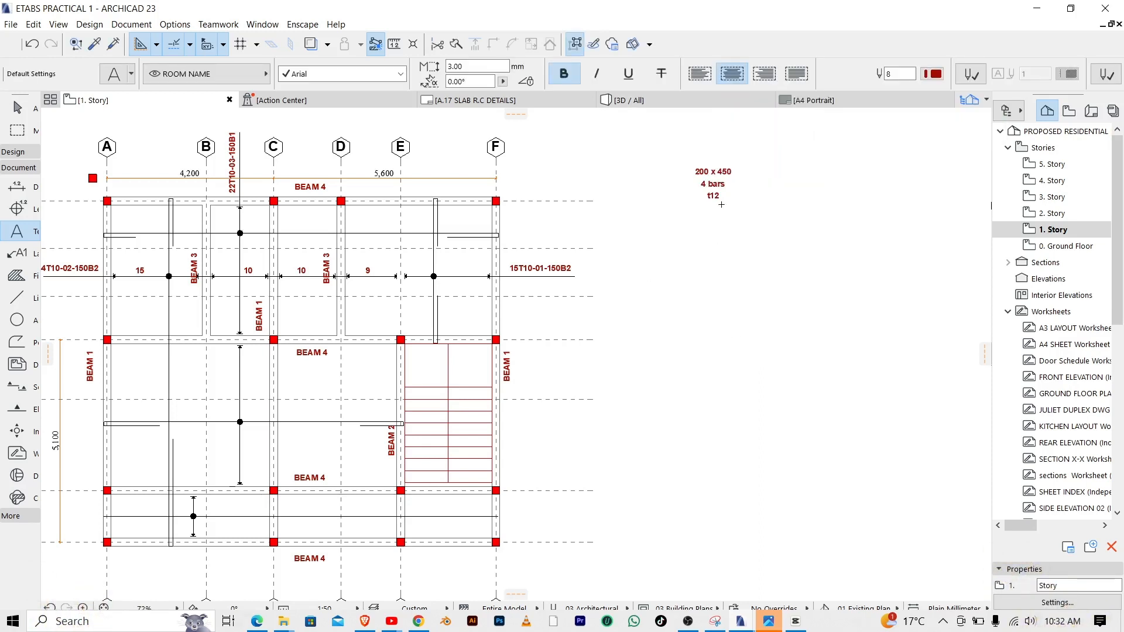
Left-align the new beam note text and deselect it
key("Escape")
left_click_drag(677, 141, 747, 247)
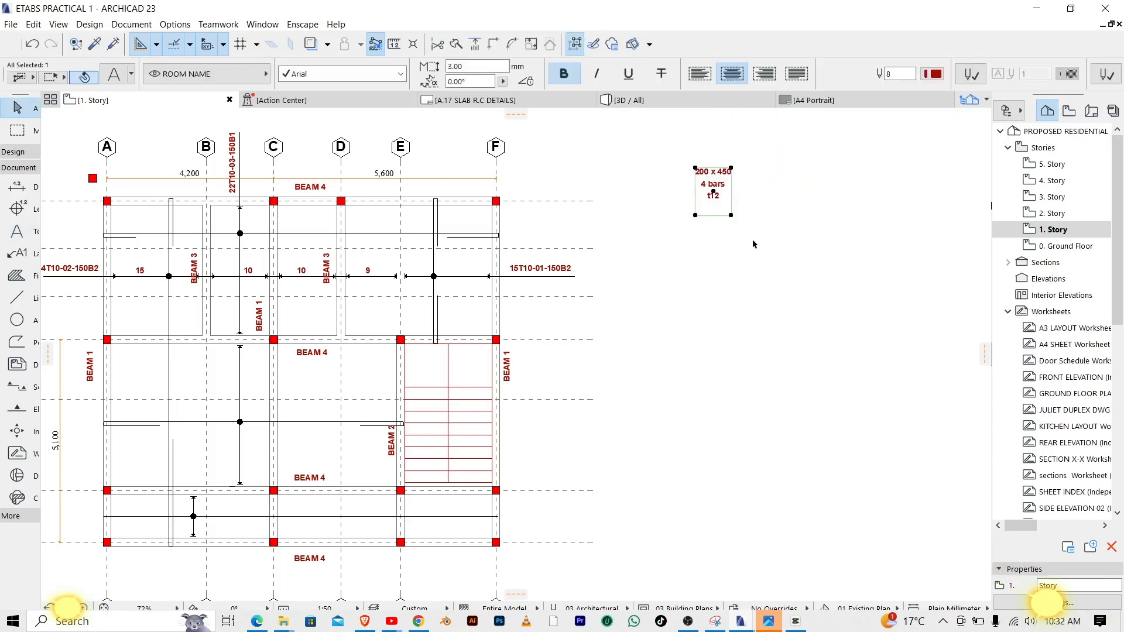
left_click(700, 73)
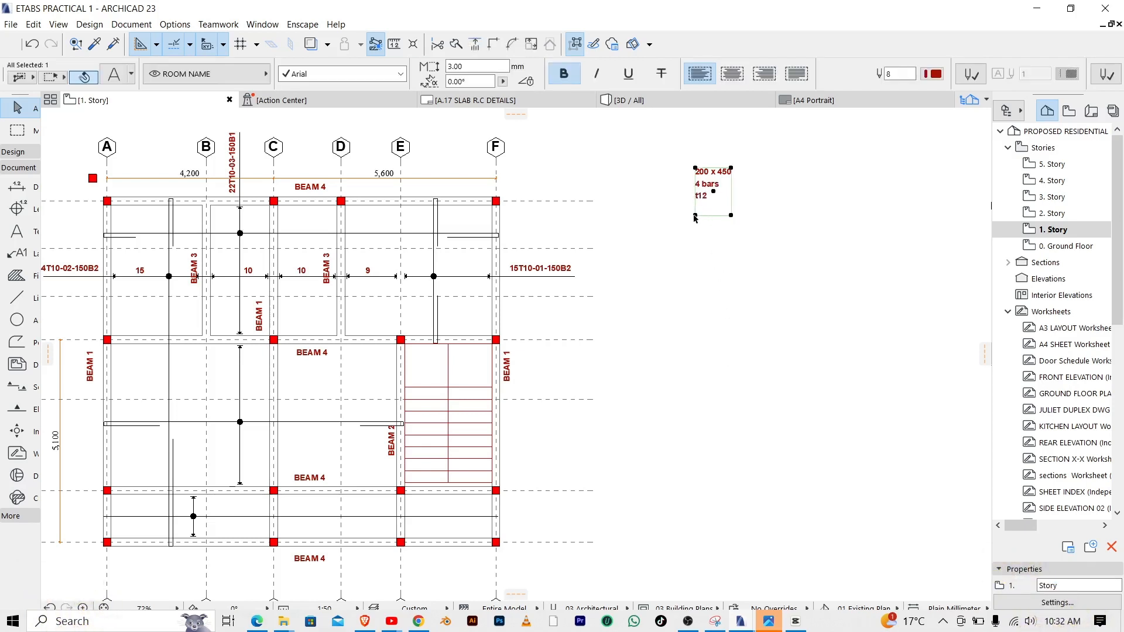
key("Escape")
left_click_drag(692, 156, 747, 259)
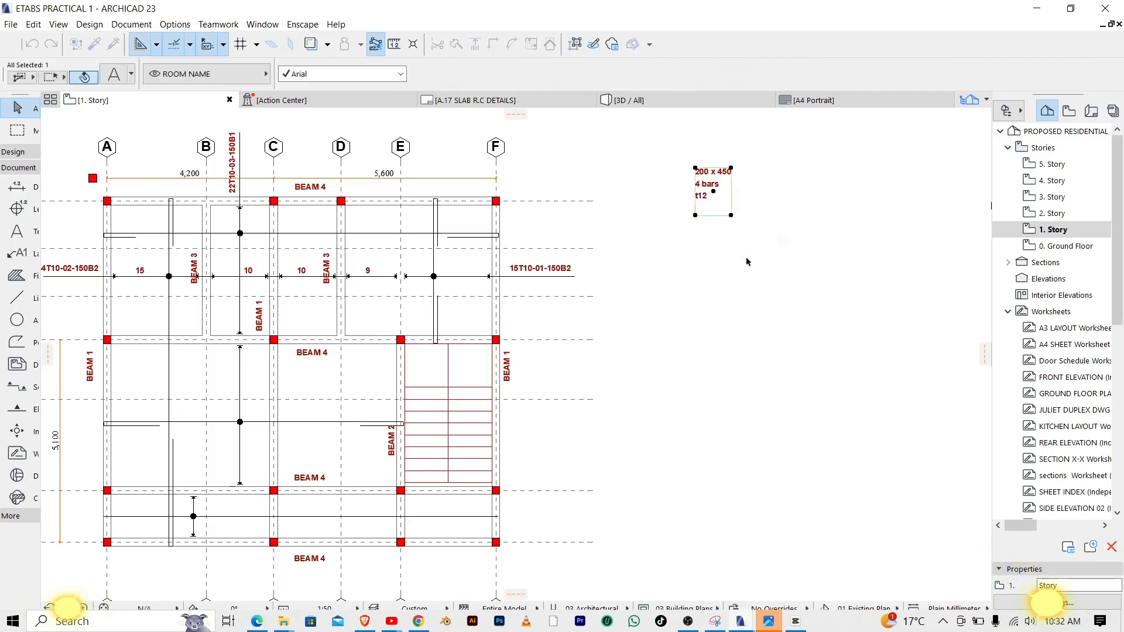
key("Escape")
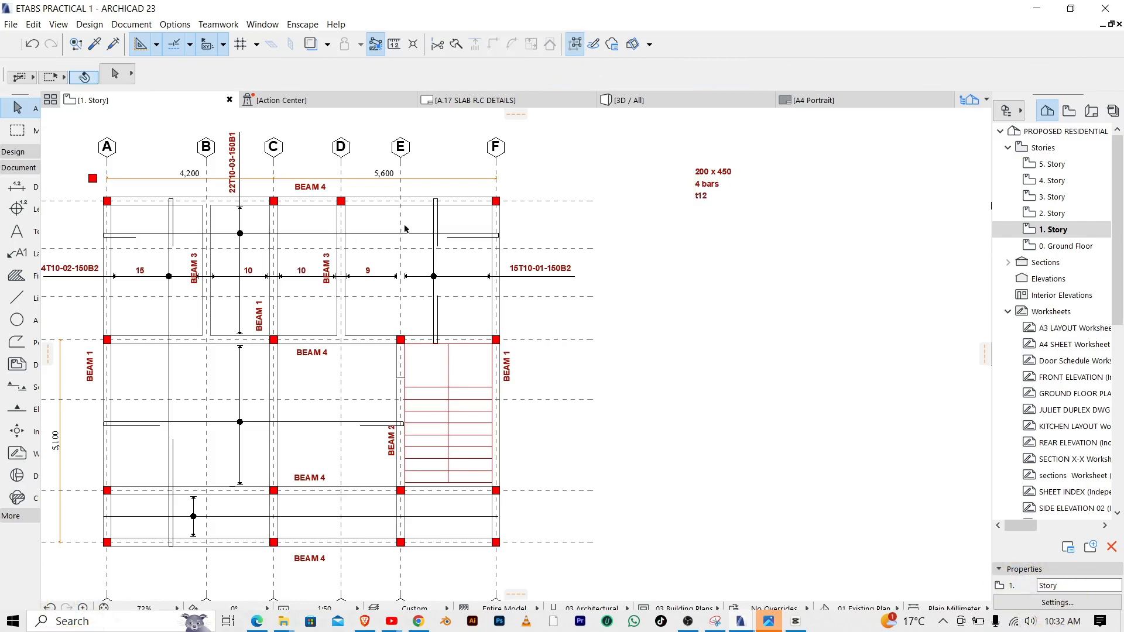
Examine the column positions, beam labels and dimensioned spans across the first slab plan, from grid line 7 down to grid line 1
scroll(355, 242, "up", 3)
scroll(334, 241, "down", 4)
scroll(319, 241, "up", 4)
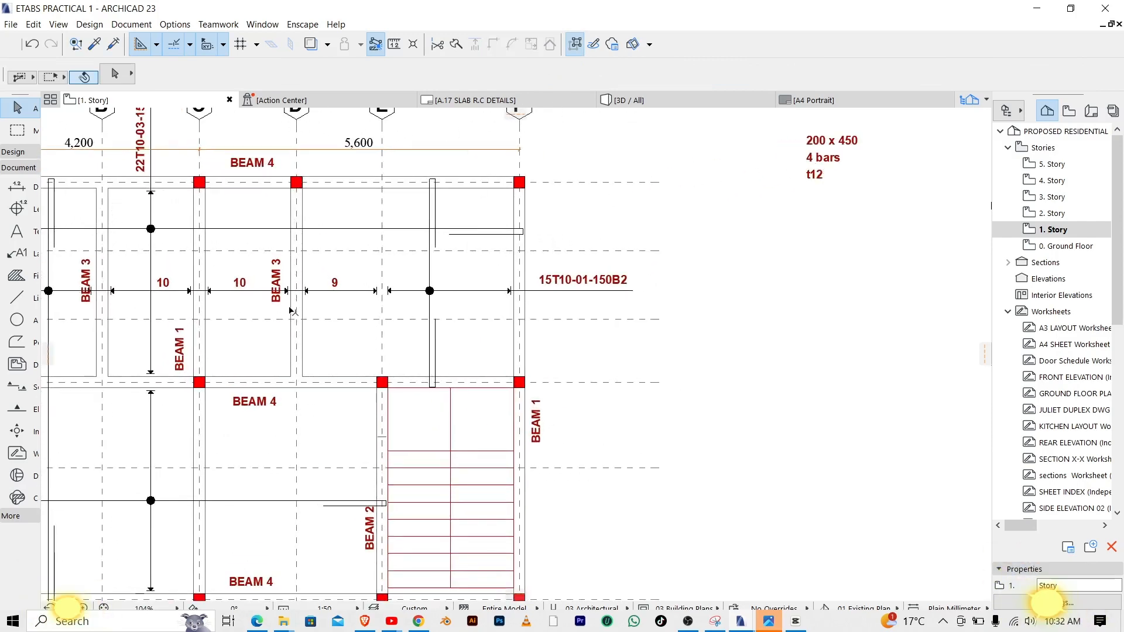
scroll(442, 301, "down", 5)
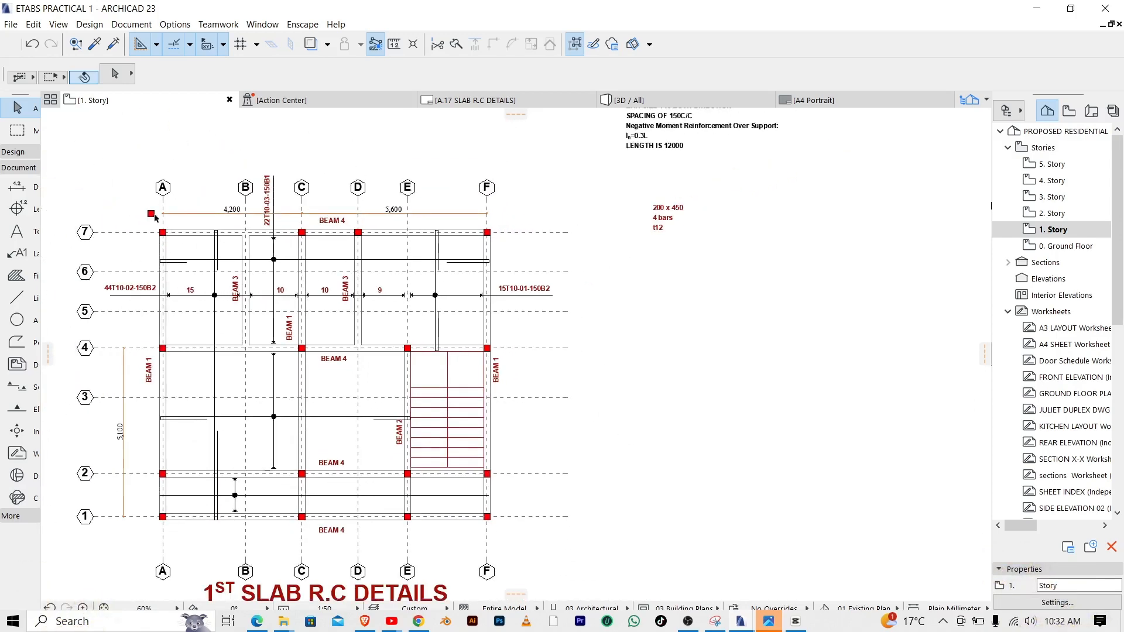
scroll(354, 265, "up", 3)
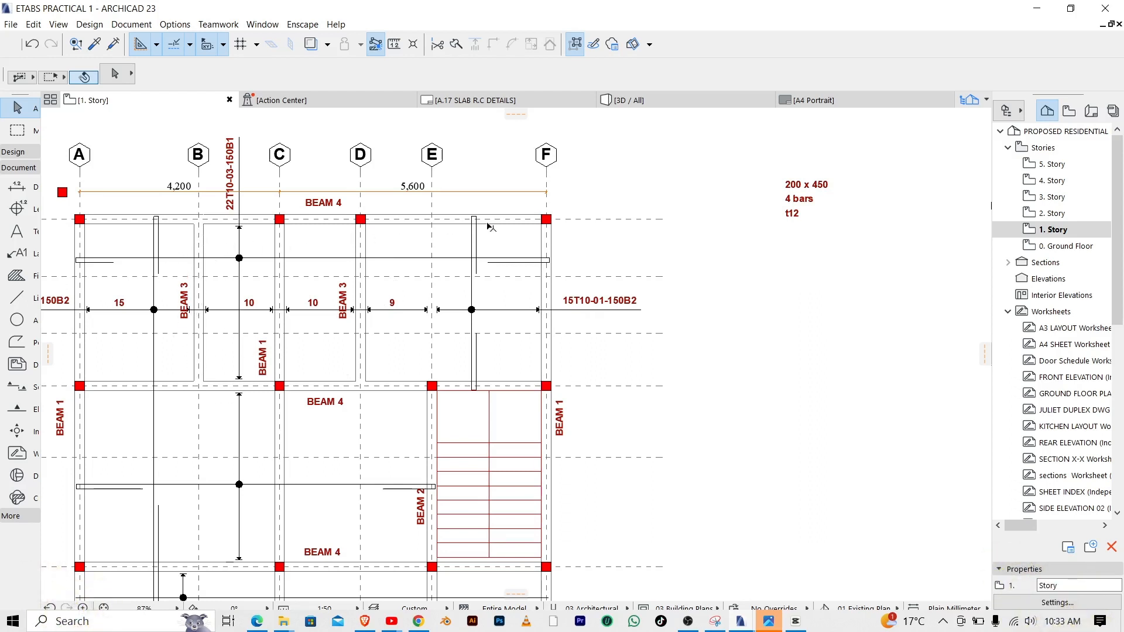
scroll(521, 217, "down", 2)
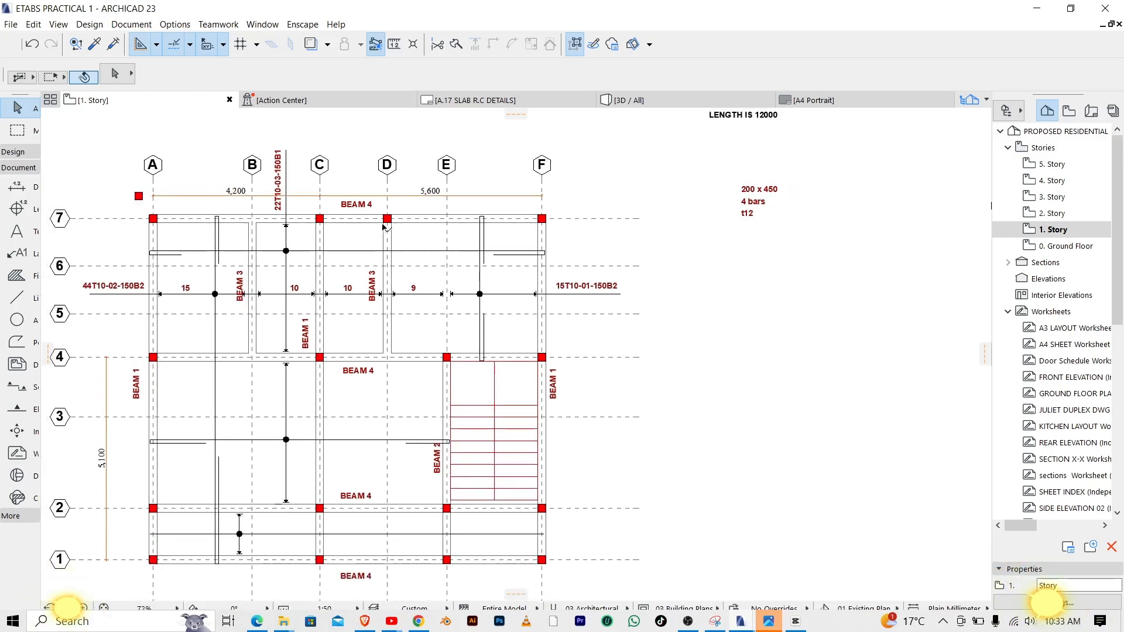
scroll(814, 193, "up", 5)
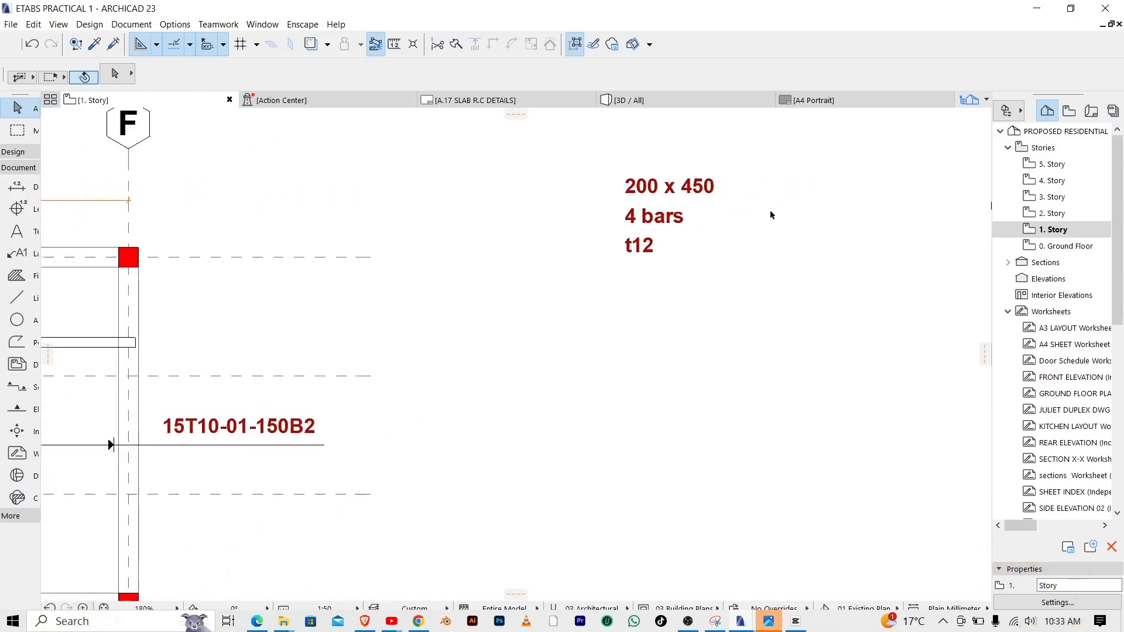
scroll(702, 240, "down", 4)
scroll(696, 244, "up", 1)
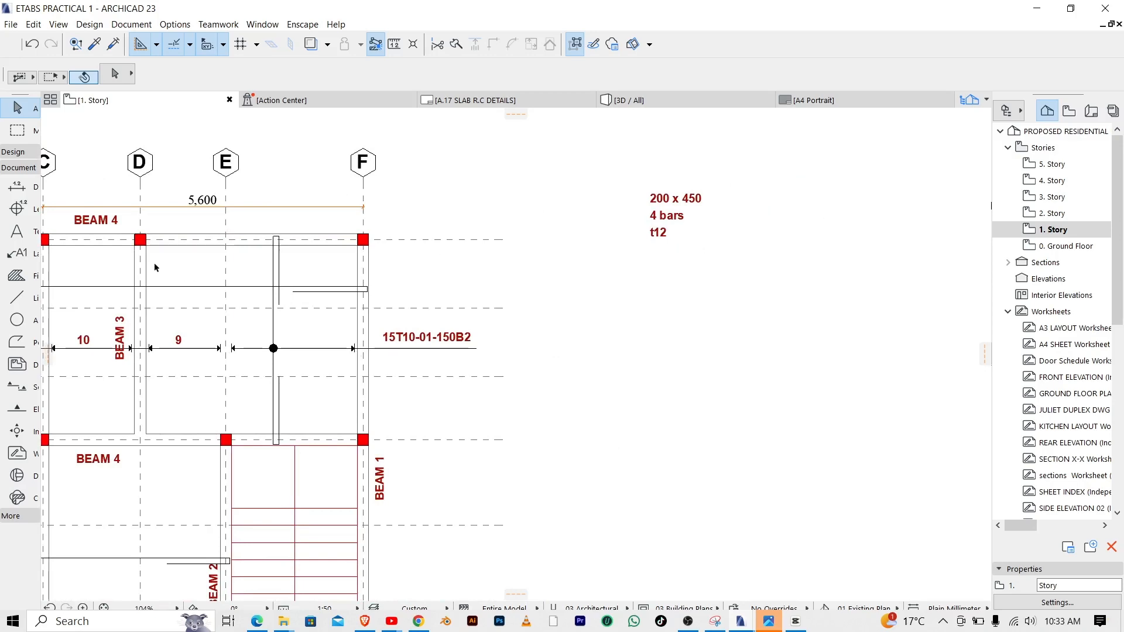
scroll(615, 271, "down", 3)
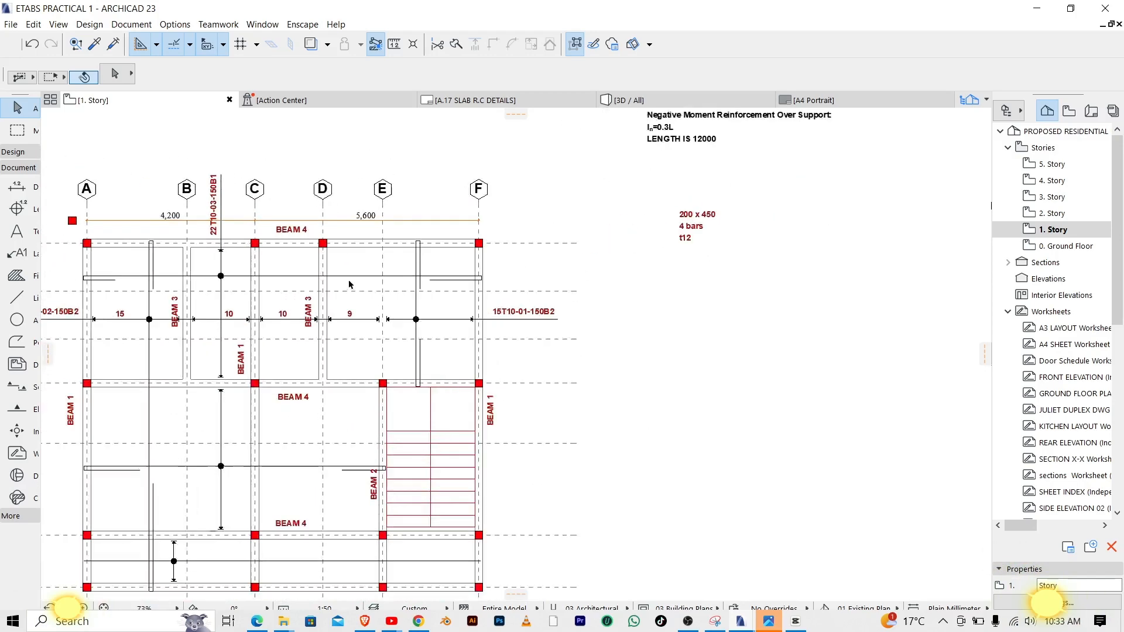
scroll(349, 285, "up", 1)
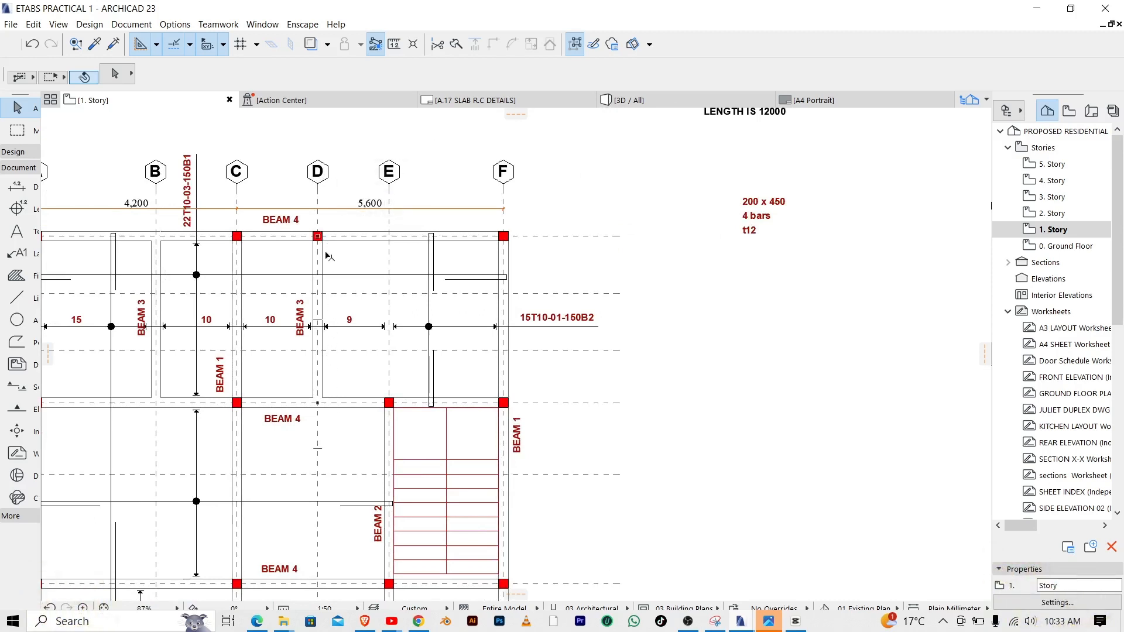
scroll(509, 217, "down", 3)
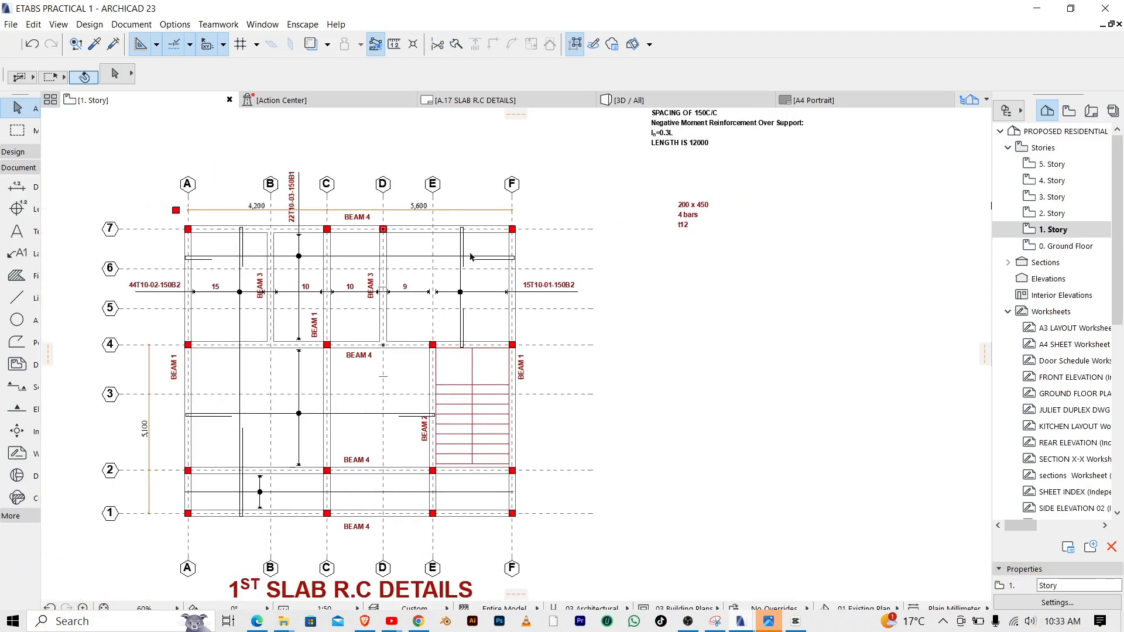
scroll(404, 268, "up", 2)
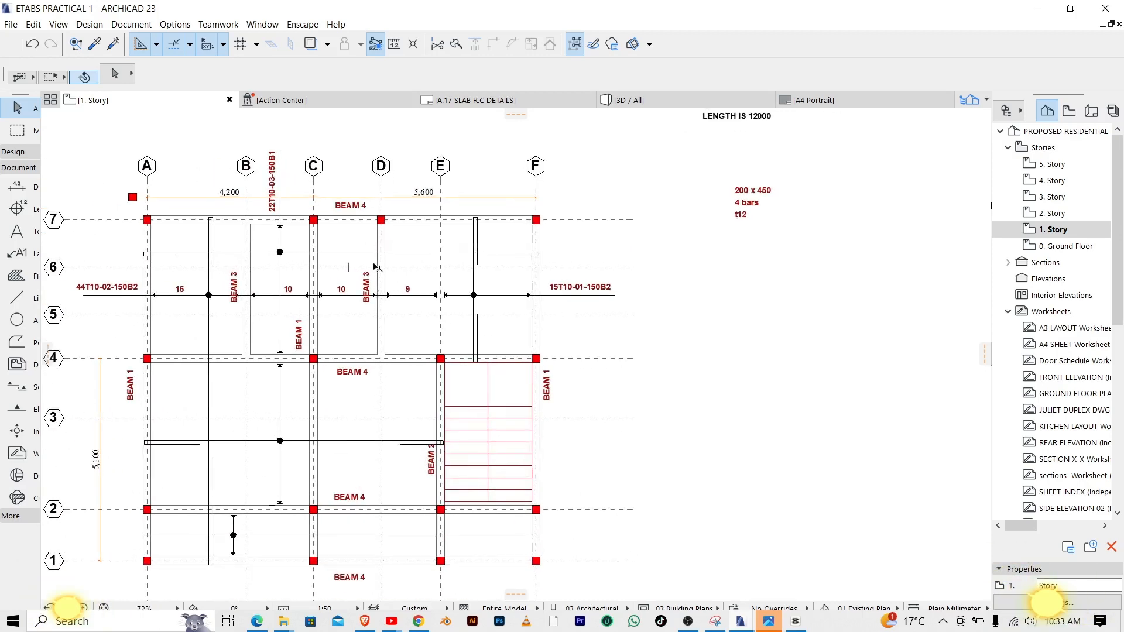
scroll(383, 226, "up", 5)
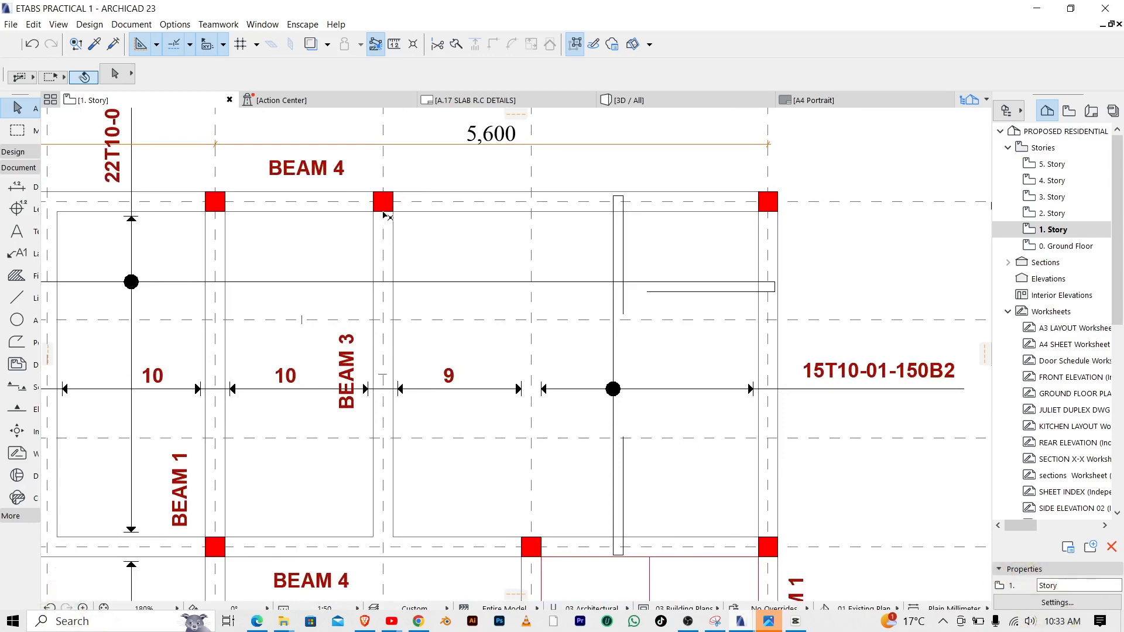
scroll(562, 304, "down", 3)
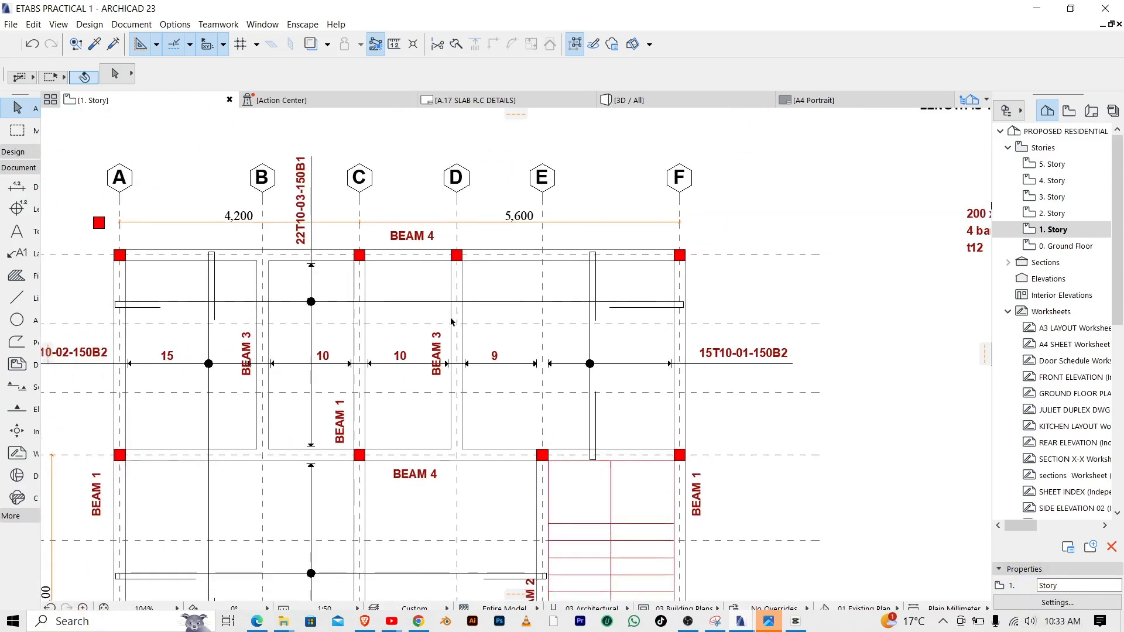
scroll(331, 259, "up", 1)
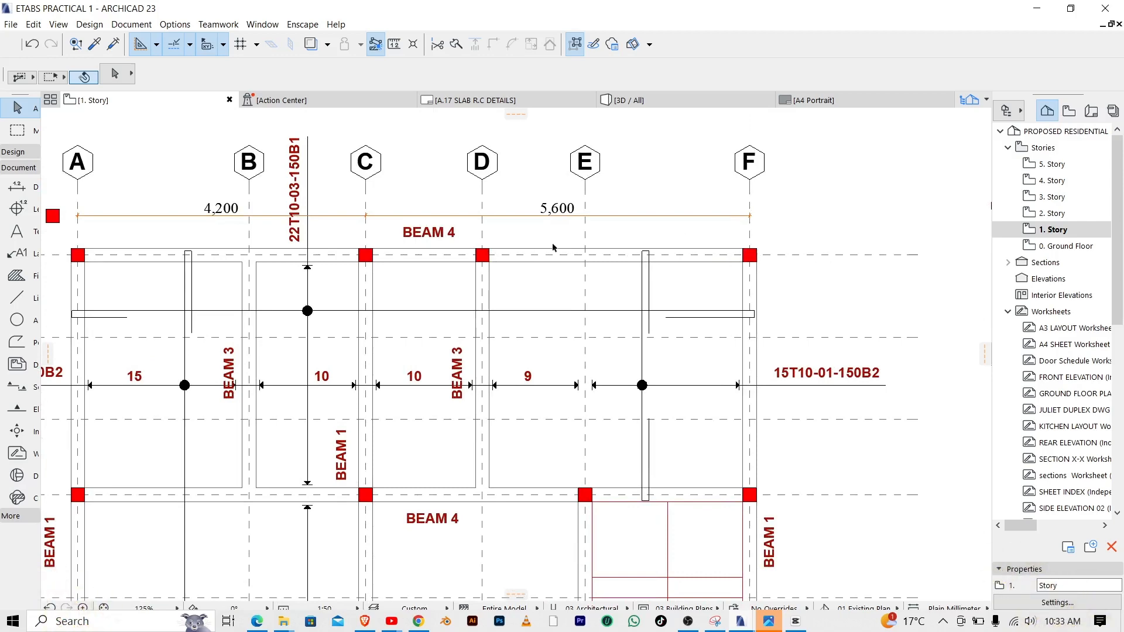
scroll(391, 236, "down", 4)
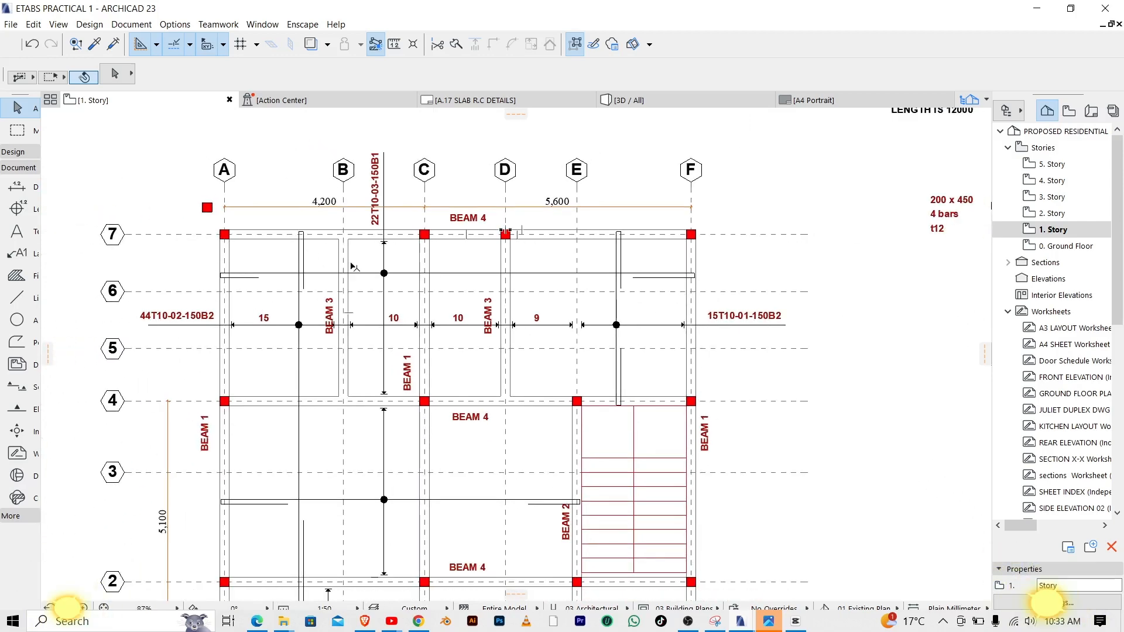
scroll(358, 261, "up", 3)
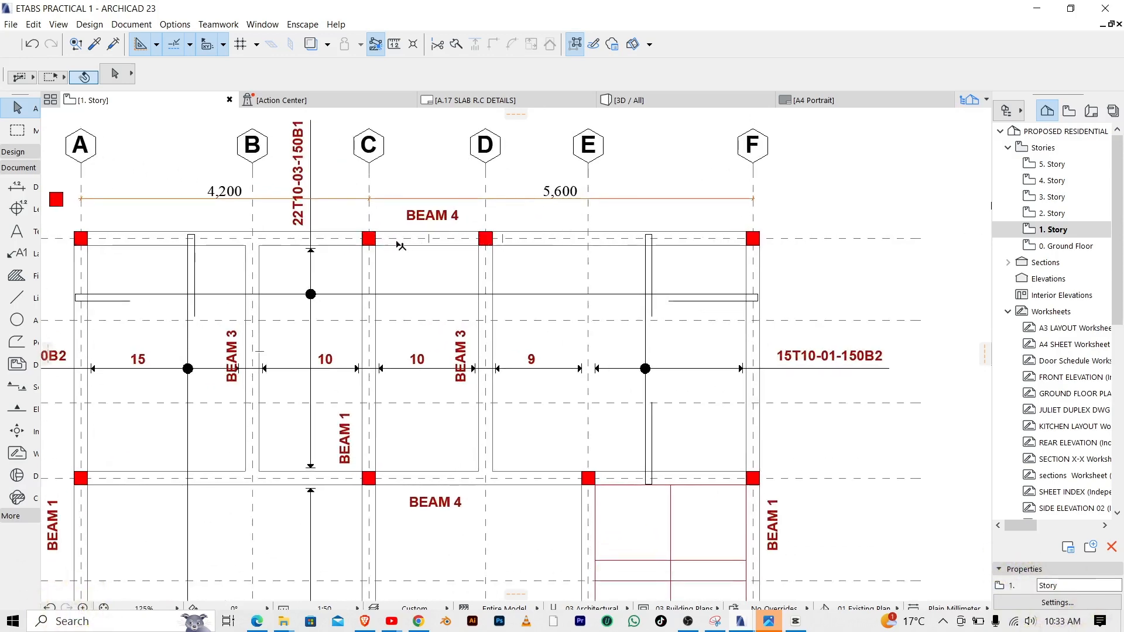
scroll(354, 231, "down", 3)
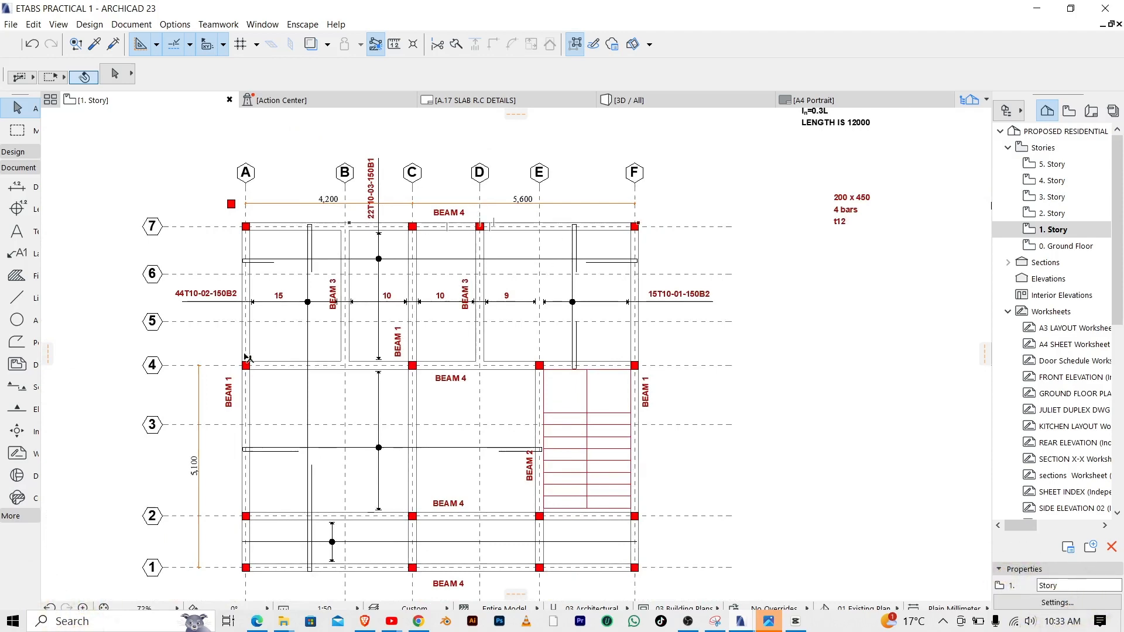
scroll(410, 292, "down", 2)
scroll(521, 483, "up", 3)
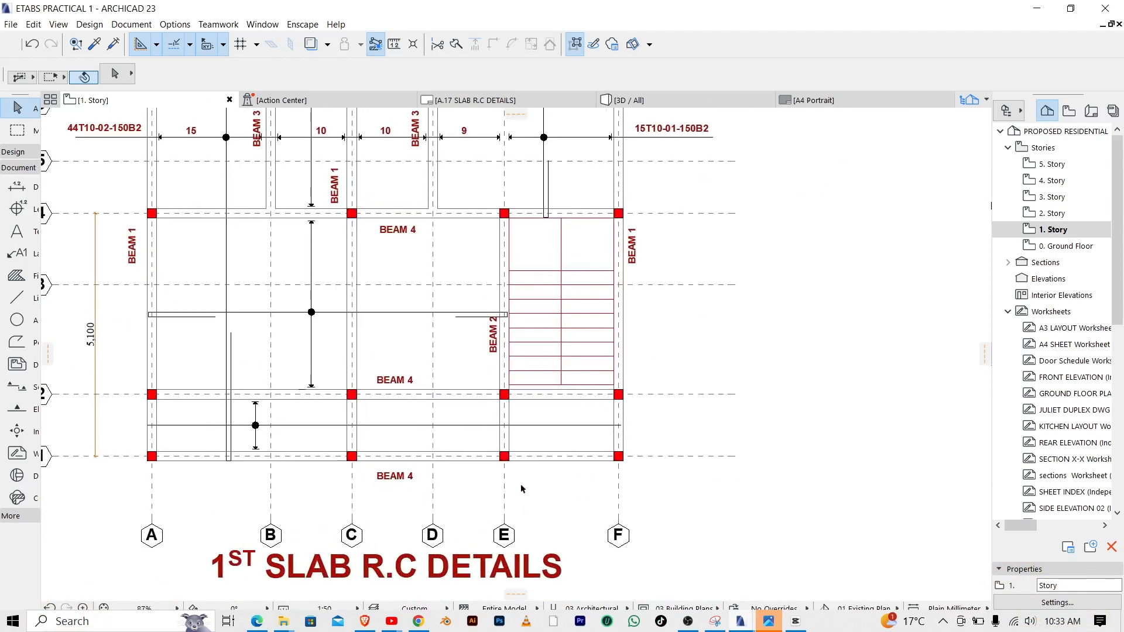
scroll(714, 384, "down", 2)
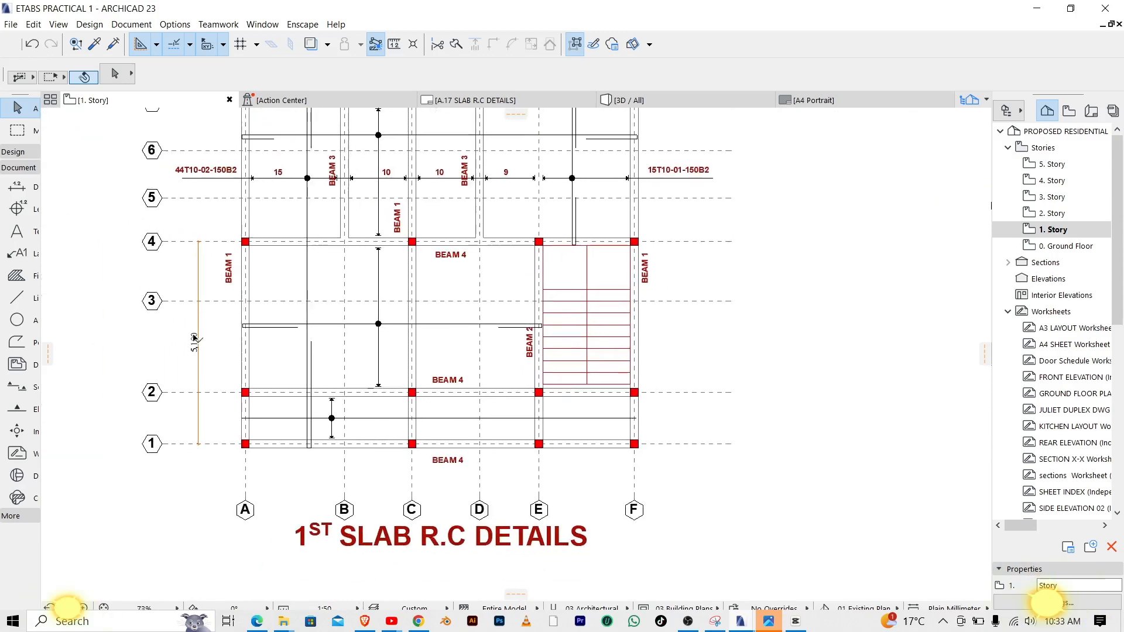
scroll(201, 349, "up", 3)
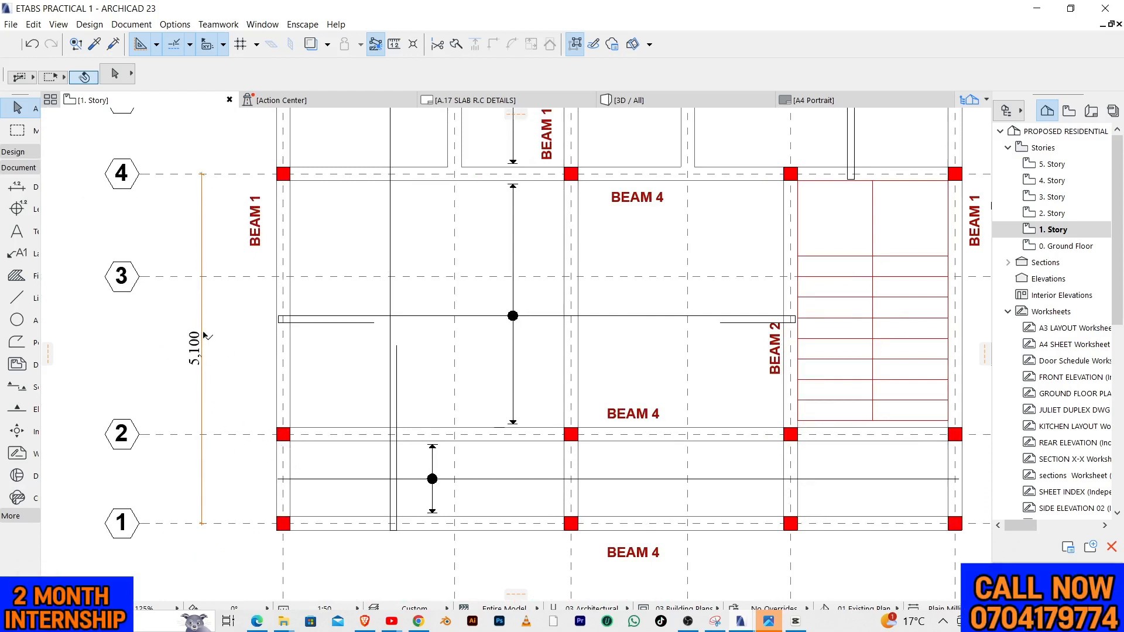
Examine the dimensioned span between grid lines 4 and 1 in relation to the beams and columns of the first slab plan
left_click(171, 345)
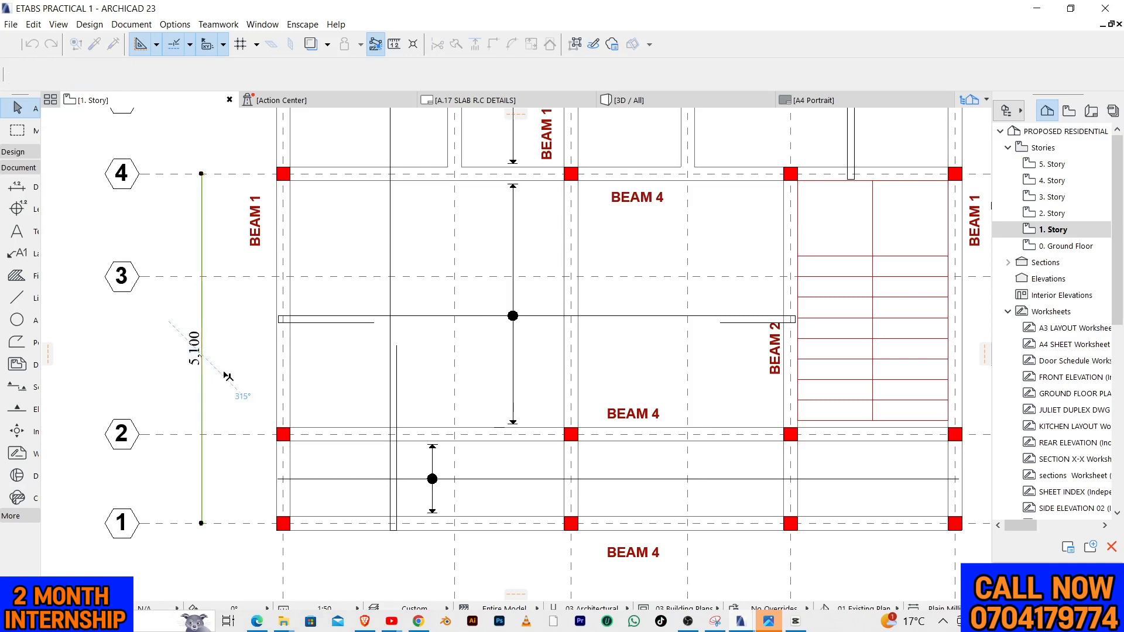
left_click_drag(160, 317, 225, 387)
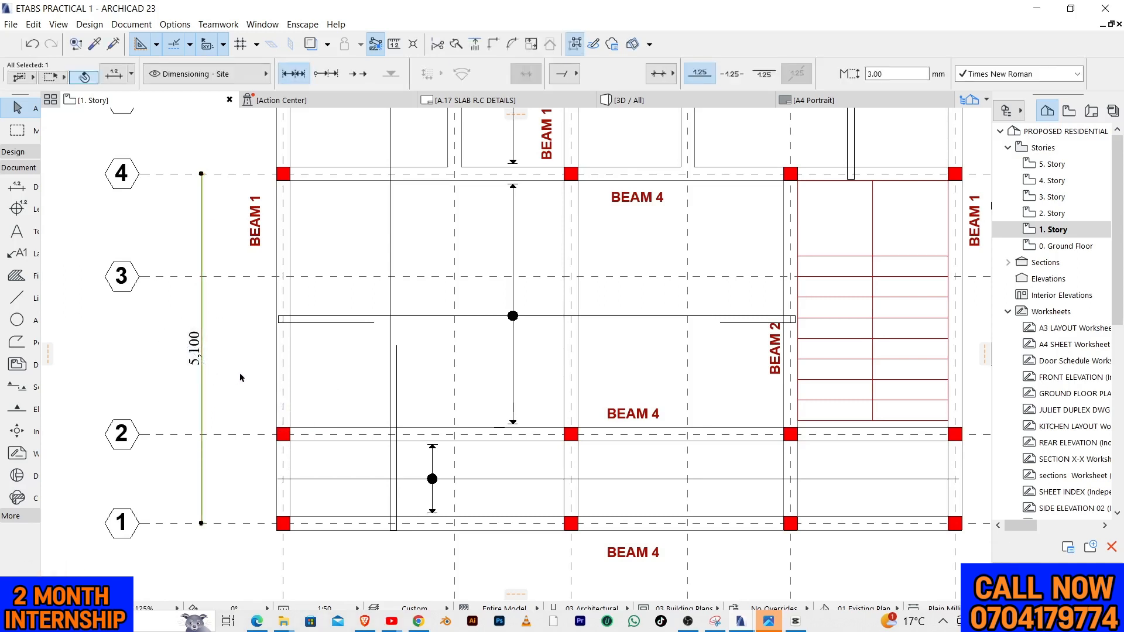
left_click(240, 378)
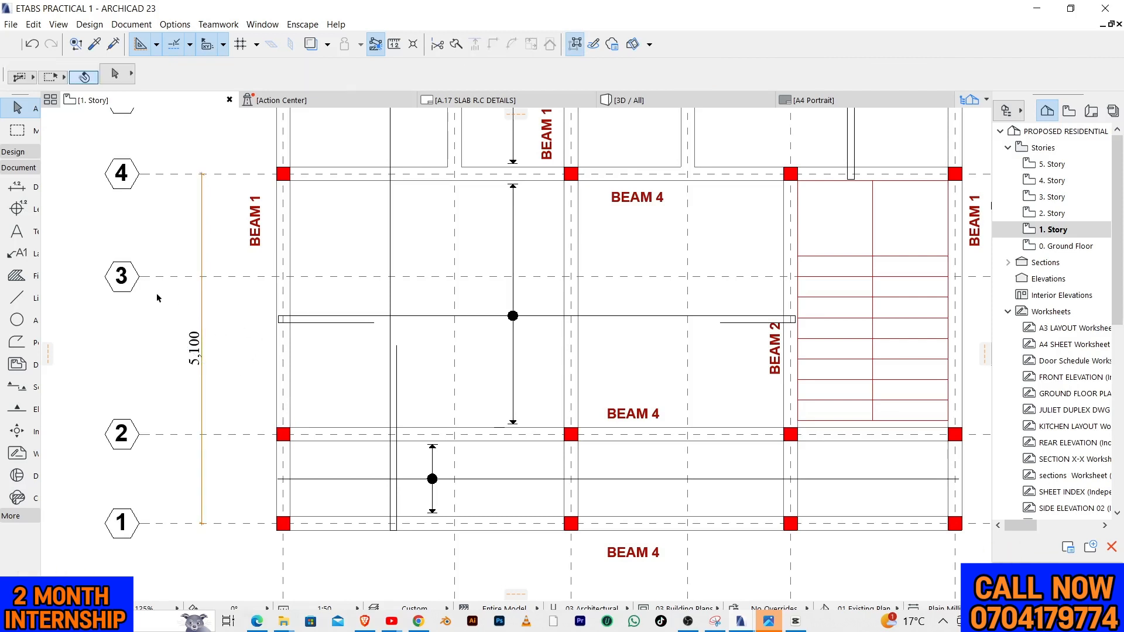
left_click_drag(179, 315, 234, 407)
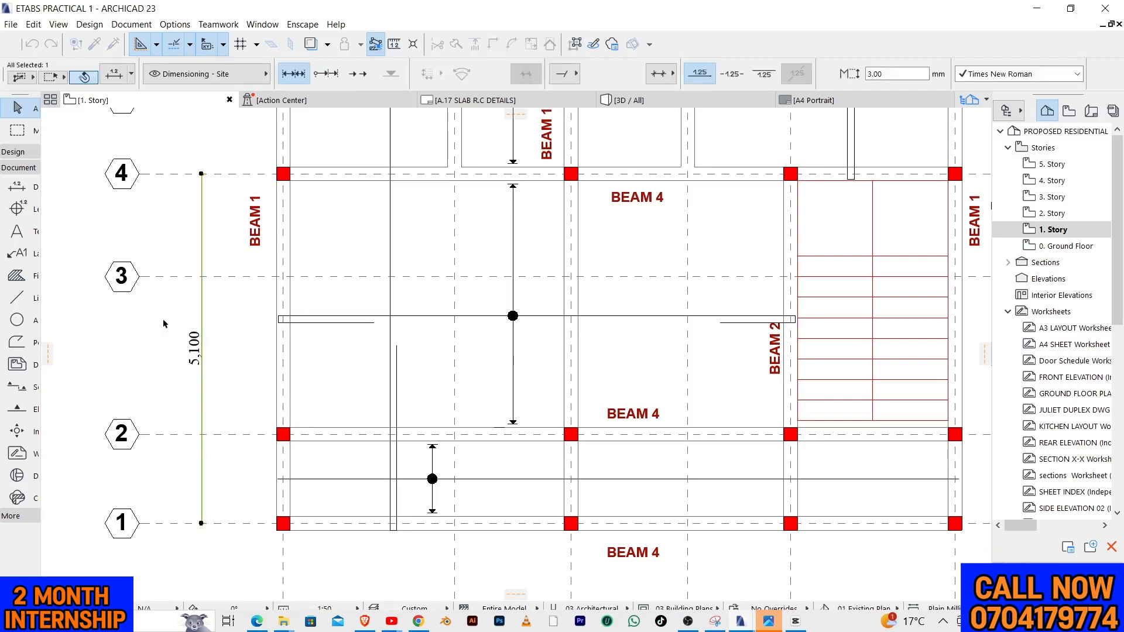
left_click_drag(163, 320, 219, 384)
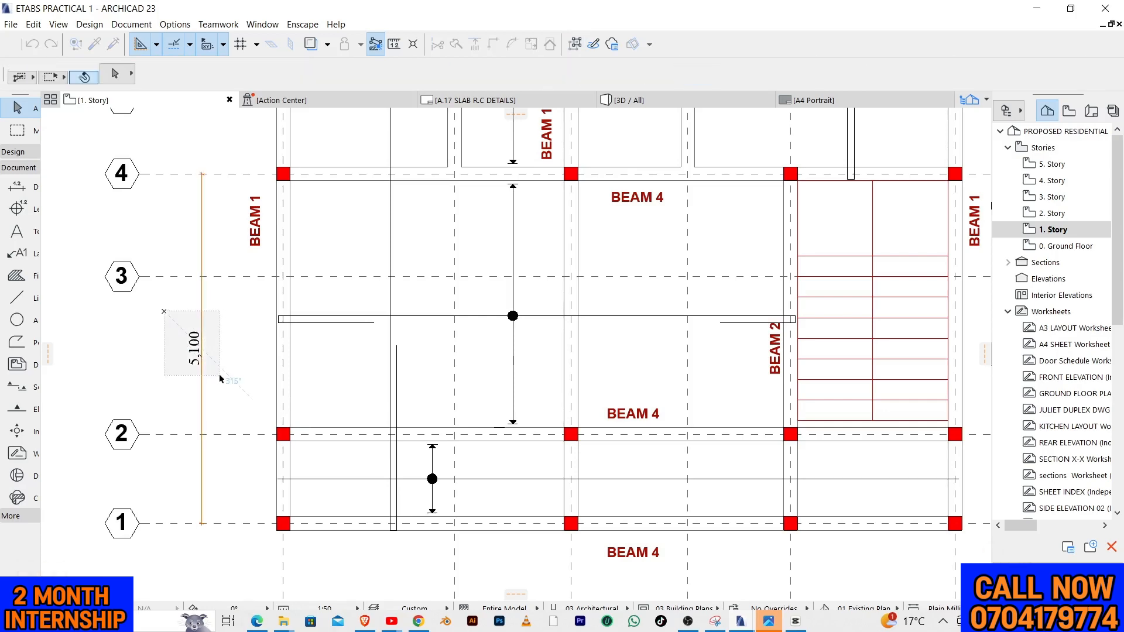
left_click(228, 389)
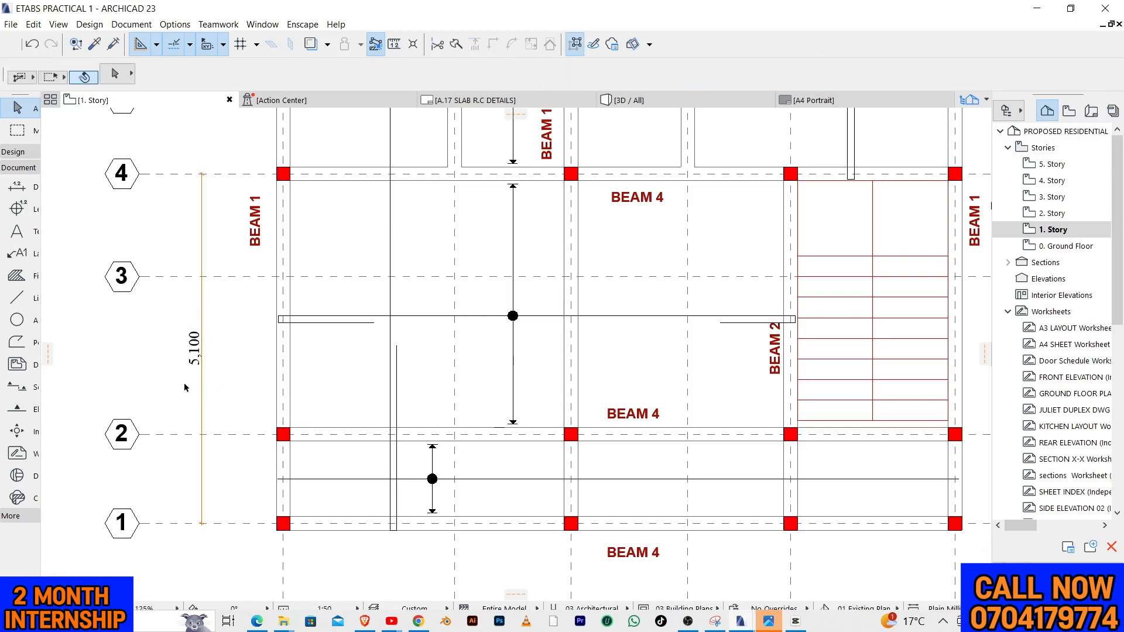
scroll(184, 388, "down", 3)
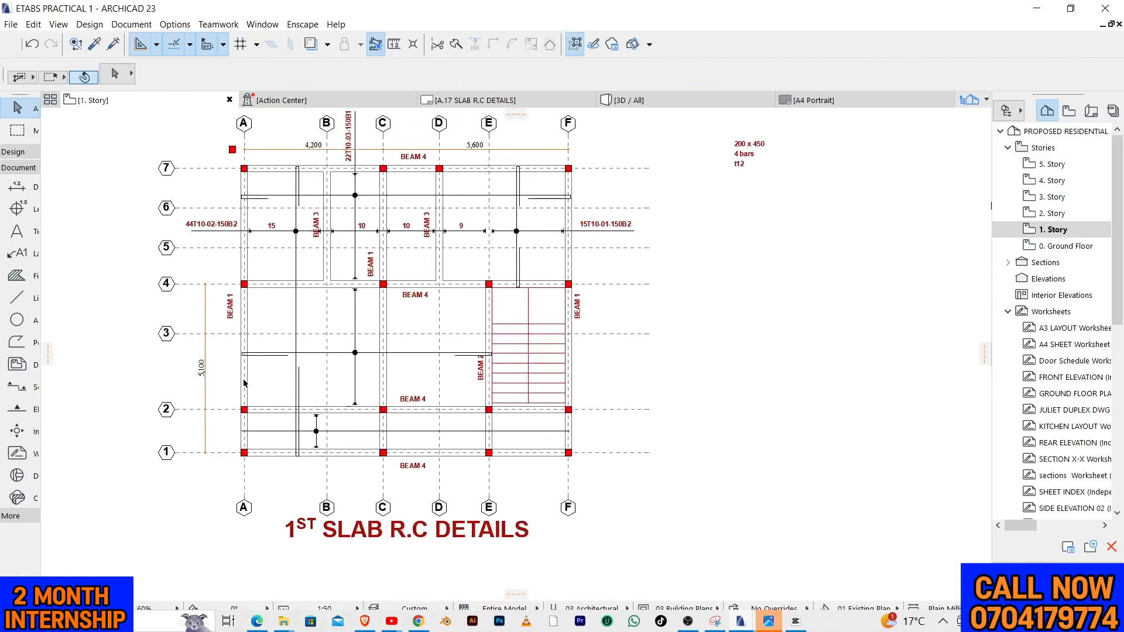
scroll(447, 214, "up", 3)
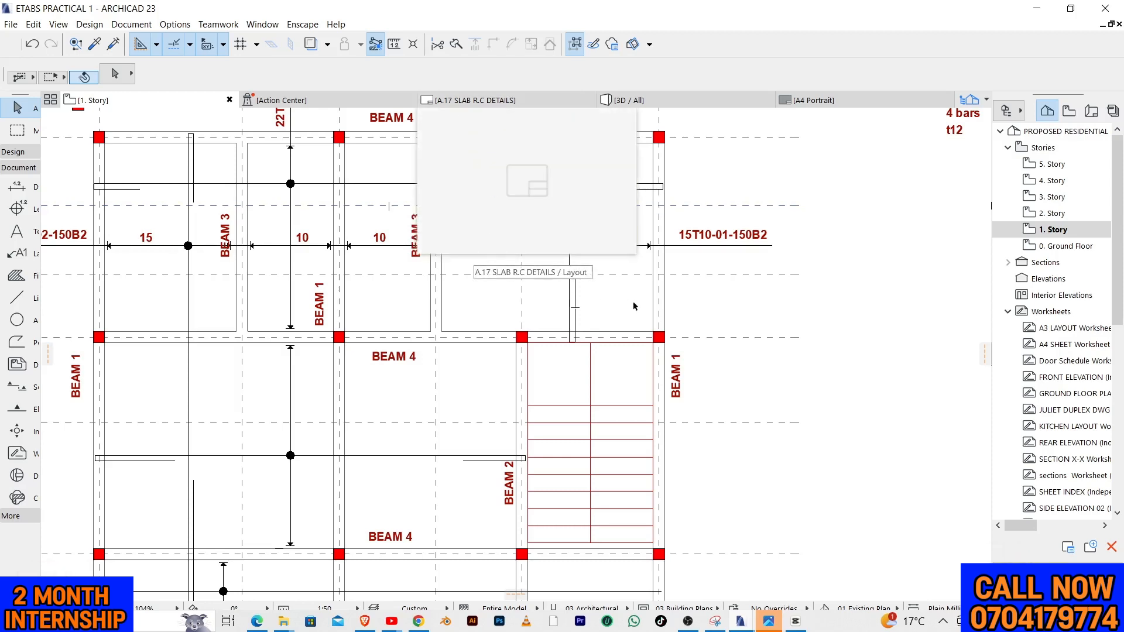
scroll(398, 314, "down", 3)
scroll(400, 304, "up", 3)
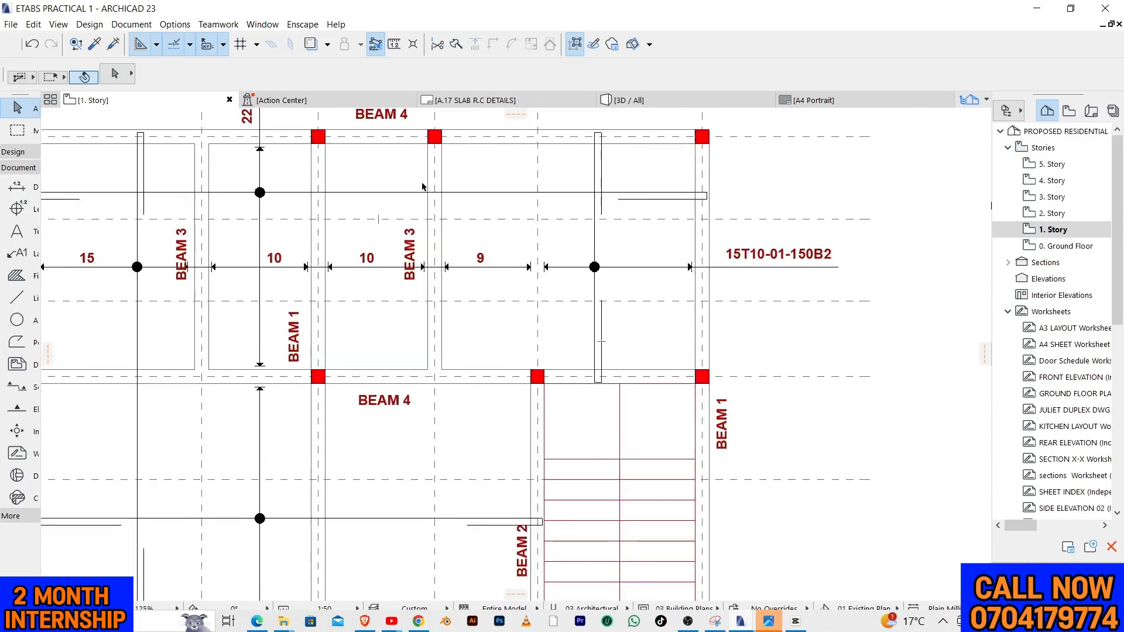
Examine Beam 3 on grid line D and its supports between grid lines 7 and 4
left_click_drag(470, 183, 471, 182)
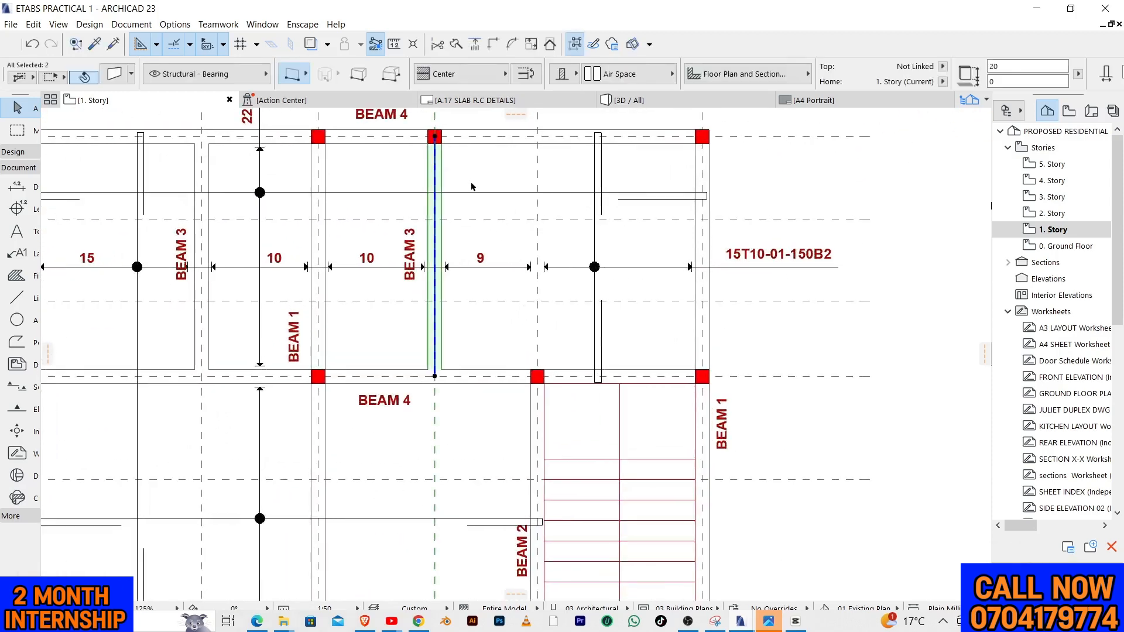
left_click(408, 168)
left_click(434, 175)
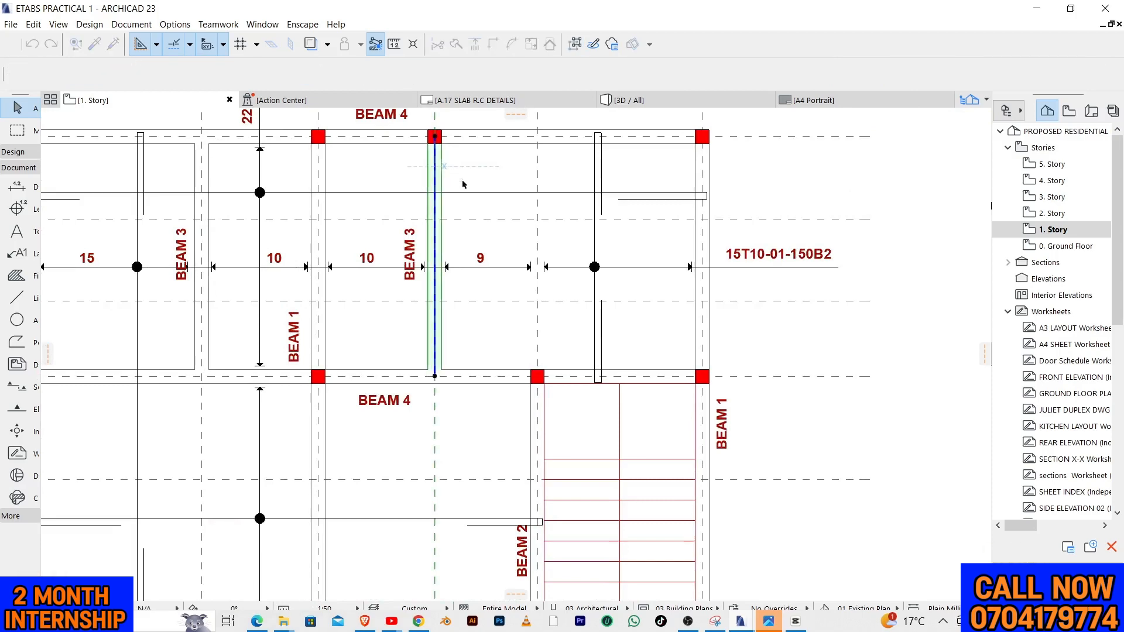
left_click(385, 190)
scroll(419, 214, "down", 4)
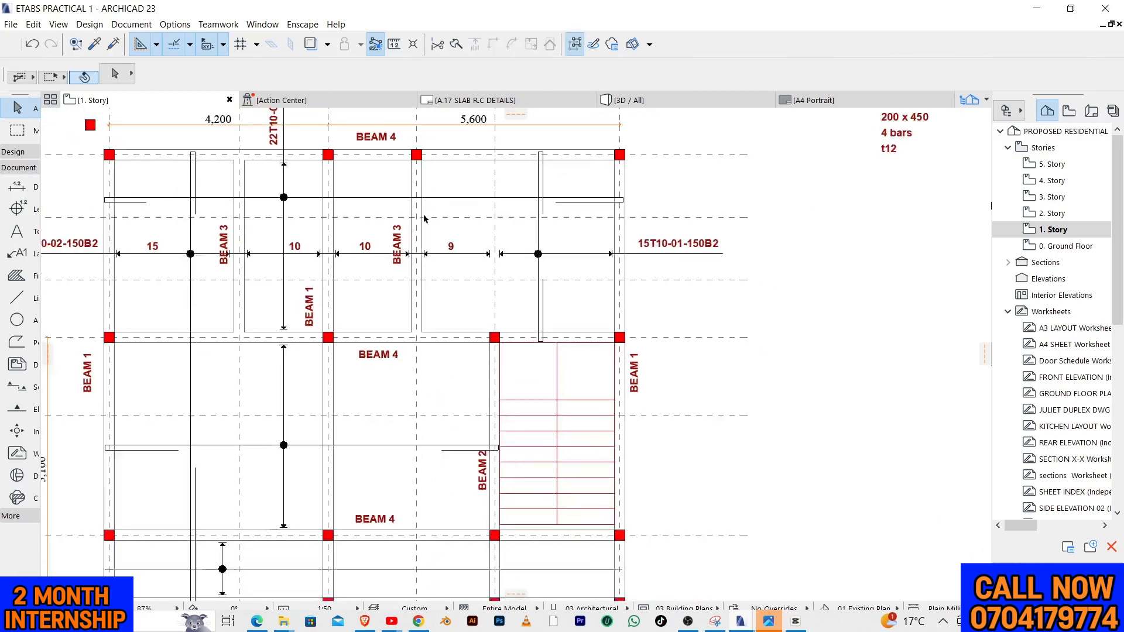
scroll(772, 198, "up", 3)
scroll(837, 353, "down", 4)
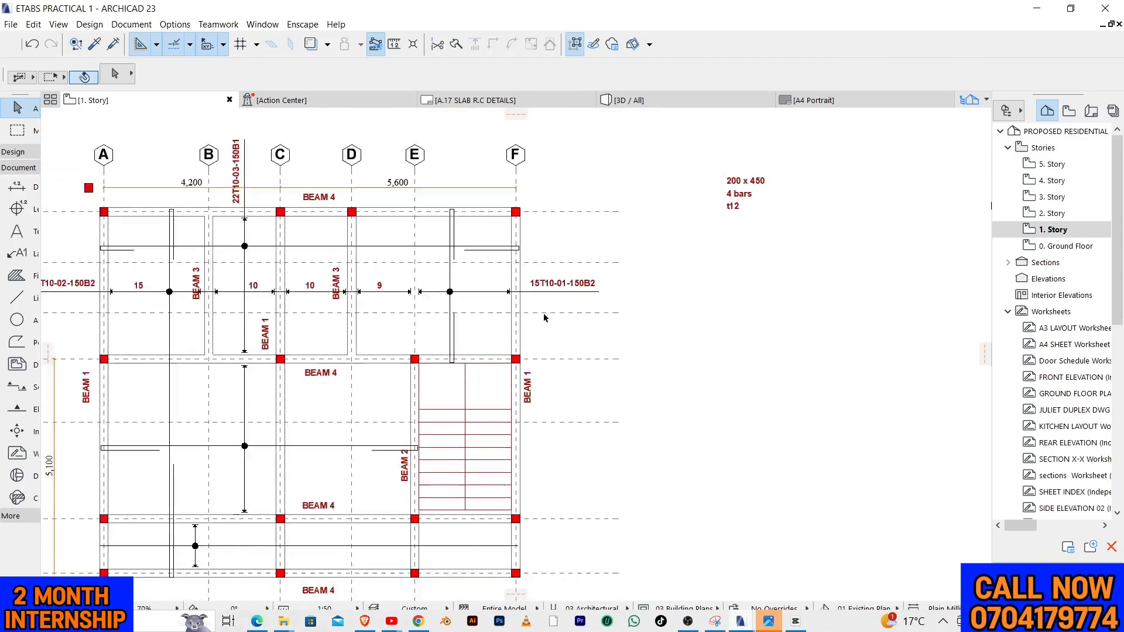
scroll(340, 217, "up", 3)
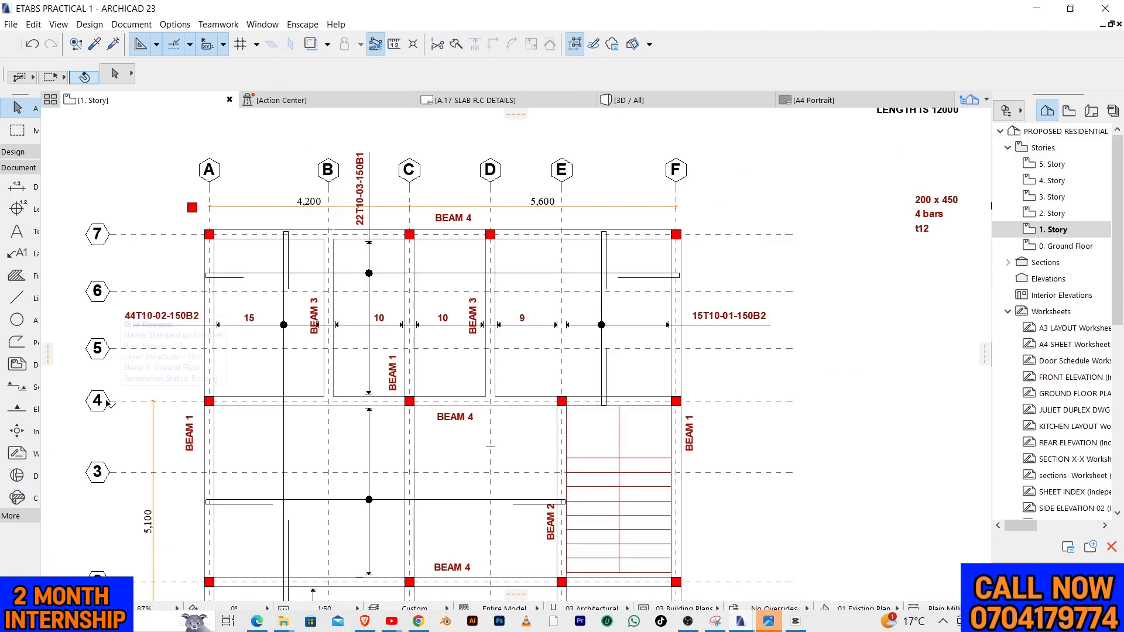
left_click_drag(55, 389, 124, 422)
left_click_drag(69, 387, 115, 431)
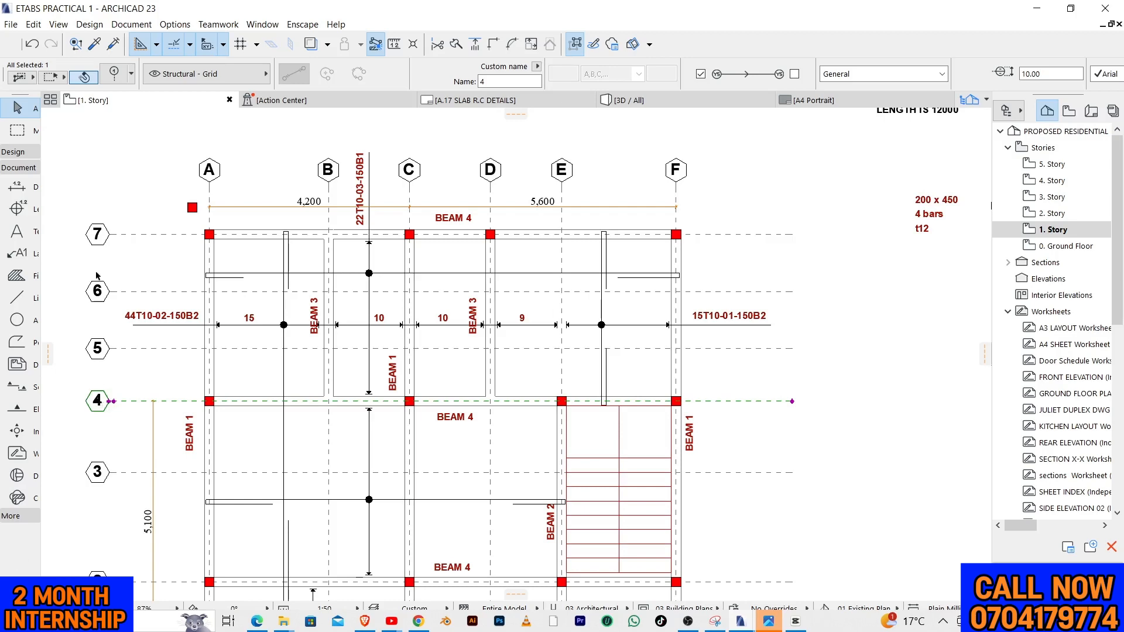
scroll(140, 237, "down", 3)
scroll(636, 232, "up", 4)
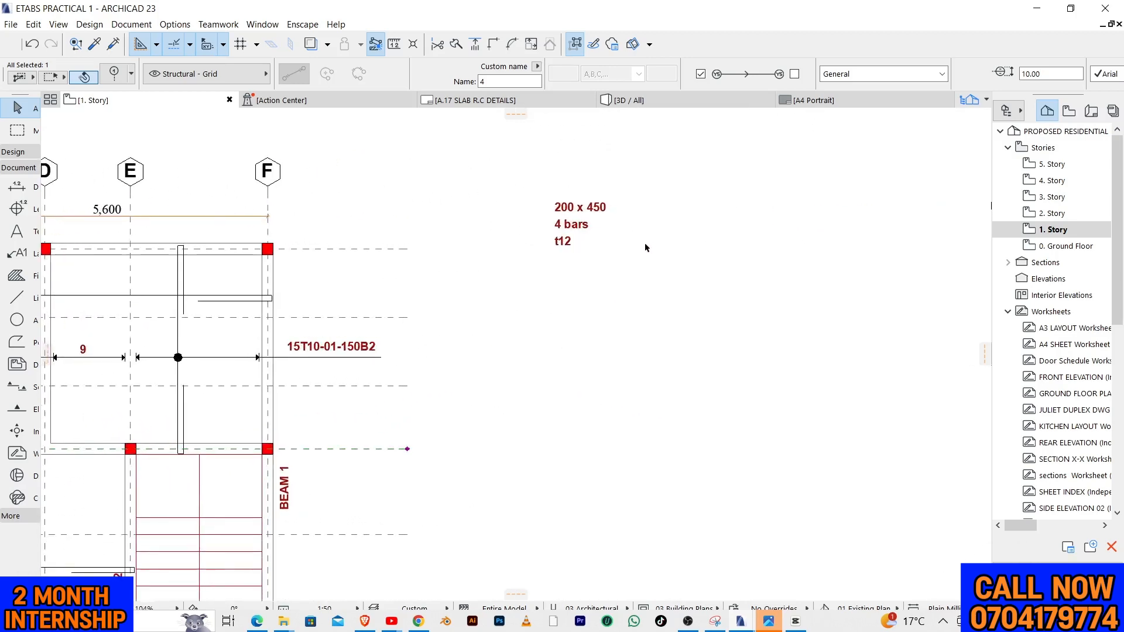
Set the default polyline pen to black pen 1
left_click(17, 343)
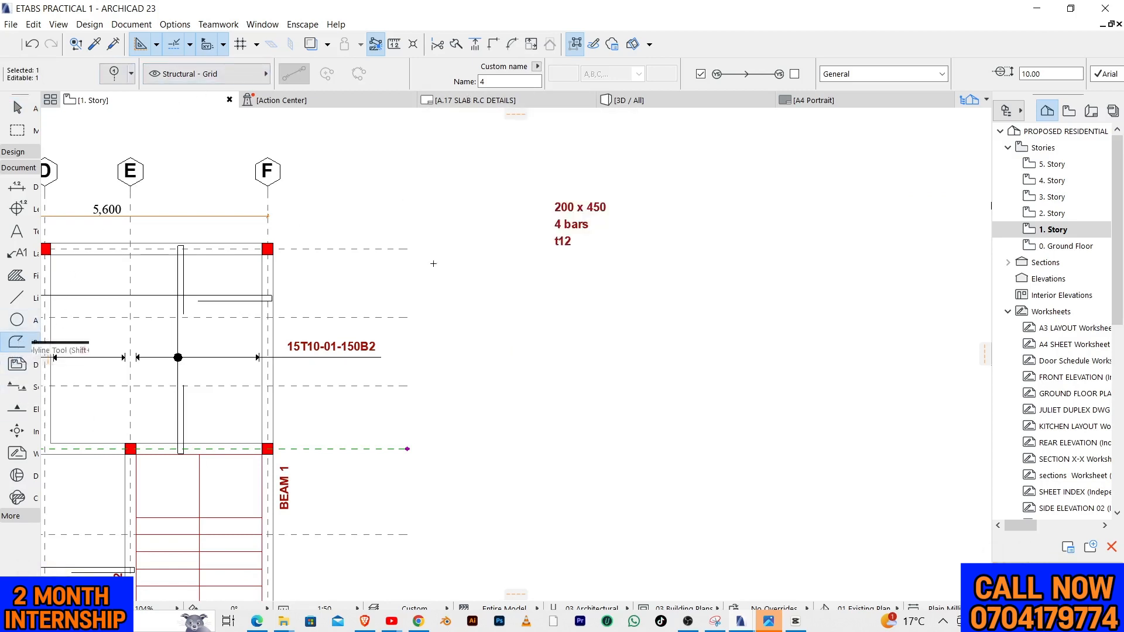
key("Escape")
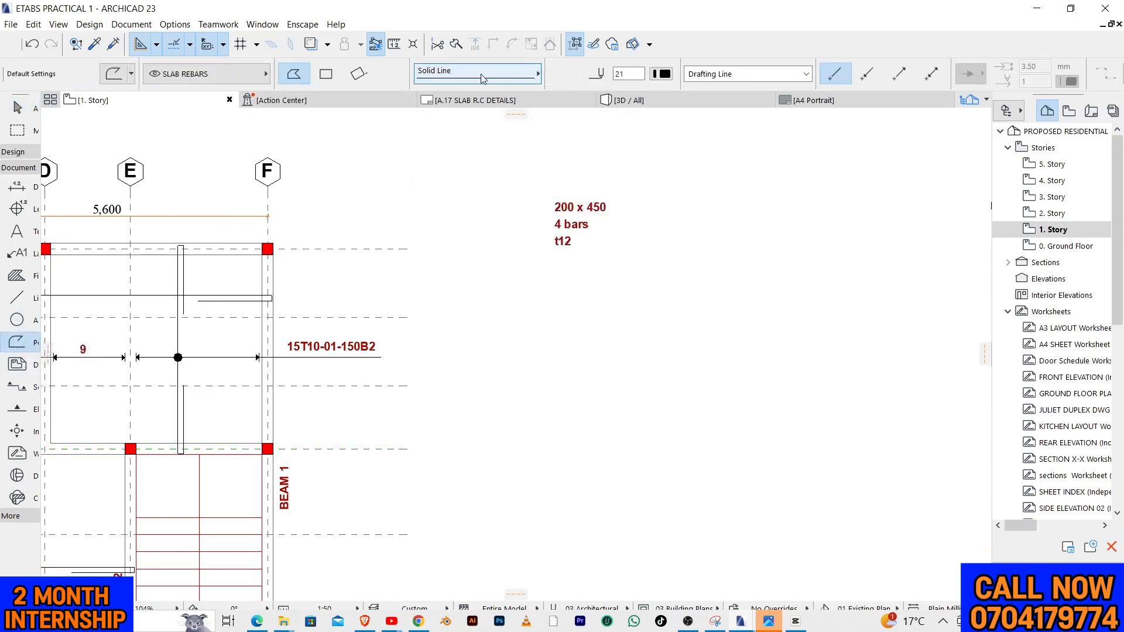
left_click(666, 78)
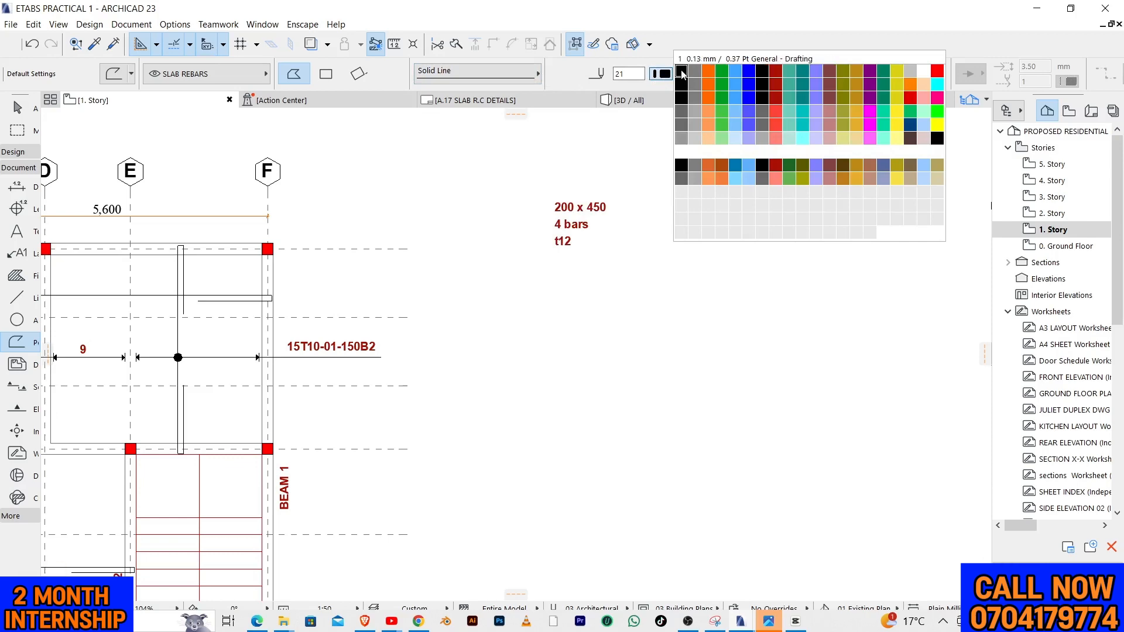
left_click(681, 73)
Dimension Beam 3 on grid line D between the outer edges of the beams on grid lines 7 and 4
scroll(540, 262, "down", 3)
scroll(540, 262, "up", 4)
scroll(820, 275, "down", 4)
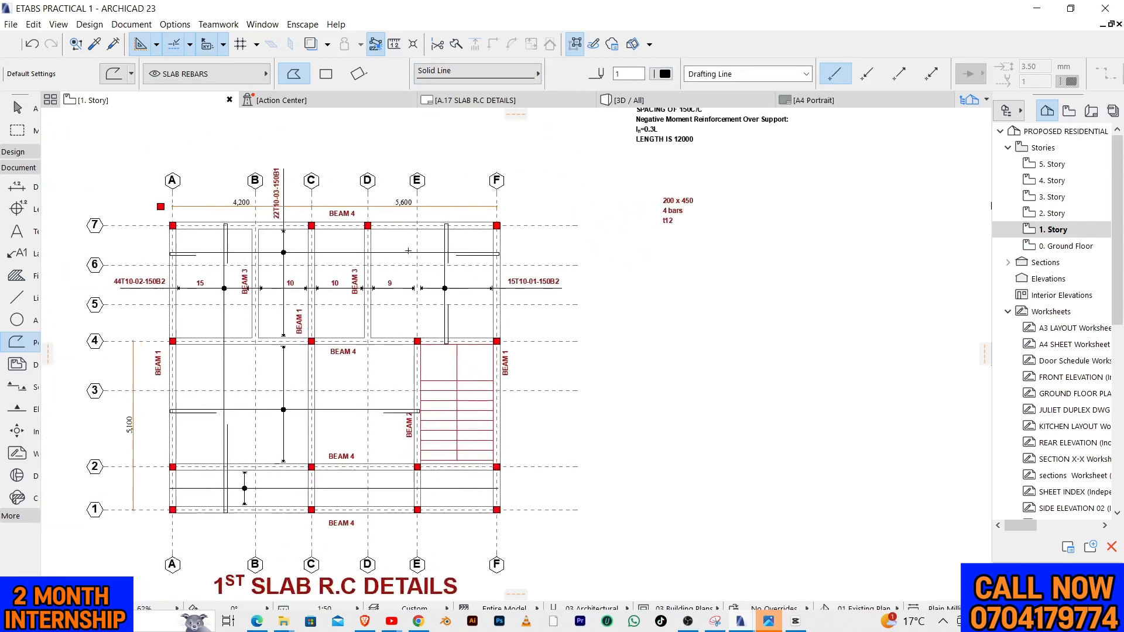
scroll(408, 250, "up", 1)
key("Escape")
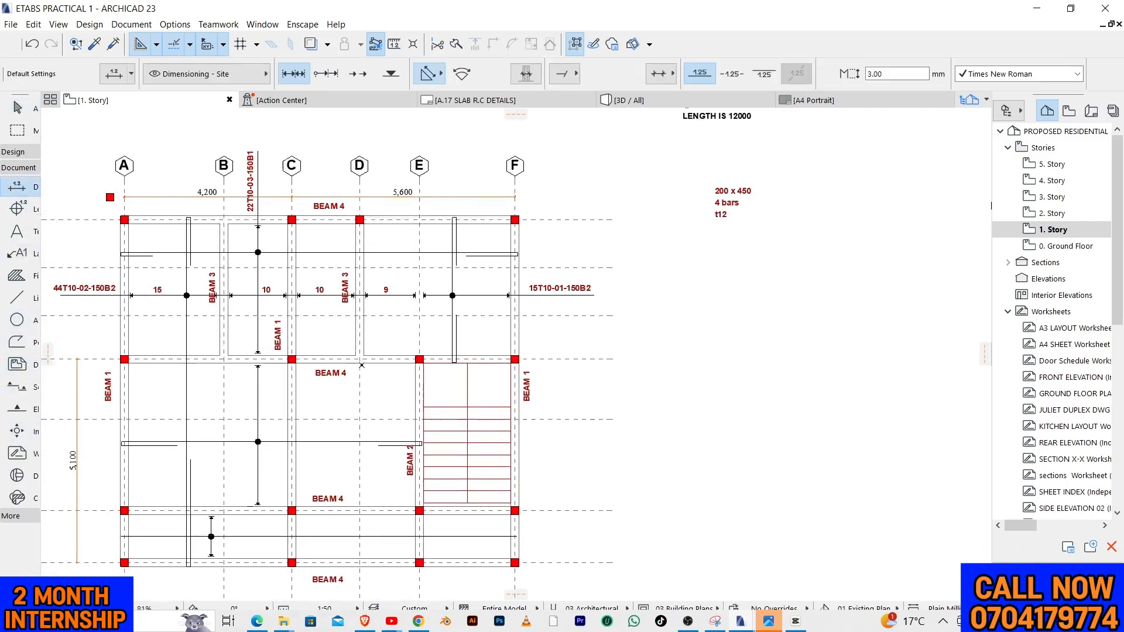
scroll(358, 363, "up", 5)
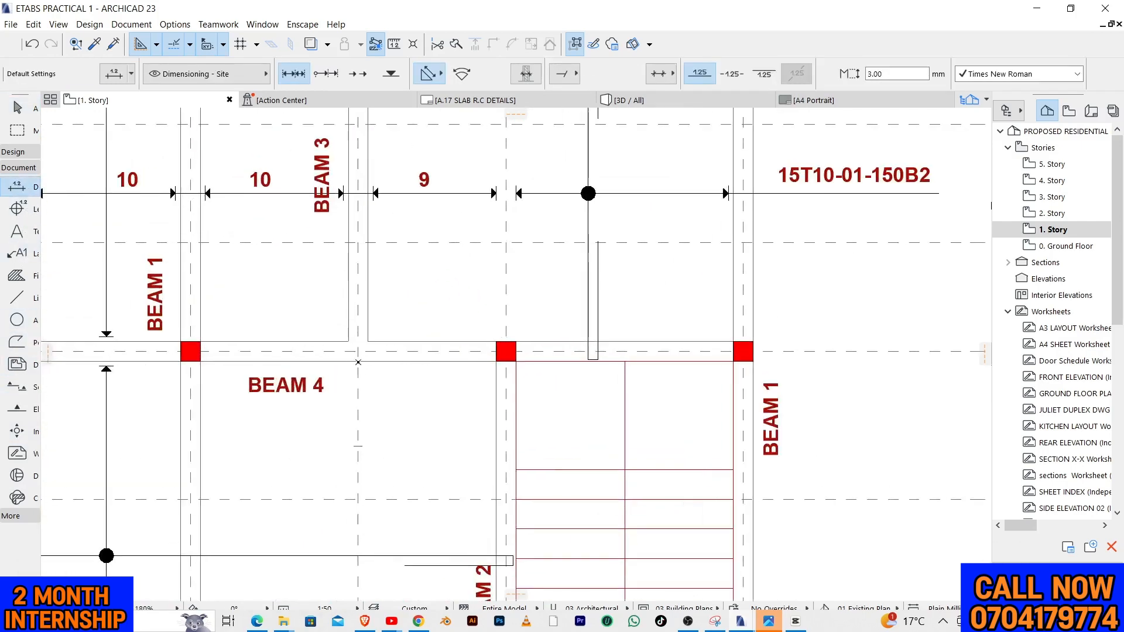
scroll(410, 351, "down", 2)
scroll(374, 193, "up", 3)
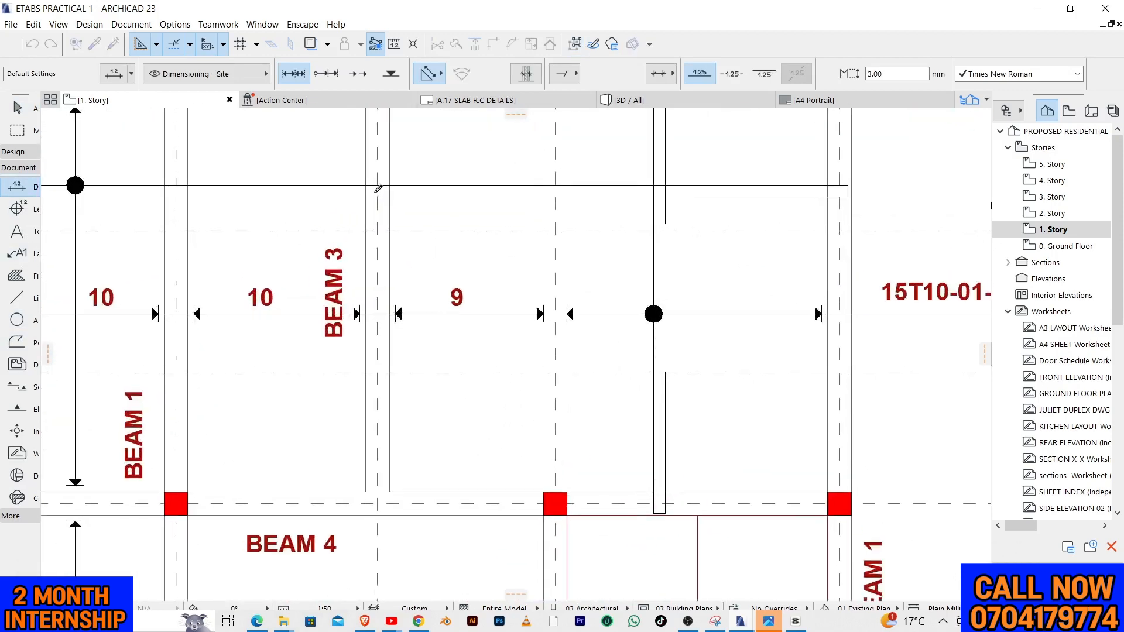
scroll(377, 188, "down", 5)
scroll(387, 115, "up", 4)
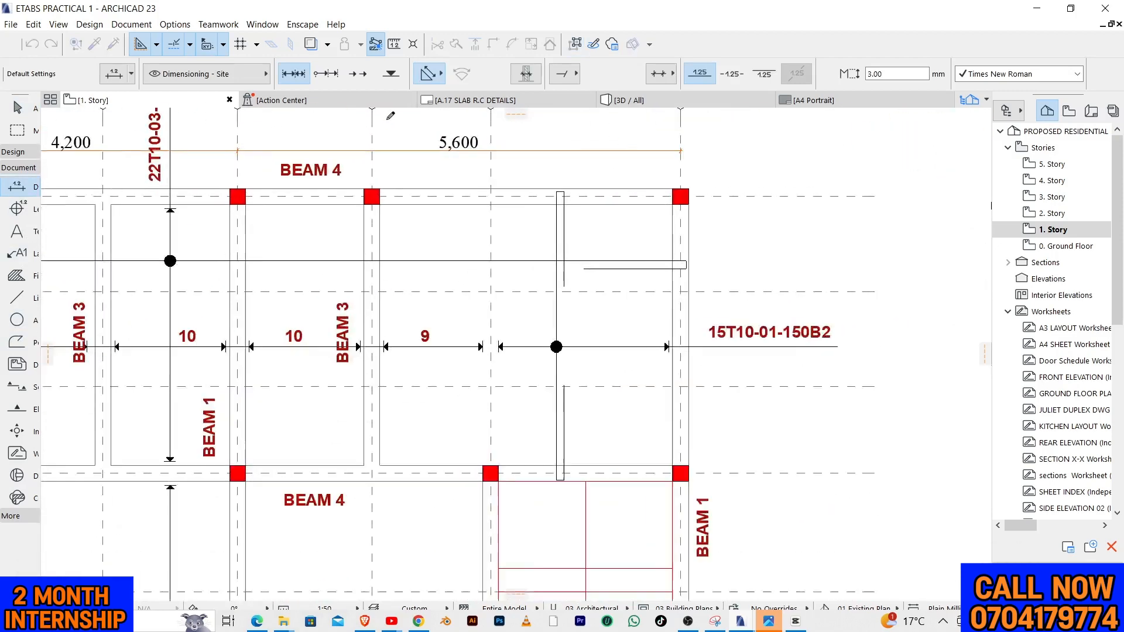
right_click(381, 208)
left_click(432, 280)
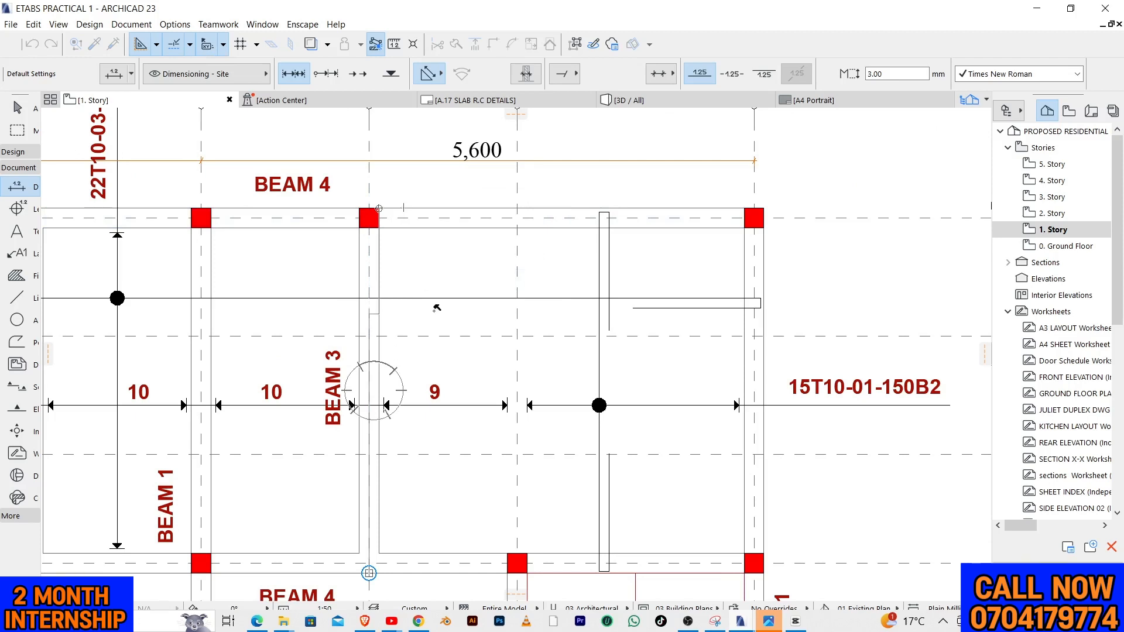
left_click(489, 280)
key("Escape")
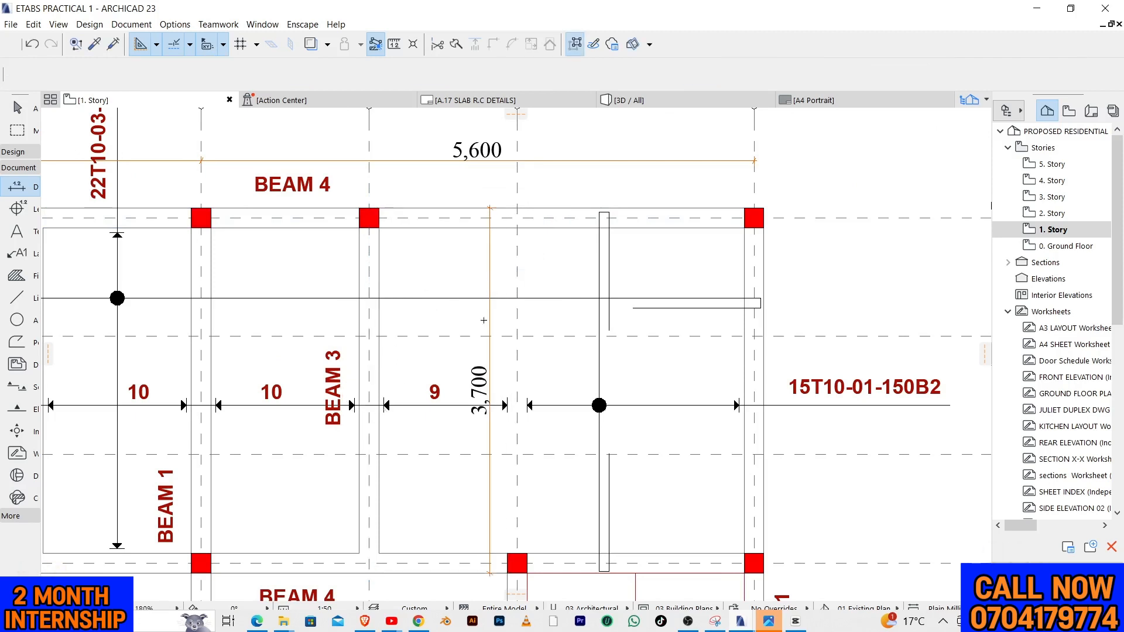
Move the new vertical dimension closer to Beam 3 on grid line D
left_click(489, 270)
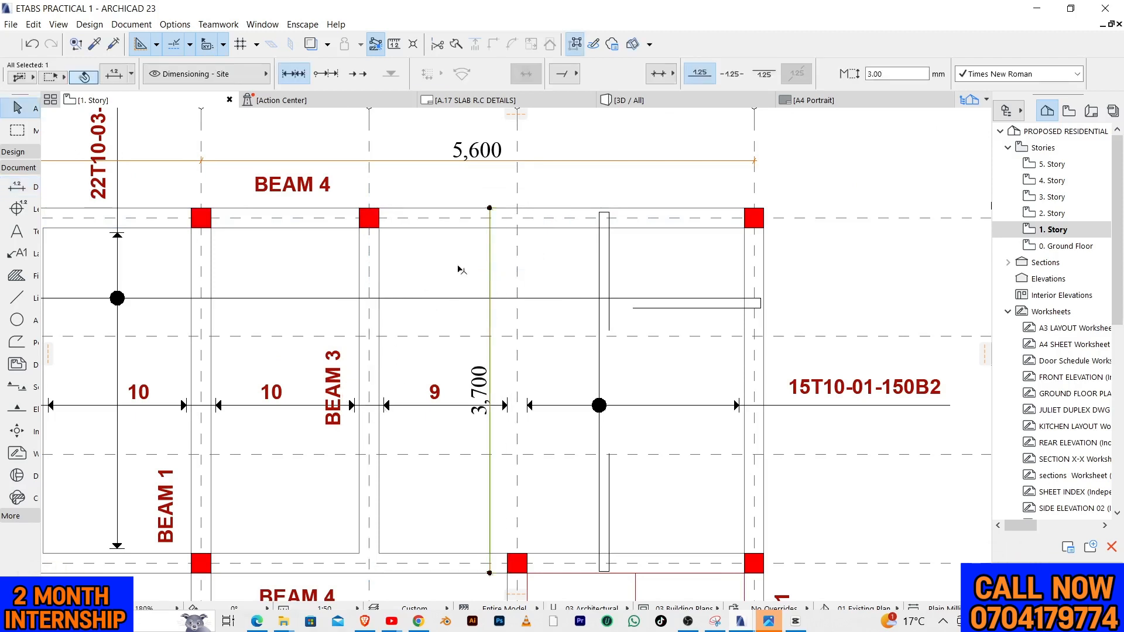
left_click(490, 270)
left_click(417, 270)
key("Escape")
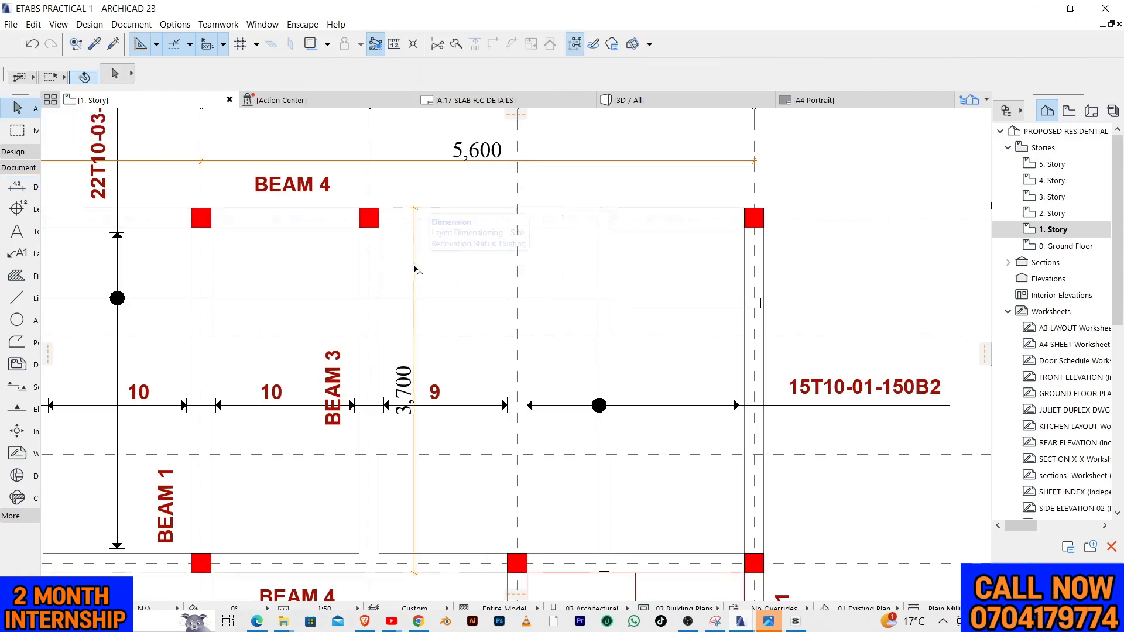
Draw a 3700 x 450 rectangular polyline below the beam note as the outline of Beam 3
scroll(416, 270, "down", 1)
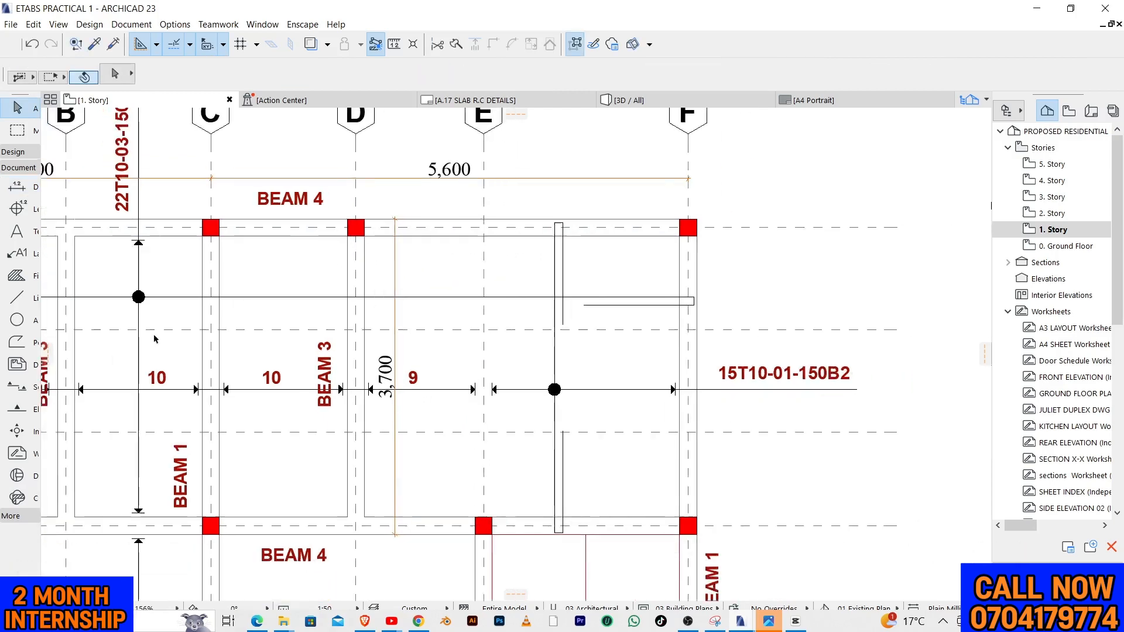
left_click(17, 342)
scroll(461, 334, "down", 5)
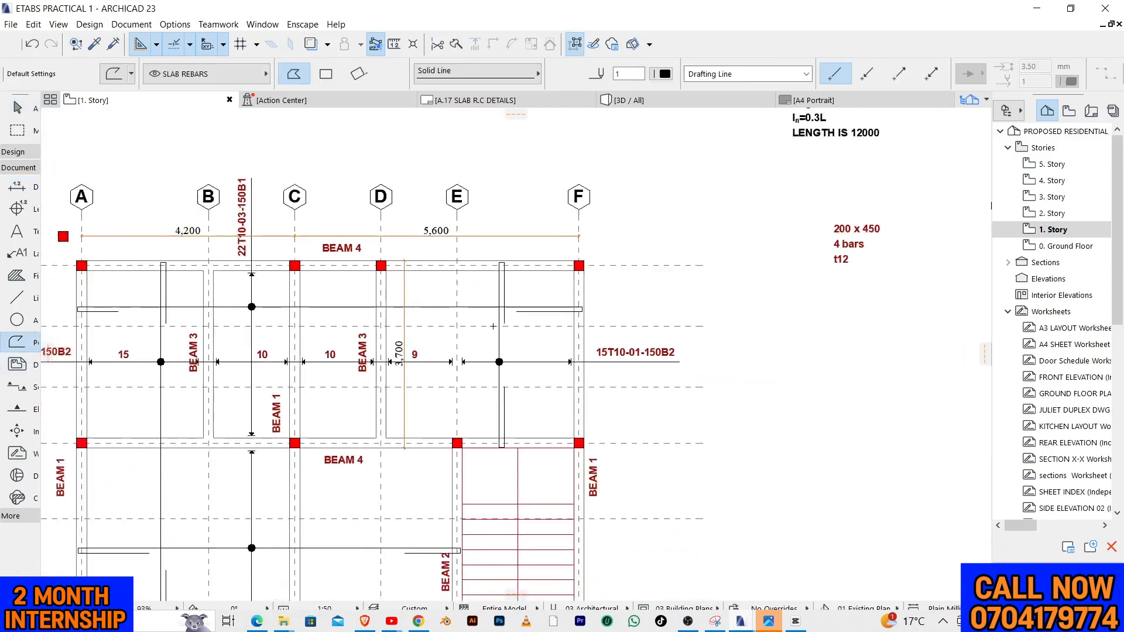
scroll(510, 308, "up", 5)
left_click(510, 307)
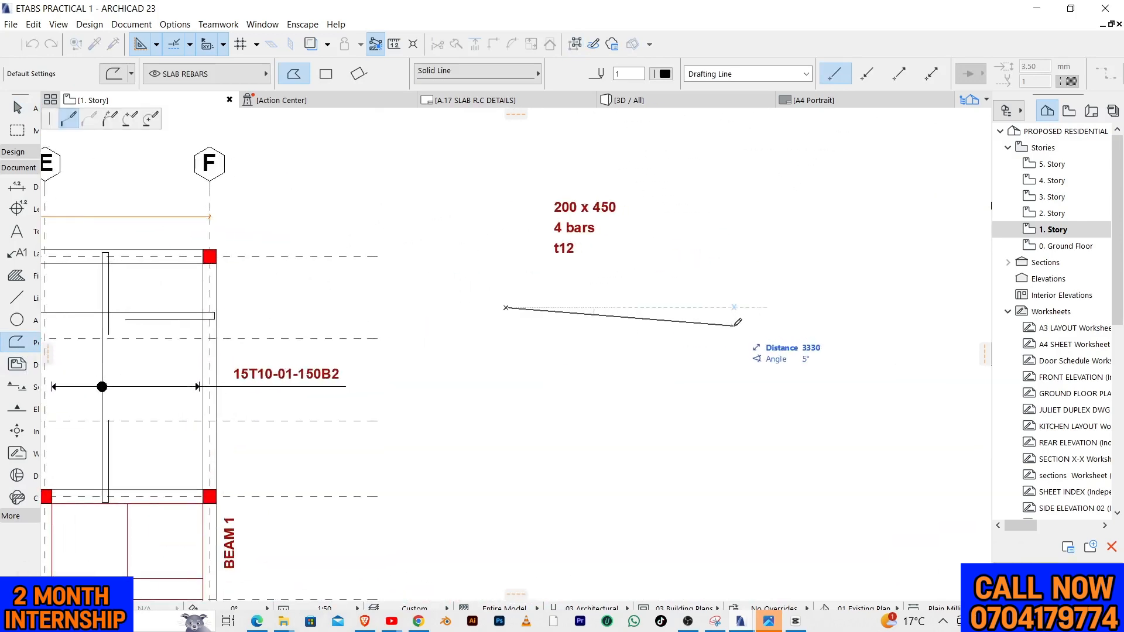
left_click(325, 73)
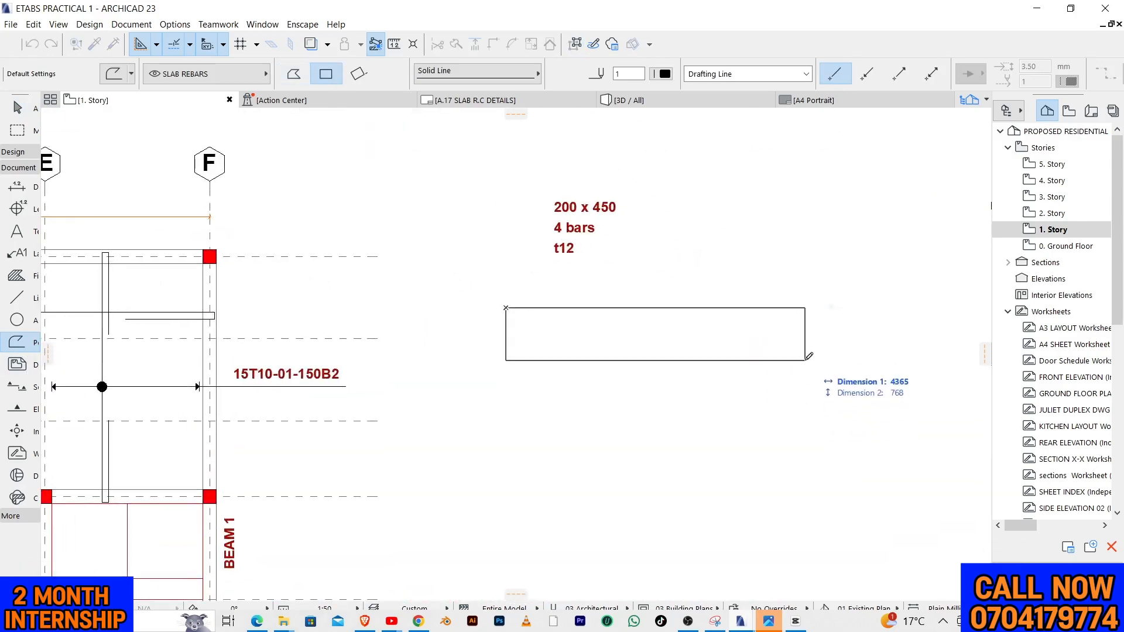
type("3")
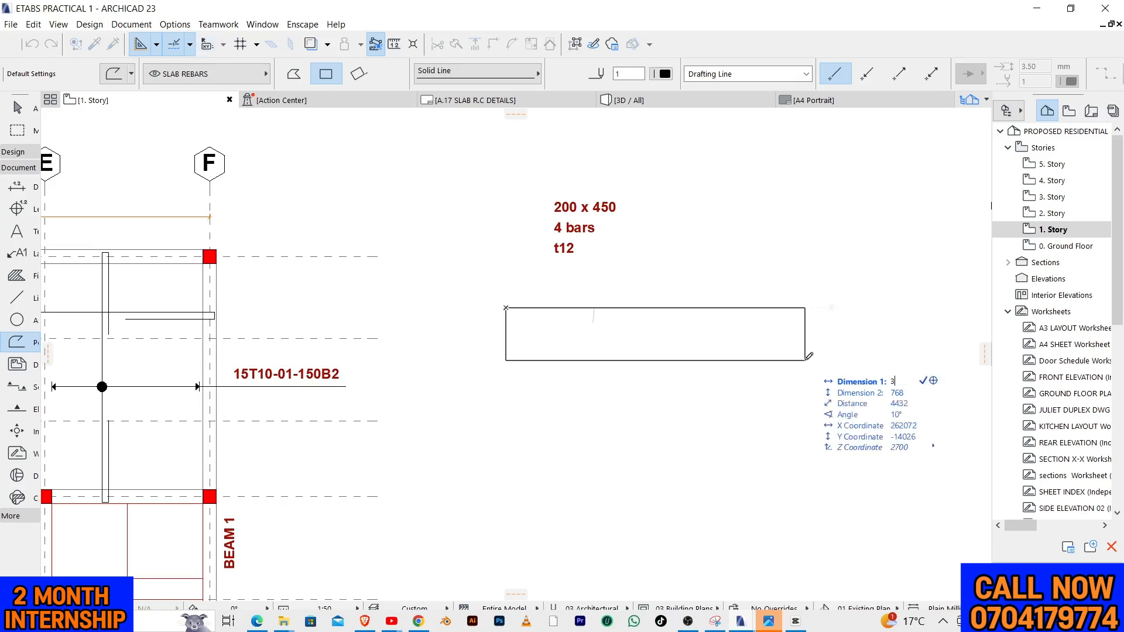
type("4")
type("700")
key("Tab")
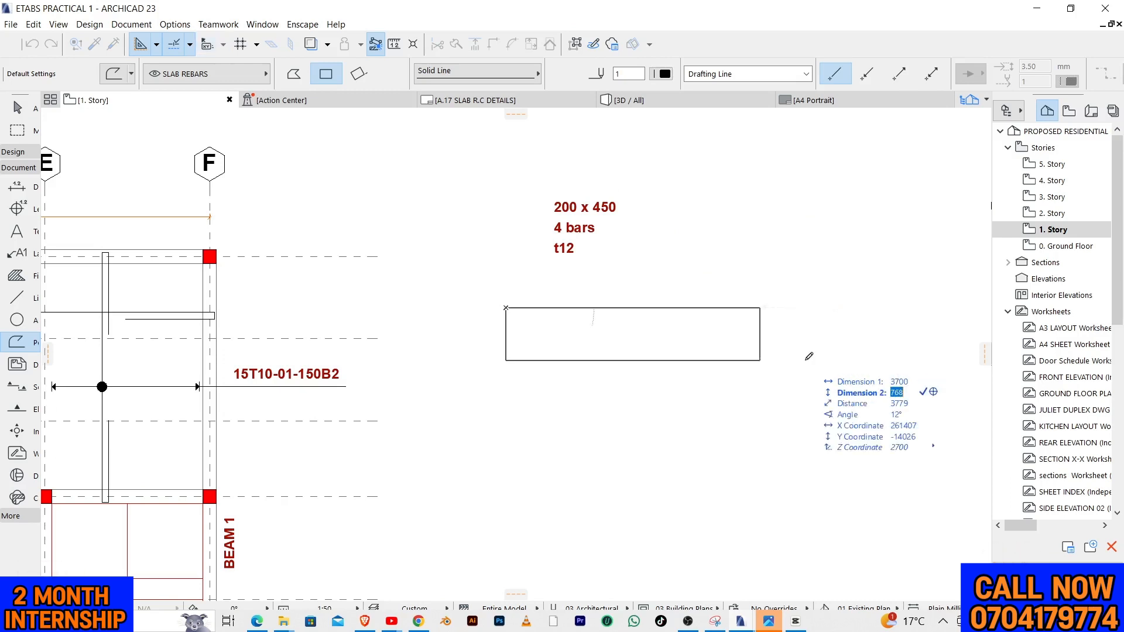
type("450")
key("Return")
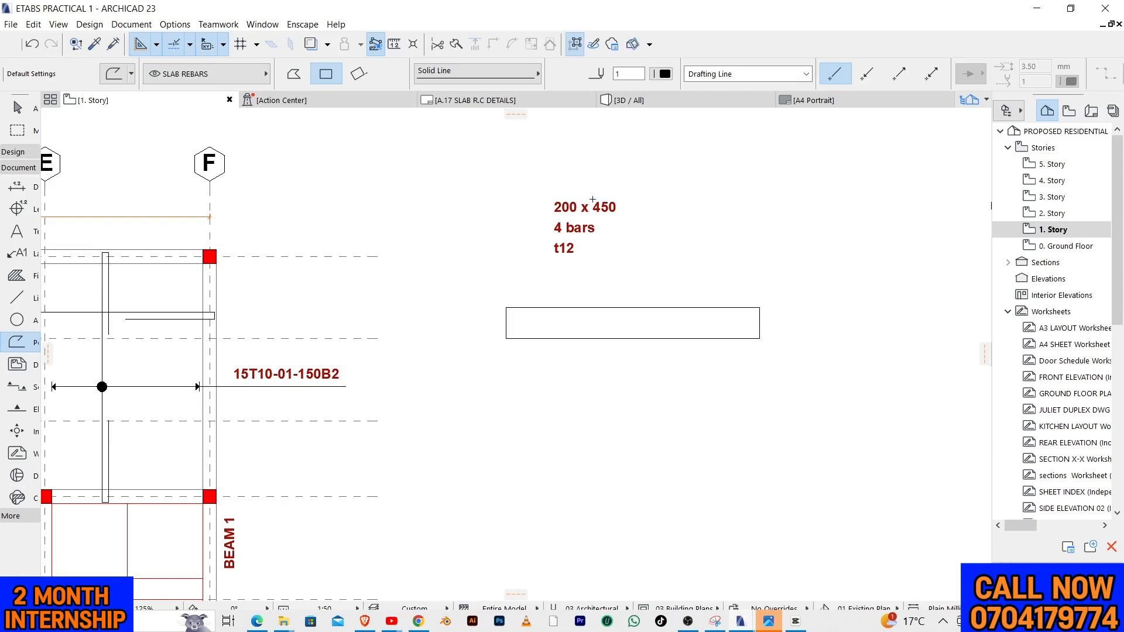
scroll(606, 216, "up", 3)
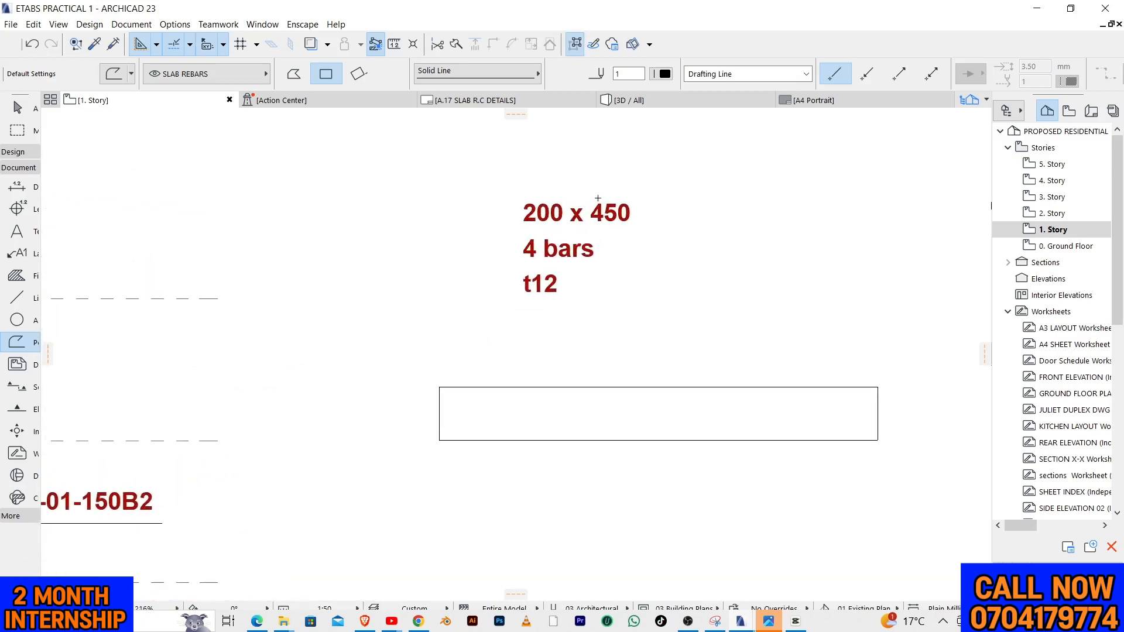
scroll(676, 211, "down", 4)
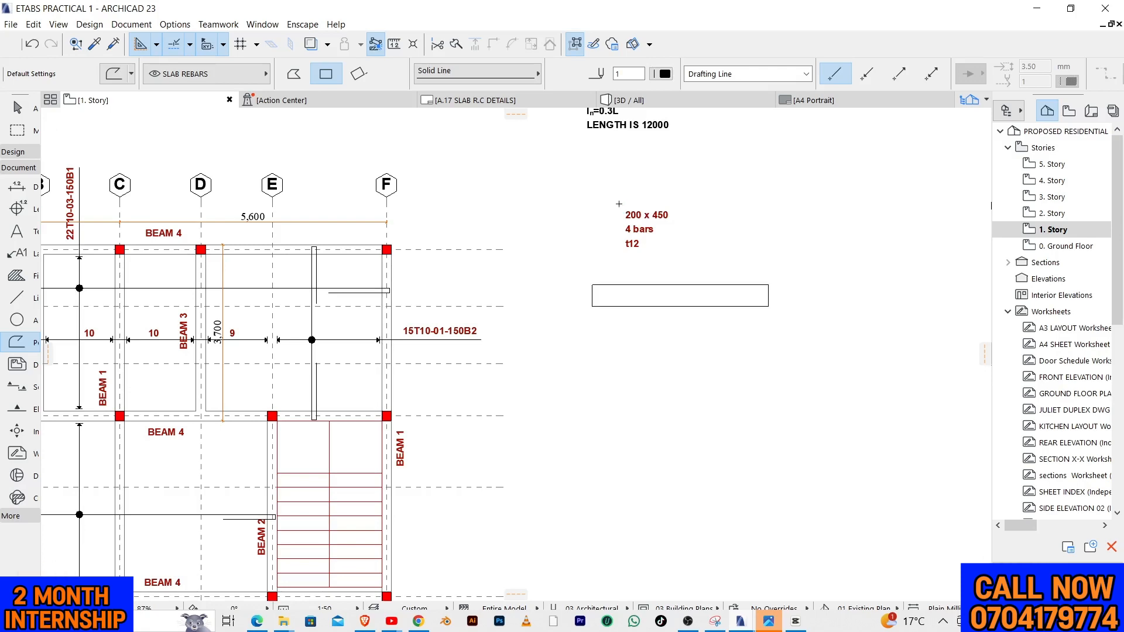
scroll(740, 251, "down", 1)
scroll(318, 231, "up", 3)
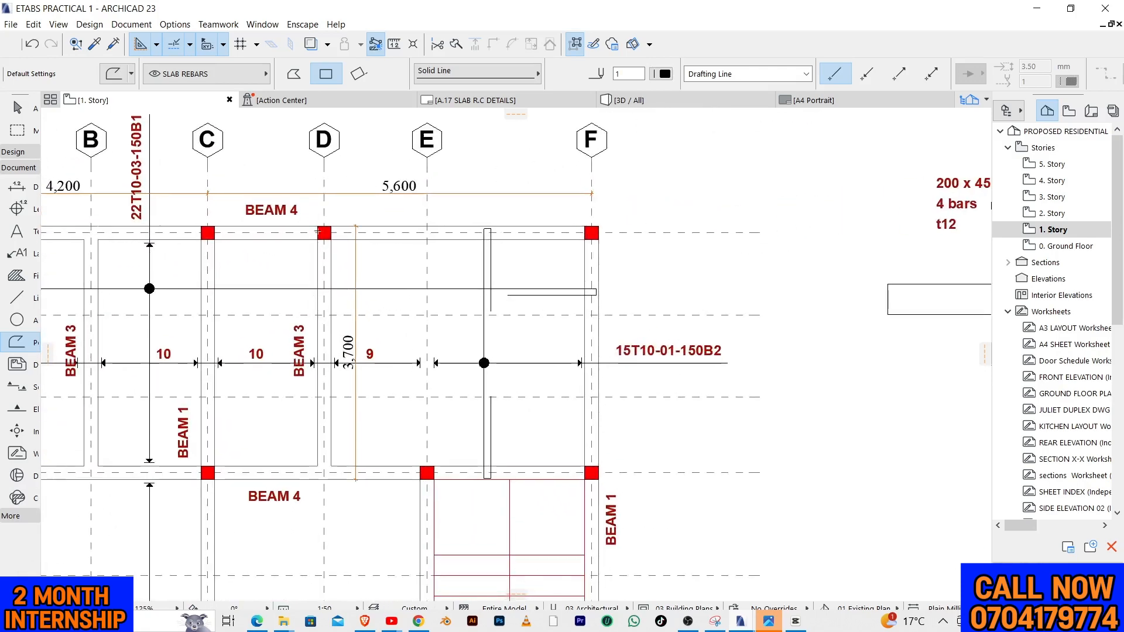
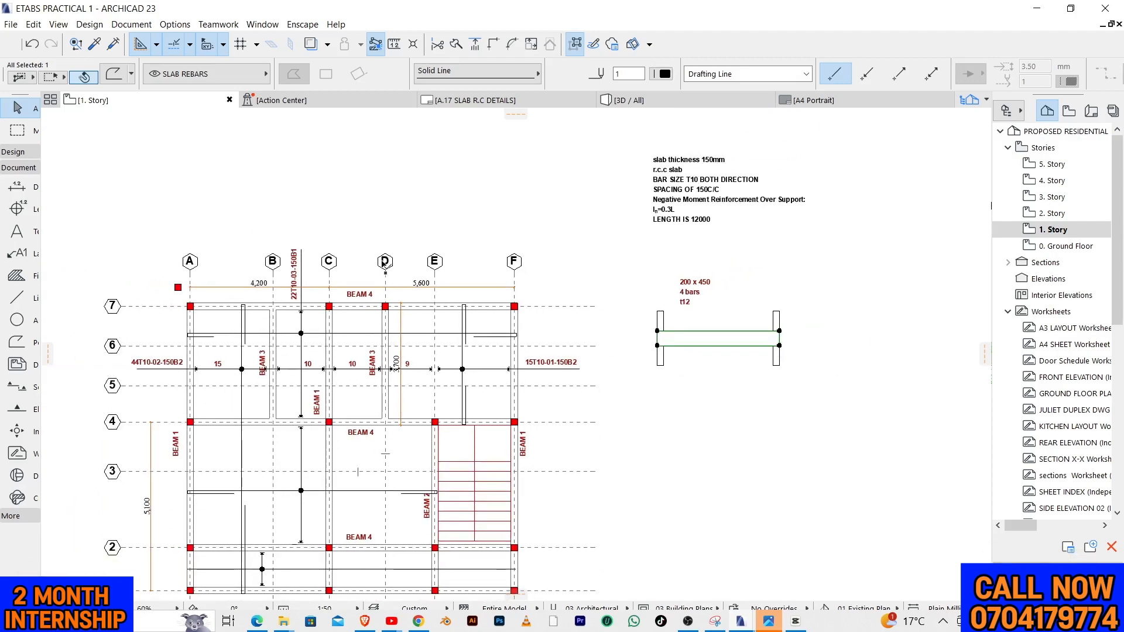
Trim the Beam 3 outline where it crosses the column stubs at both ends, keeping the stubs intact
scroll(652, 304, "up", 8)
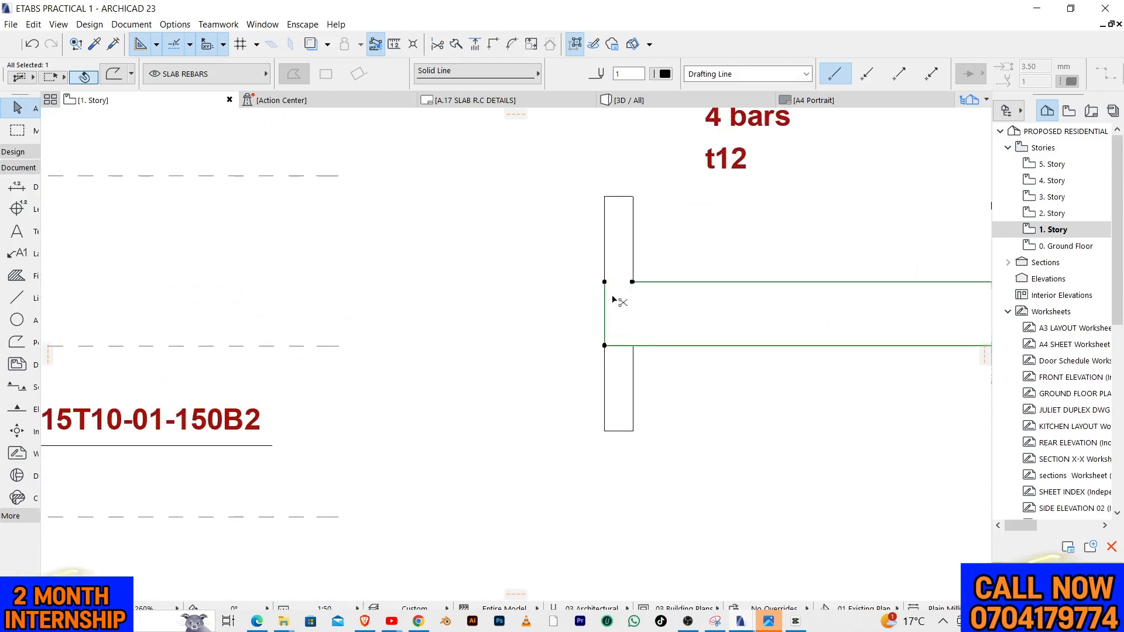
left_click(625, 345, "ctrl")
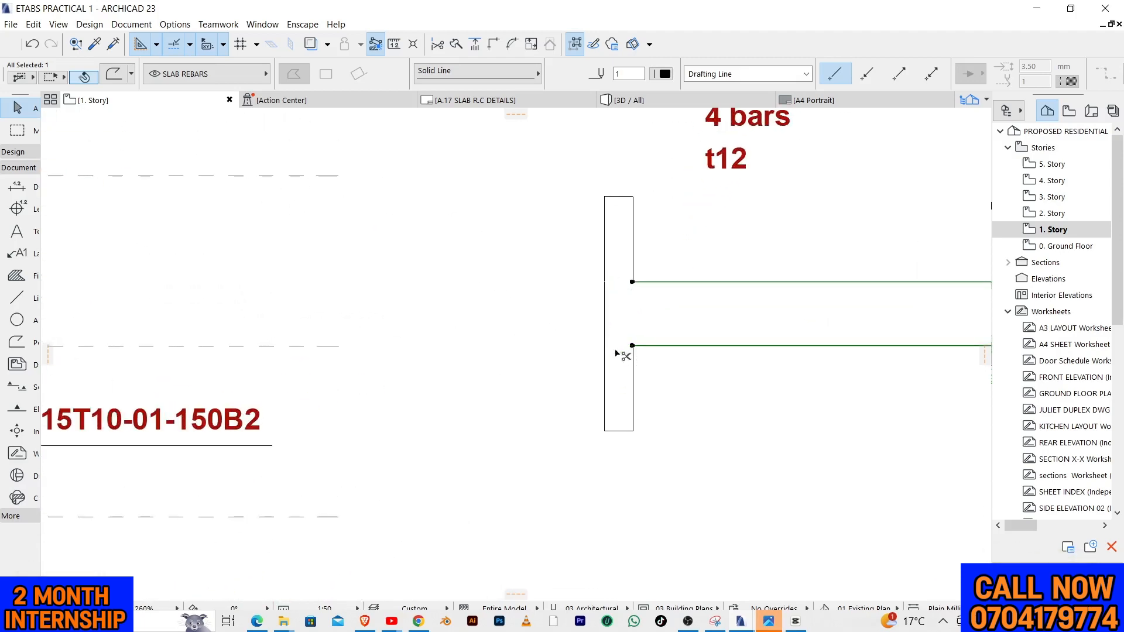
scroll(446, 377, "down", 3)
scroll(744, 336, "up", 3)
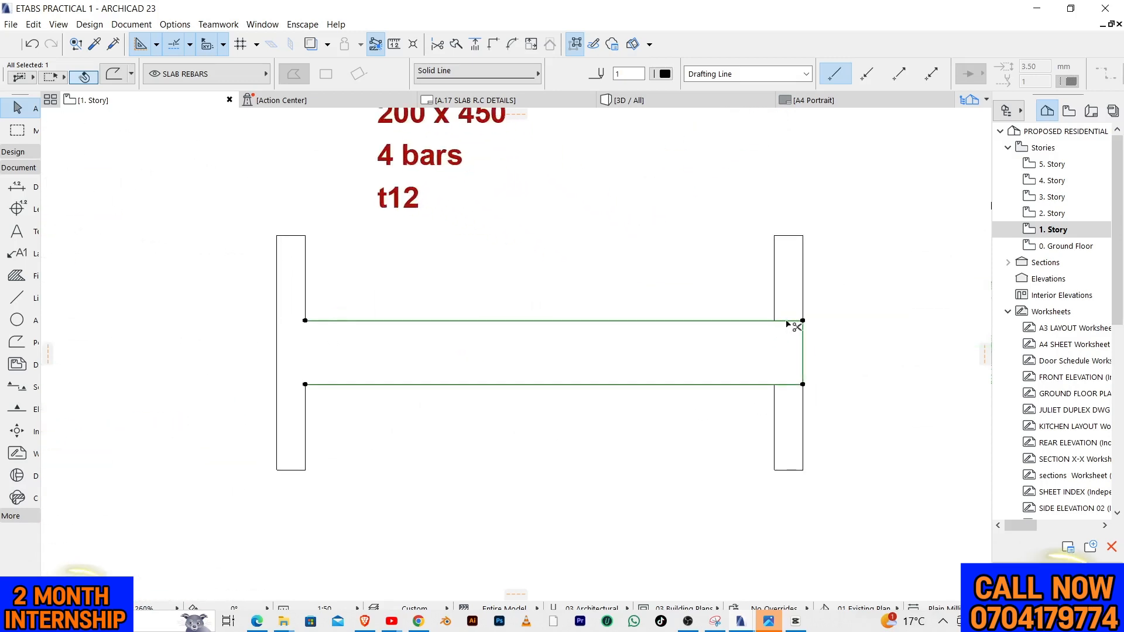
left_click(787, 321, "ctrl")
left_click(792, 387, "ctrl")
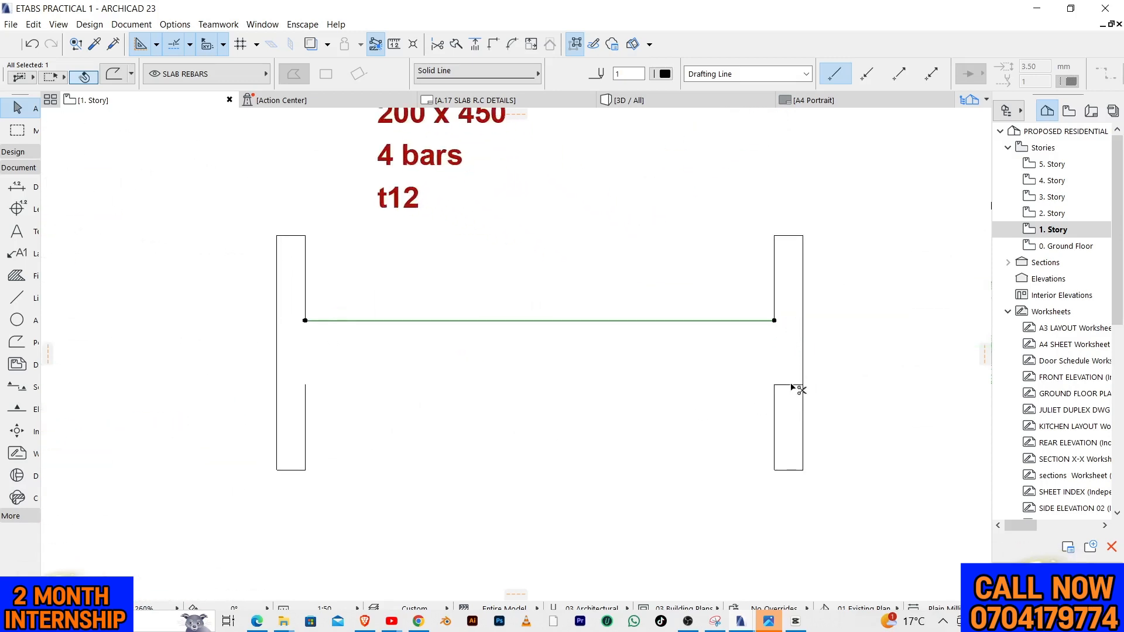
key("ctrl+z")
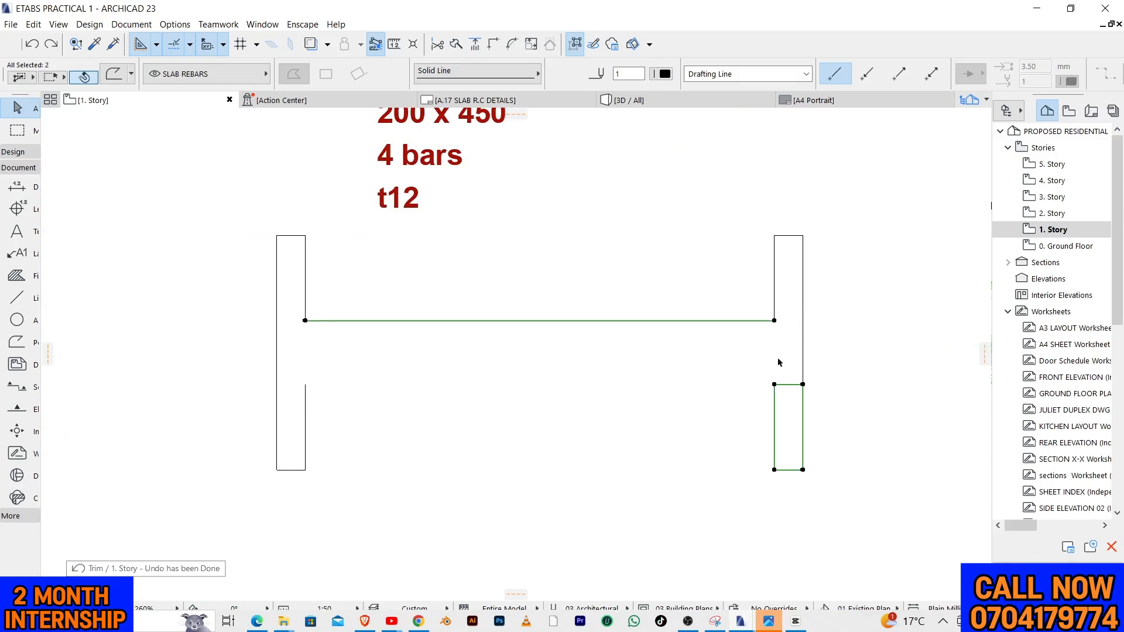
key("ctrl+z")
key("Escape")
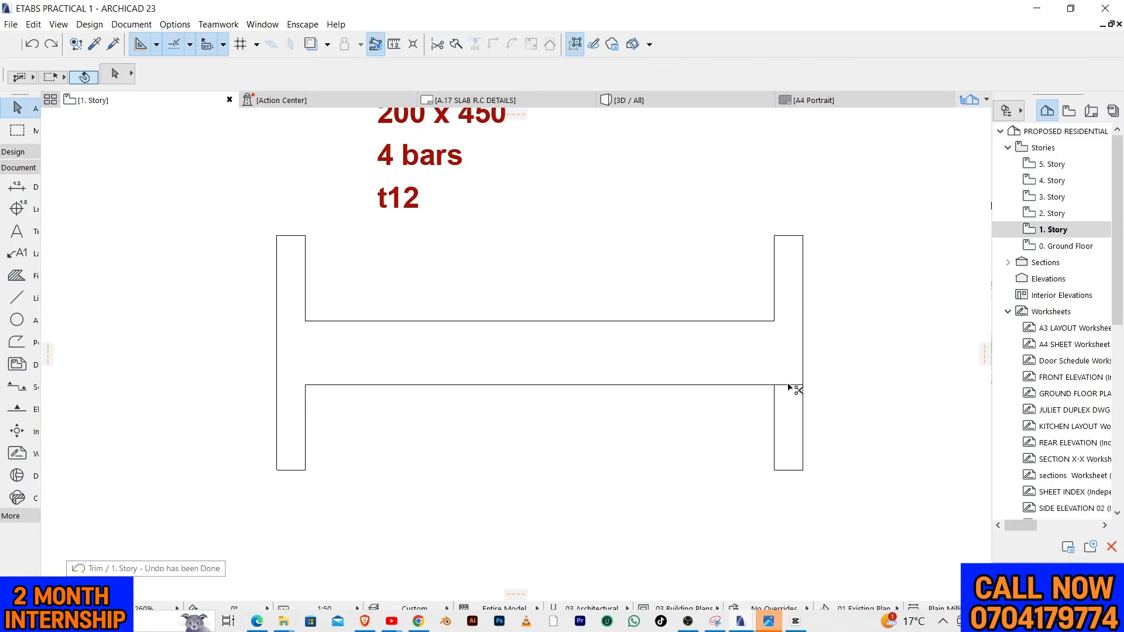
Move the "200 x 450, 4 bars, t12" beam note from the elevation to above the plan near grid lines E and F
scroll(776, 320, "down", 2)
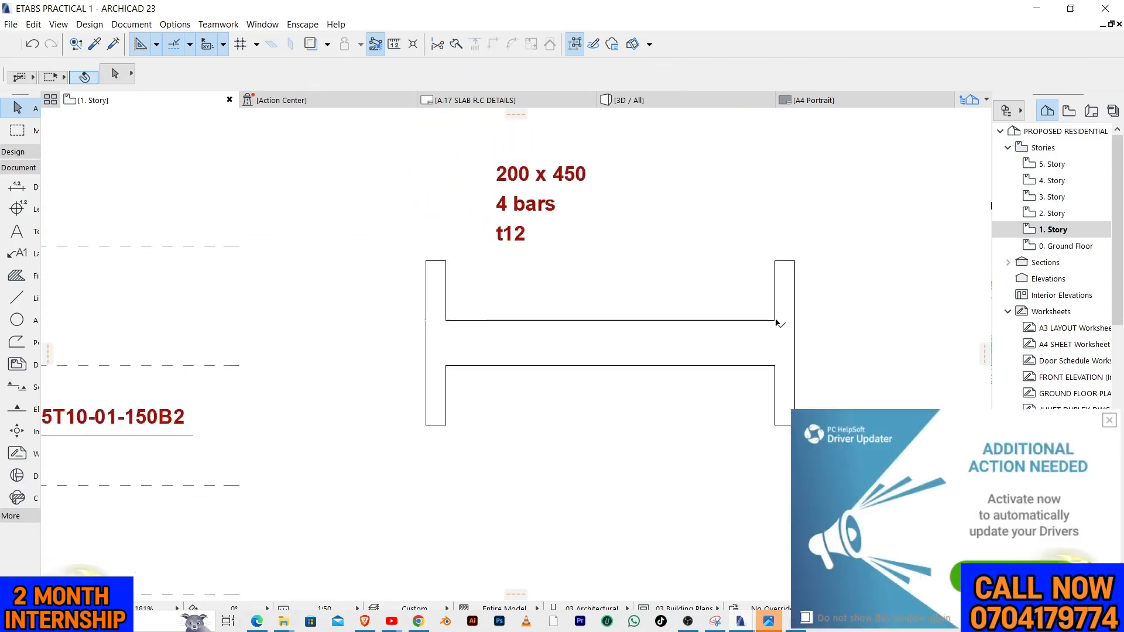
scroll(703, 310, "down", 4)
scroll(644, 264, "up", 2)
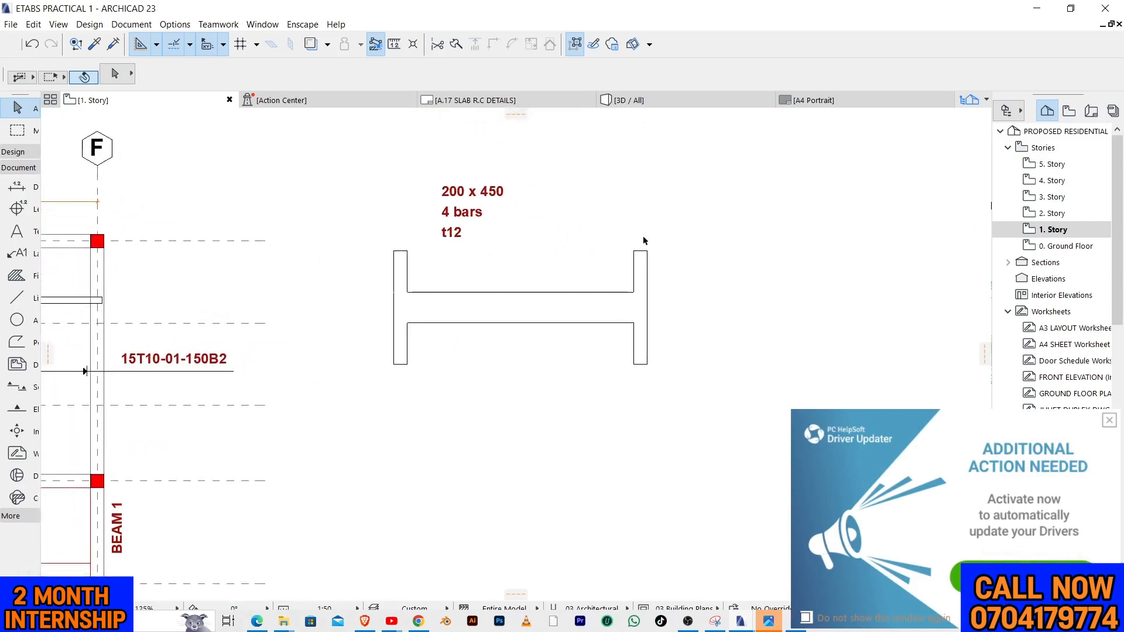
scroll(732, 235, "down", 4)
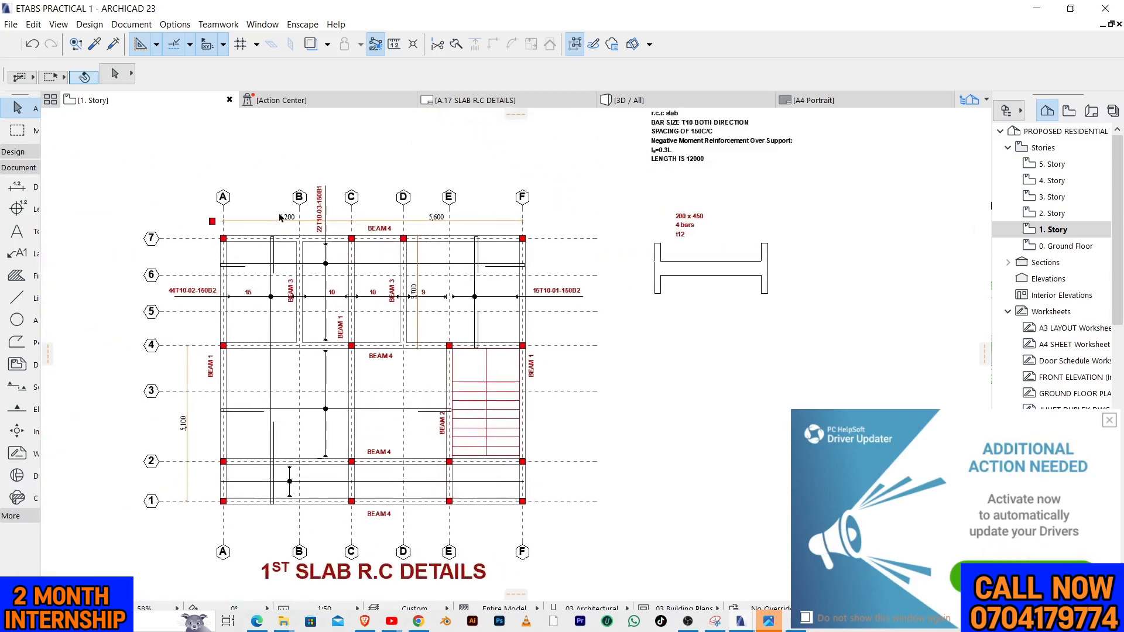
scroll(606, 201, "up", 2)
left_click_drag(606, 201, 627, 211)
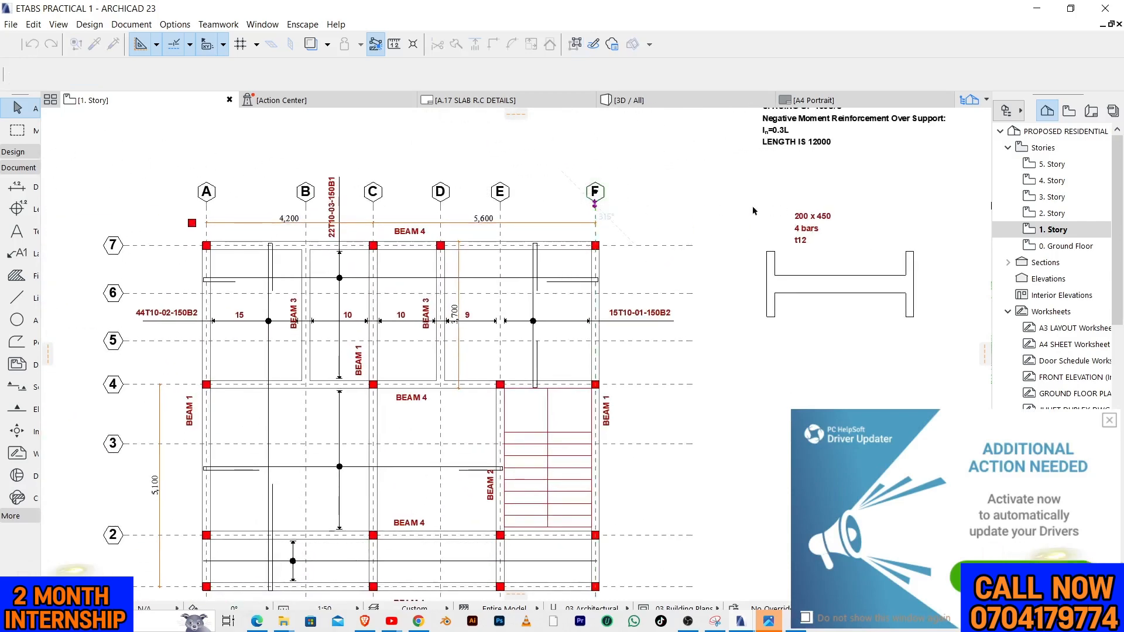
key("Escape")
left_click_drag(764, 194, 552, 145)
scroll(552, 175, "down", 4)
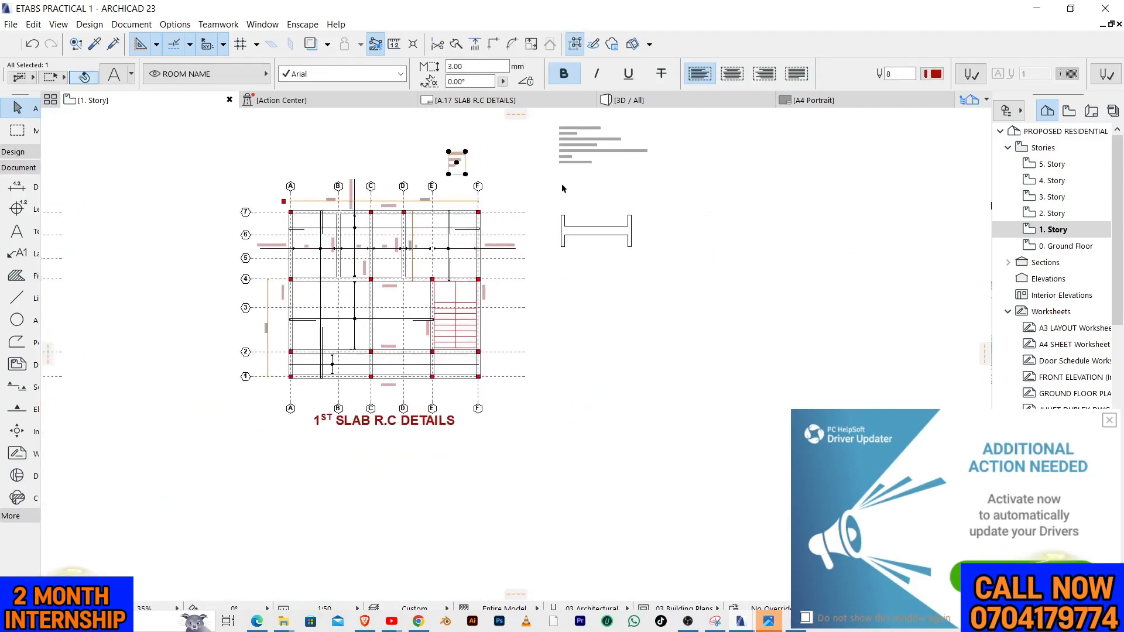
Move the whole Beam 3 elevation horizontally to the right, farther from the slab plan
left_click(675, 264)
left_click_drag(675, 264, 559, 228)
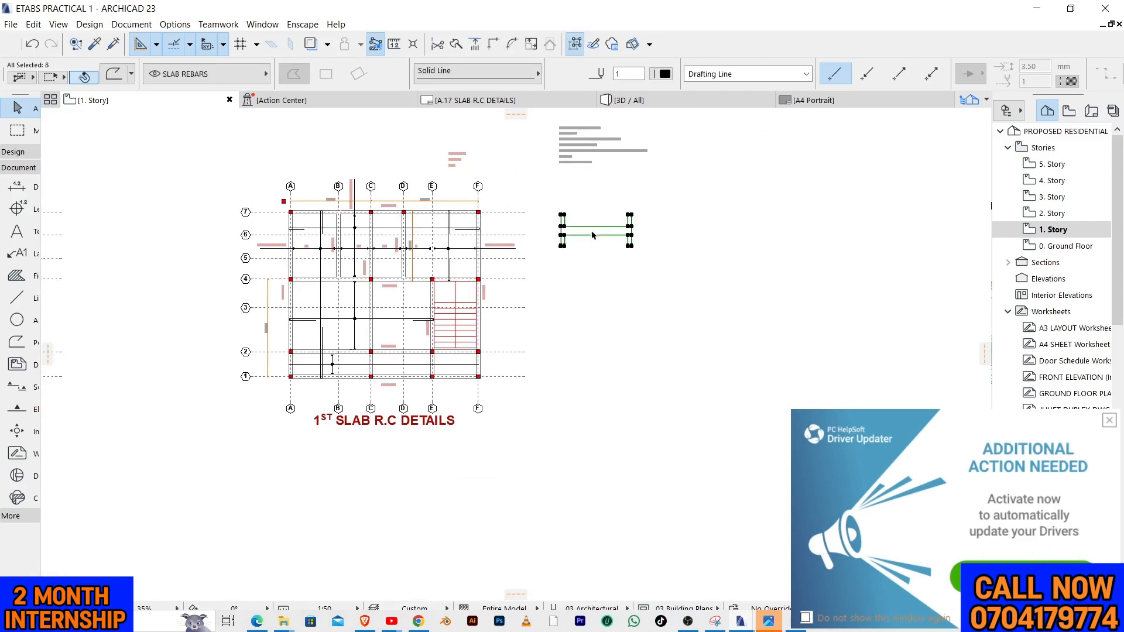
left_click(593, 235)
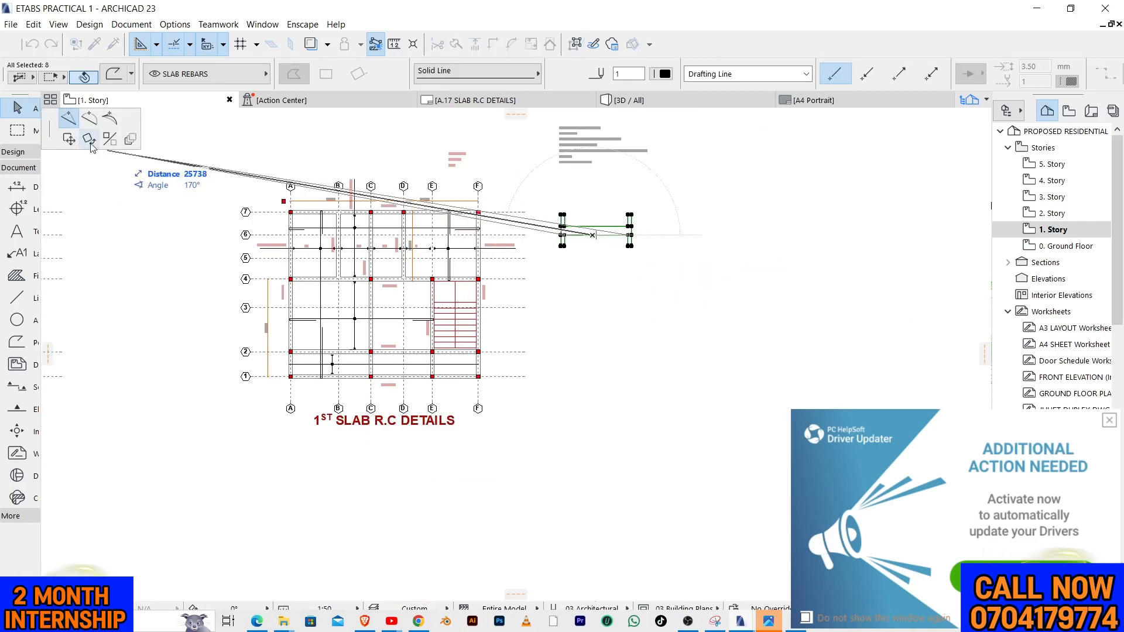
left_click(69, 139)
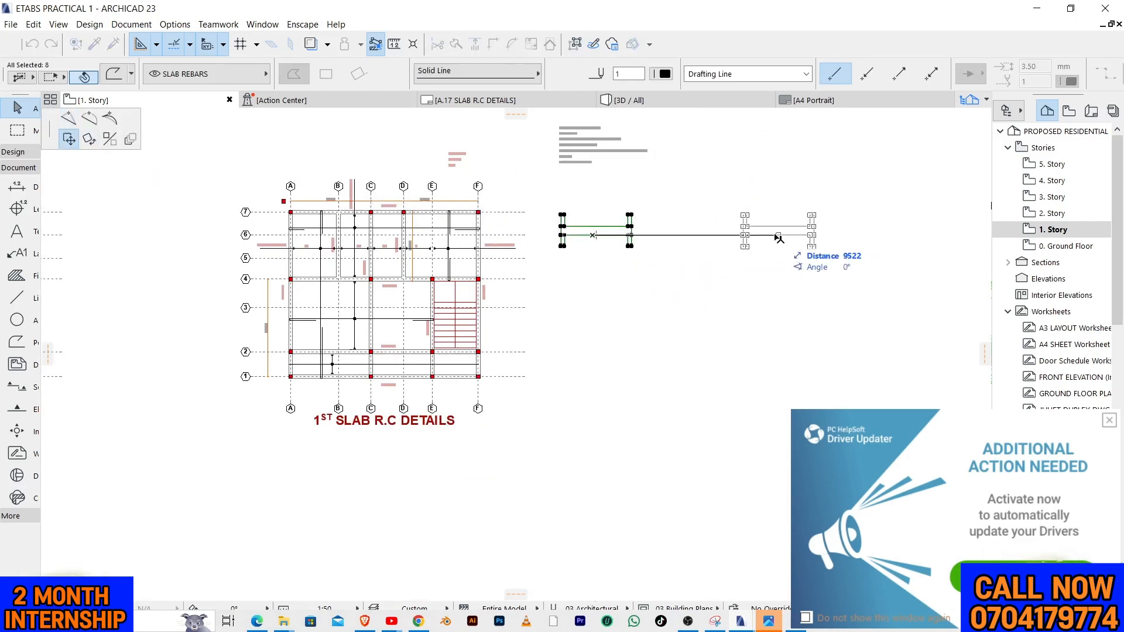
left_click(746, 235)
key("Escape")
Copy grid line F from the plan onto the centre of the elevation's left column stub
scroll(835, 194, "up", 3)
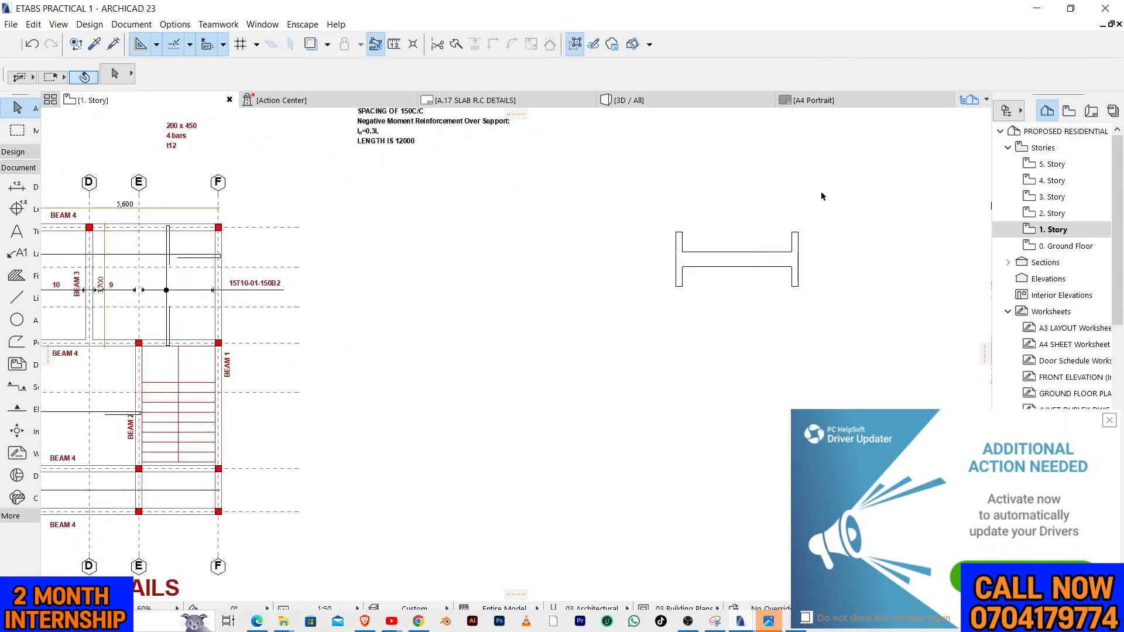
left_click(218, 183)
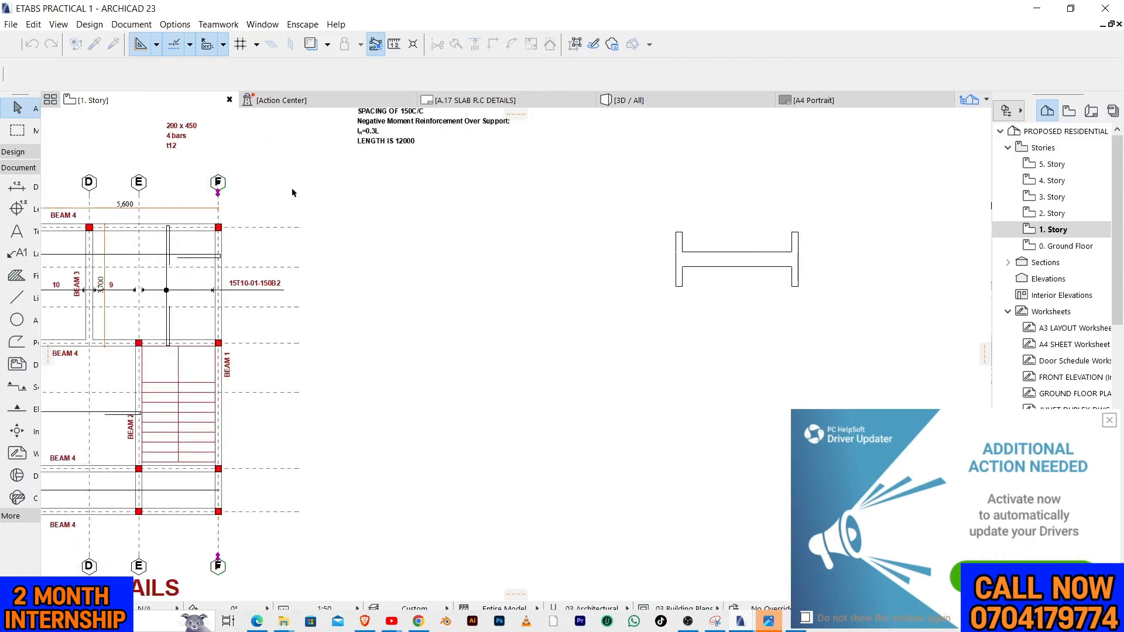
key("ctrl+shift+d")
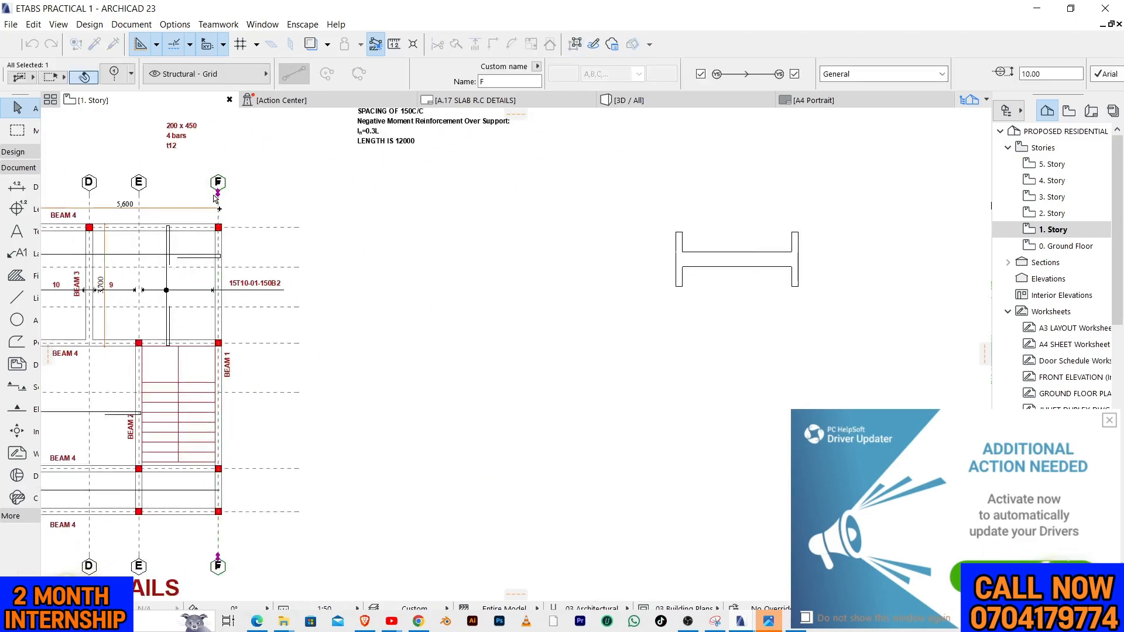
scroll(220, 233, "up", 3)
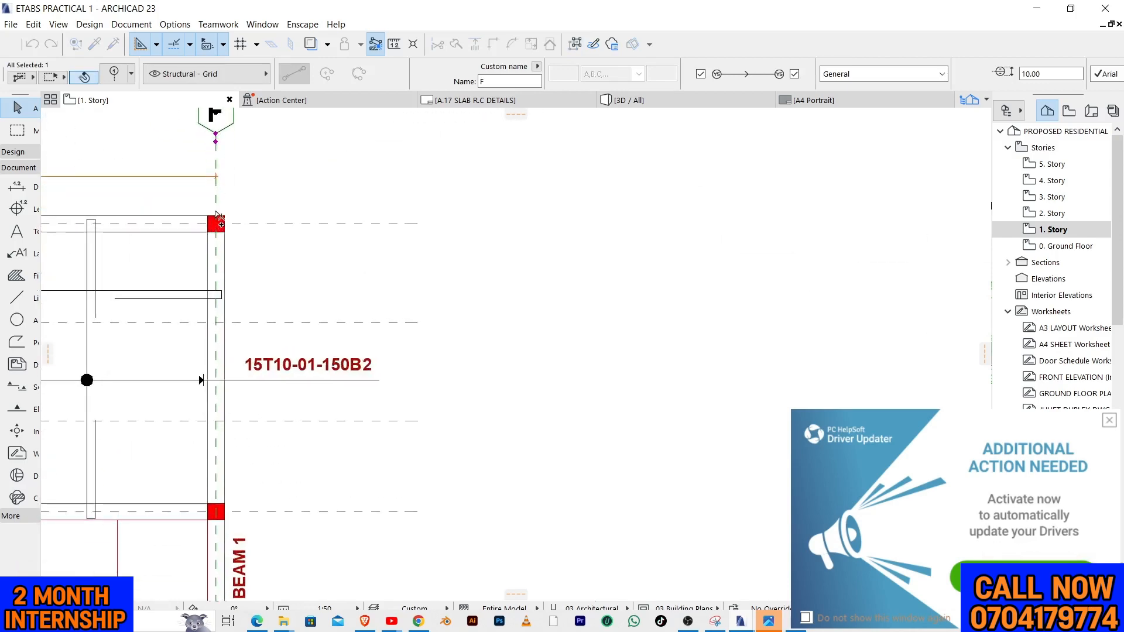
scroll(220, 224, "down", 5)
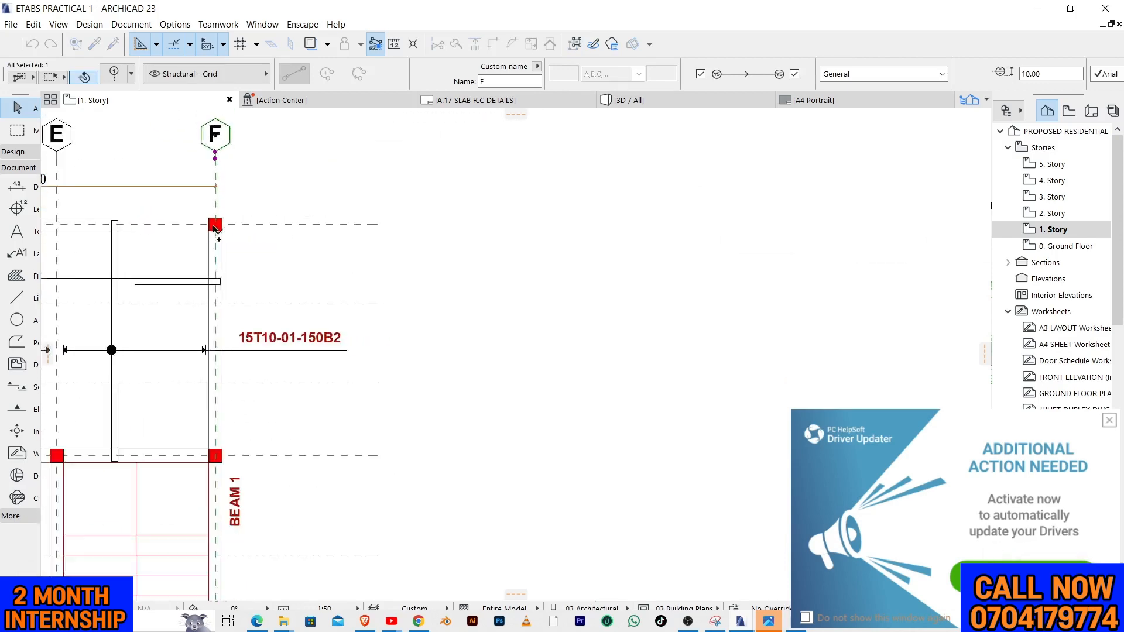
scroll(548, 225, "up", 4)
scroll(411, 225, "up", 3)
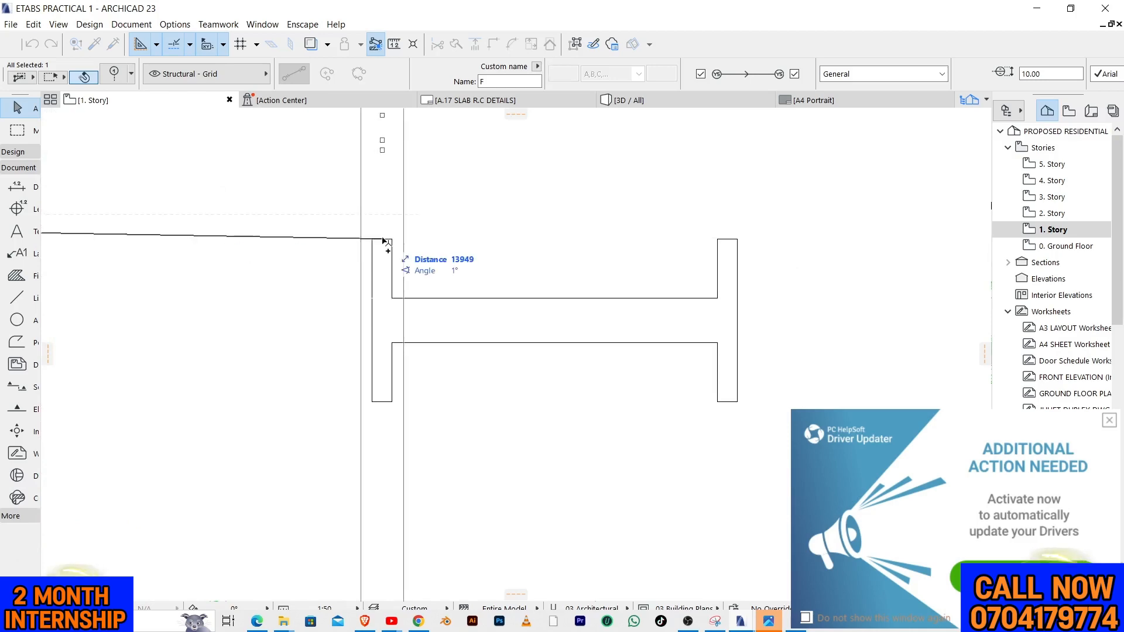
left_click(382, 239)
key("Escape")
Shorten the copied grid line F so its lower marker sits just below the beam elevation
scroll(480, 204, "down", 3)
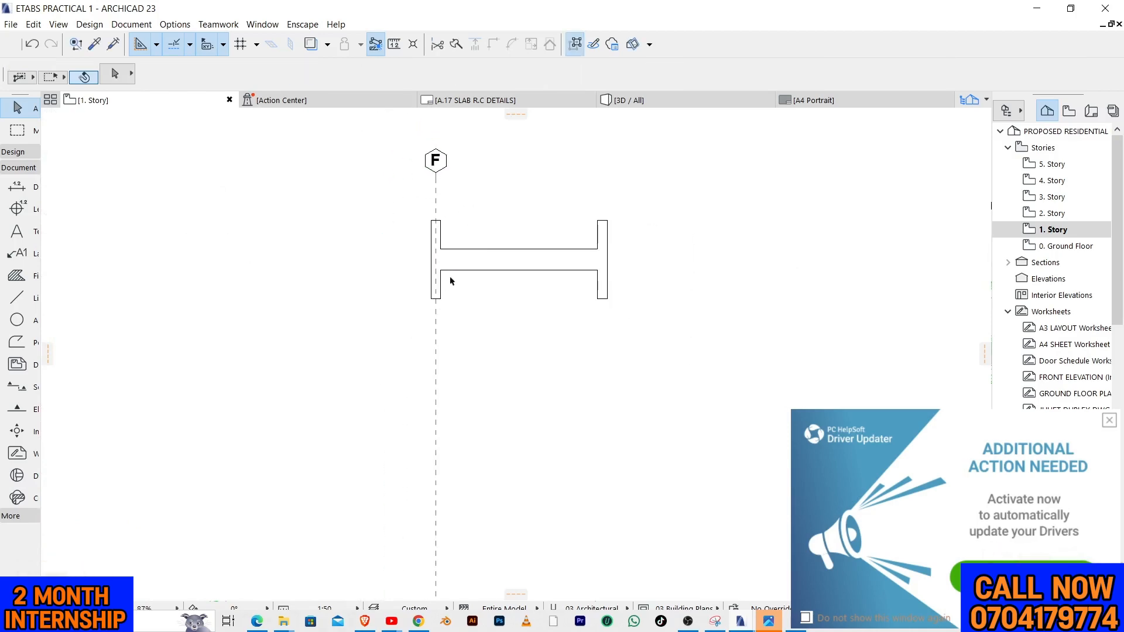
scroll(480, 396, "down", 5)
left_click(502, 417)
scroll(501, 420, "up", 5)
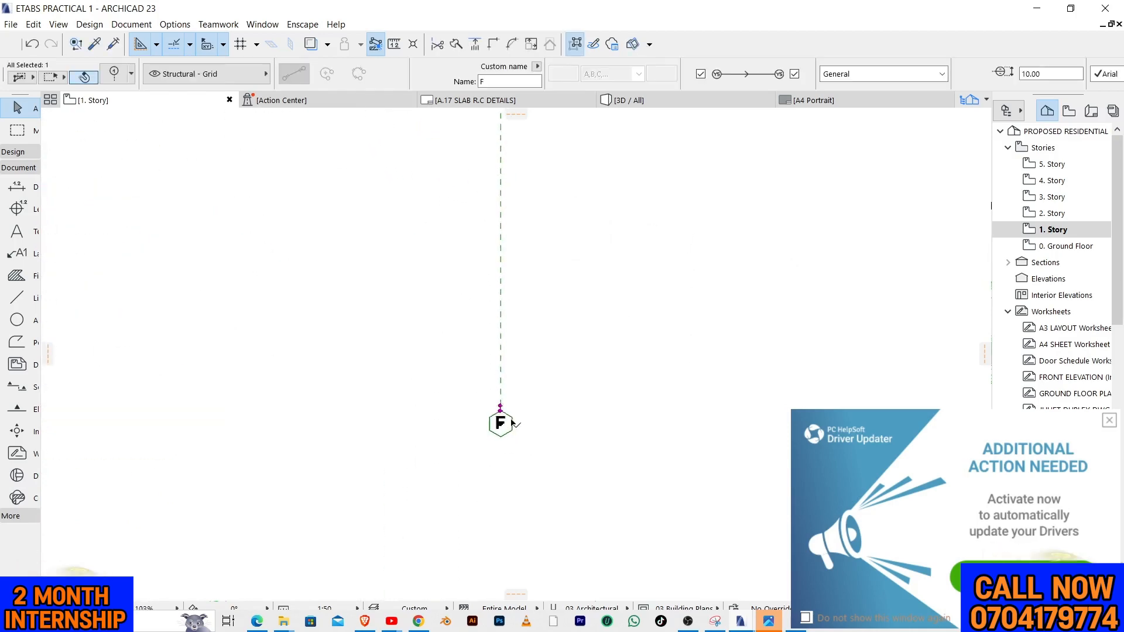
left_click(491, 403)
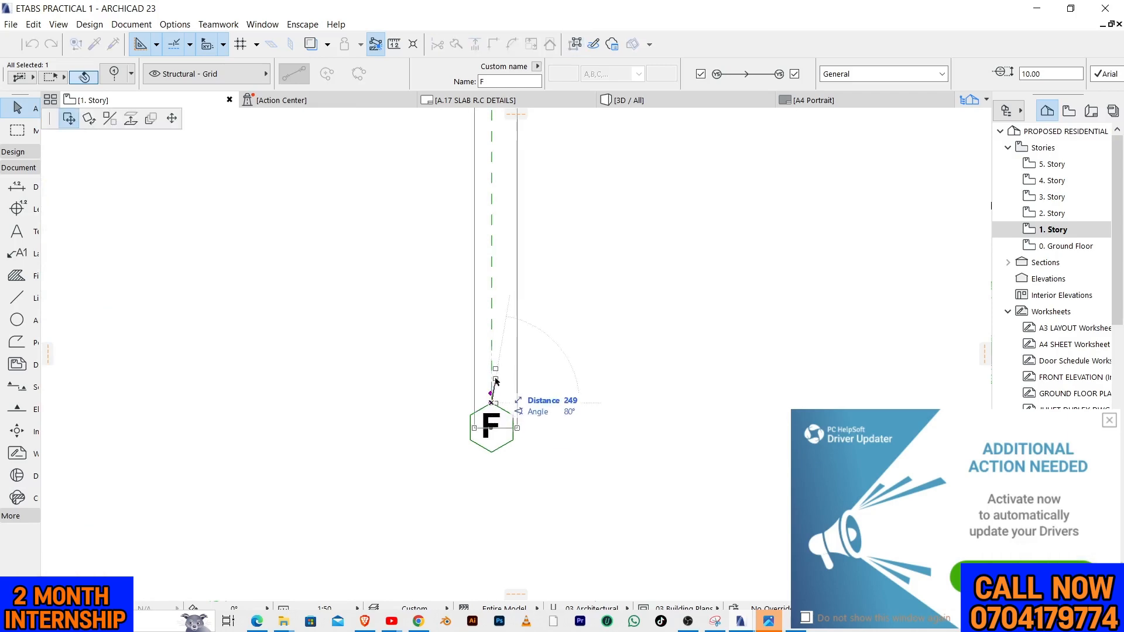
left_click(173, 122)
scroll(465, 371, "down", 5)
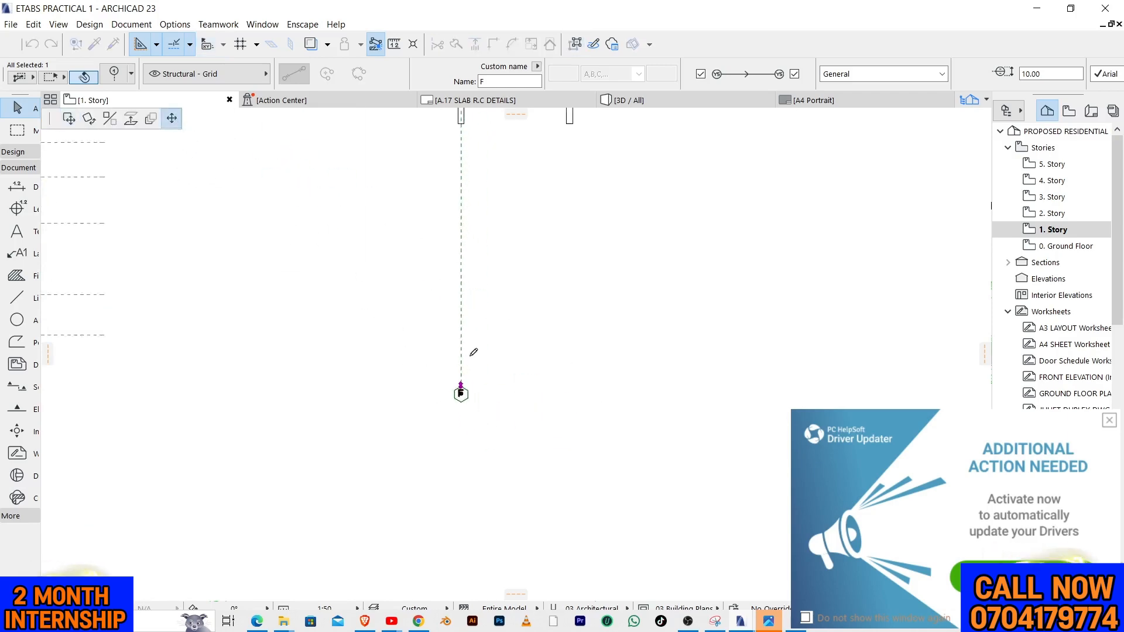
scroll(457, 206, "up", 2)
scroll(469, 288, "up", 3)
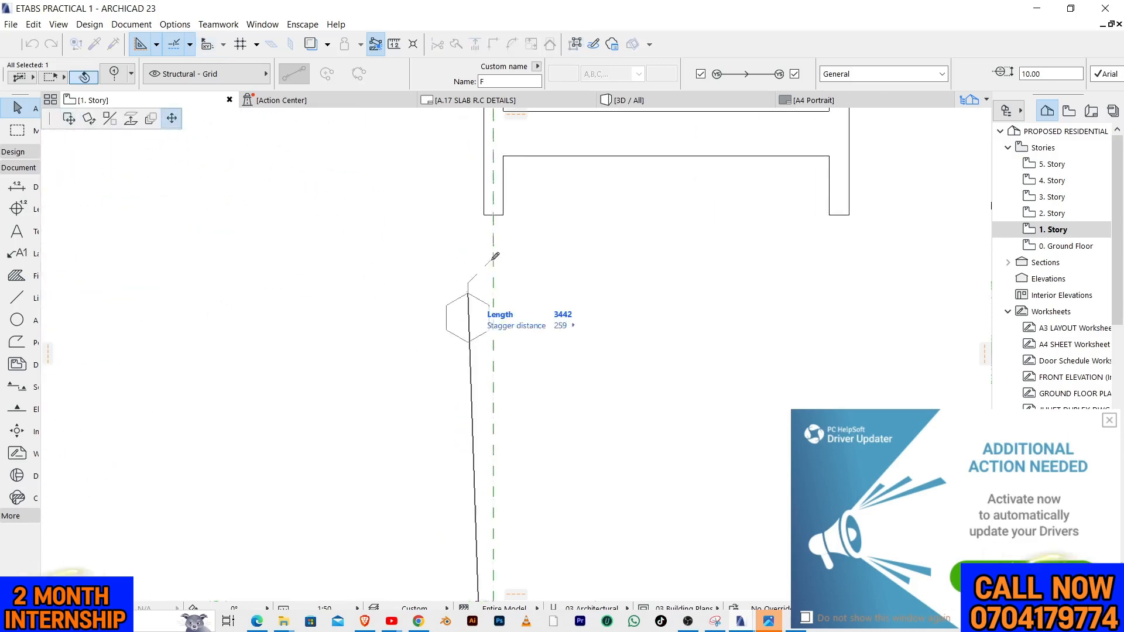
left_click(499, 306)
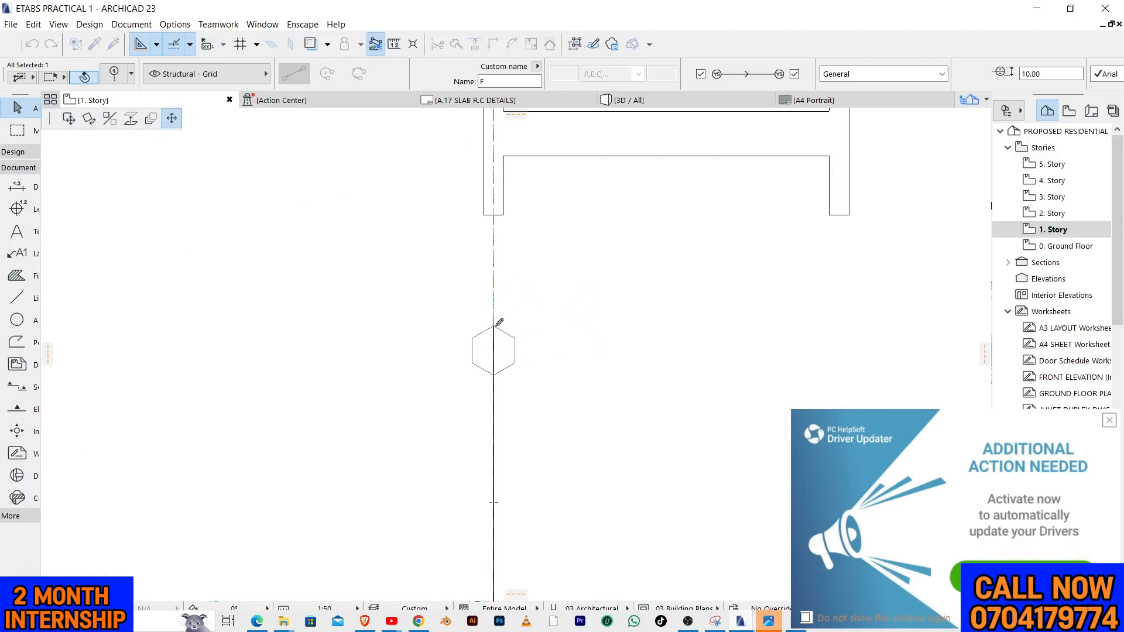
scroll(486, 315, "down", 2)
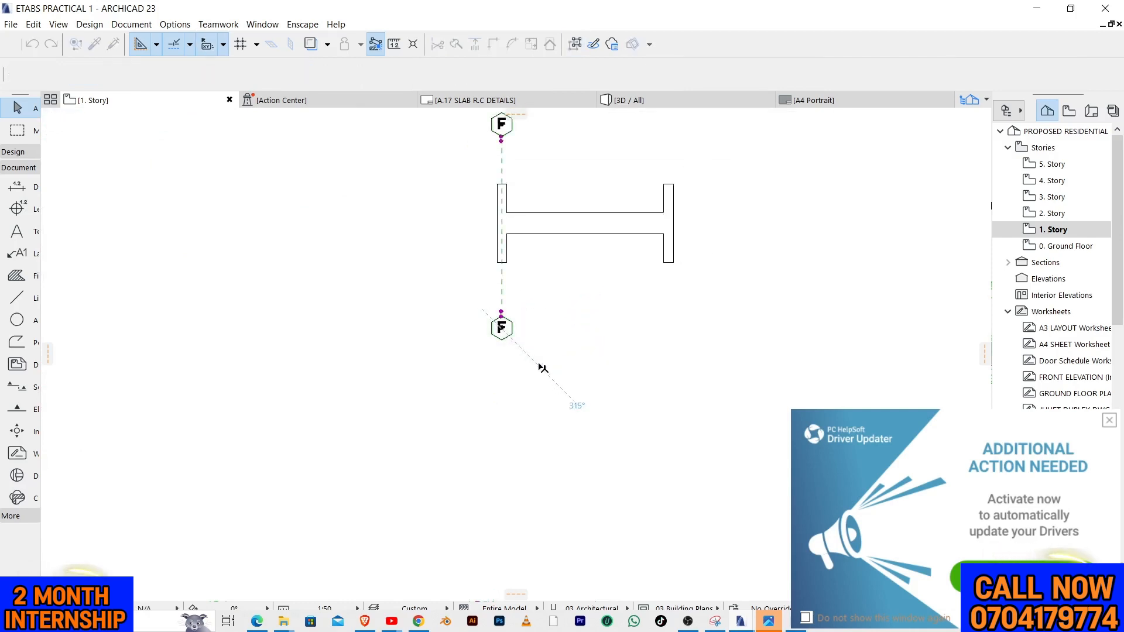
left_click(501, 328)
scroll(507, 194, "up", 2)
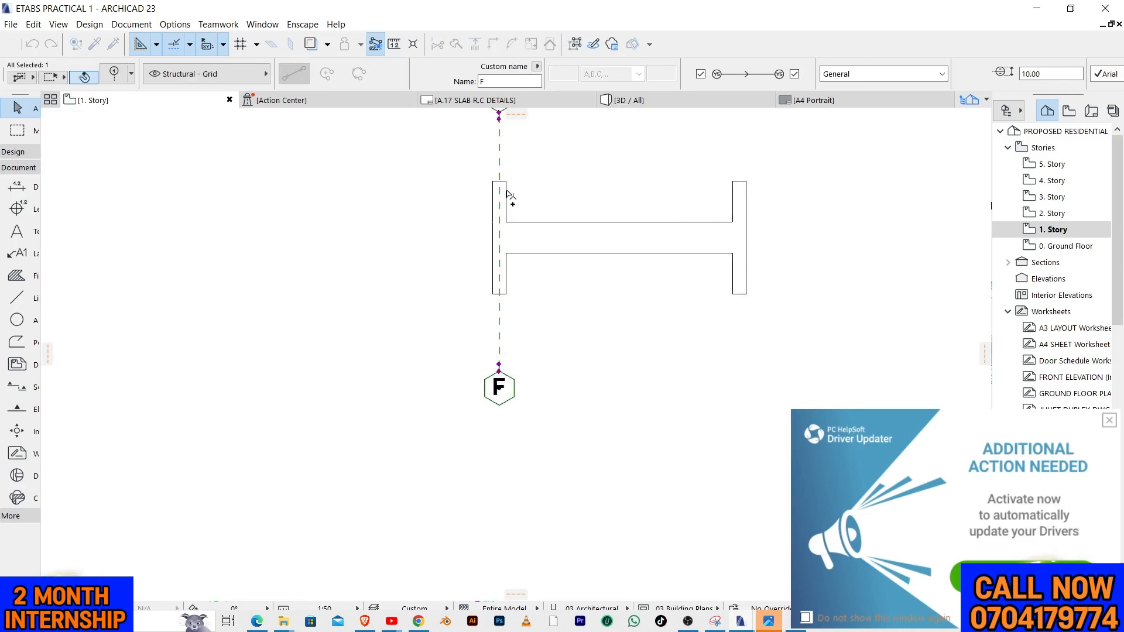
Dismiss the driver updater advert and turn on automatic taskbar hiding in tablet mode in Windows Settings, then return to the ARCHICAD drawing
left_click(1107, 420)
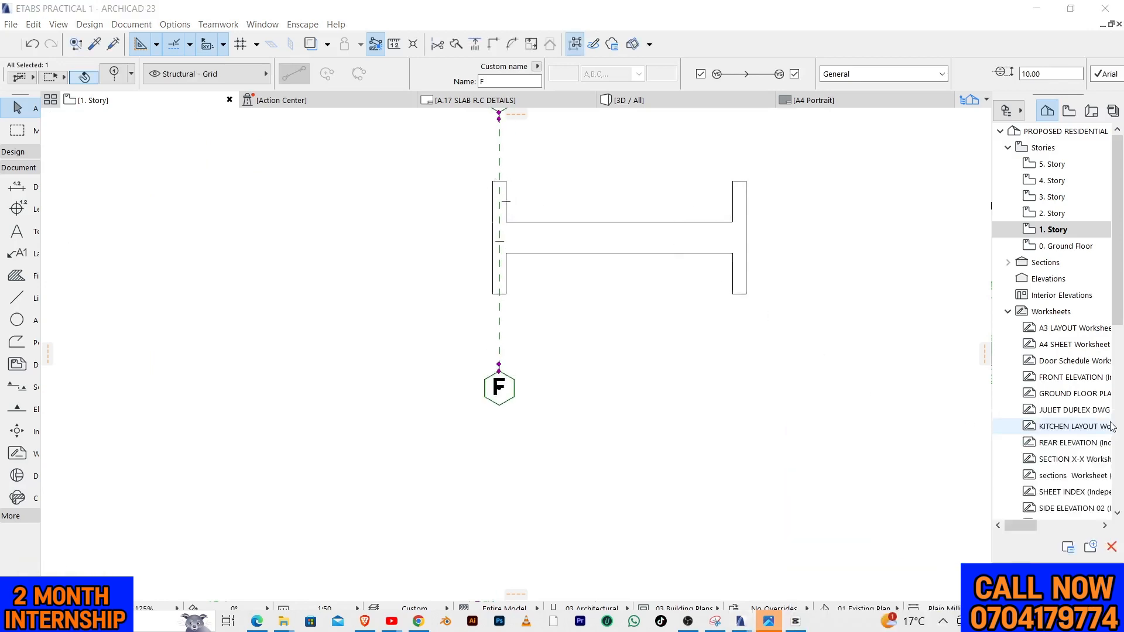
right_click(840, 621)
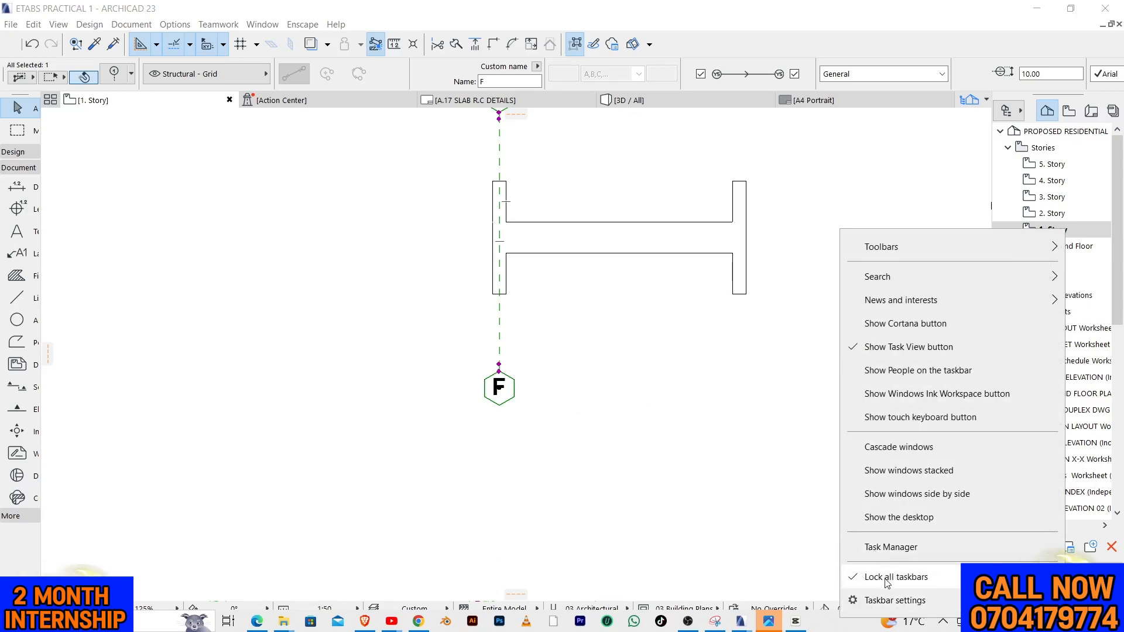
left_click(888, 601)
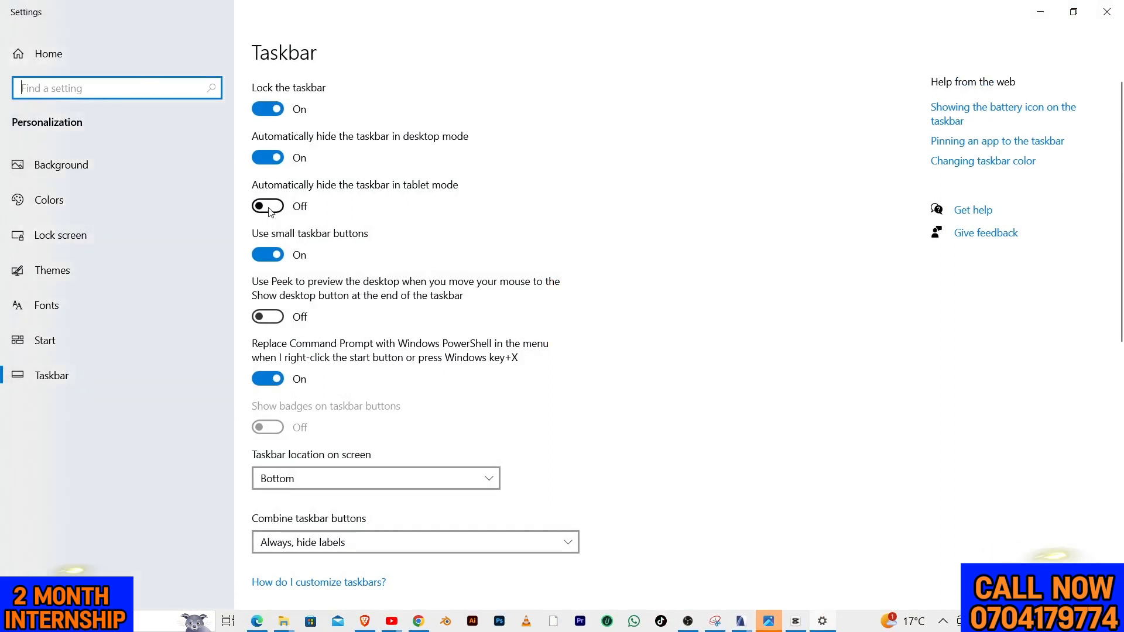
left_click(268, 206)
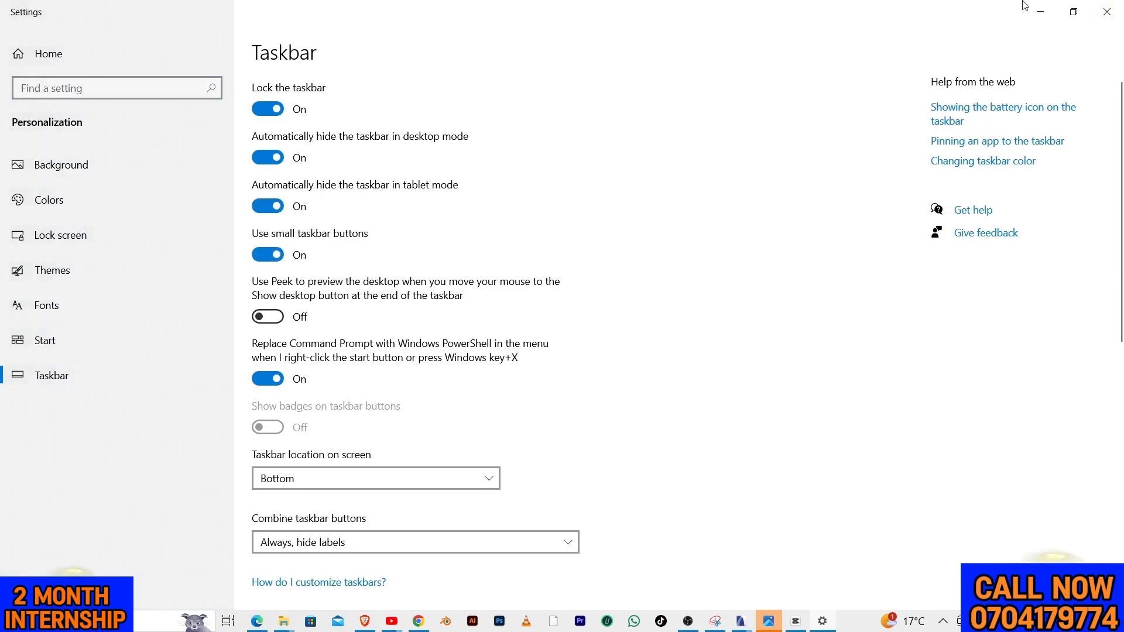
left_click(815, 624)
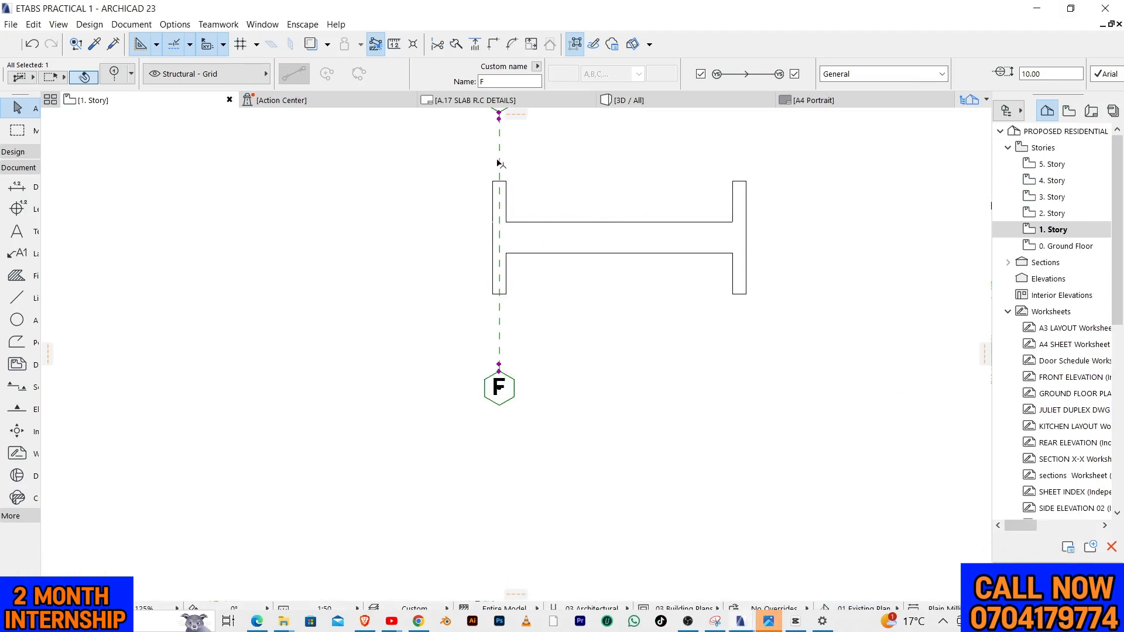
Copy the left grid line F horizontally onto the centre of the elevation's right column stub
key("ctrl+shift+d")
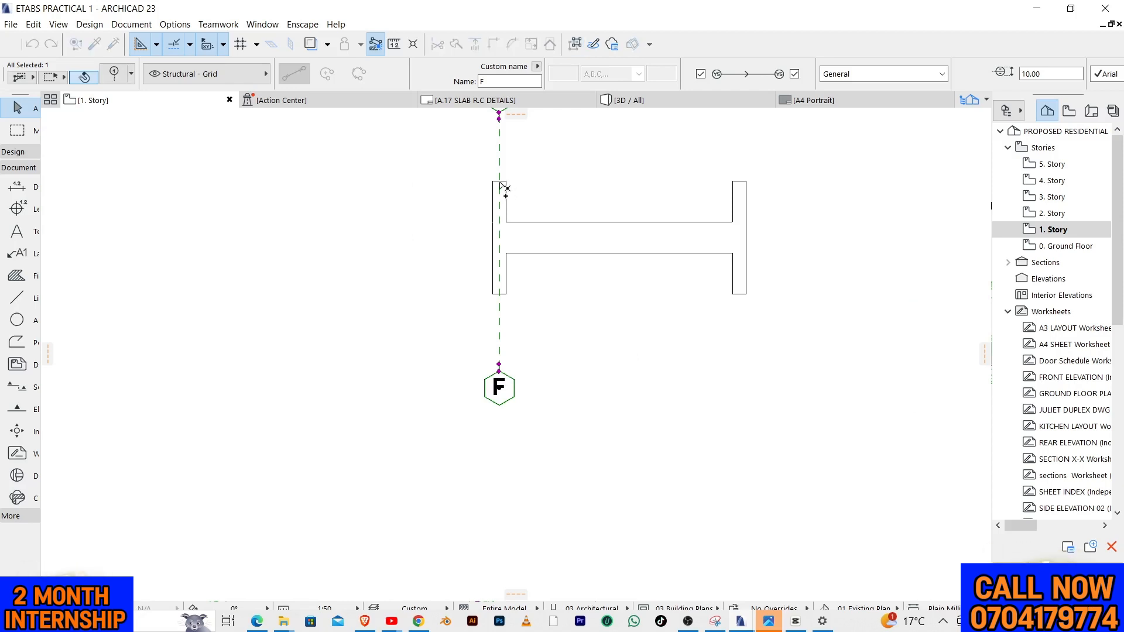
left_click(506, 181)
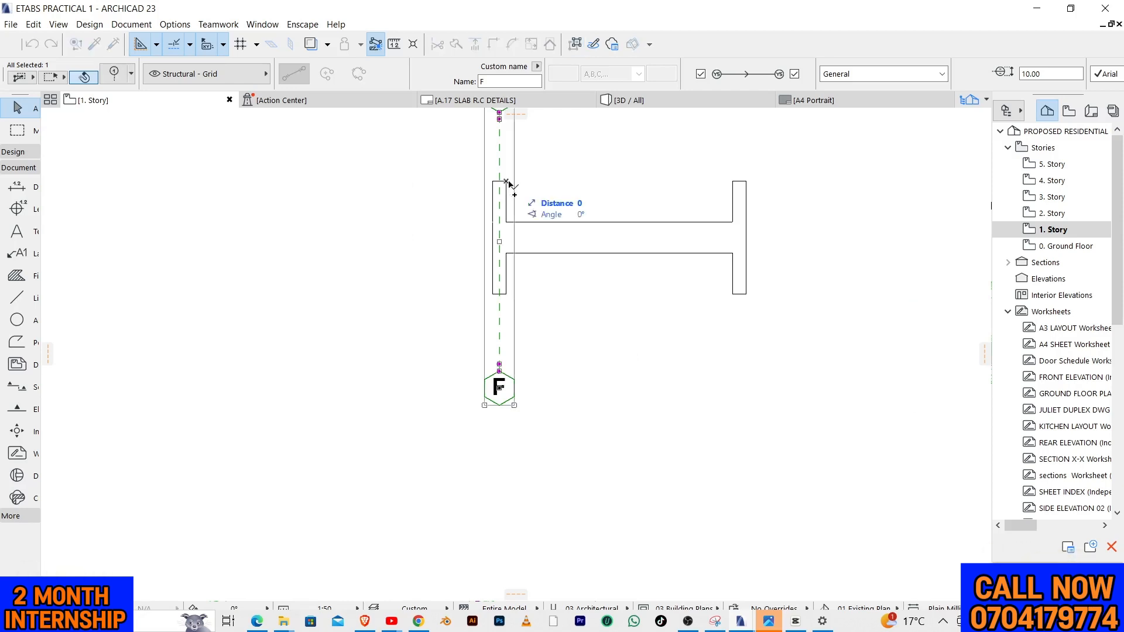
left_click(747, 185)
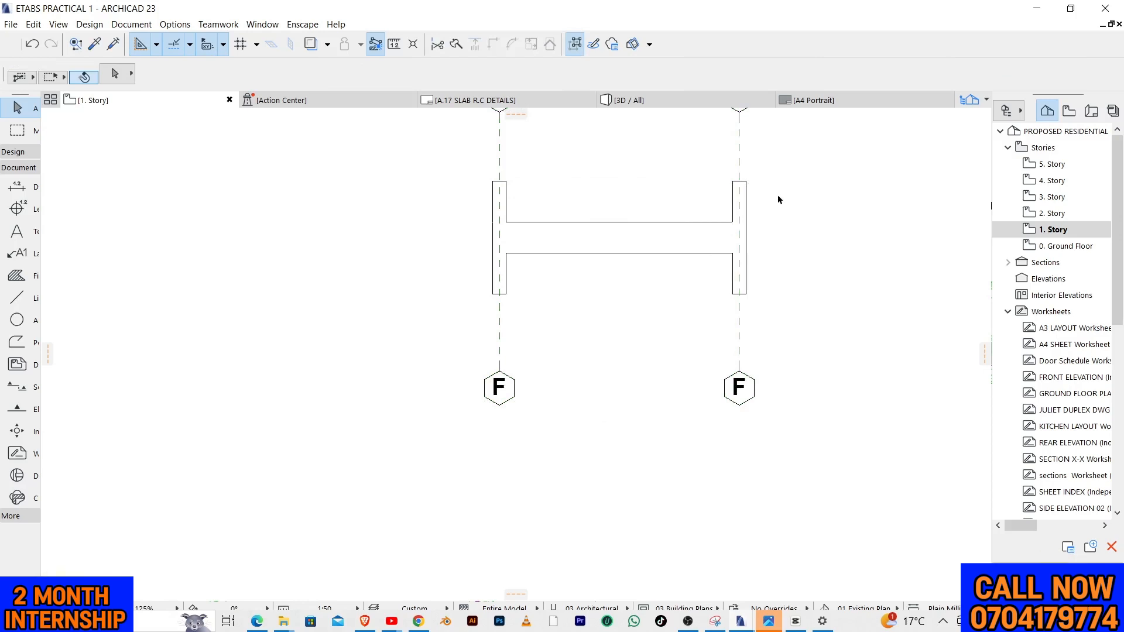
scroll(450, 370, "down", 3)
left_click_drag(429, 209, 783, 295)
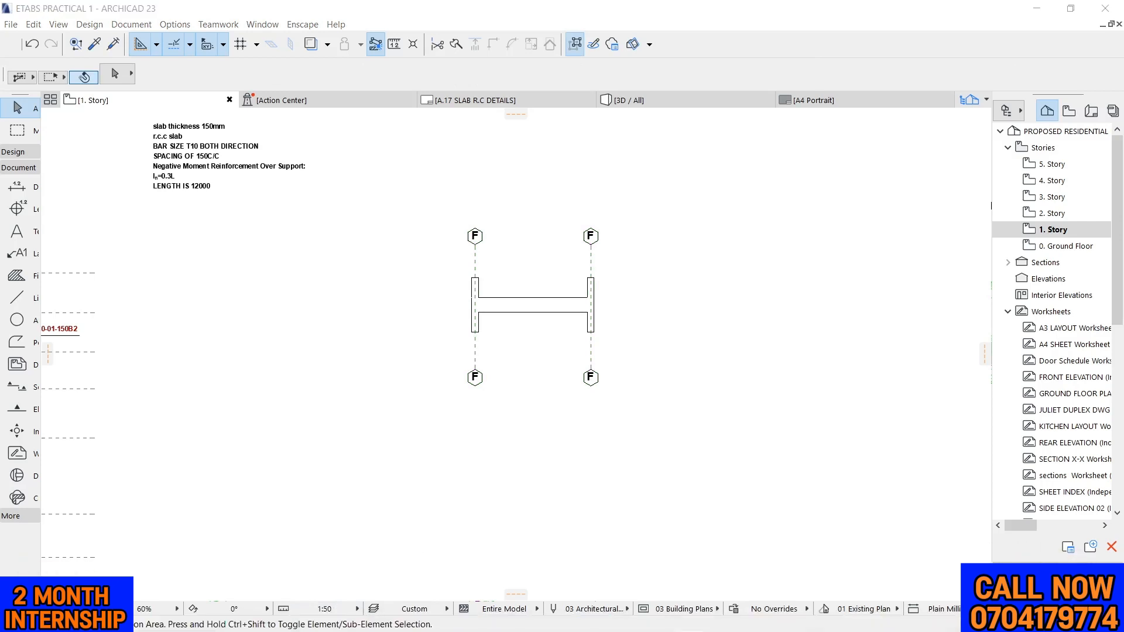
Set the drawing scale of the 1. Story plan to 1:20
scroll(396, 290, "up", 3)
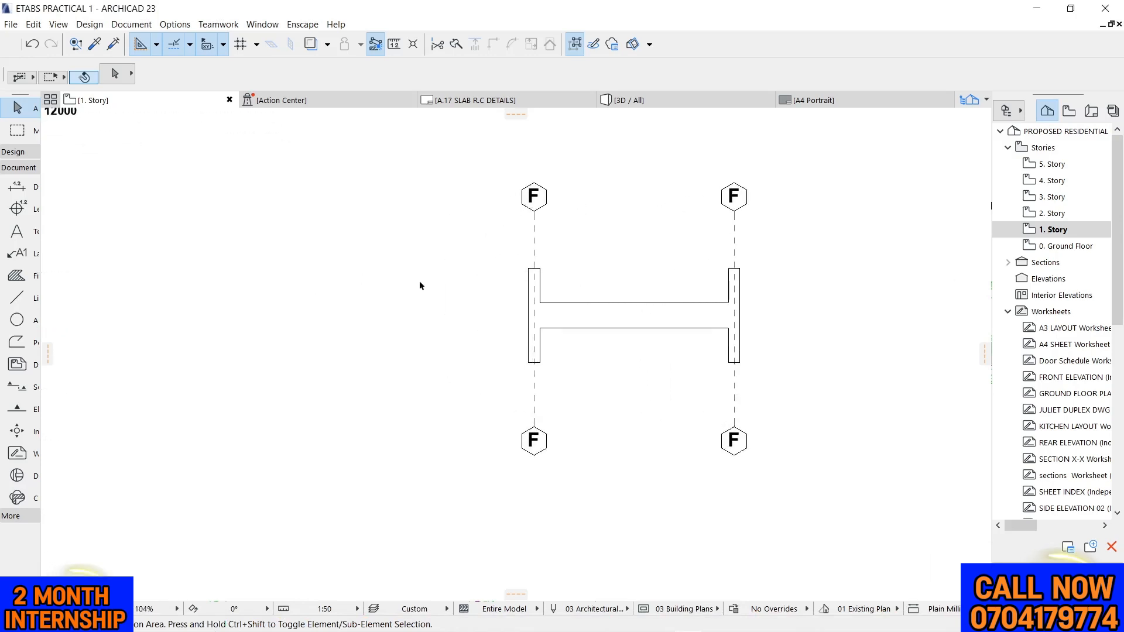
left_click(344, 610)
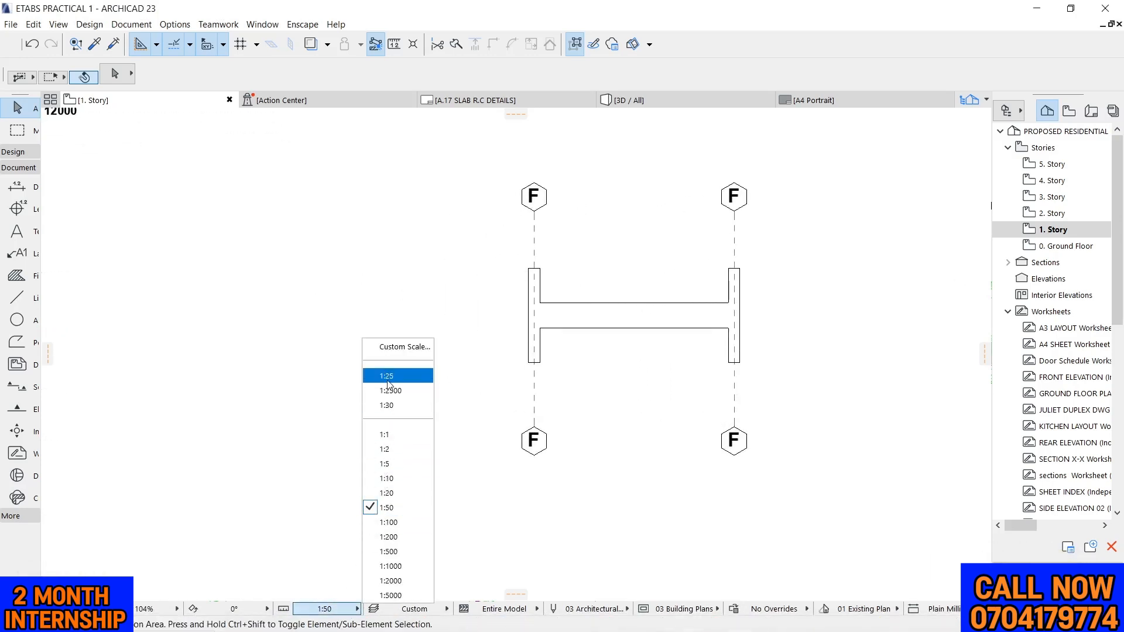
left_click(379, 493)
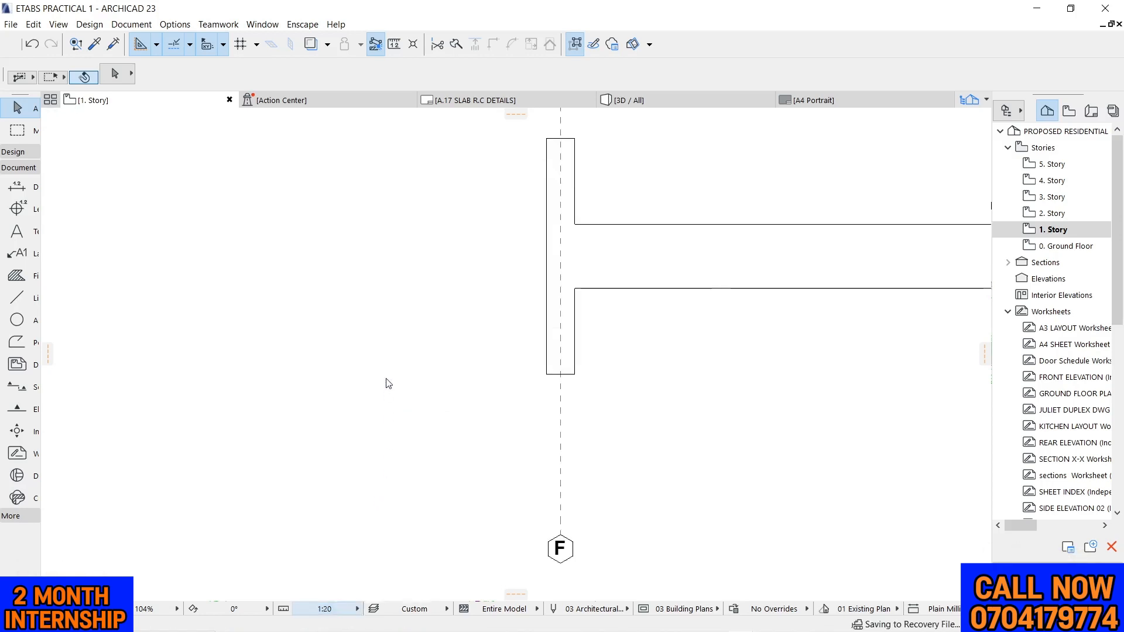
scroll(375, 334, "down", 2)
scroll(610, 261, "down", 3)
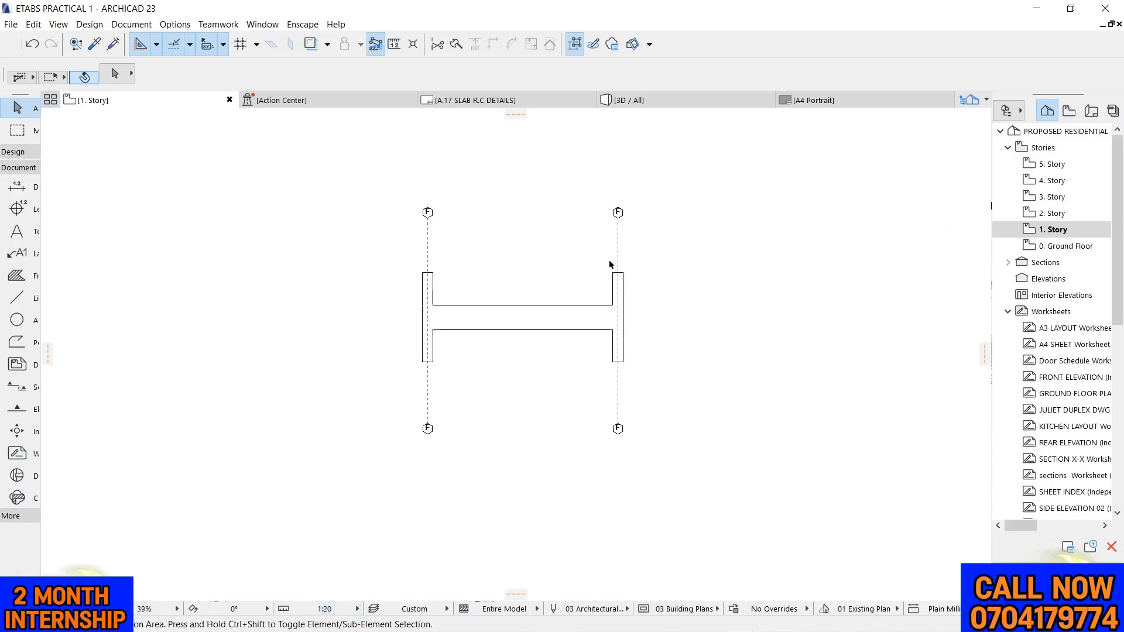
scroll(545, 260, "up", 1)
left_click_drag(453, 188, 726, 235)
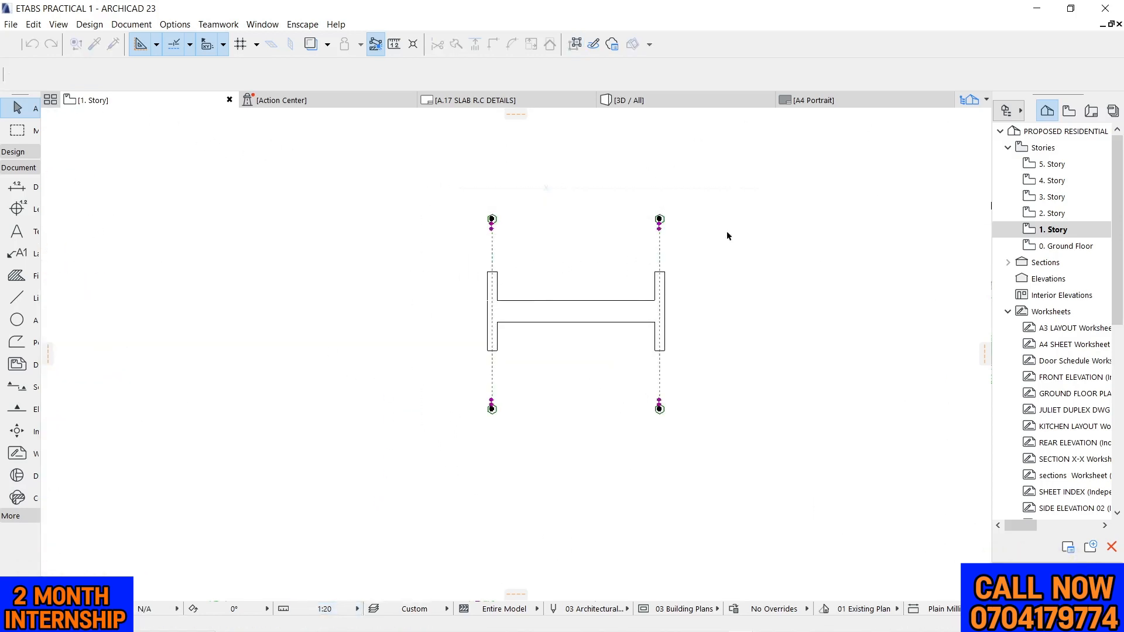
left_click(515, 254)
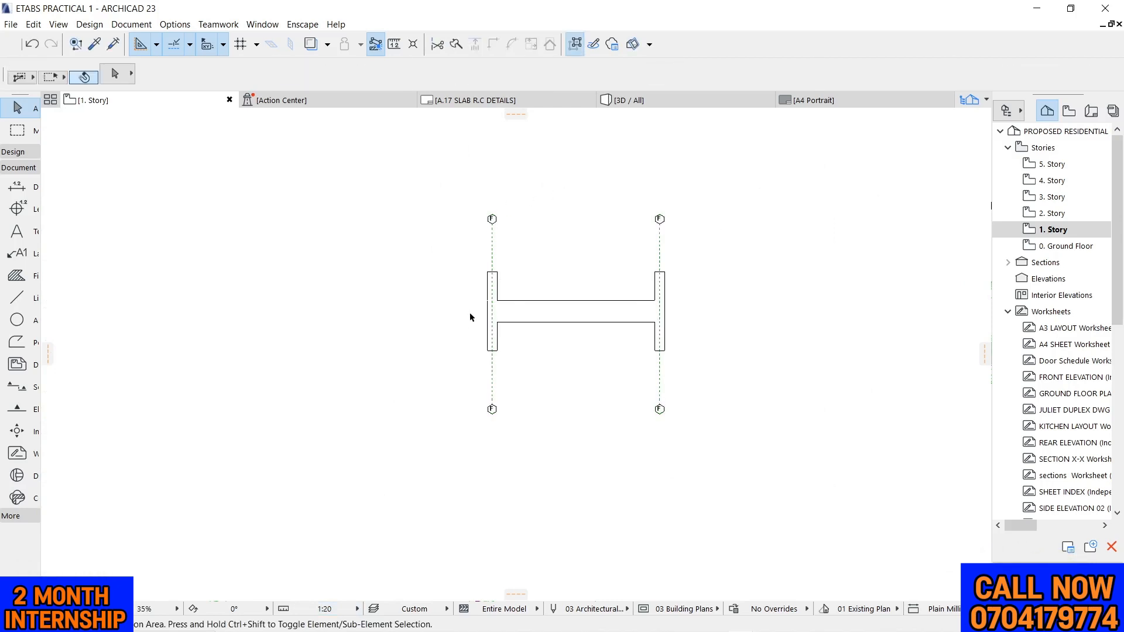
scroll(524, 326, "up", 4)
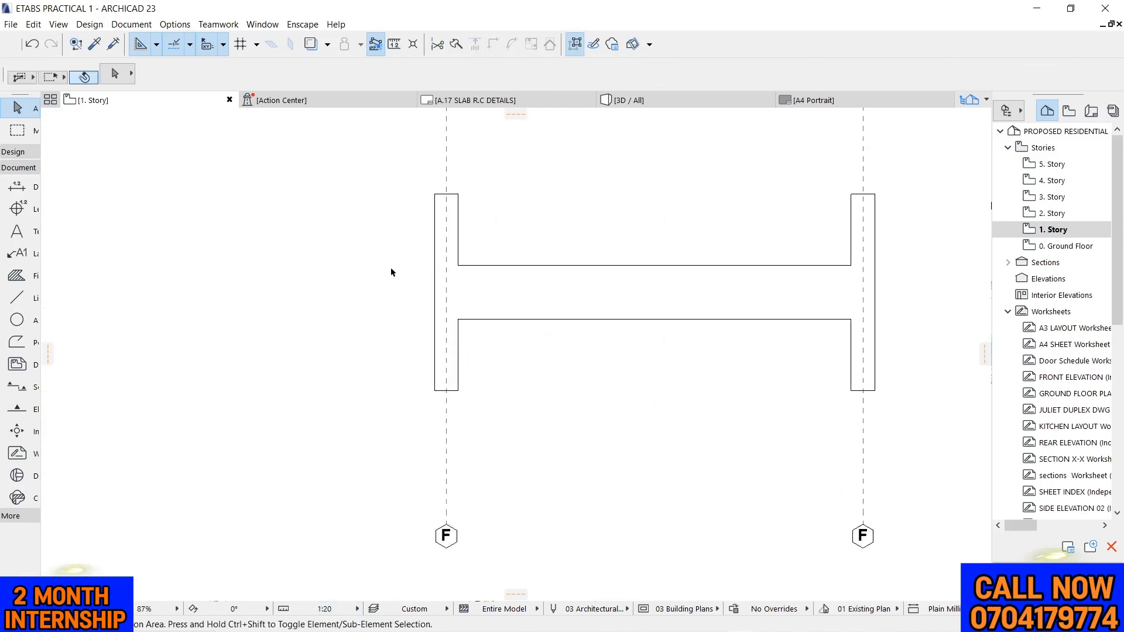
Select both grid lines F on the beam elevation and hide their Structural - Grid layer
scroll(391, 272, "down", 4)
left_click_drag(359, 156, 637, 199)
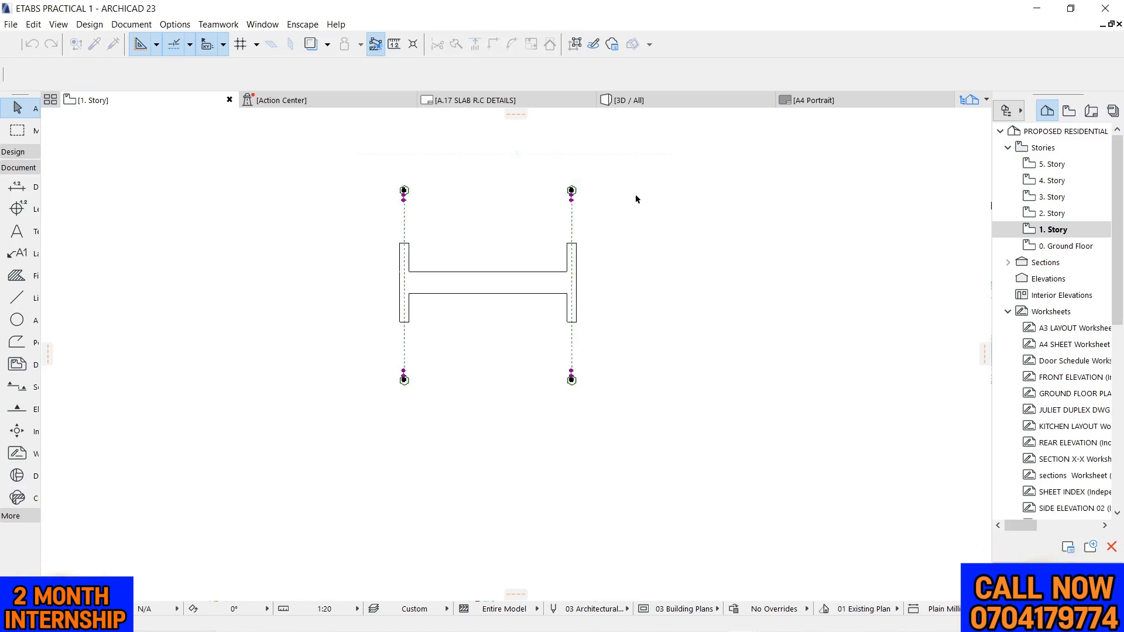
right_click(637, 199)
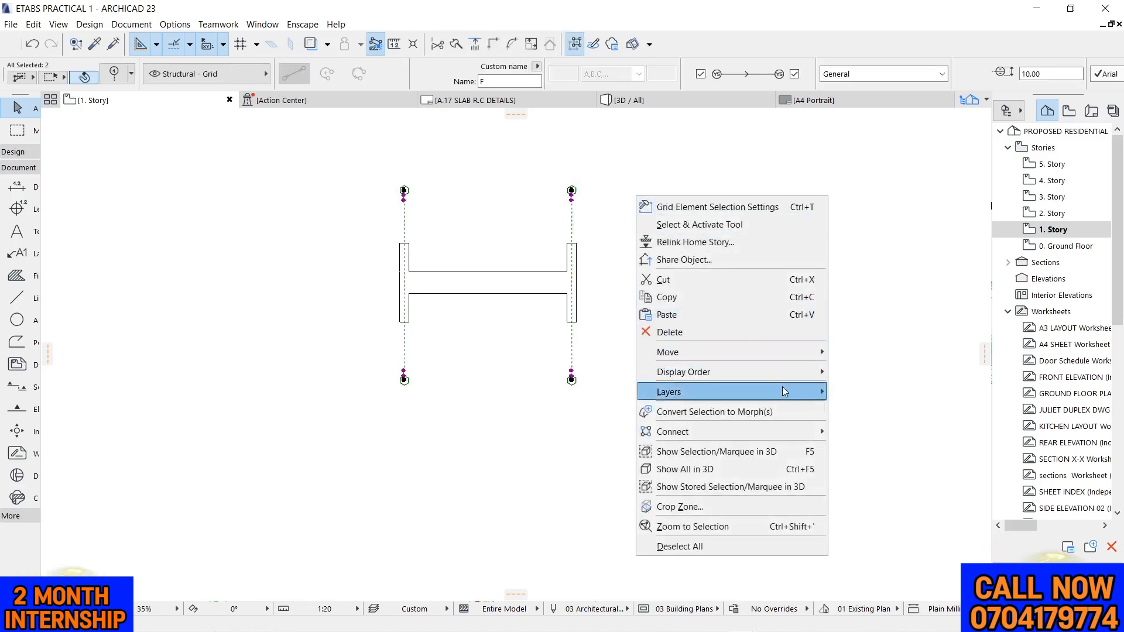
mouse_move(786, 391)
left_click(855, 403)
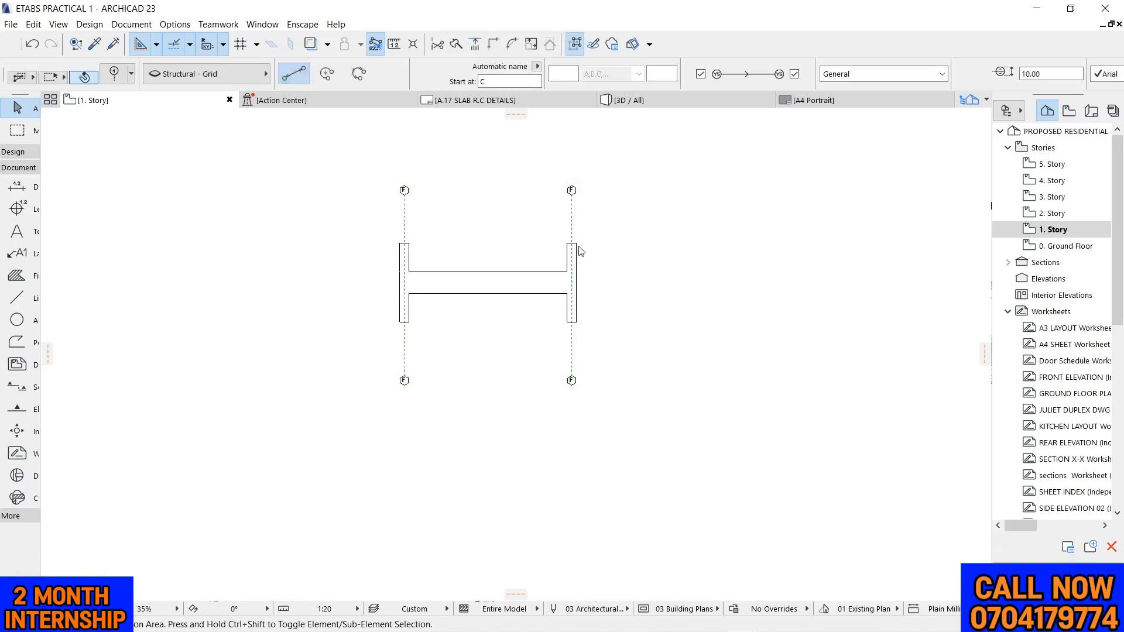
scroll(383, 254, "up", 1)
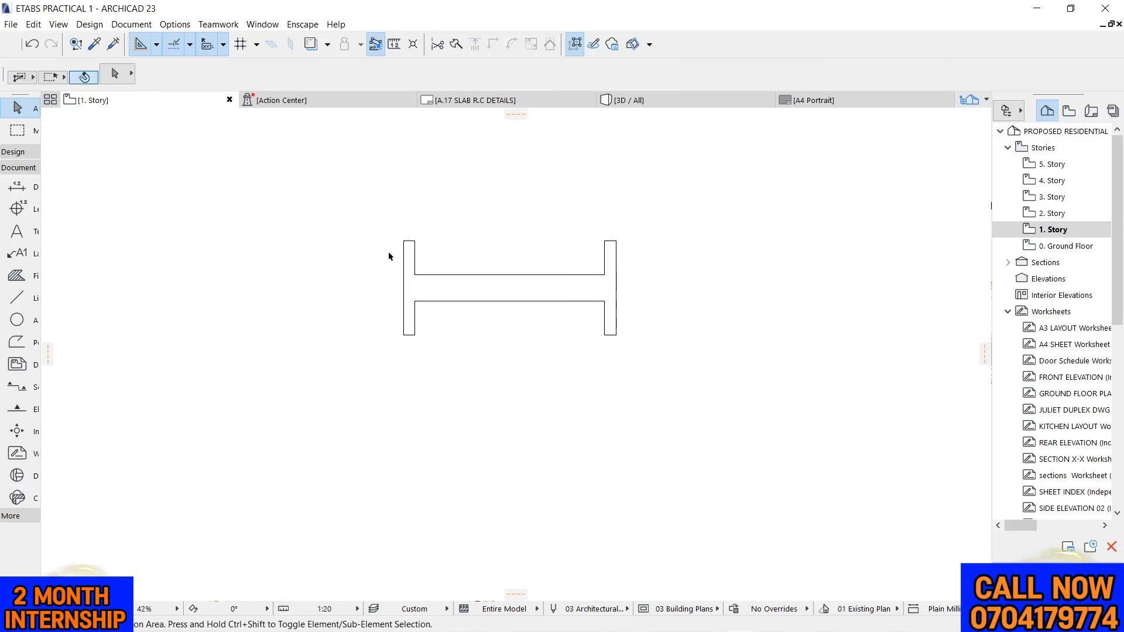
scroll(389, 257, "up", 5)
left_click(408, 275)
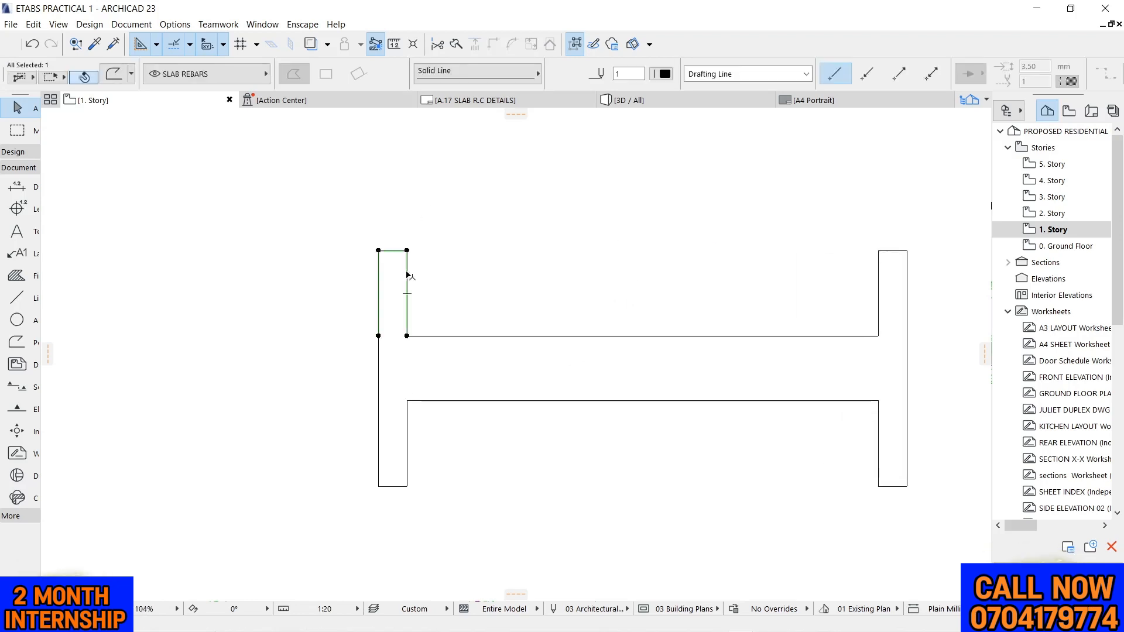
left_click(407, 272)
key("Escape")
key("Escape")
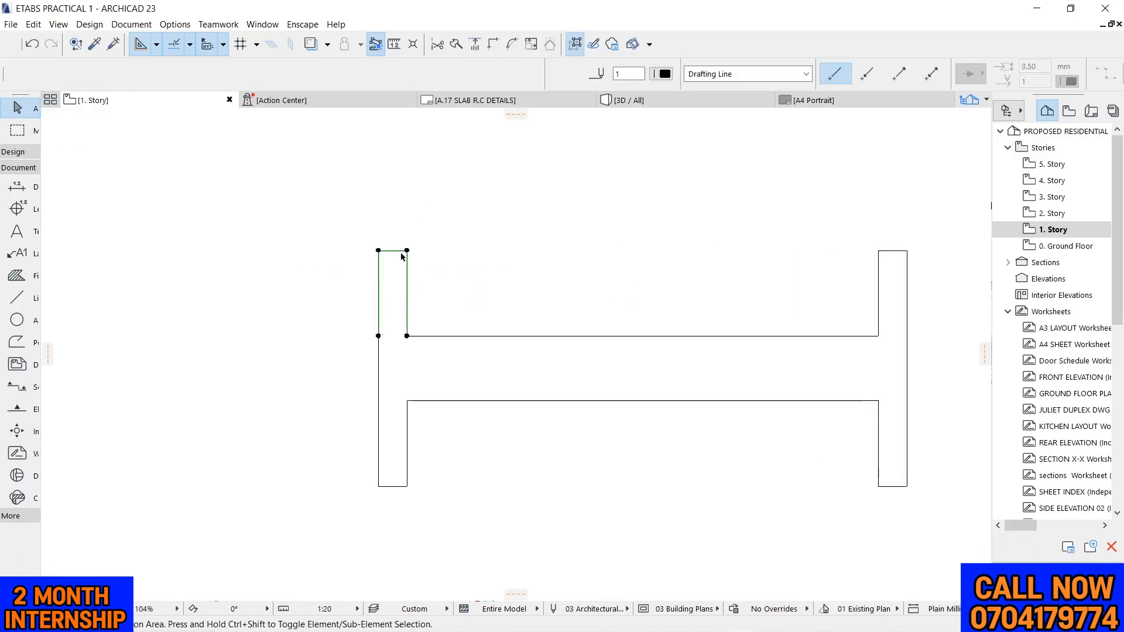
scroll(543, 208, "down", 4)
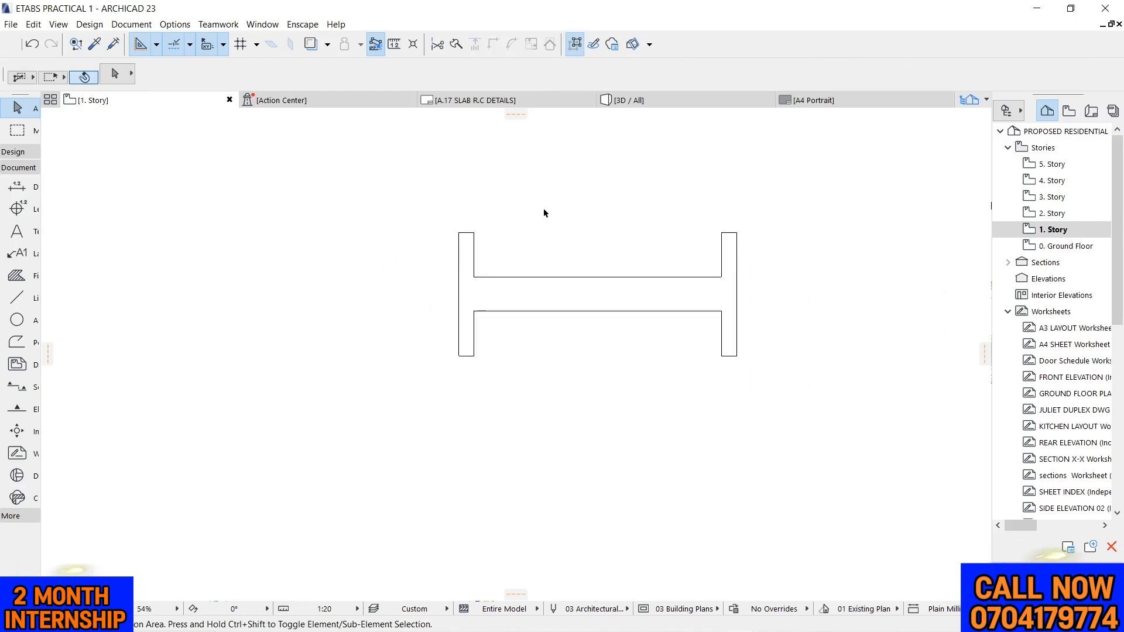
Activate the Polyline tool and check the beam size and bar note above the slab plan
left_click(16, 343)
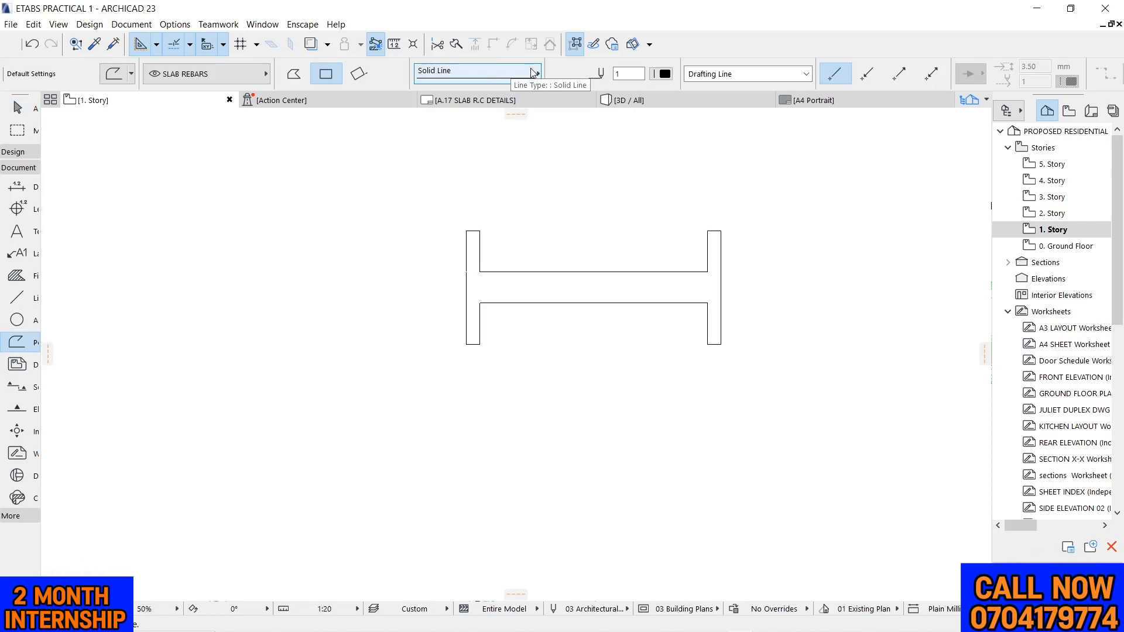
scroll(276, 219, "down", 3)
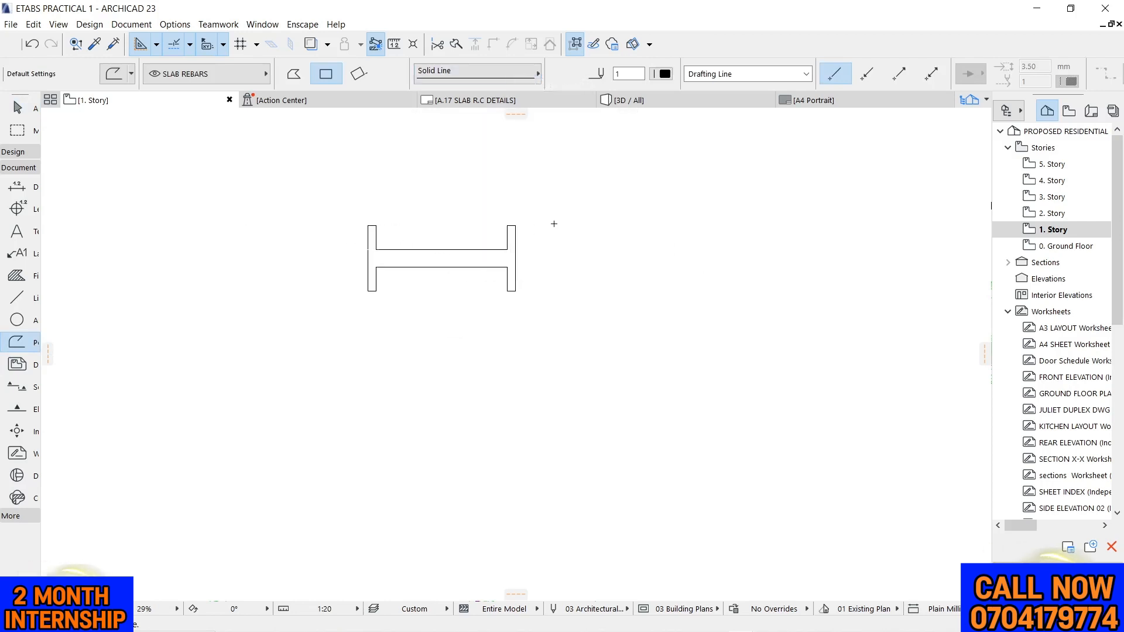
scroll(544, 260, "down", 7)
scroll(389, 223, "up", 5)
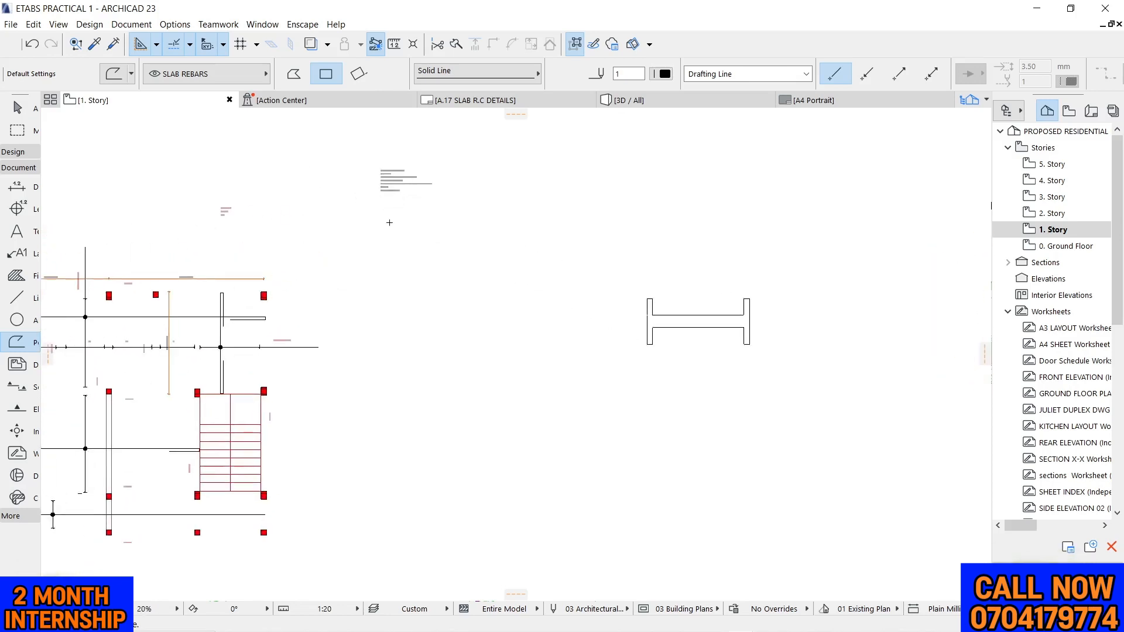
scroll(251, 222, "up", 8)
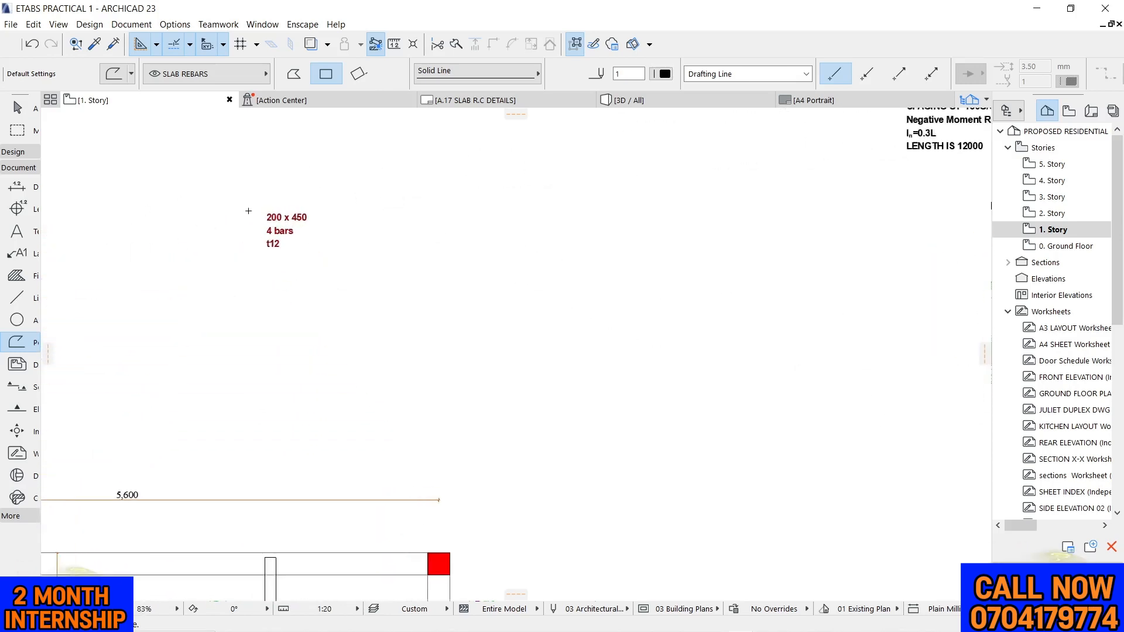
scroll(199, 248, "down", 9)
scroll(650, 342, "up", 7)
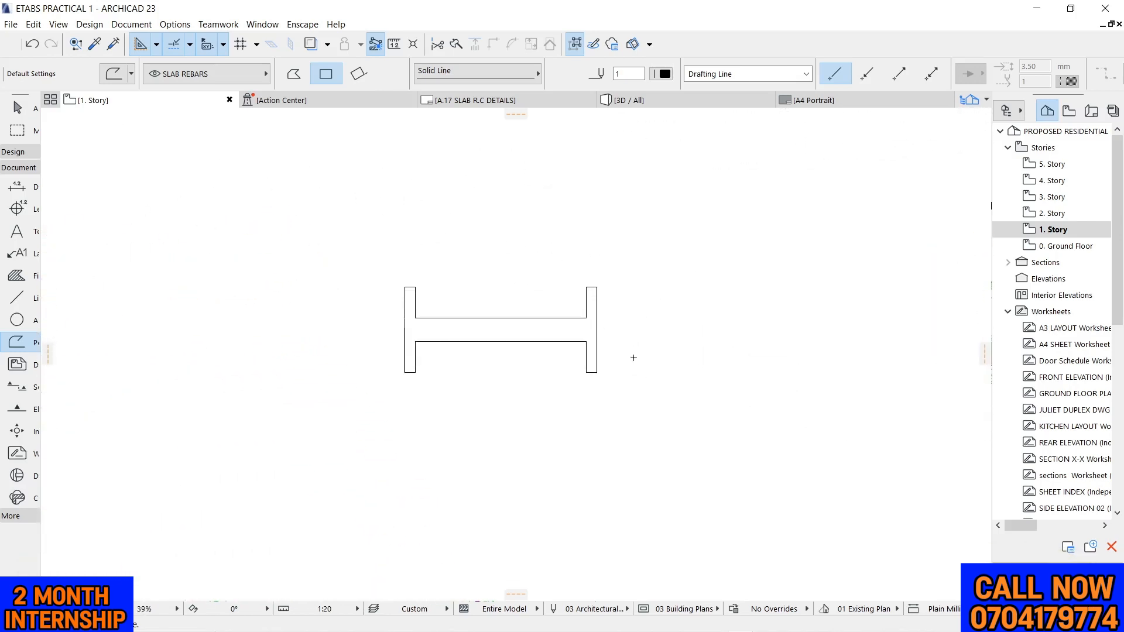
Draw a 200 x 450 rectangular polyline above the beam elevation as the beam's cross-section
scroll(611, 348, "down", 2)
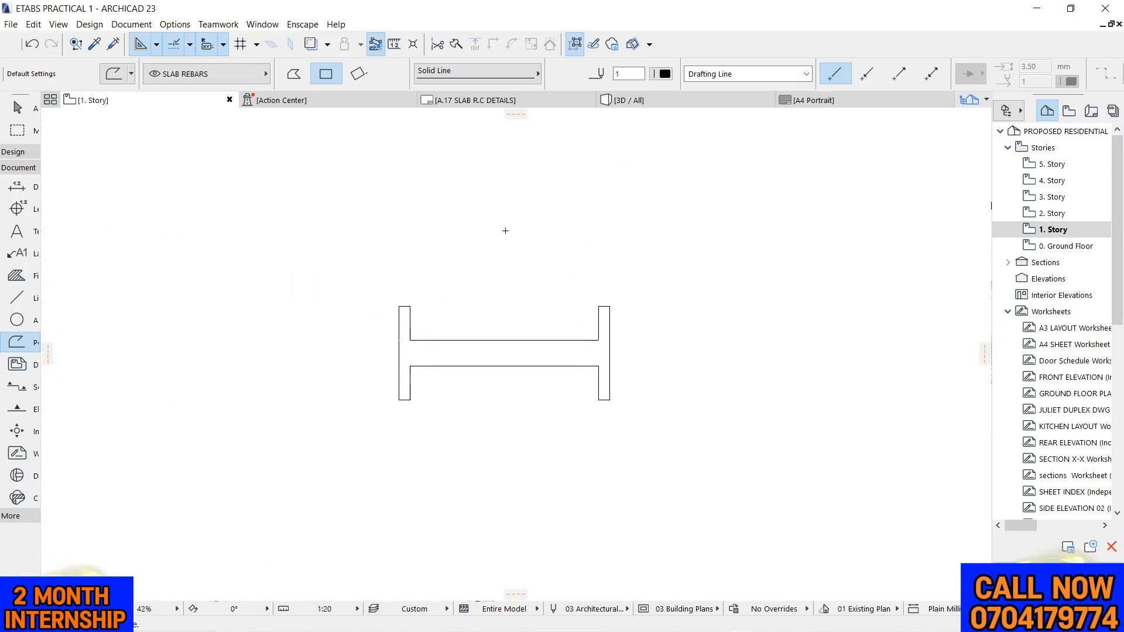
left_click(483, 178)
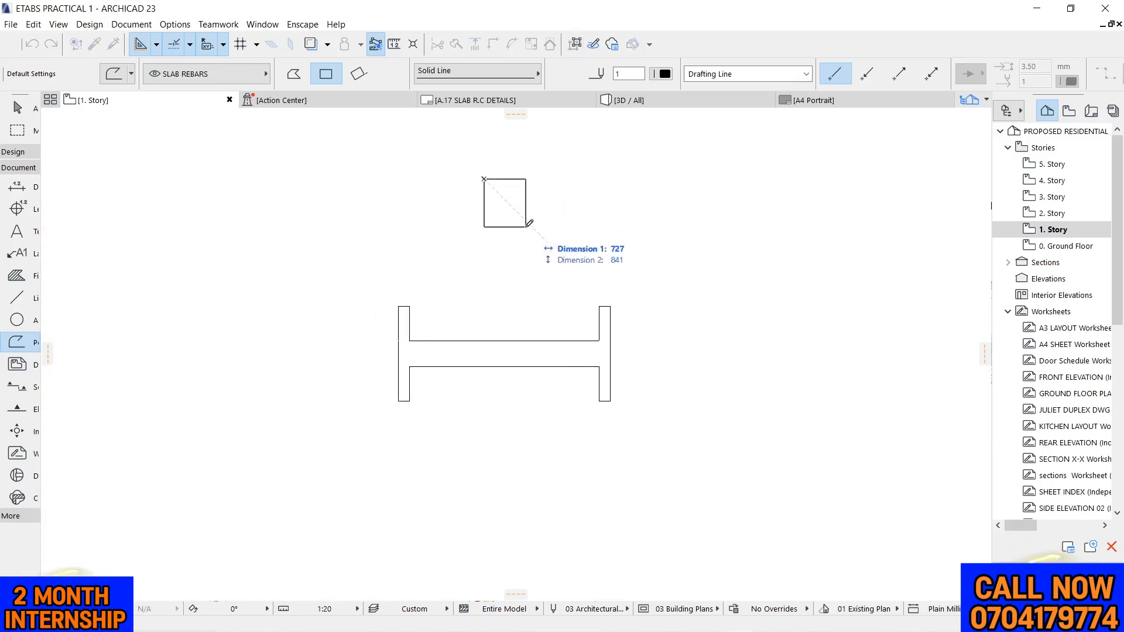
type("200")
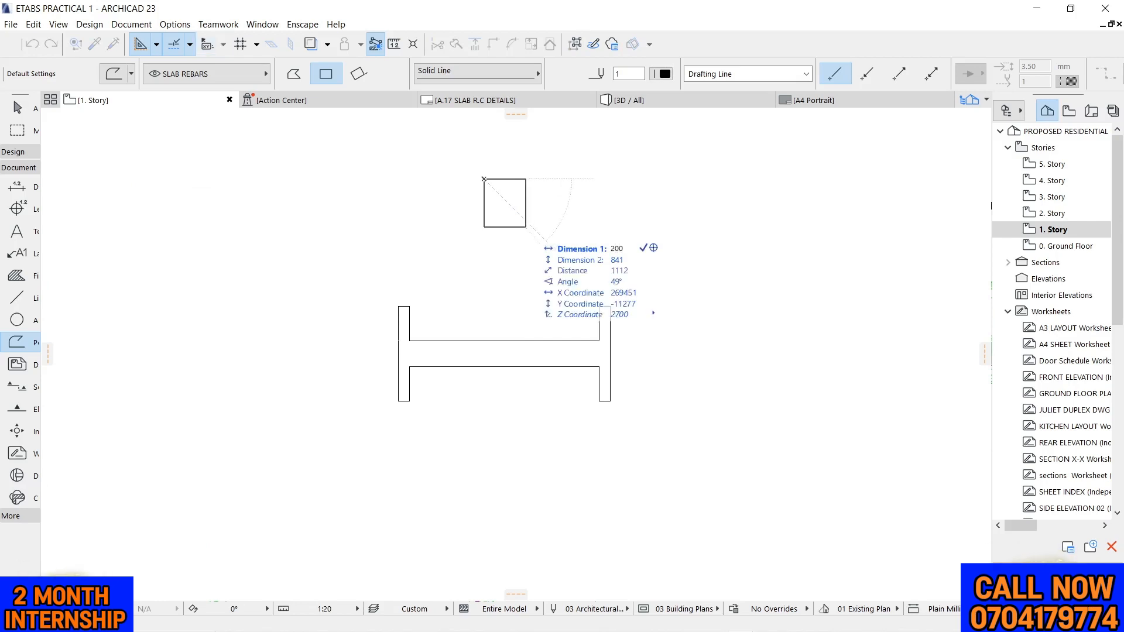
key("Tab")
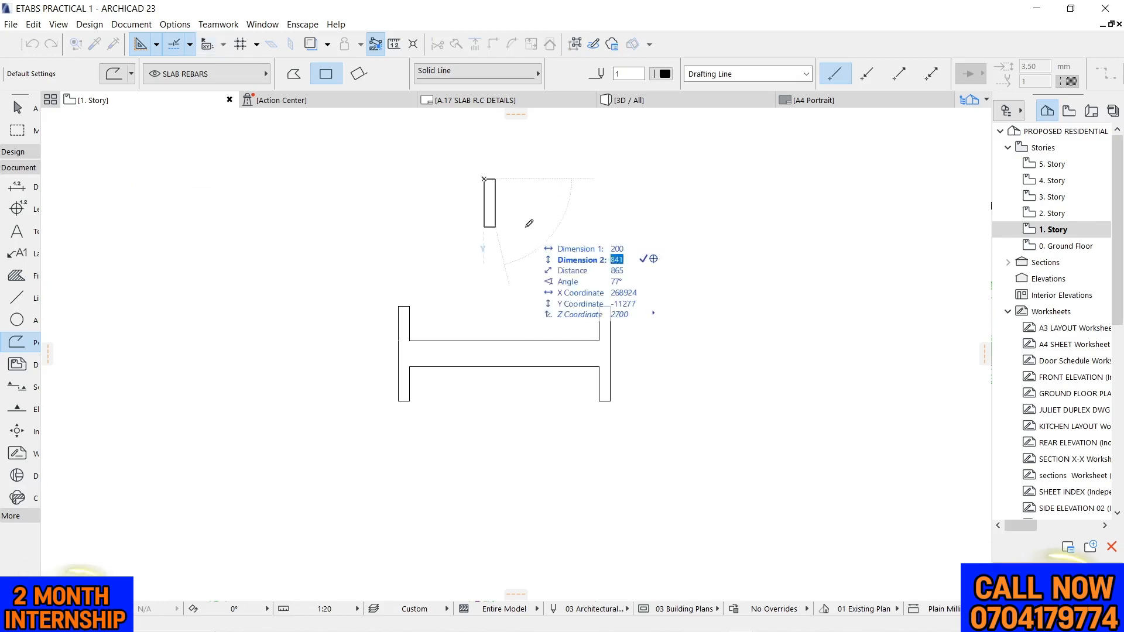
key("Return")
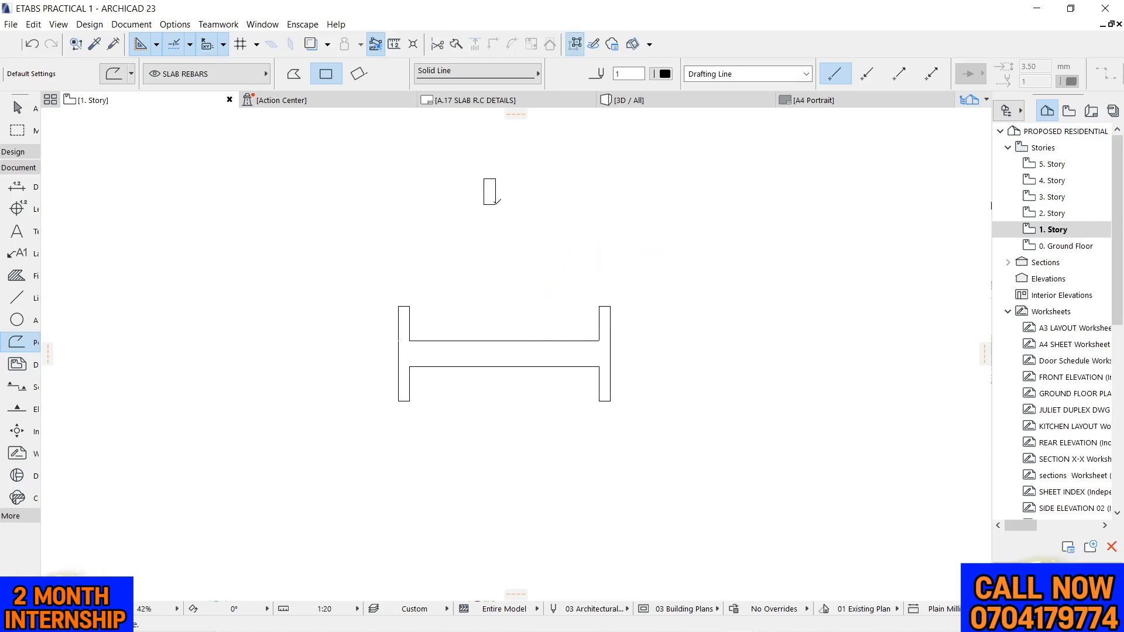
scroll(490, 175, "up", 5)
key("Escape")
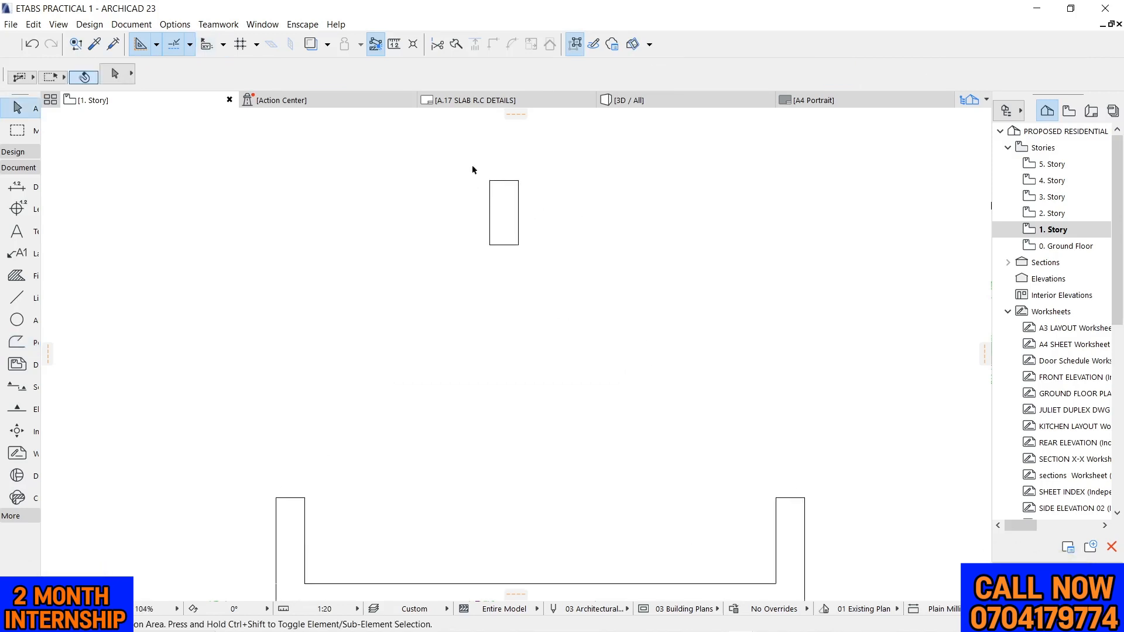
Move the 200 x 450 section rectangle into the empty space beside the elevation's right column stub
left_click(518, 230)
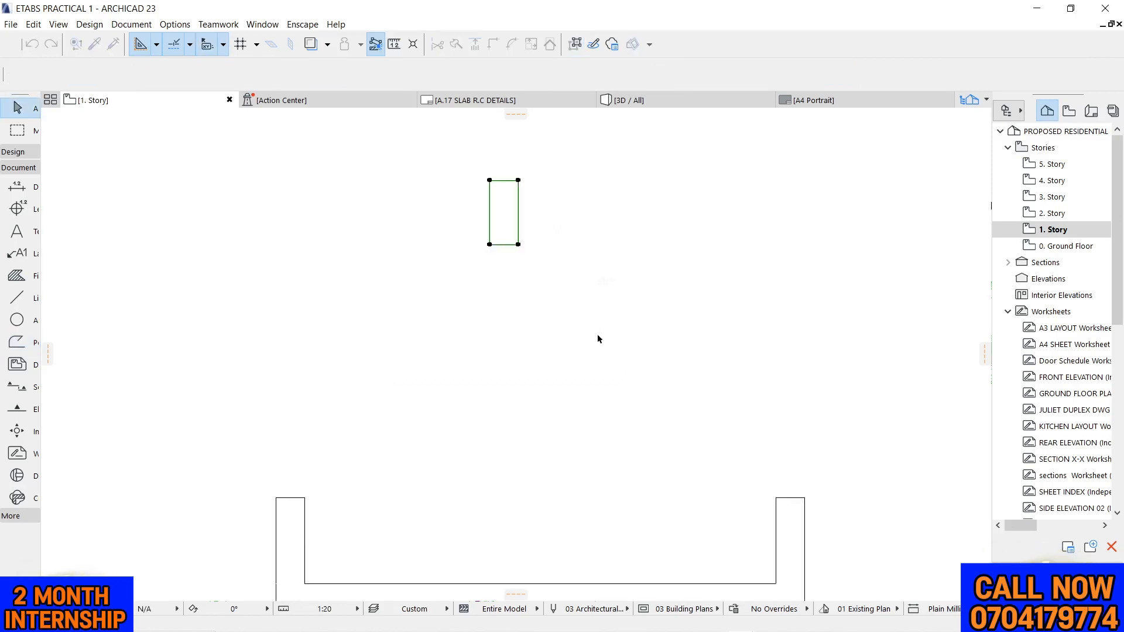
left_click(517, 245)
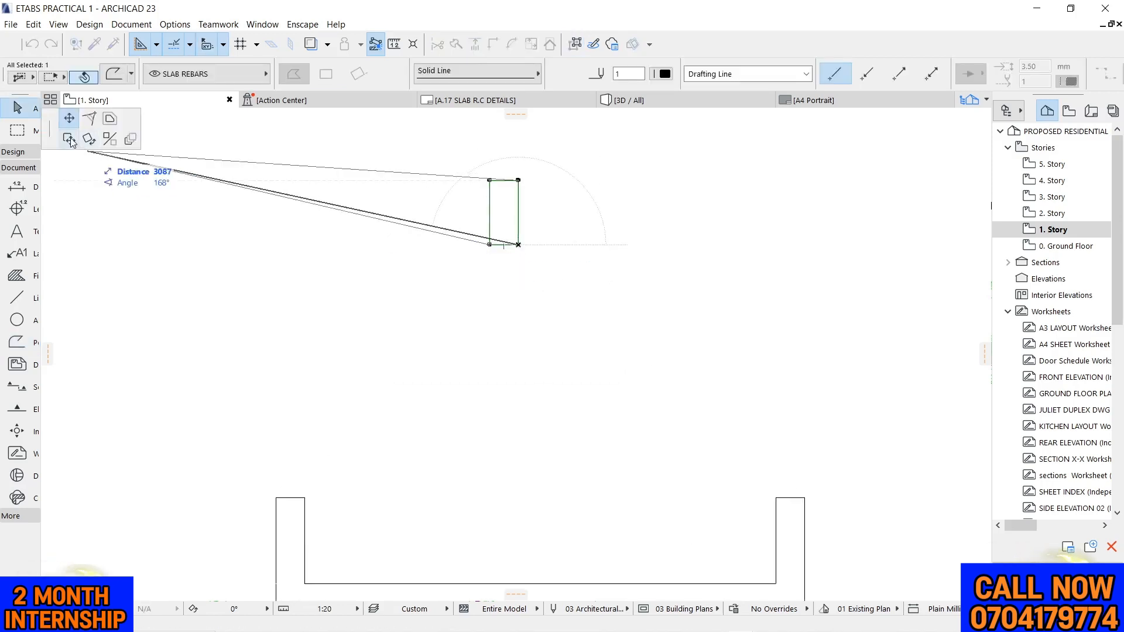
left_click(69, 139)
scroll(374, 251, "down", 6)
scroll(448, 313, "up", 6)
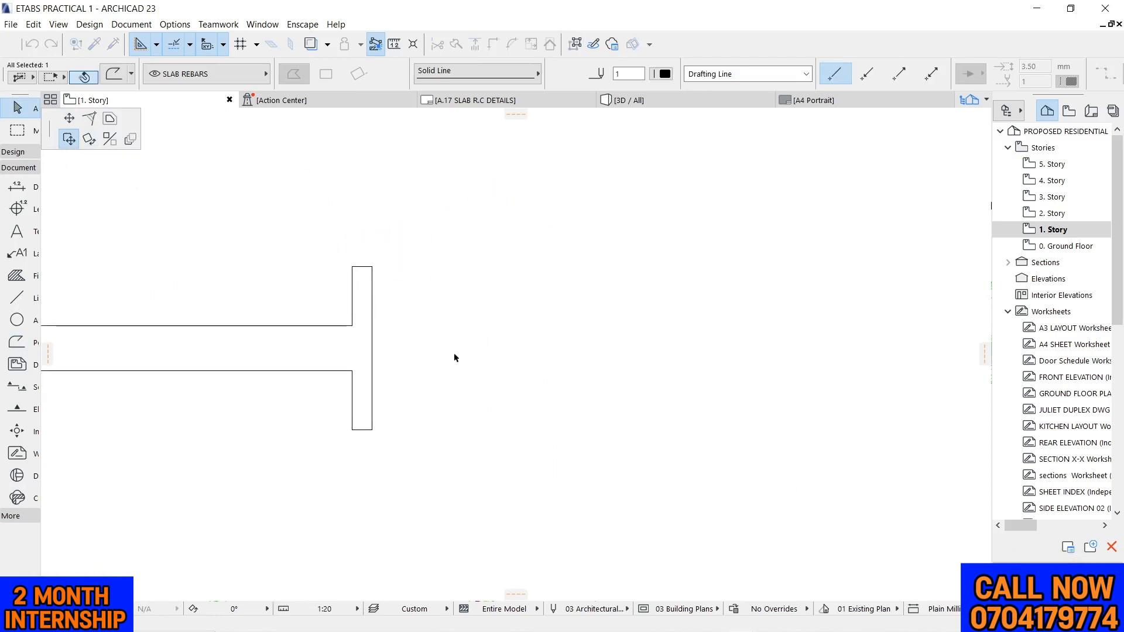
left_click(525, 364)
left_click(620, 353)
scroll(517, 368, "up", 4)
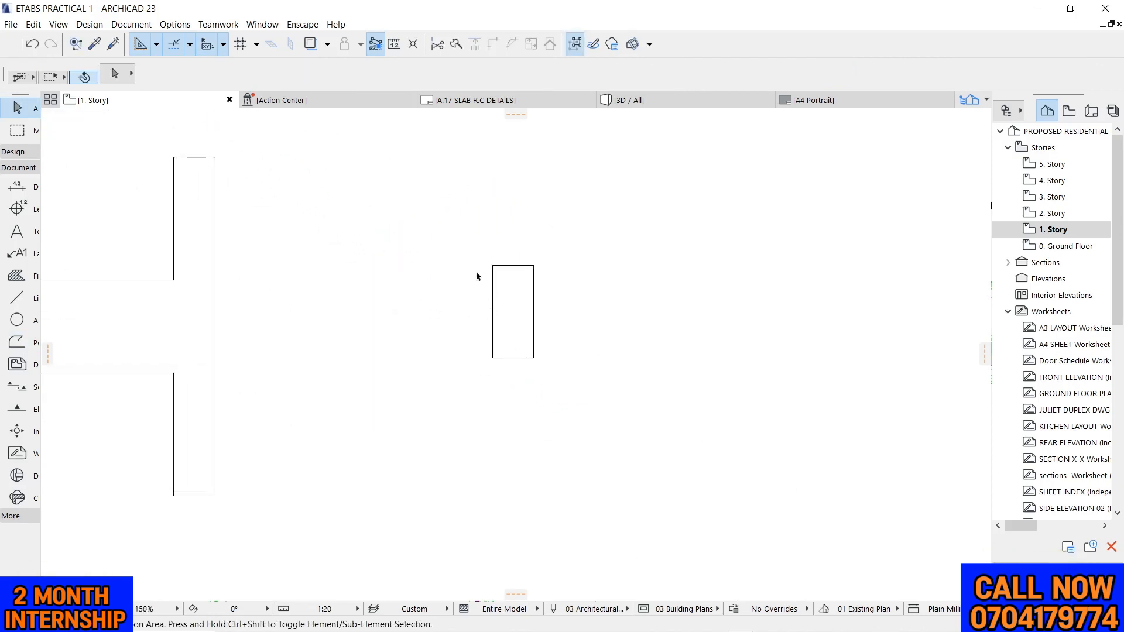
Copy the 200 x 450 section rectangle in place, directly on top of the original
left_click_drag(468, 222, 607, 402)
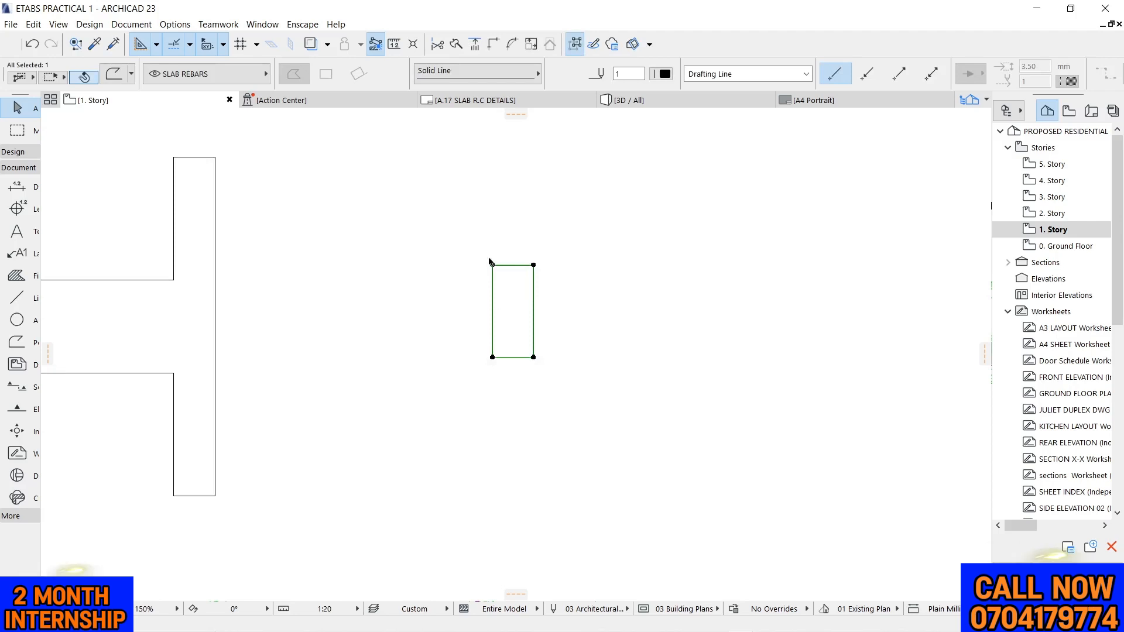
scroll(496, 273, "up", 4)
right_click(452, 210)
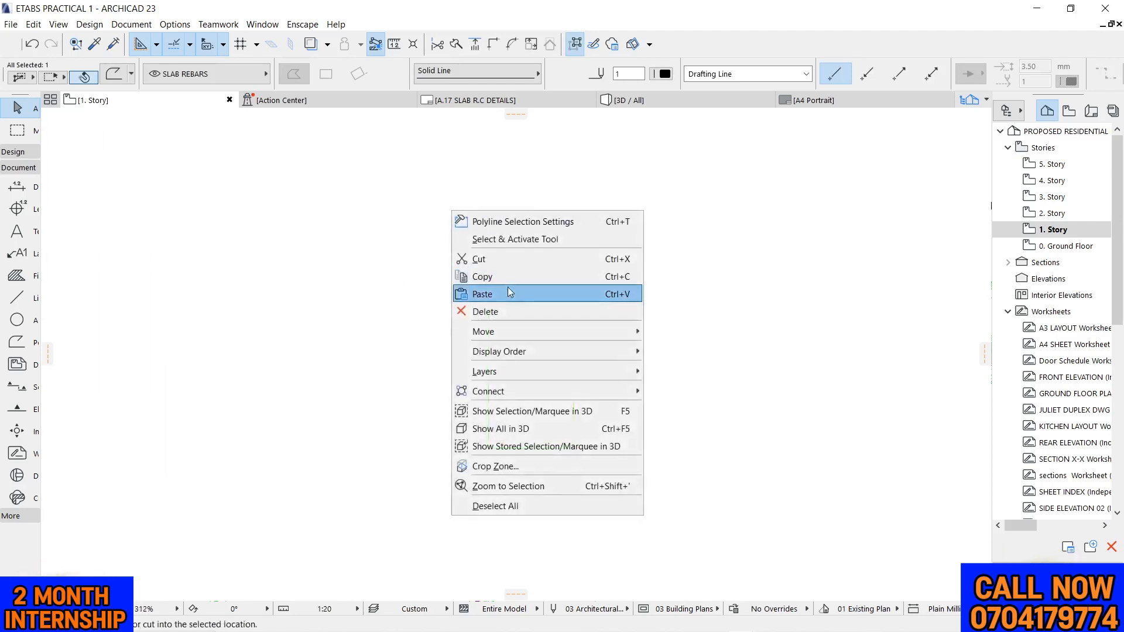
mouse_move(538, 331)
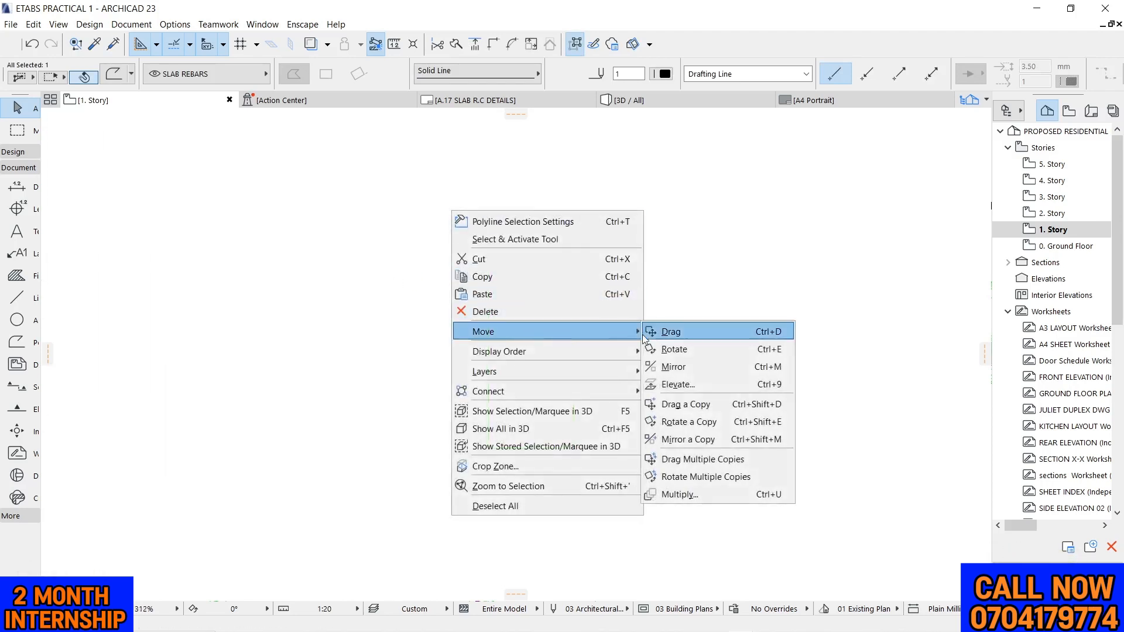
left_click(682, 404)
left_click(575, 256)
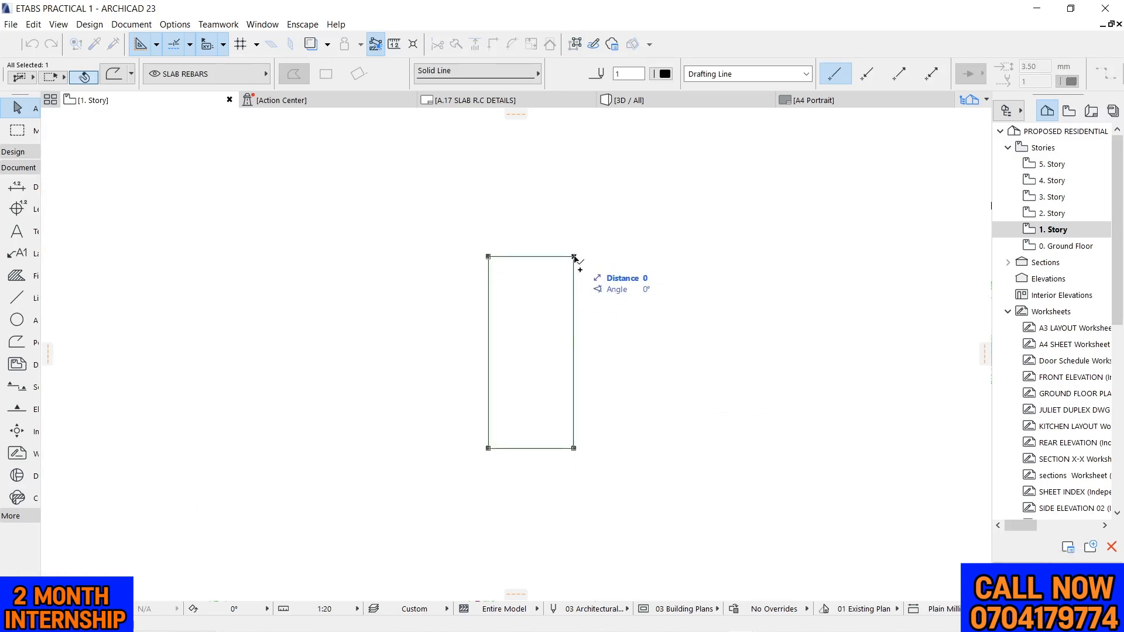
left_click(574, 257)
left_click(626, 243)
Offset all edges of the copied section rectangle 25 mm inward to form the inner rectangle
left_click(572, 260)
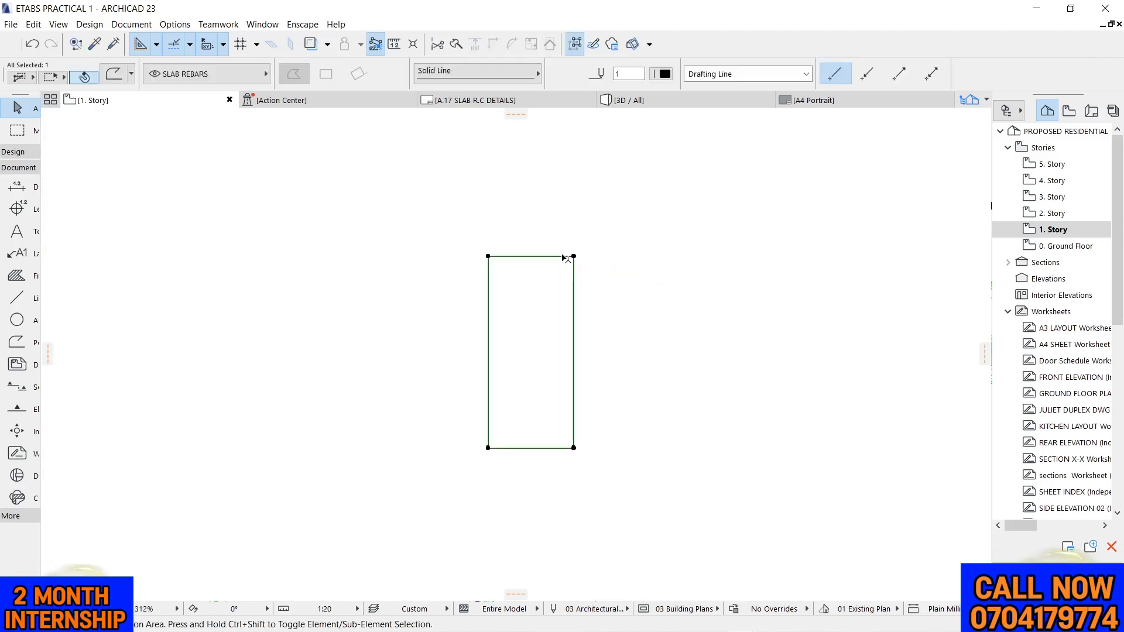
left_click(574, 257)
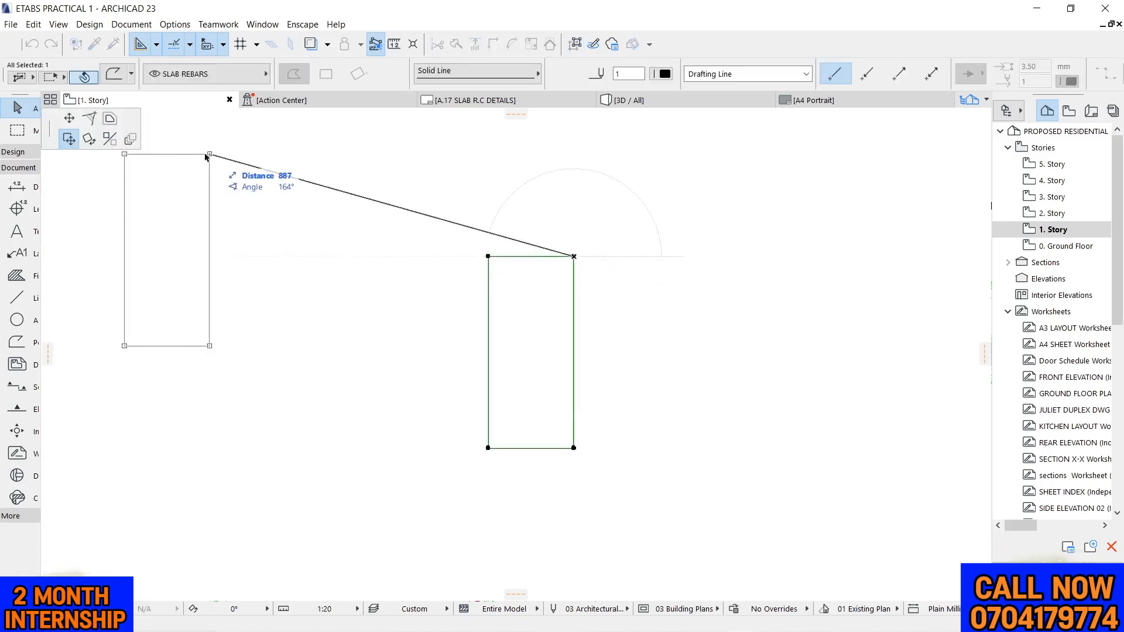
left_click(109, 120)
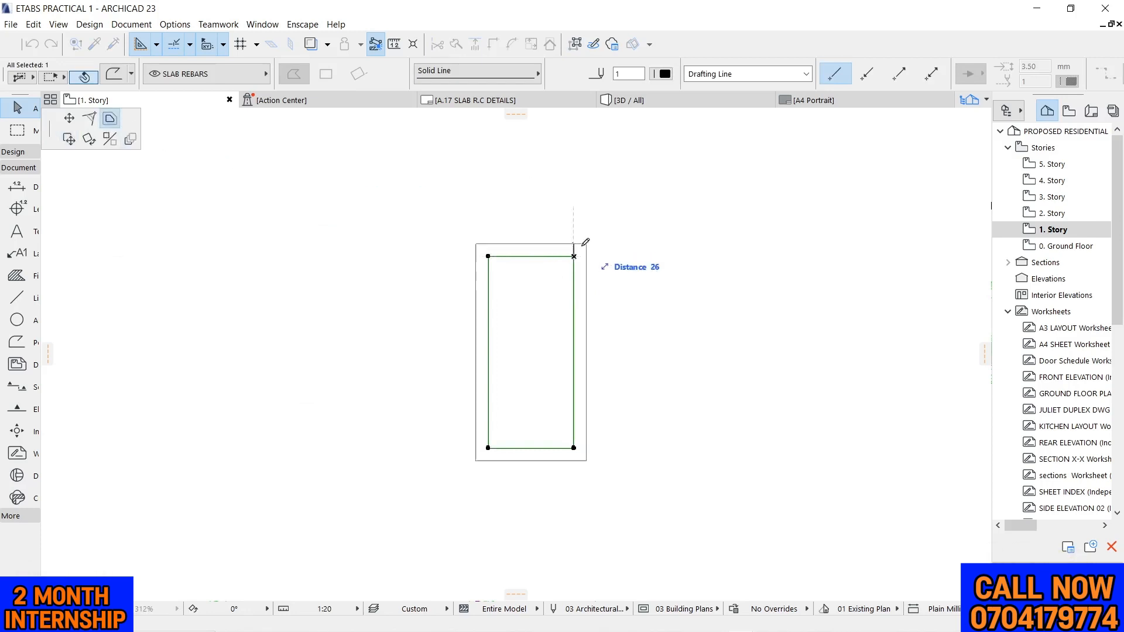
type("25")
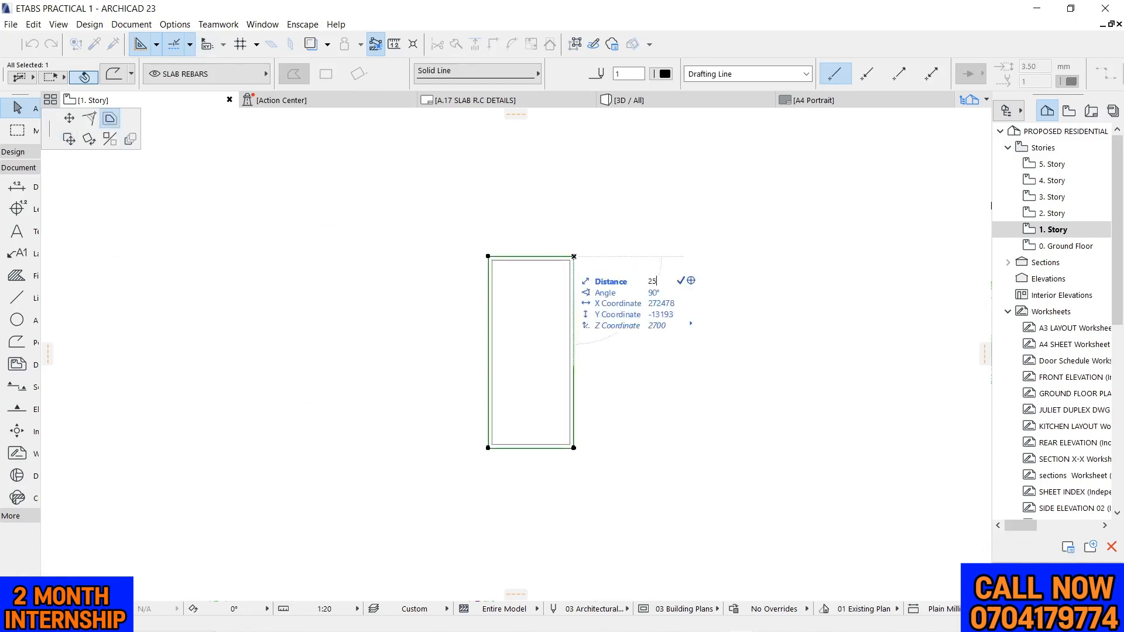
key("Return")
left_click(560, 213)
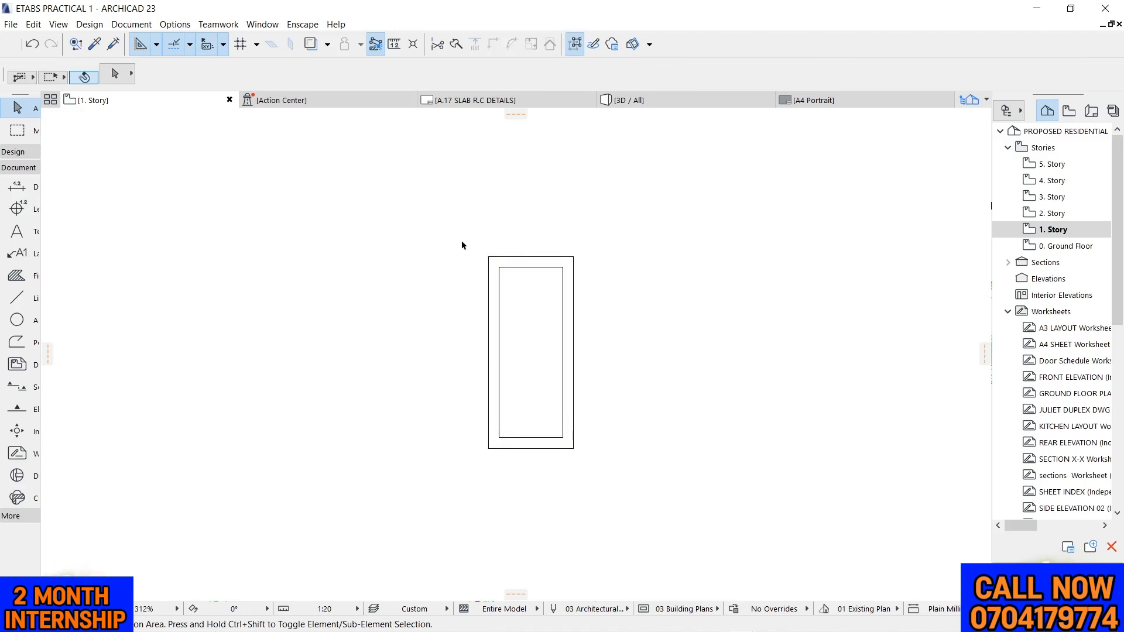
left_click_drag(456, 233, 644, 466)
left_click(648, 346)
scroll(481, 314, "up", 3)
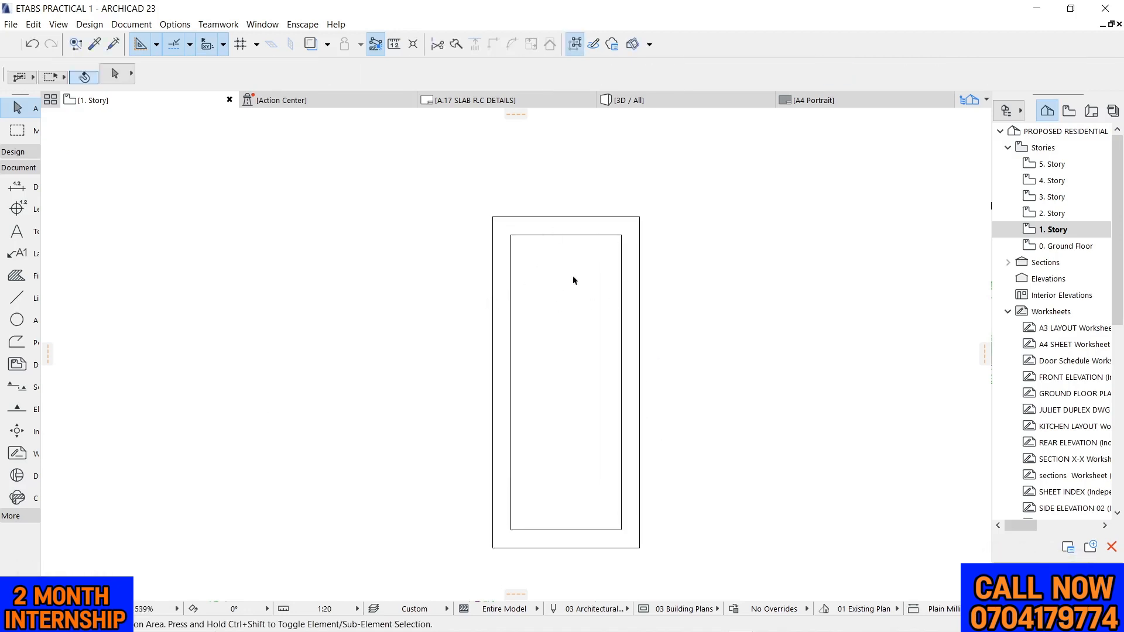
scroll(713, 208, "down", 2)
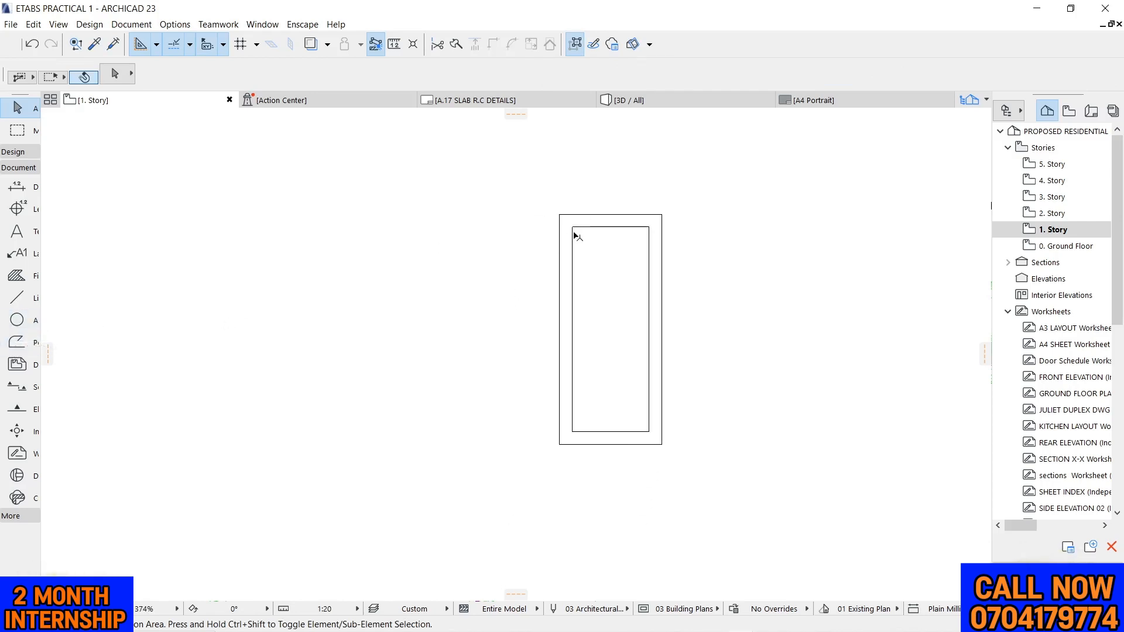
Draw a small full circle in the empty space beside the section as the reinforcement bar outline
left_click(18, 321)
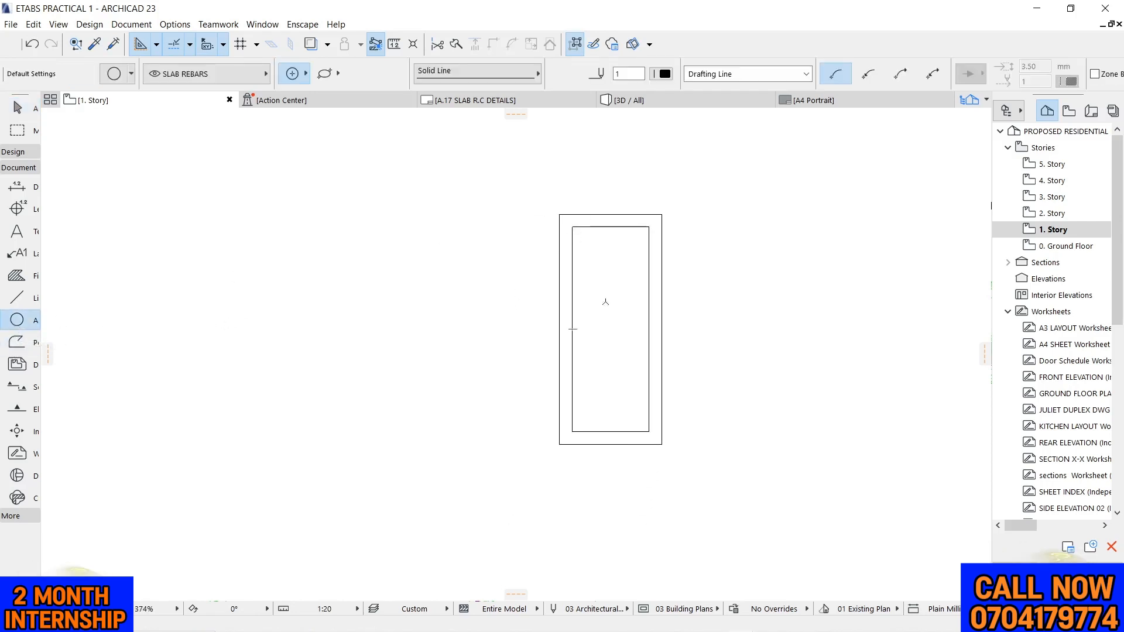
scroll(521, 223, "up", 2)
left_click(427, 315)
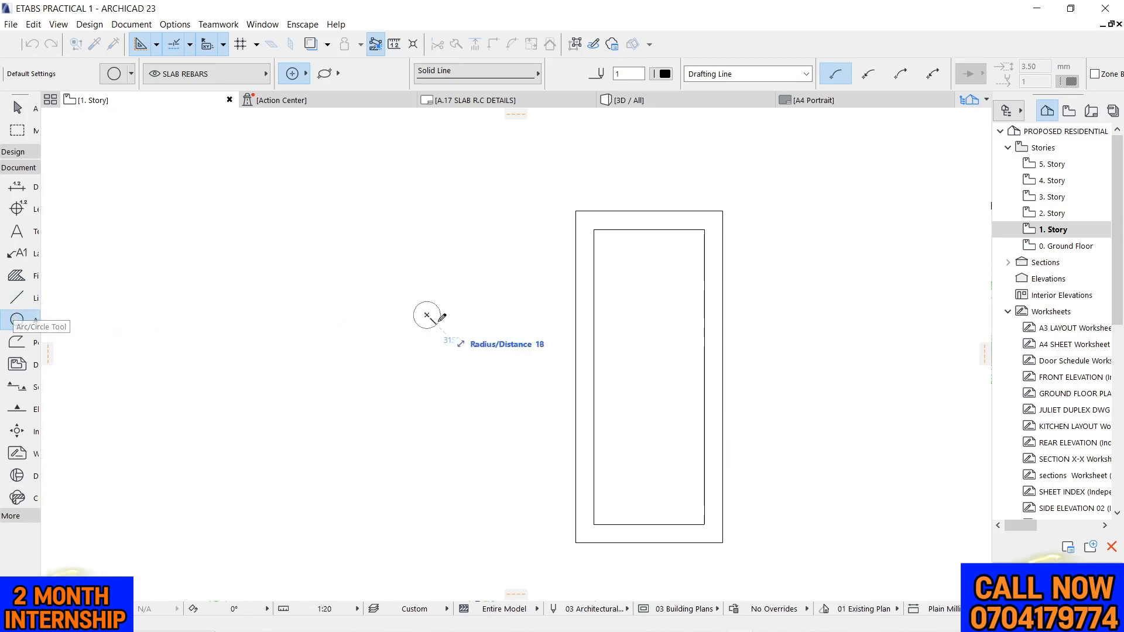
left_click(431, 304)
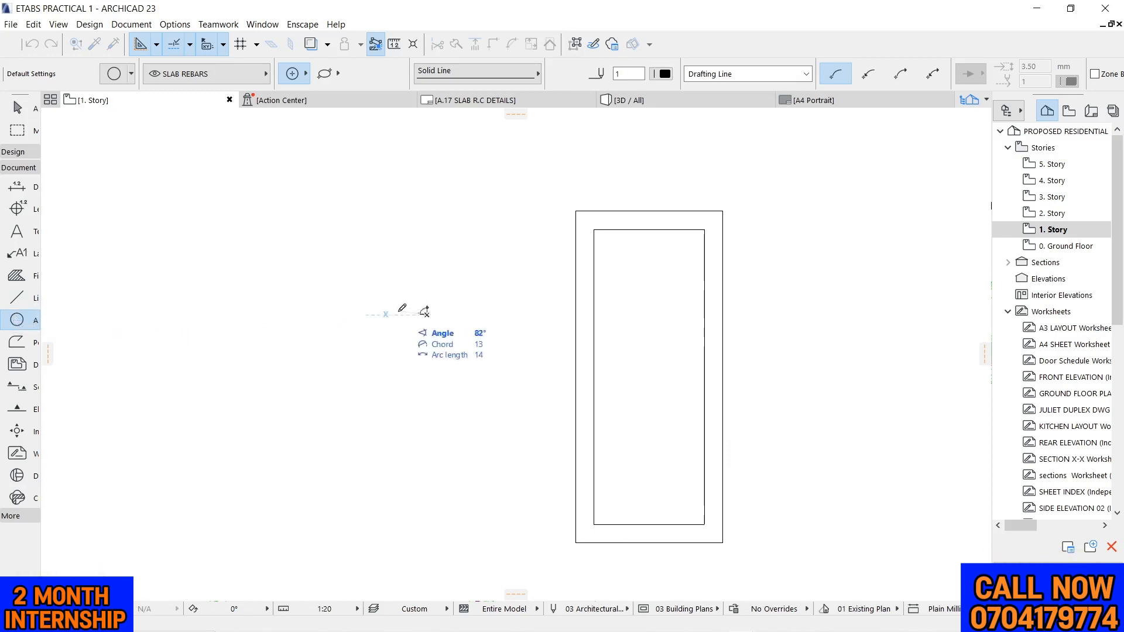
left_click(432, 303)
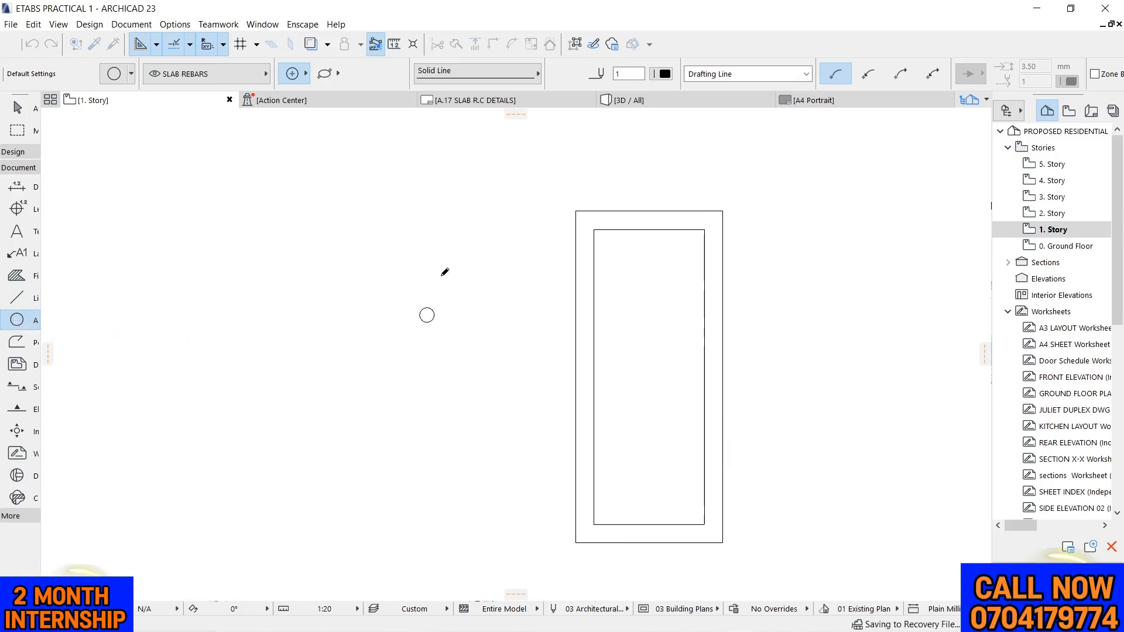
scroll(411, 340, "up", 5)
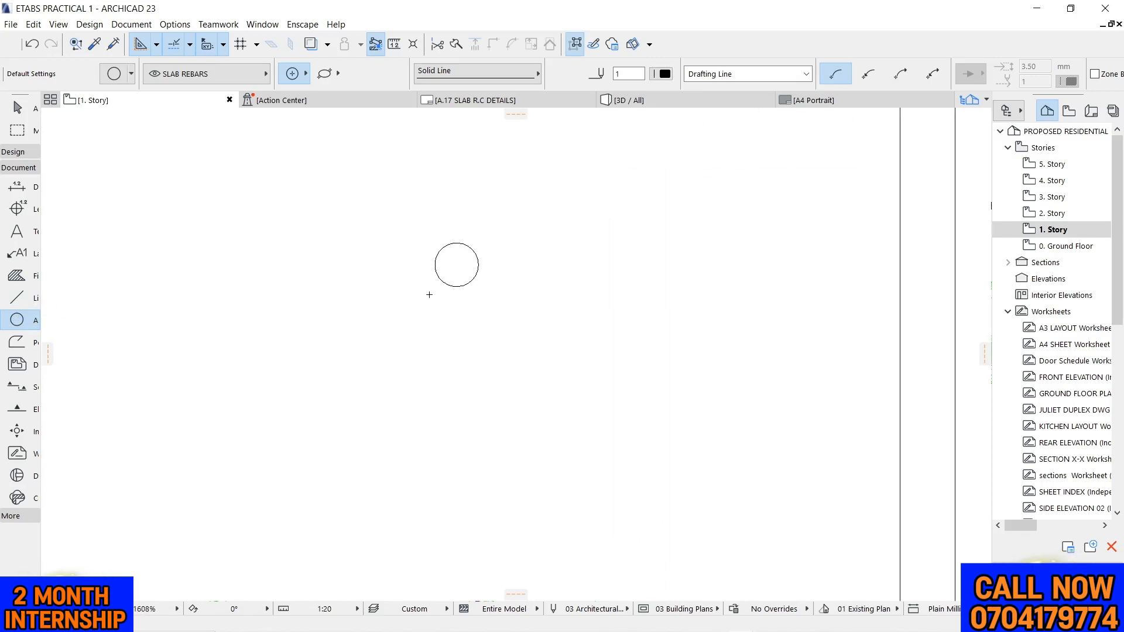
key("Escape")
Fill the small bar circle with the solid black Air Space fill by tracing its outline
left_click(16, 275)
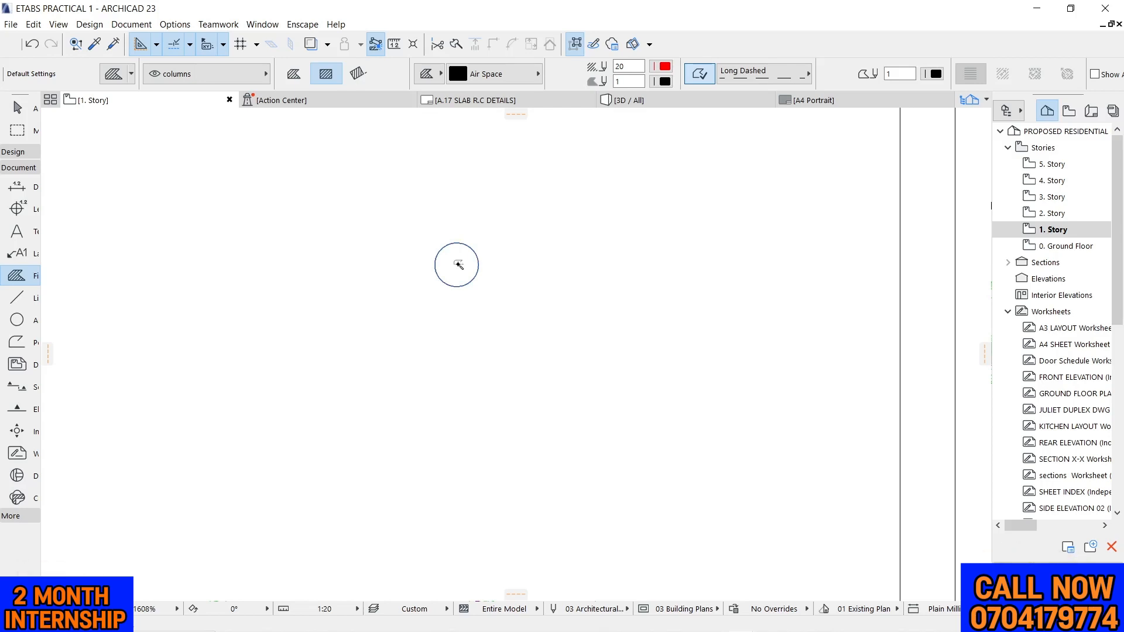
left_click(458, 265)
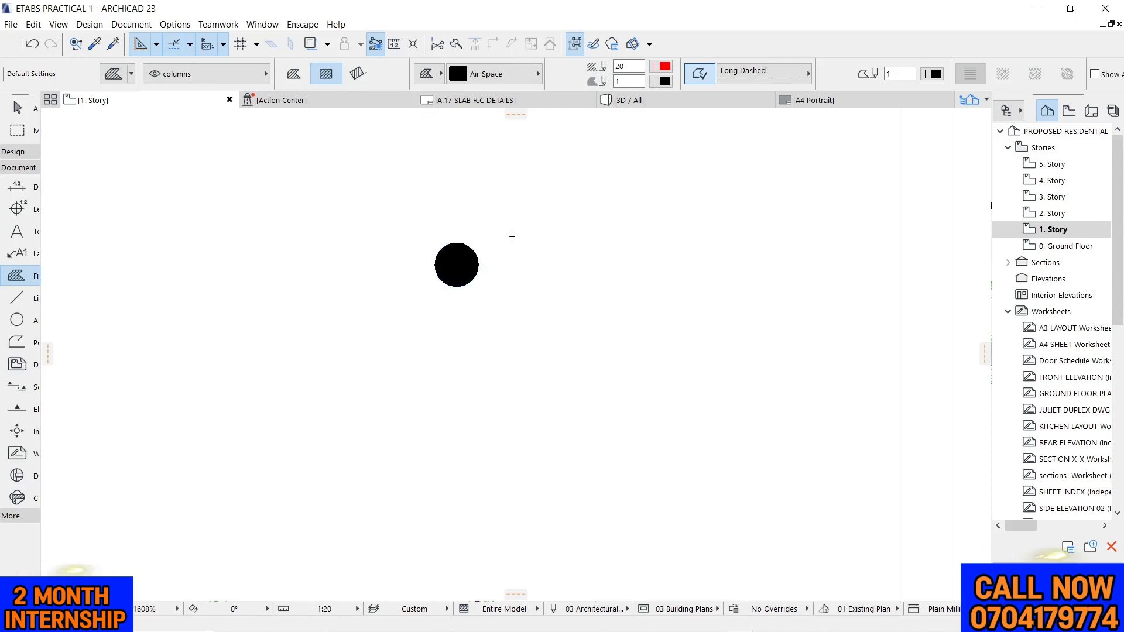
scroll(437, 230, "down", 3)
key("Escape")
Move the bar's circle outline into the upper-left corner of the inner rectangle and delete it
left_click(446, 251)
left_click(448, 251)
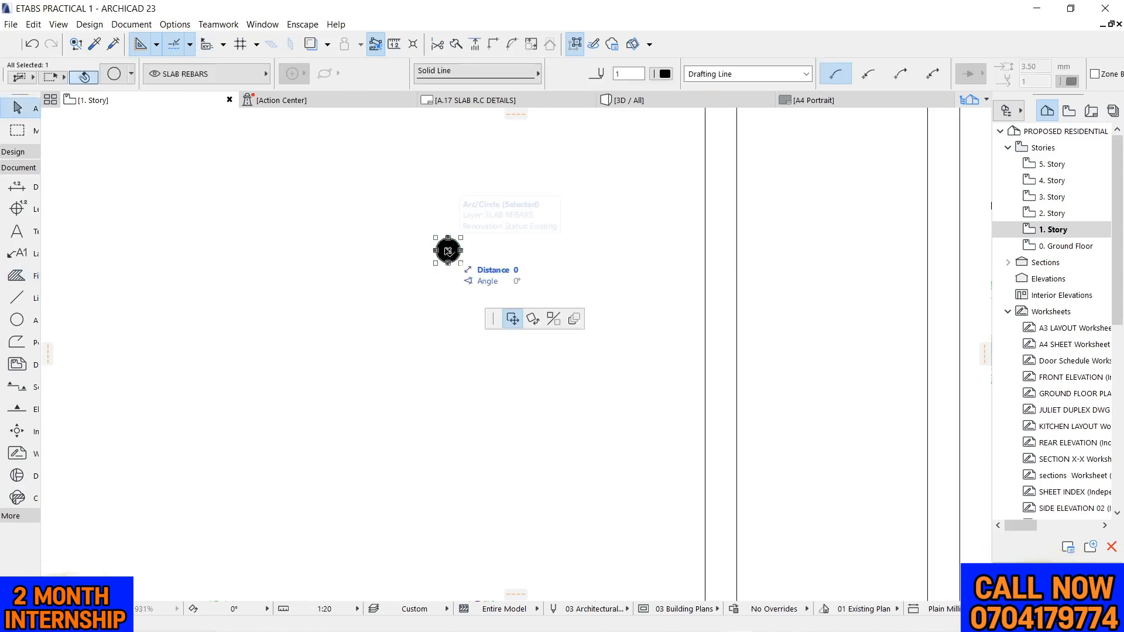
scroll(419, 314, "down", 5)
left_click(559, 244)
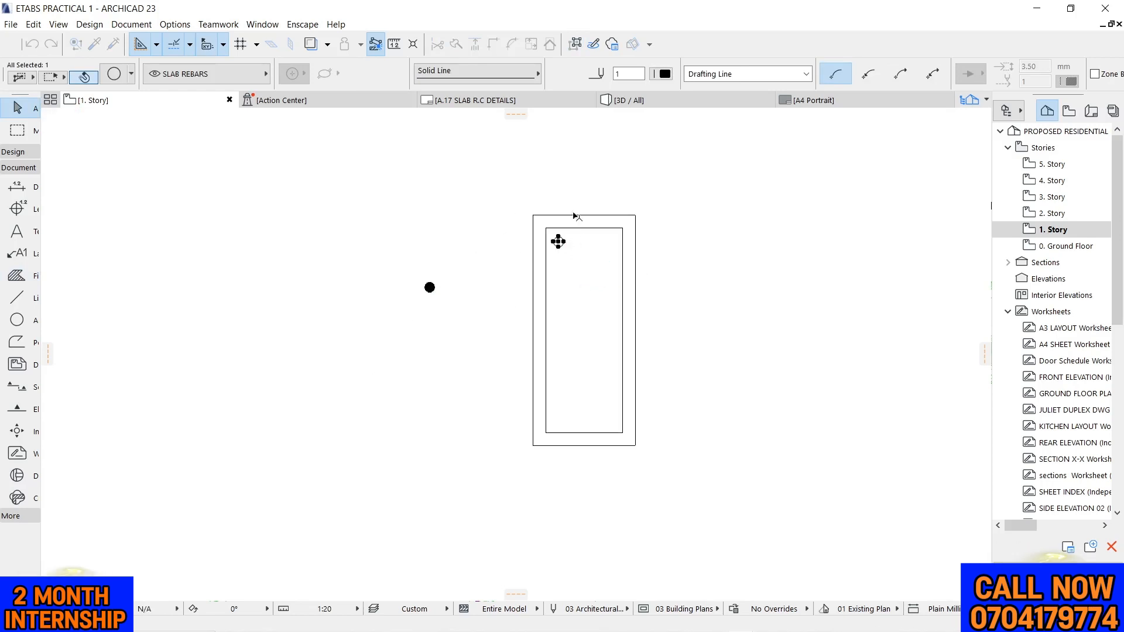
left_click(561, 246)
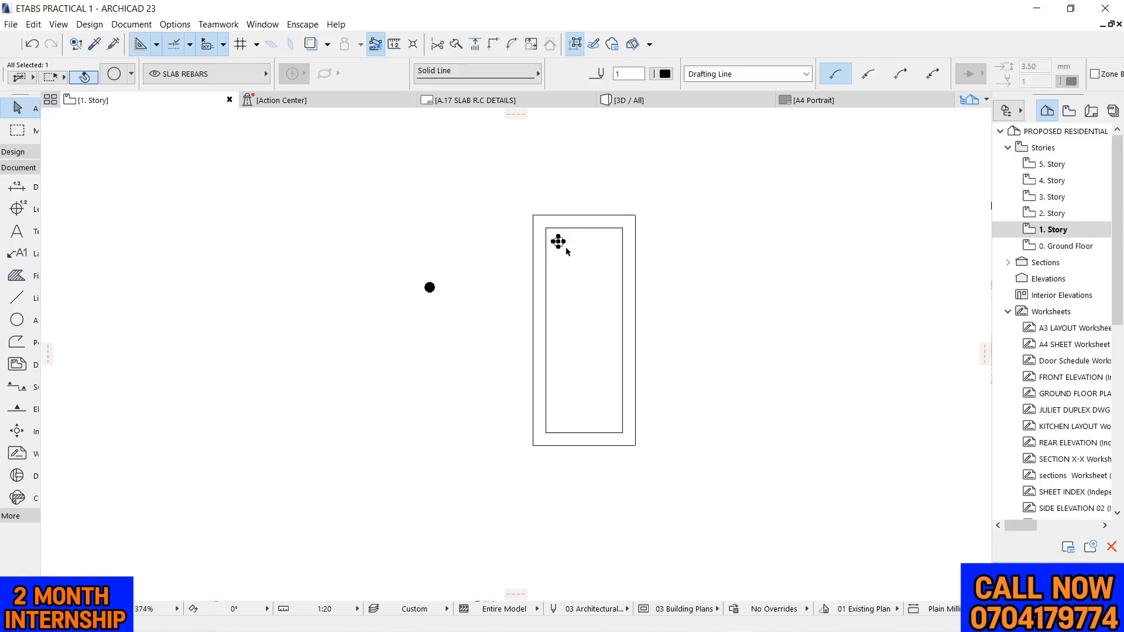
key("Delete")
Move the black bar fill into the upper-left corner of the section's inner rectangle
left_click_drag(377, 246, 482, 321)
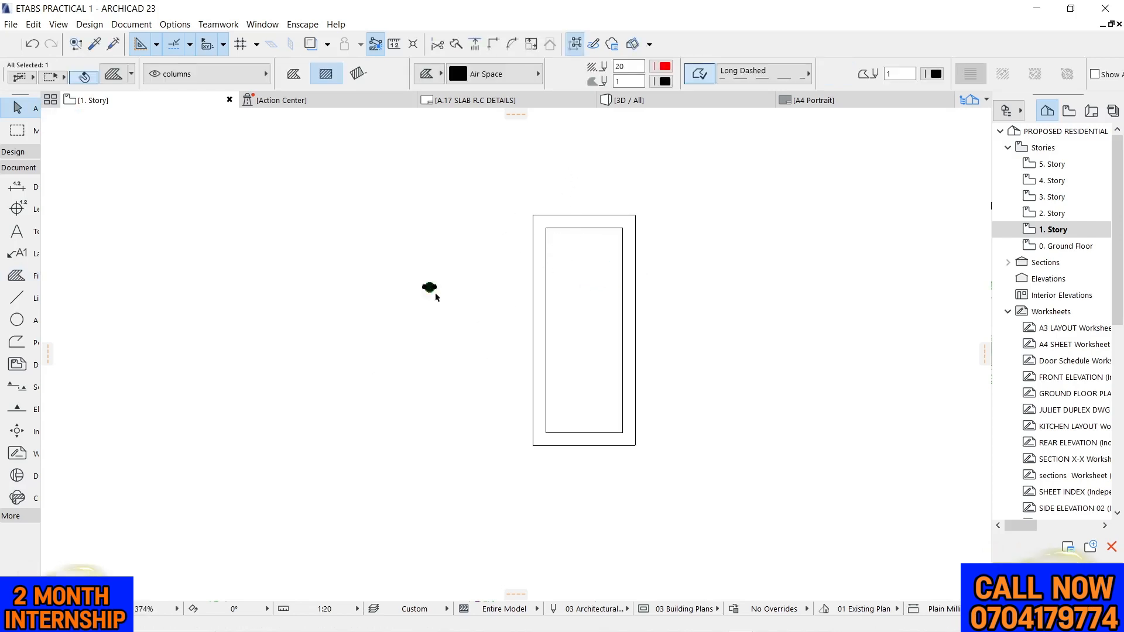
scroll(436, 291, "up", 5)
key("ctrl+d")
left_click(415, 277)
scroll(432, 327, "down", 2)
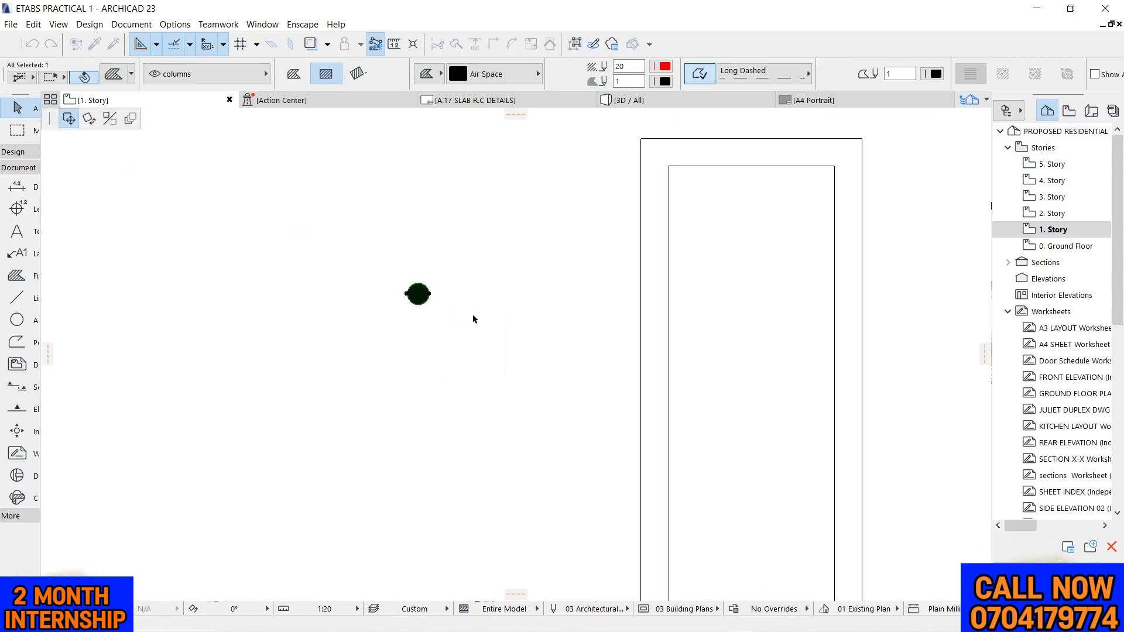
middle_click_drag(474, 318, 357, 395)
left_click(549, 265)
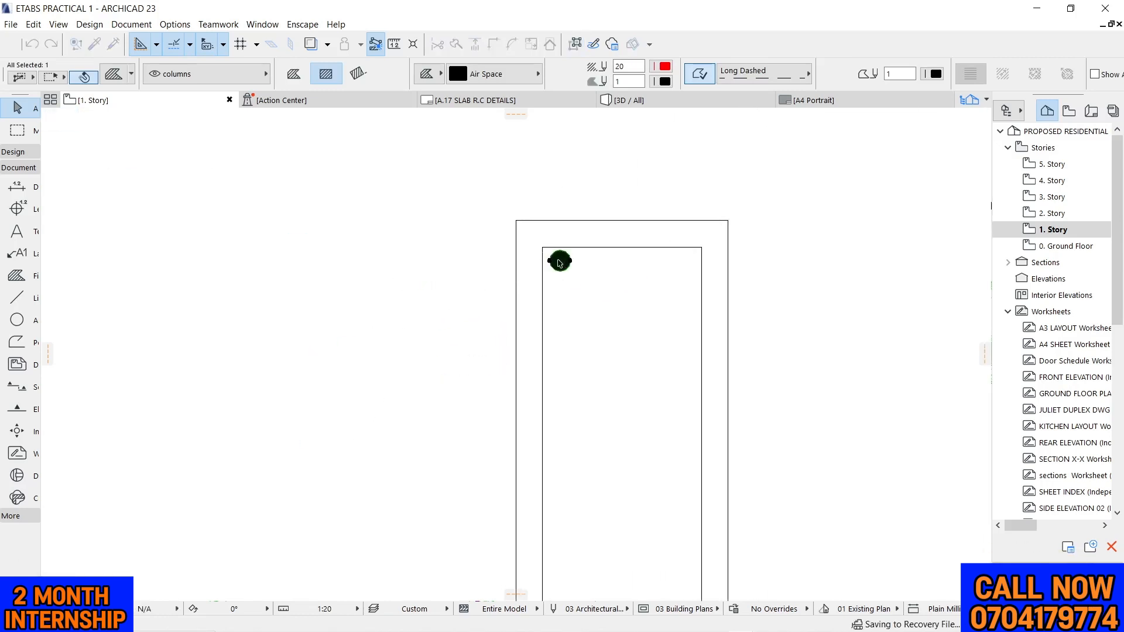
scroll(416, 199, "down", 3)
left_click(377, 193)
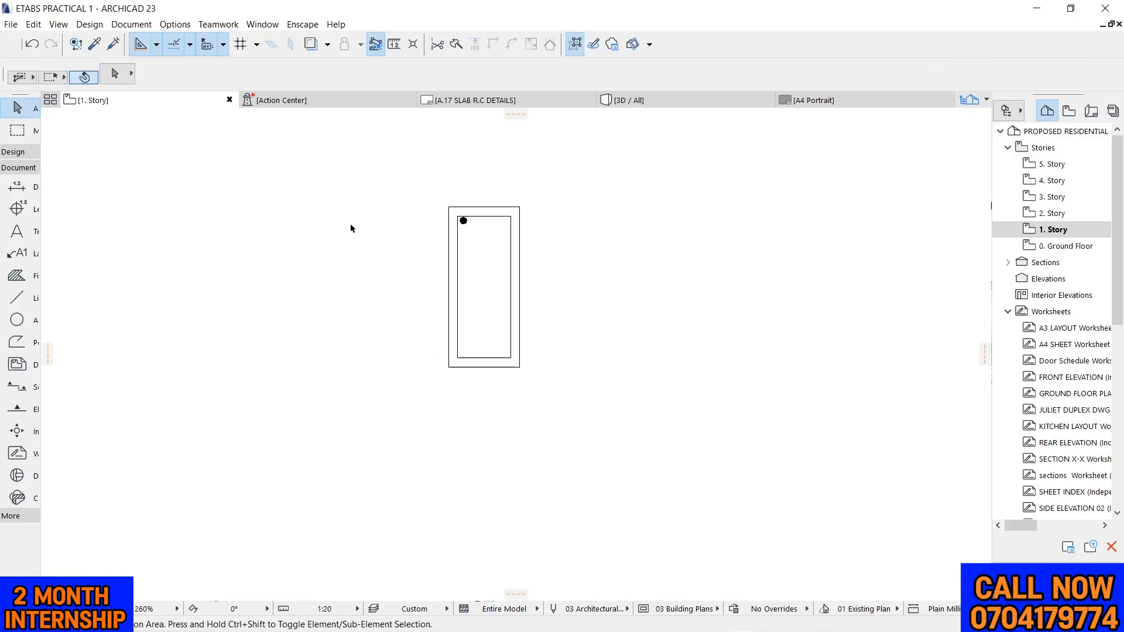
Enlarge the black bar fill by offsetting all its edges outward about 2 mm
scroll(348, 231, "down", 3)
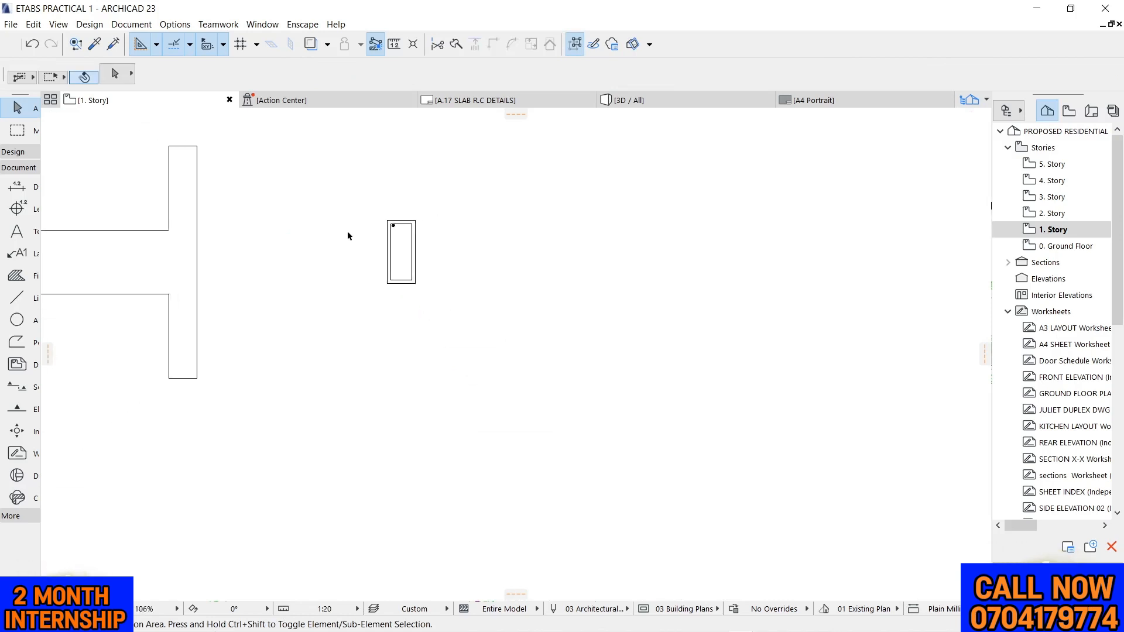
scroll(392, 225, "up", 5)
scroll(379, 237, "up", 6)
left_click(447, 251)
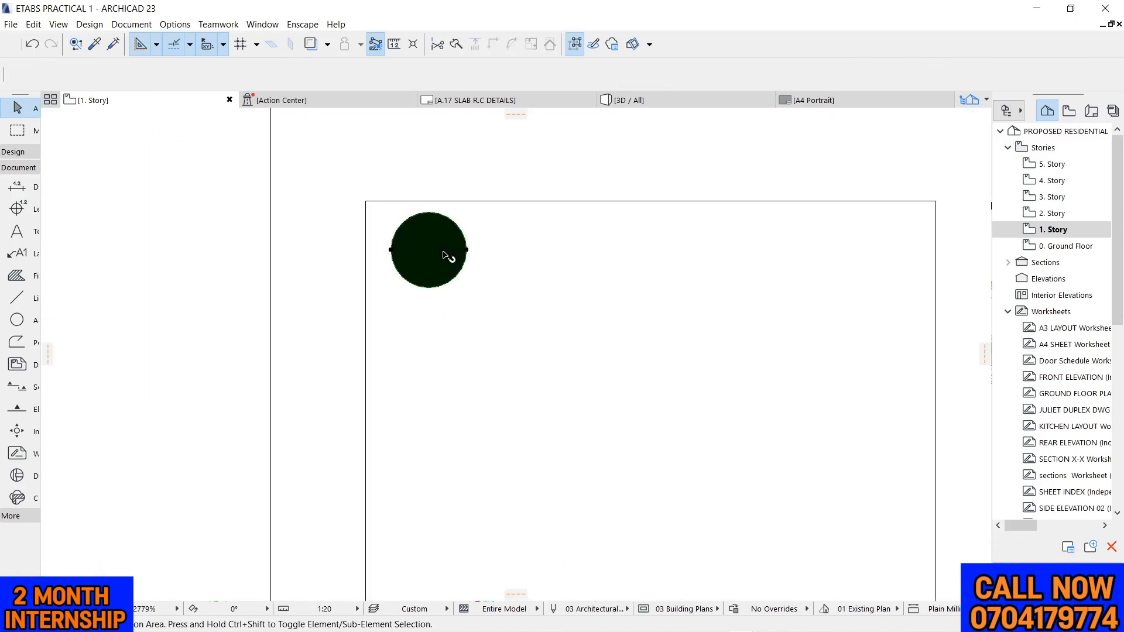
left_click(463, 237)
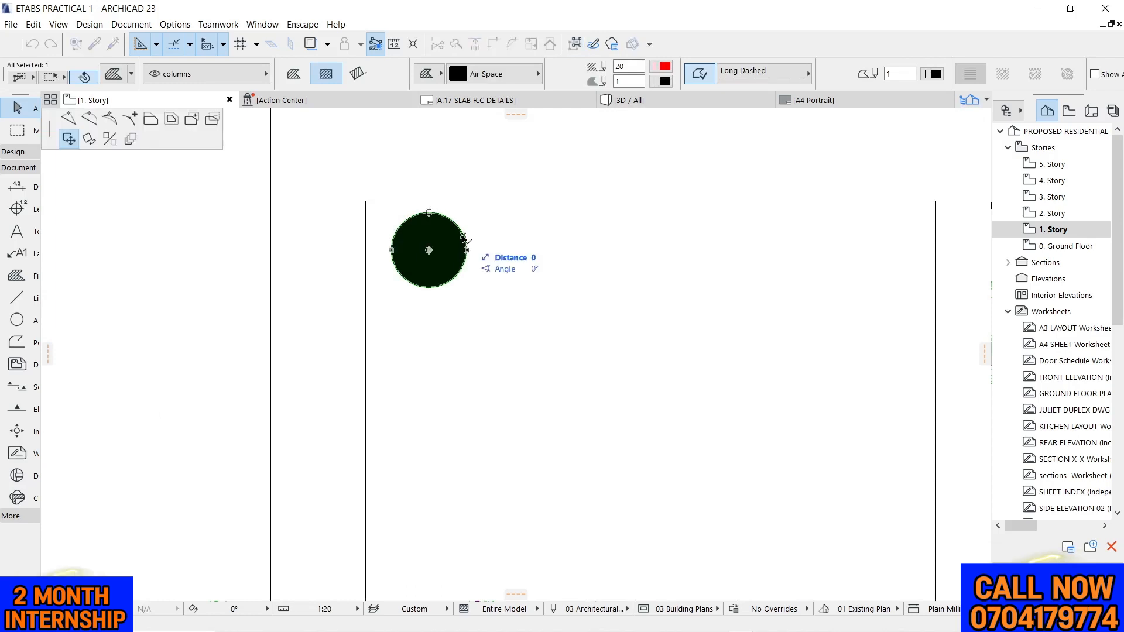
left_click(172, 121)
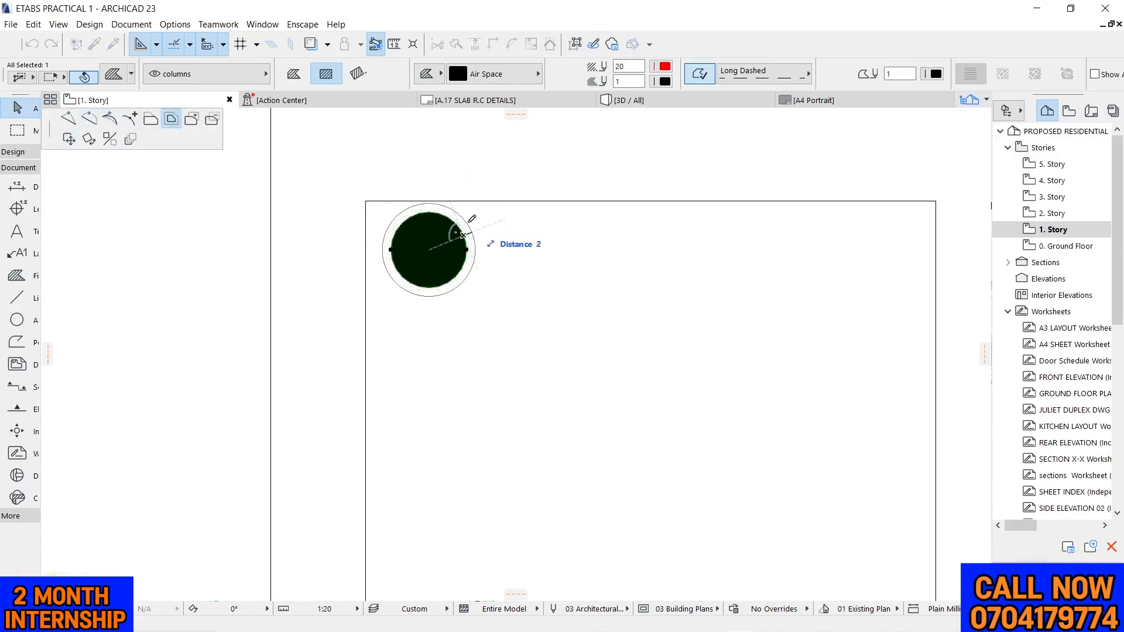
left_click(467, 222)
Move the black bar fill so it touches both the left and top edges of the section's inner rectangle
left_click(382, 249)
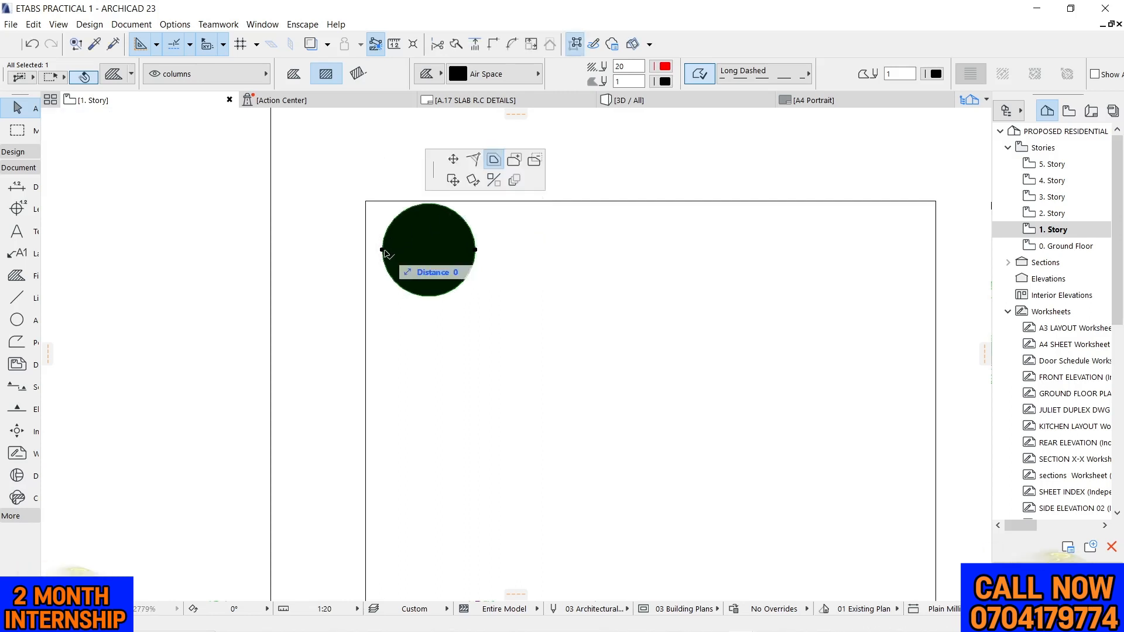
left_click(70, 141)
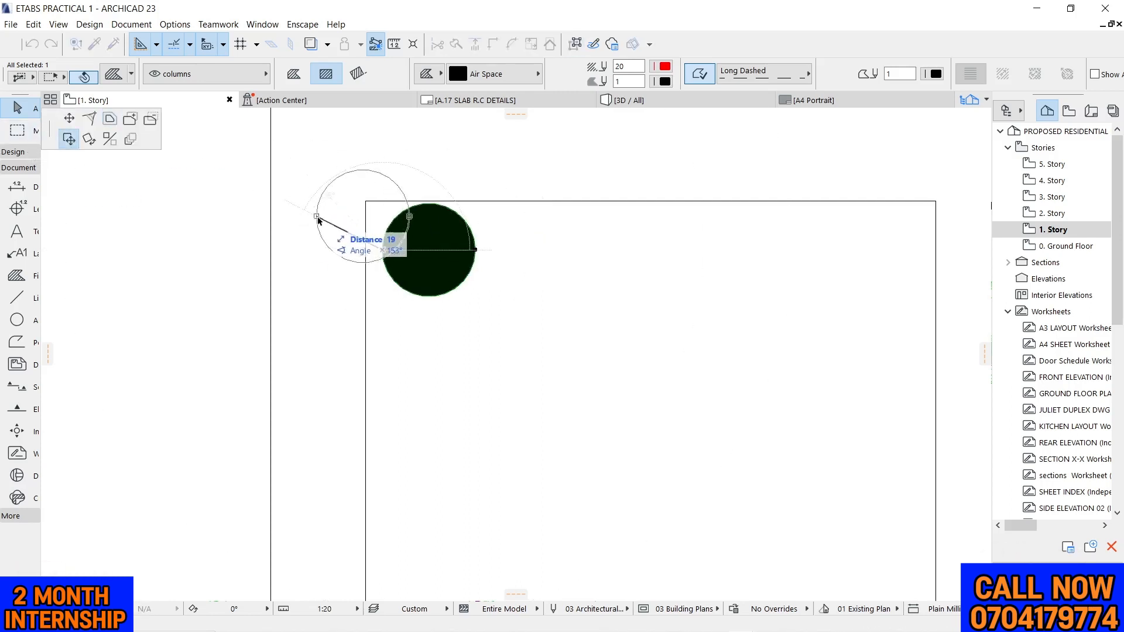
left_click(365, 250)
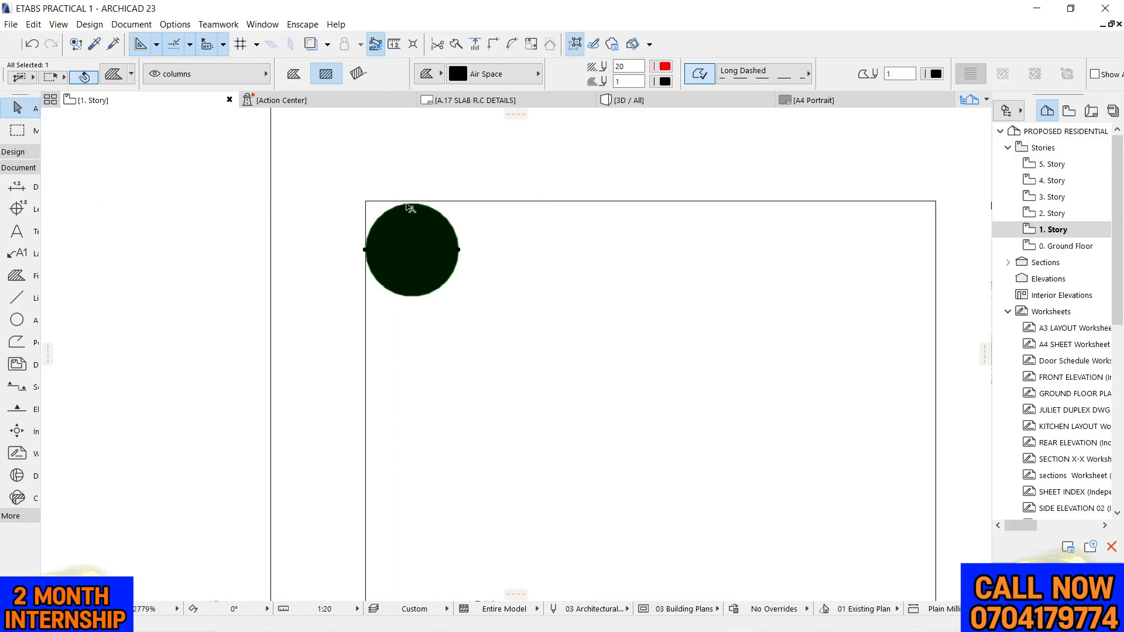
left_click(412, 205)
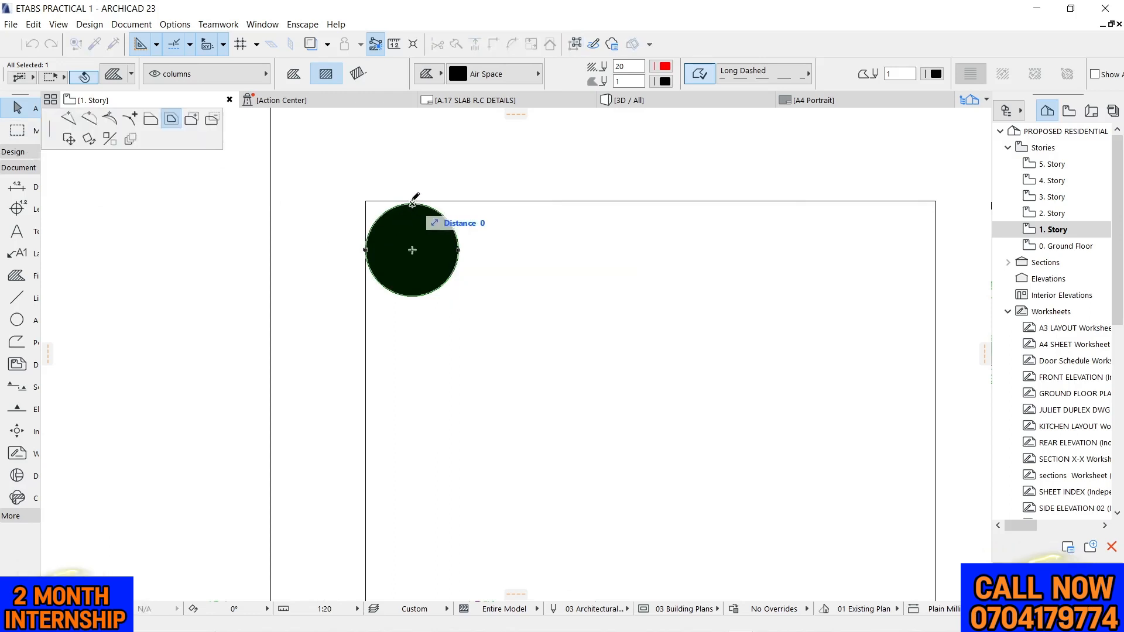
left_click(69, 141)
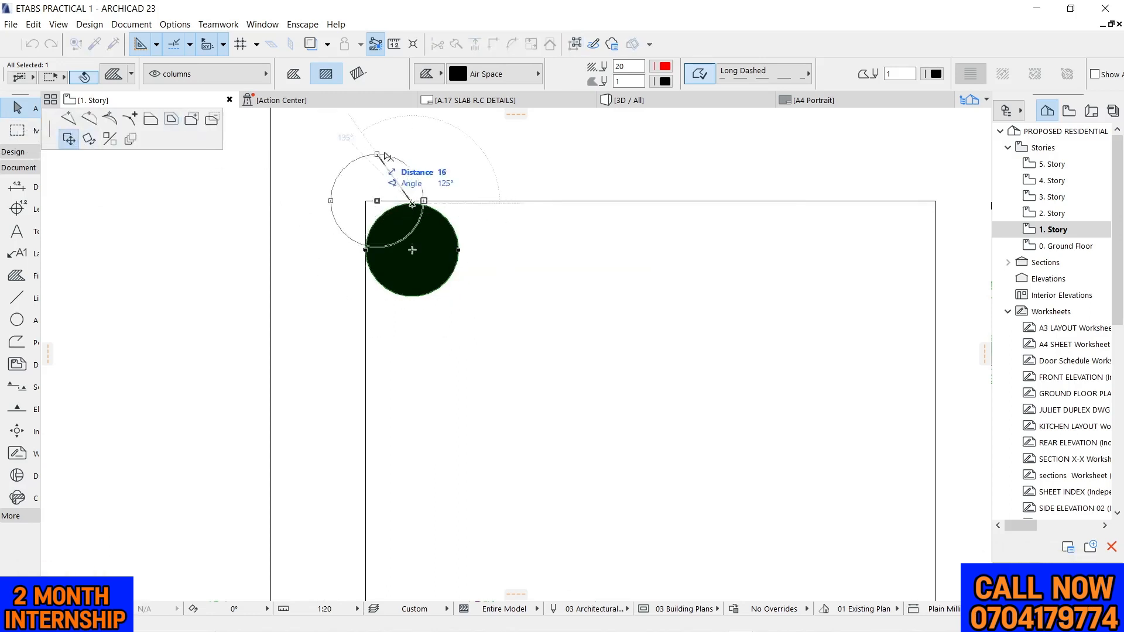
scroll(427, 190, "up", 5)
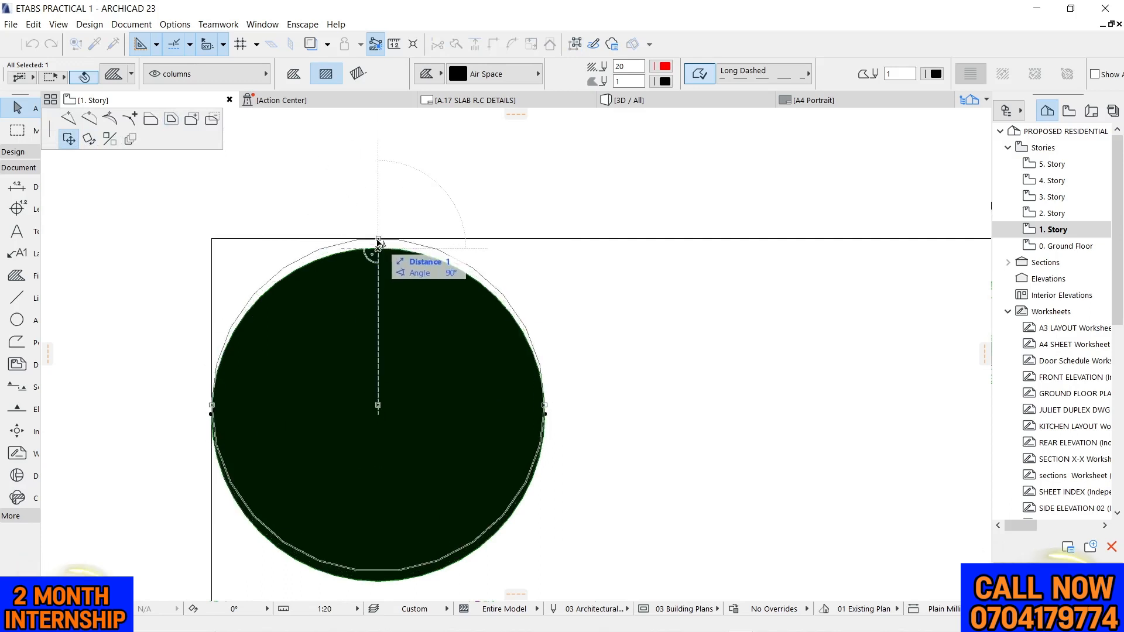
left_click(379, 239)
left_click(505, 134)
Copy the black bar fill horizontally into the upper-right corner of the inner rectangle
scroll(504, 134, "down", 5)
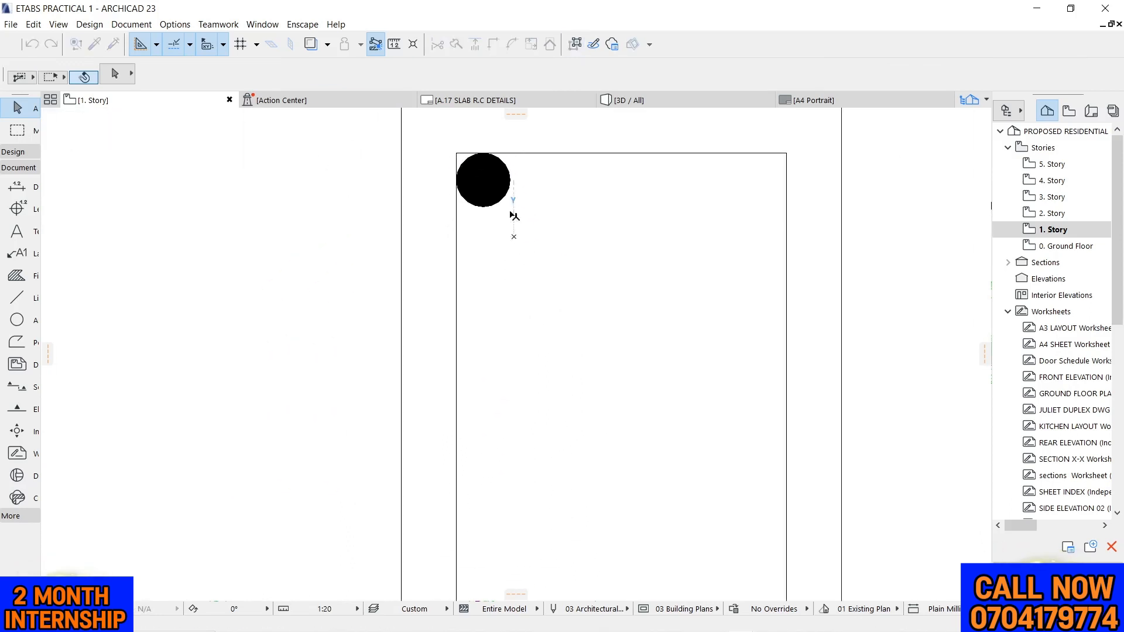
left_click(504, 199)
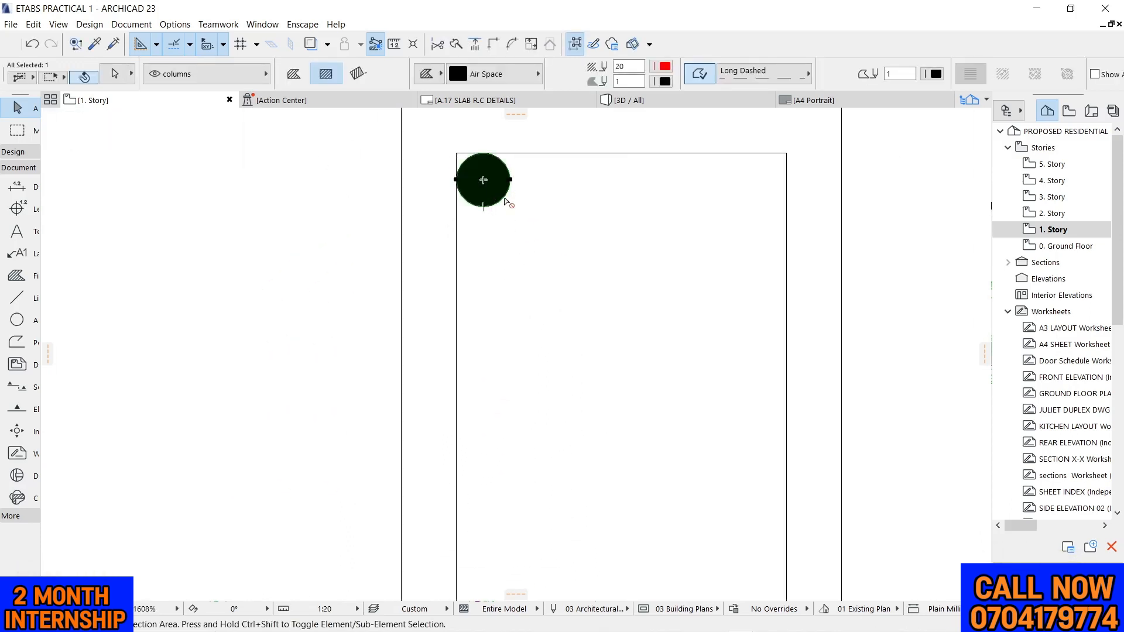
key("ctrl+shift+d")
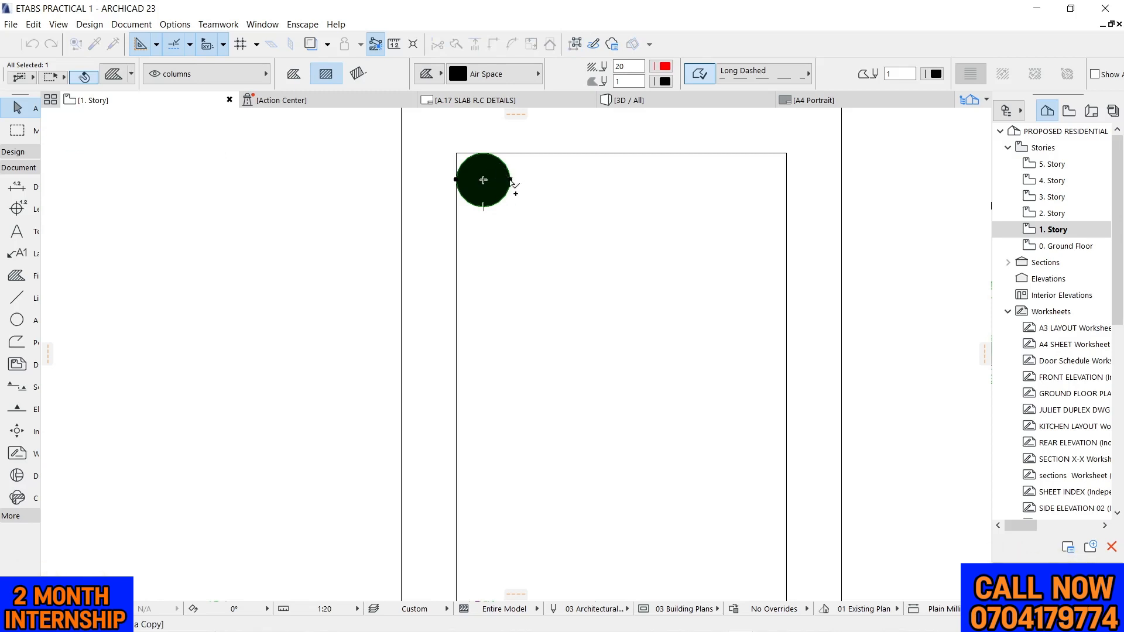
left_click(513, 180)
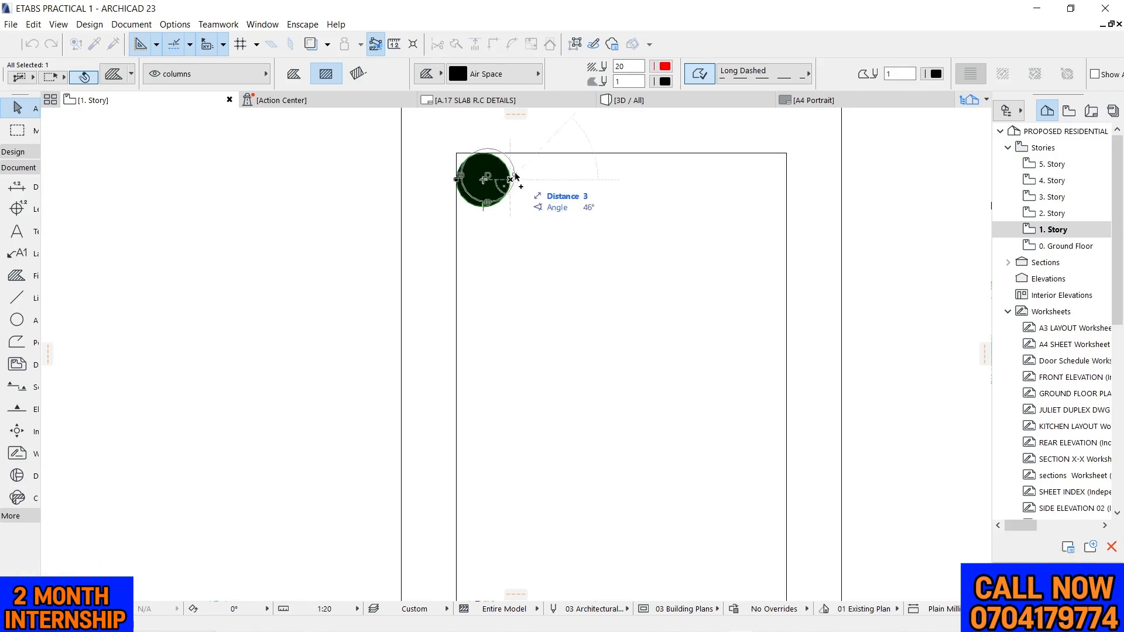
left_click(786, 180)
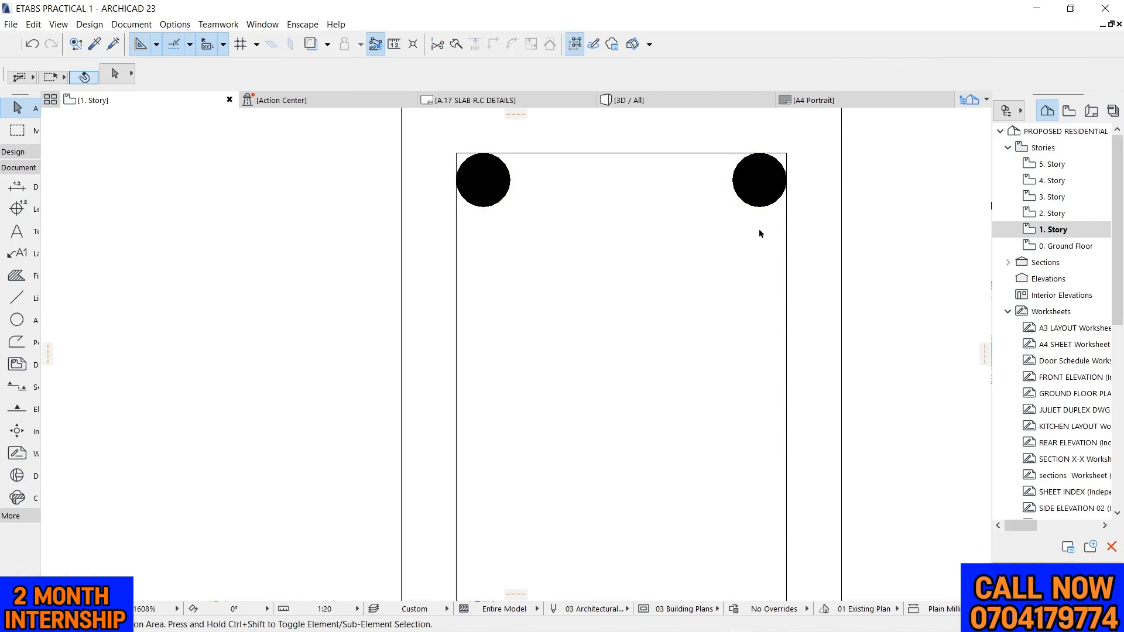
Mirror a copy of the two top bars about the section's horizontal mid-line into the bottom corners
left_click_drag(760, 228, 506, 196)
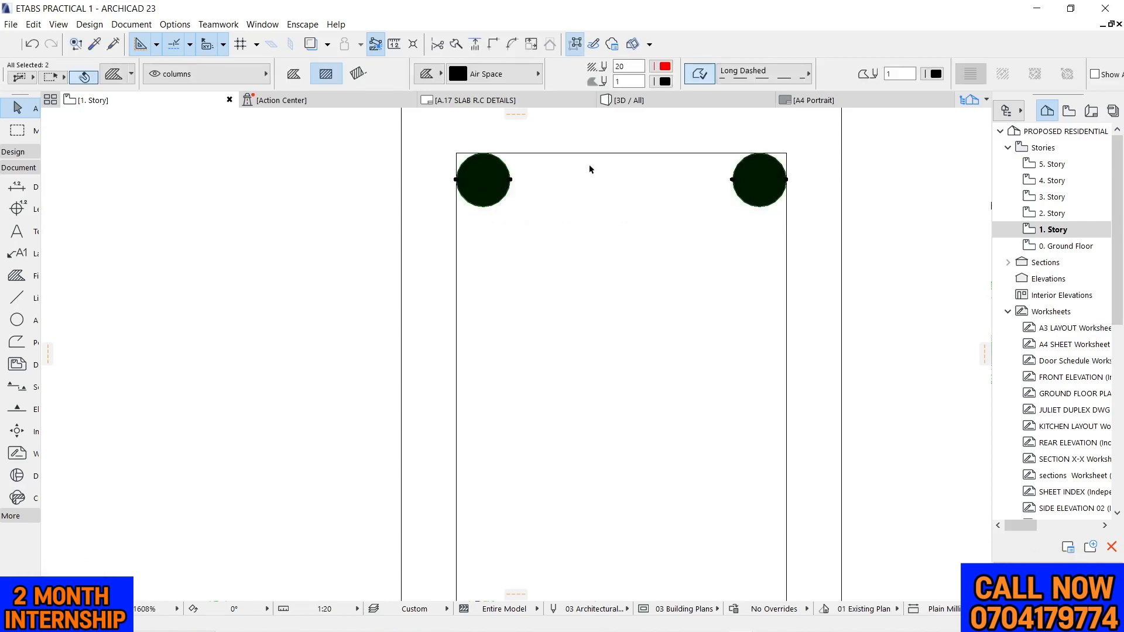
key("ctrl+alt+m")
scroll(589, 170, "down", 4)
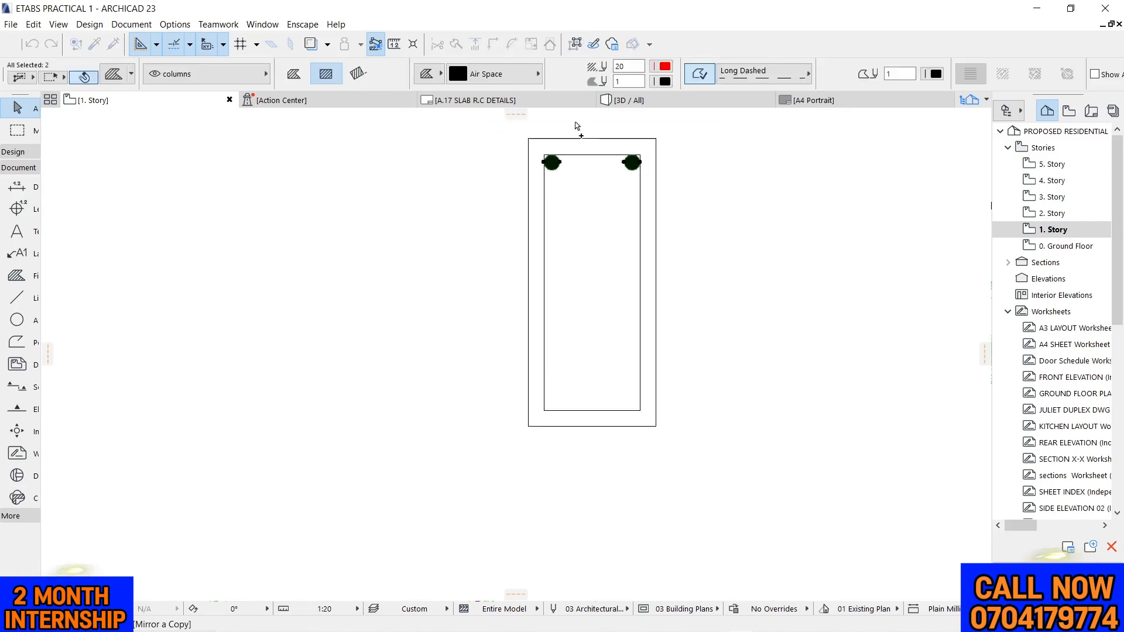
scroll(577, 126, "down", 1)
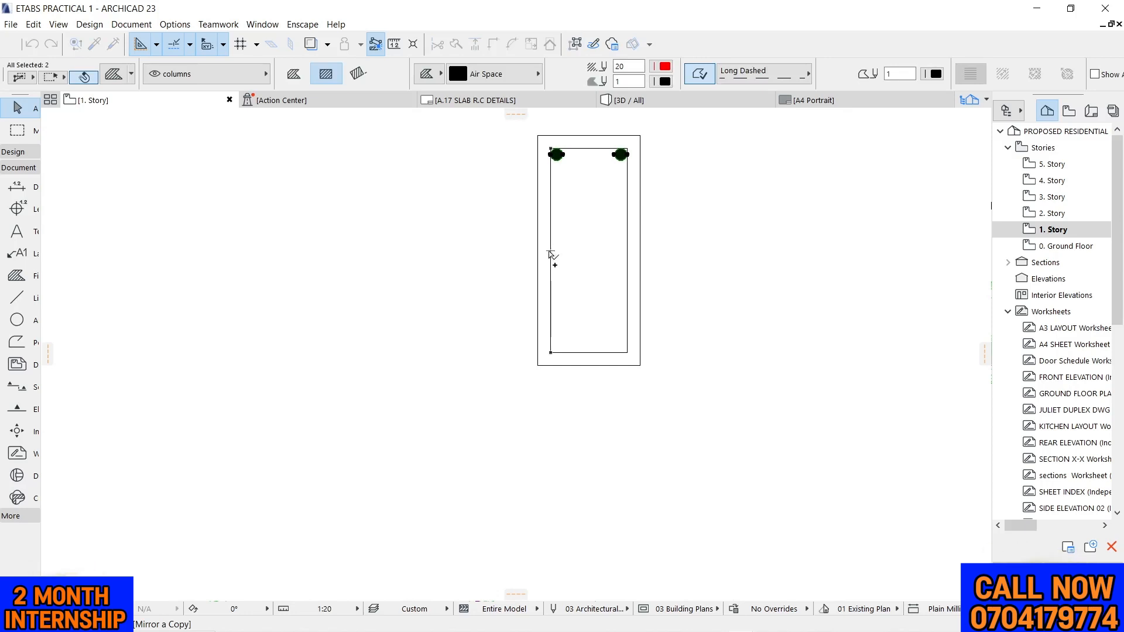
left_click(550, 251)
left_click(640, 251)
left_click(728, 224)
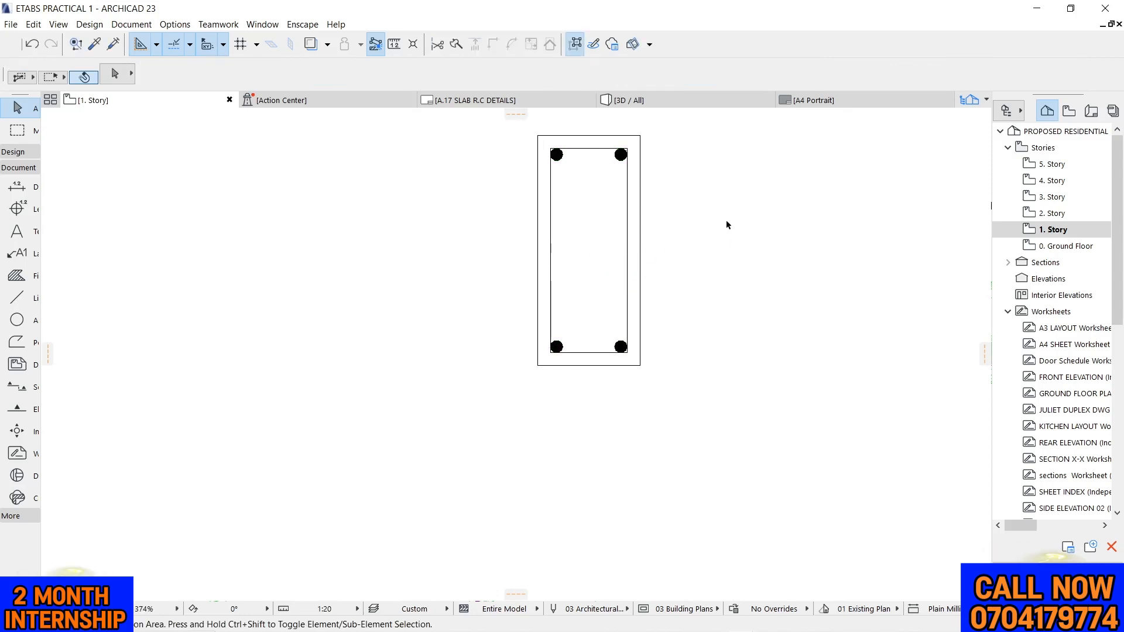
Draw a polyline hook about 22 mm long at 45° from the inner rectangle's top edge, down past the upper-left bar
scroll(726, 219, "up", 2)
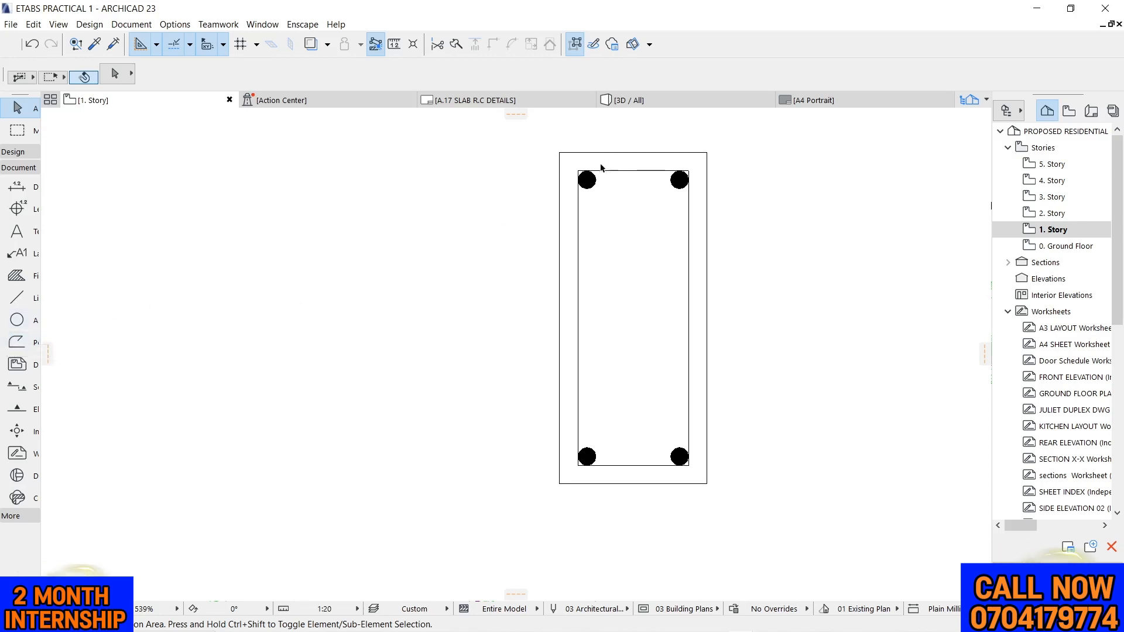
scroll(601, 168, "up", 5)
left_click(16, 342)
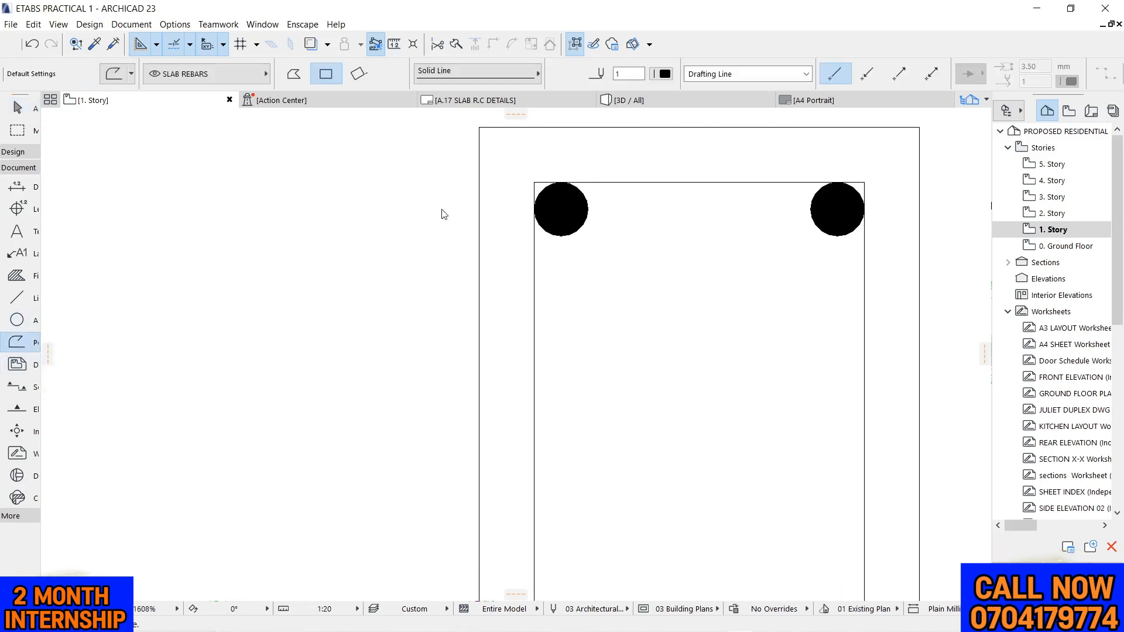
left_click(570, 182)
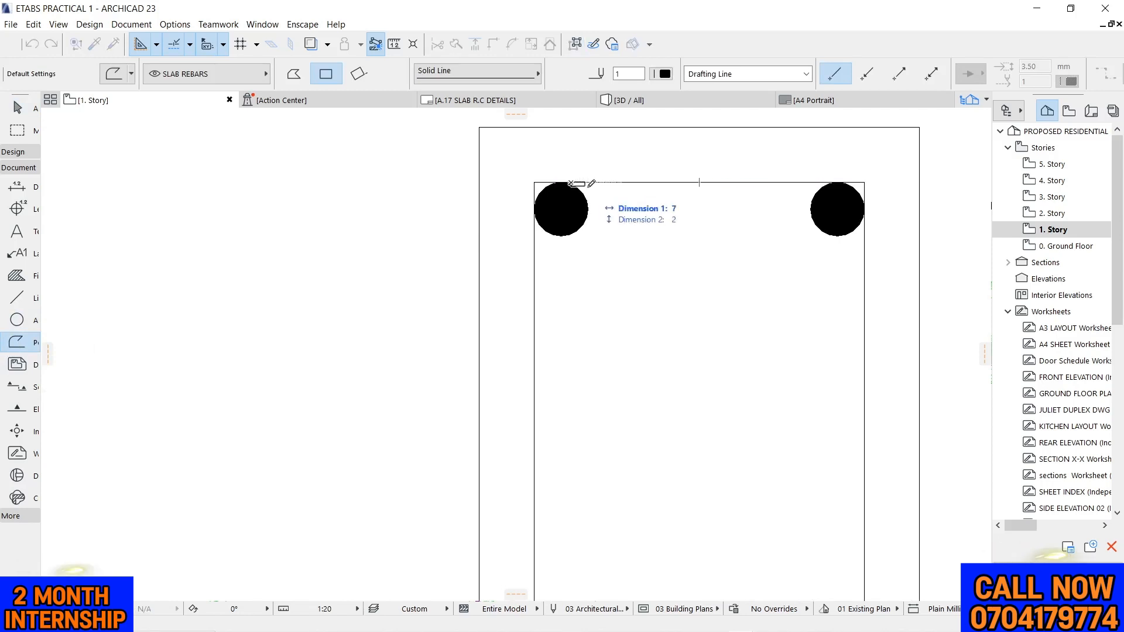
left_click(293, 73)
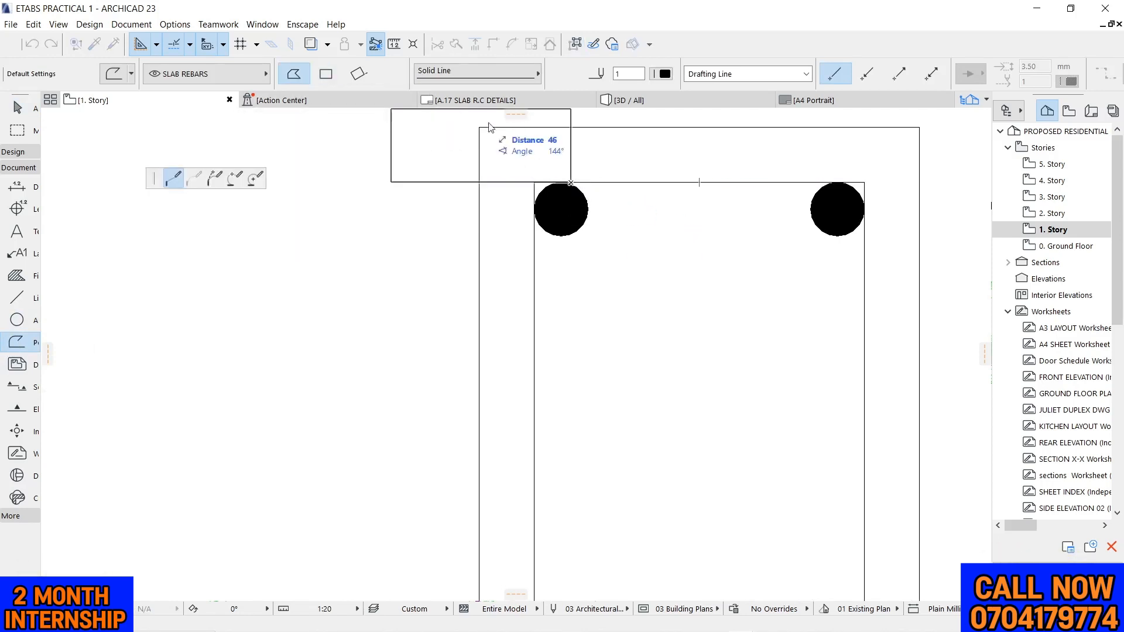
right_click(608, 214)
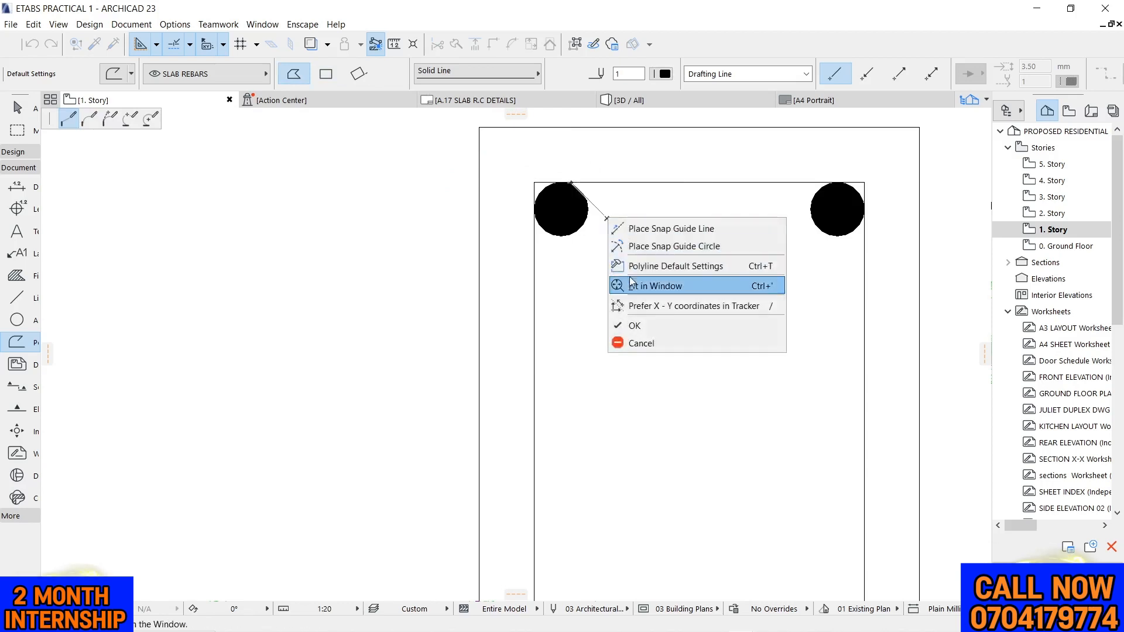
left_click(647, 327)
Lengthen the hook polyline by stretching its free end about 11 mm farther along the 45° direction
scroll(464, 217, "down", 2)
scroll(513, 225, "down", 3)
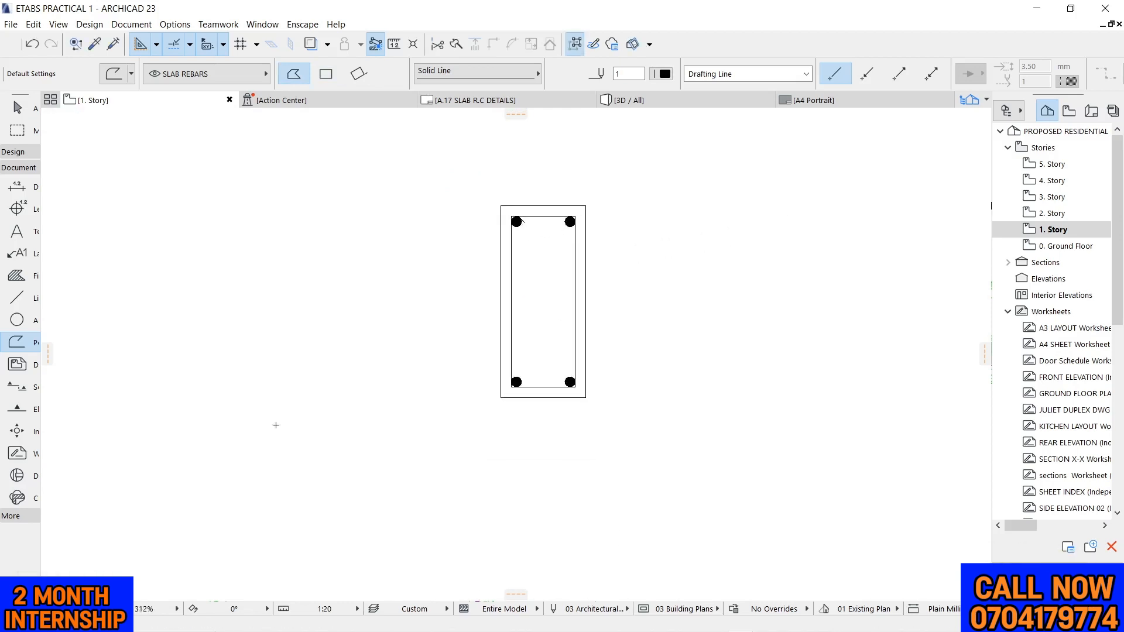
left_click(177, 609)
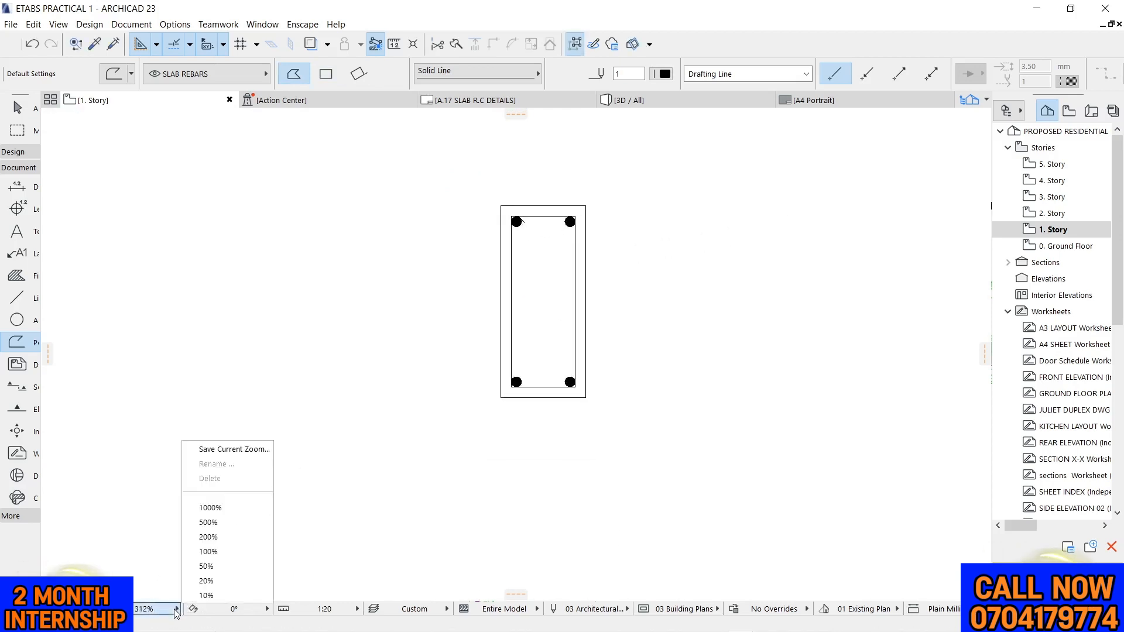
left_click(215, 557)
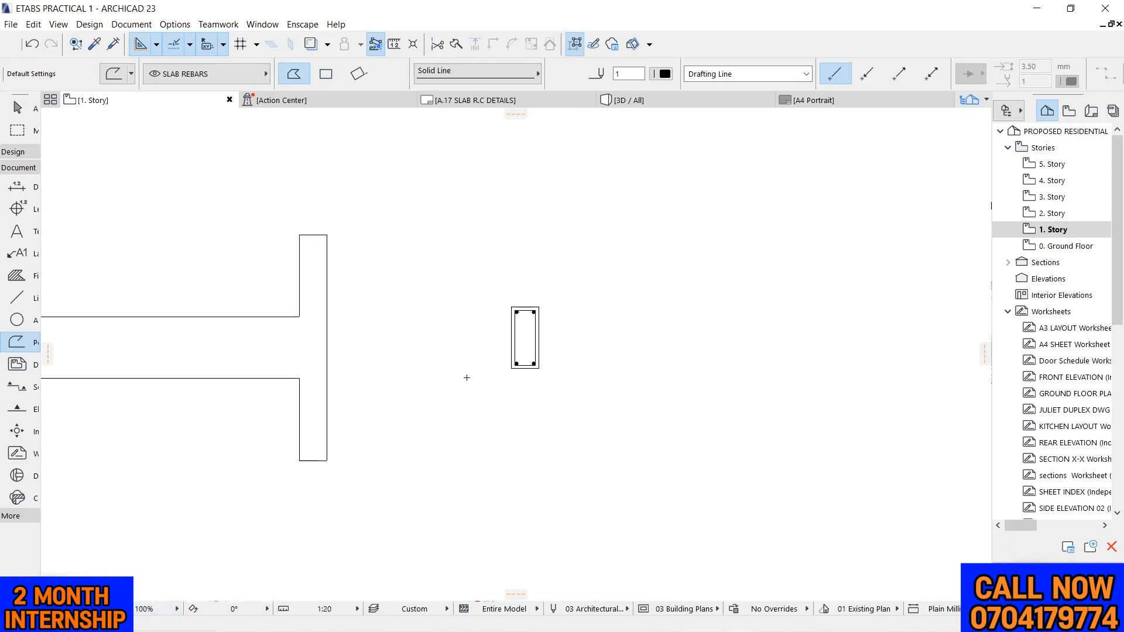
scroll(494, 331, "up", 15)
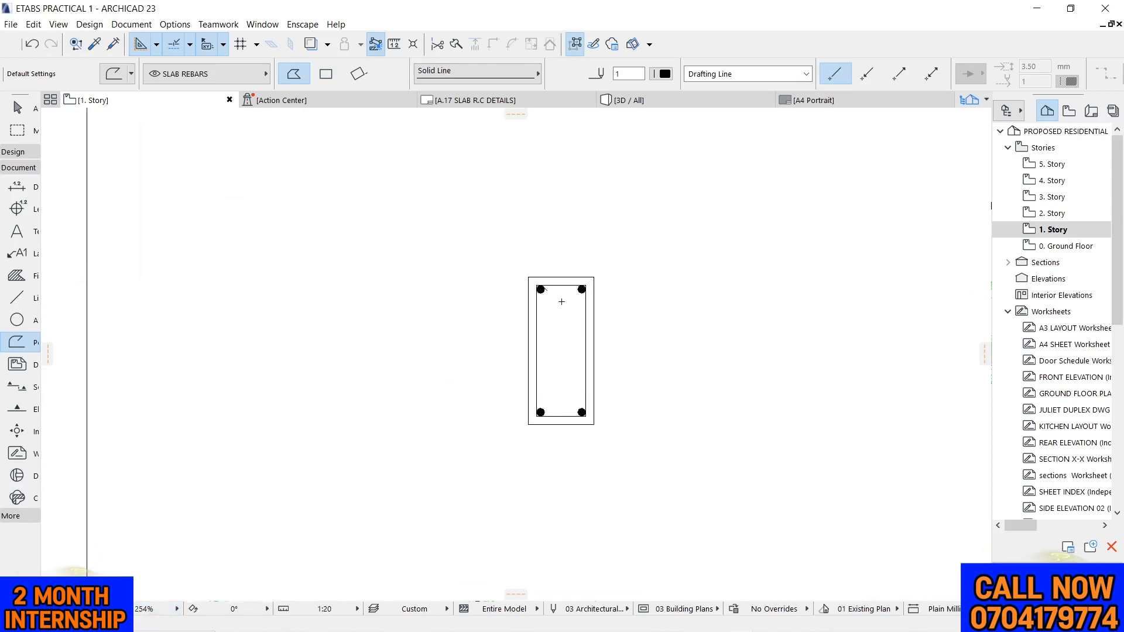
key("Escape")
left_click(522, 256)
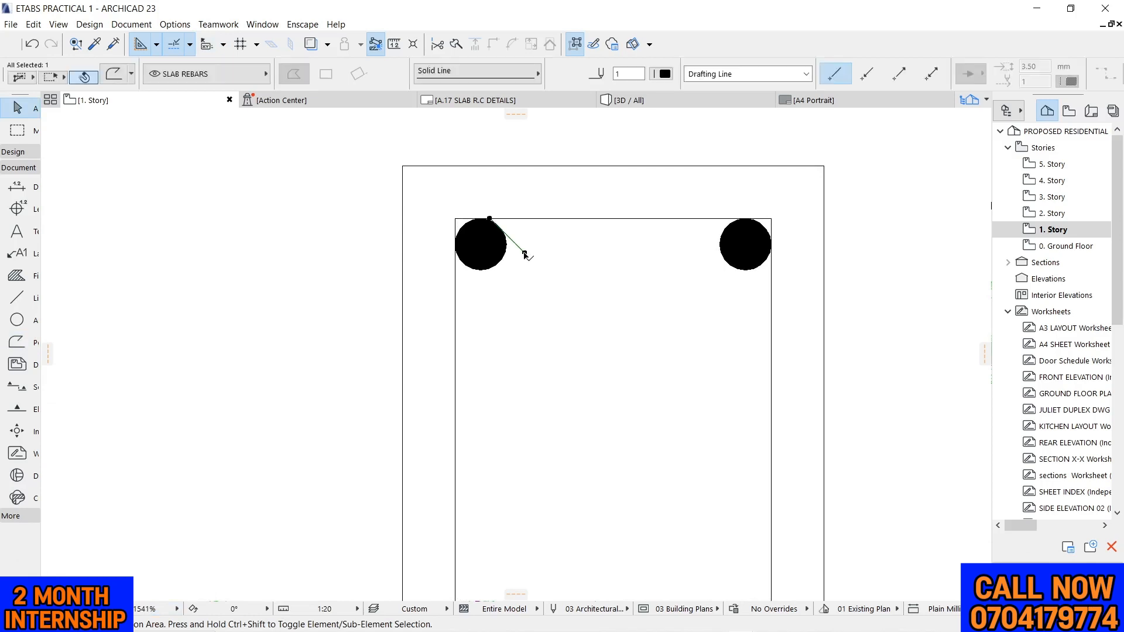
left_click(522, 256)
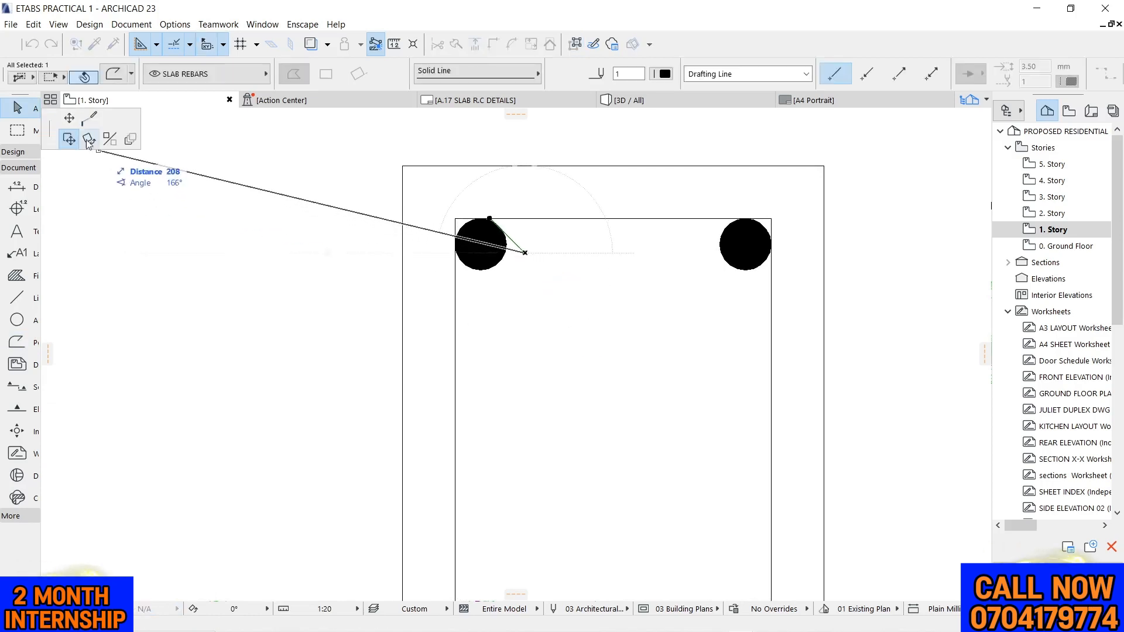
left_click(69, 118)
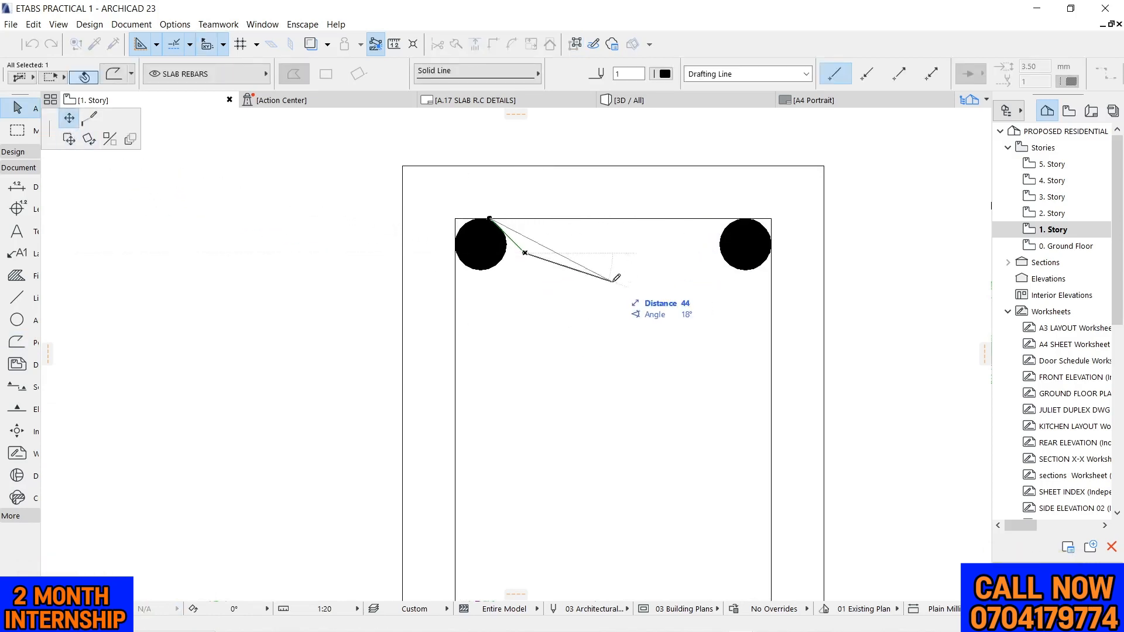
left_click(541, 267)
key("Escape")
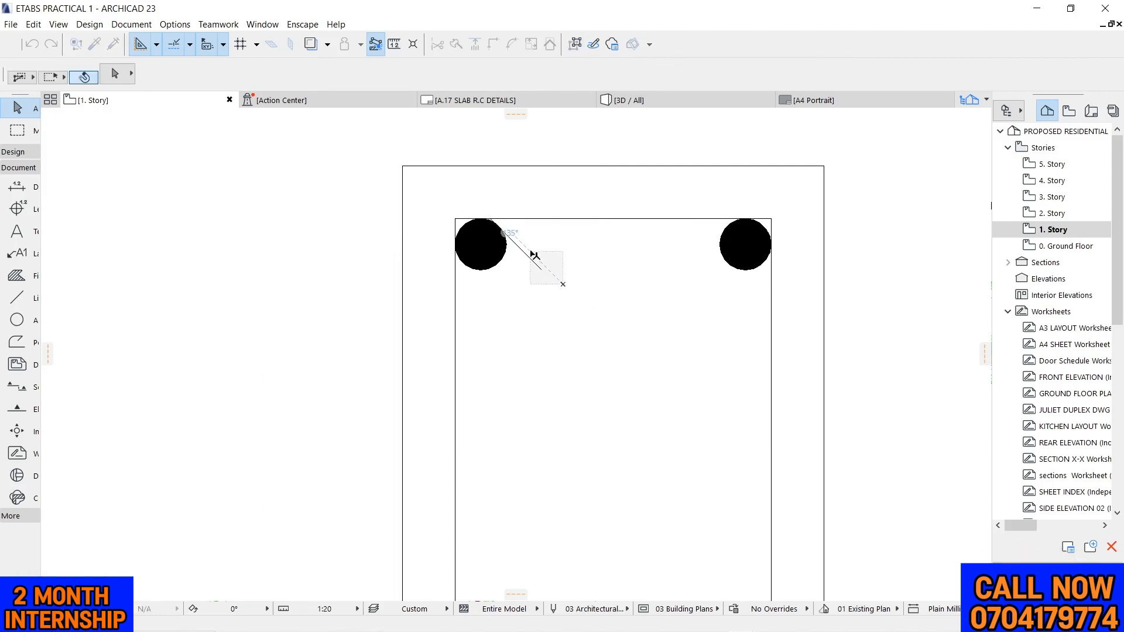
Set the hook polyline's pen to 21, the 0.35 mm General - Cut Structural pen
left_click(537, 264)
left_click(665, 74)
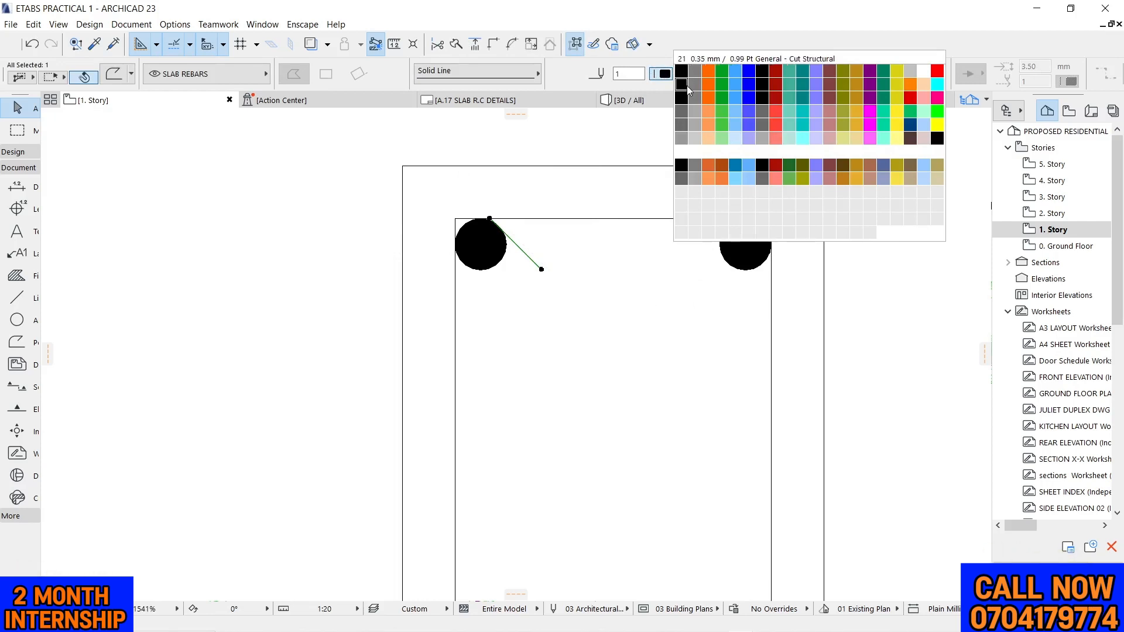
left_click(682, 85)
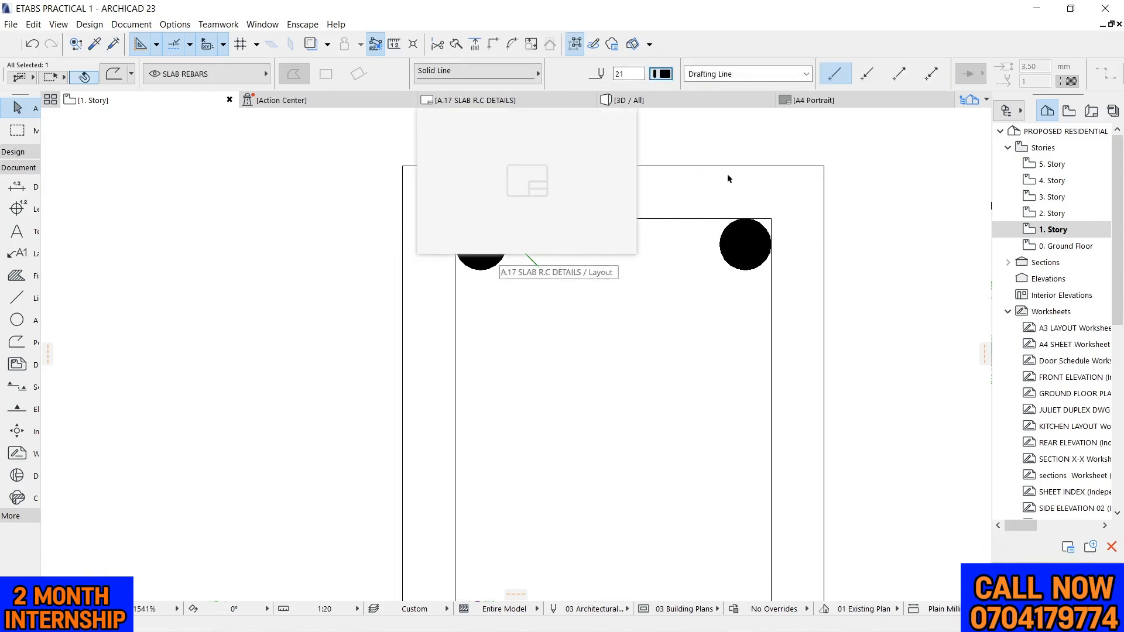
left_click(708, 182)
Set the inner stirrup rectangle's pen to 21 (0.35 mm) to match the hook polyline
left_click(623, 166)
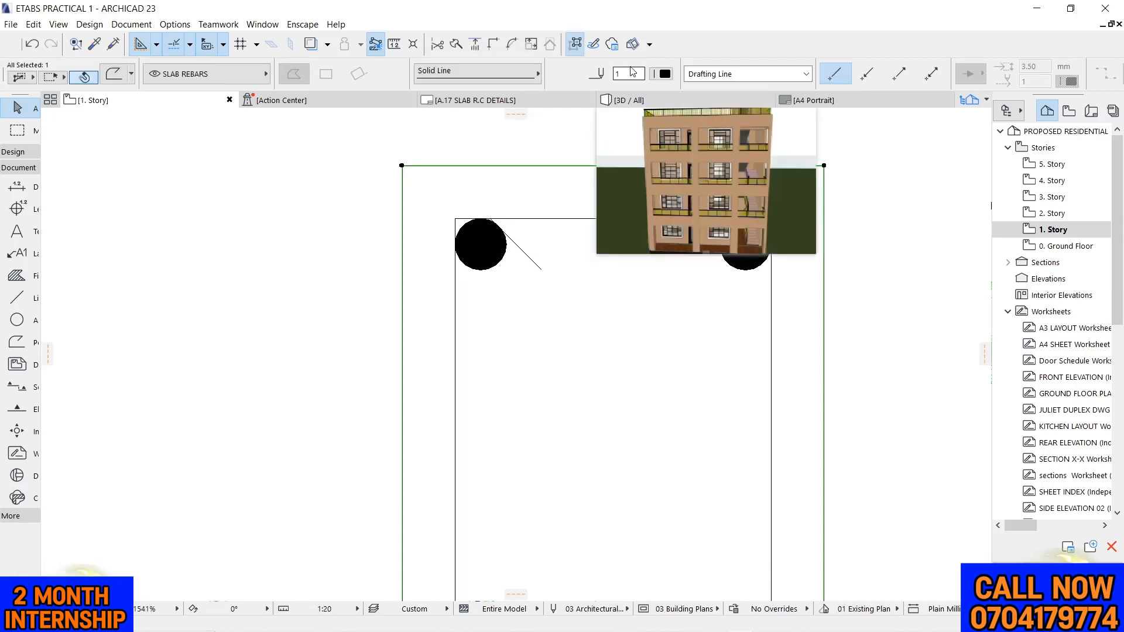
left_click(528, 325)
left_click_drag(560, 276, 514, 262)
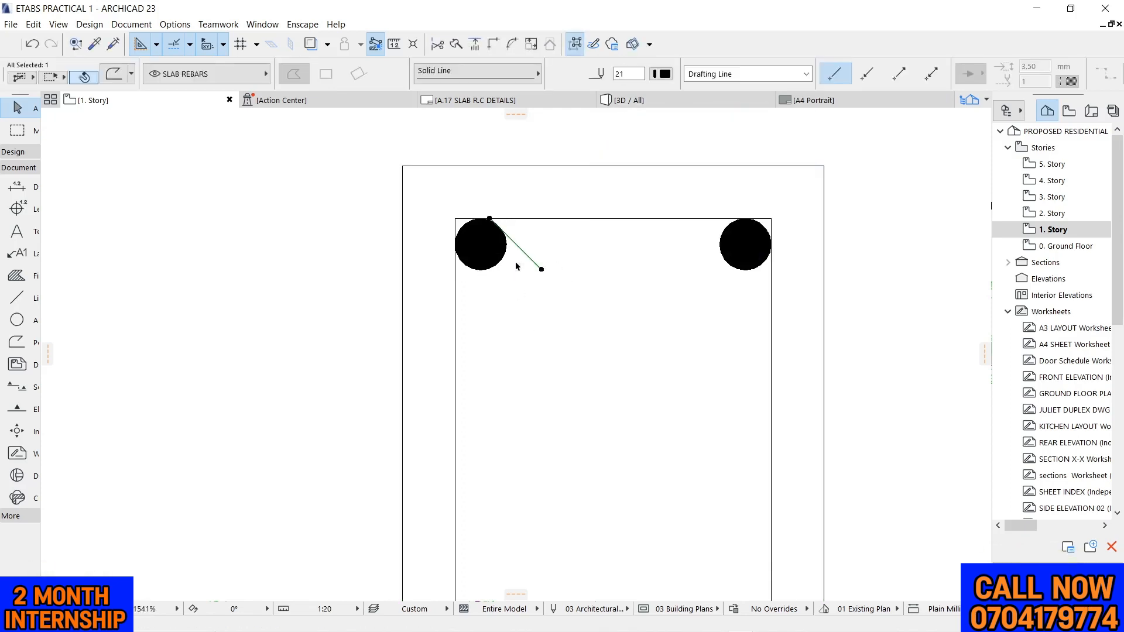
left_click(587, 345)
left_click(576, 218)
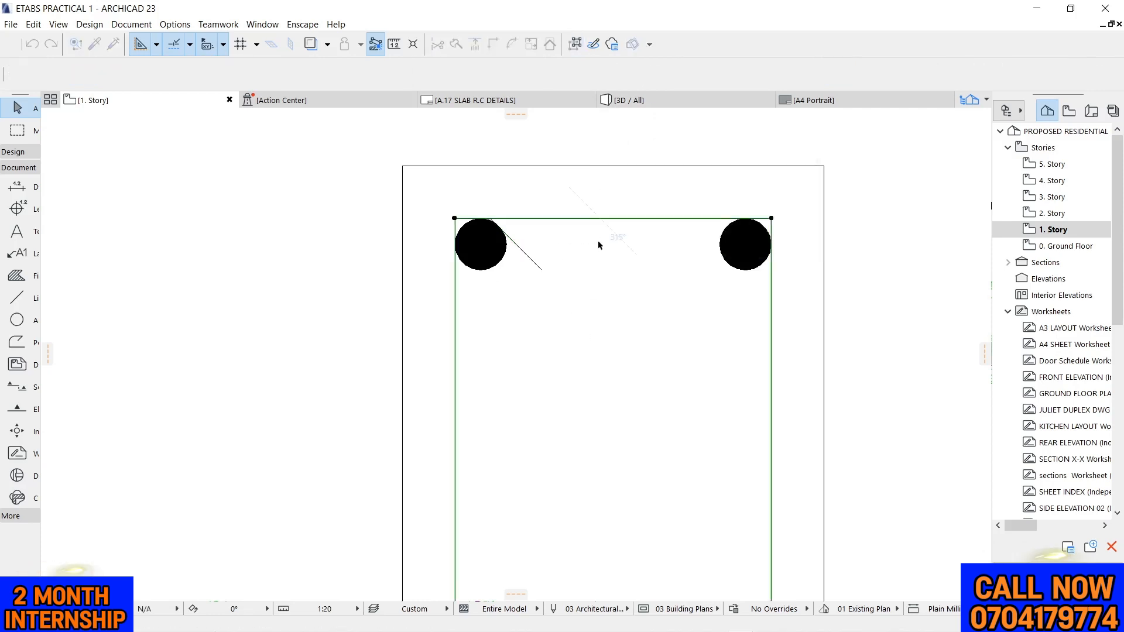
left_click(663, 76)
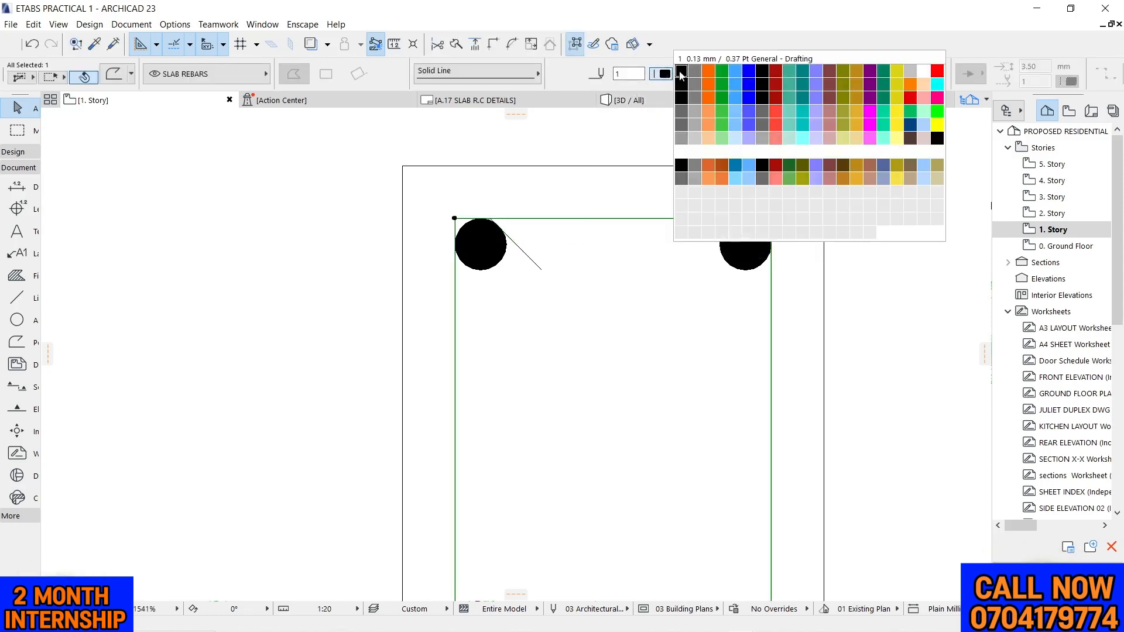
left_click(682, 89)
left_click(607, 287)
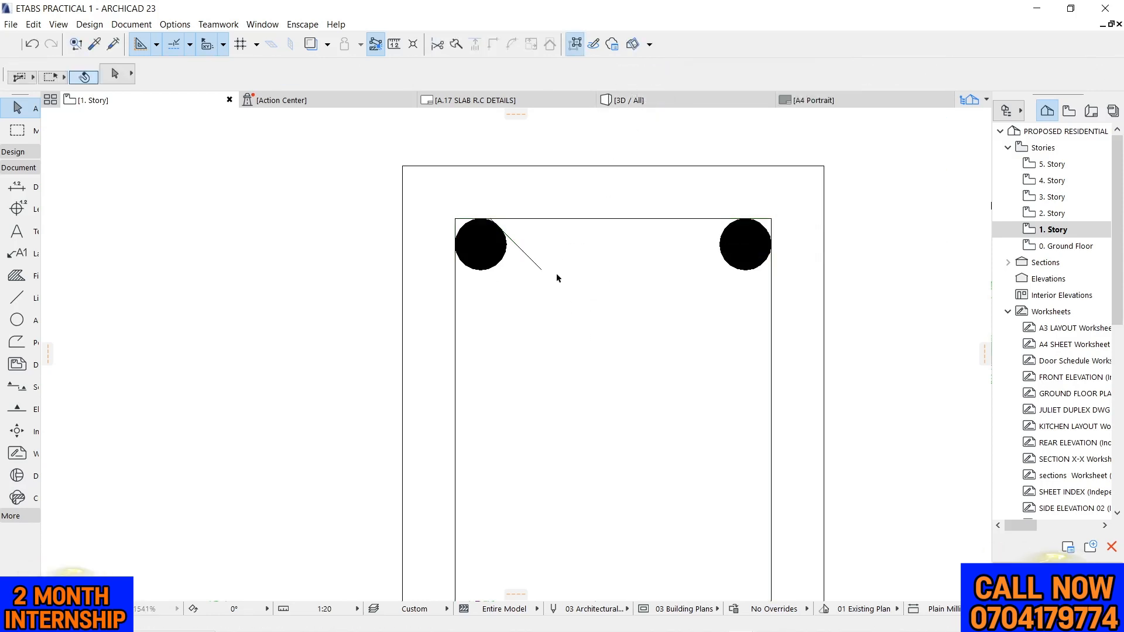
Mirror a copy of the 45° stirrup hook line about the diagonal through the upper-left bar's centre
left_click(521, 252)
scroll(520, 268, "up", 3)
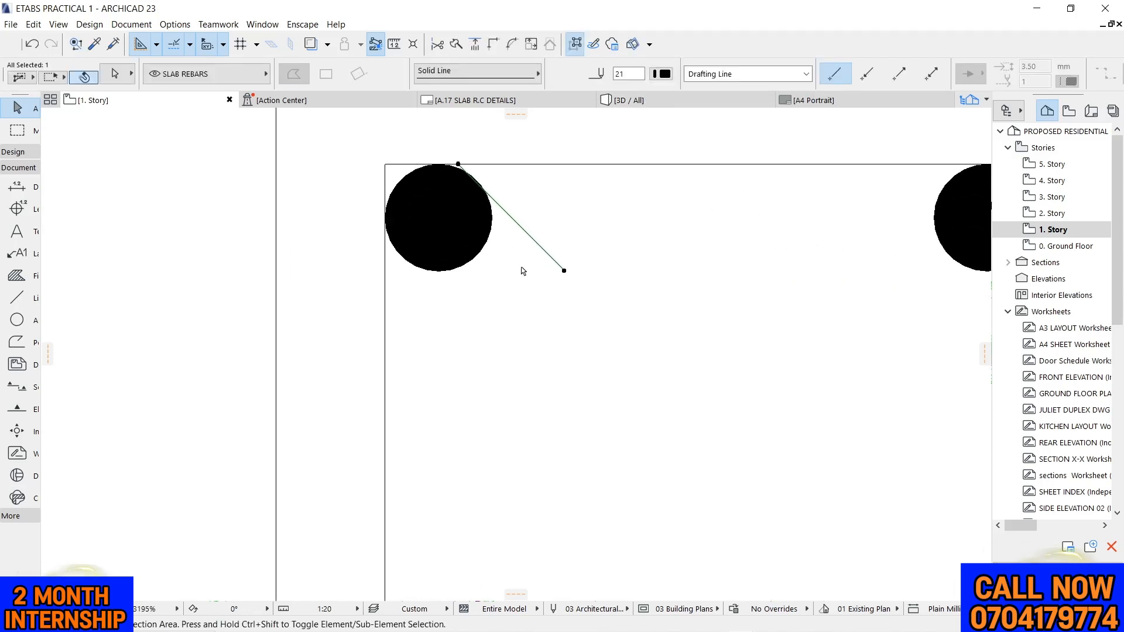
key("ctrl+alt+m")
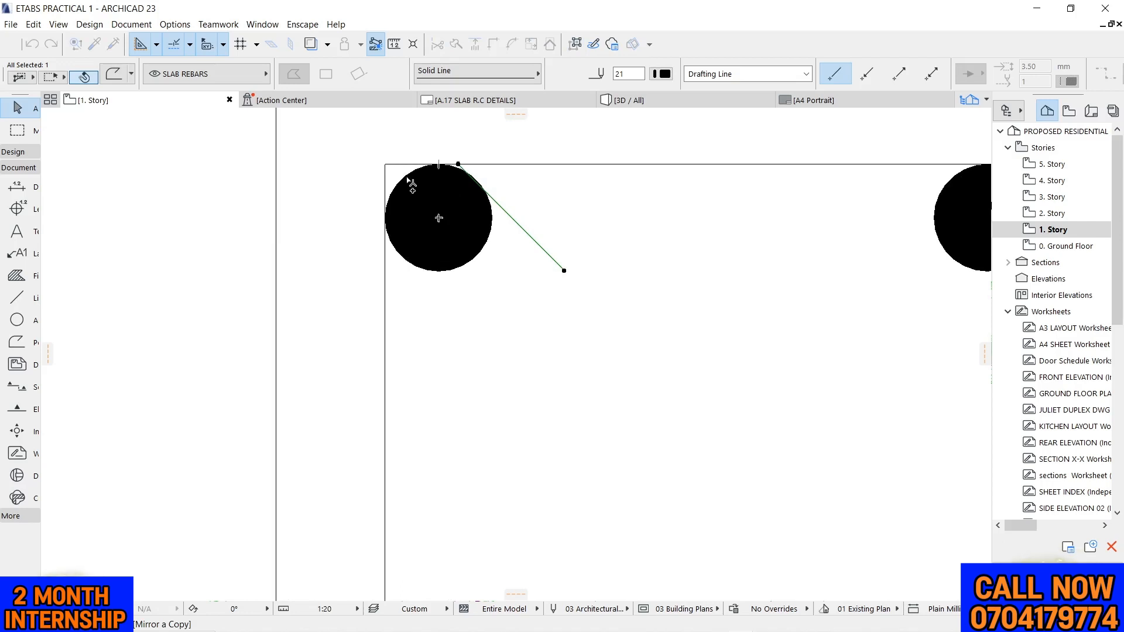
left_click(438, 219)
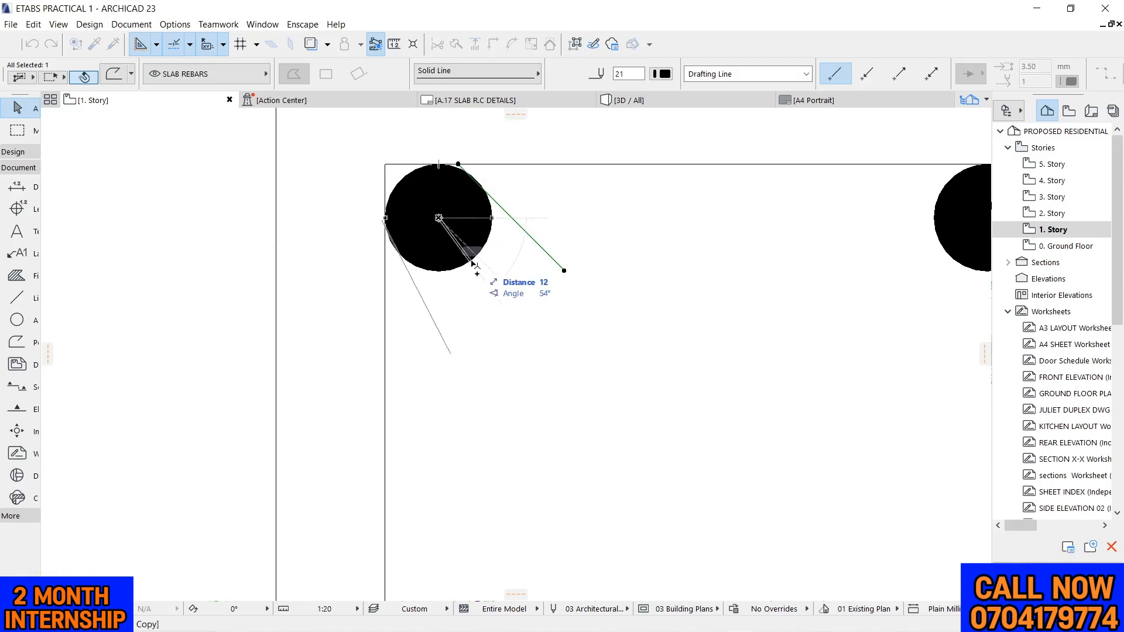
left_click(523, 292)
key("Escape")
scroll(518, 284, "down", 5)
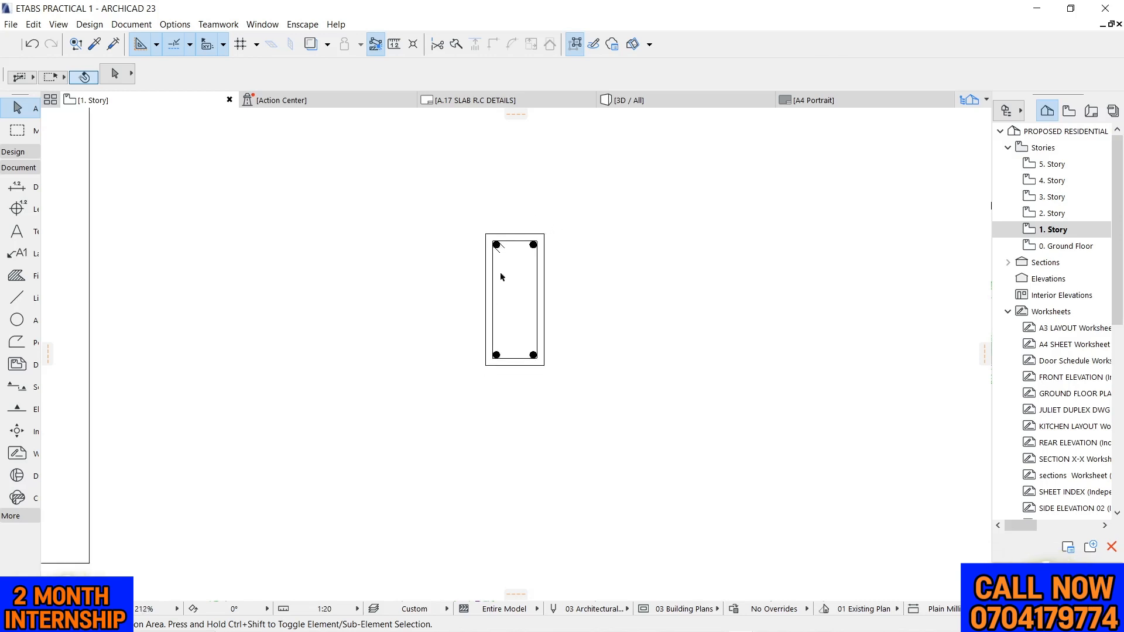
Draw a polyline in the beam elevation from mid-depth at one column's outer face, along the beam's top edge, to mid-depth at the other column's outer face
scroll(497, 269, "up", 1)
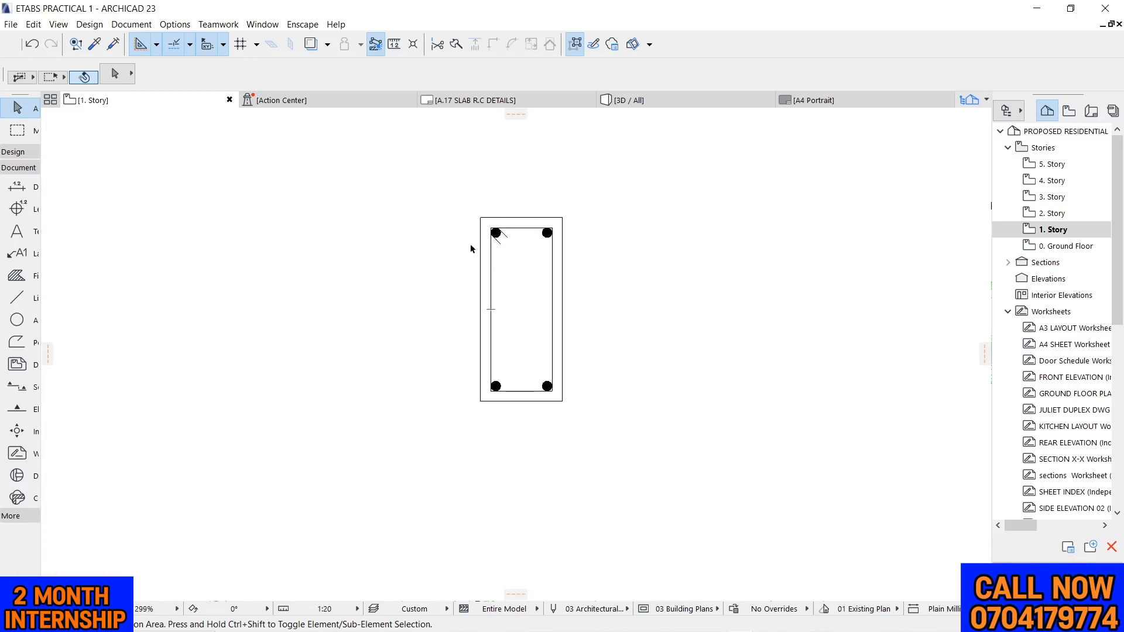
scroll(694, 173, "down", 6)
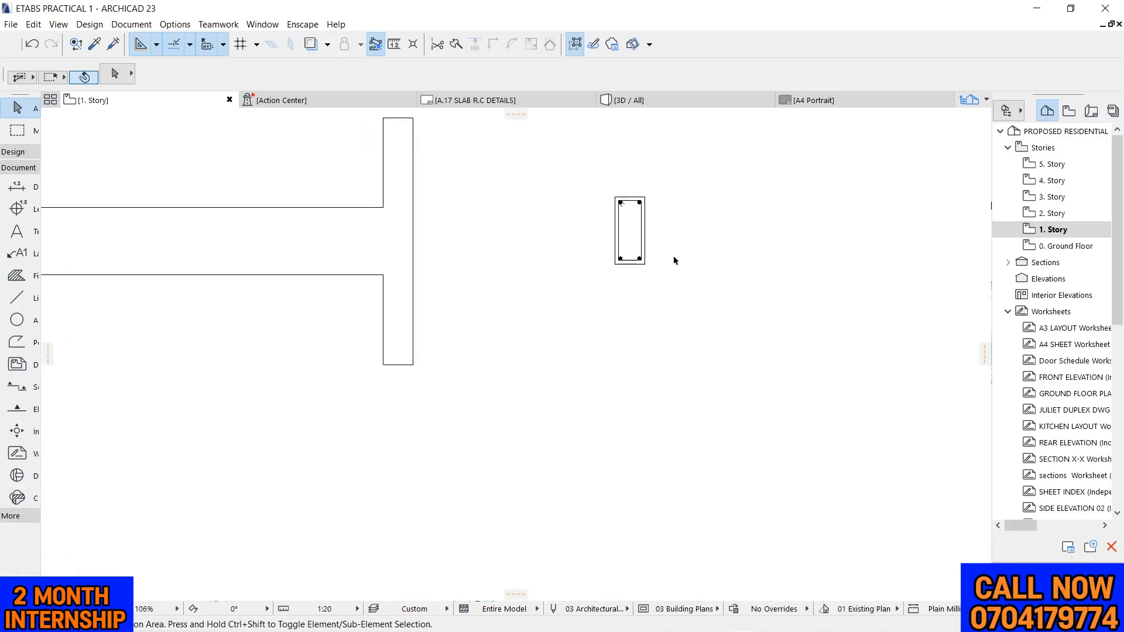
scroll(652, 235, "up", 4)
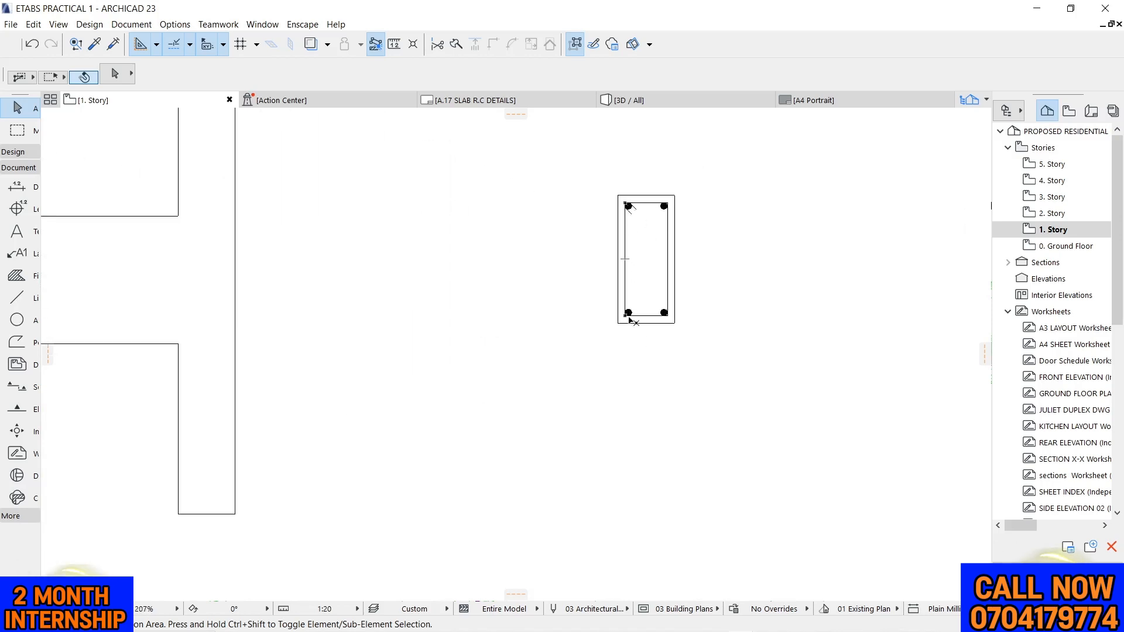
scroll(696, 214, "down", 5)
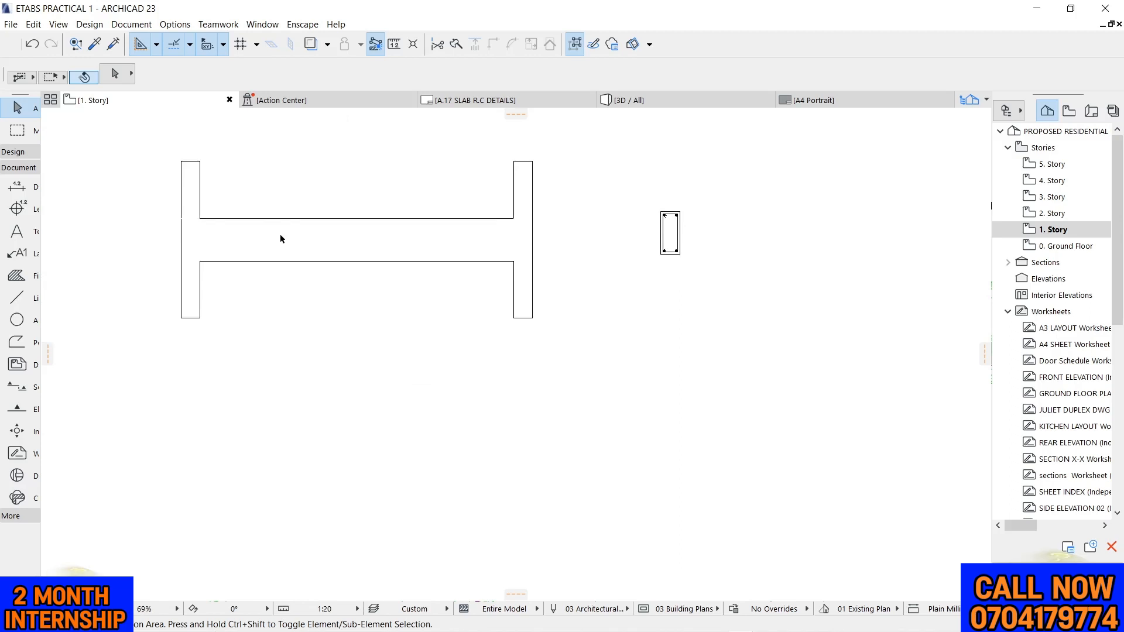
left_click(16, 344)
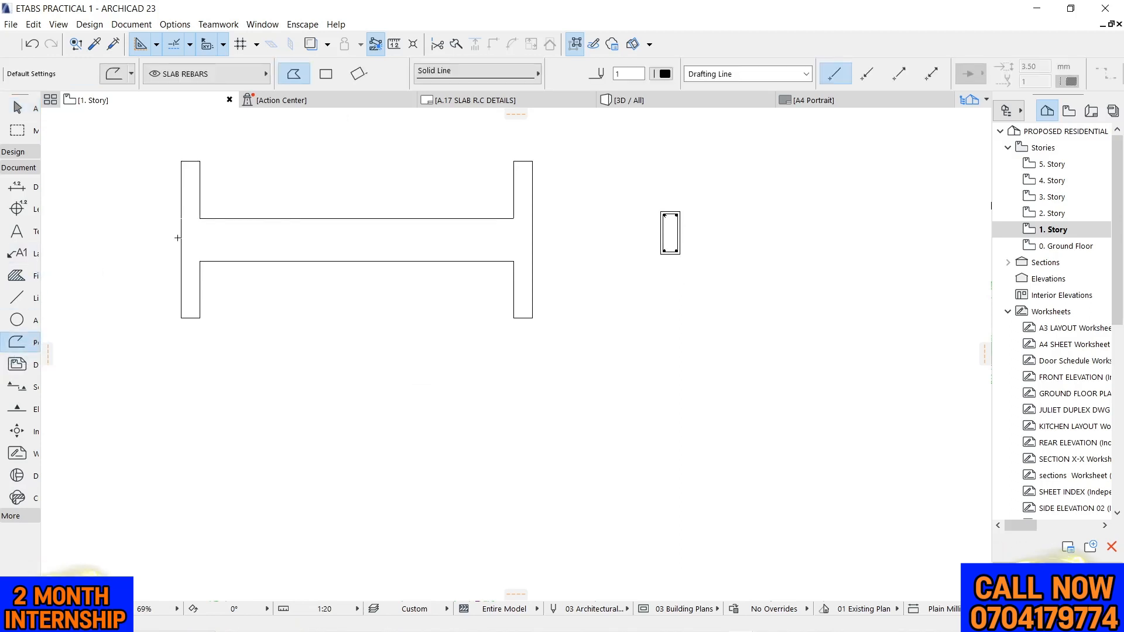
scroll(183, 208, "up", 5)
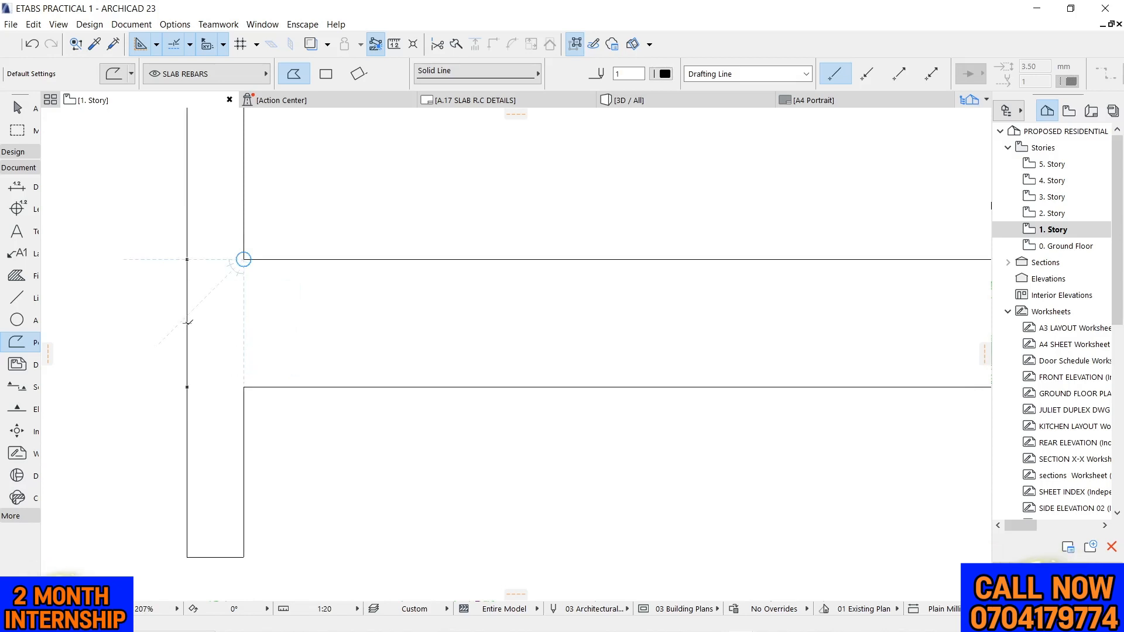
left_click(187, 260)
scroll(205, 275, "down", 2)
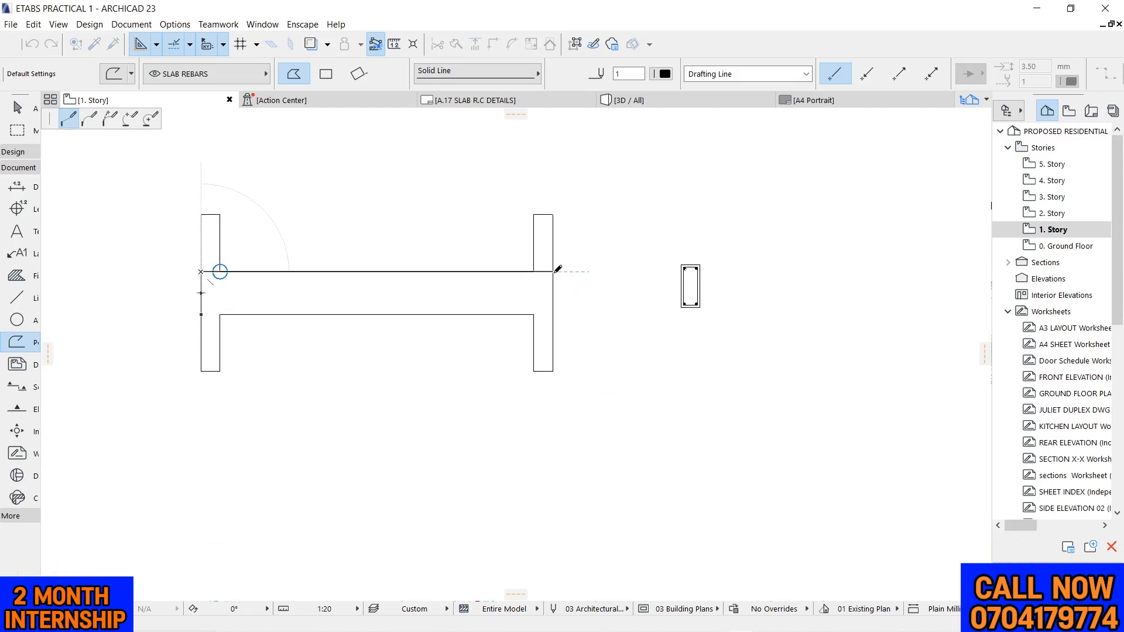
right_click(554, 293)
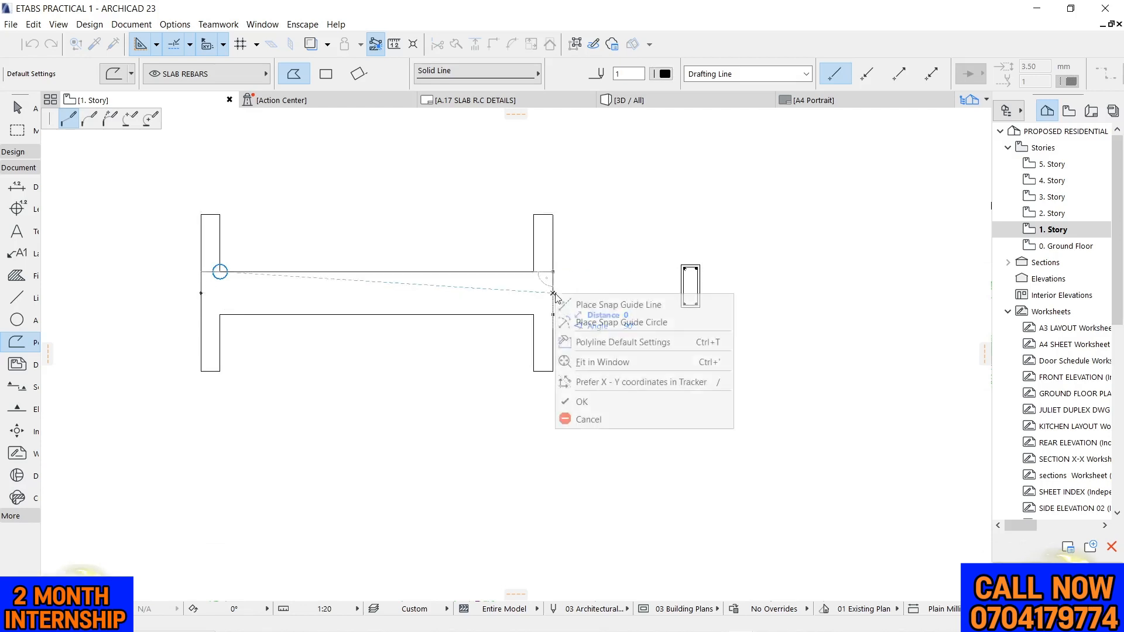
left_click(592, 402)
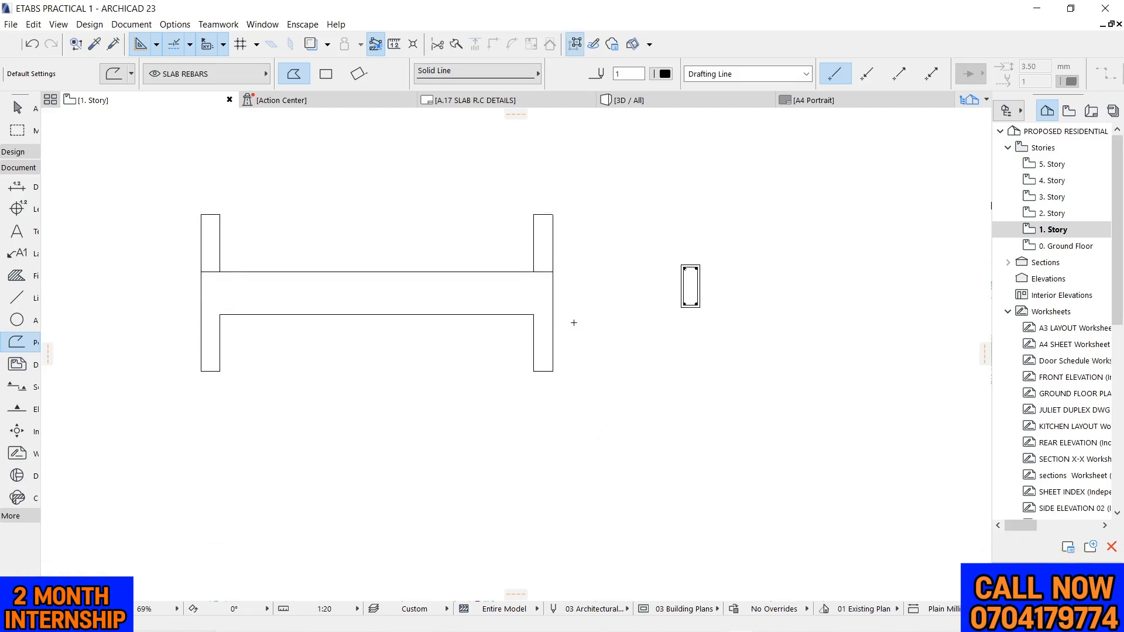
scroll(501, 269, "up", 3)
key("Escape")
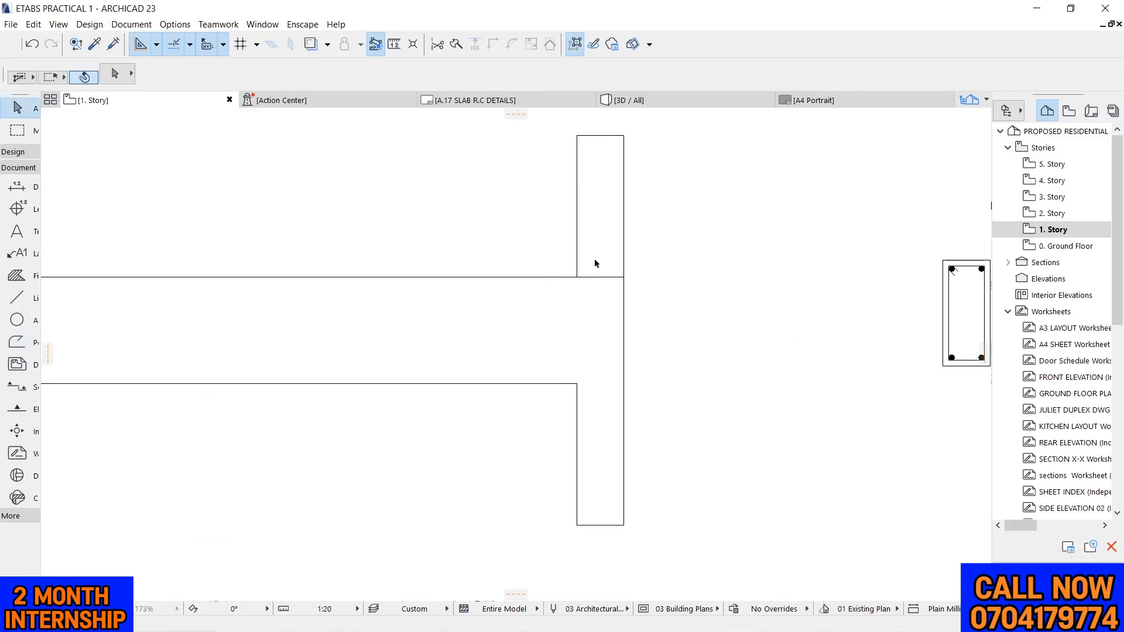
Offset all edges of the top bar polyline inward by 25 mm from the column faces and beam top
left_click(605, 283)
left_click(623, 278)
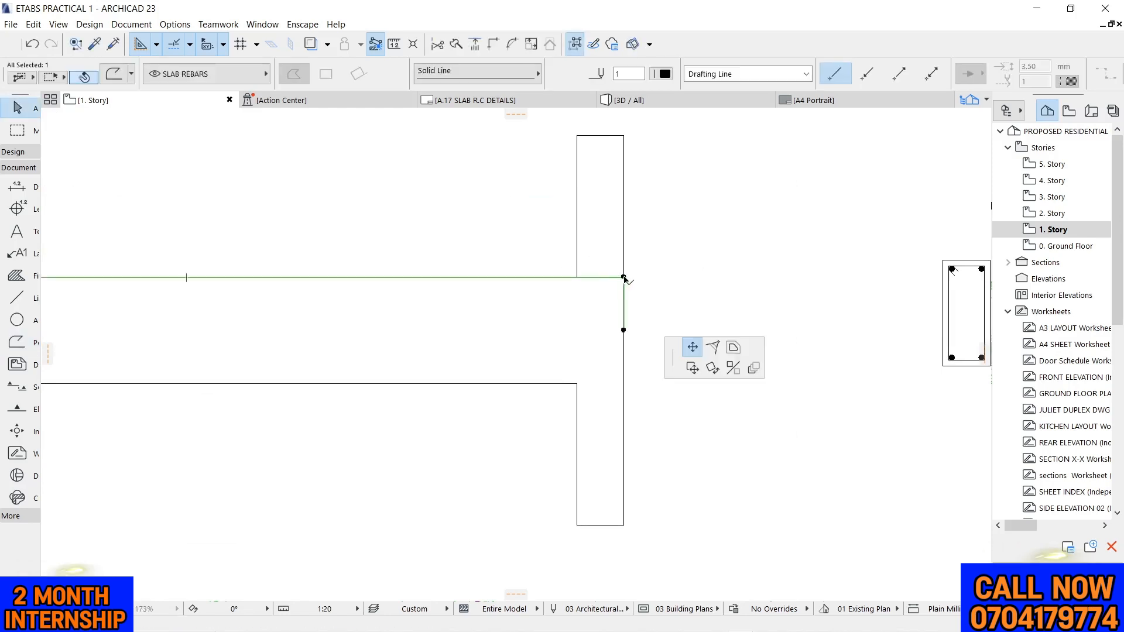
left_click(109, 118)
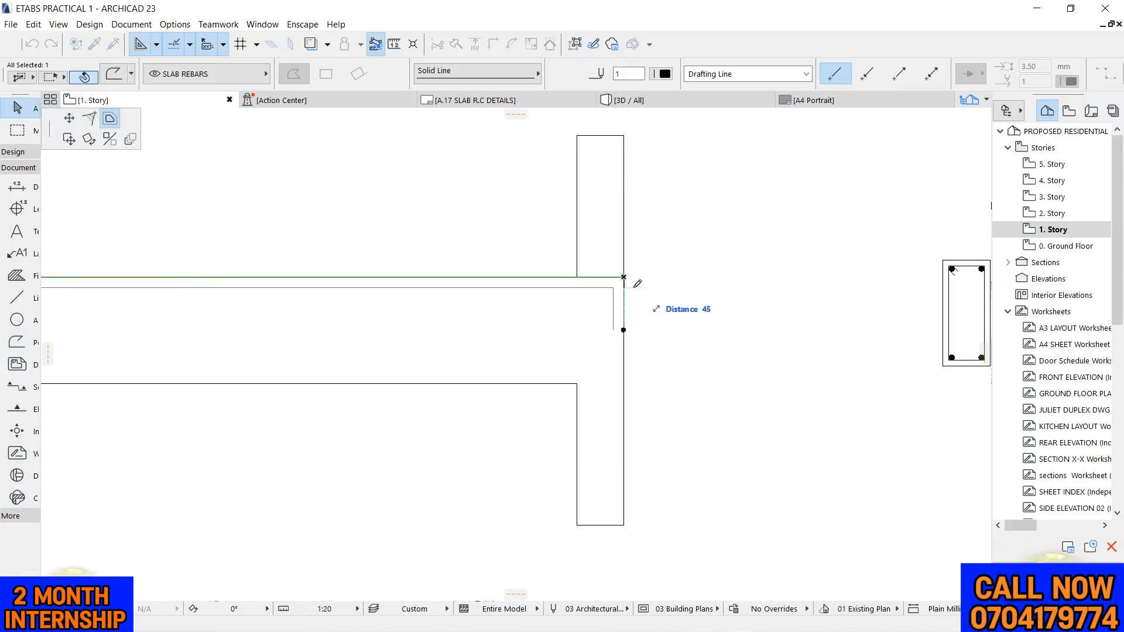
type("25")
key("Return")
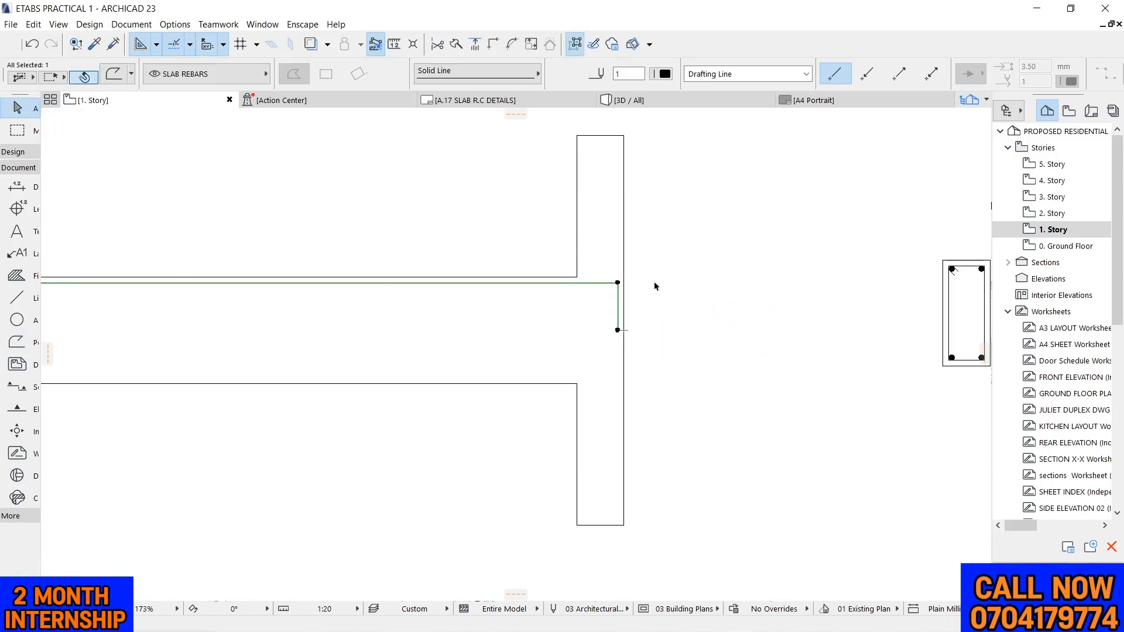
key("Escape")
scroll(895, 230, "down", 3)
scroll(389, 249, "down", 3)
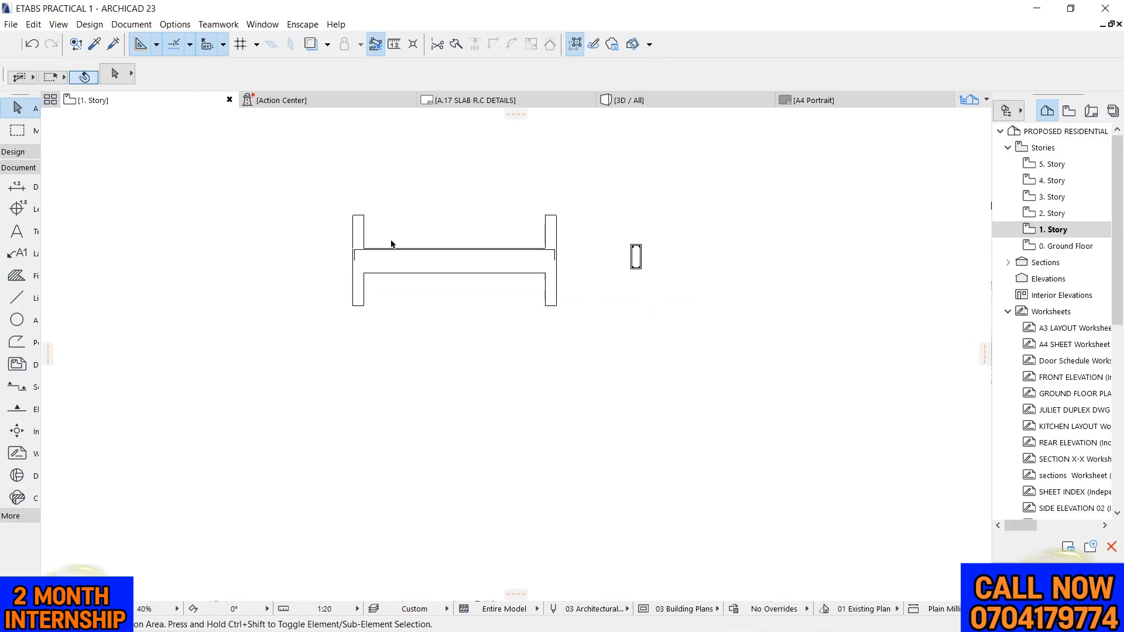
Offset the top bar polyline inward again by about 27 mm for more cover
scroll(434, 252, "up", 2)
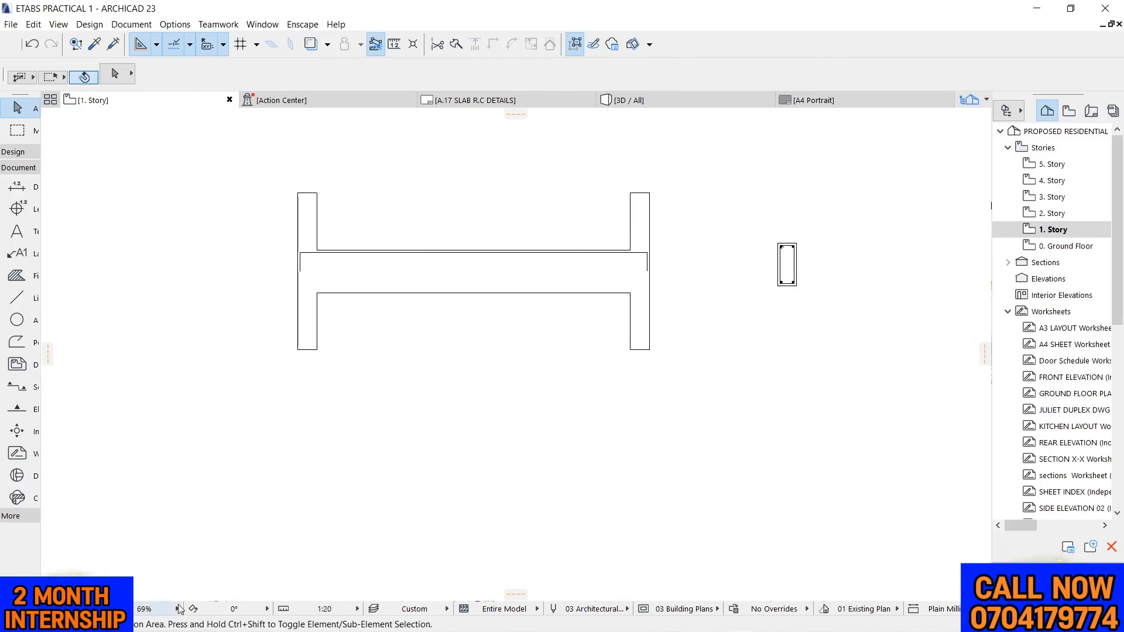
scroll(617, 261, "up", 2)
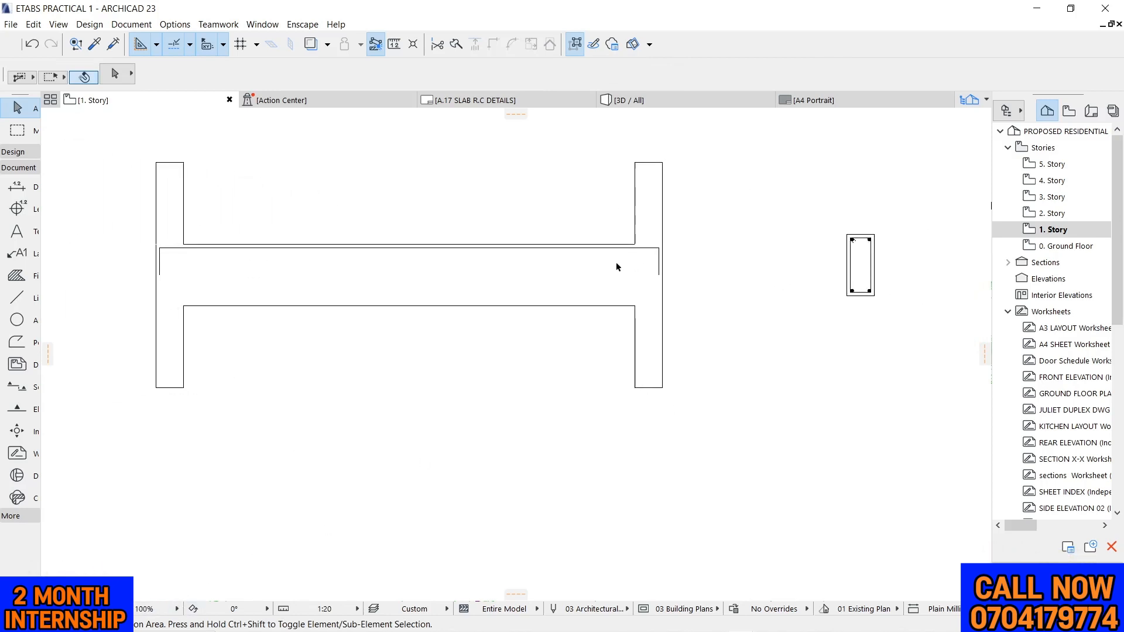
scroll(216, 238, "up", 3)
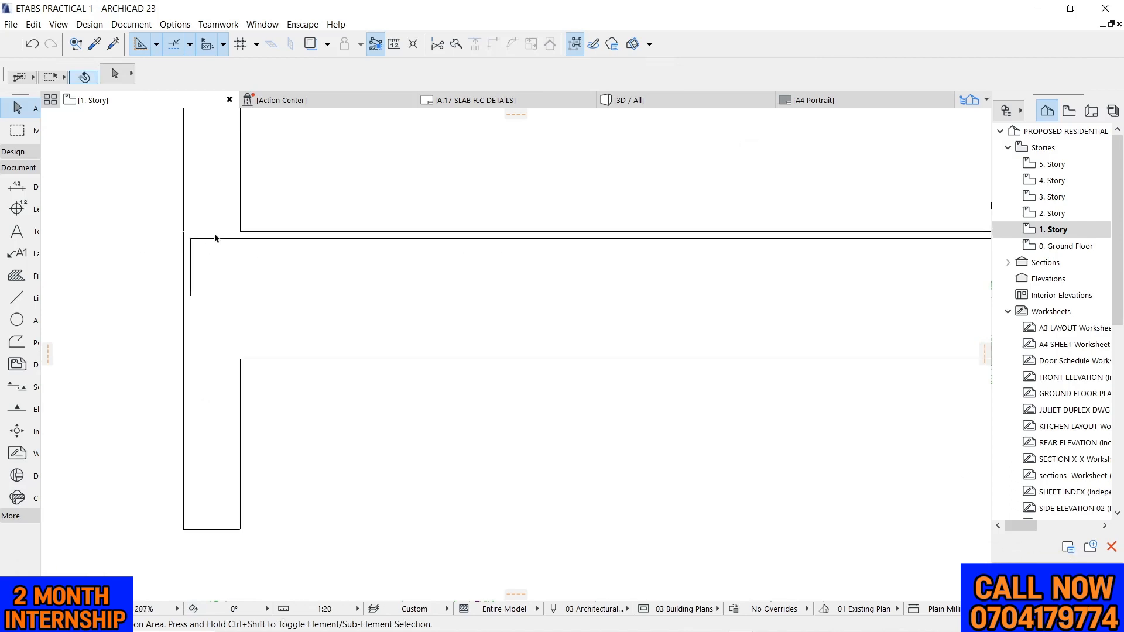
left_click(216, 234)
scroll(305, 220, "down", 3)
scroll(541, 228, "down", 2)
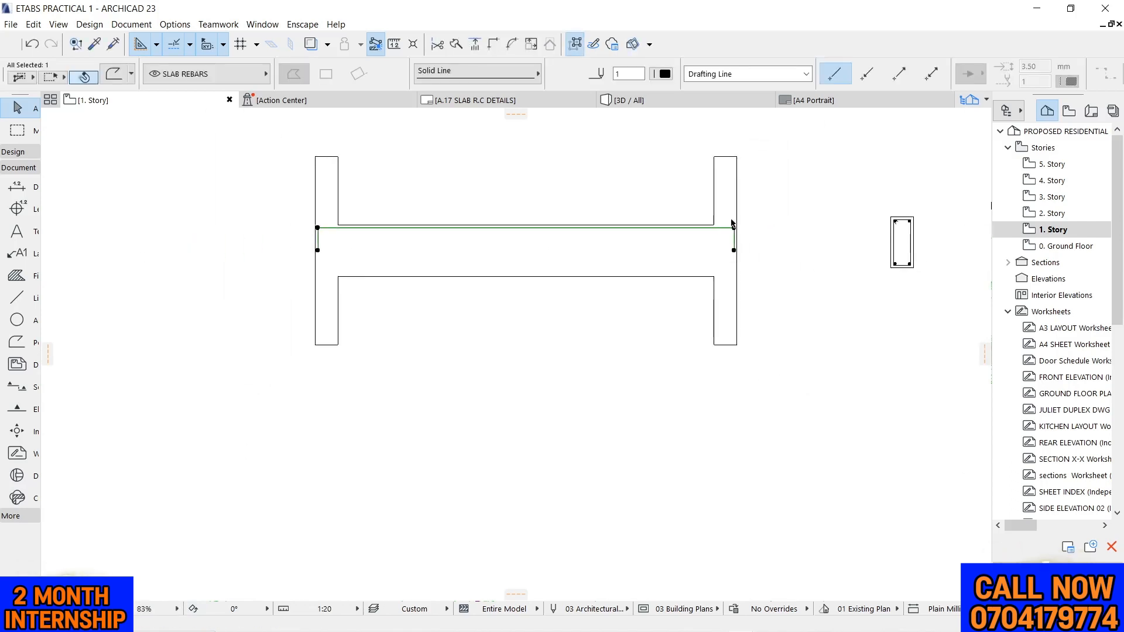
scroll(736, 222, "up", 4)
scroll(693, 242, "down", 4)
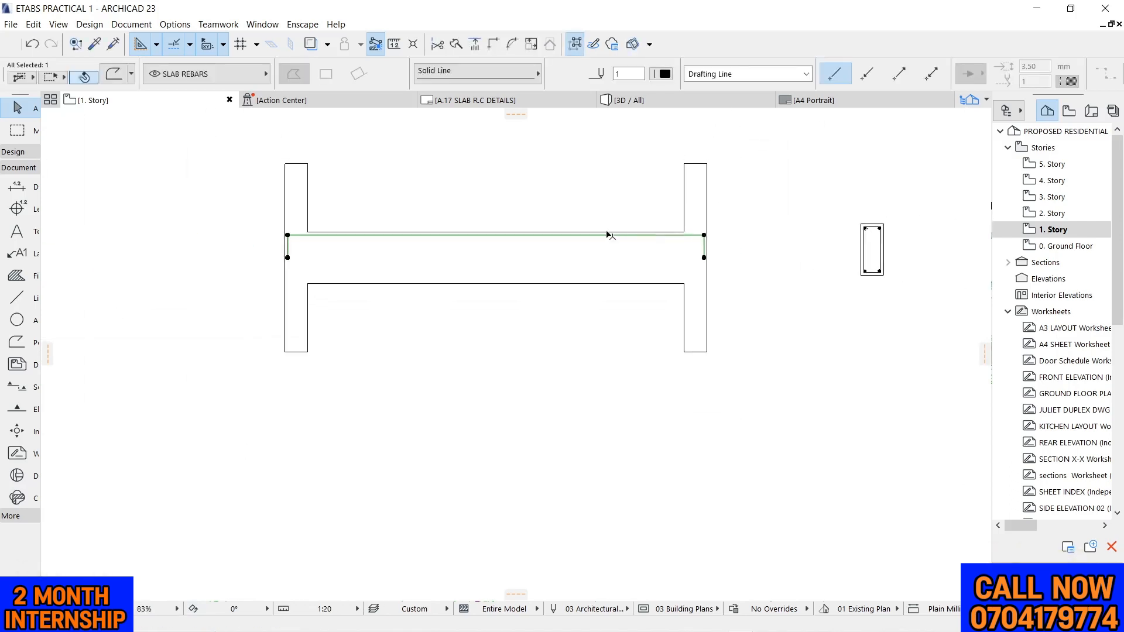
left_click(703, 236)
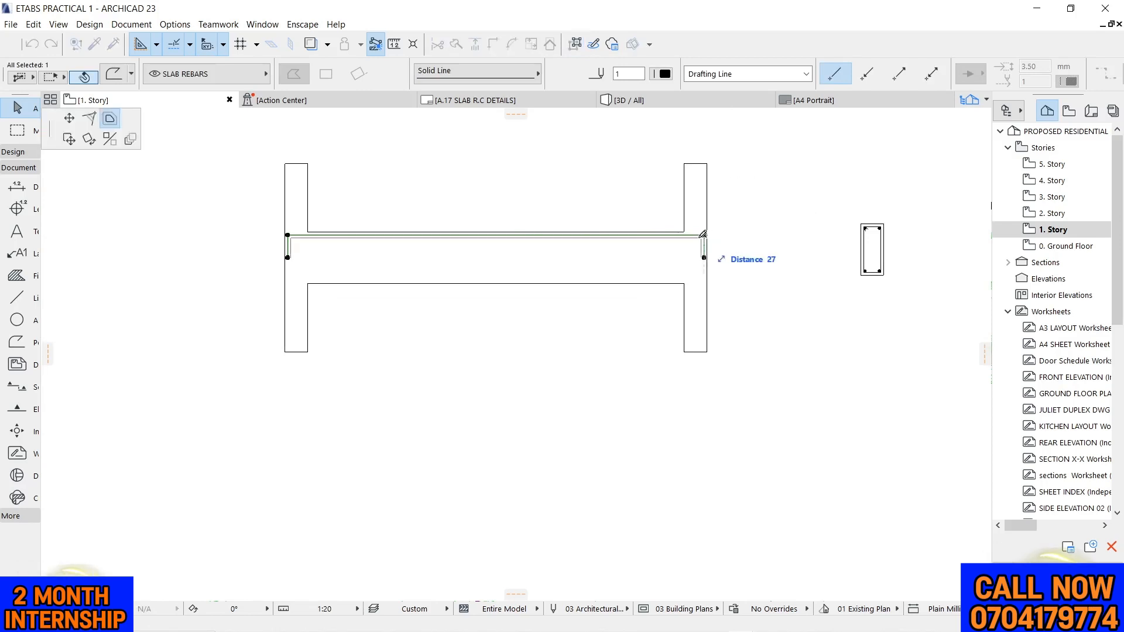
left_click(701, 238)
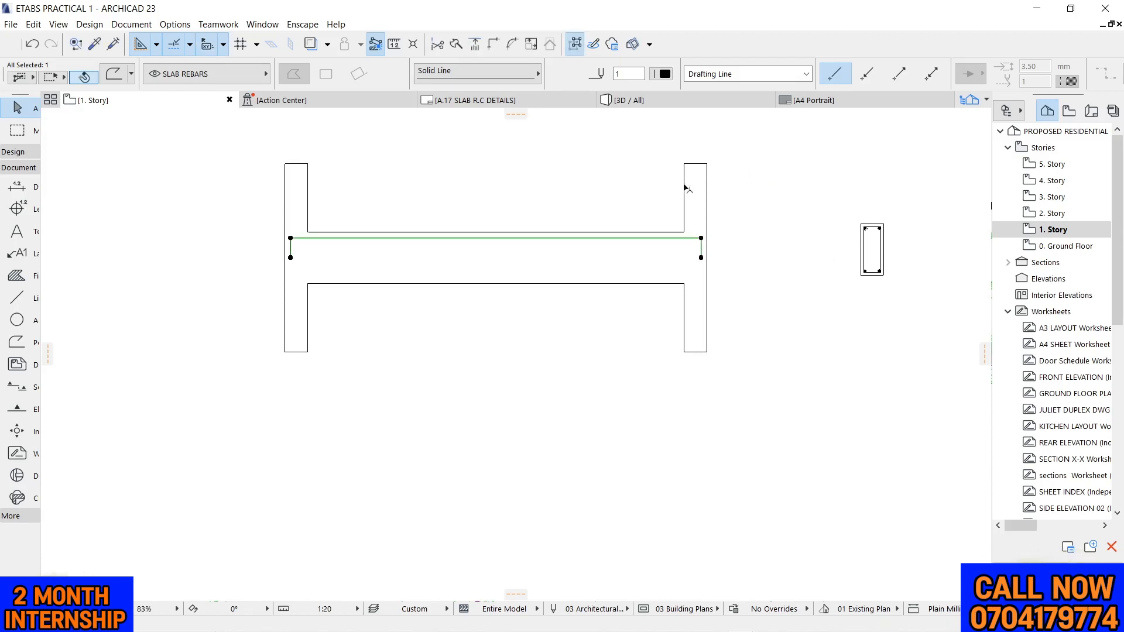
scroll(566, 160, "down", 1)
left_click(566, 159)
Mirror a copy of the top bar polyline about the beam's horizontal mid-depth line to form the bottom bar
scroll(453, 221, "up", 3)
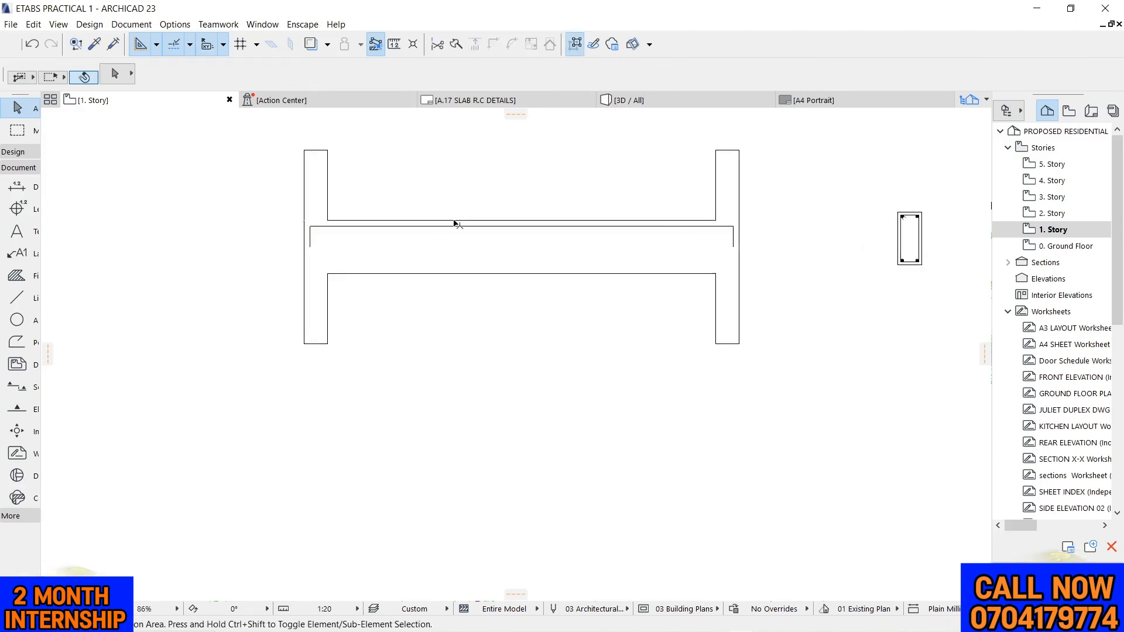
scroll(430, 223, "up", 2)
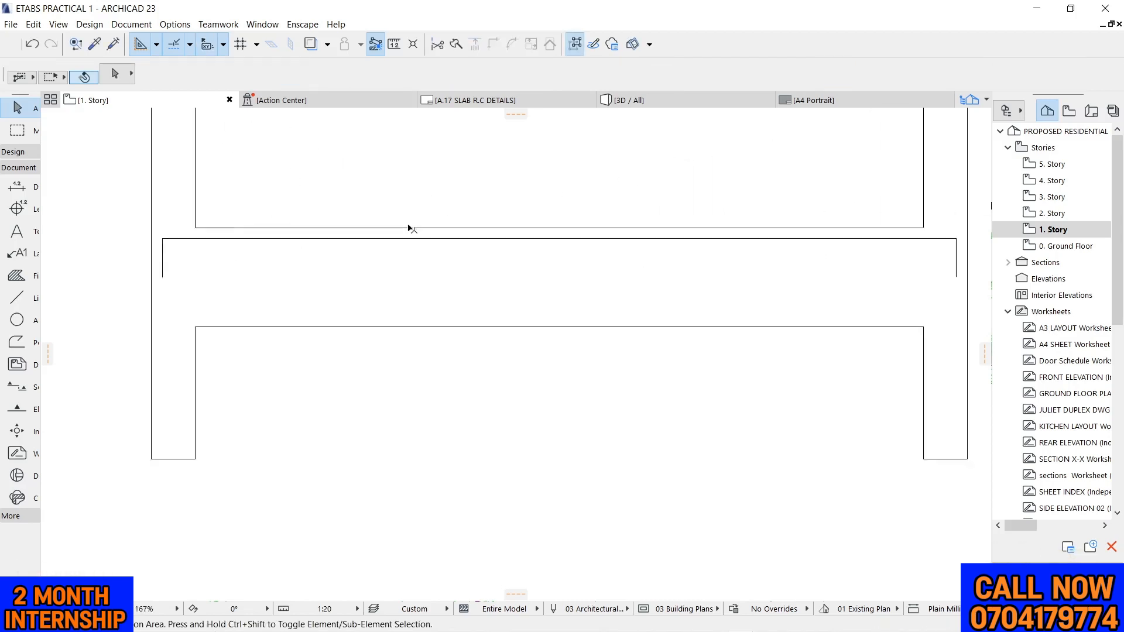
left_click(404, 240)
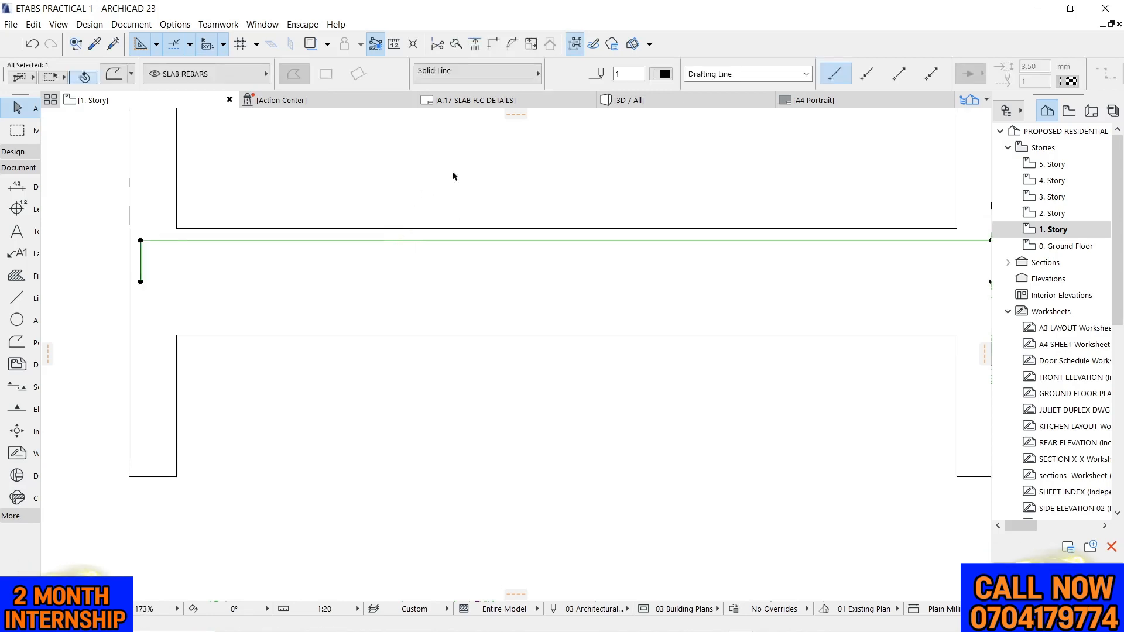
scroll(454, 176, "down", 2)
scroll(585, 249, "down", 1)
scroll(913, 222, "up", 1)
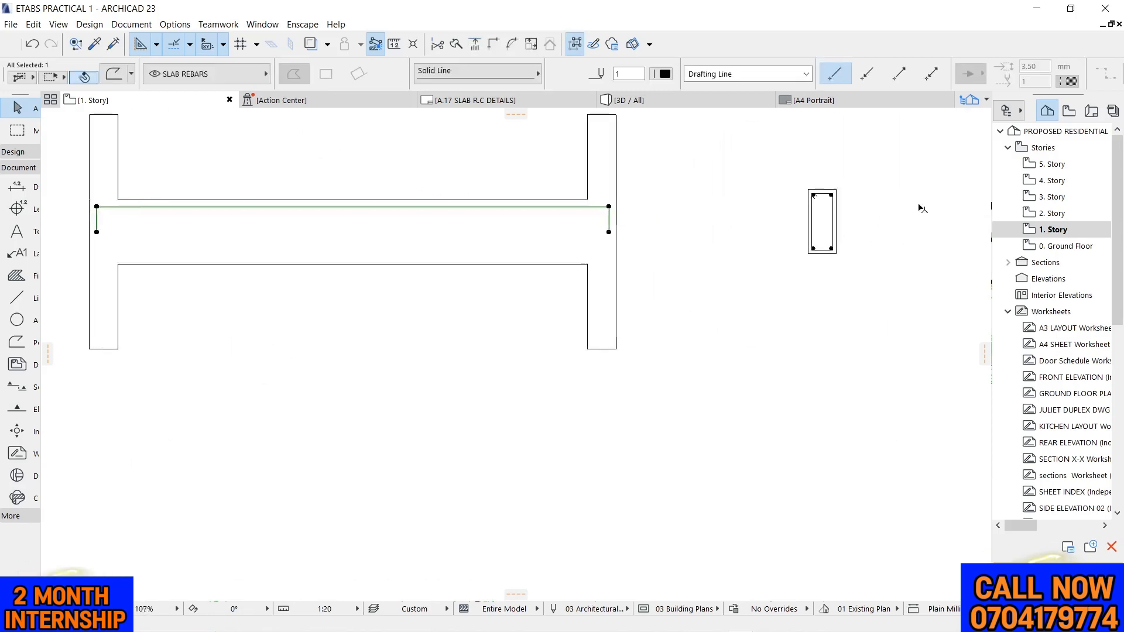
scroll(836, 205, "up", 3)
scroll(836, 183, "down", 1)
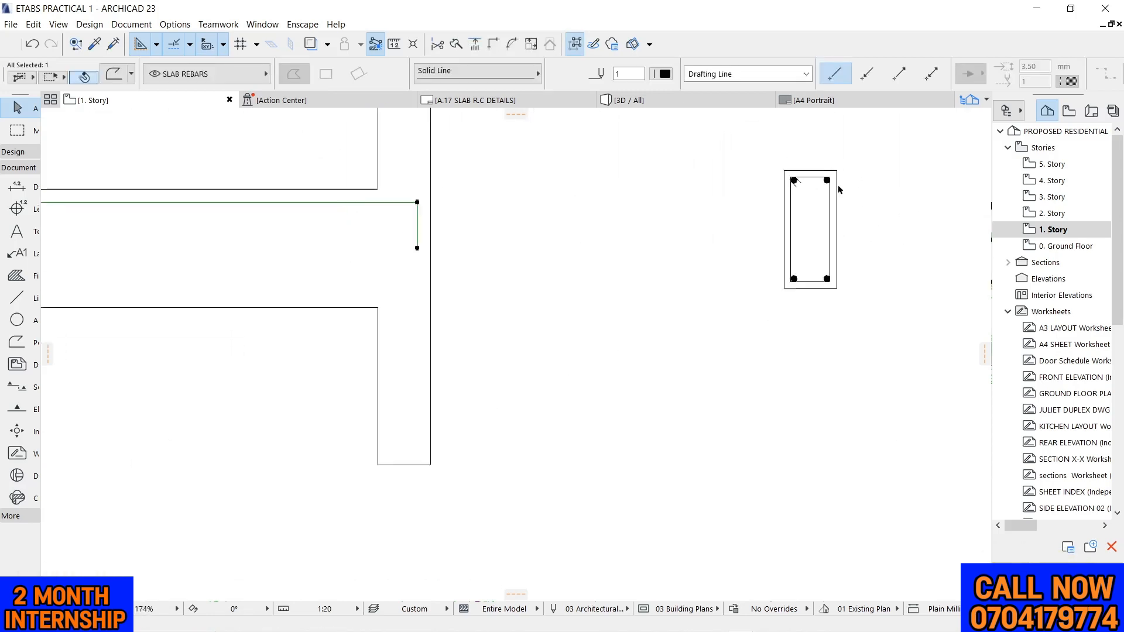
scroll(306, 195, "down", 2)
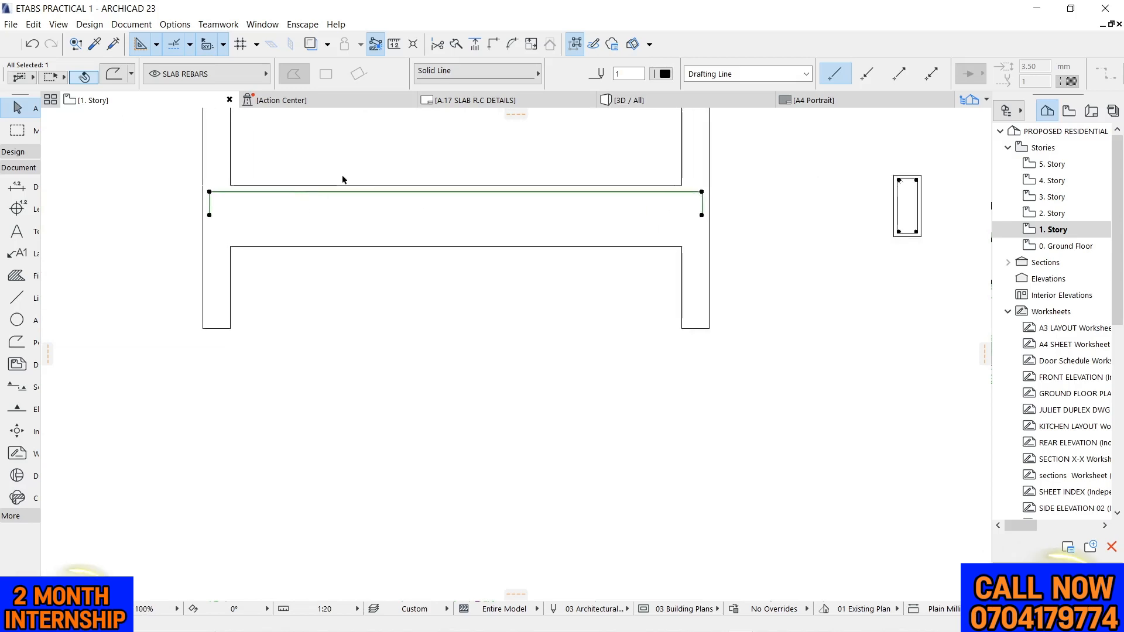
key("ctrl+alt+m")
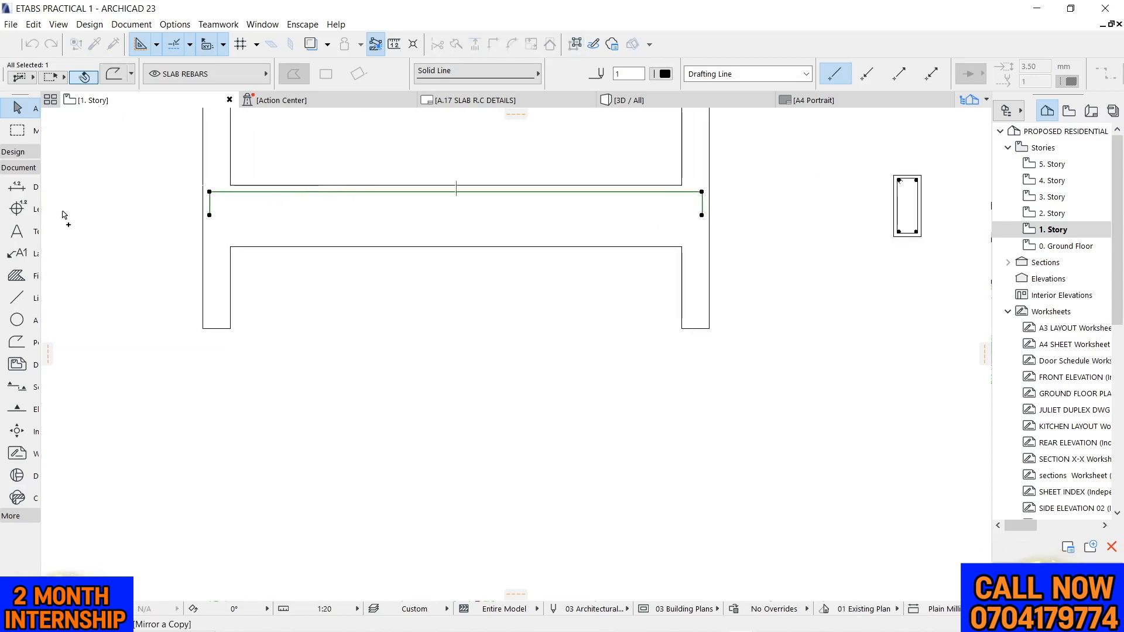
scroll(170, 228, "up", 3)
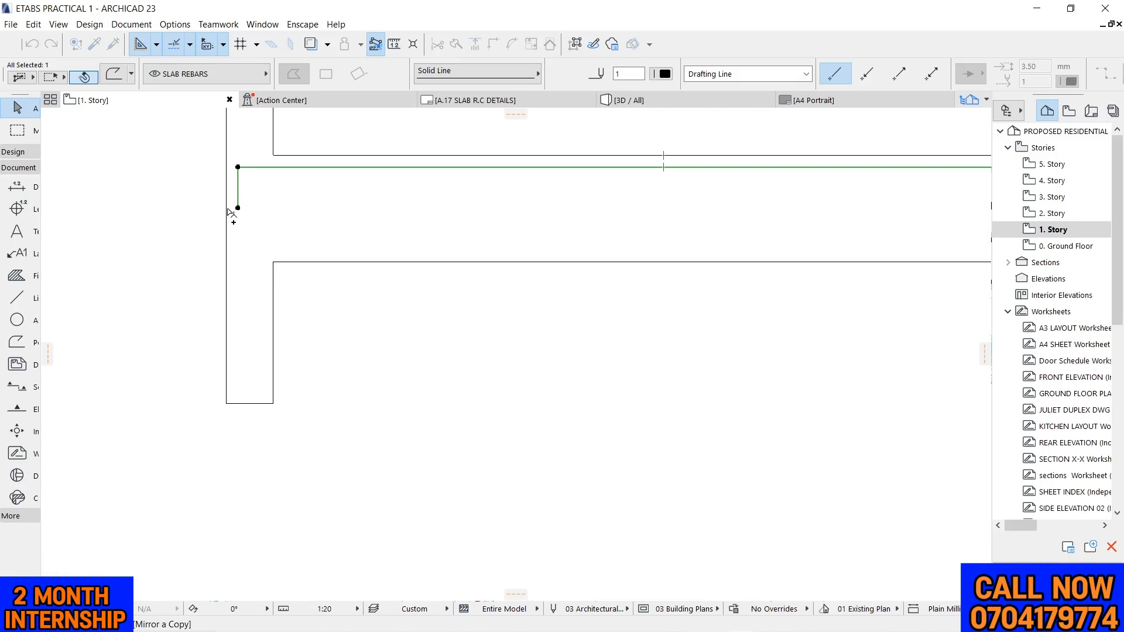
left_click(231, 210)
left_click(351, 218)
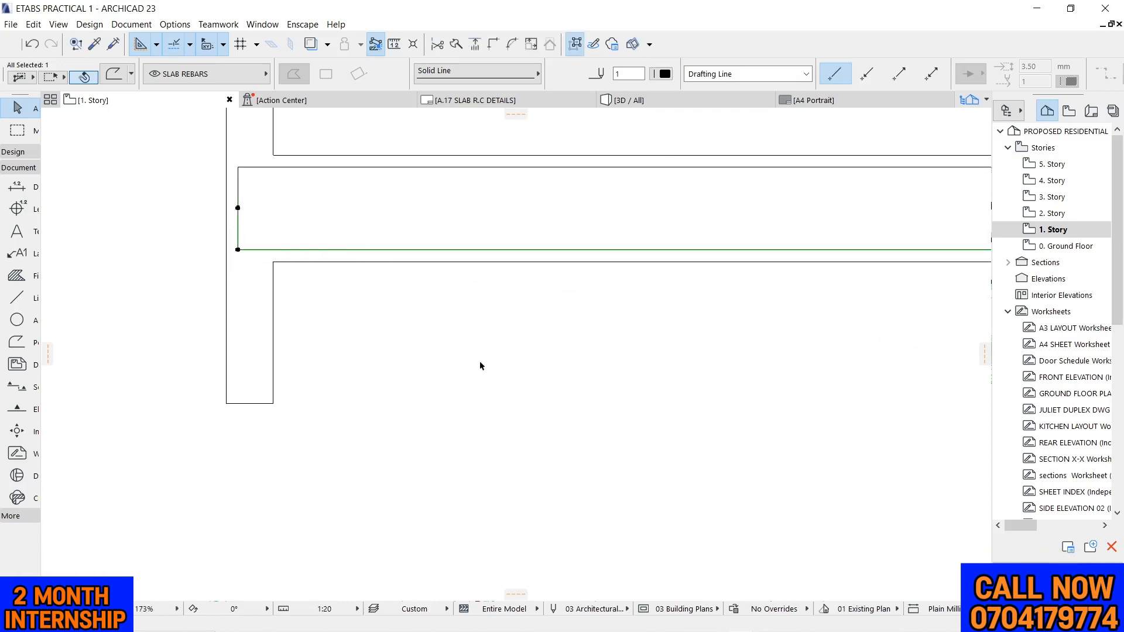
scroll(312, 298, "down", 3)
scroll(314, 298, "down", 1)
scroll(631, 290, "up", 8)
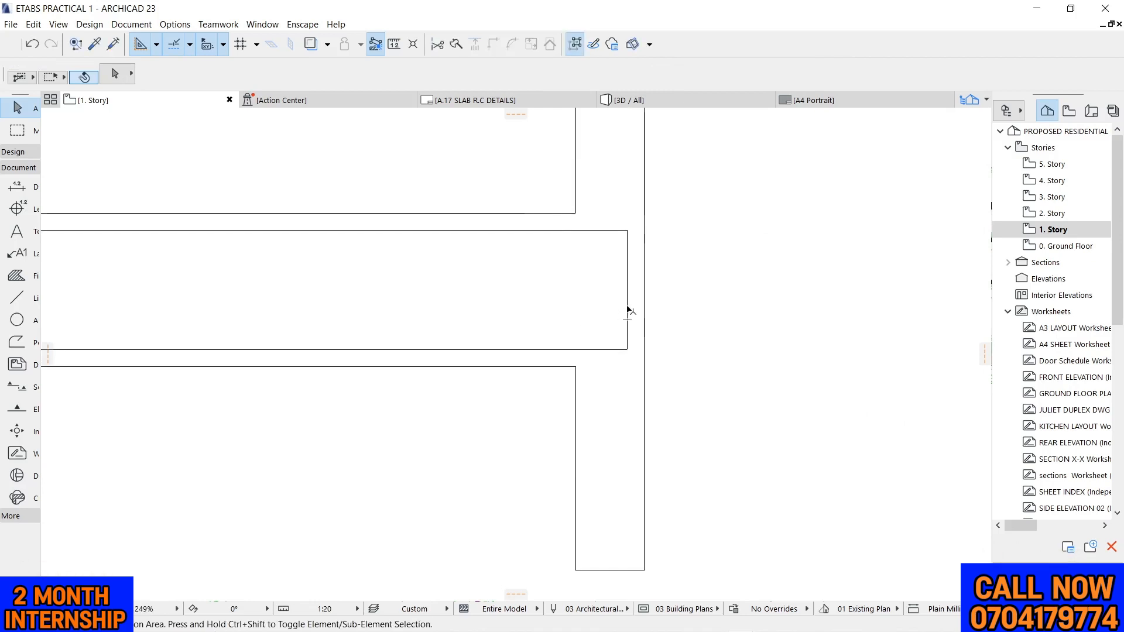
Offset the bottom bar's vertical end legs inward by about 22 mm at both columns so they clear the top bar's legs
left_click(627, 308)
left_click(627, 306)
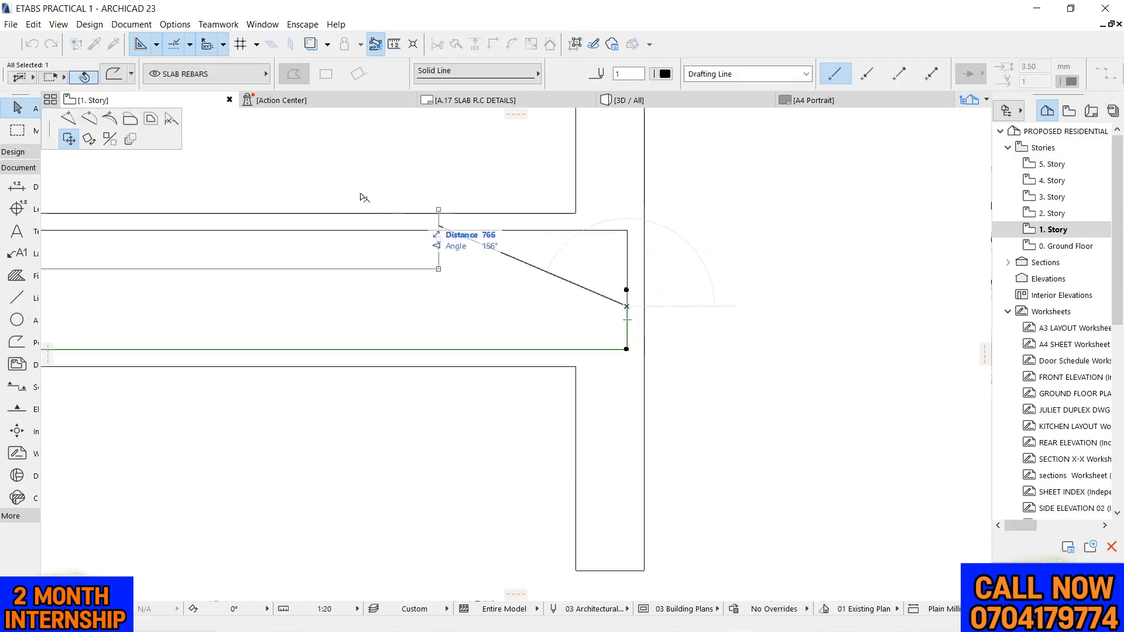
left_click(130, 119)
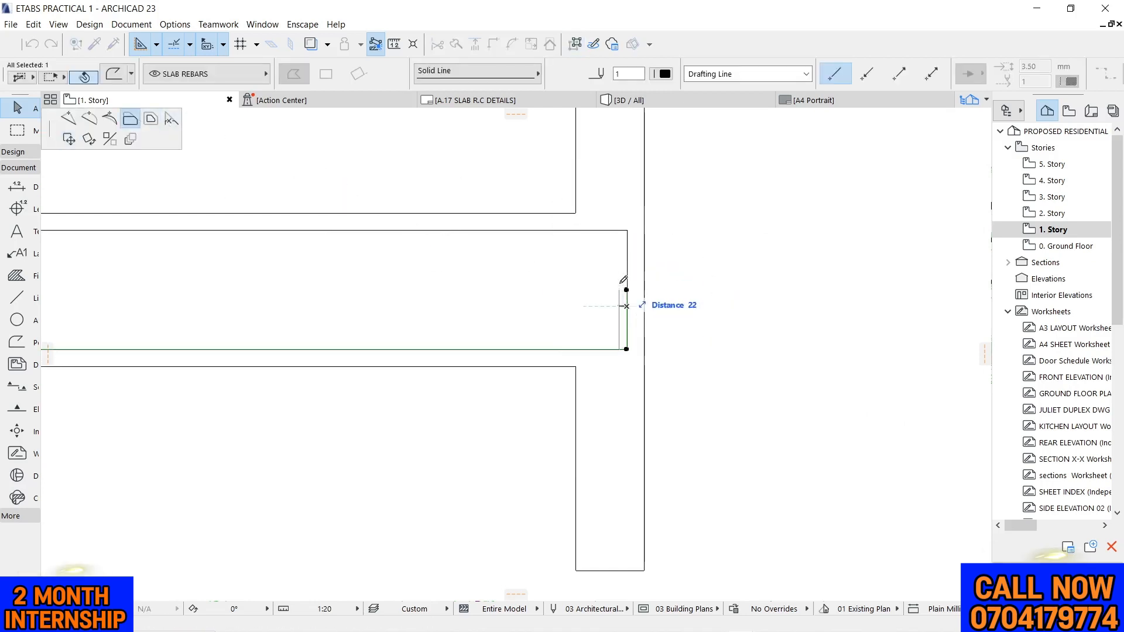
left_click(618, 292)
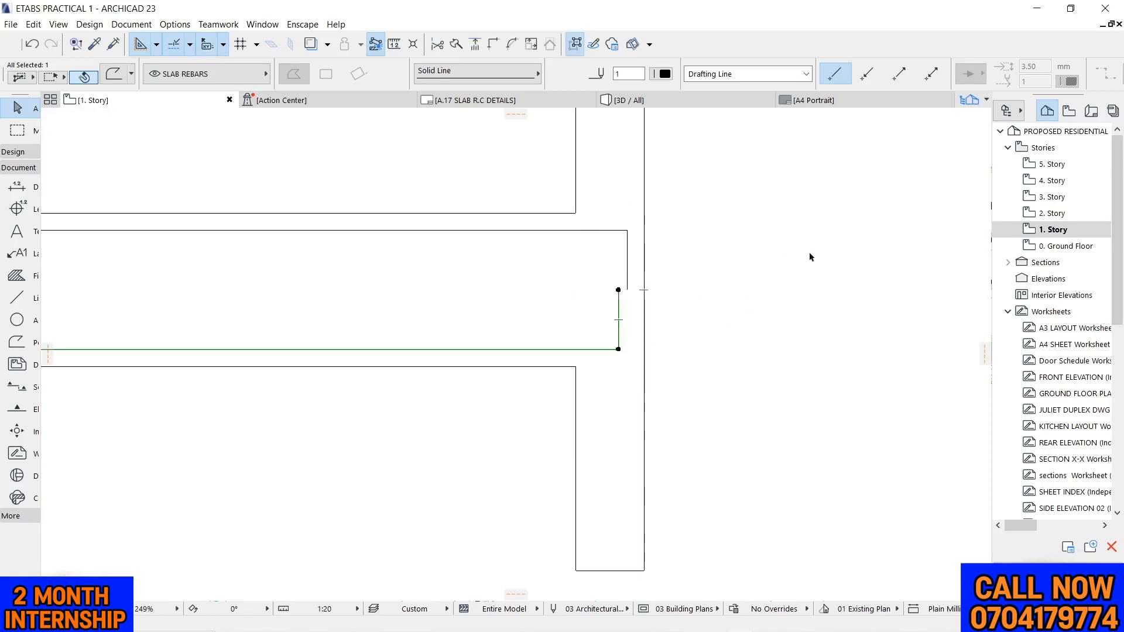
scroll(577, 254, "down", 5)
scroll(389, 253, "up", 5)
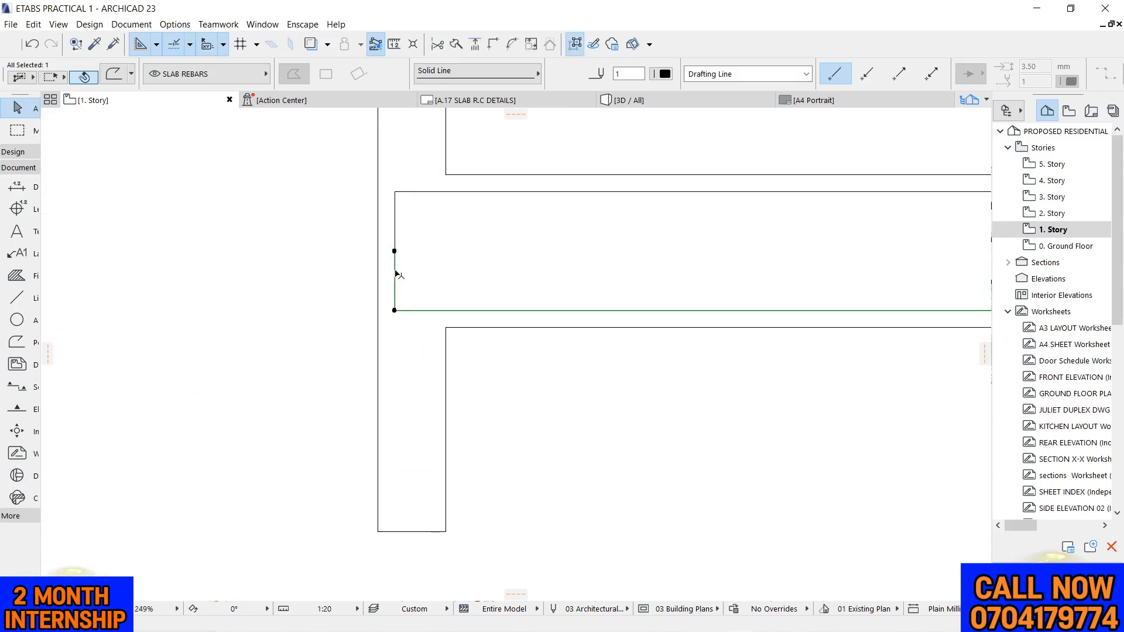
left_click(396, 275)
left_click(402, 258)
key("Escape")
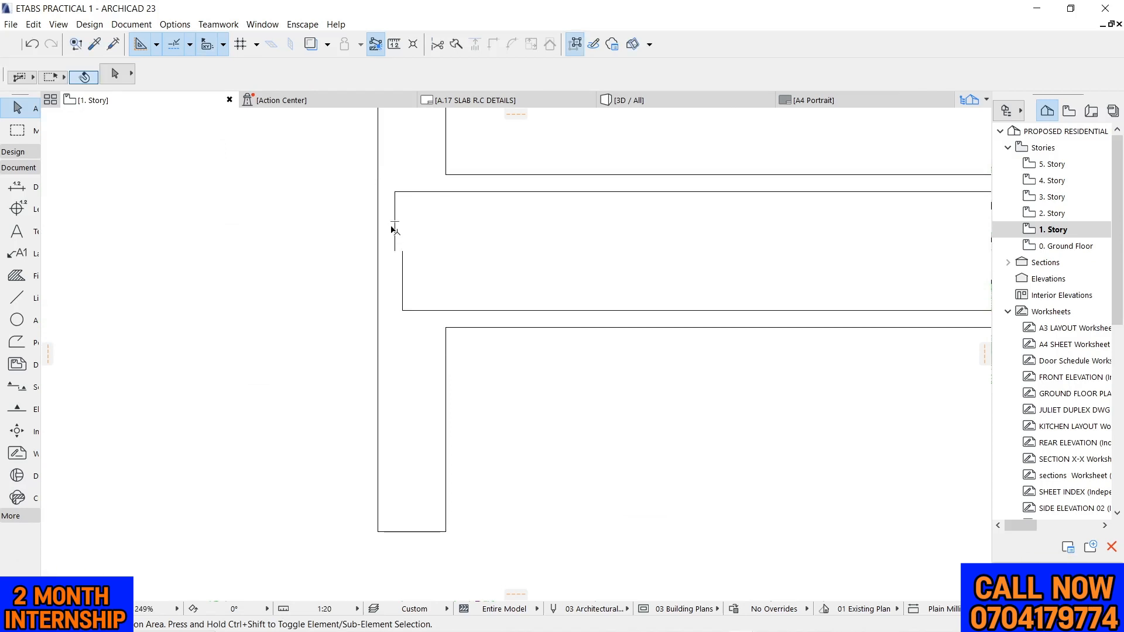
Stretch the top bar's leg downward and the bottom bar's leg upward at the left column so they overlap past mid-depth
left_click(395, 230)
left_click(395, 252)
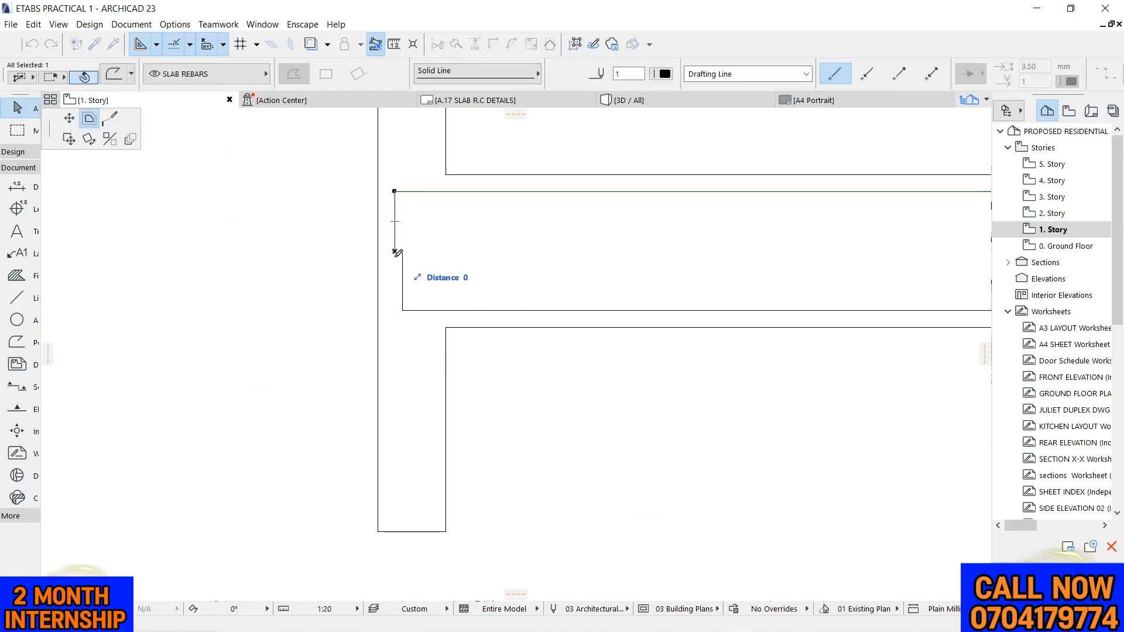
left_click(70, 118)
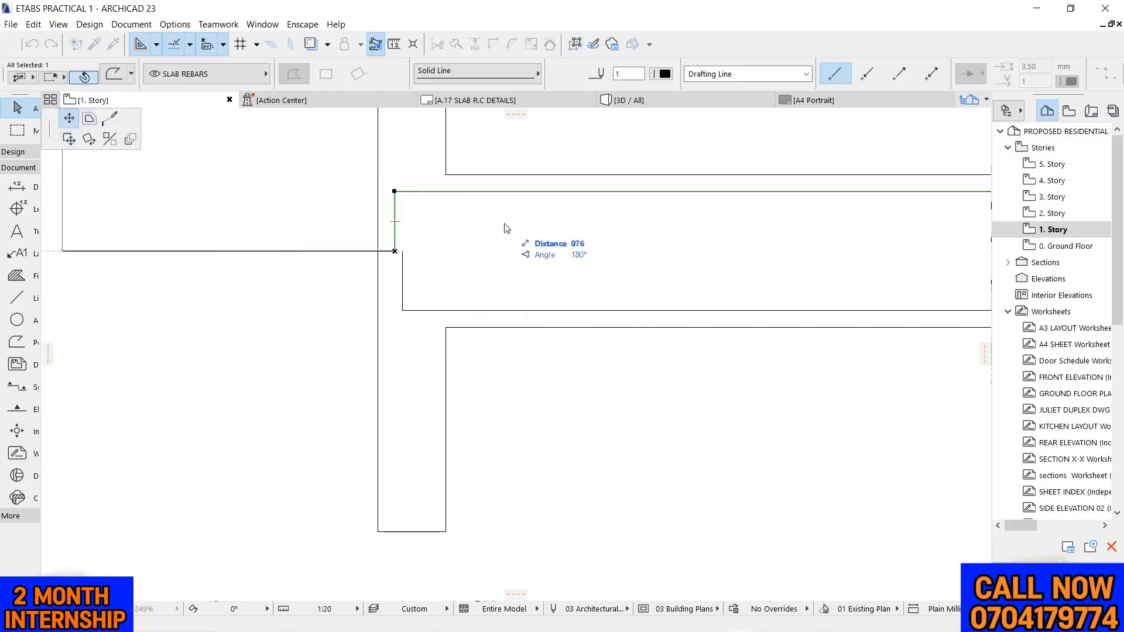
left_click(395, 280)
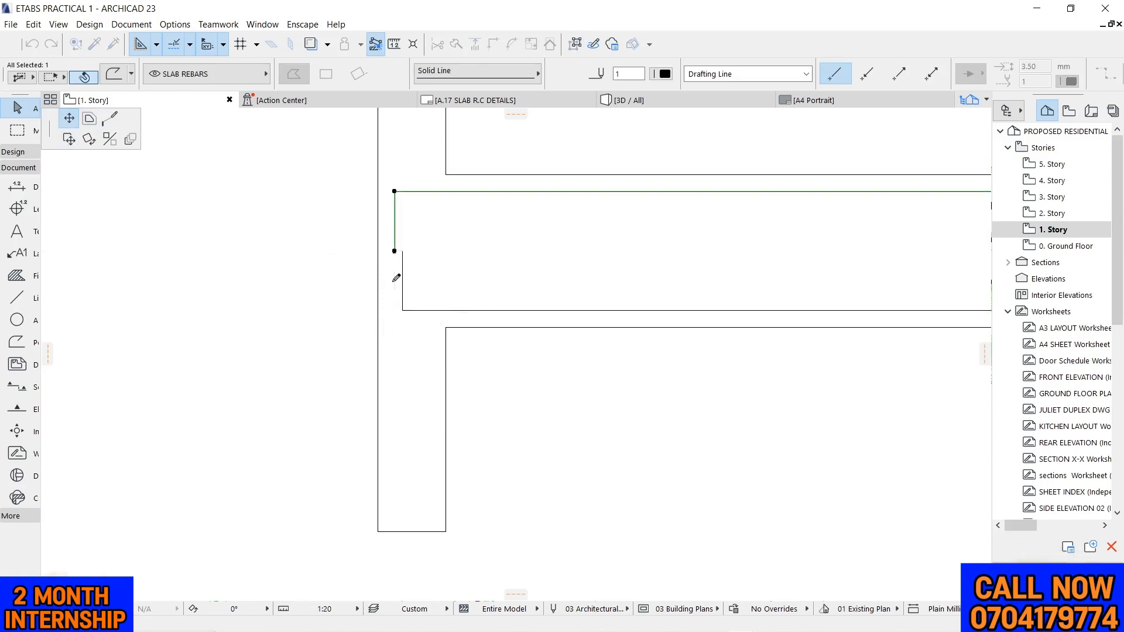
left_click(403, 253)
left_click(402, 251)
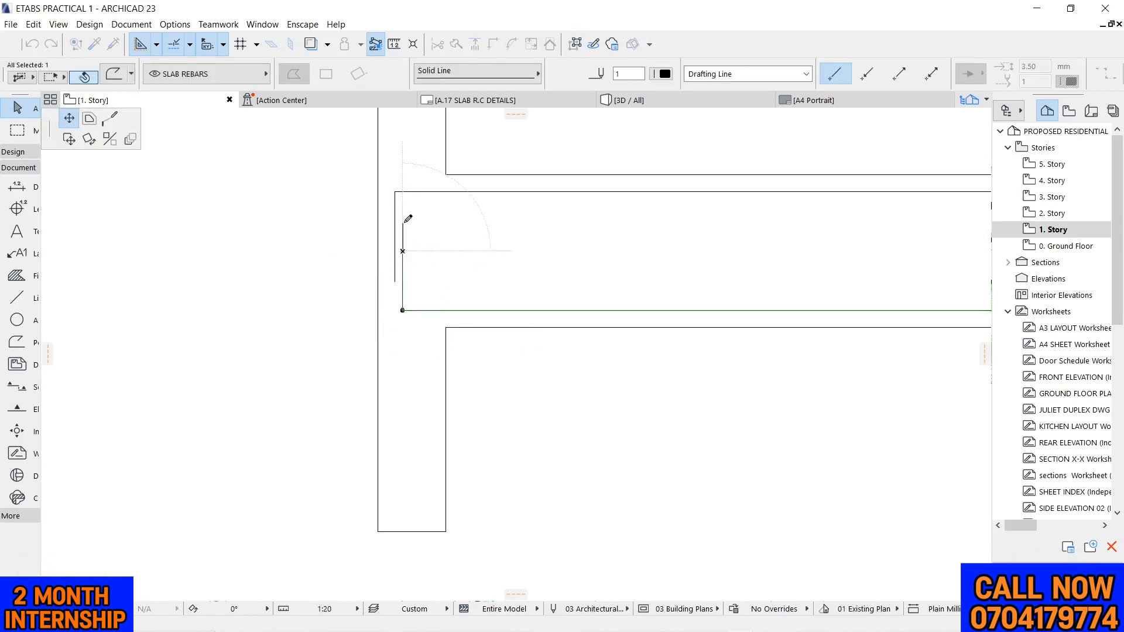
left_click(404, 225)
left_click(289, 244)
Lengthen the bottom bar's leg upward and the top bar's leg downward at the right column to match the left overlap
scroll(288, 244, "down", 8)
scroll(732, 245, "up", 1)
scroll(831, 252, "up", 8)
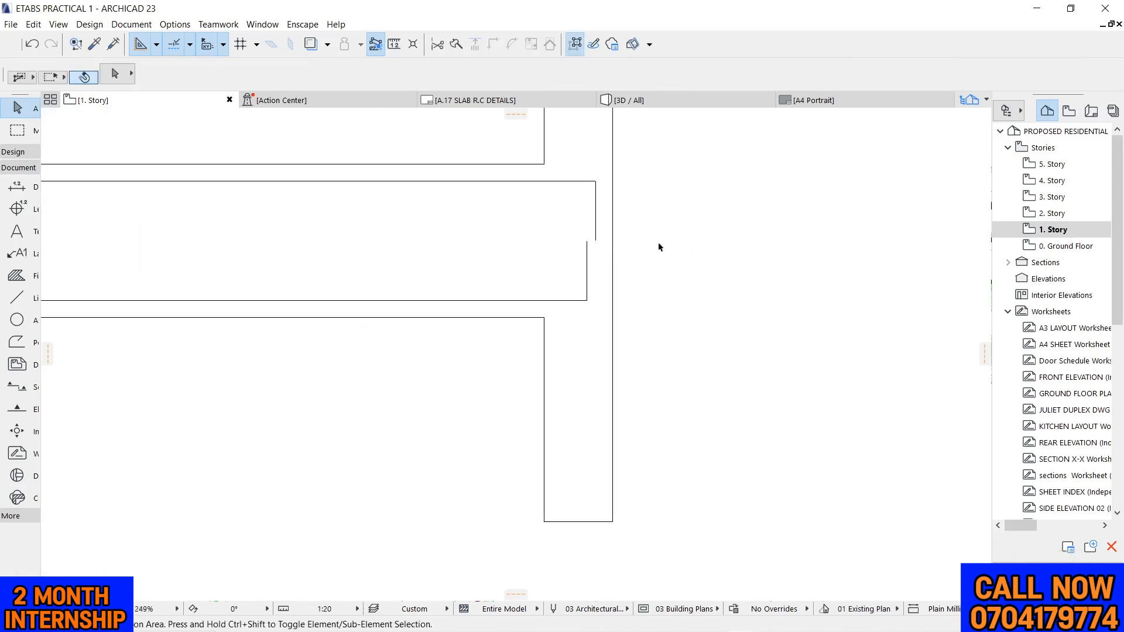
left_click(587, 241)
left_click(587, 241)
left_click(587, 212)
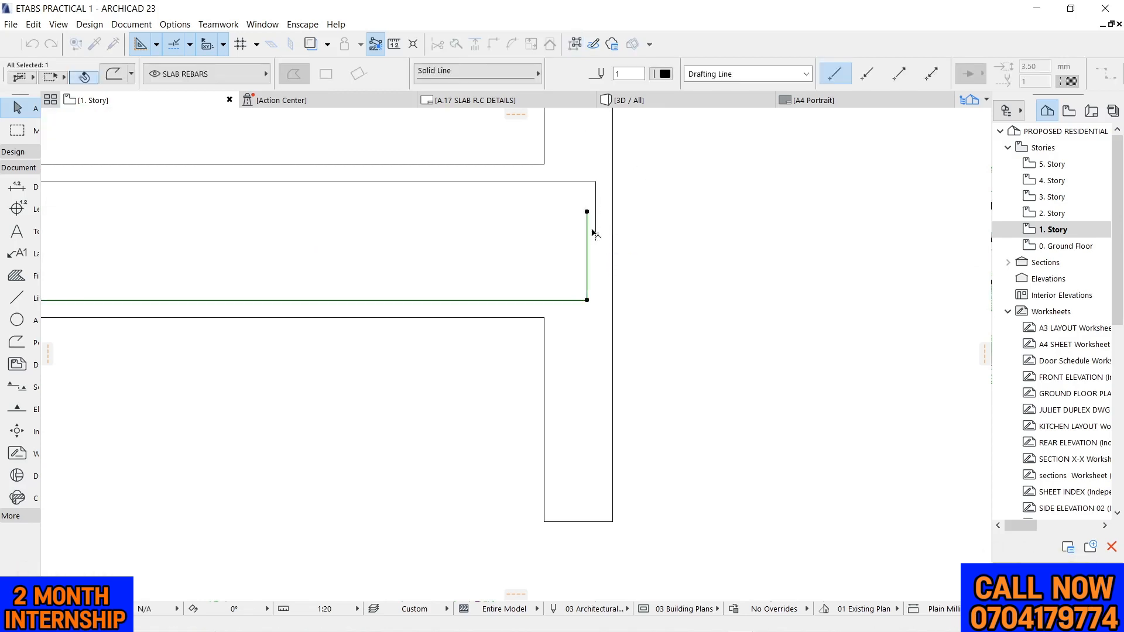
left_click(595, 241)
left_click(595, 240)
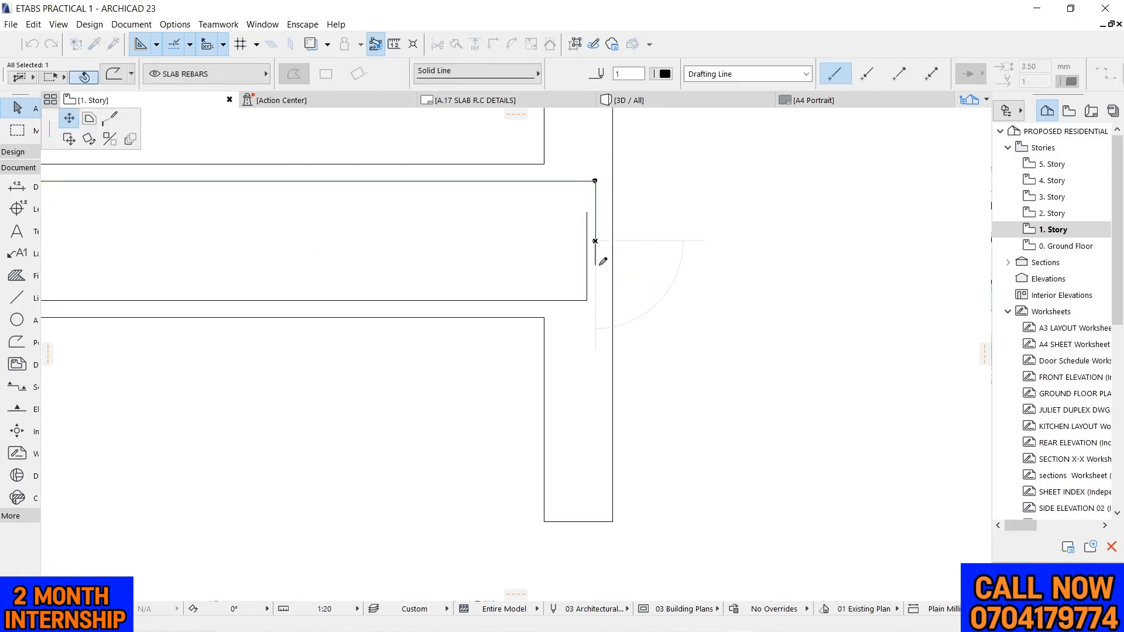
left_click(598, 265)
scroll(607, 217, "down", 3)
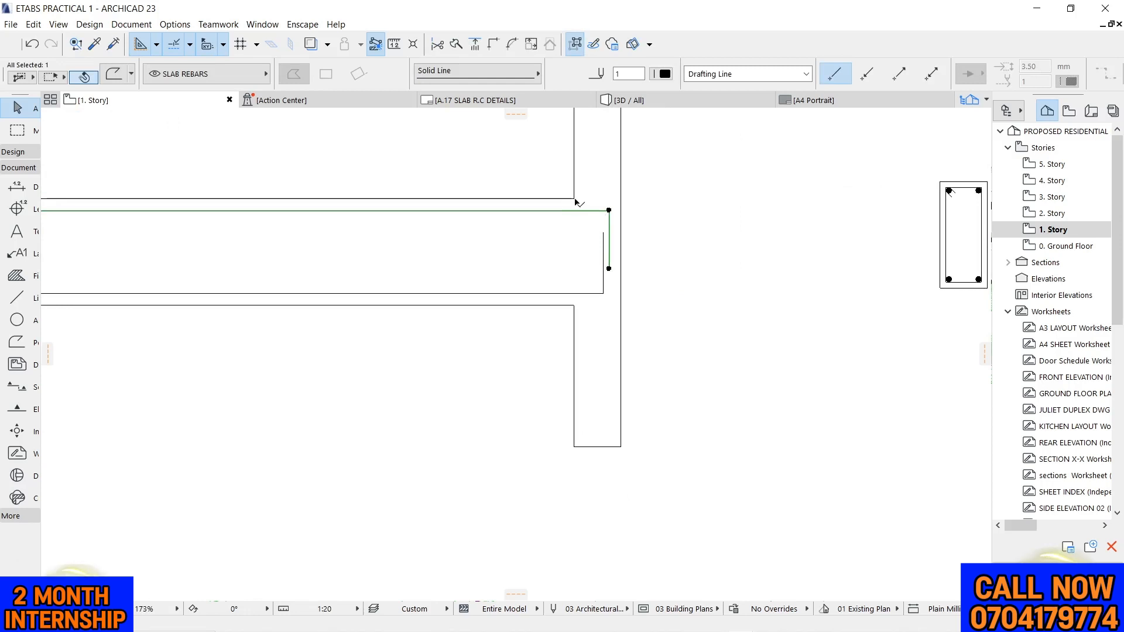
scroll(731, 230, "down", 5)
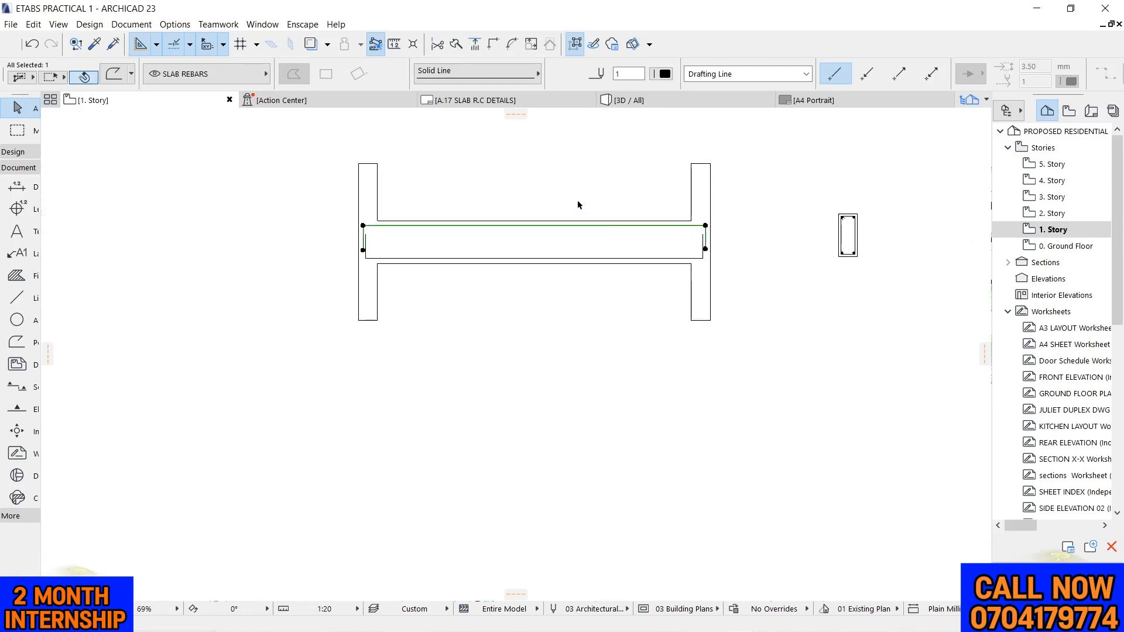
scroll(444, 243, "up", 4)
key("Escape")
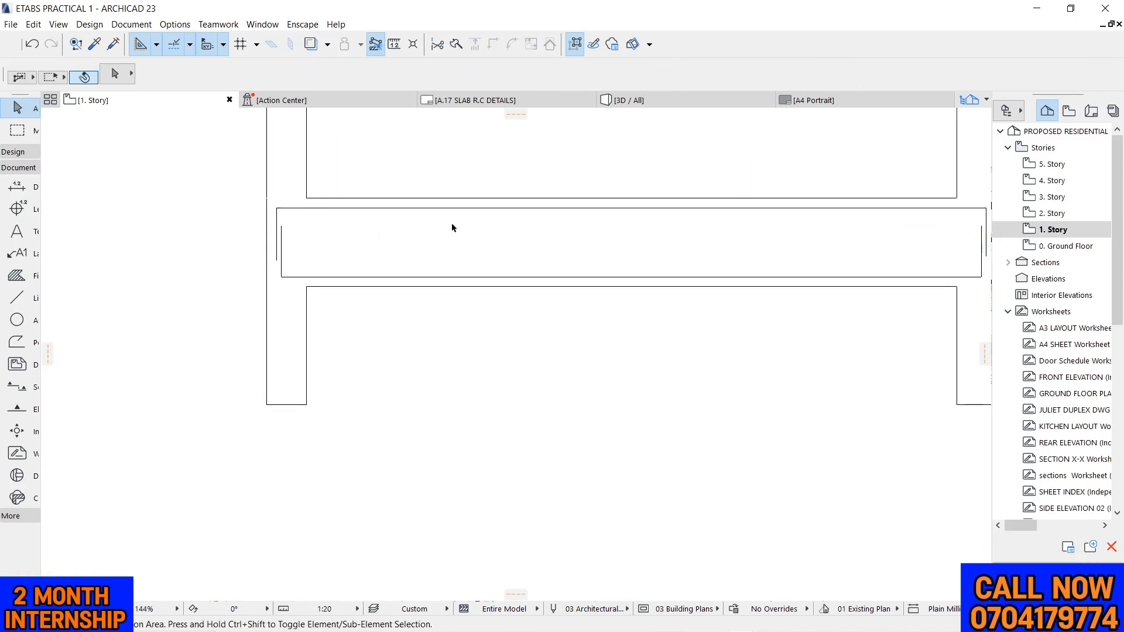
scroll(381, 227, "down", 5)
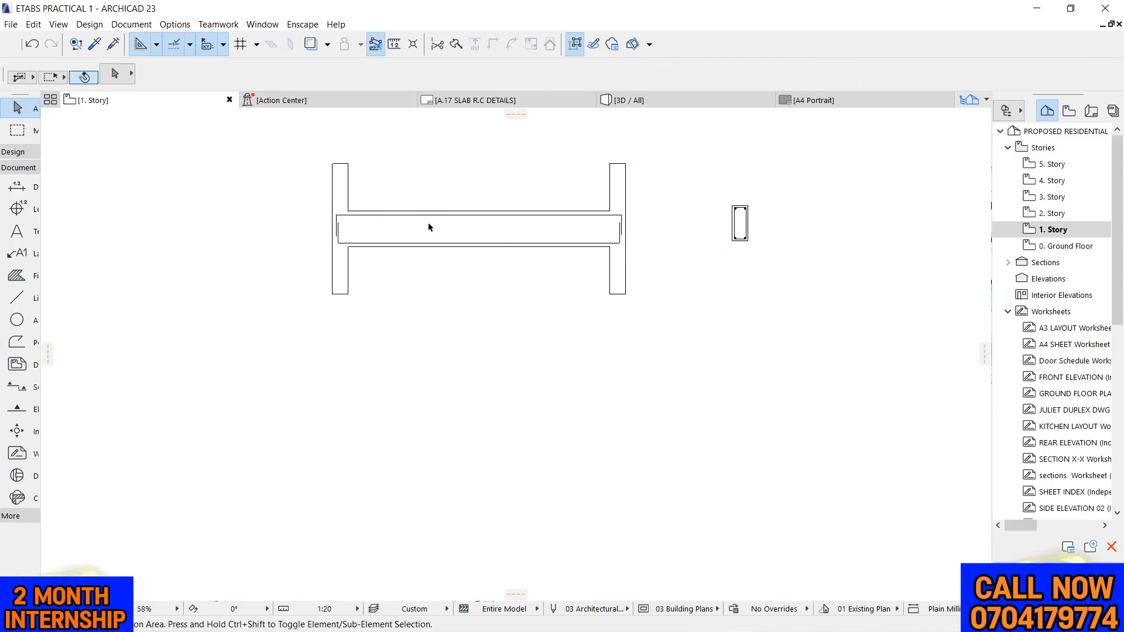
scroll(428, 227, "up", 5)
scroll(468, 225, "down", 5)
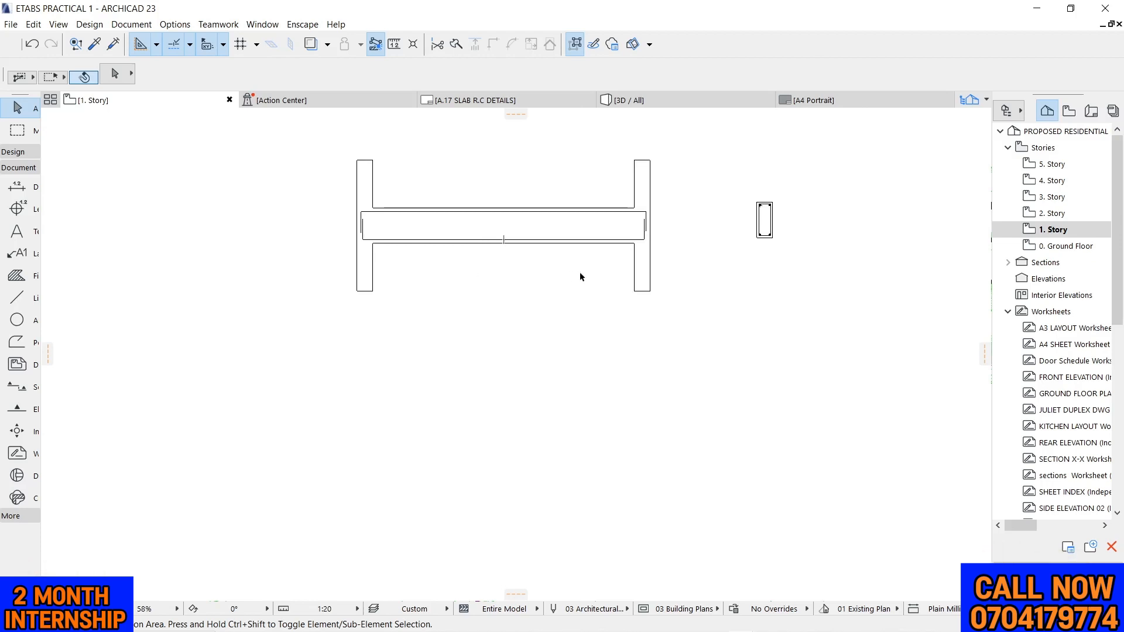
scroll(579, 275, "down", 1)
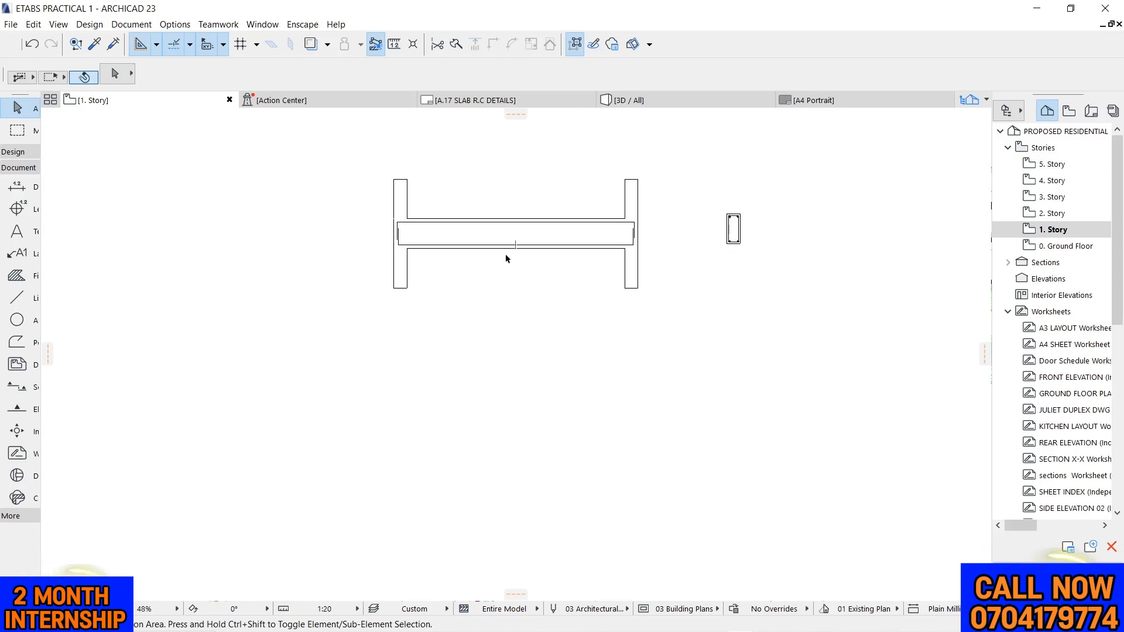
scroll(523, 257, "up", 2)
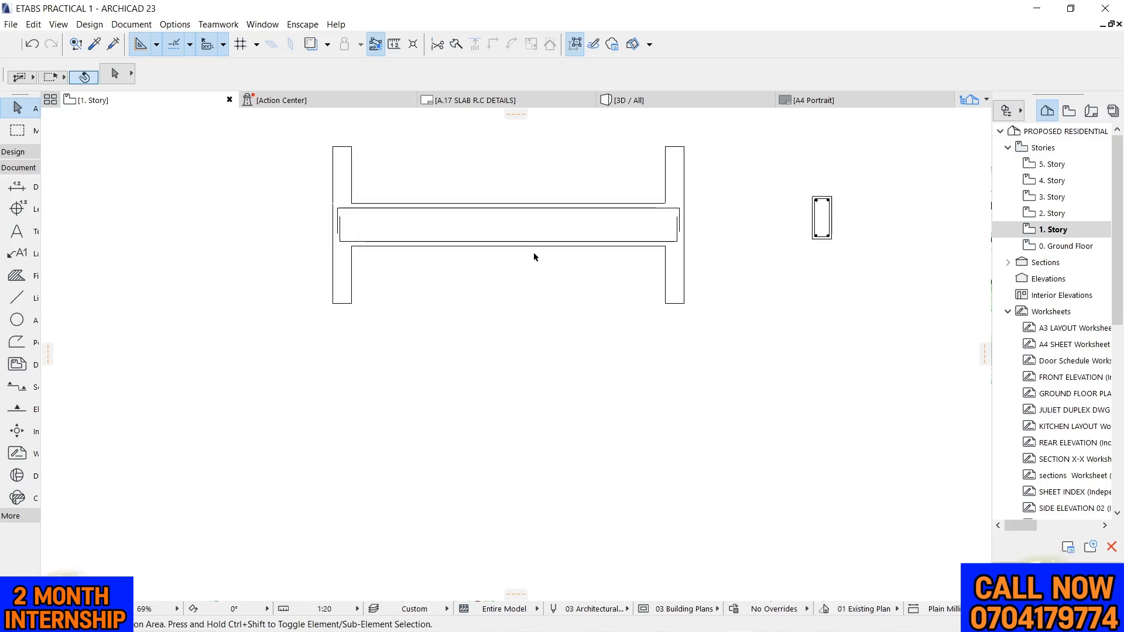
scroll(419, 275, "down", 6)
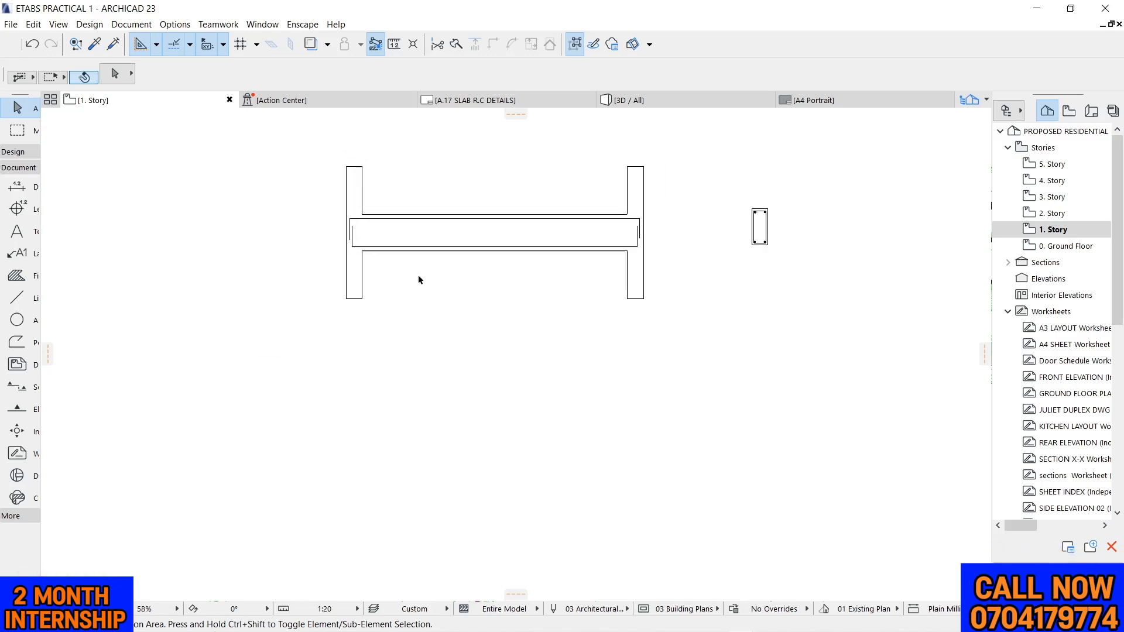
Place a leader label above the beam with its arrow on the left part of the top bar
scroll(283, 257, "up", 8)
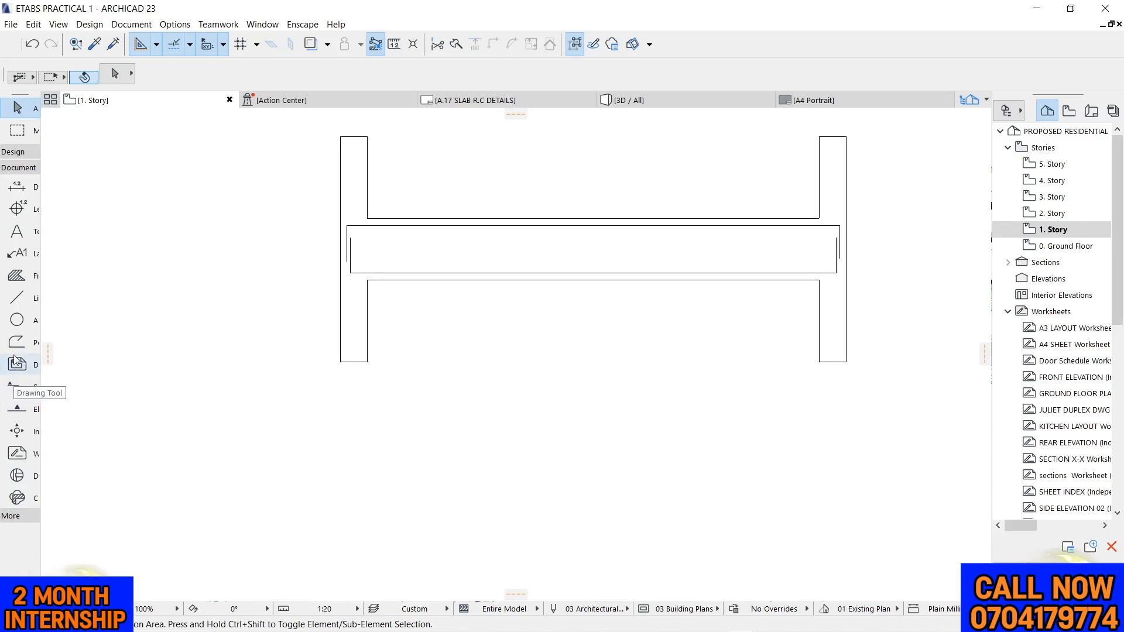
left_click(18, 254)
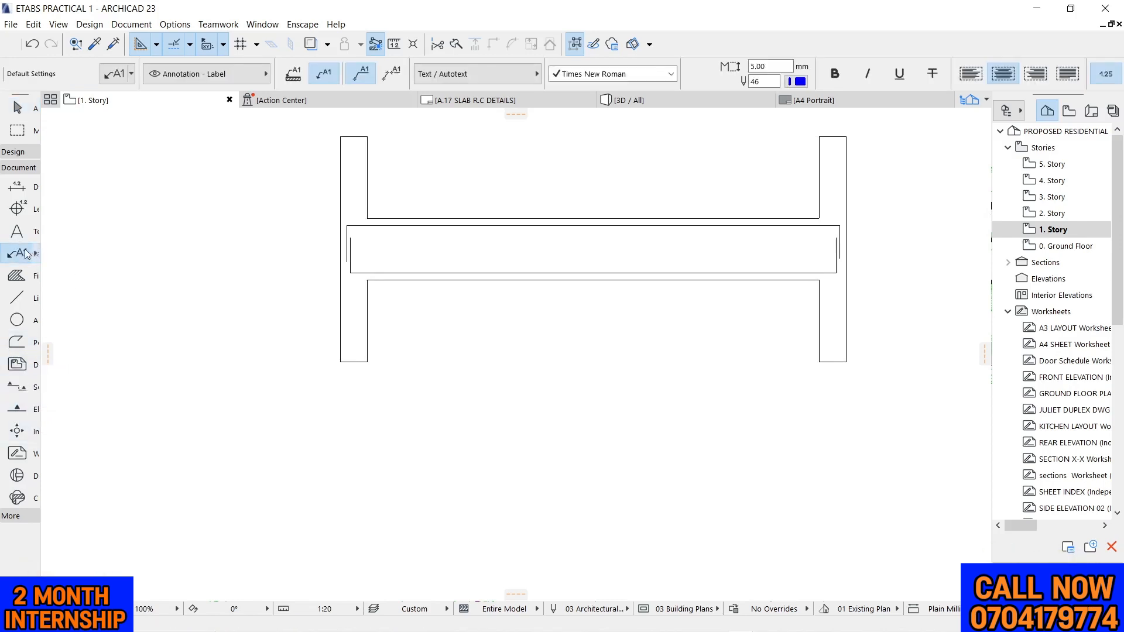
left_click(473, 224)
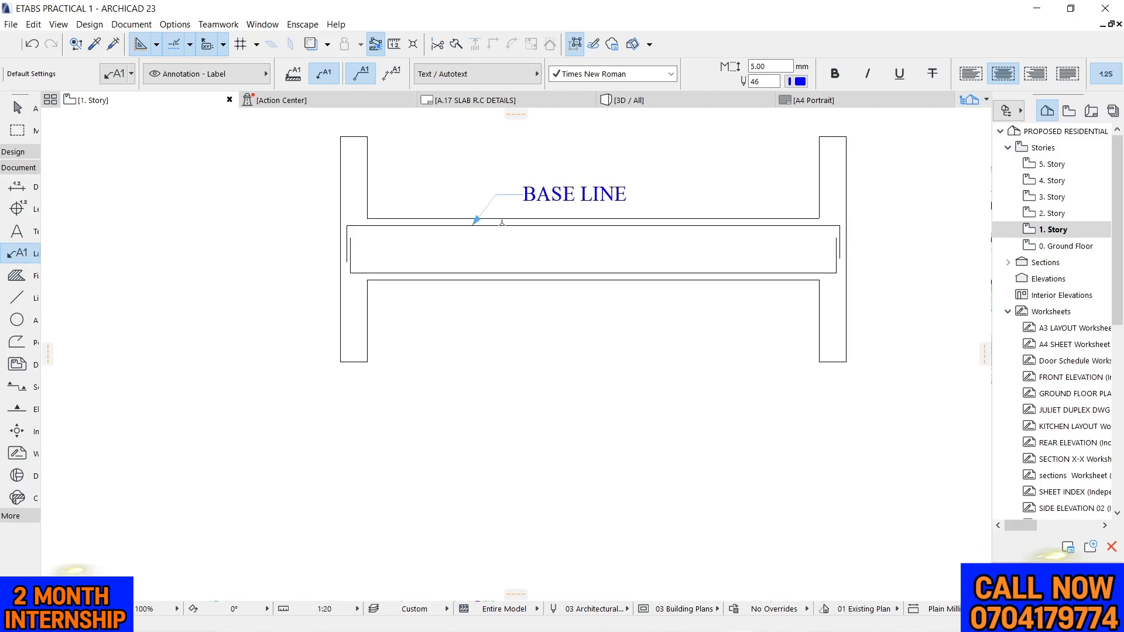
key("Escape")
scroll(505, 219, "up", 4)
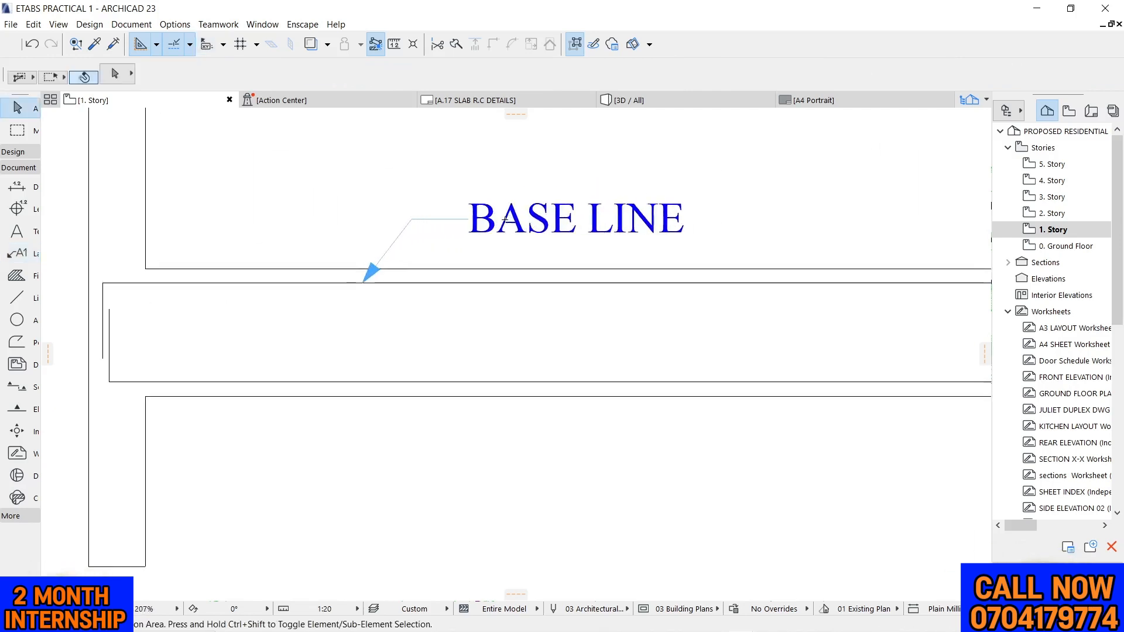
Replace the top bar label's text with 2T12-01
double_click(586, 222)
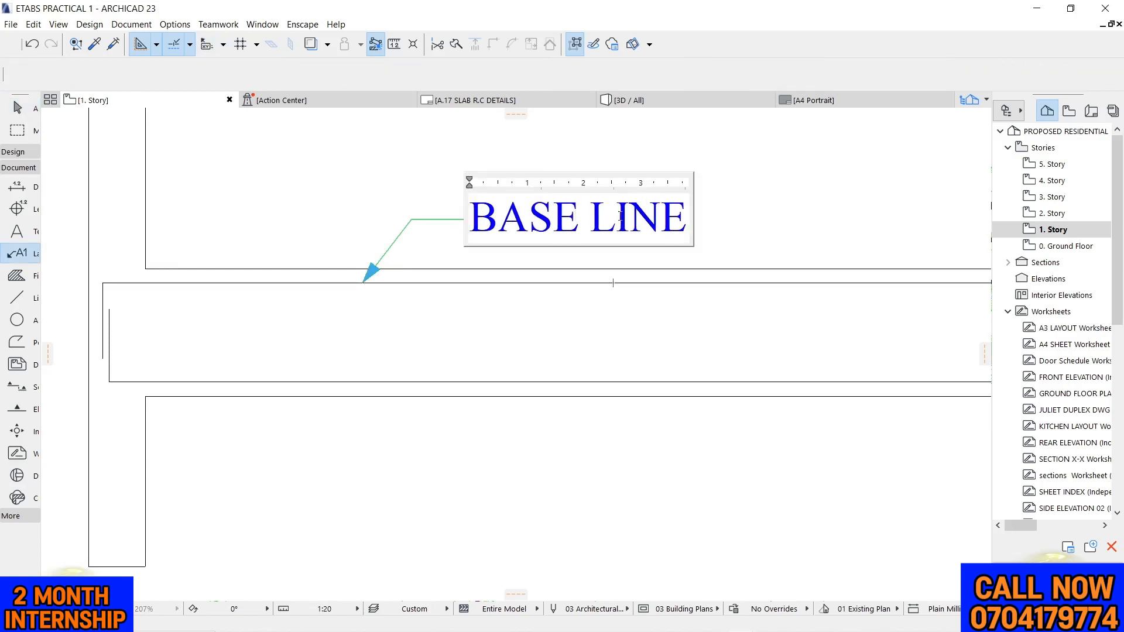
left_click_drag(681, 209, 467, 214)
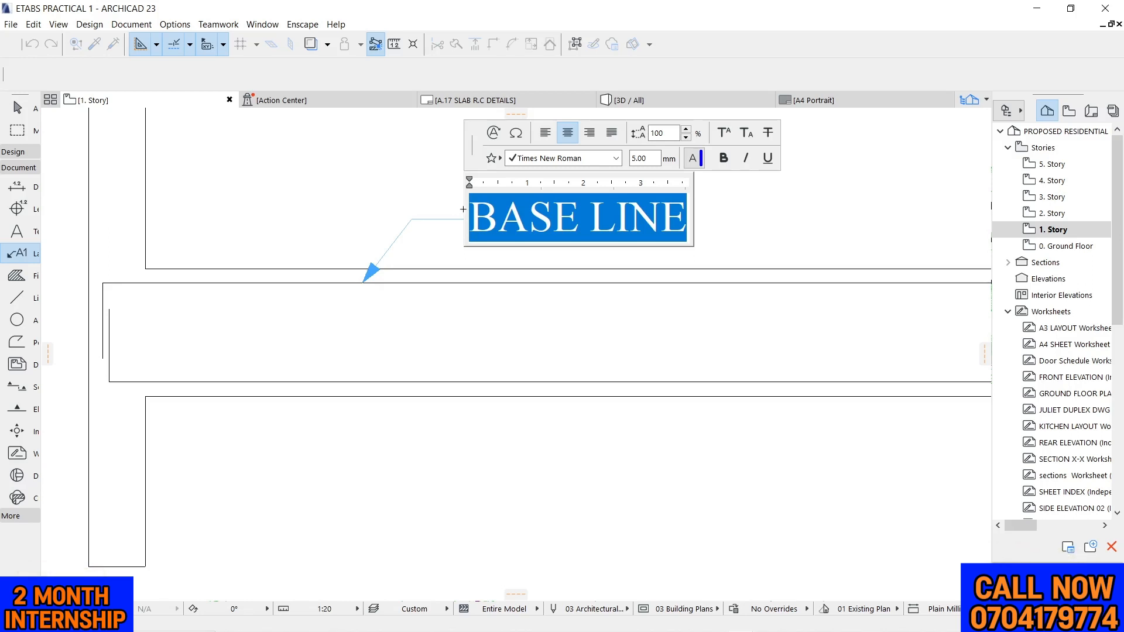
type("2t")
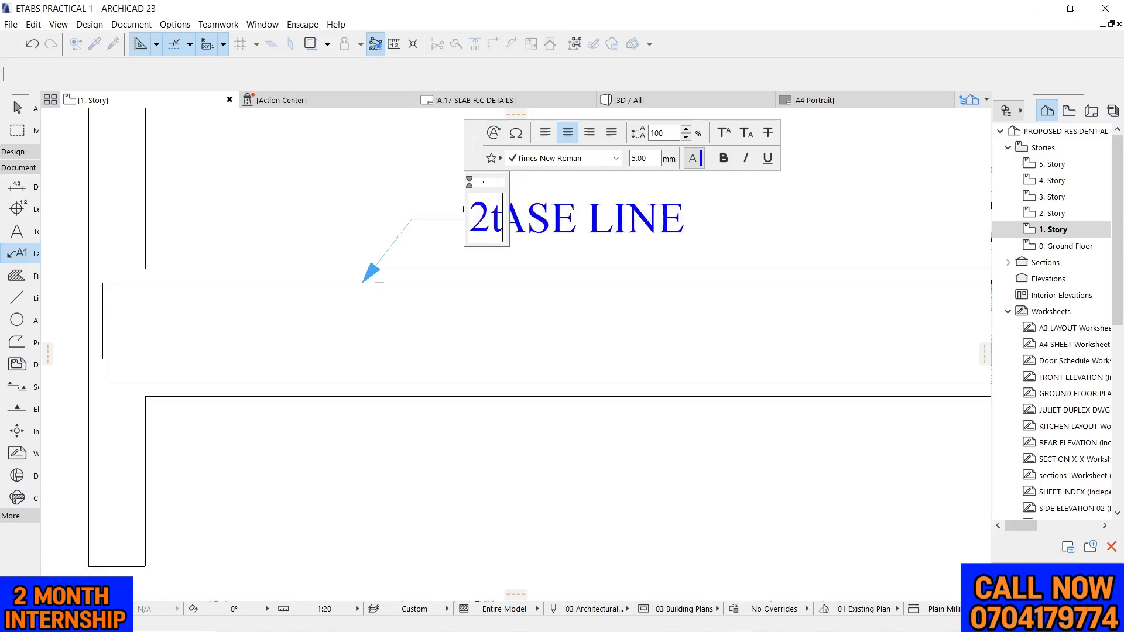
key("BackSpace")
type("T")
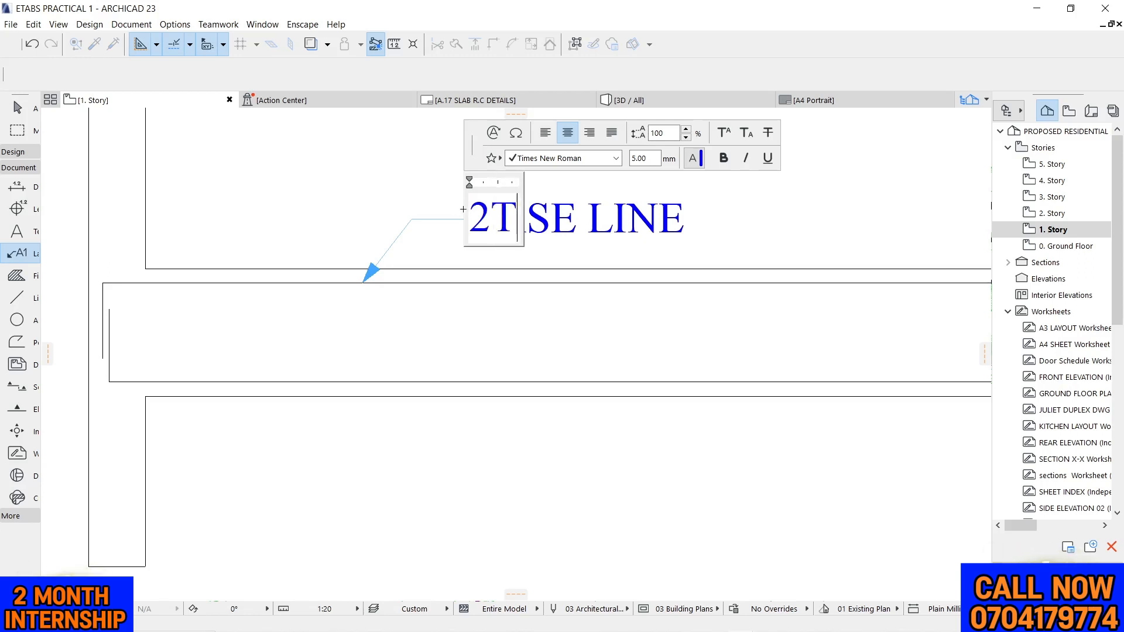
type("12-")
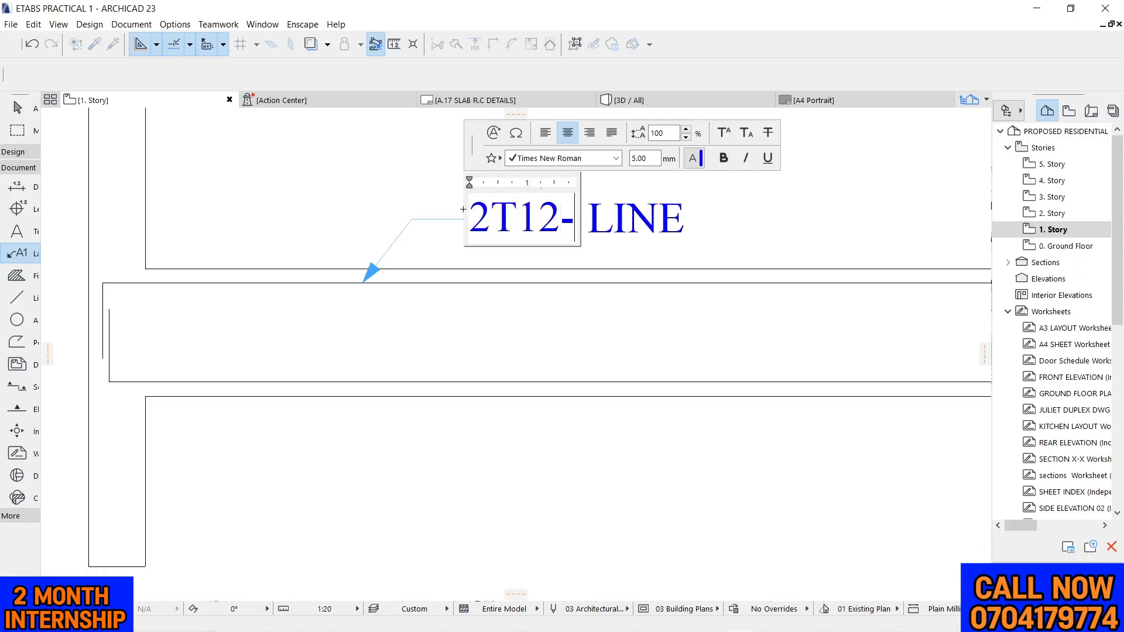
type("01")
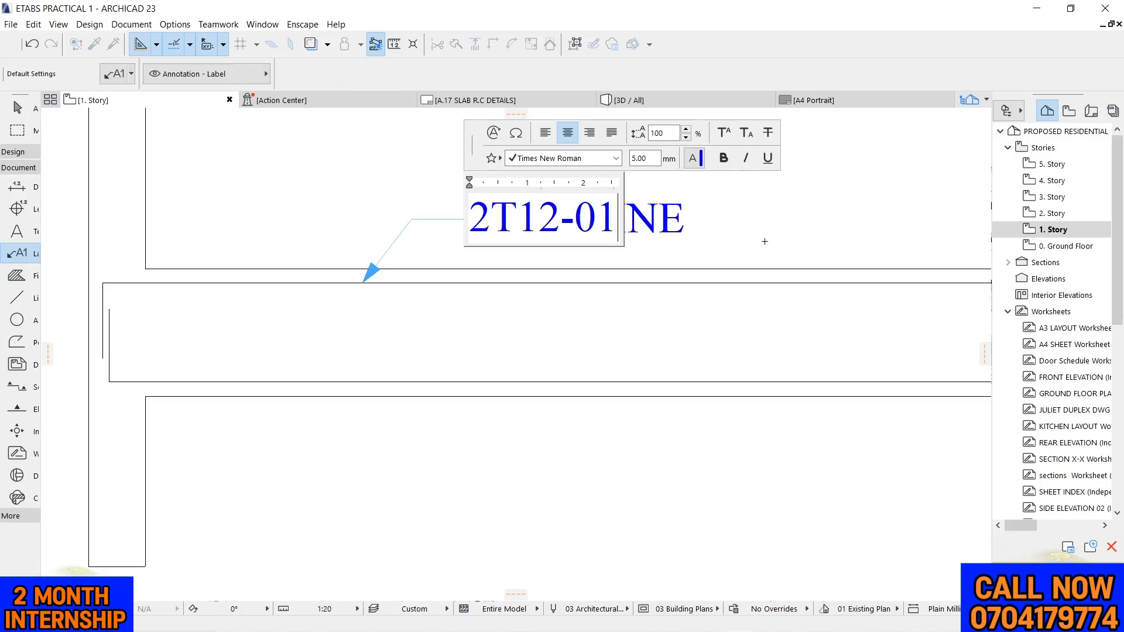
left_click(764, 242)
scroll(560, 201, "down", 3)
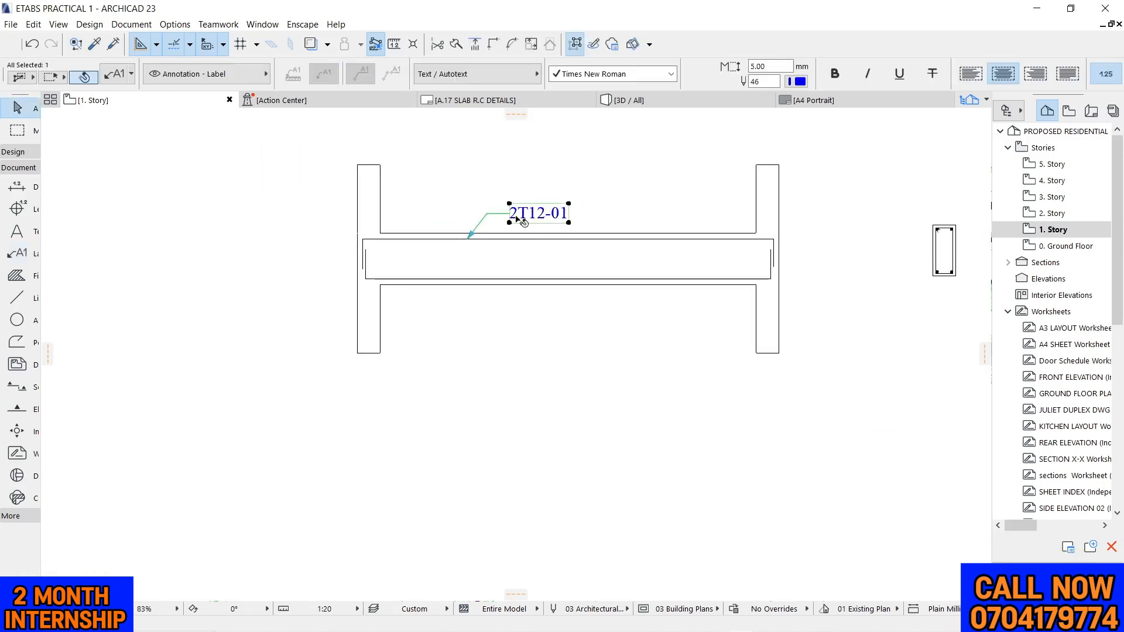
Mirror a copy of the 2T12-01 label about the beam's horizontal mid-depth line so its arrow points to the bottom bar
left_click(472, 188)
scroll(554, 201, "down", 2)
scroll(479, 200, "up", 3)
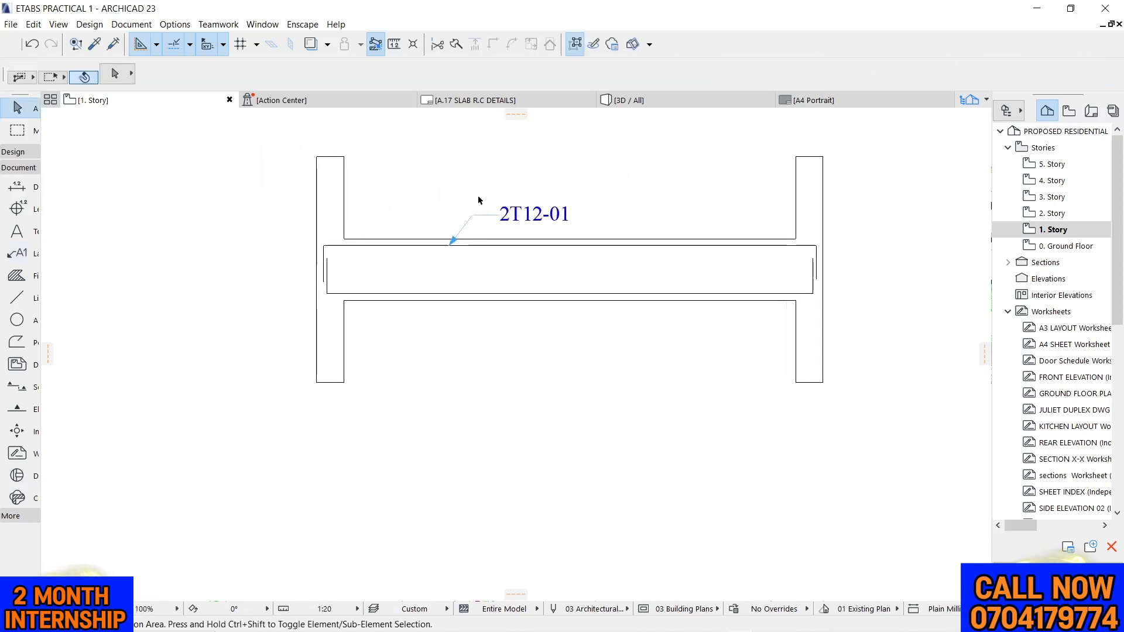
left_click_drag(455, 183, 612, 206)
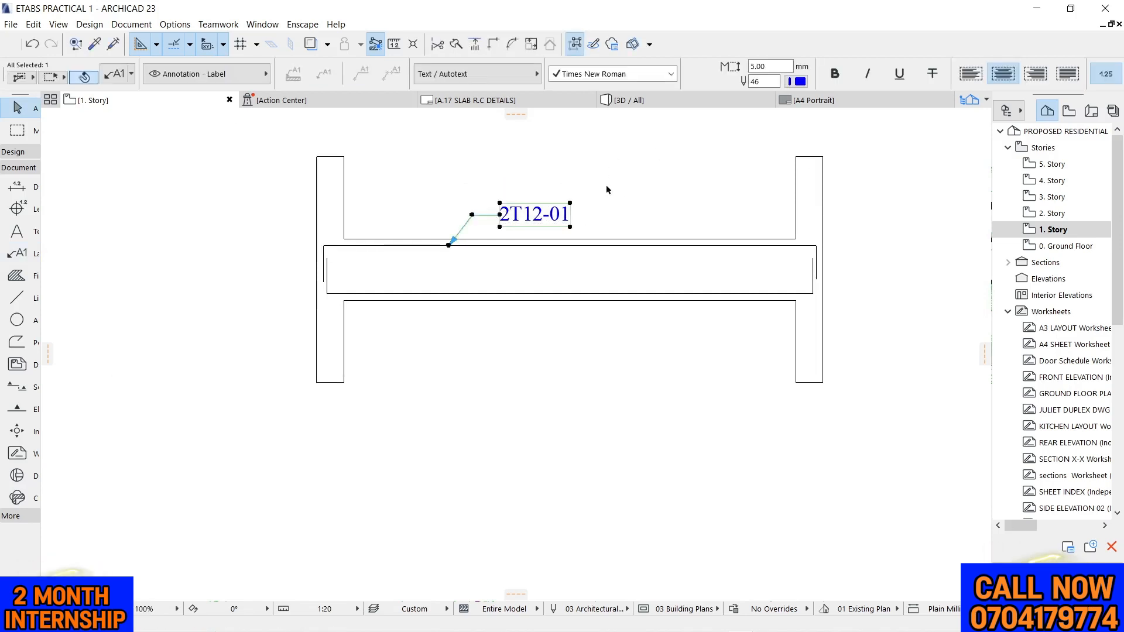
left_click(586, 168)
left_click_drag(464, 200, 602, 205)
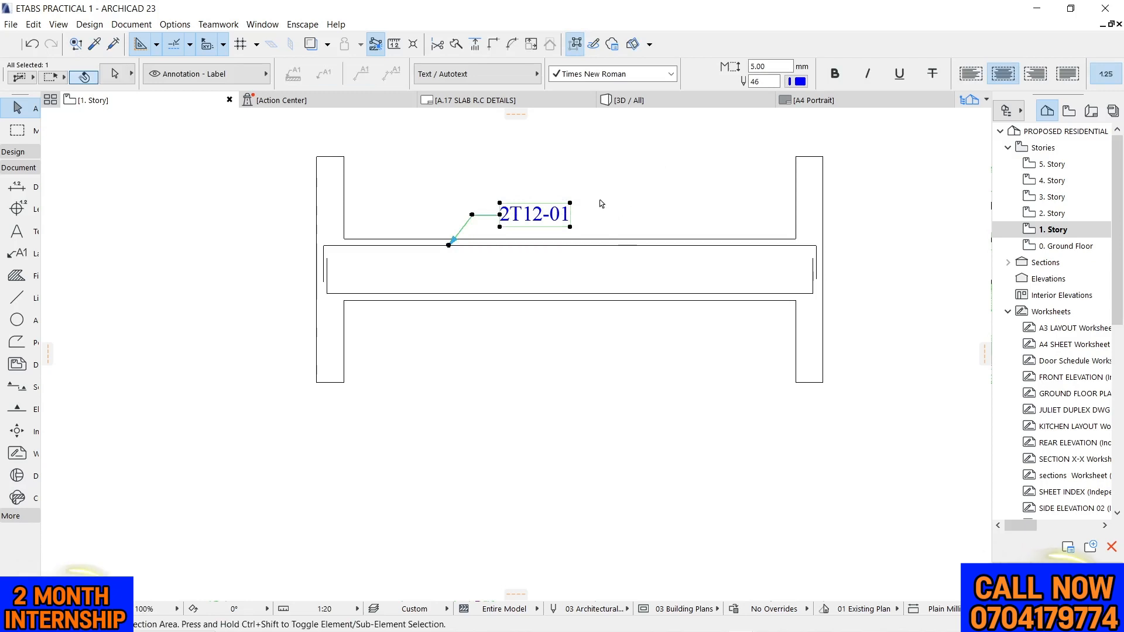
key("ctrl+shift+m")
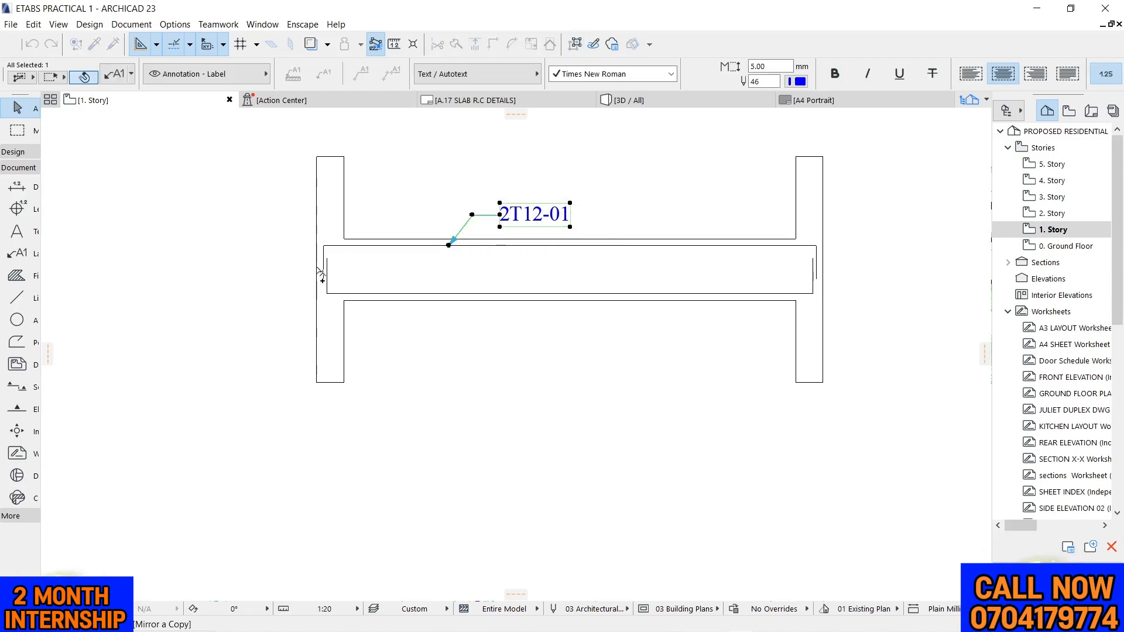
left_click(316, 270)
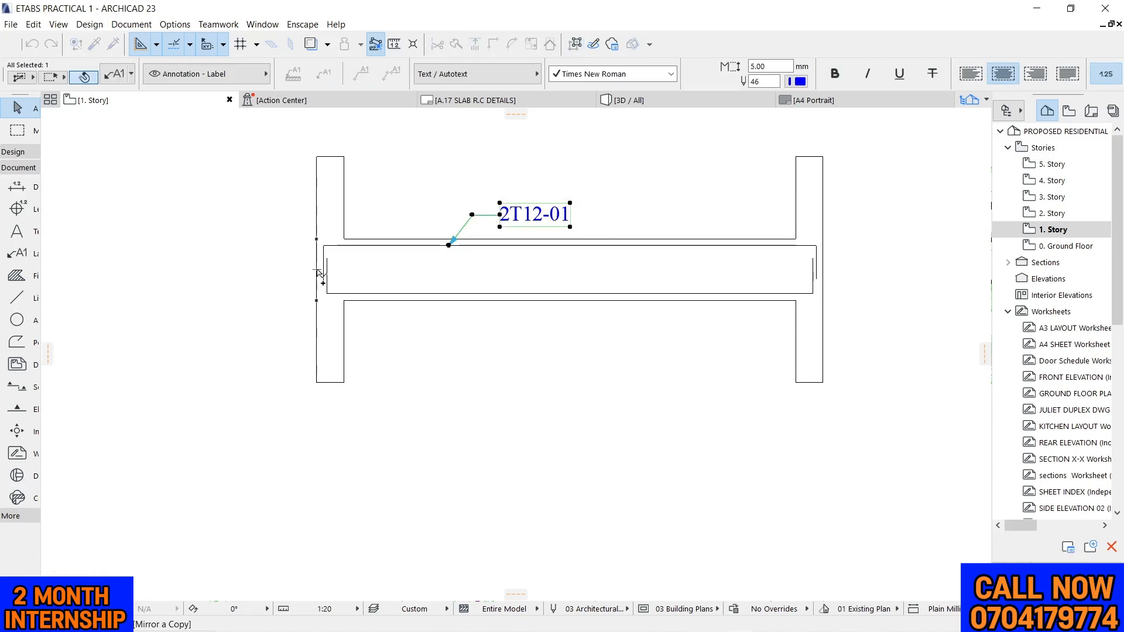
left_click(489, 271)
left_click(542, 376)
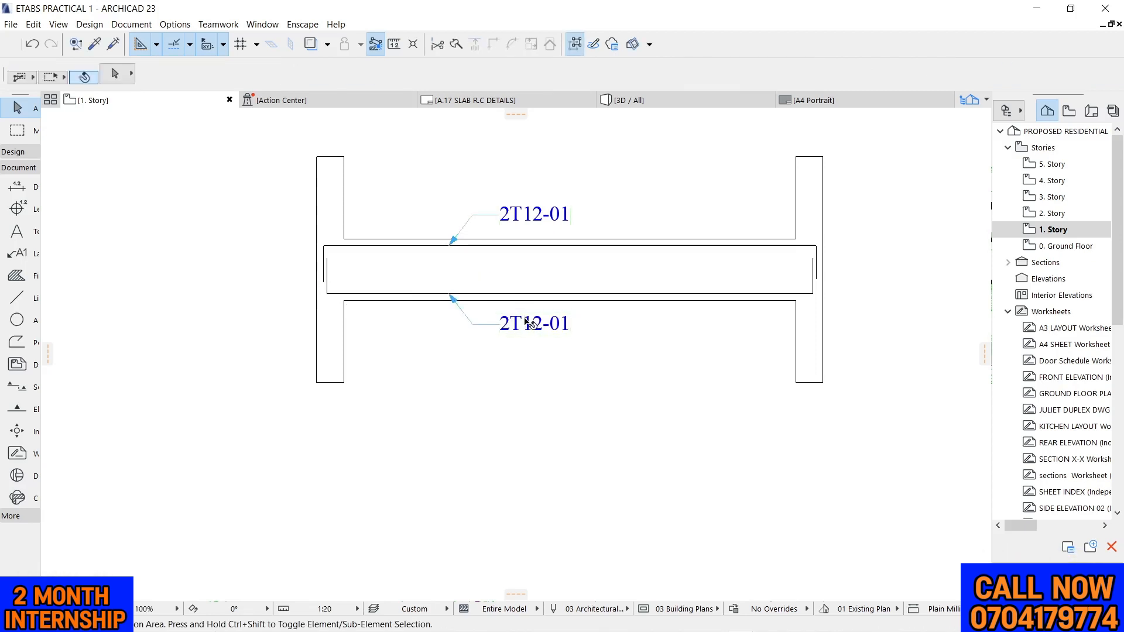
Change the mirrored bottom bar label's text to 2T12-02
scroll(529, 322, "up", 4)
left_click(530, 322)
double_click(605, 335)
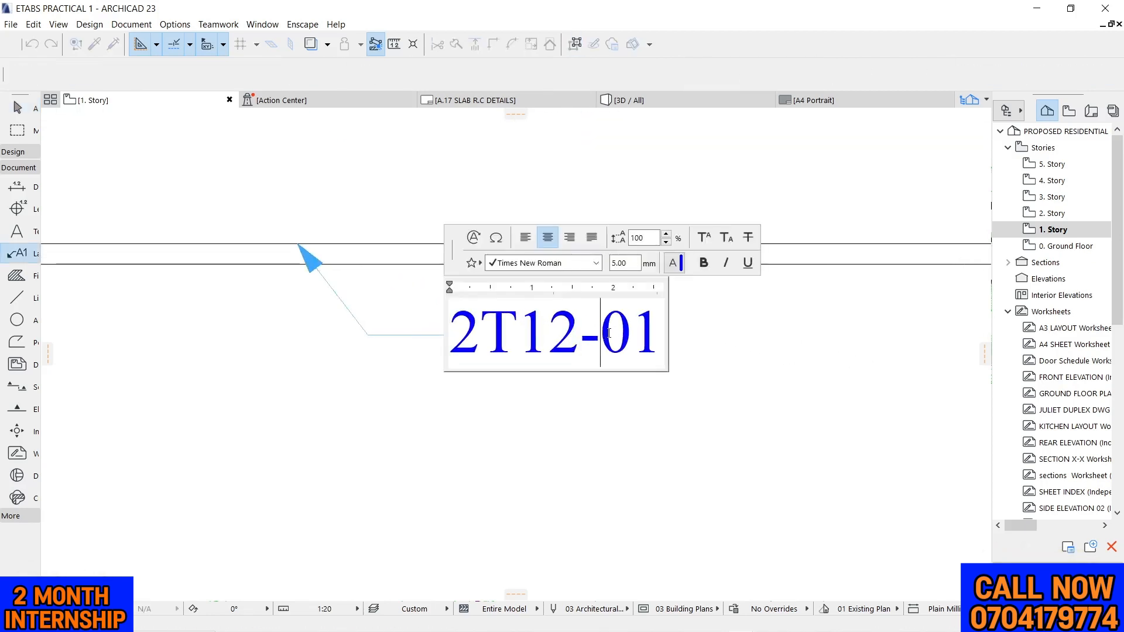
left_click_drag(630, 333, 662, 346)
type("2")
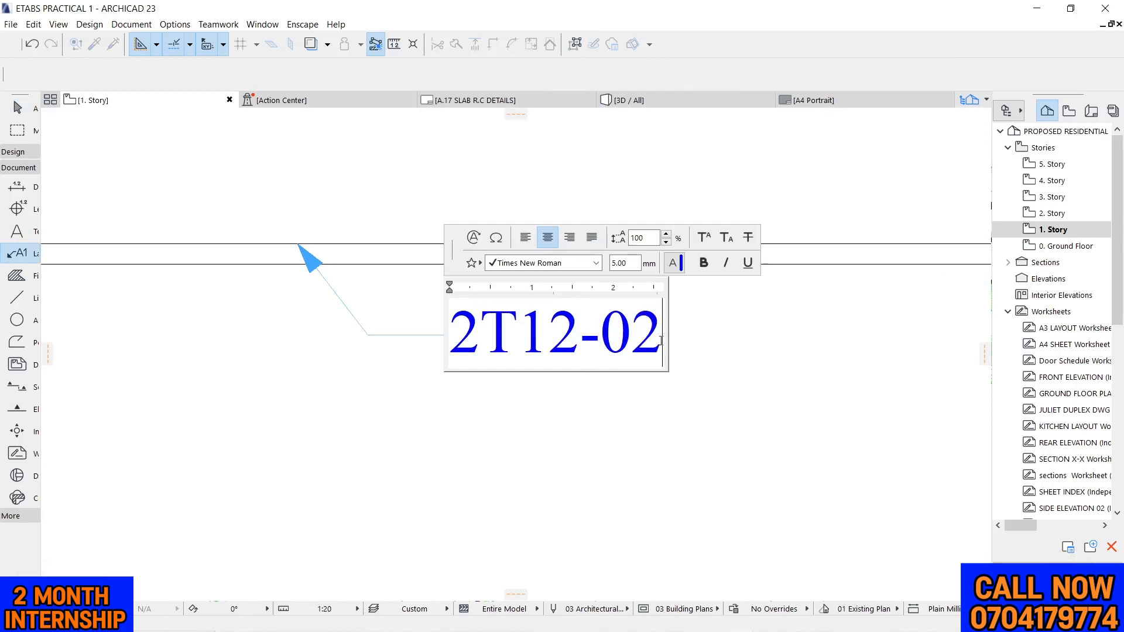
left_click(710, 469)
scroll(627, 427, "down", 4)
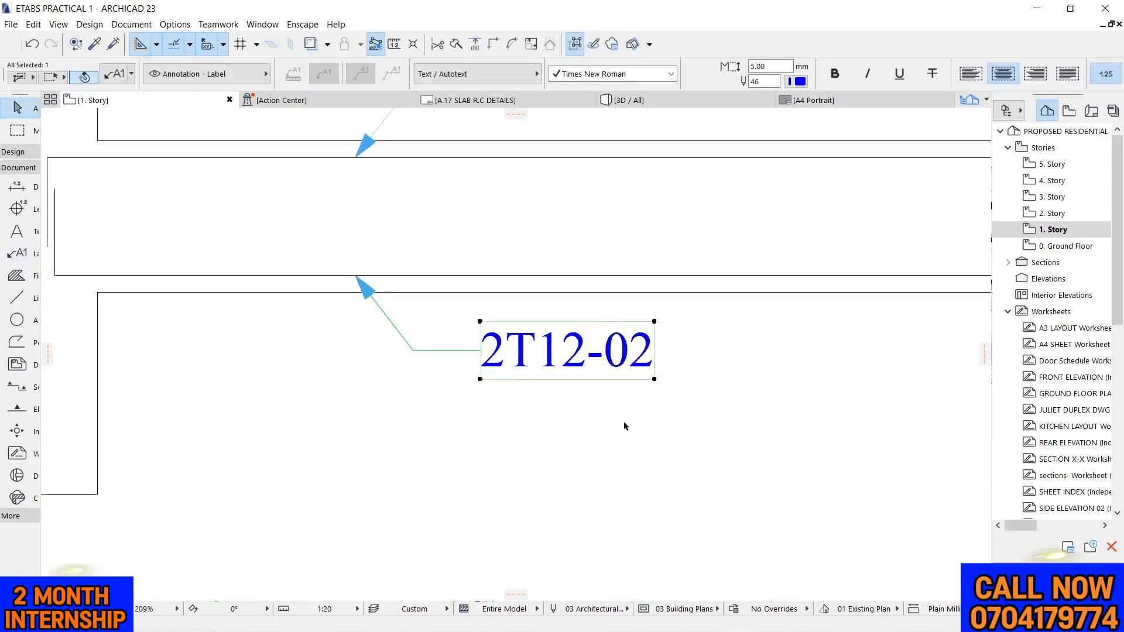
left_click(476, 233)
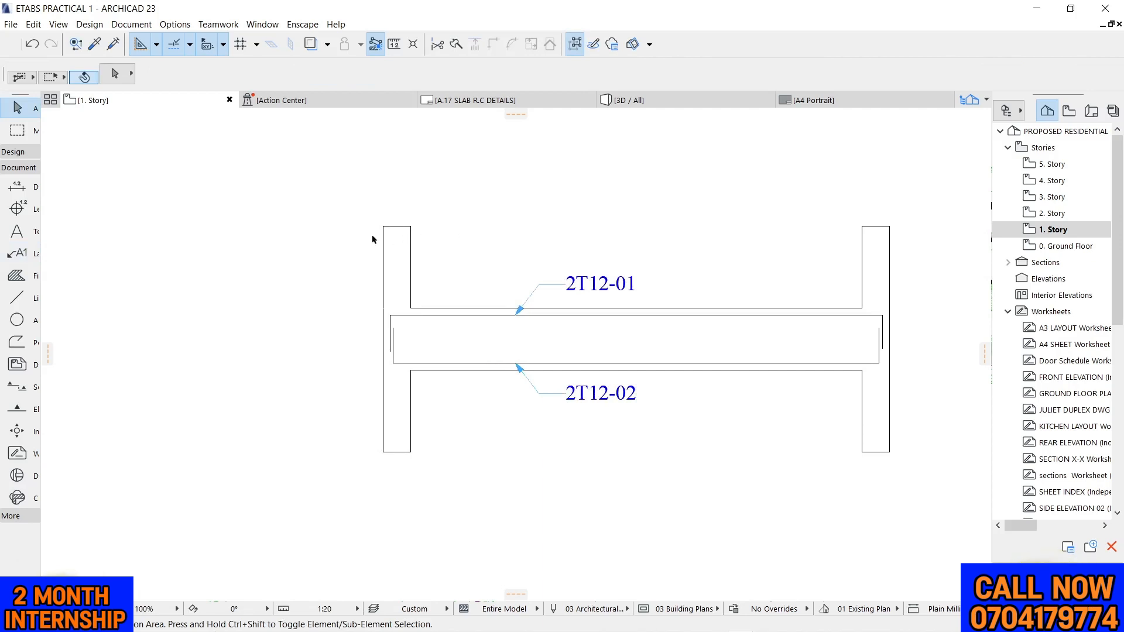
Close the gap in the left column's inner face by drawing its edge down across the beam depth
scroll(386, 276, "up", 2)
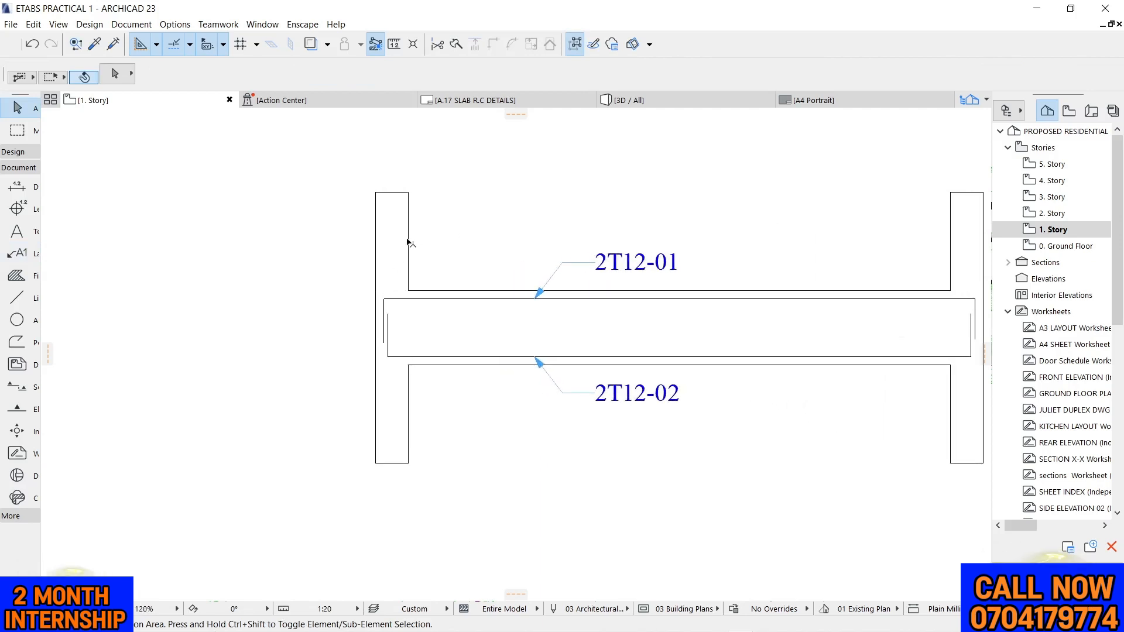
left_click(409, 242)
left_click(450, 230)
left_click(409, 279)
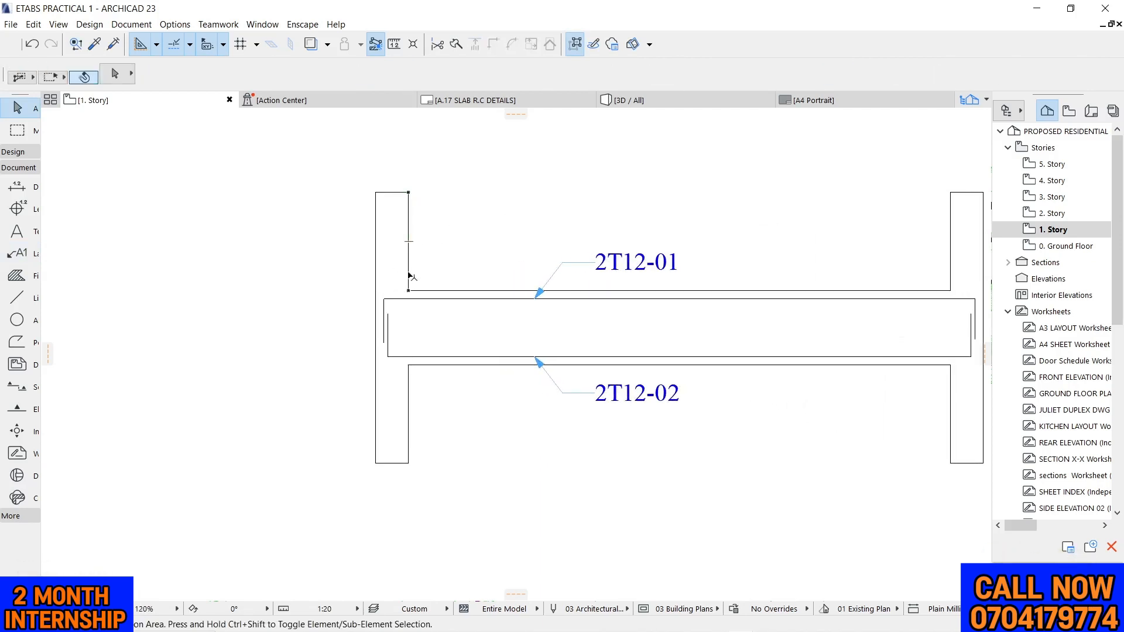
left_click(410, 283)
left_click(409, 291)
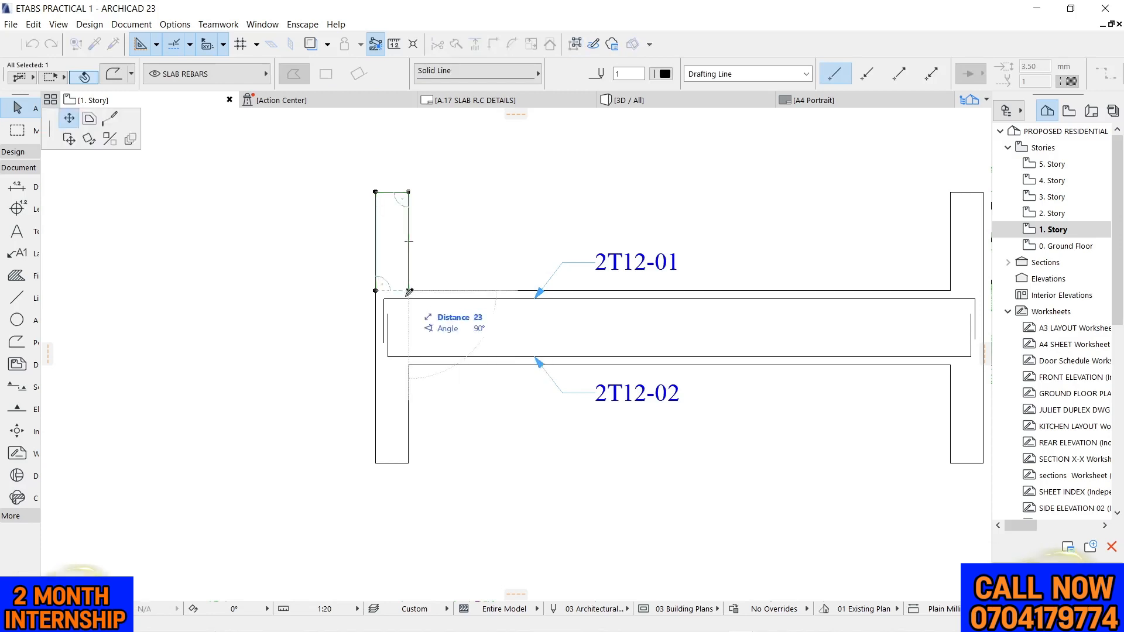
left_click(409, 364)
left_click(427, 384)
scroll(331, 244, "down", 3)
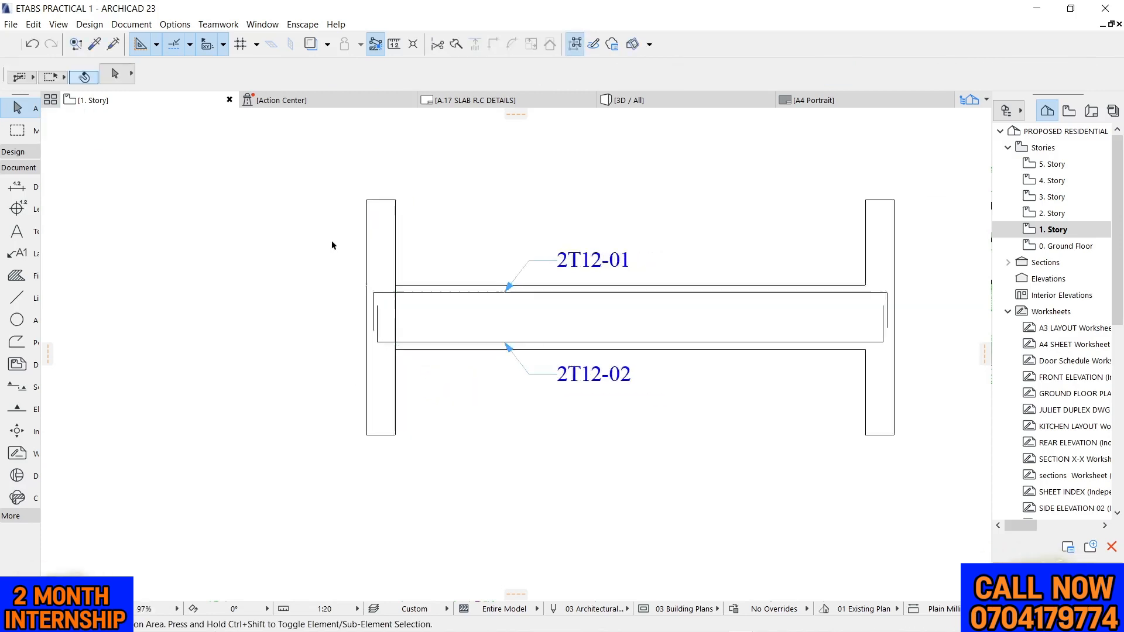
Close the gap in the right column's inner face across the beam depth
scroll(572, 297, "up", 3)
left_click(685, 242)
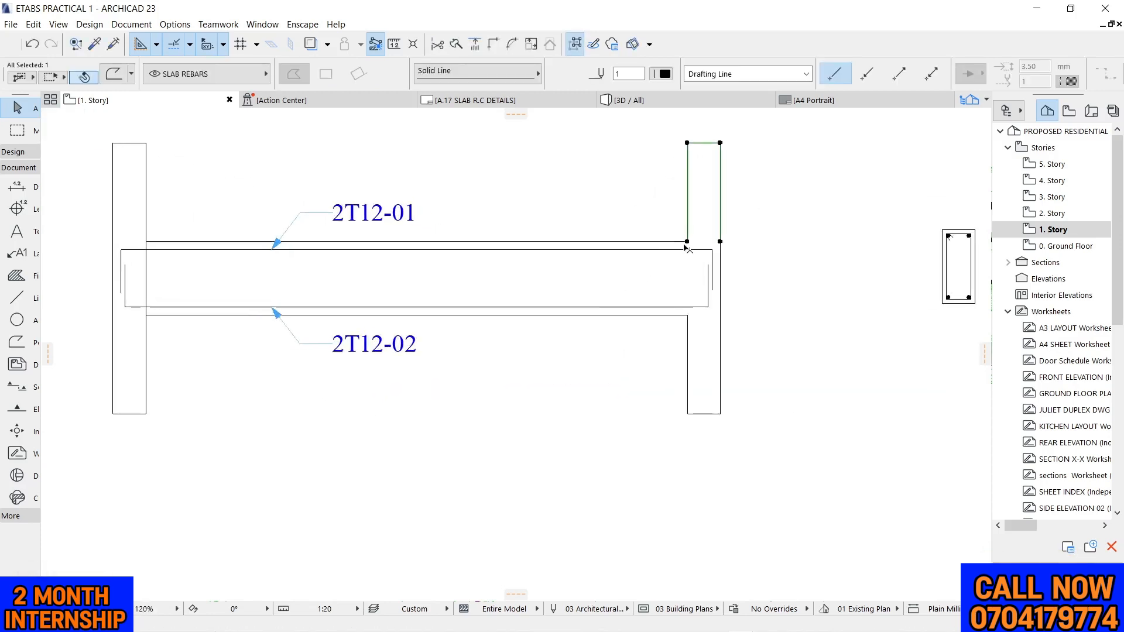
left_click(687, 242)
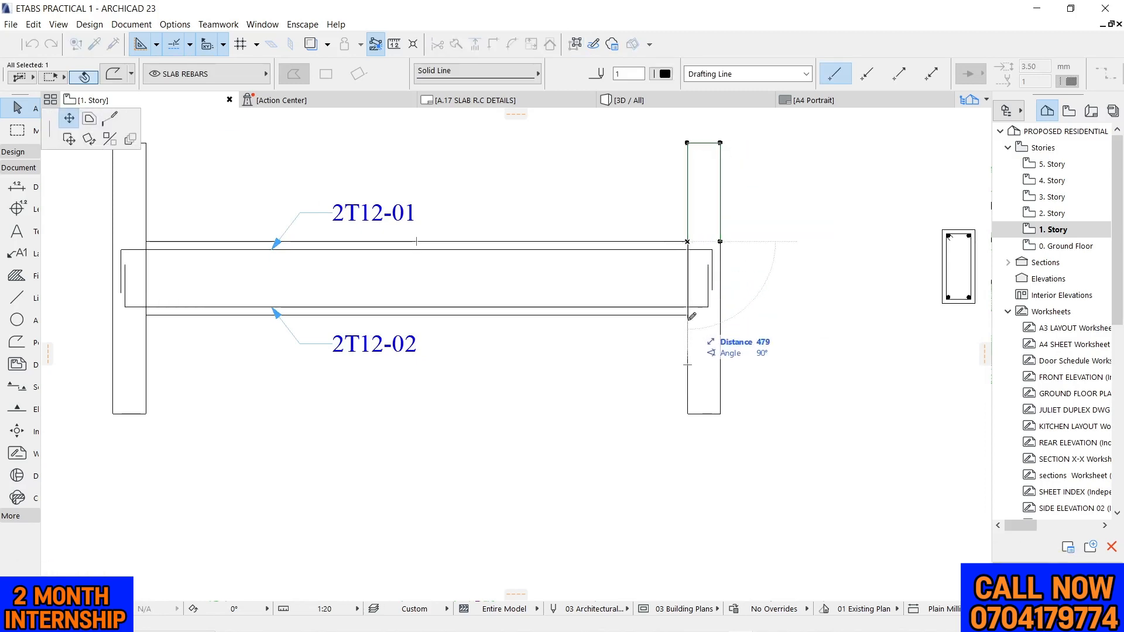
key("Escape")
key("Escape")
Restore the hidden layers so the grid lines and their markers show at both columns
scroll(749, 271, "down", 2)
scroll(749, 271, "down", 2)
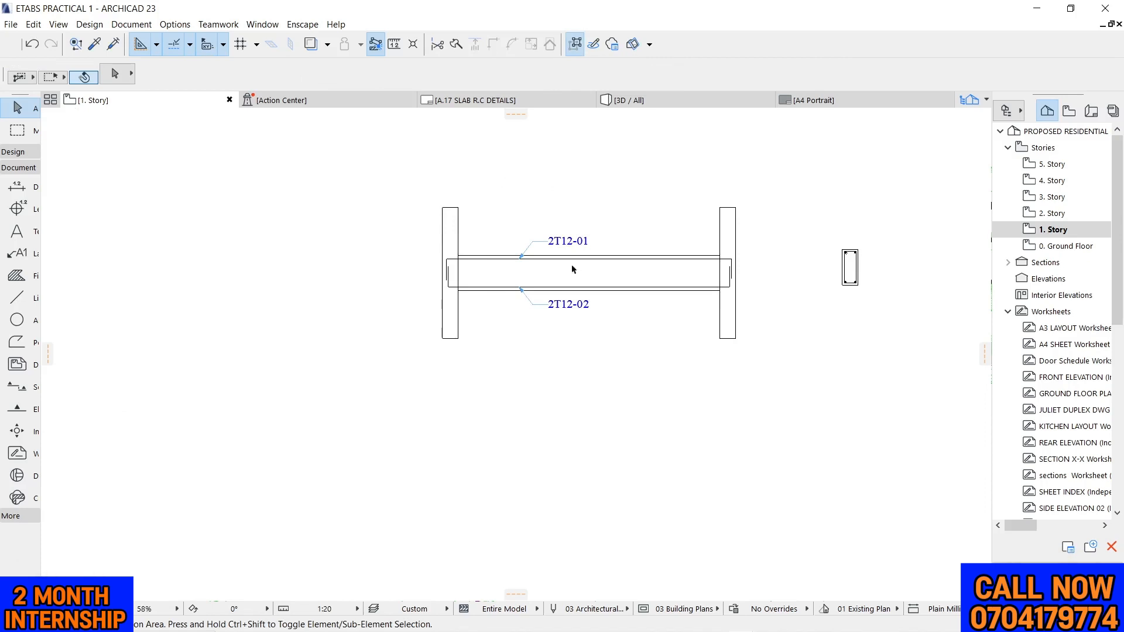
left_click(131, 24)
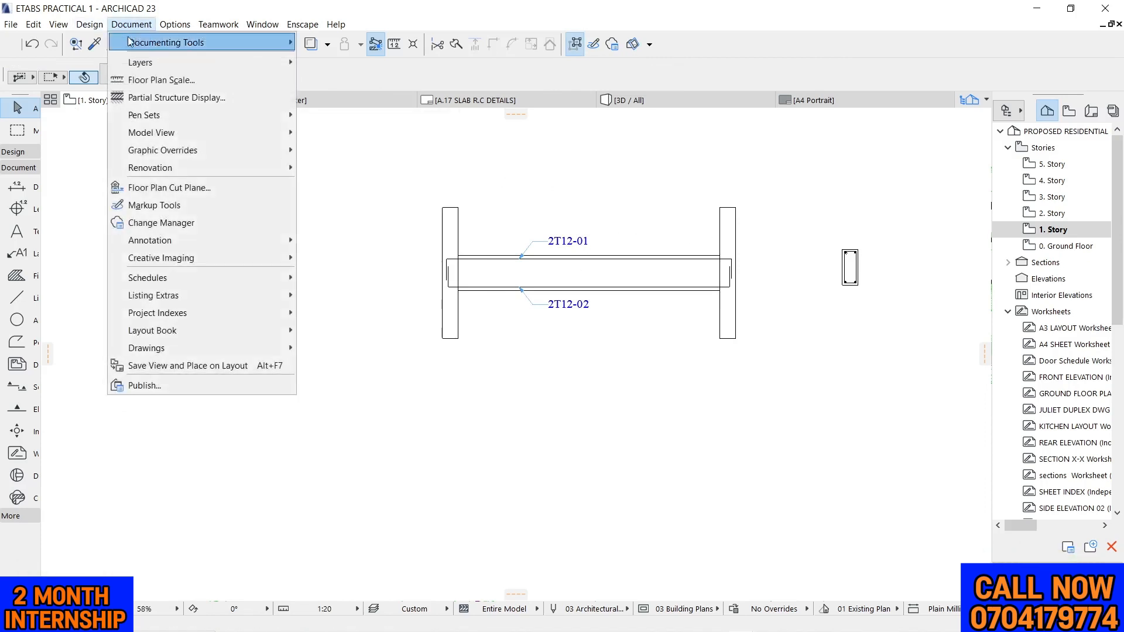
mouse_move(179, 63)
left_click(322, 76)
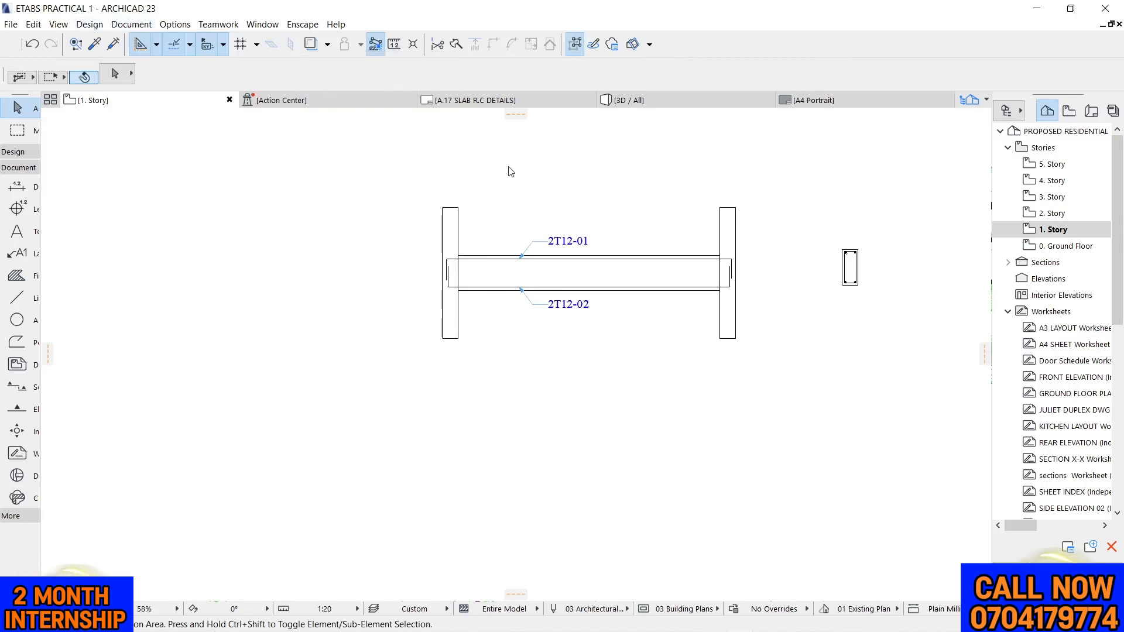
scroll(449, 147, "down", 2)
scroll(450, 161, "up", 4)
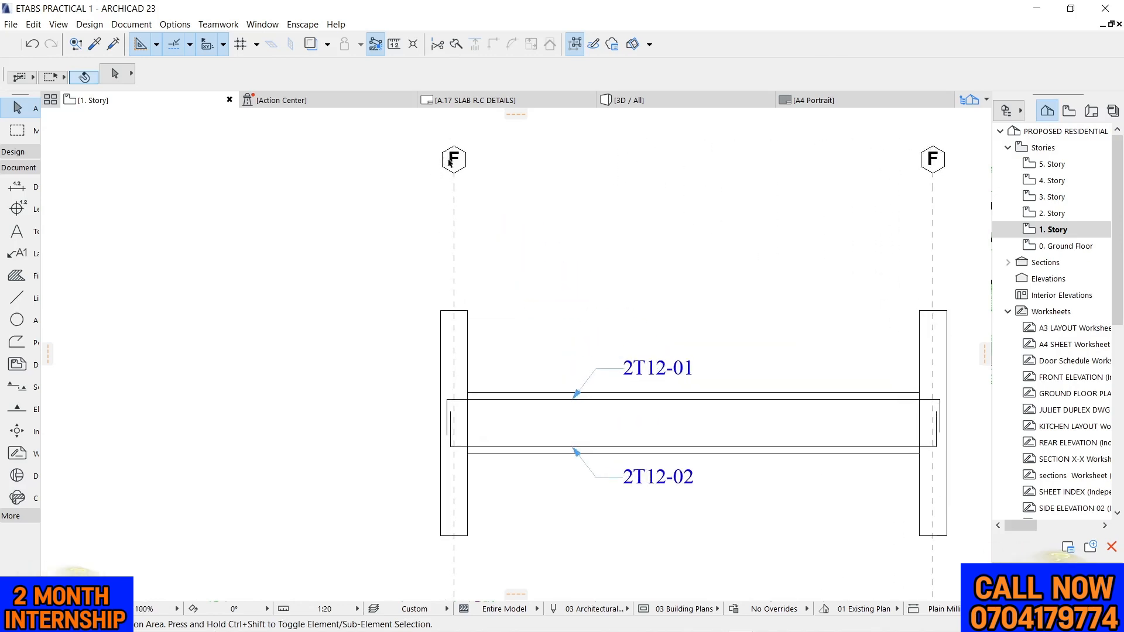
Rename the grid line through the left column as 4 and the one through the right column as 7
left_click(452, 162)
left_click(492, 78)
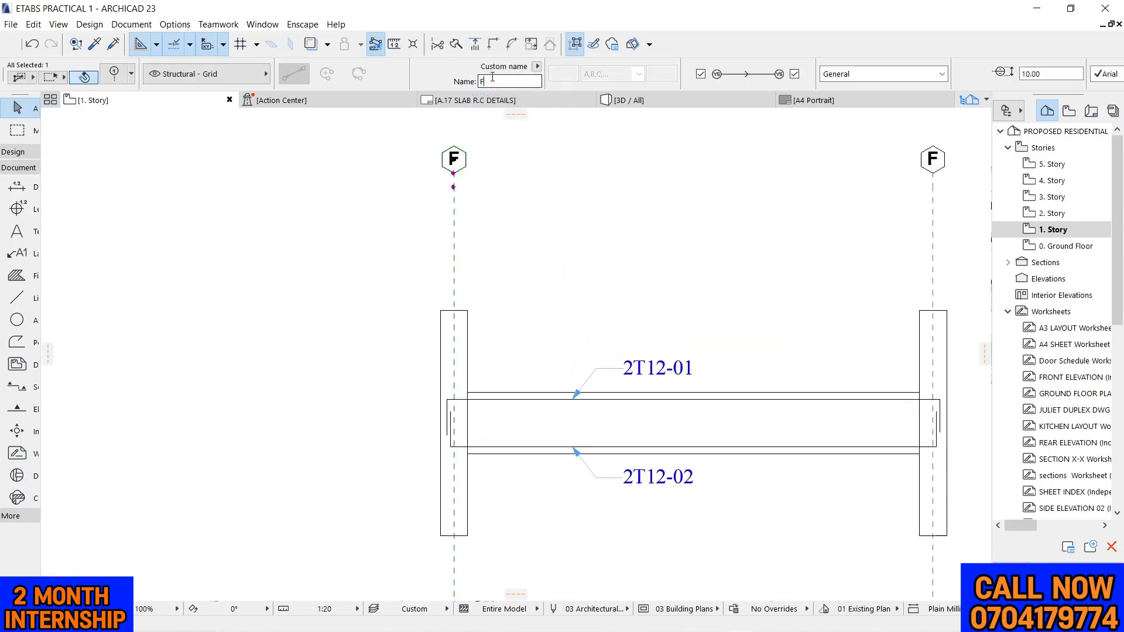
left_click(726, 204)
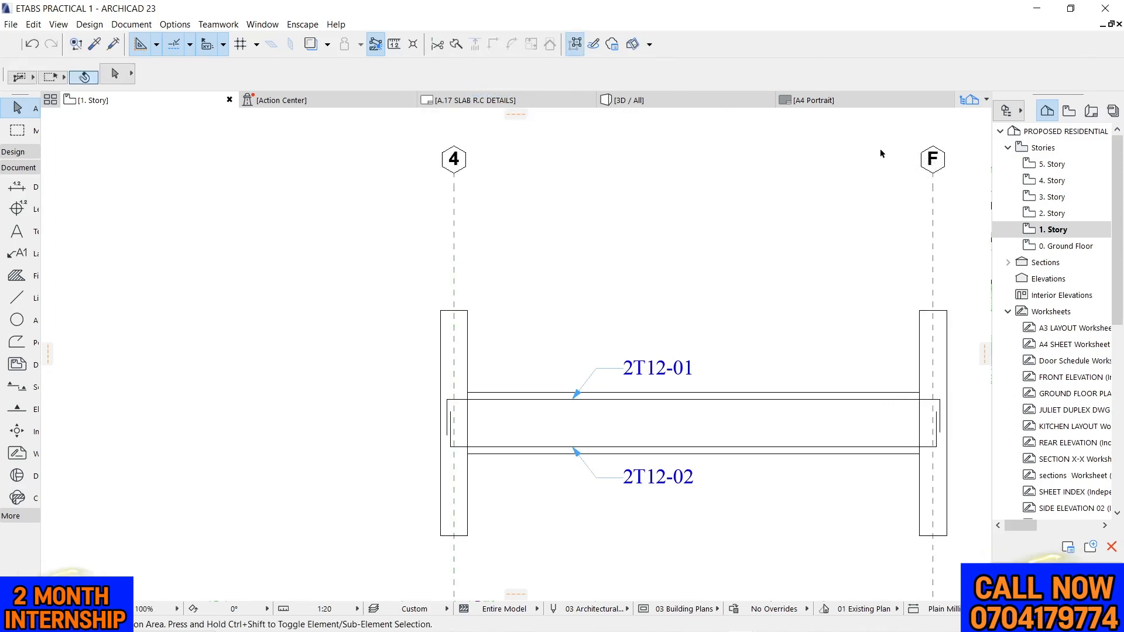
left_click(930, 159)
left_click(508, 82)
double_click(509, 83)
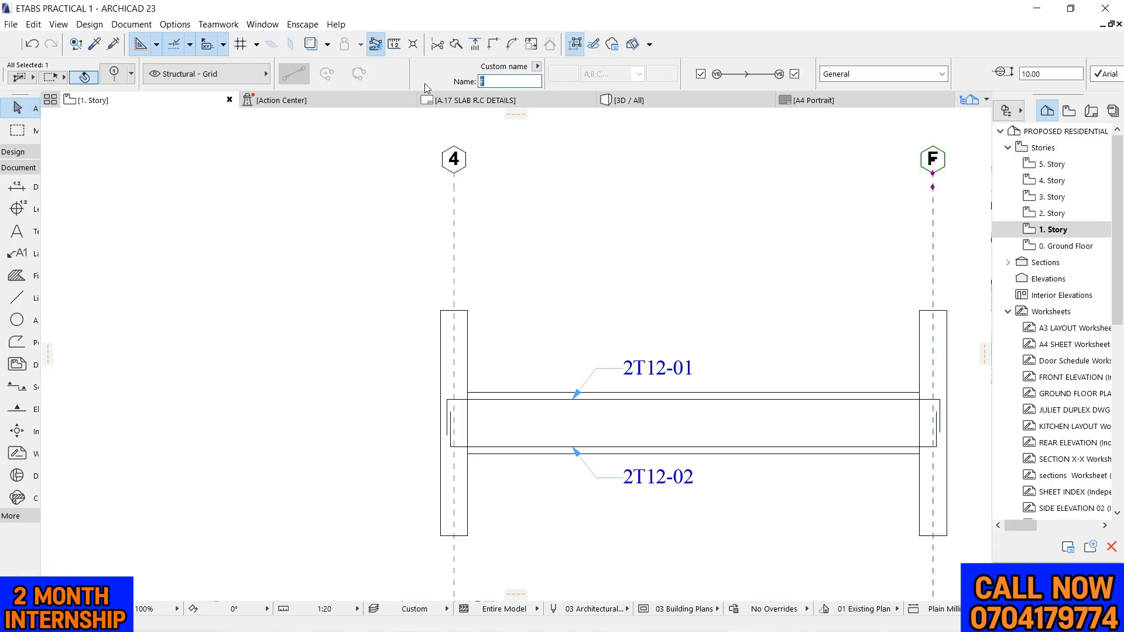
type("7")
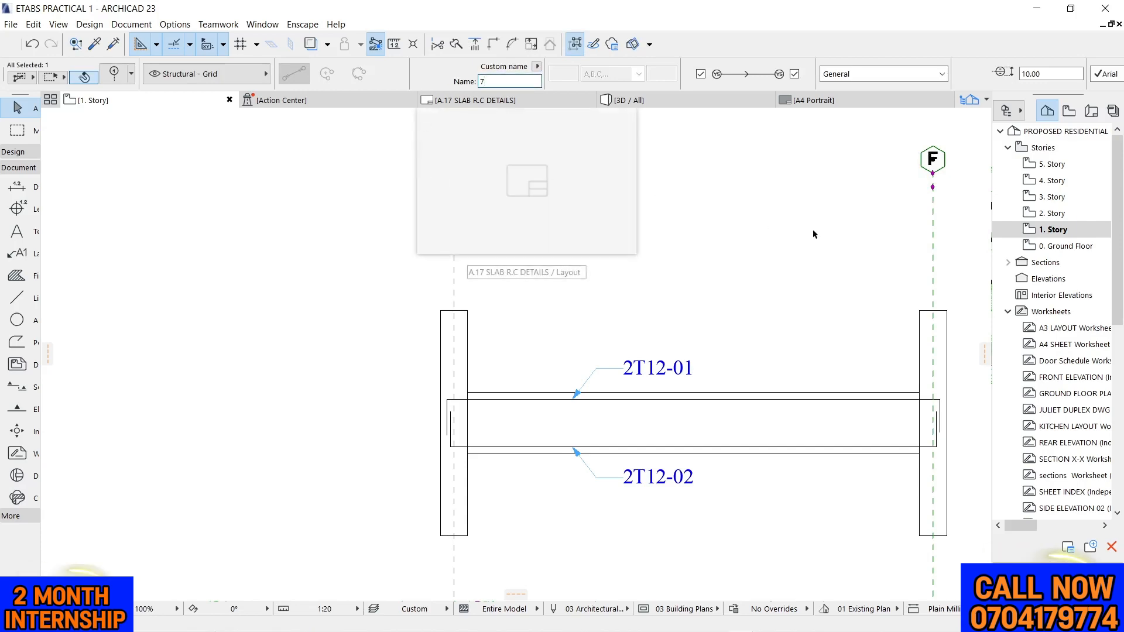
left_click(813, 234)
Check the floor plan's grid lines 4 and 7 against the grid labels on the beam elevation
scroll(755, 243, "down", 8)
scroll(398, 250, "down", 2)
middle_click_drag(345, 250, 525, 254)
scroll(316, 265, "up", 3)
scroll(316, 265, "up", 1)
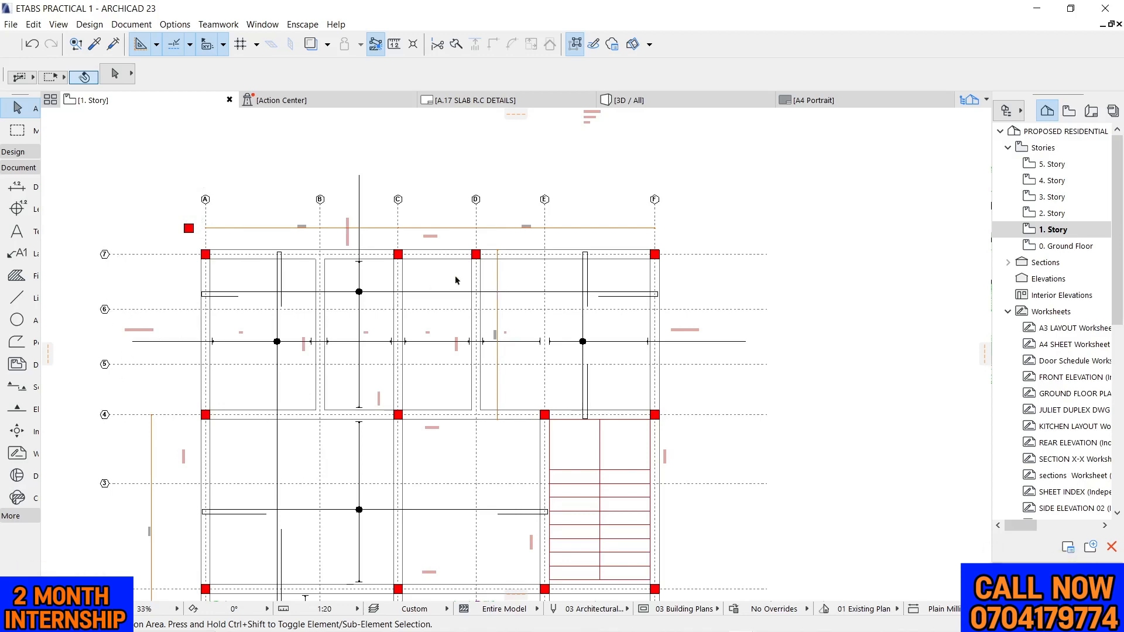
scroll(257, 250, "down", 2)
scroll(389, 274, "down", 2)
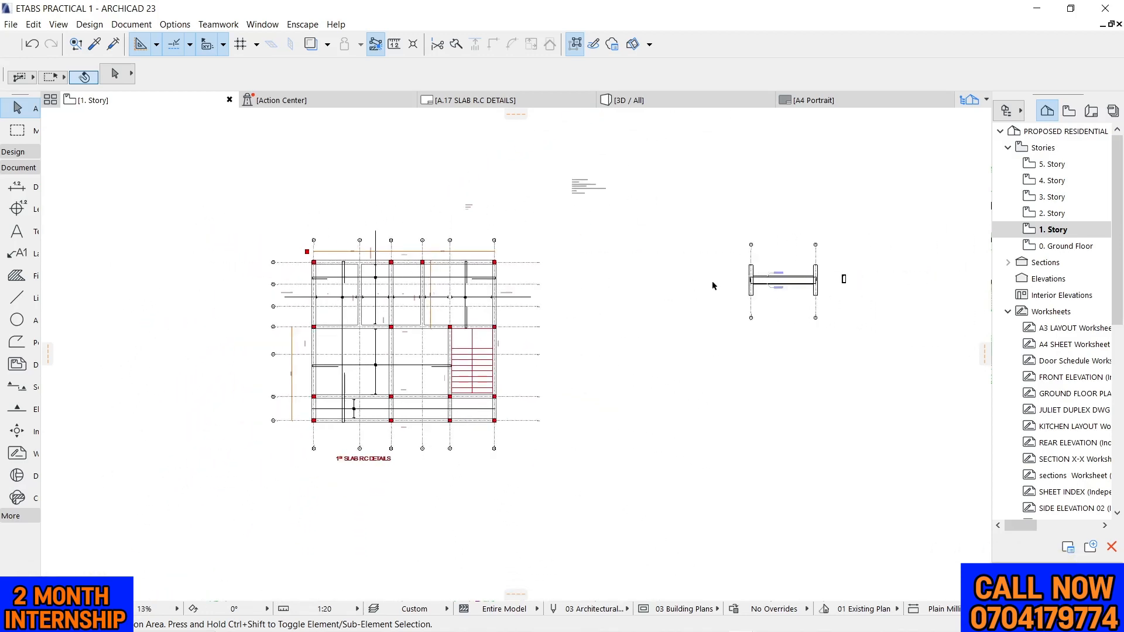
scroll(427, 281, "up", 4)
scroll(316, 264, "down", 5)
scroll(818, 287, "up", 12)
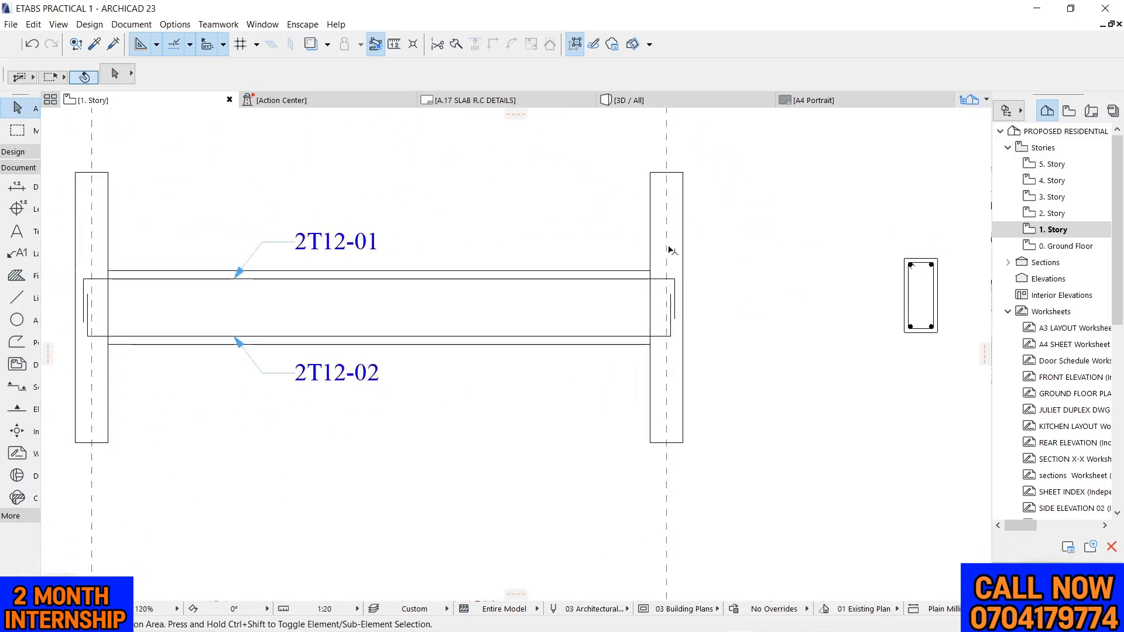
scroll(787, 220, "down", 3)
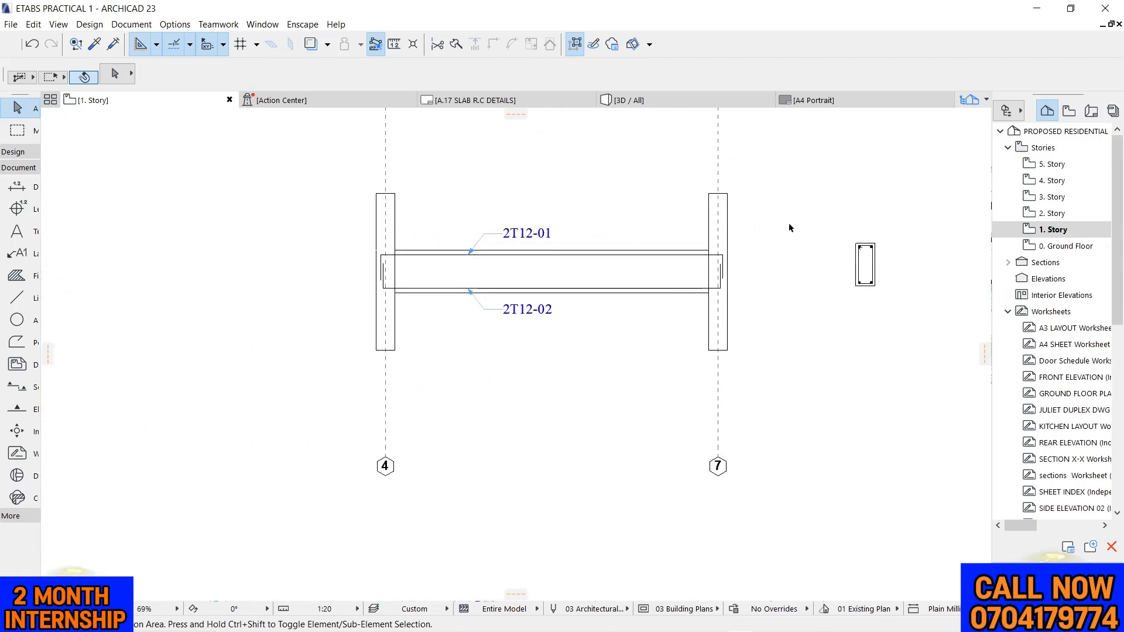
scroll(372, 222, "up", 4)
scroll(416, 232, "down", 6)
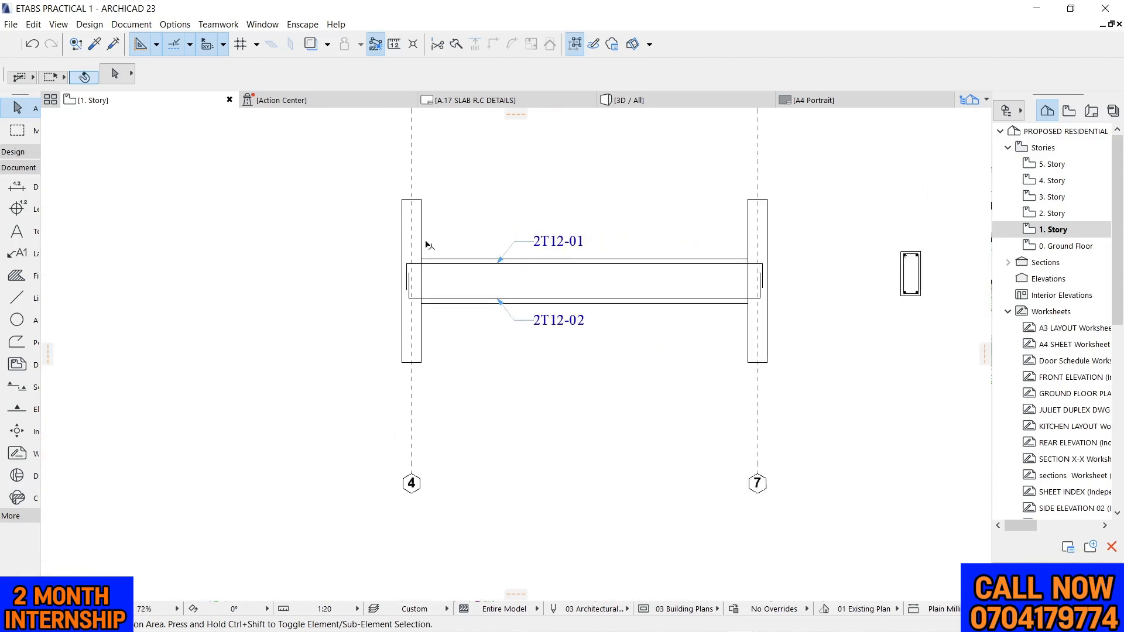
Activate the Fill tool and set its default pattern to Insulation 02
scroll(426, 234, "up", 4)
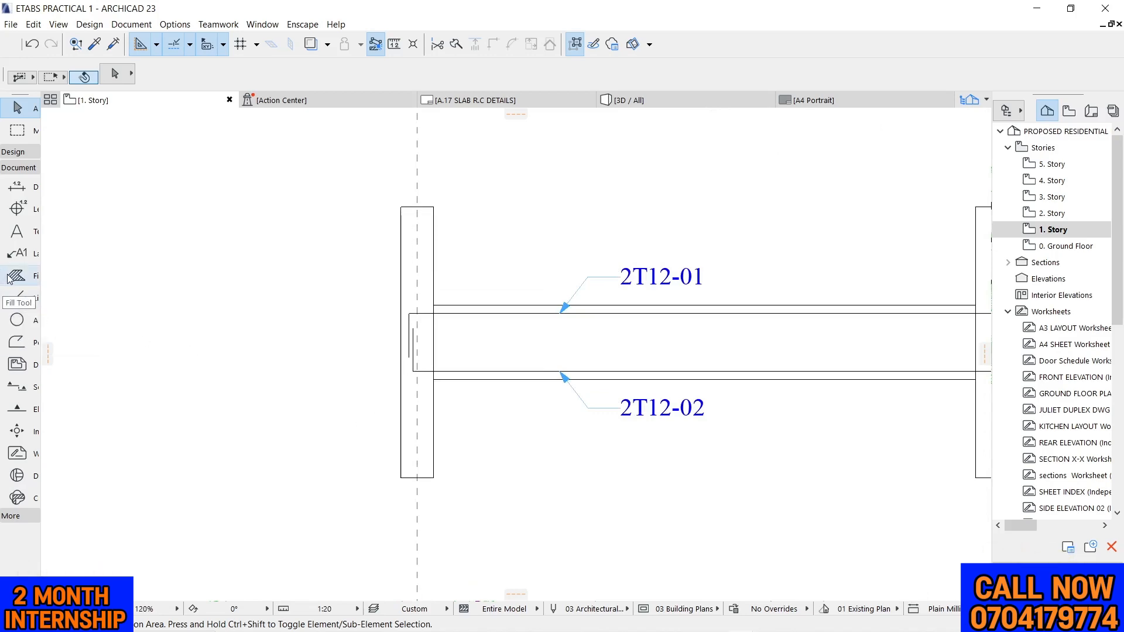
left_click(9, 278)
left_click(113, 73)
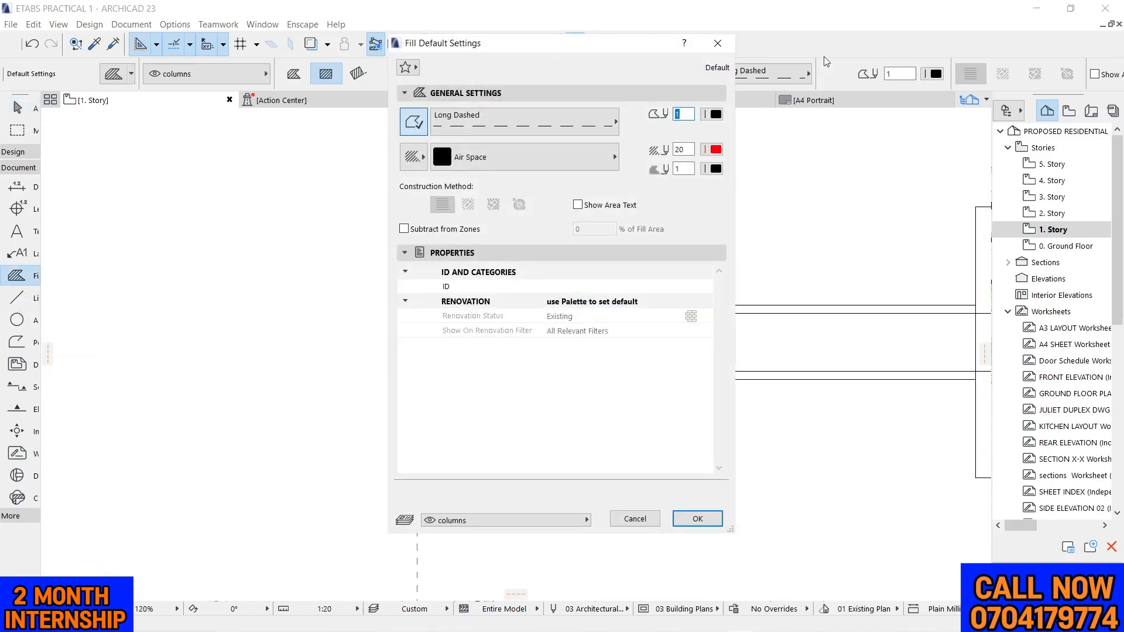
left_click(718, 43)
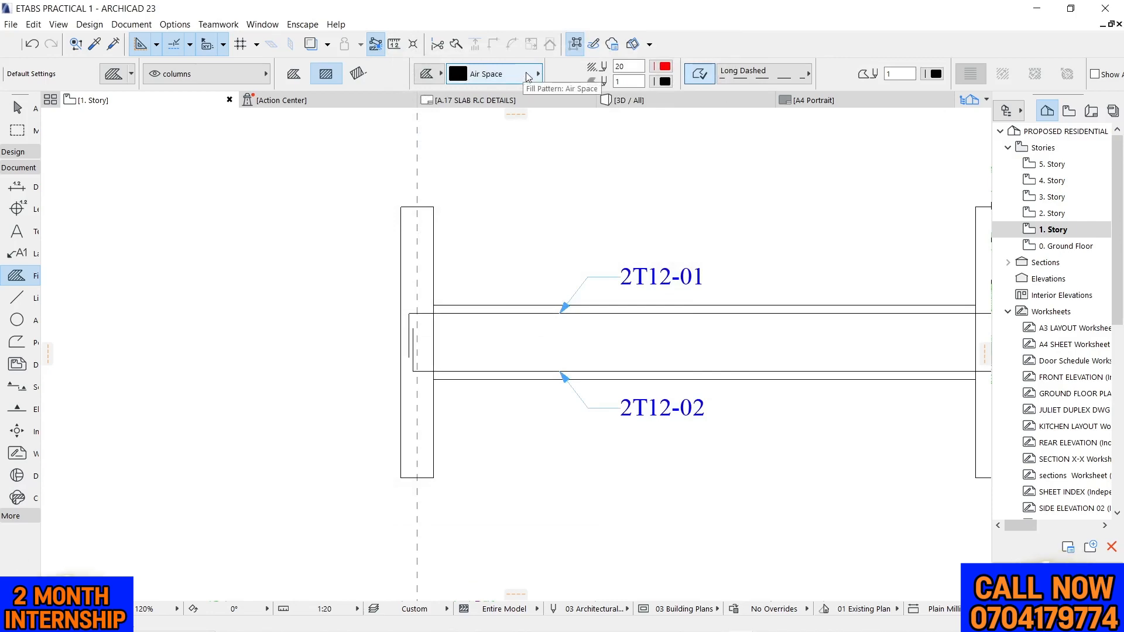
left_click(528, 77)
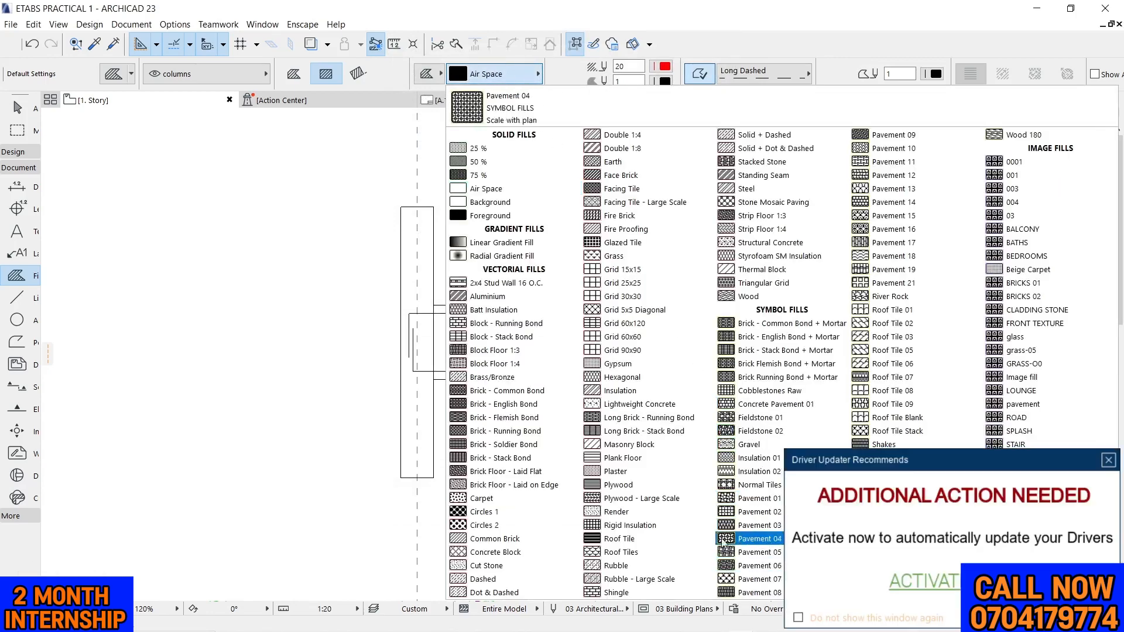
left_click(756, 471)
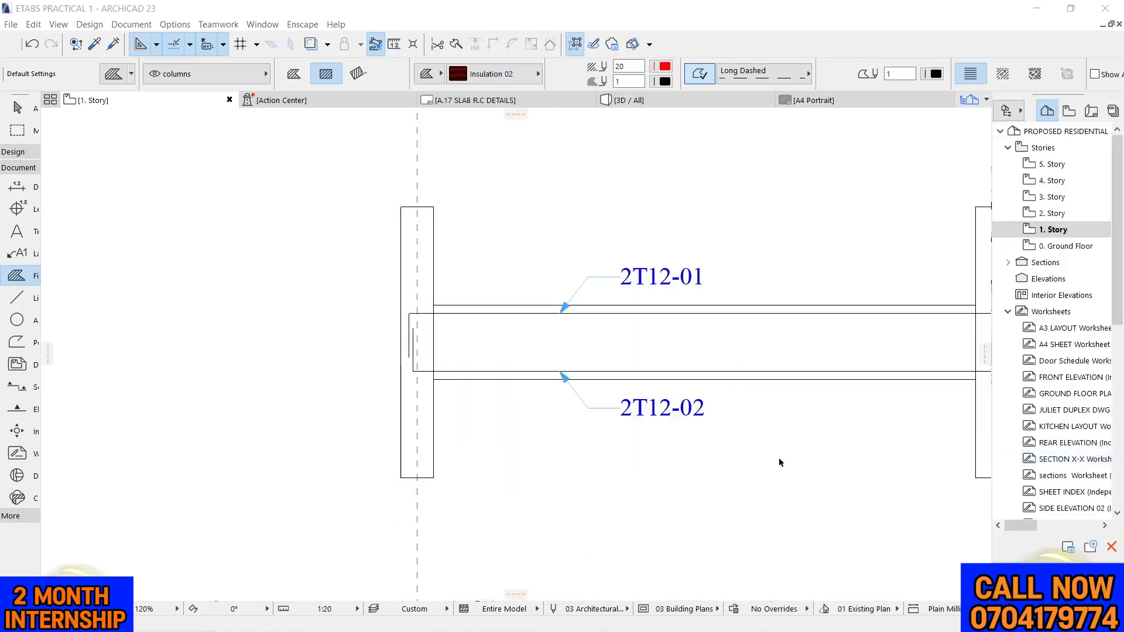
Browse the patterns of another fill category, then return to the original category and reopen its pattern list
left_click(491, 75)
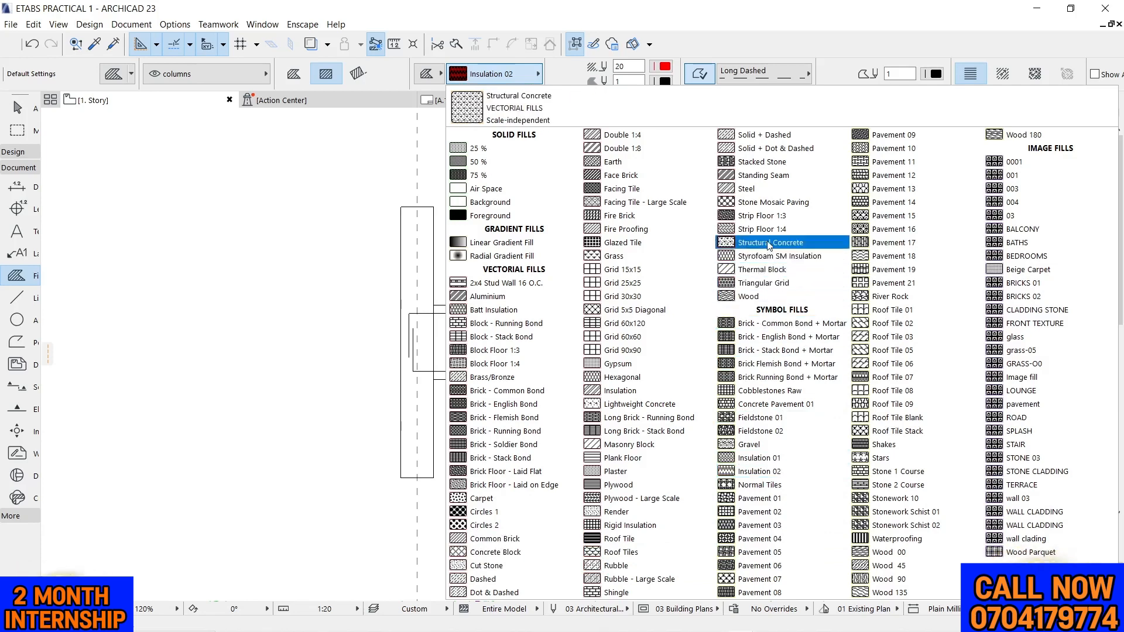
left_click(433, 70)
left_click(474, 71)
left_click(497, 75)
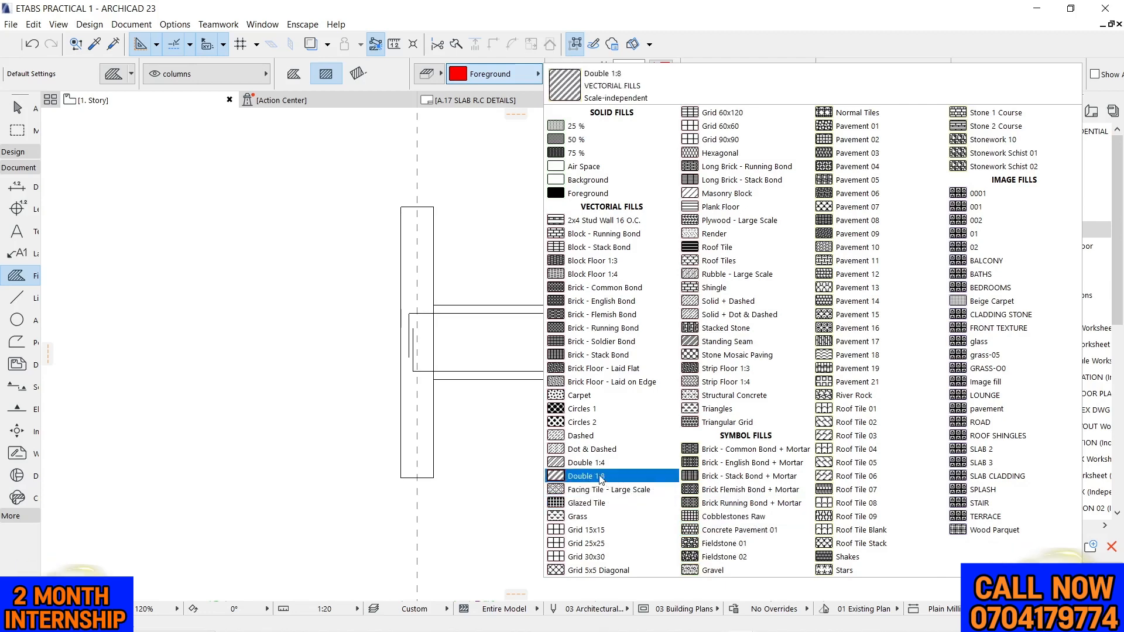
left_click(426, 81)
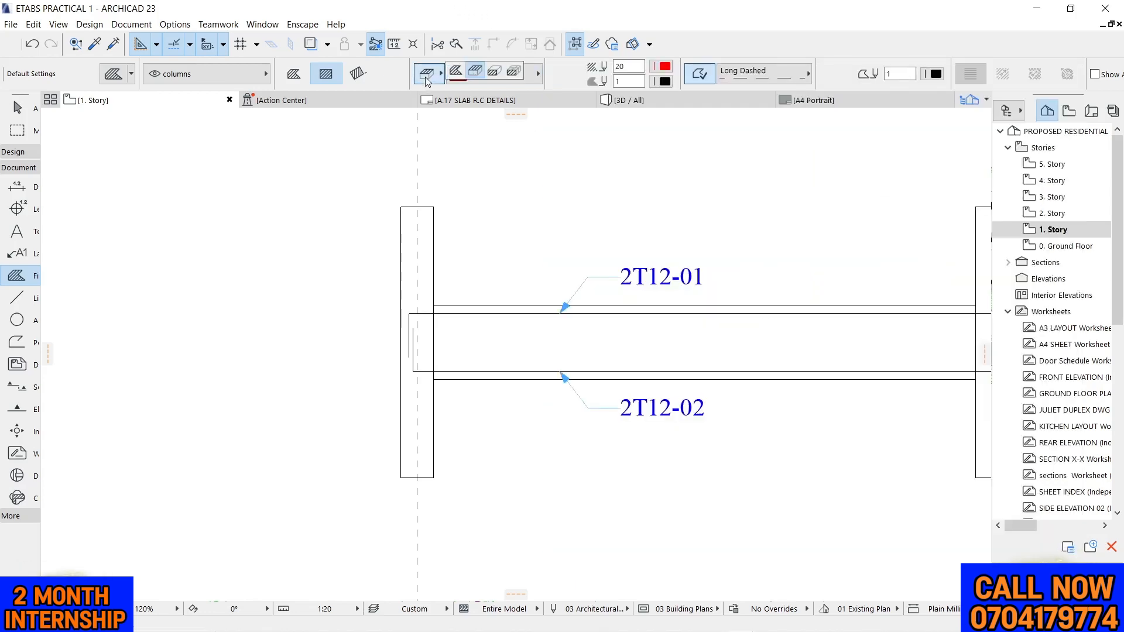
left_click(461, 76)
left_click(482, 74)
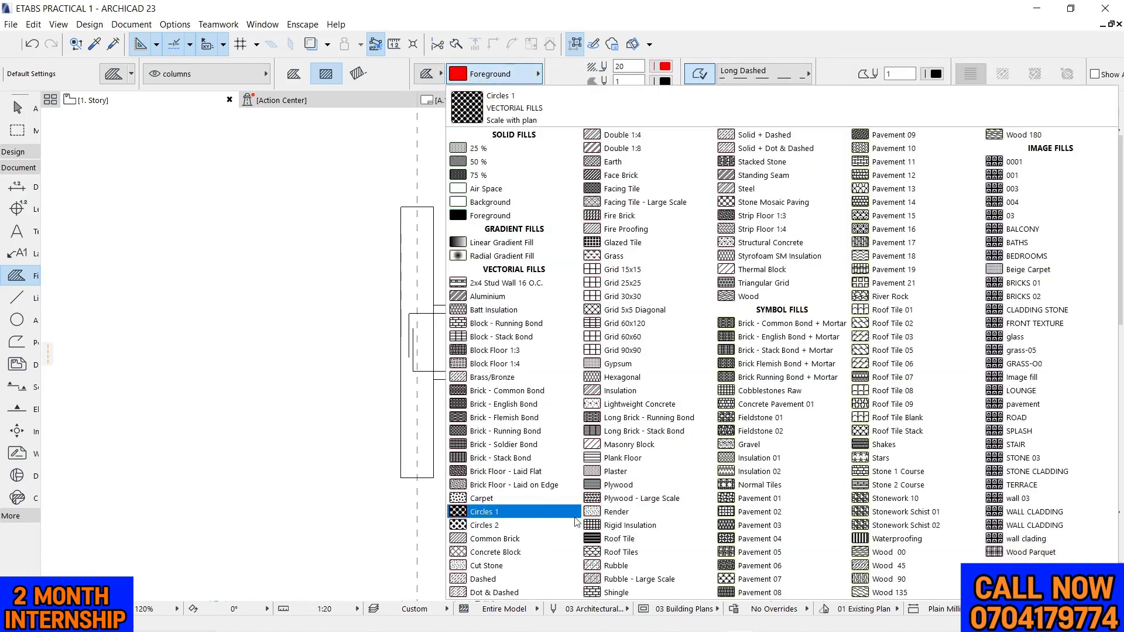
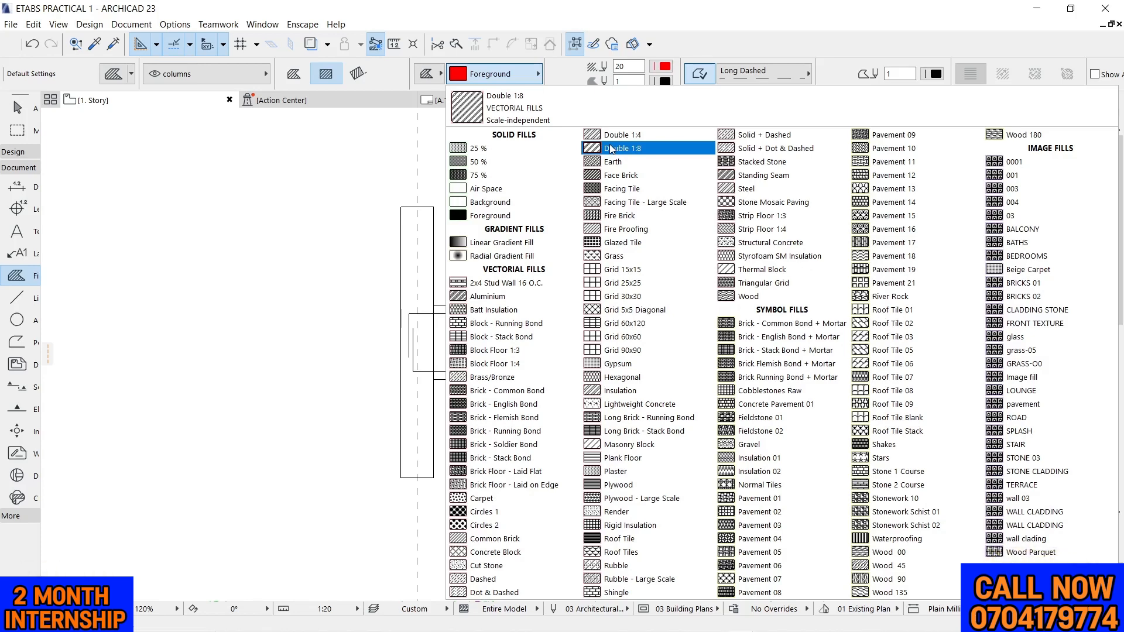
Fill the column at grid 4 with the Masonry Block pattern
left_click(637, 447)
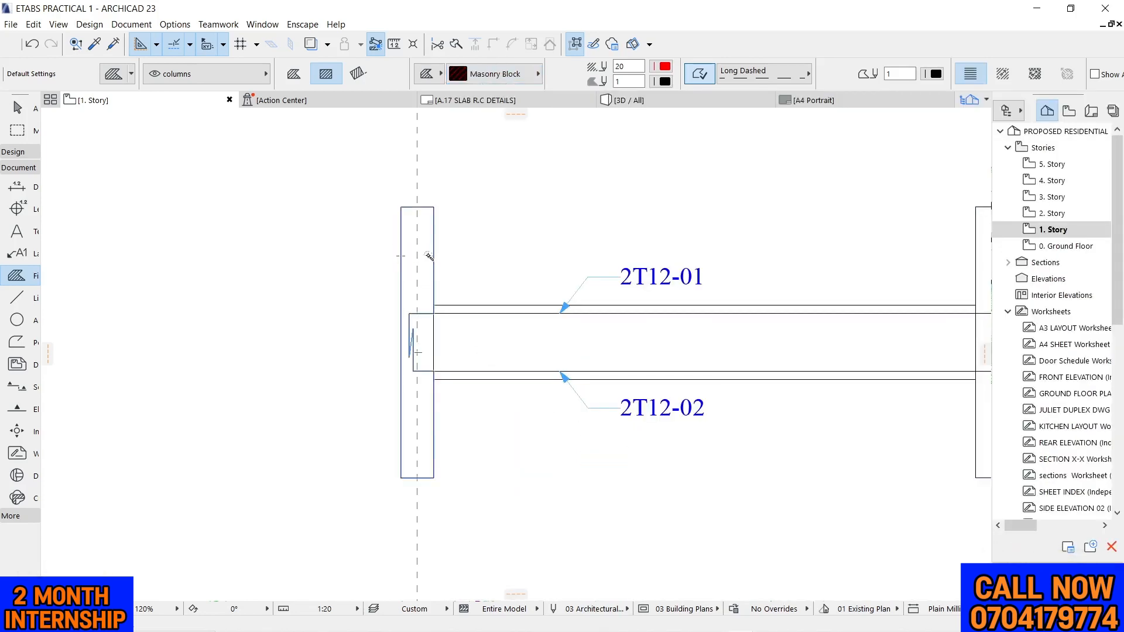
left_click(428, 255)
scroll(363, 246, "down", 3)
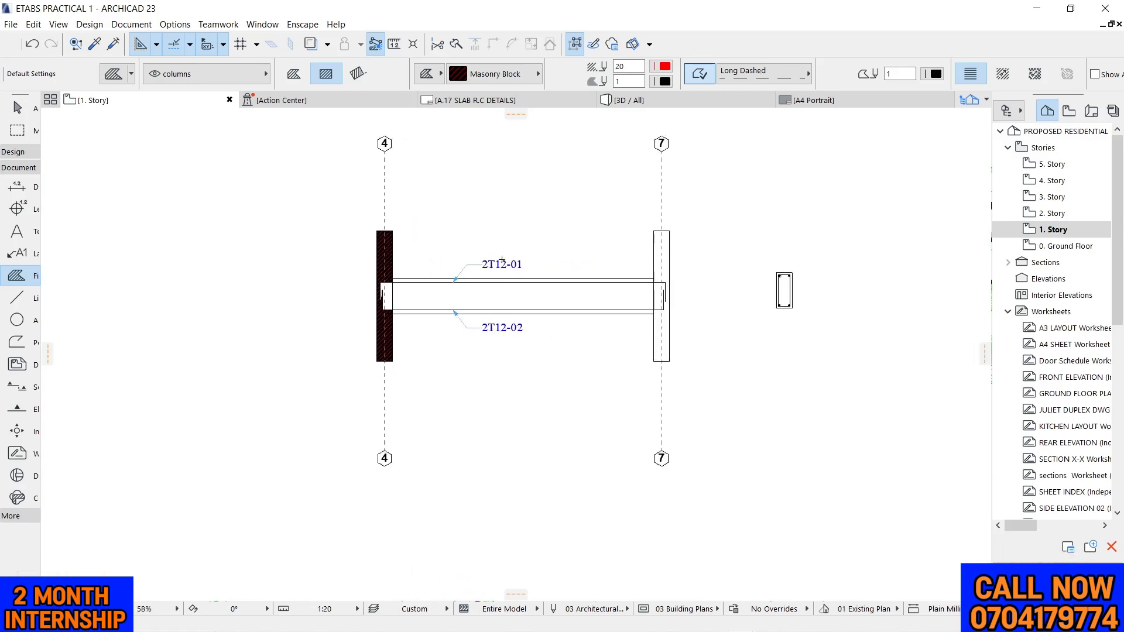
scroll(351, 252, "up", 6)
key("Escape")
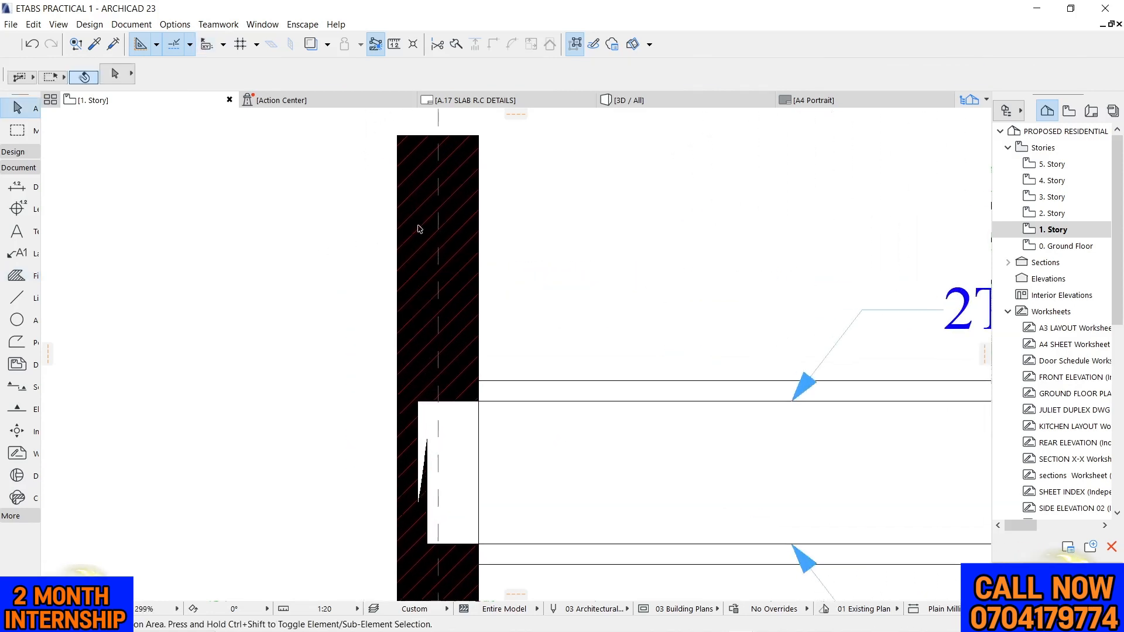
Give the grid 4 column's fill a transparent background and set its fill pen to 1
left_click(419, 229)
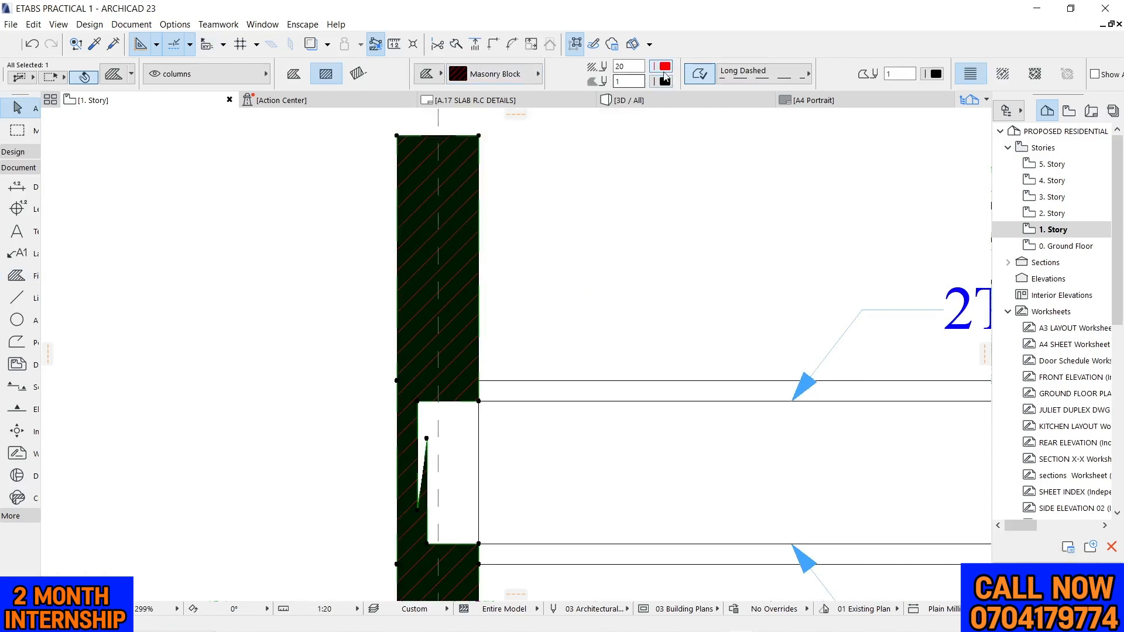
left_click(665, 80)
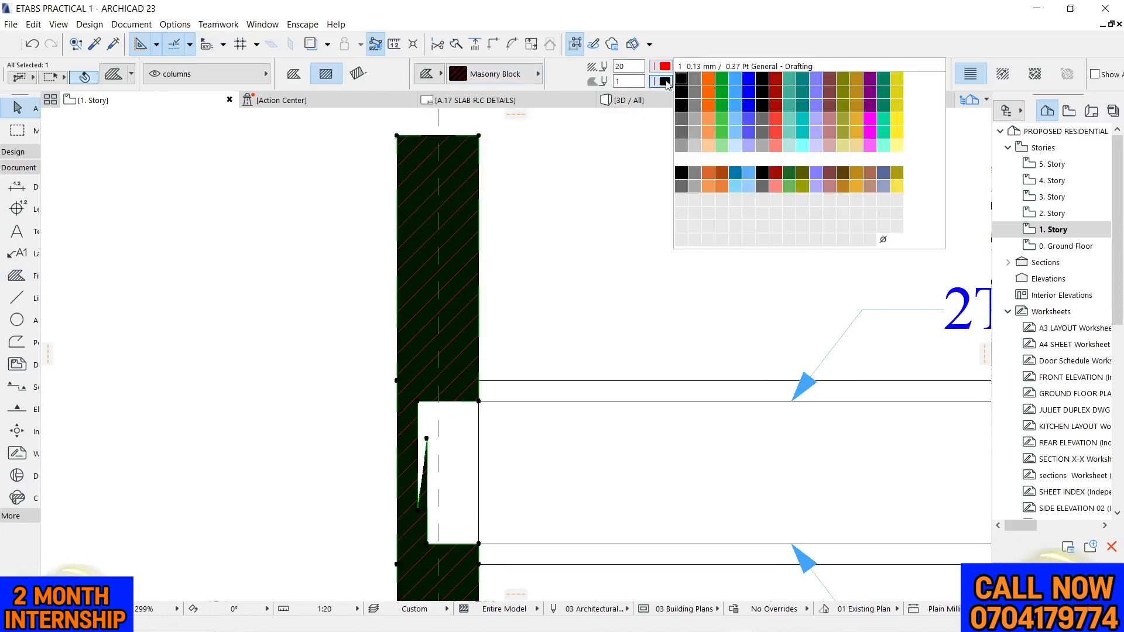
left_click(896, 239)
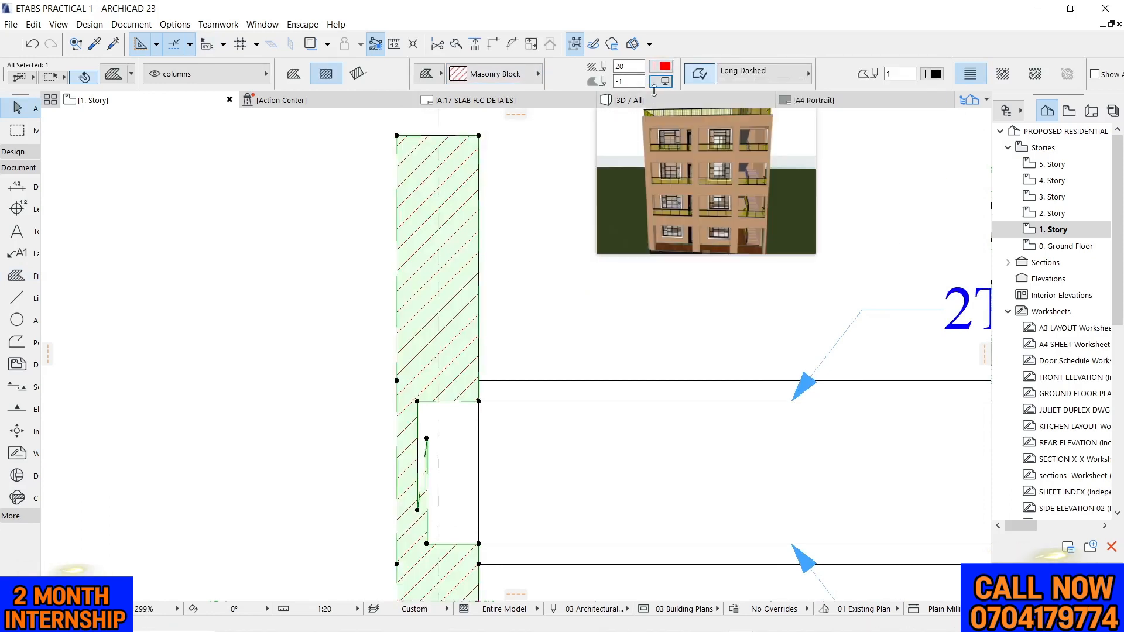
left_click(662, 66)
left_click(679, 60)
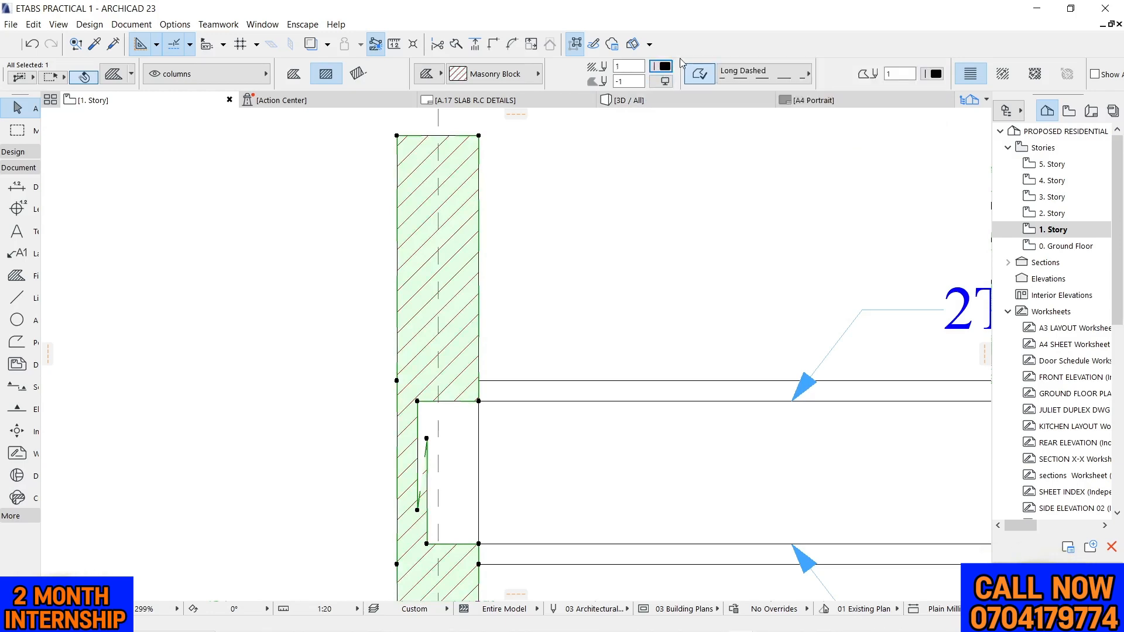
Change the grid 4 column's fill pattern to Double 1:8 and deselect it
left_click(513, 75)
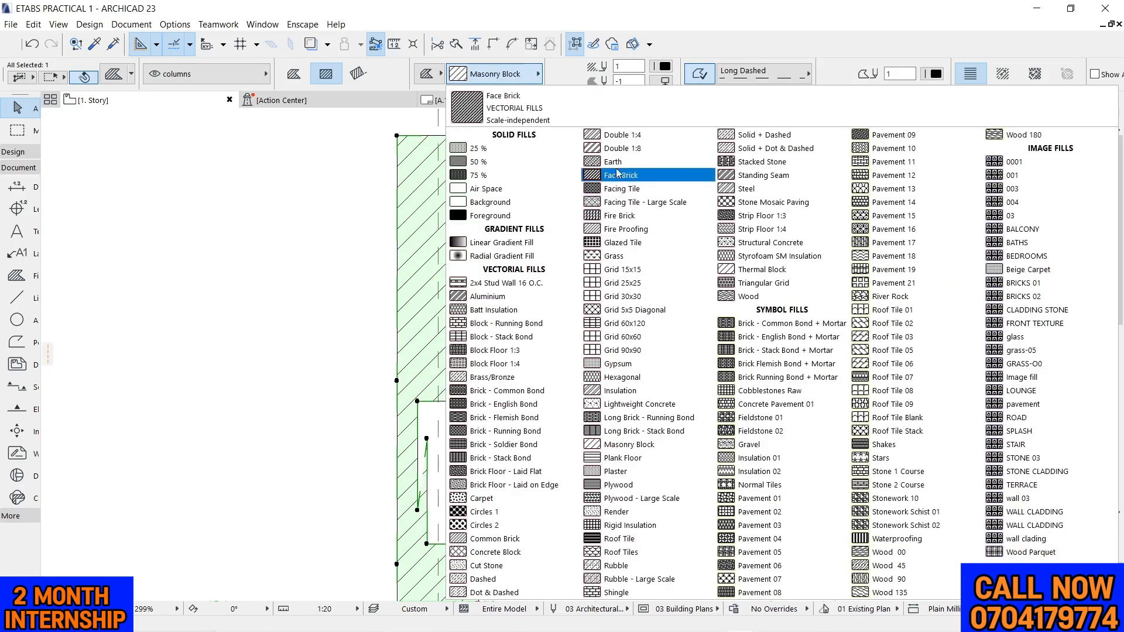
left_click(618, 150)
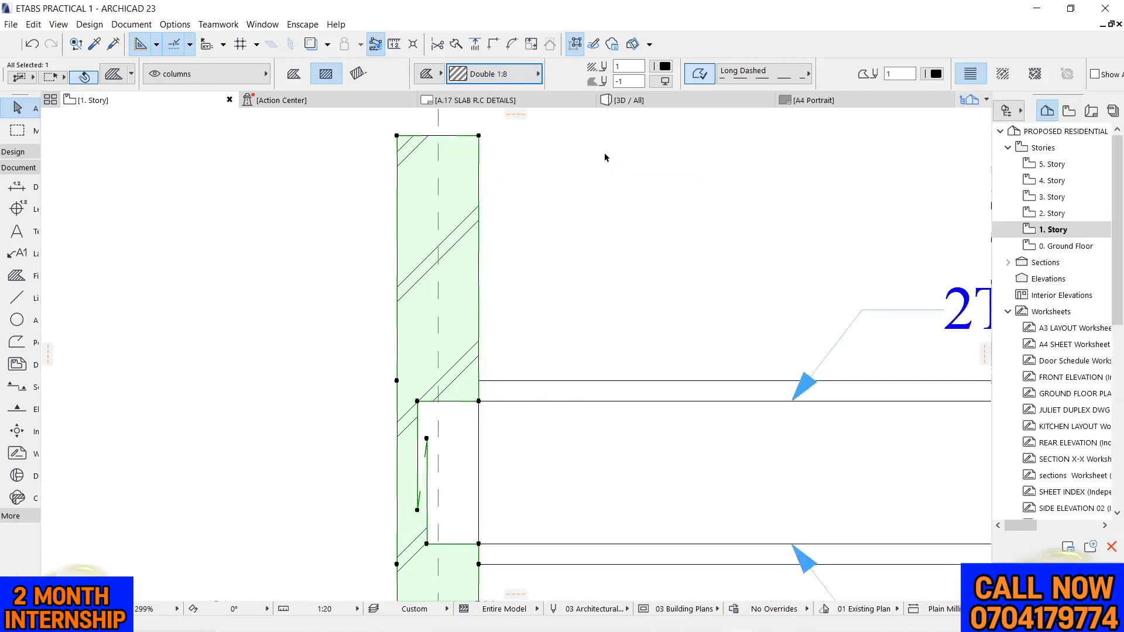
scroll(585, 175, "down", 5)
left_click(449, 233)
scroll(473, 250, "down", 3)
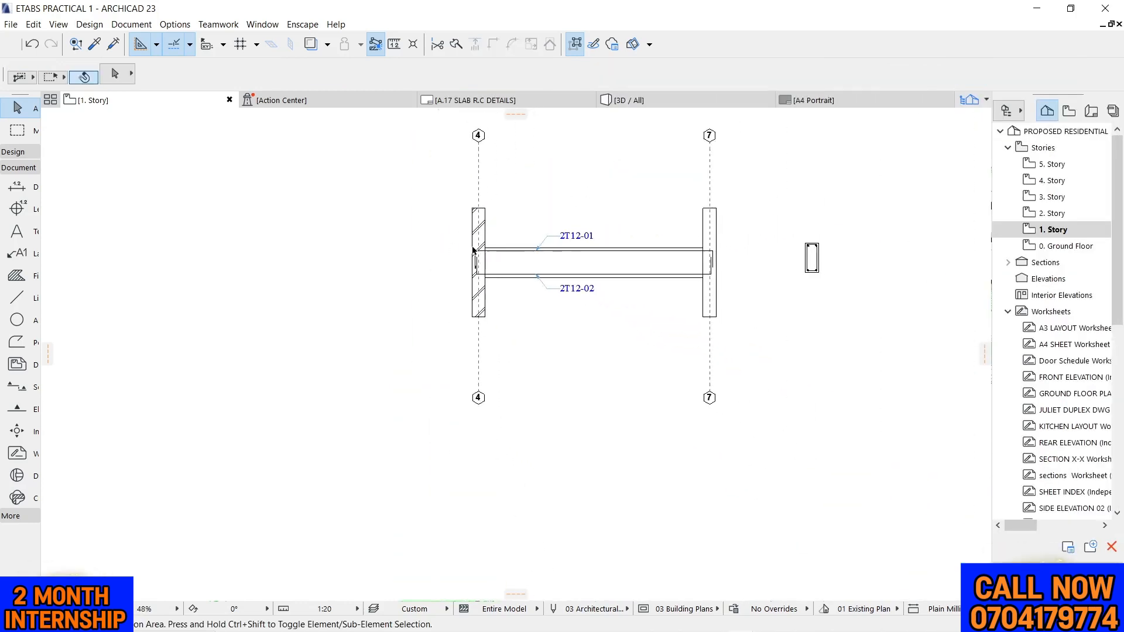
scroll(394, 233, "down", 2)
scroll(394, 233, "up", 4)
scroll(415, 350, "down", 2)
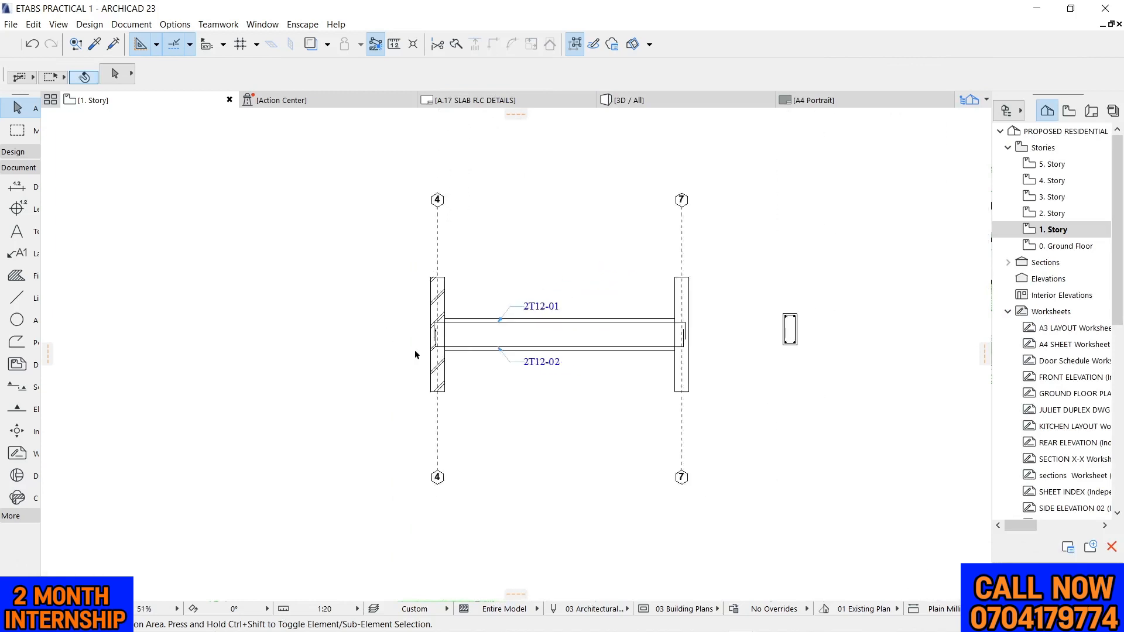
scroll(630, 311, "up", 3)
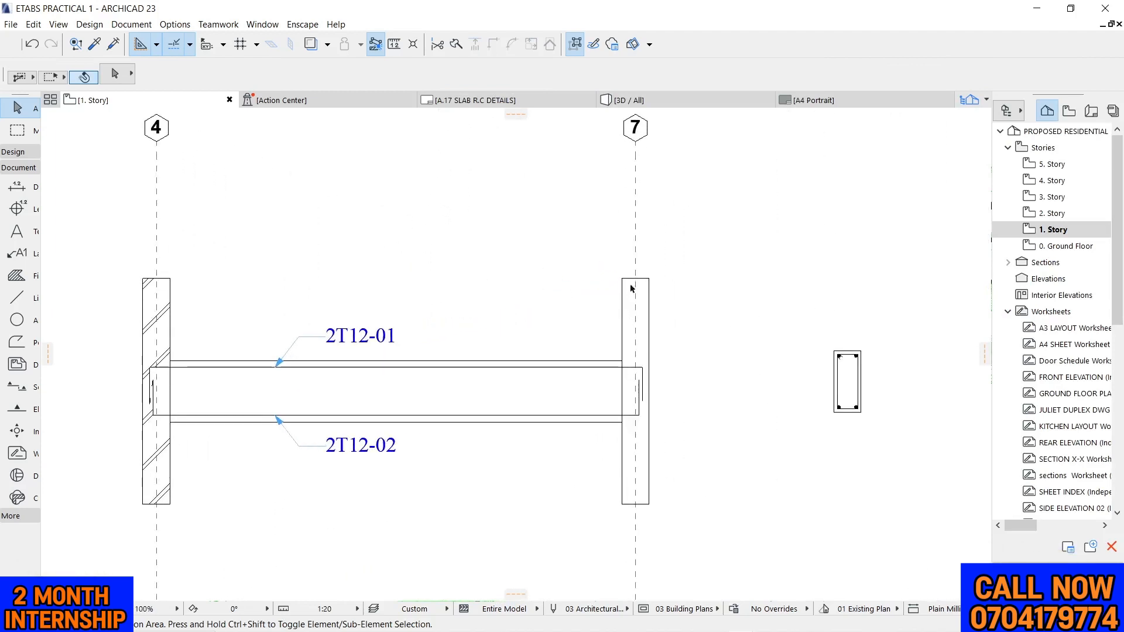
scroll(741, 273, "down", 2)
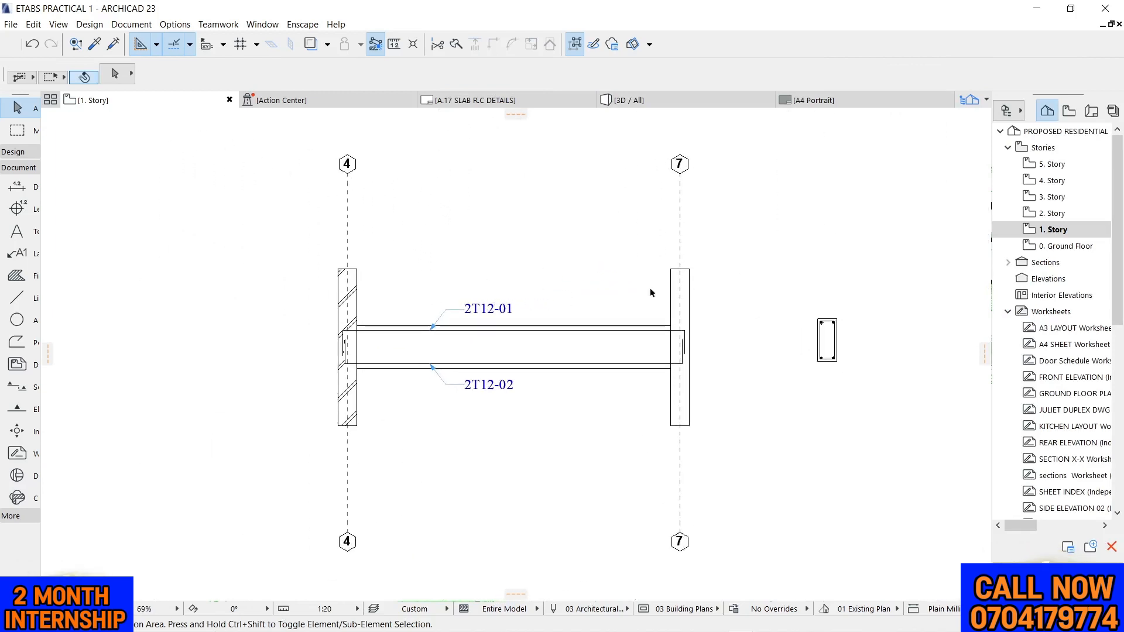
scroll(326, 321, "up", 2)
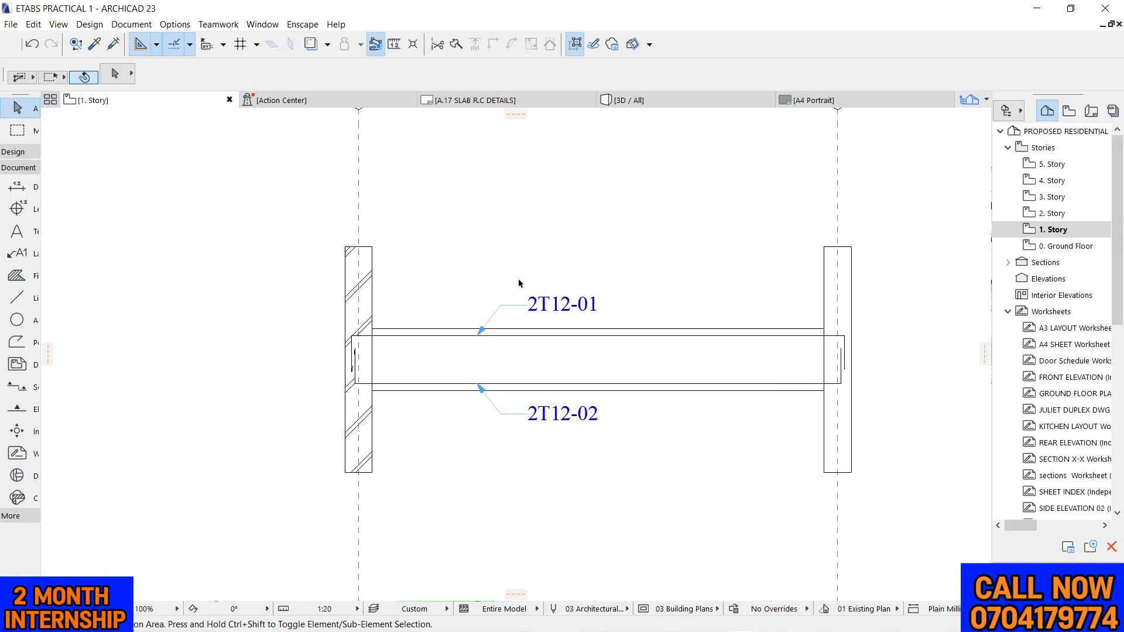
scroll(494, 305, "down", 3)
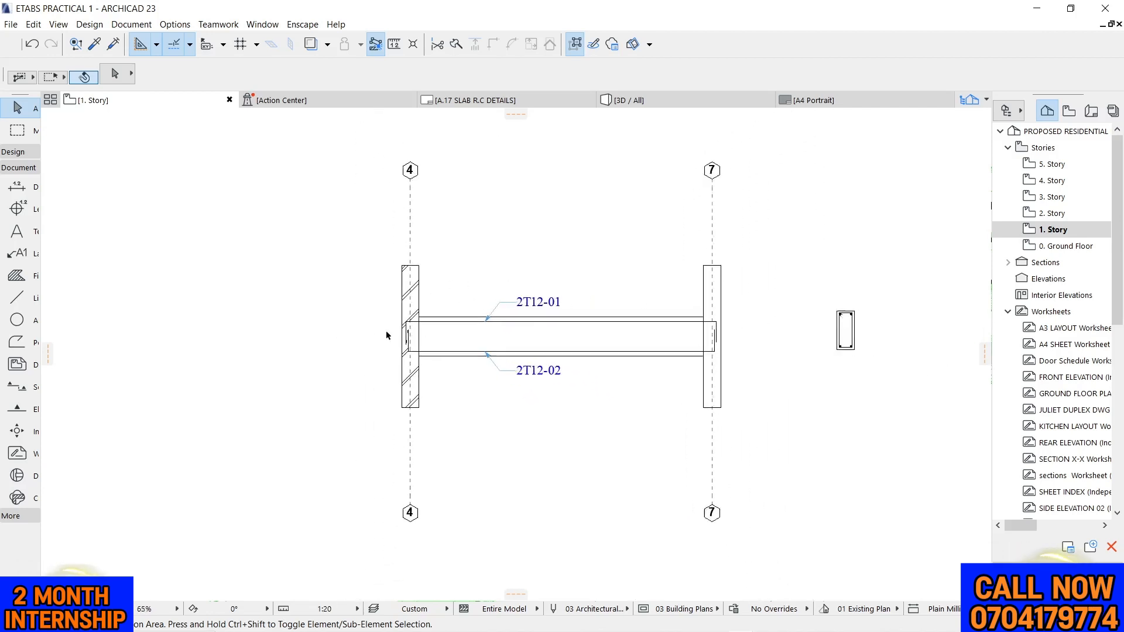
Split the grid 4 column's fill horizontally along the beam's top edge
scroll(391, 331, "up", 4)
left_click(448, 275)
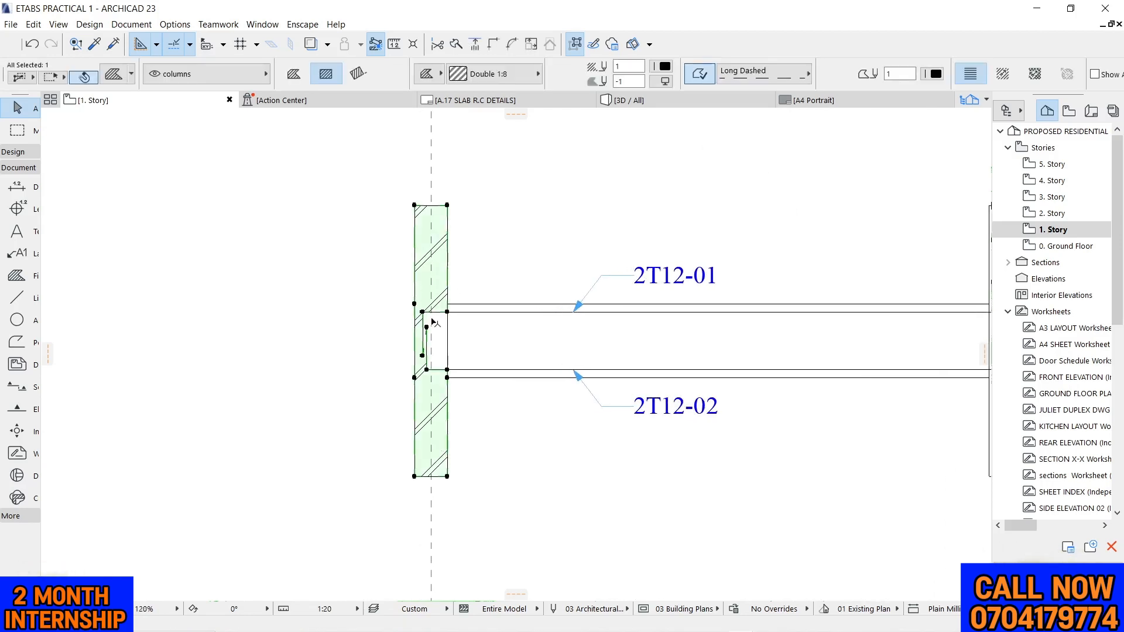
scroll(445, 271, "up", 6)
left_click(441, 45)
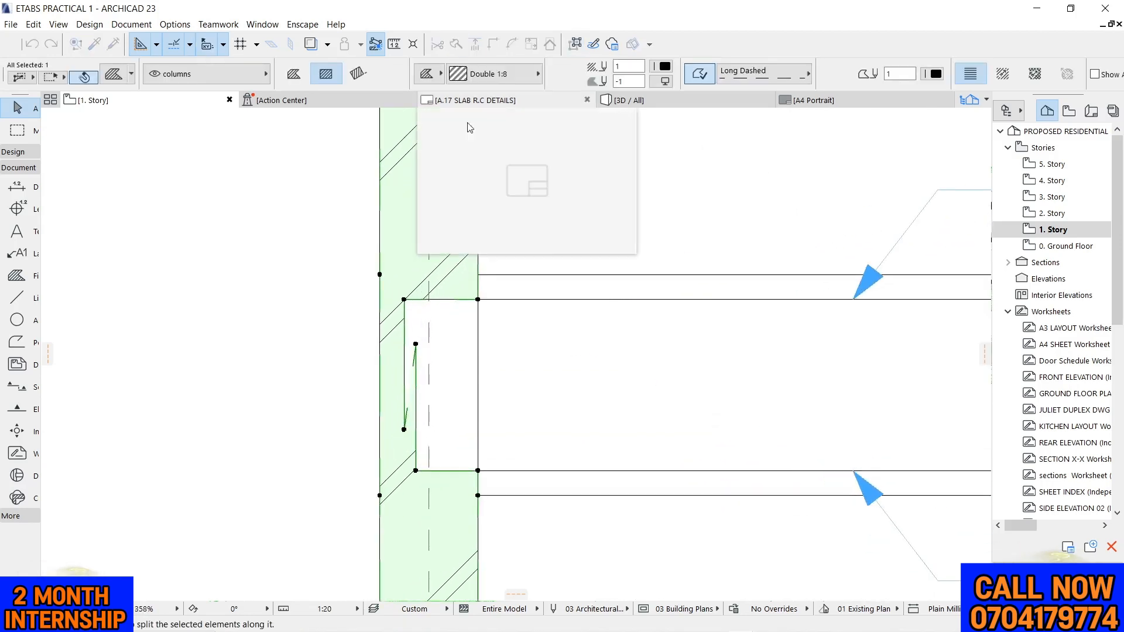
left_click(479, 275)
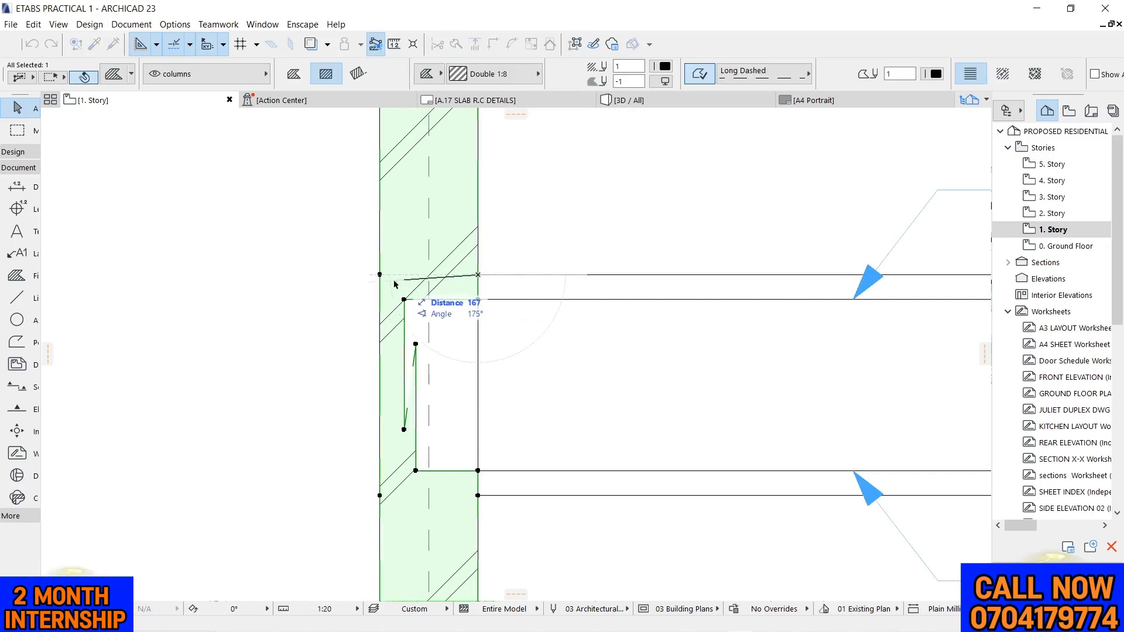
left_click(352, 274)
left_click(295, 283)
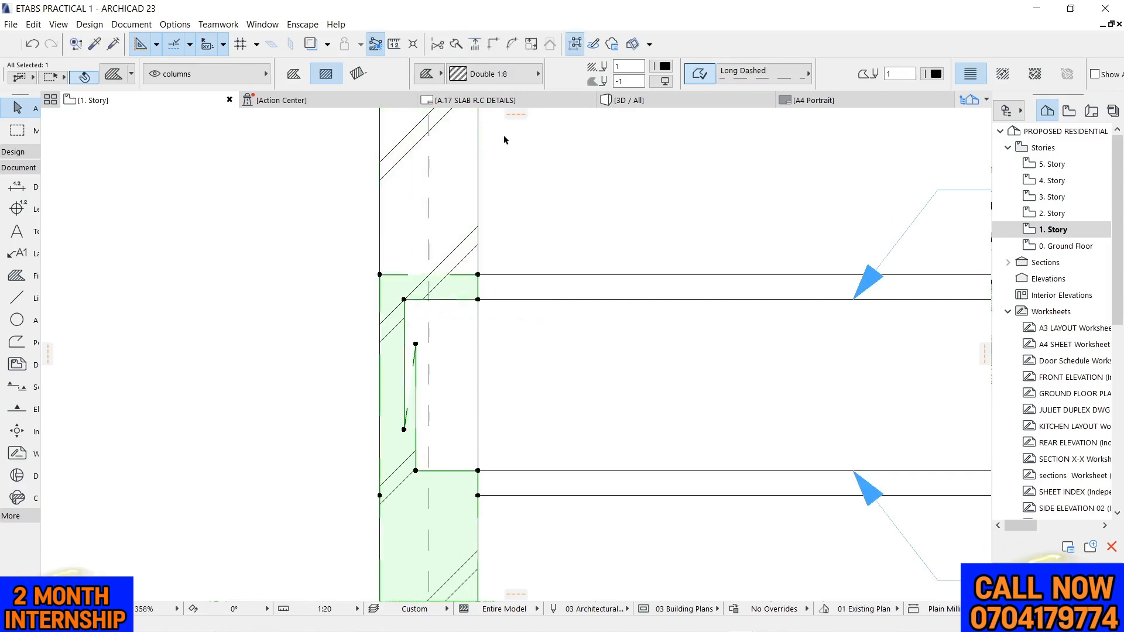
Split the remaining lower part of the grid 4 column's fill horizontally along the beam's bottom edge
scroll(507, 141, "down", 4)
left_click(456, 45)
scroll(492, 287, "up", 6)
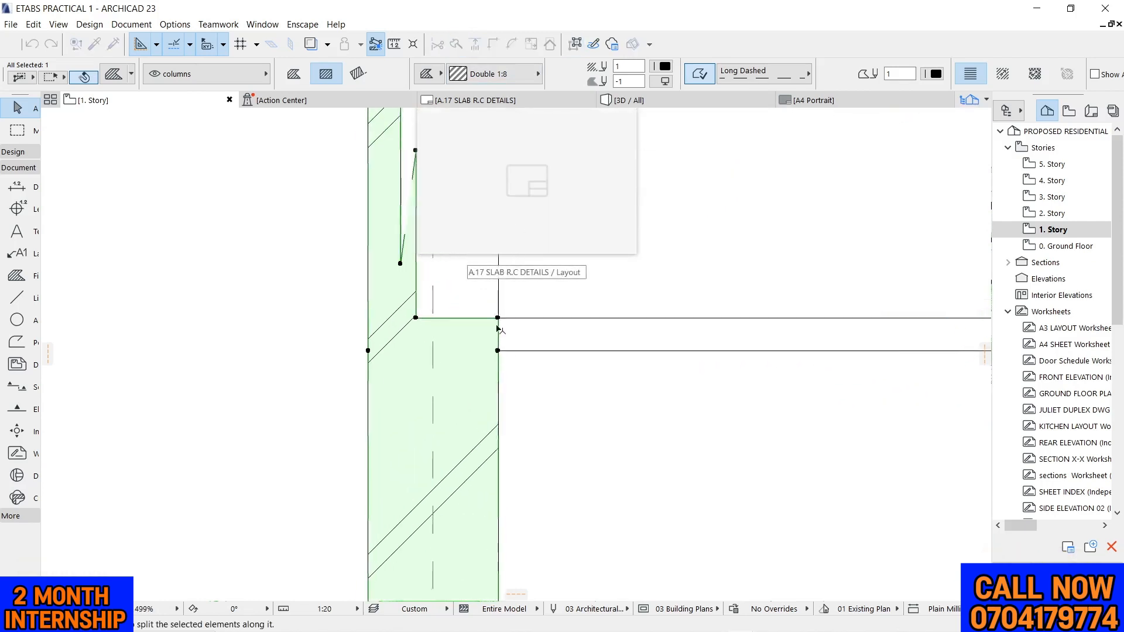
left_click(498, 355)
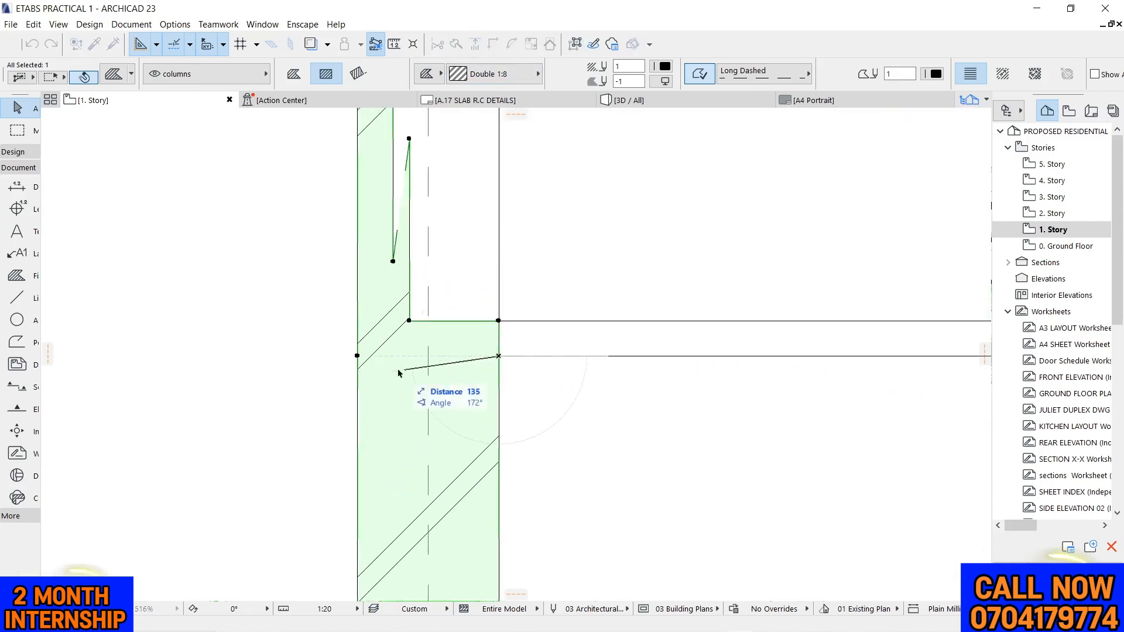
left_click(330, 363)
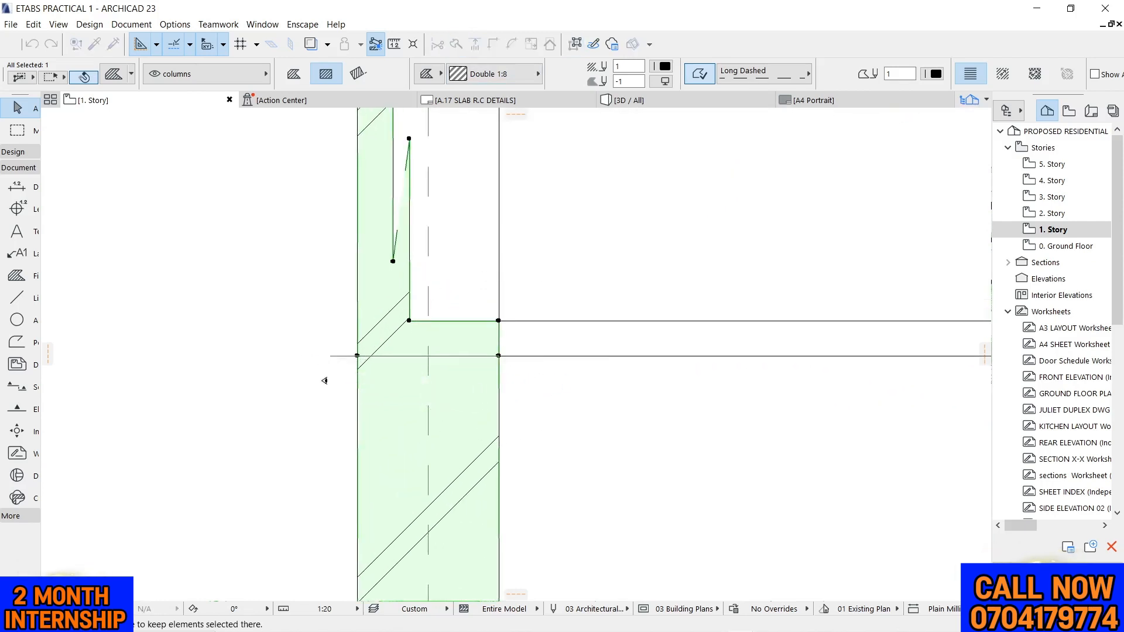
left_click(324, 381)
Delete the middle piece of the grid 4 column's fill, between the beam's top and bottom edges
scroll(335, 287, "down", 5)
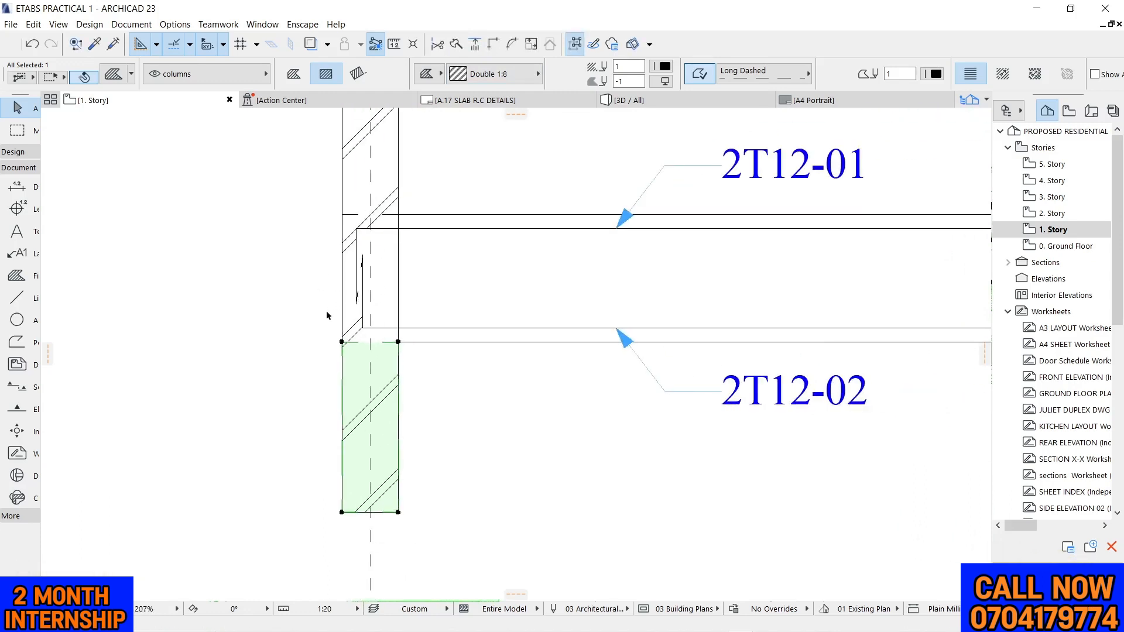
left_click(354, 291)
key("Delete")
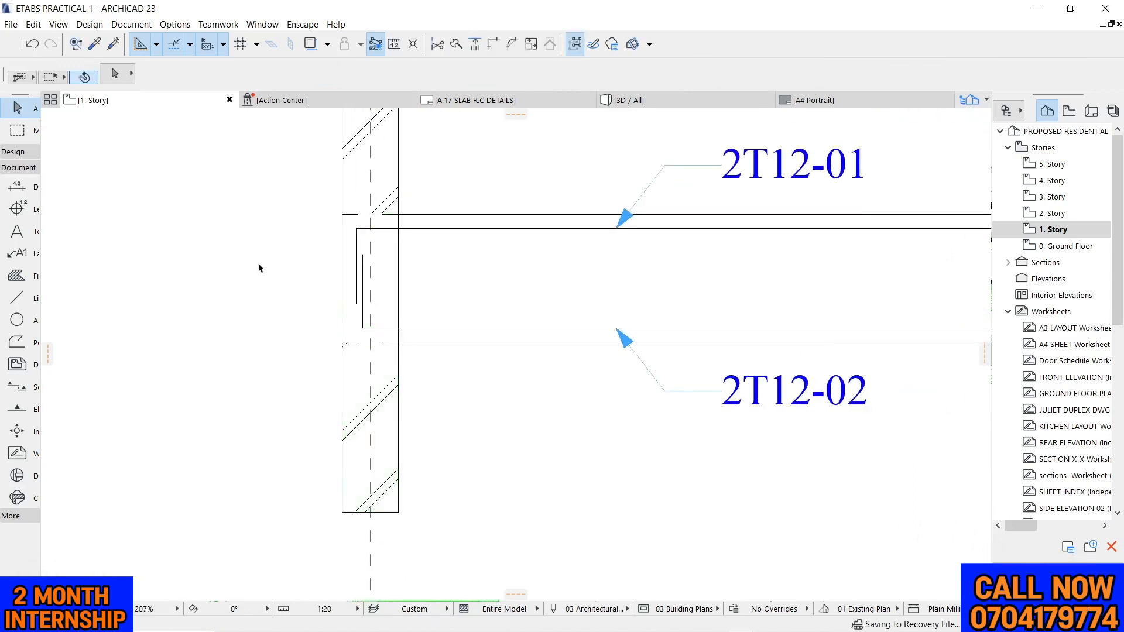
scroll(298, 295, "down", 5)
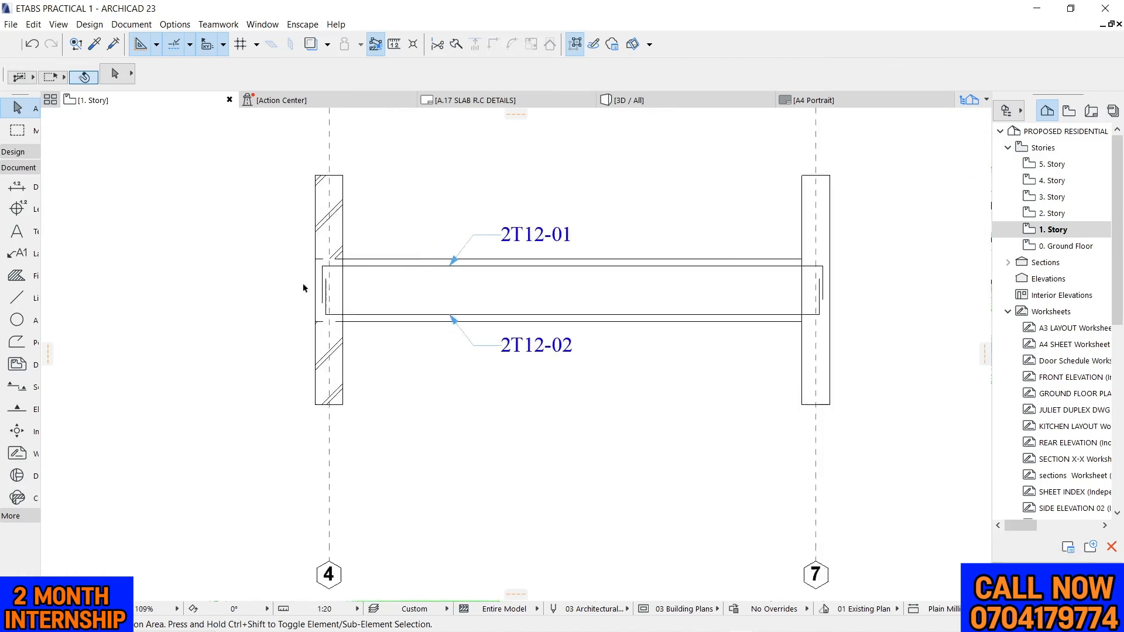
scroll(303, 283, "up", 7)
scroll(346, 142, "down", 5)
scroll(366, 201, "up", 3)
scroll(366, 200, "up", 1)
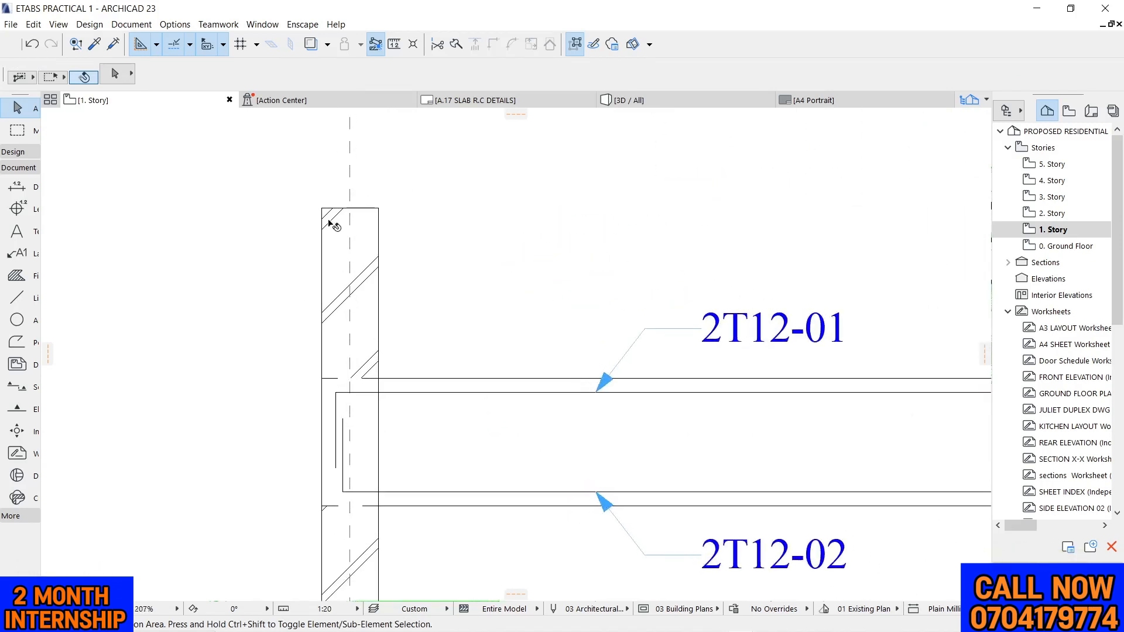
scroll(332, 215, "down", 4)
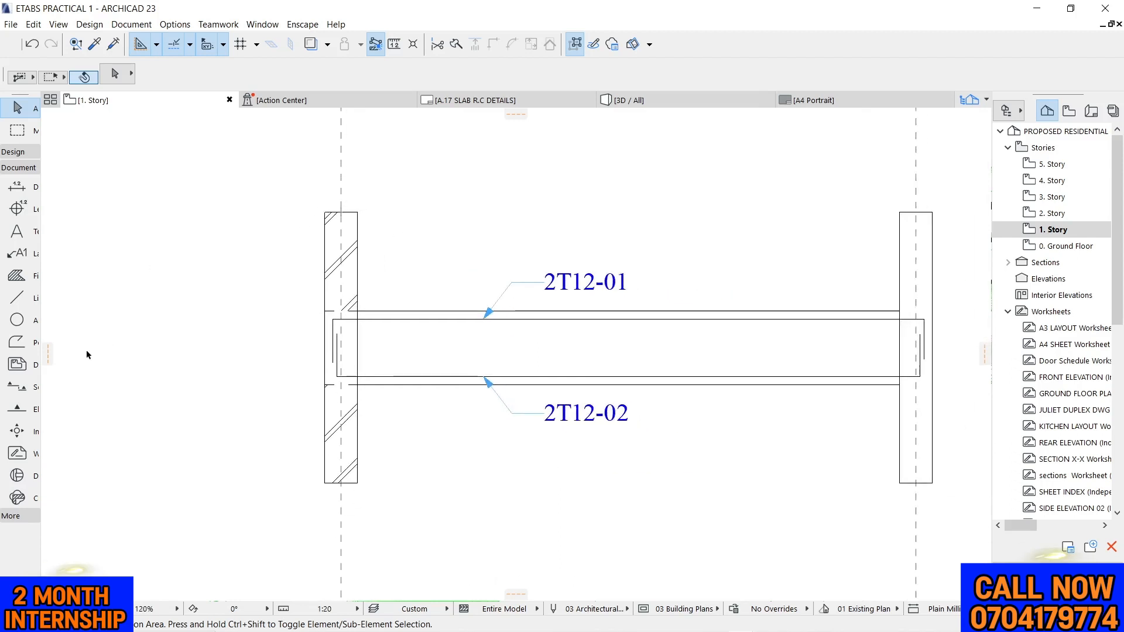
Draw a break-line polyline from the grid 4 column's top-left corner along its top edge, with a 45° zigzag across the grid line
left_click(17, 341)
scroll(324, 205, "up", 6)
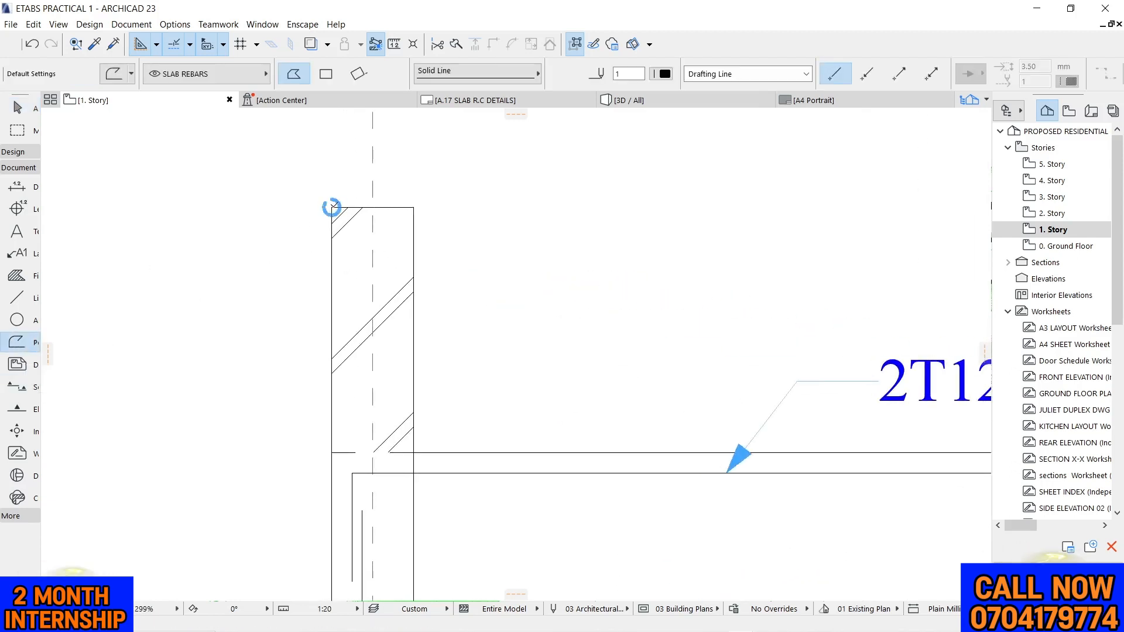
left_click(332, 207)
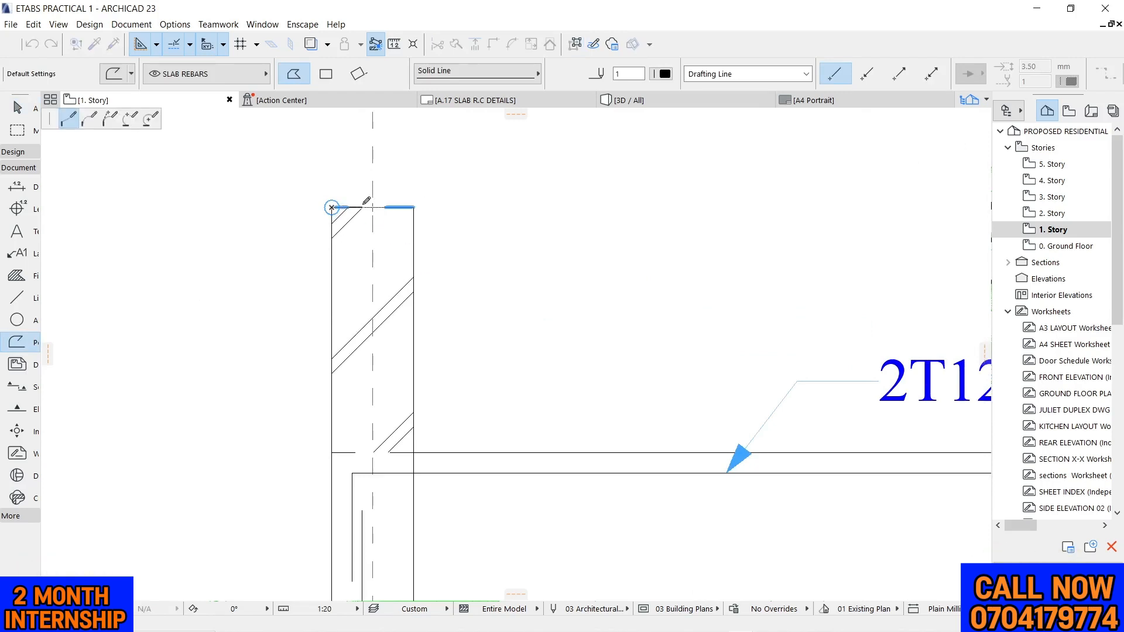
left_click(362, 207)
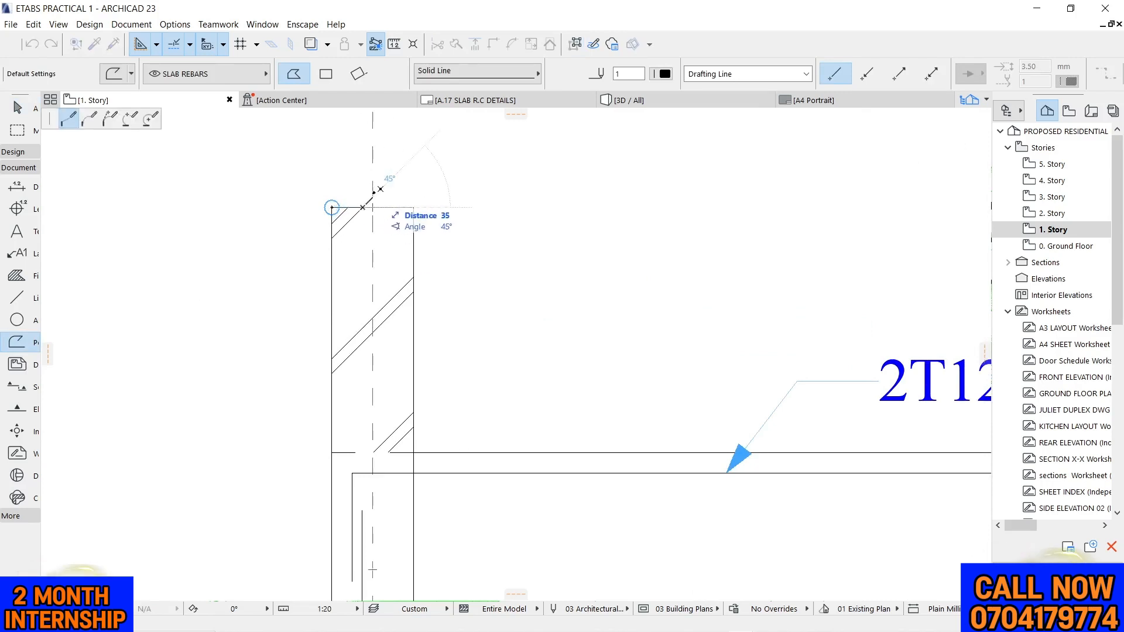
left_click(372, 197)
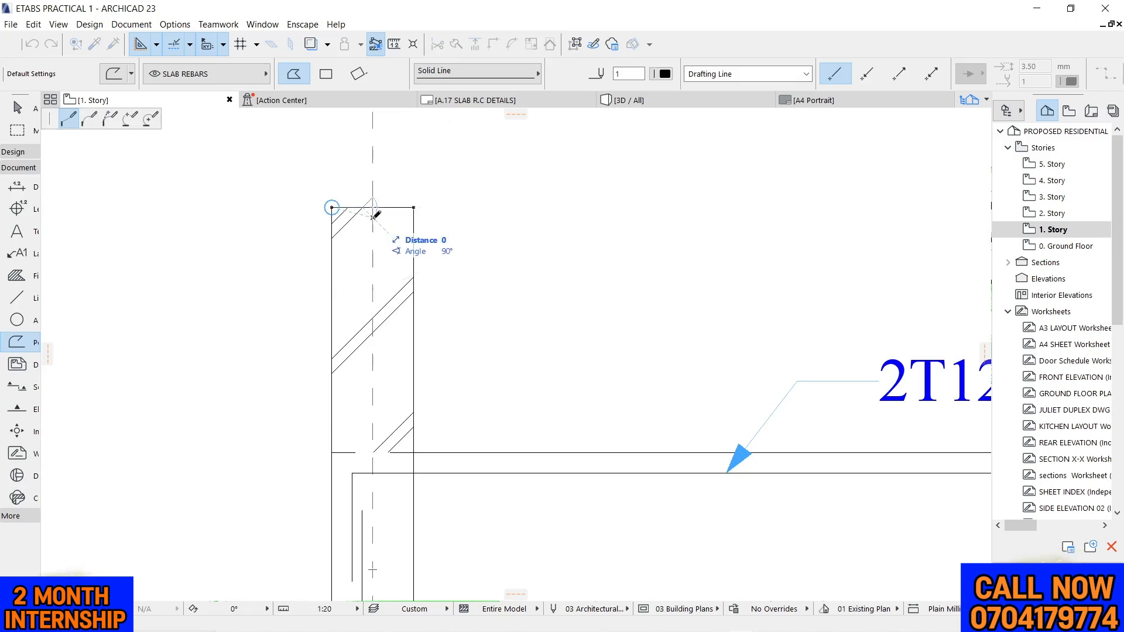
right_click(437, 204)
left_click(468, 350)
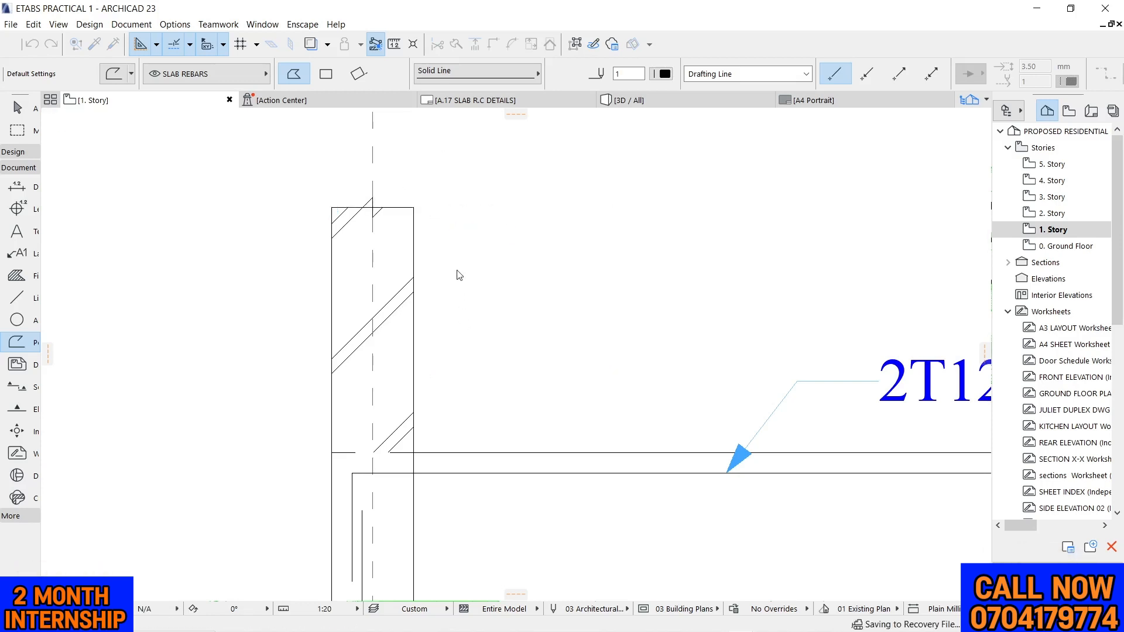
key("Escape")
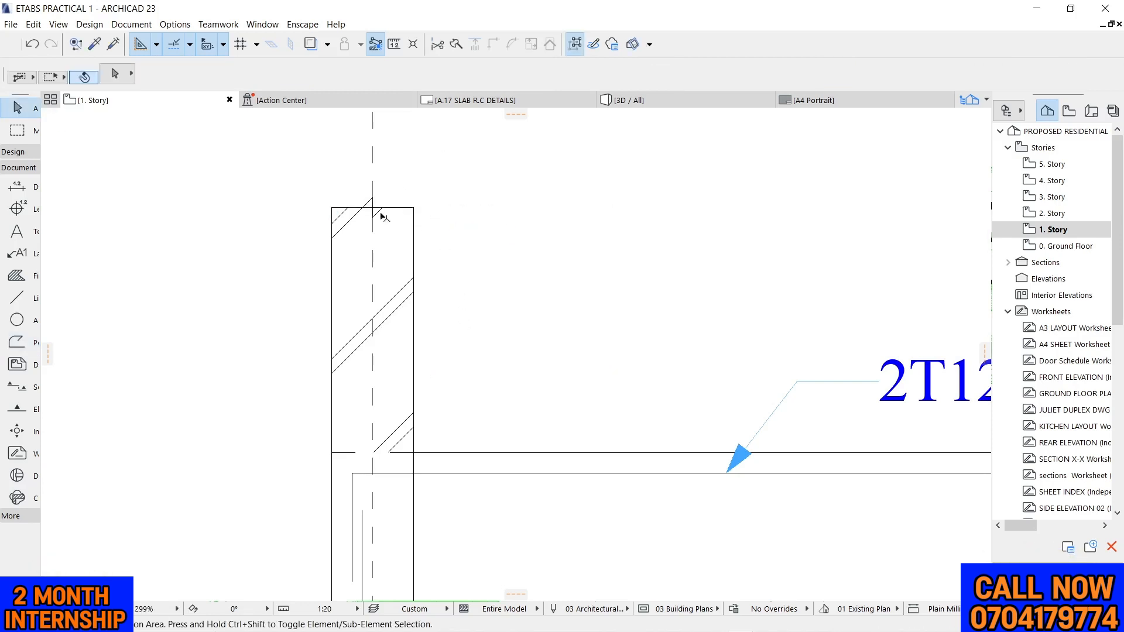
Stretch the grid 4 break line's free end past the column's top edge along its sloped segment, and insert a node where it crosses the edge
left_click(381, 209)
scroll(382, 210, "up", 3)
scroll(384, 211, "up", 2)
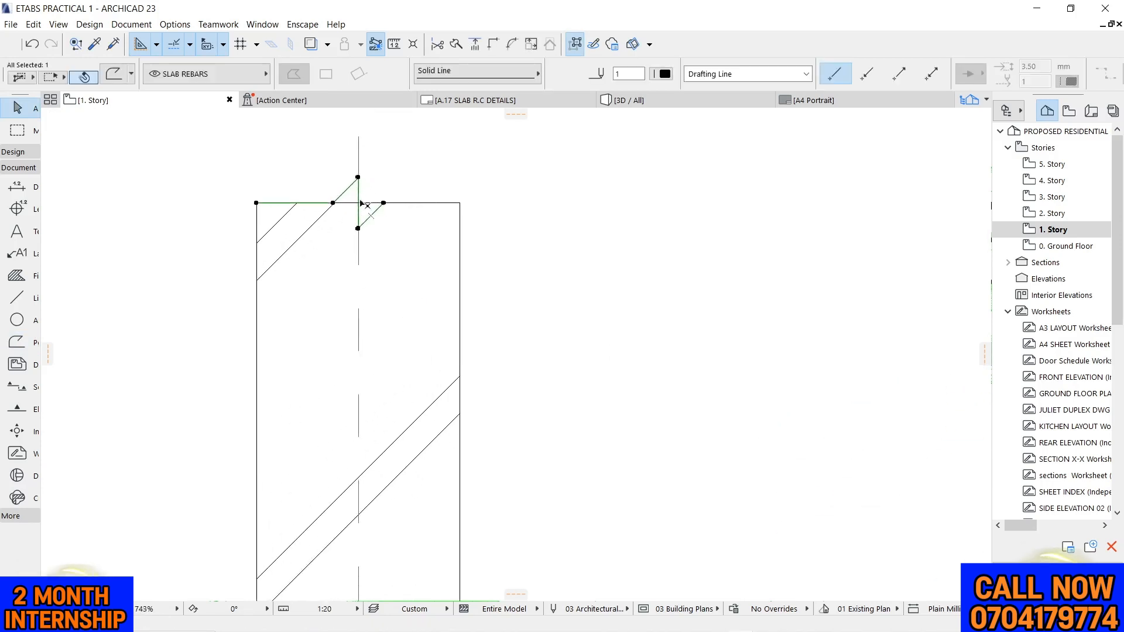
left_click(384, 203)
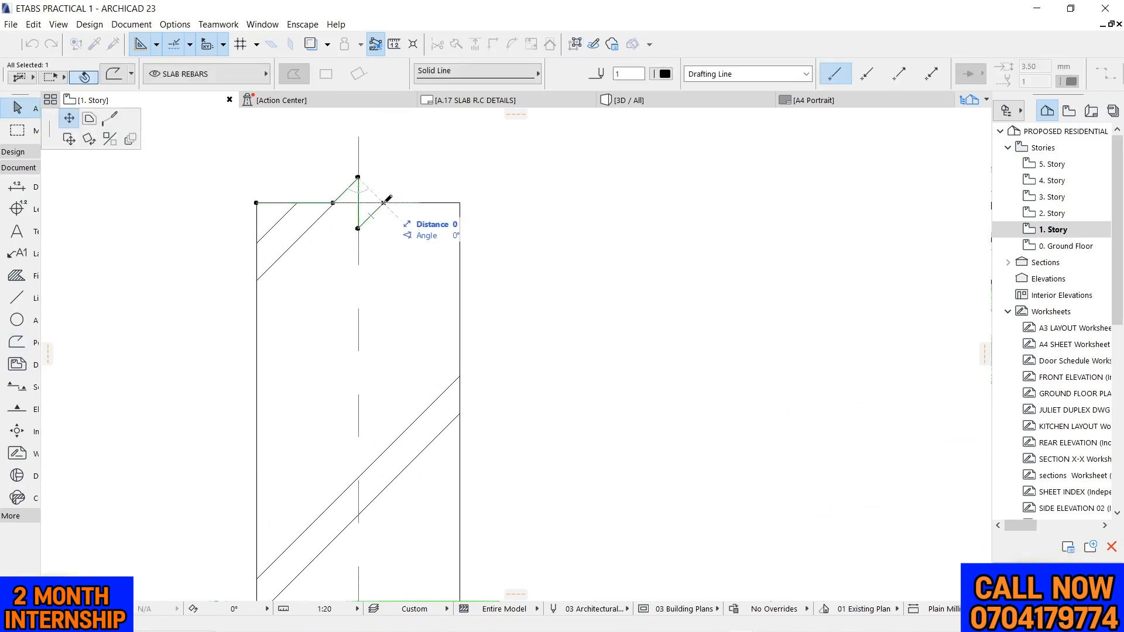
left_click(399, 187)
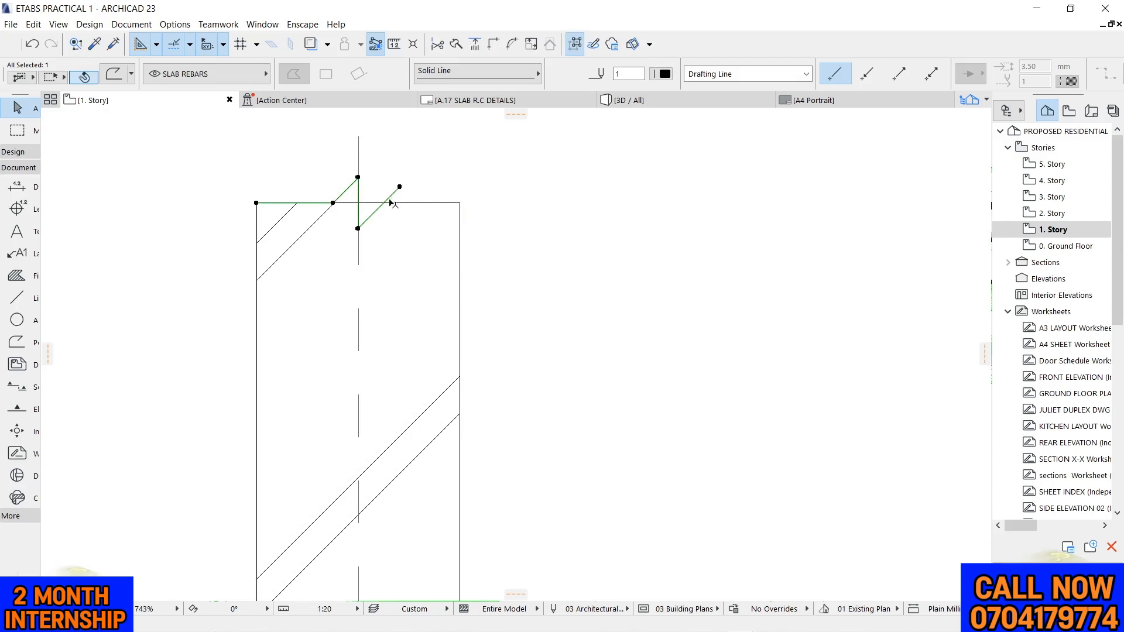
left_click(391, 199)
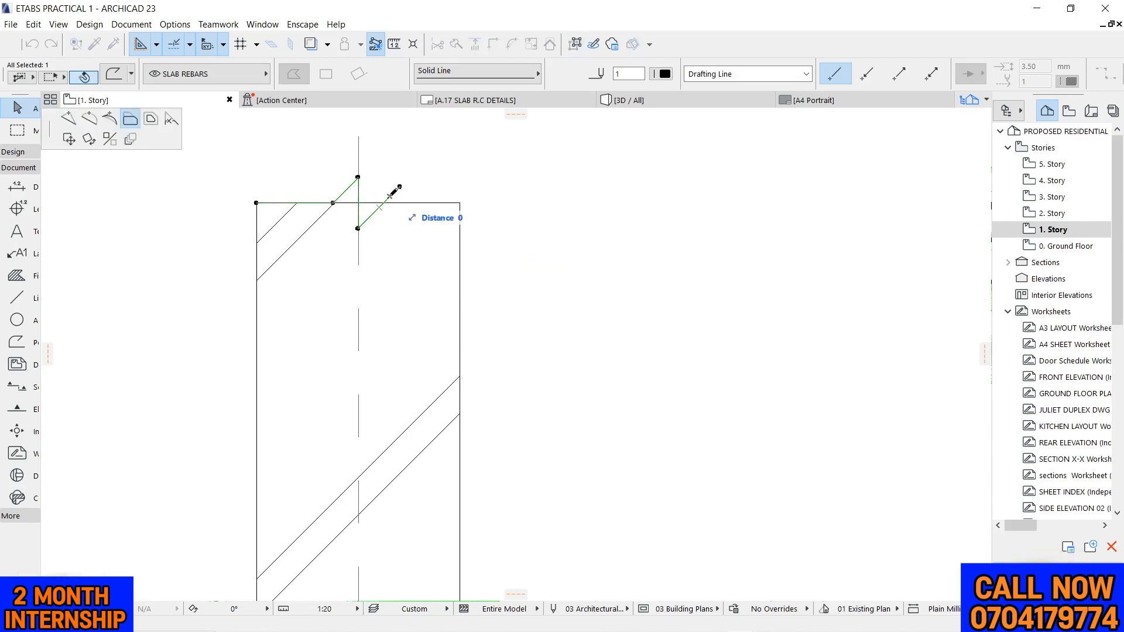
left_click(76, 122)
scroll(381, 176, "up", 5)
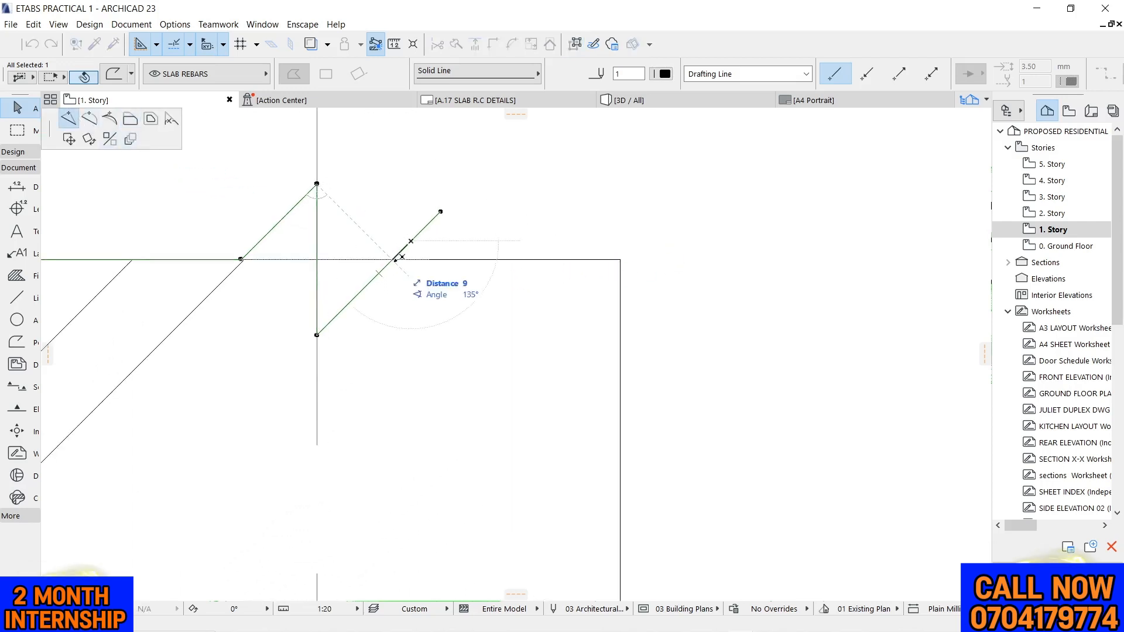
left_click(392, 258)
Move the break line's free end level with the column's top edge, about 35 mm beyond the top-right corner
left_click(440, 212)
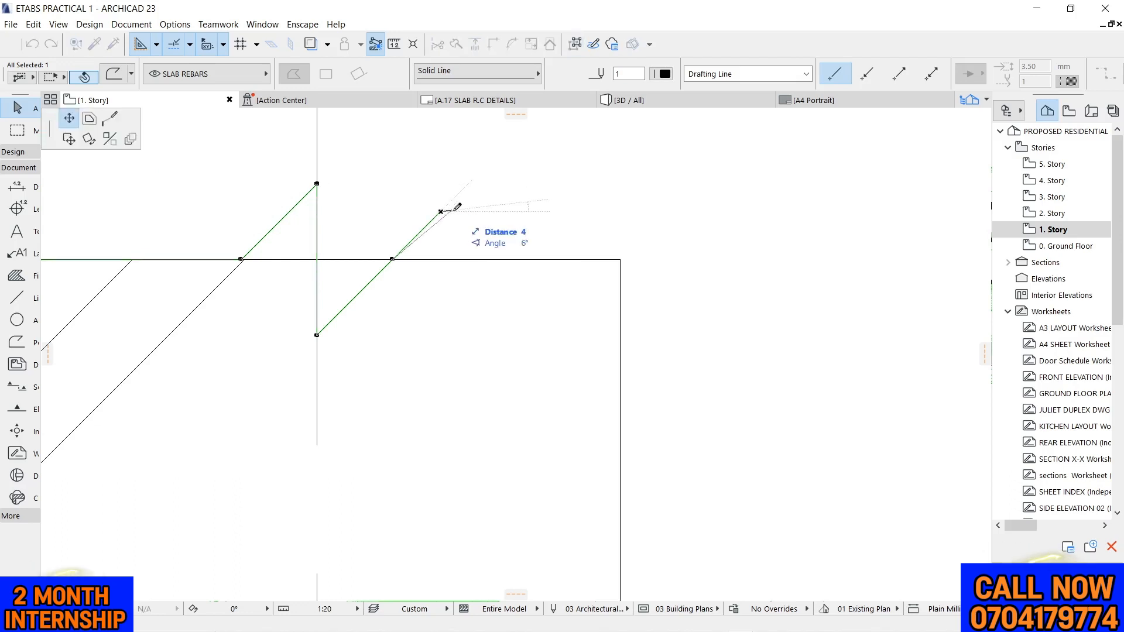
left_click(622, 258)
left_click(622, 258)
left_click(687, 329)
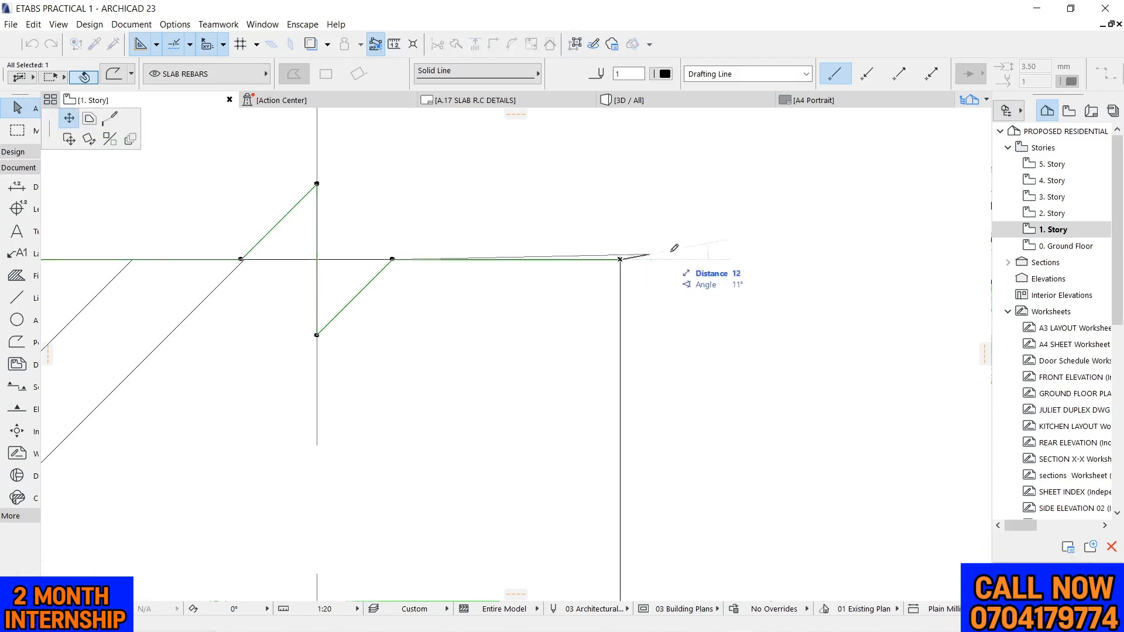
left_click(728, 259)
key("Escape")
scroll(707, 236, "down", 3)
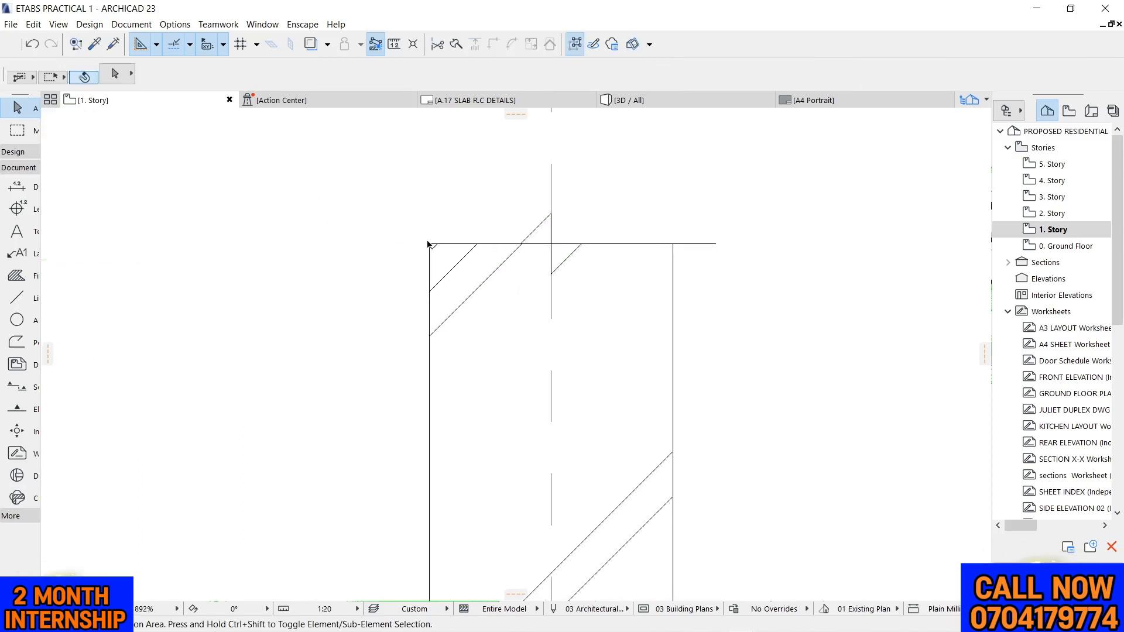
Extend the break line's left end horizontally past the grid 4 column and lengthen its right end to match
left_click(428, 244)
left_click(429, 244)
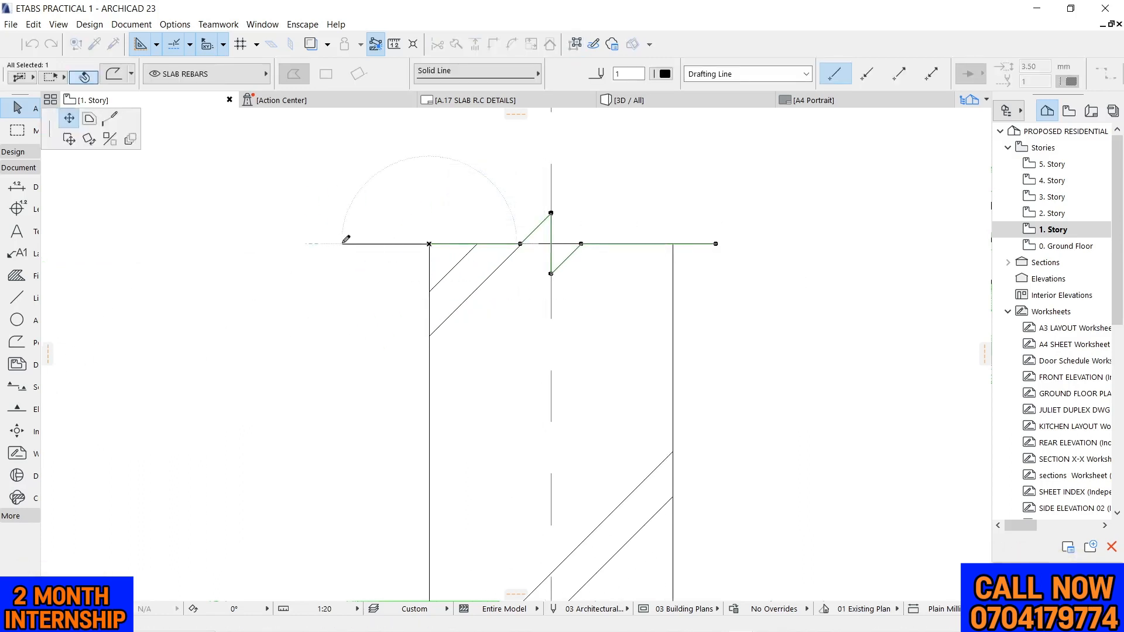
left_click(346, 239)
scroll(523, 209, "down", 5)
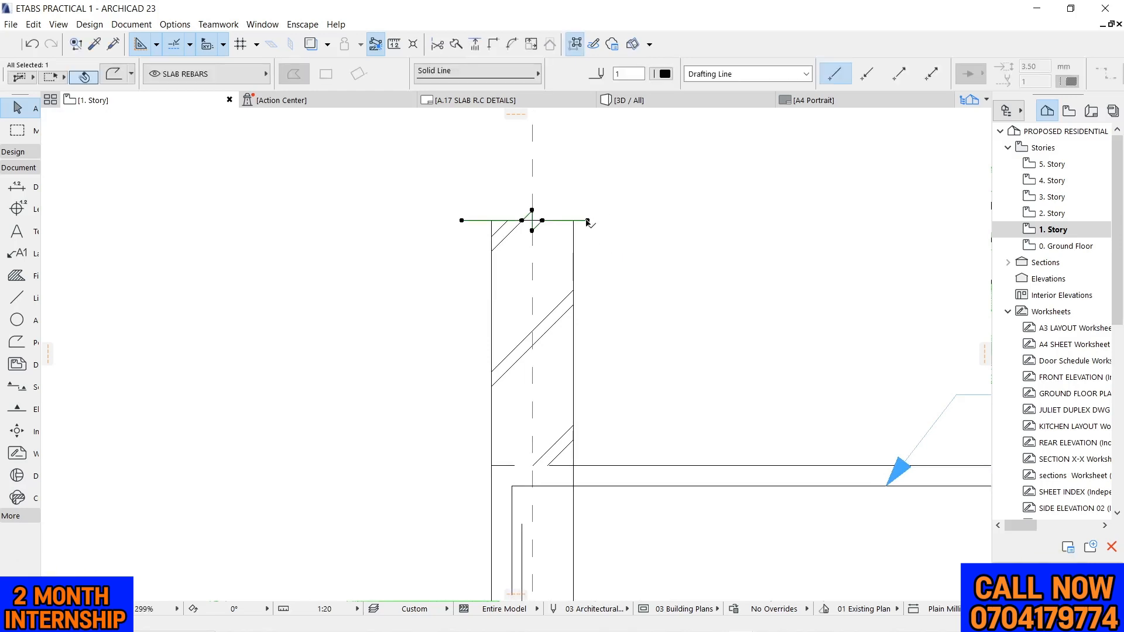
left_click(588, 222)
left_click(610, 221)
key("Escape")
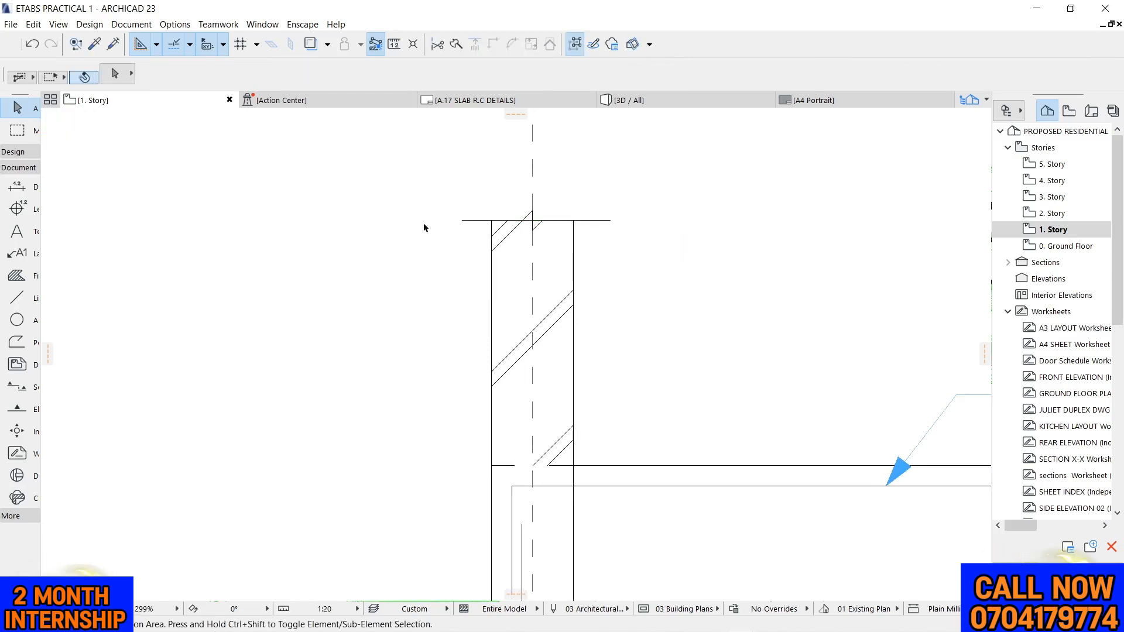
Stretch the break line's zigzag along grid 4, moving its upper peak up about 25 mm and its lower peak down equally
scroll(425, 227, "down", 6)
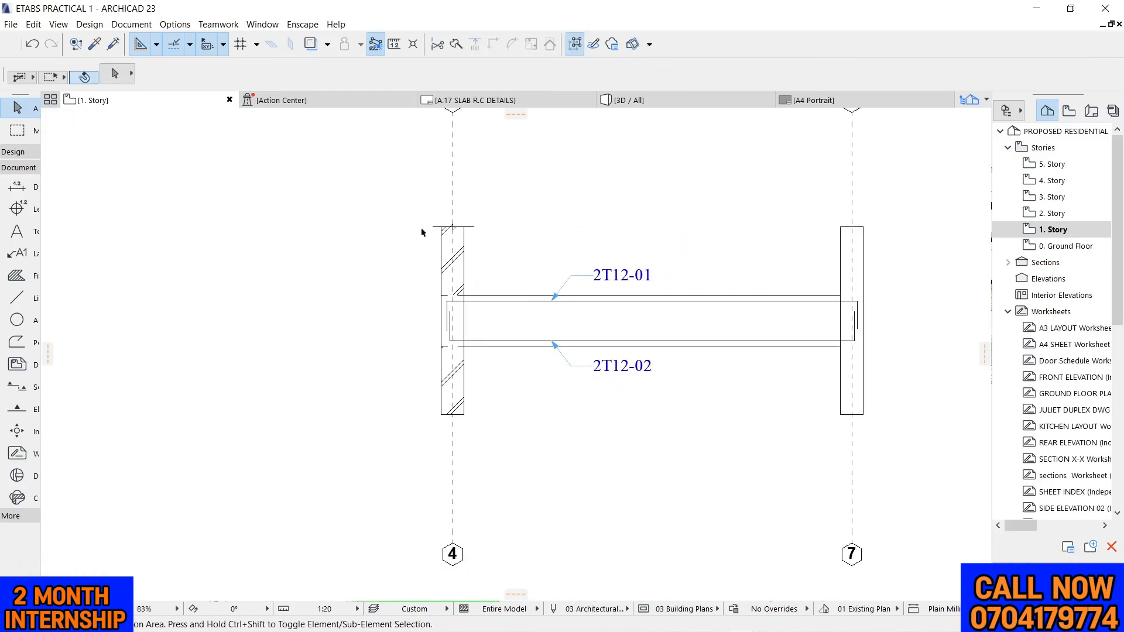
scroll(421, 231, "up", 11)
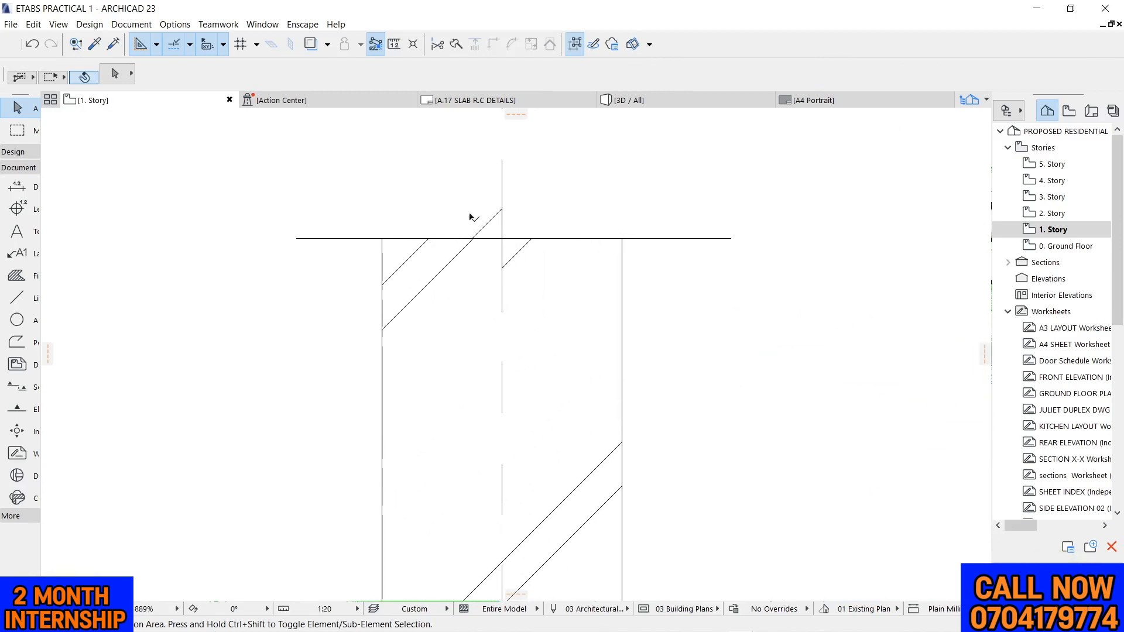
left_click(502, 211)
left_click(503, 209)
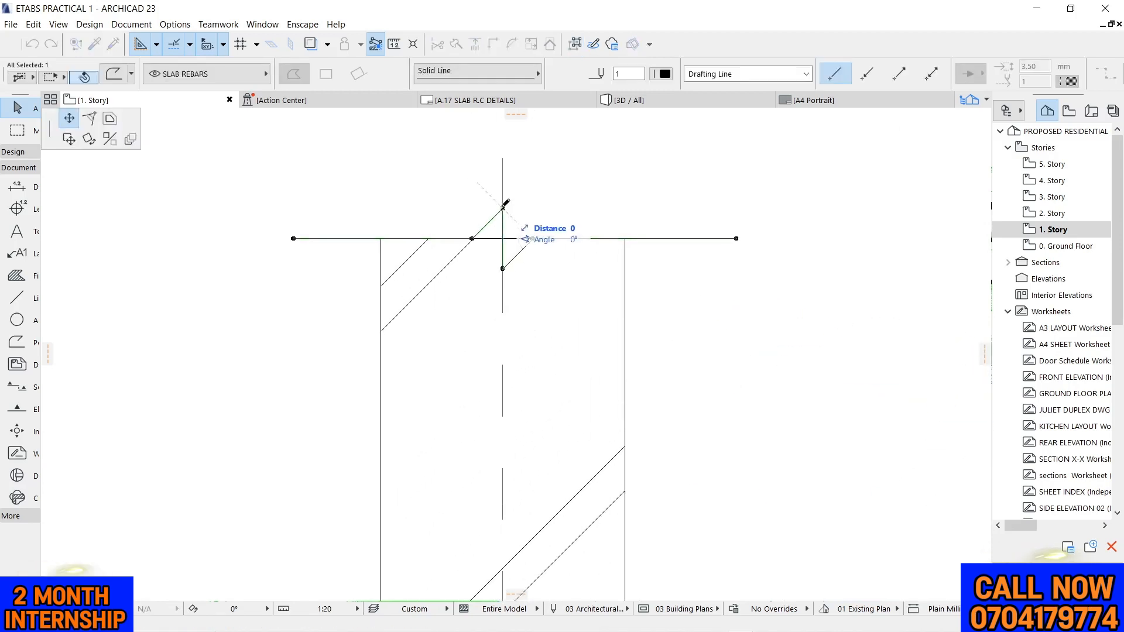
left_click(503, 177)
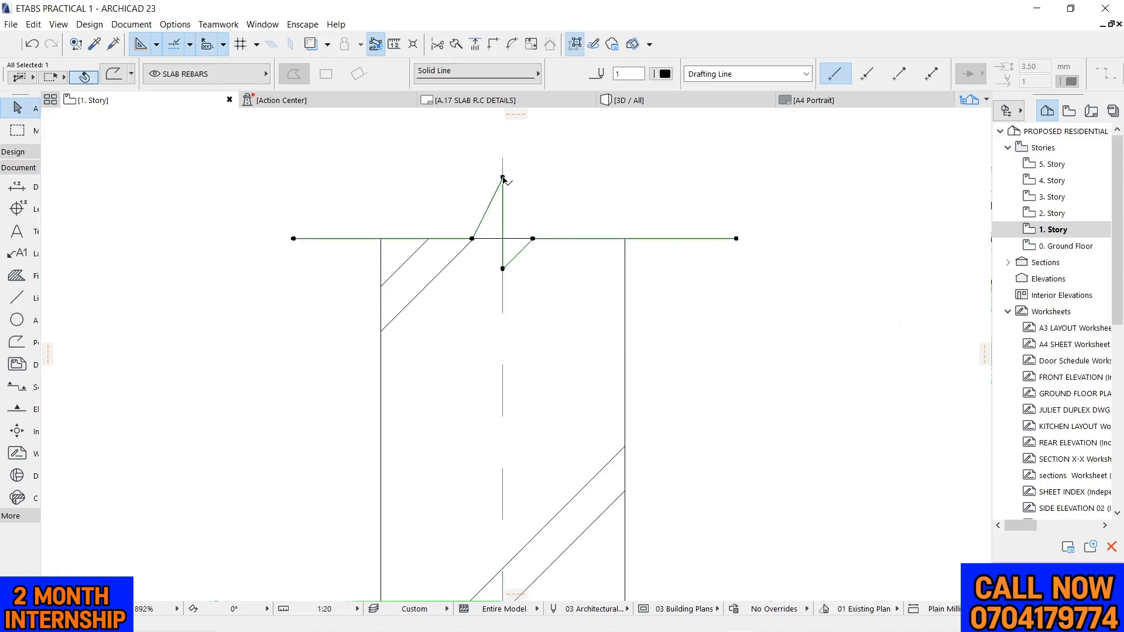
left_click(503, 269)
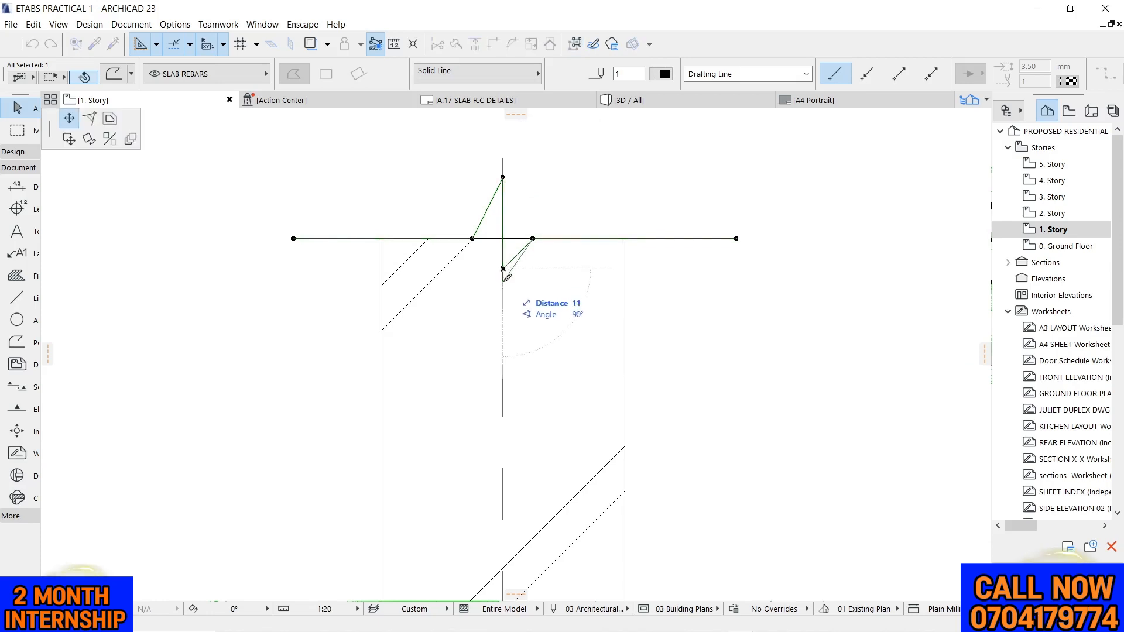
left_click(503, 293)
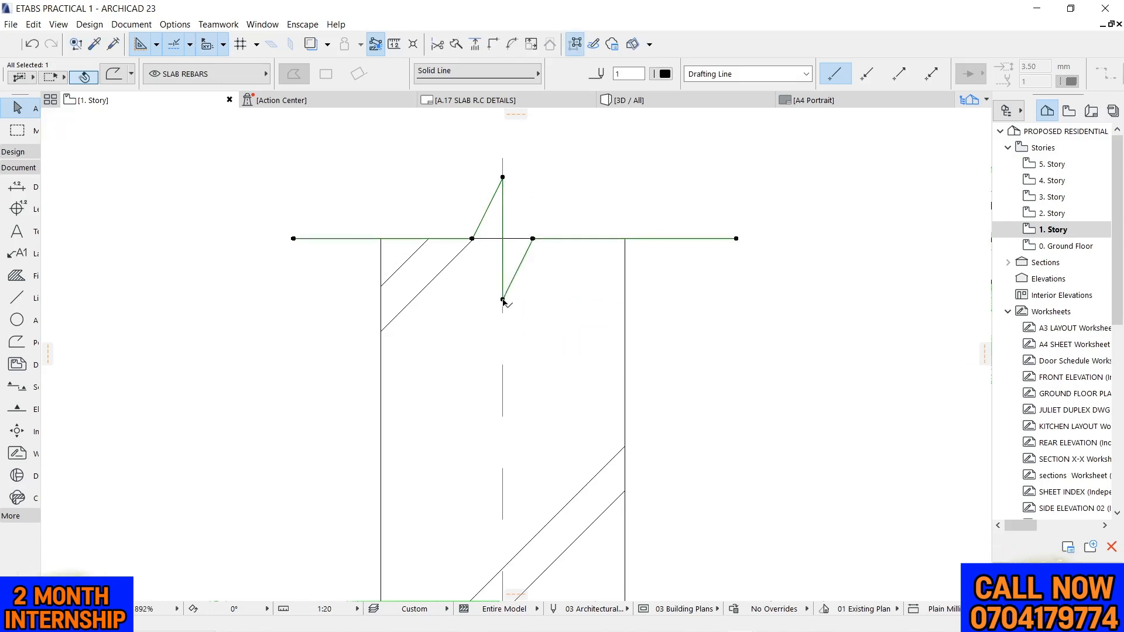
scroll(427, 237, "down", 4)
scroll(429, 240, "down", 4)
key("Escape")
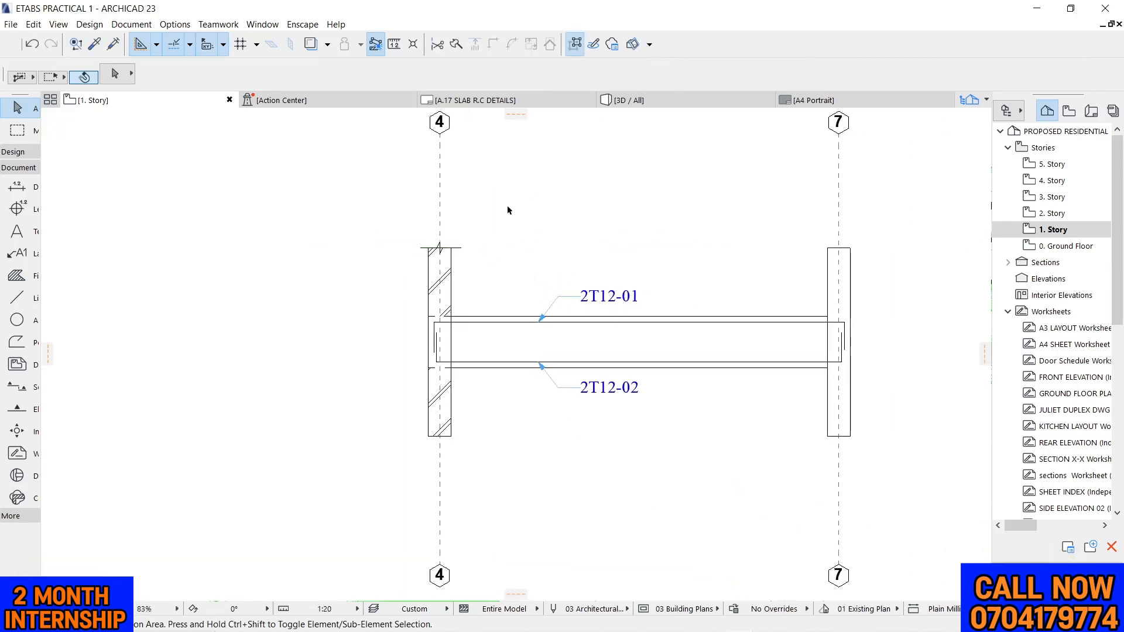
Reshape the grid 4 column's upper fill by adding nodes at the zigzag's left base and its upper peak
scroll(477, 253, "up", 3)
scroll(405, 235, "up", 5)
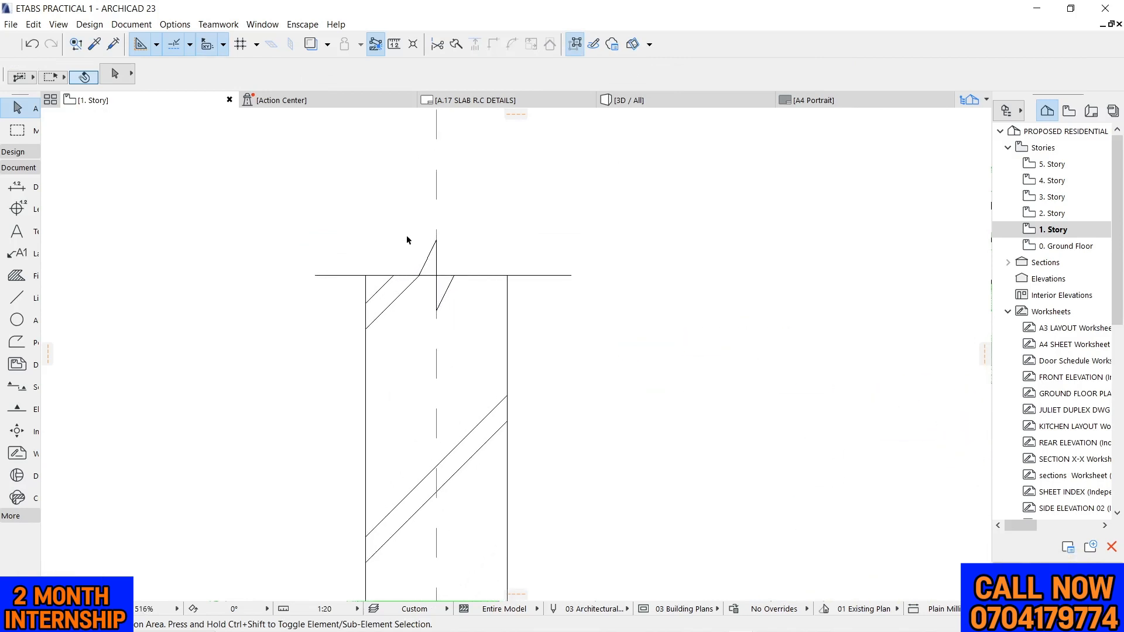
scroll(642, 184, "down", 2)
scroll(580, 220, "up", 3)
left_click(496, 304)
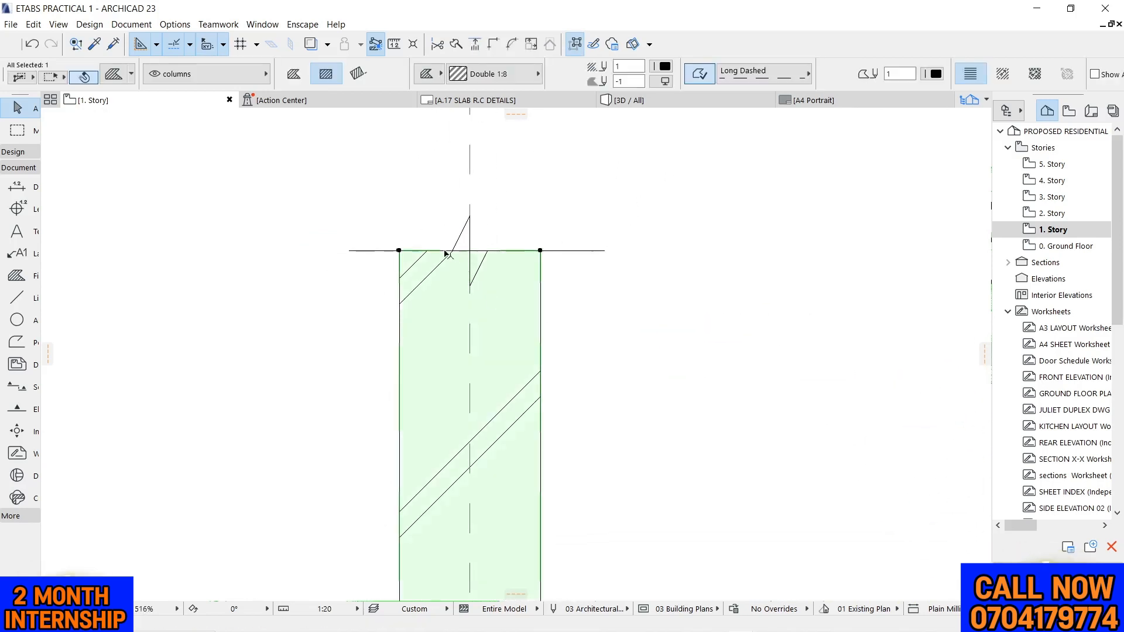
scroll(443, 252, "up", 1)
left_click(473, 253)
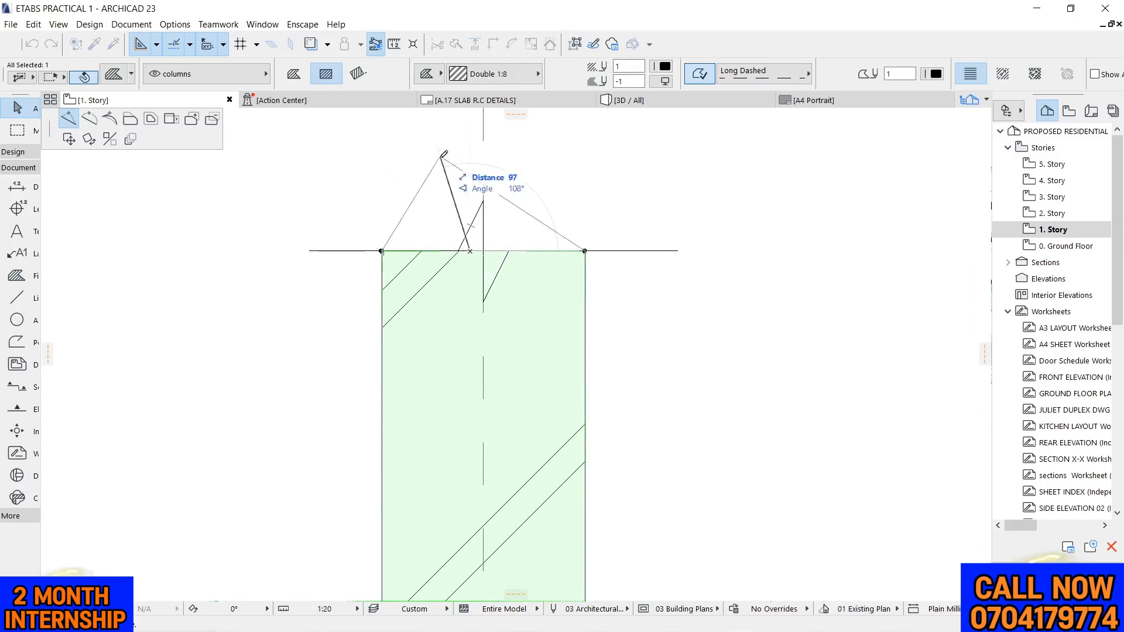
left_click(459, 251)
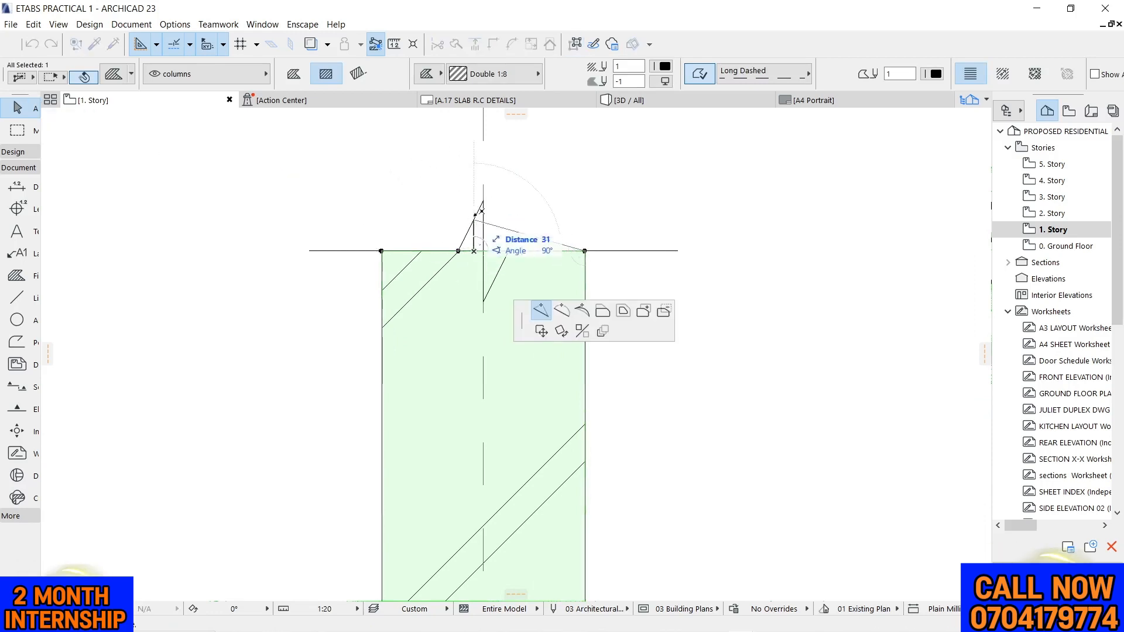
left_click(483, 198)
Add nodes to the upper fill at the zigzag's lower peak and right base so its edge follows the break line
scroll(486, 216, "up", 1)
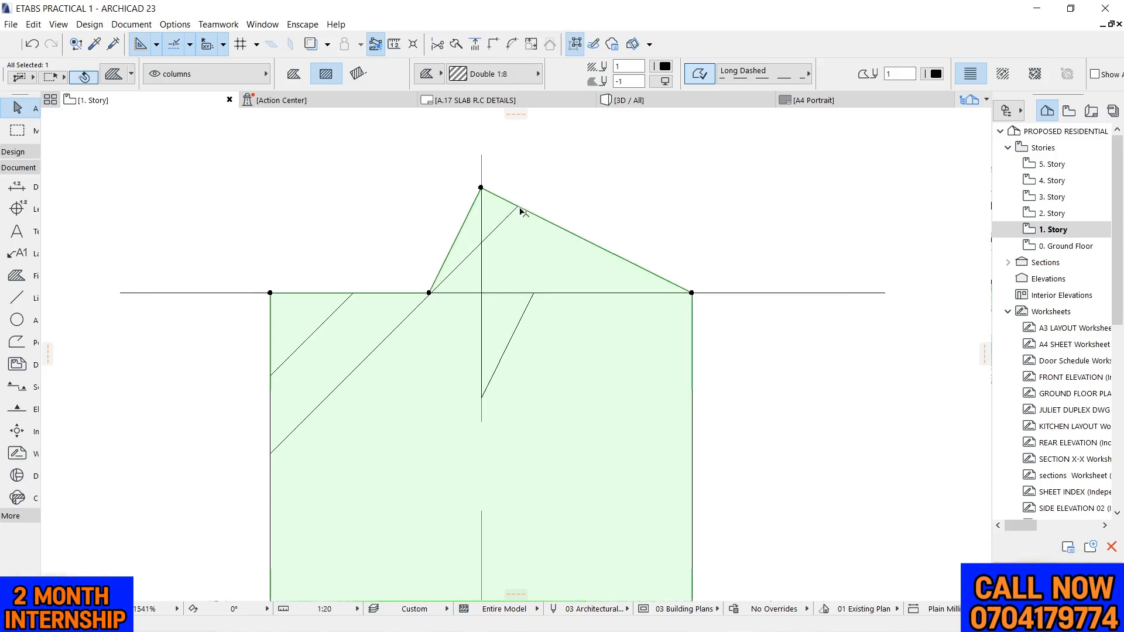
left_click(524, 210)
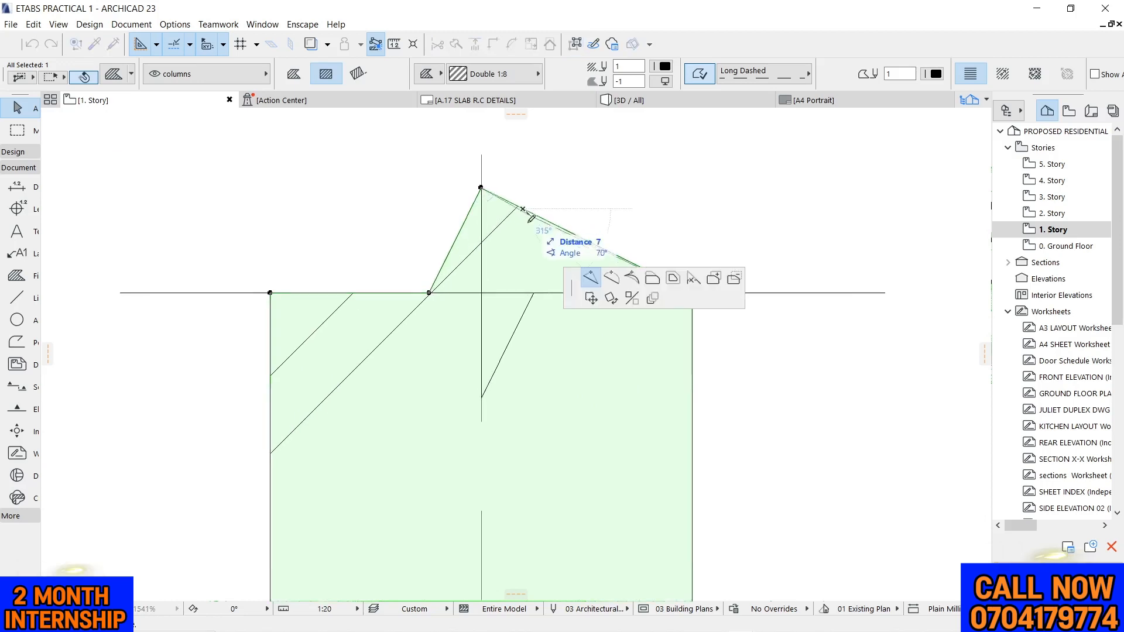
left_click(482, 397)
left_click(534, 375)
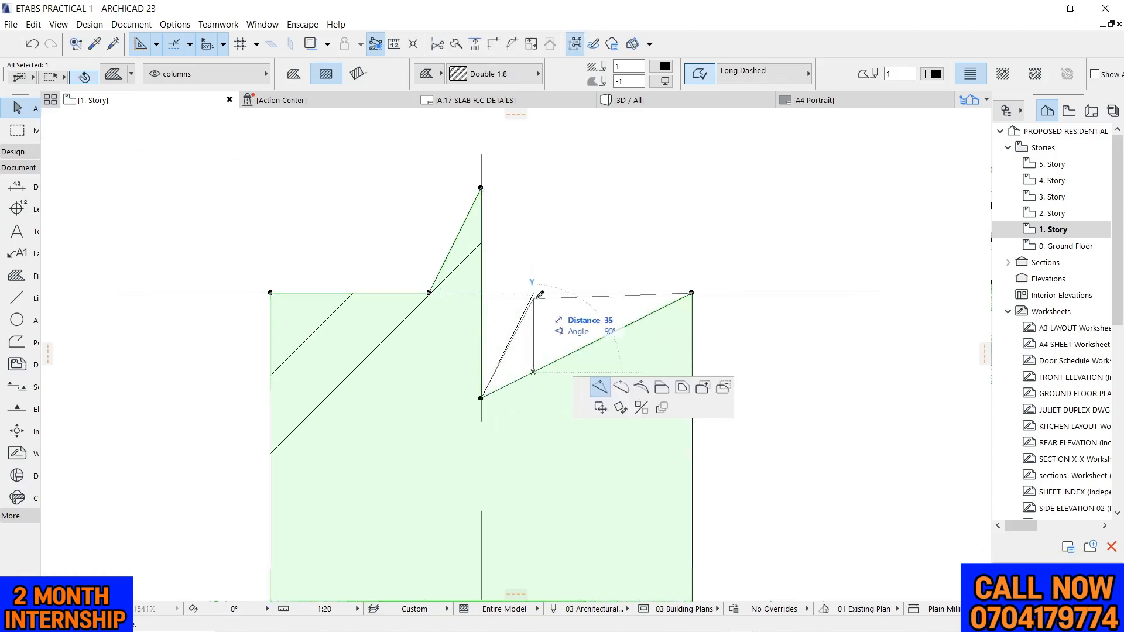
left_click(533, 293)
scroll(560, 190, "down", 4)
left_click(559, 190)
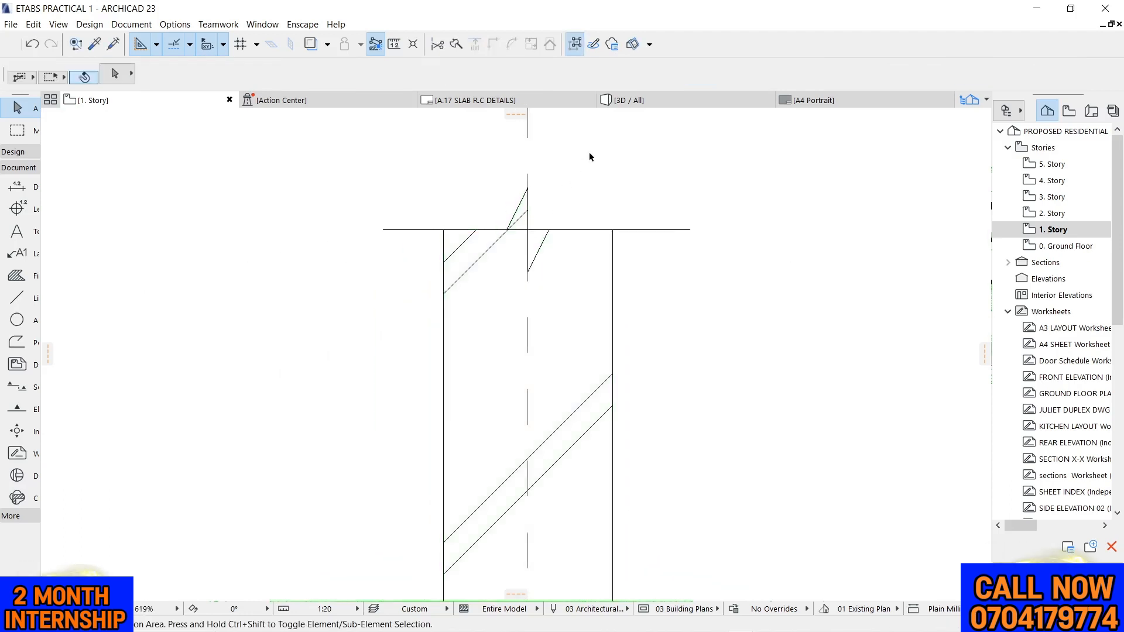
scroll(523, 235, "up", 2)
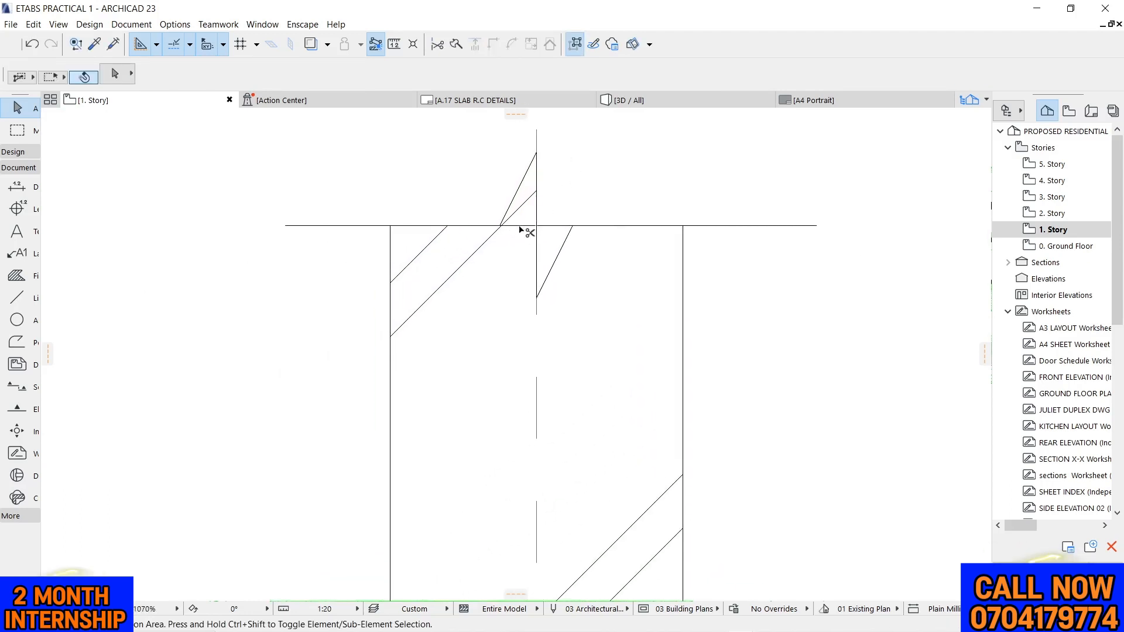
scroll(545, 223, "down", 8)
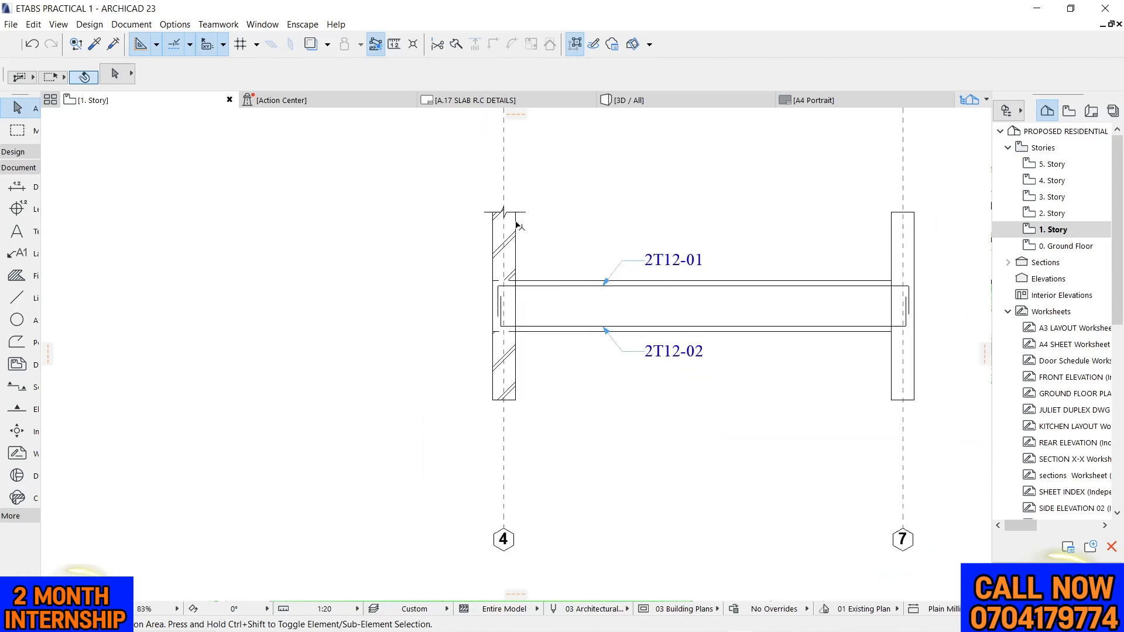
scroll(517, 224, "up", 3)
left_click(529, 201)
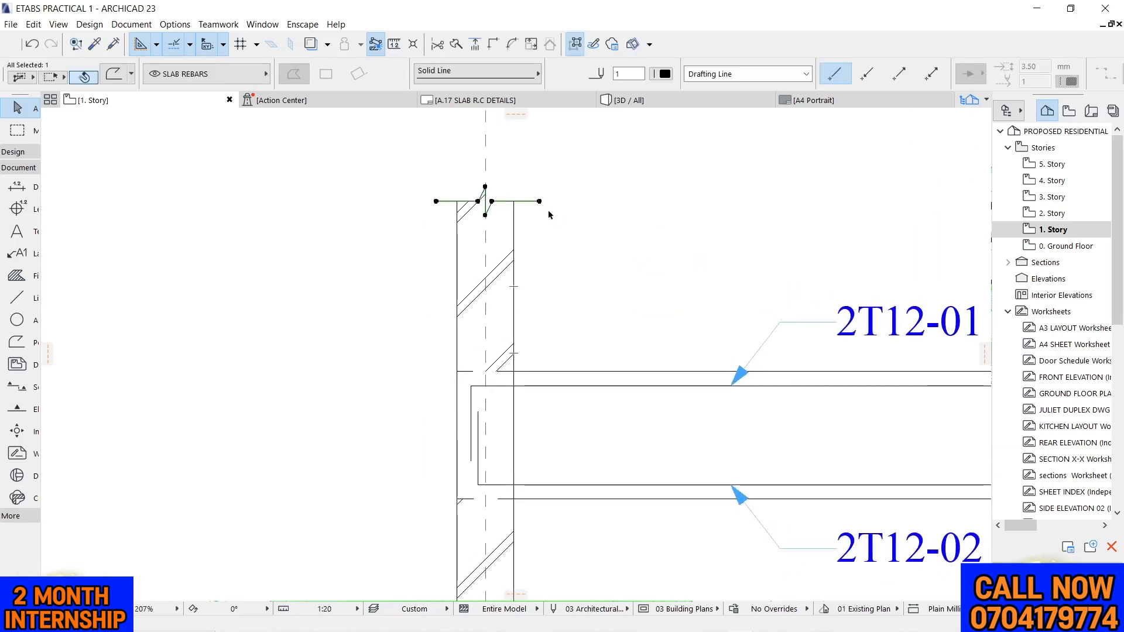
key("ctrl+alt+m")
scroll(470, 232, "down", 2)
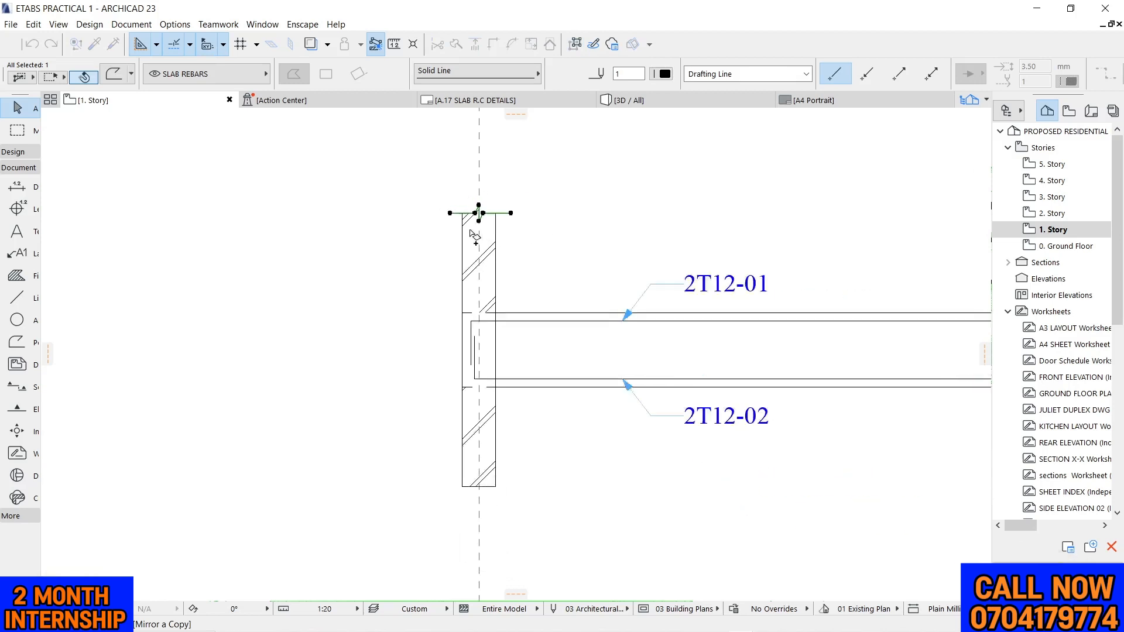
scroll(457, 294, "up", 2)
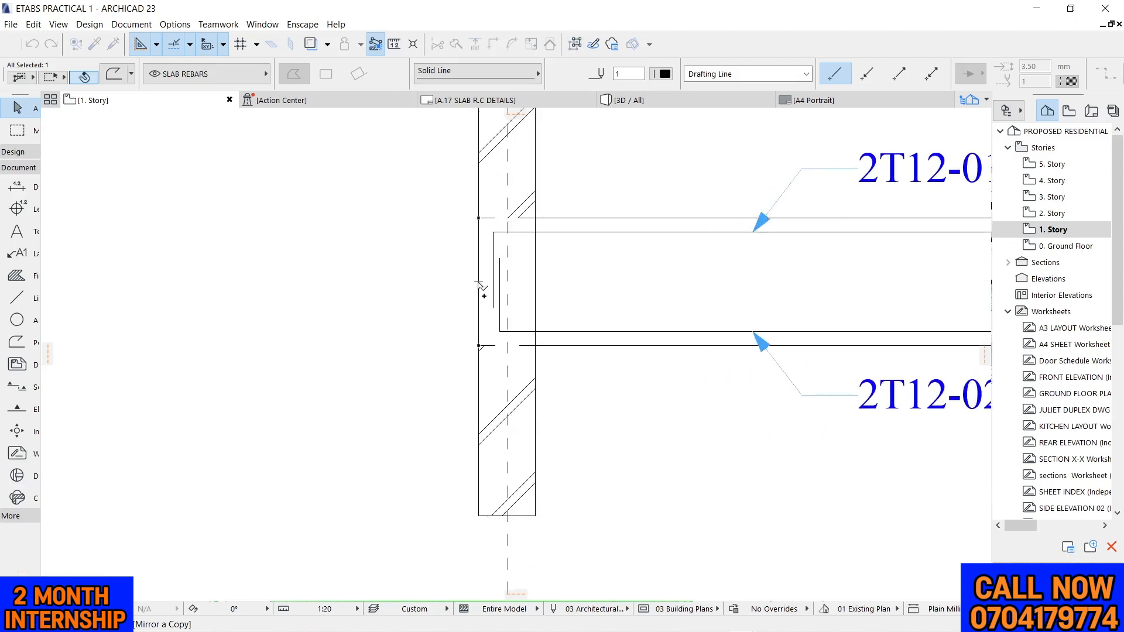
left_click(480, 286)
scroll(488, 295, "down", 1)
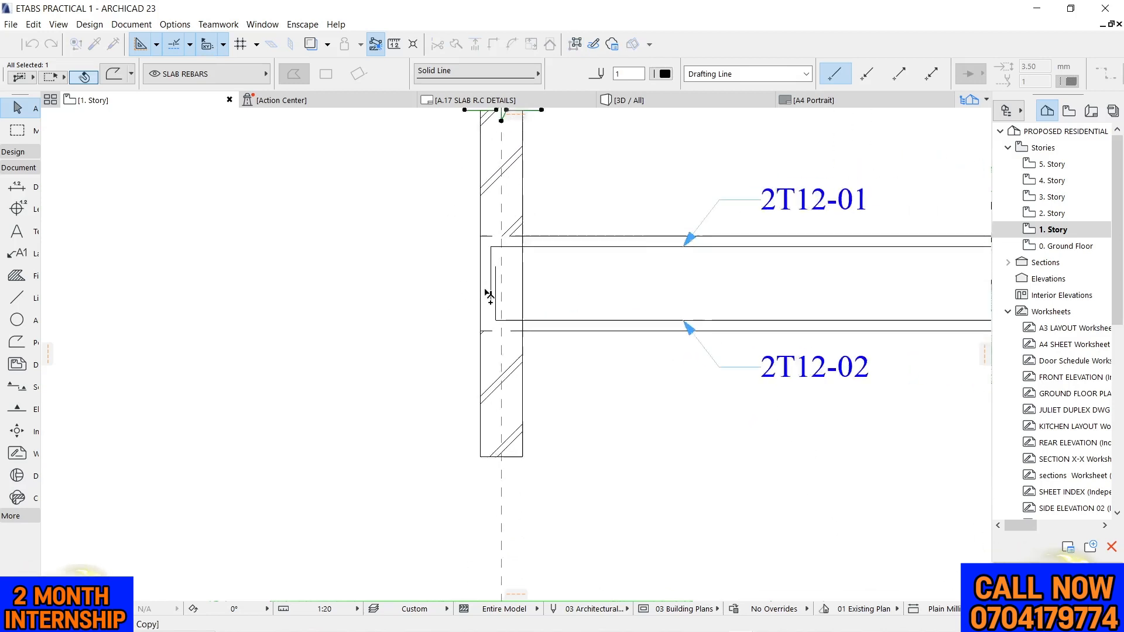
scroll(489, 296, "down", 2)
key("Escape")
Delete the grid 4 column's hatch fill and its outline below the beam
scroll(474, 308, "up", 2)
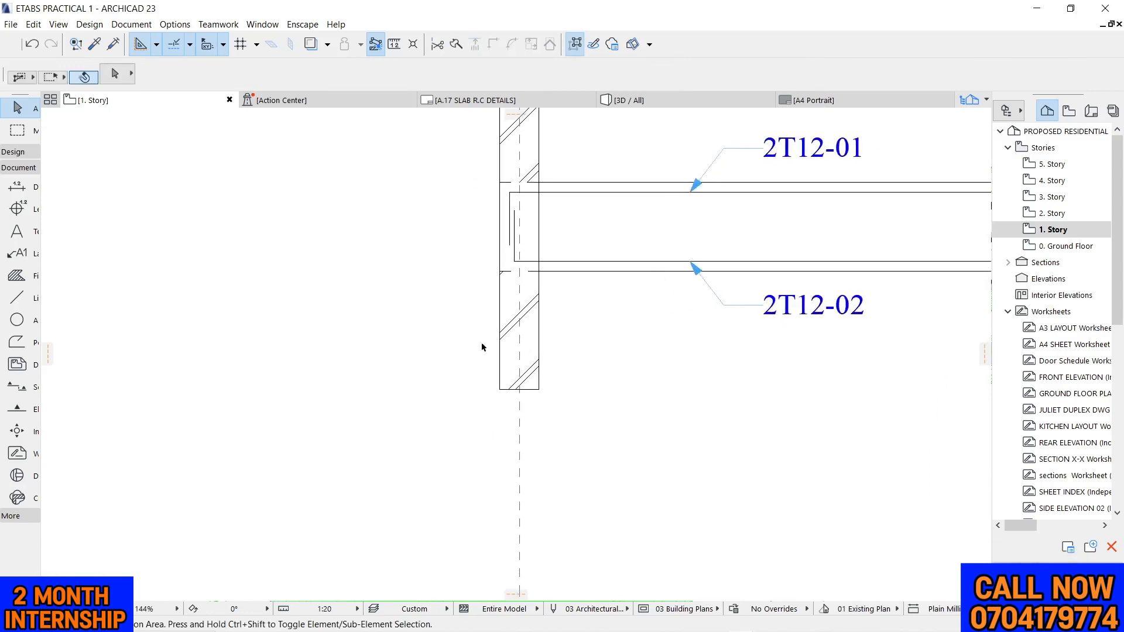
scroll(521, 335, "down", 2)
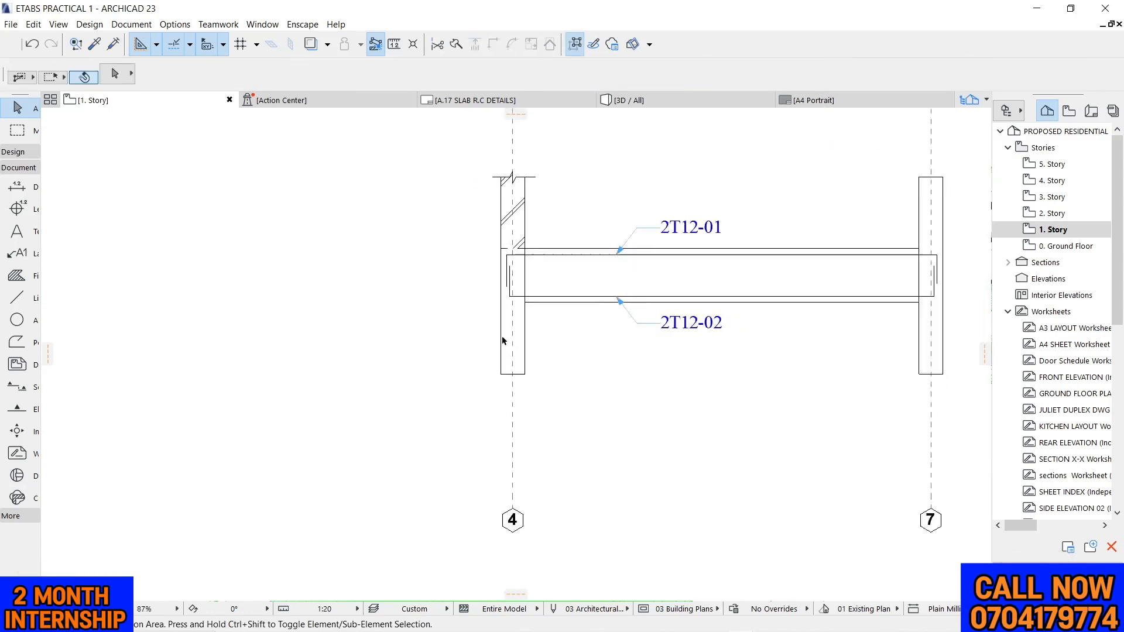
scroll(513, 335, "up", 2)
left_click(512, 335)
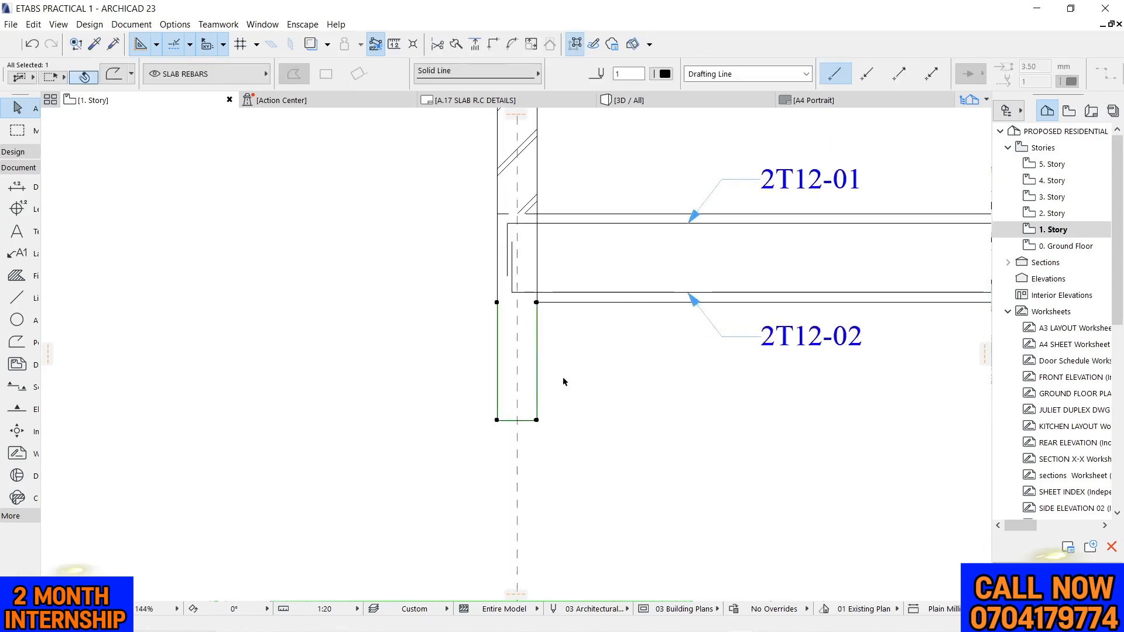
key("Delete")
scroll(563, 386, "down", 2)
scroll(534, 249, "up", 3)
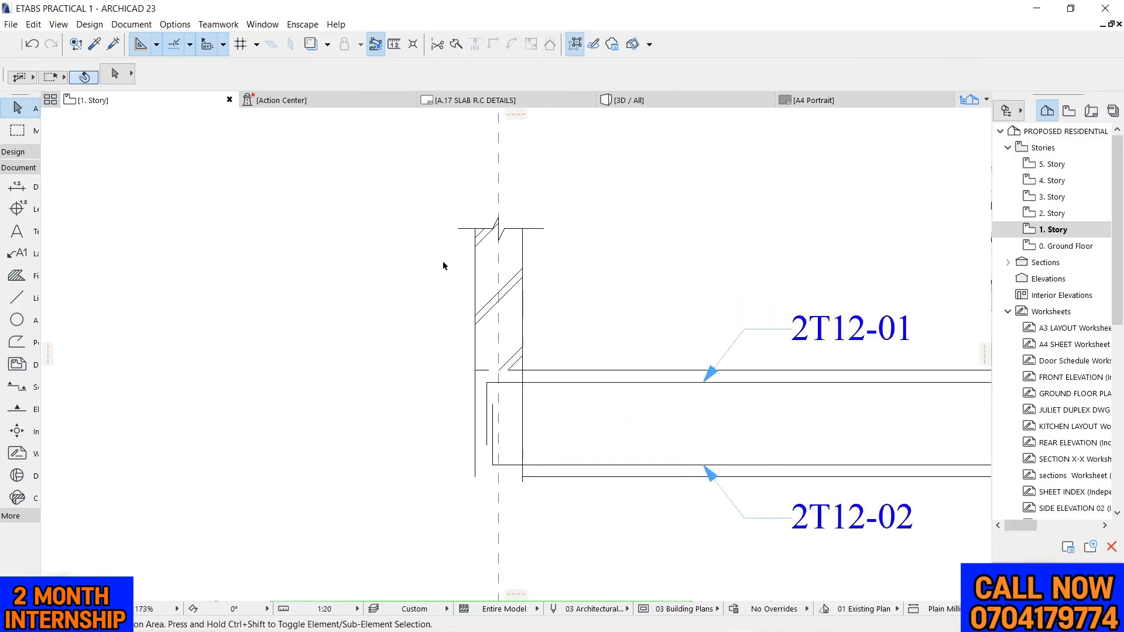
Mirror a copy of the grid 4 column's upper part, including fill and break line, below the beam about the beam's mid-height
left_click_drag(424, 188, 669, 315)
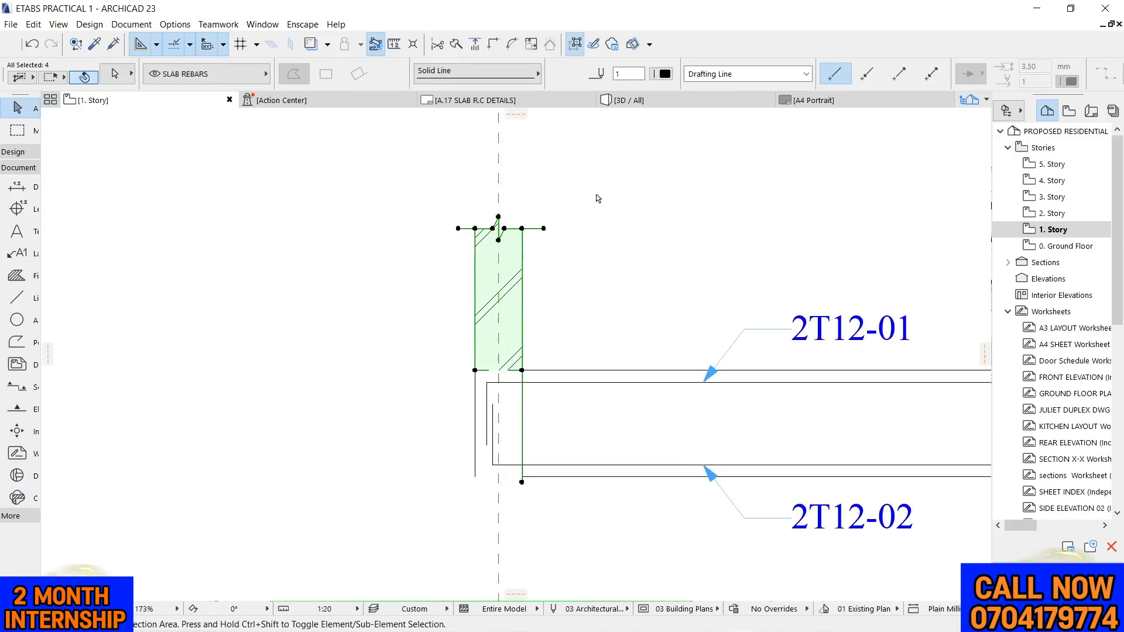
key("ctrl+shift+m")
scroll(534, 211, "down", 5)
scroll(561, 313, "up", 6)
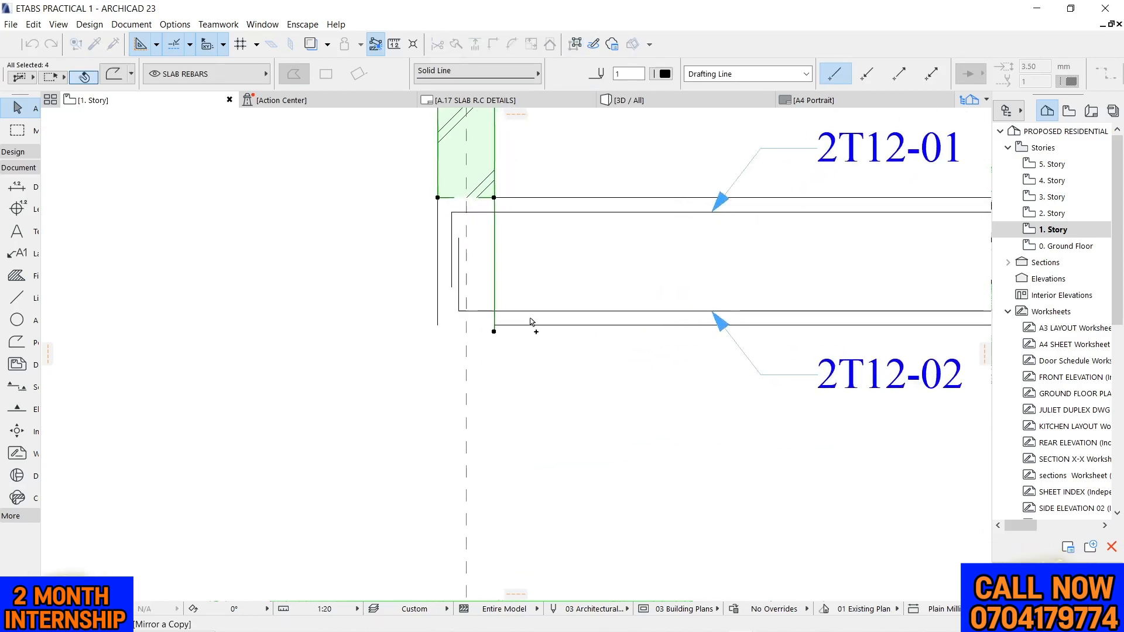
left_click(438, 262)
left_click(548, 263)
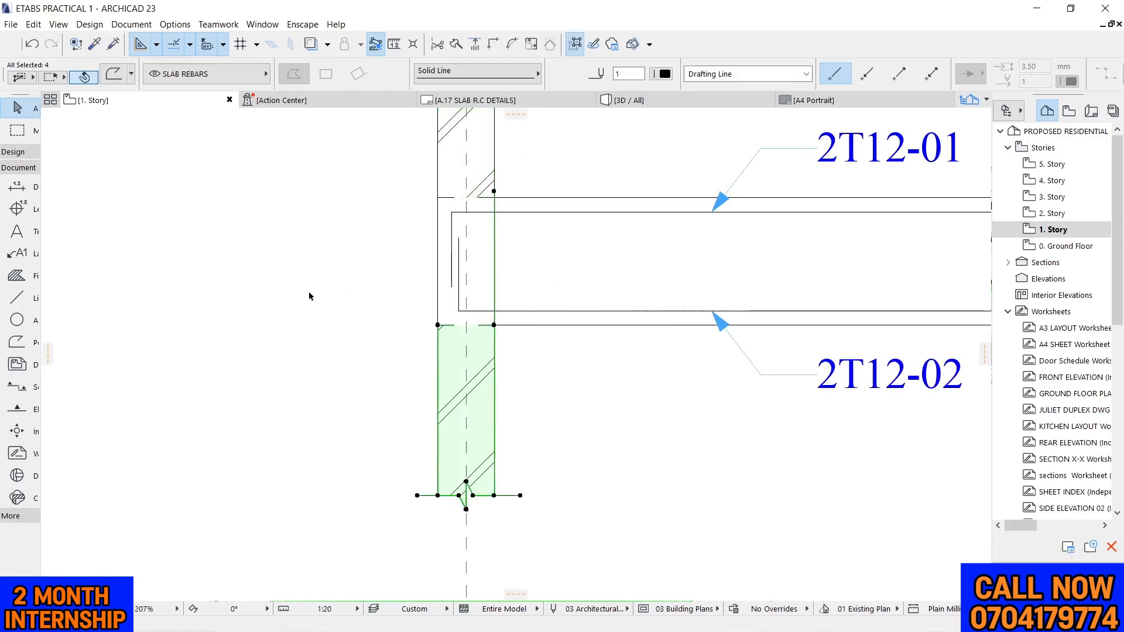
left_click(308, 291)
scroll(379, 338, "down", 3)
scroll(480, 354, "down", 4)
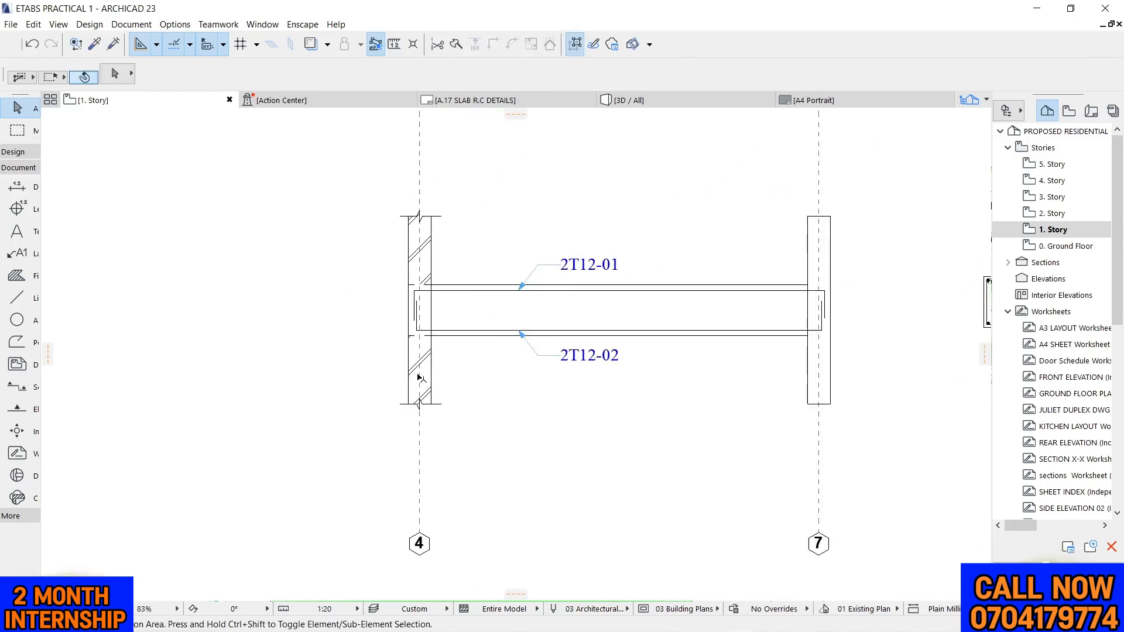
Copy both grid 4 break lines 3500 mm horizontally onto the top and bottom ends of the grid 7 column
scroll(445, 298, "up", 4)
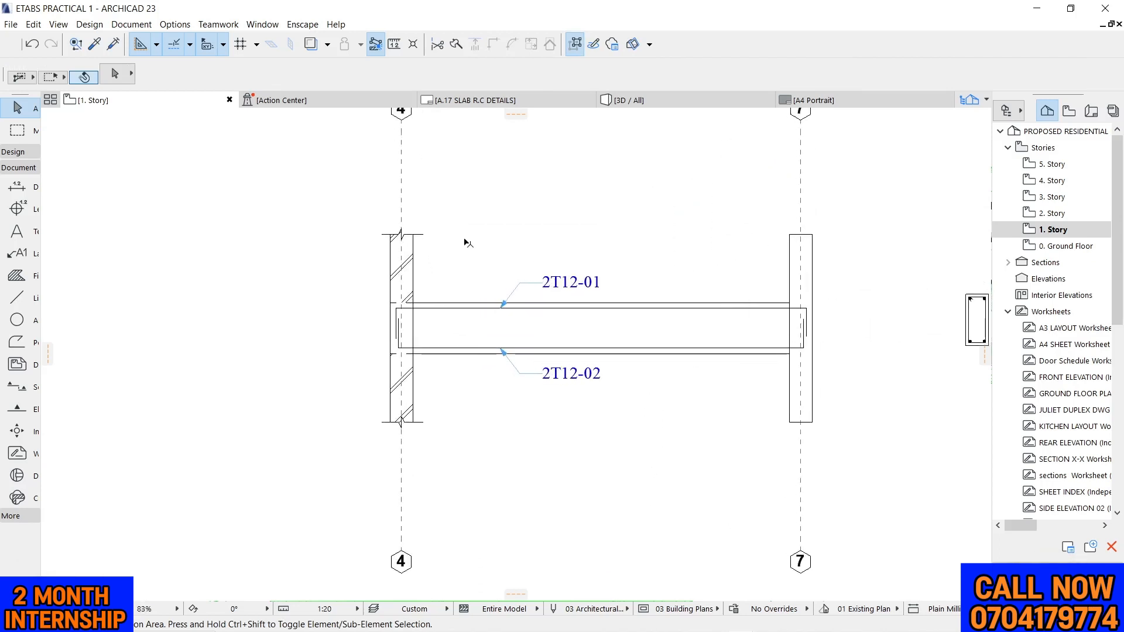
left_click(409, 231)
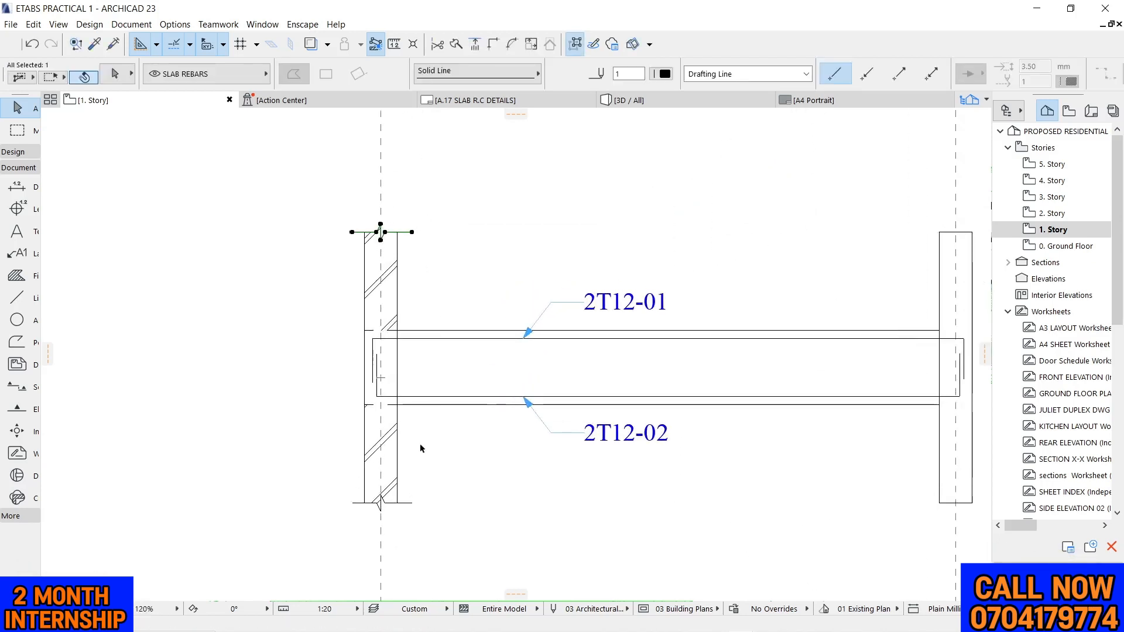
left_click(404, 499, "shift")
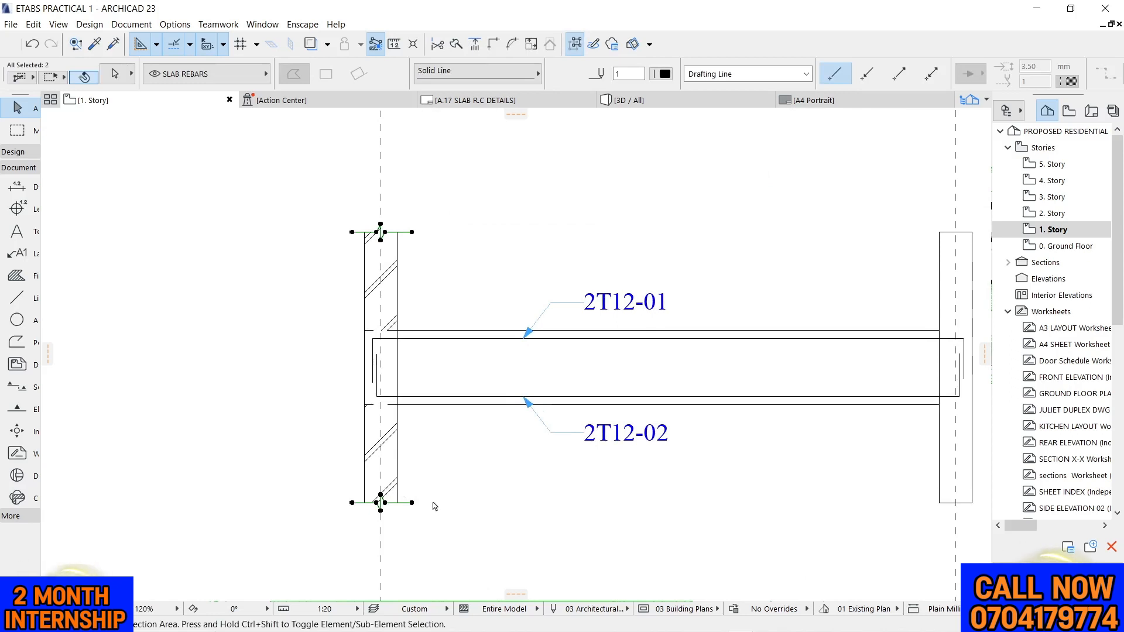
scroll(386, 233, "up", 3)
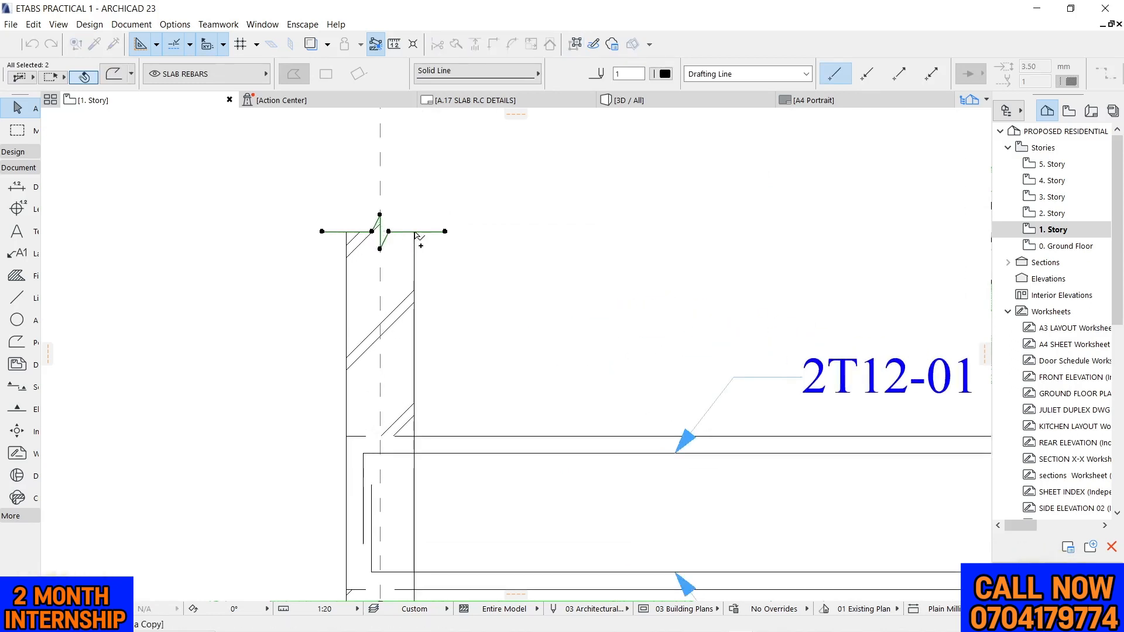
left_click(415, 232)
scroll(378, 269, "down", 6)
scroll(834, 262, "up", 5)
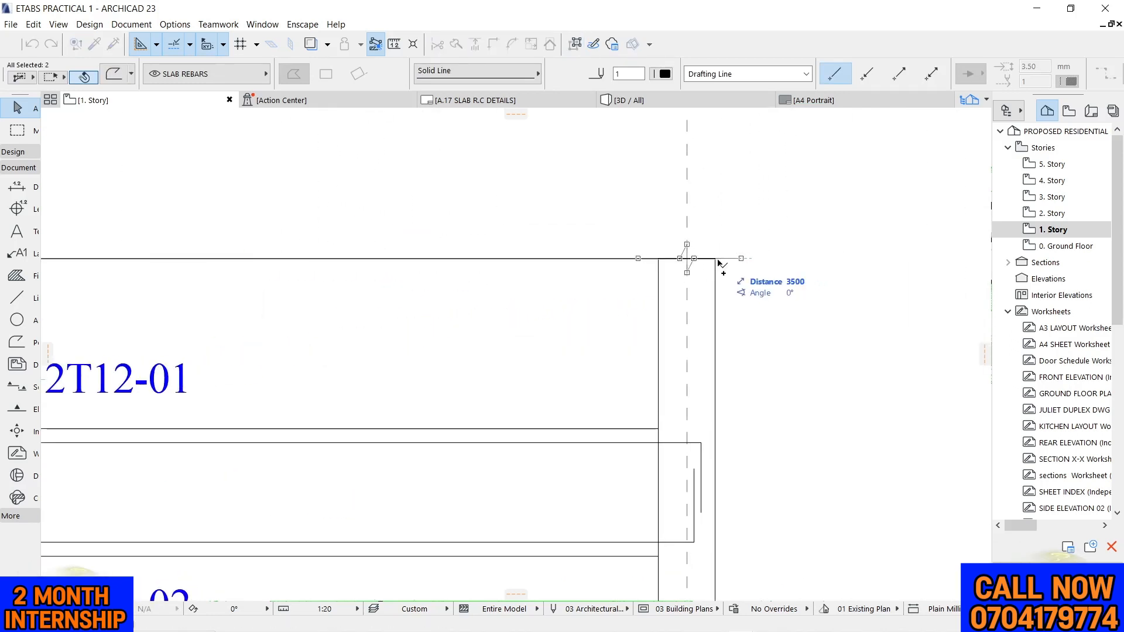
left_click(718, 261)
scroll(732, 207, "down", 5)
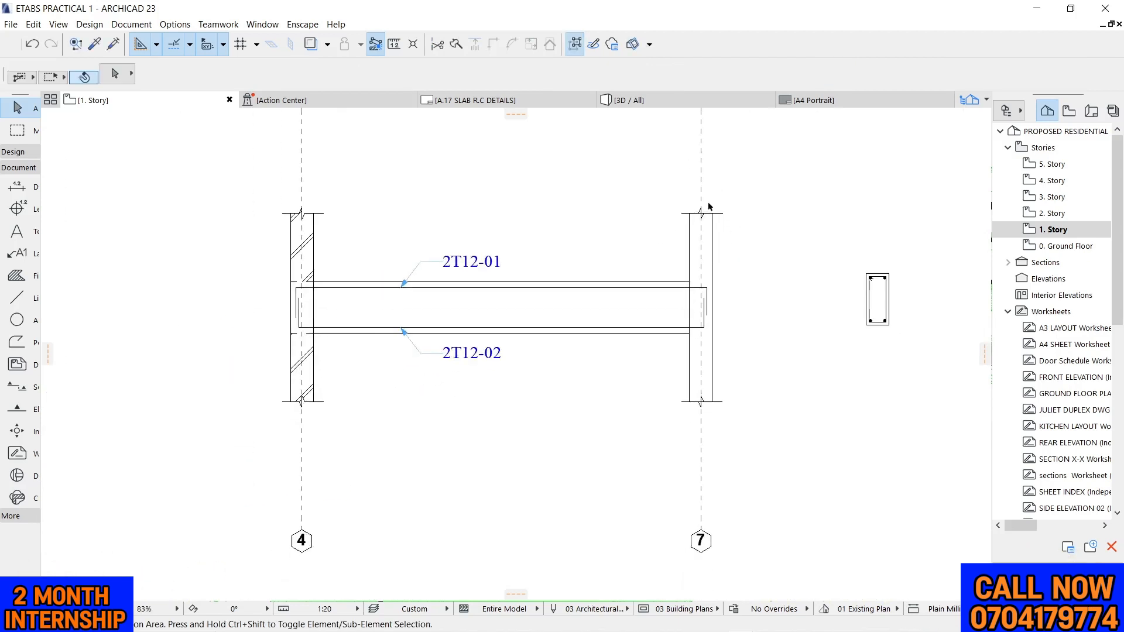
Trim the grid 7 column's top and bottom edges where they cross the break-line zigzags
scroll(708, 213, "up", 10)
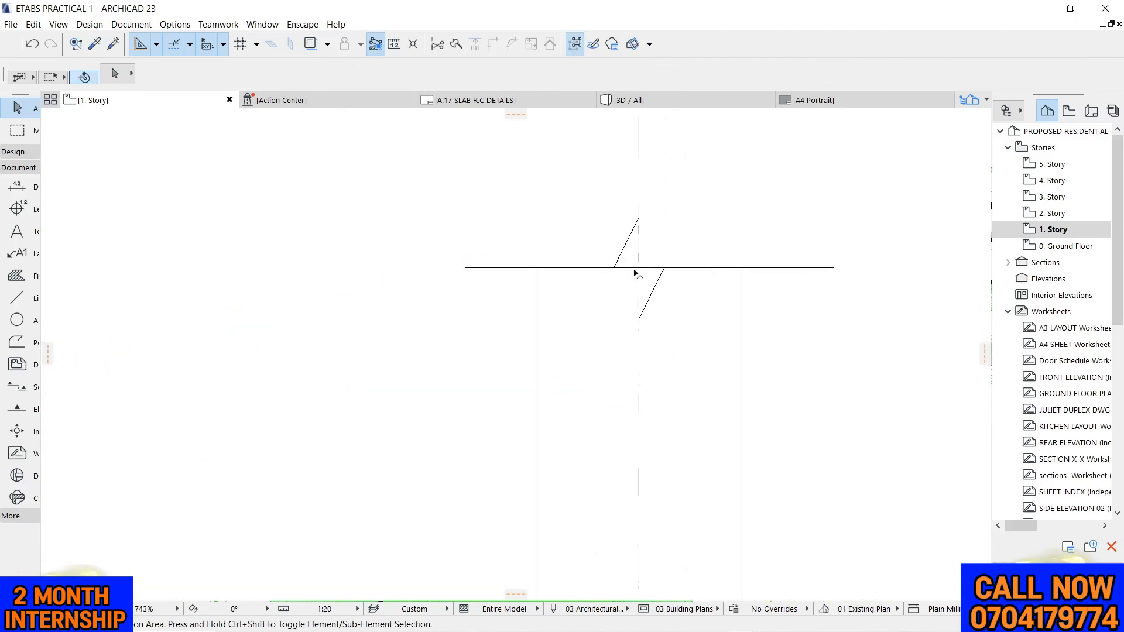
scroll(636, 274, "up", 3)
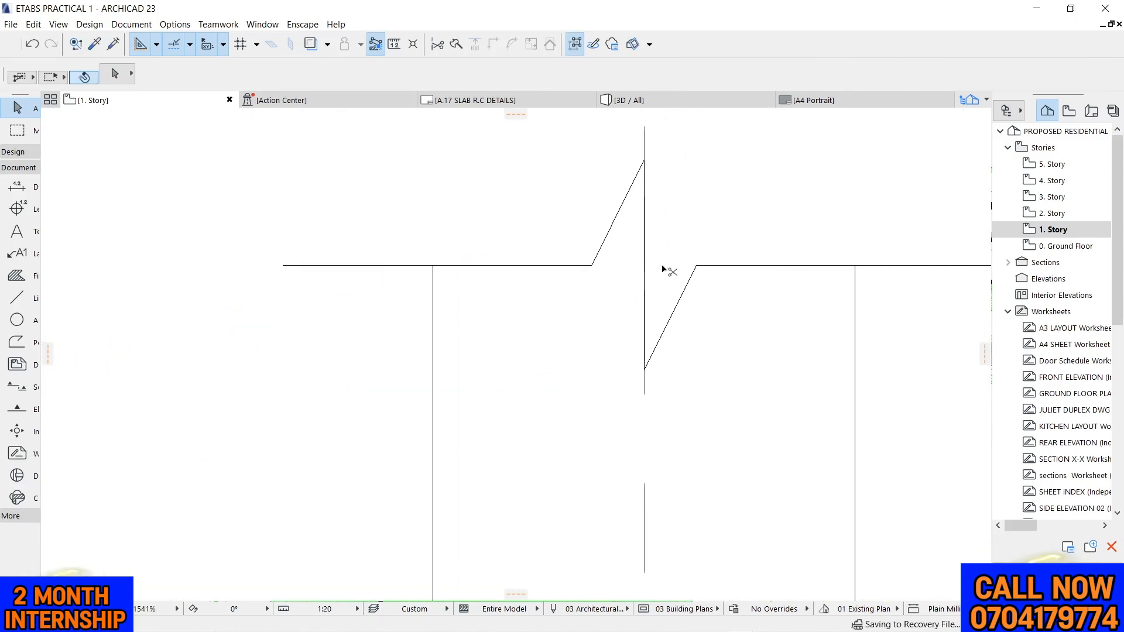
scroll(662, 268, "down", 10)
scroll(633, 410, "up", 5)
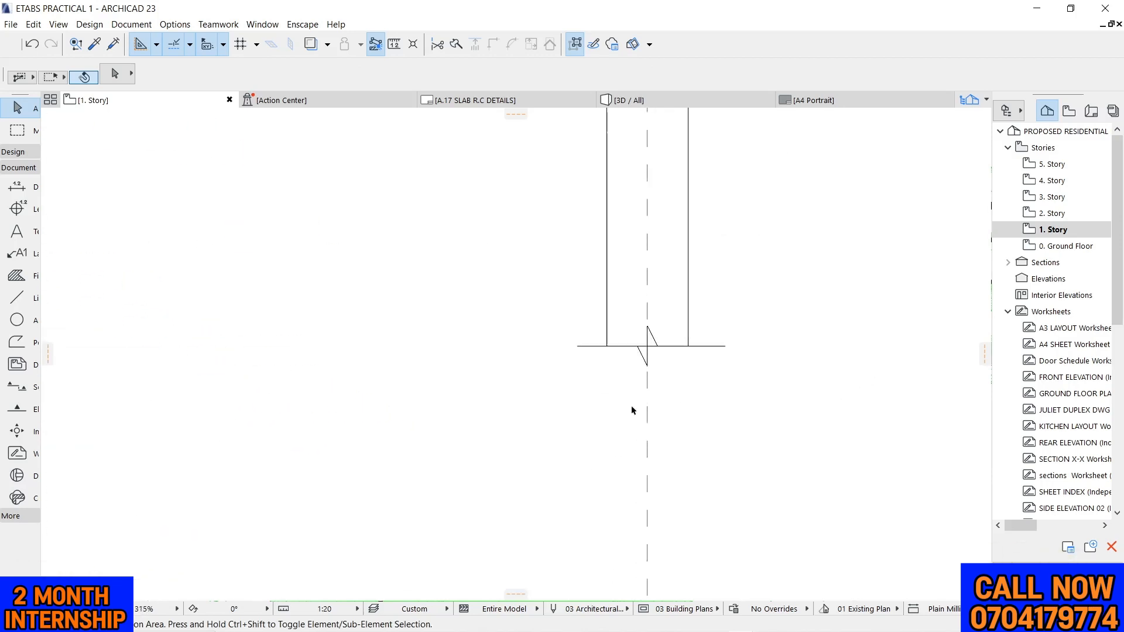
scroll(654, 305, "up", 6)
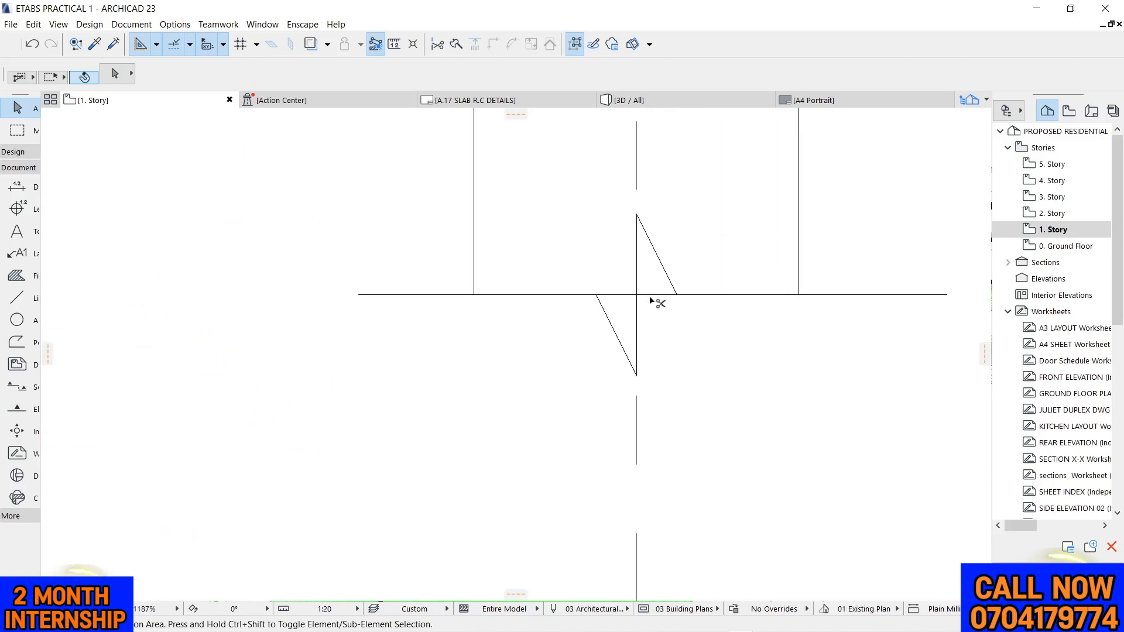
scroll(615, 294, "down", 10)
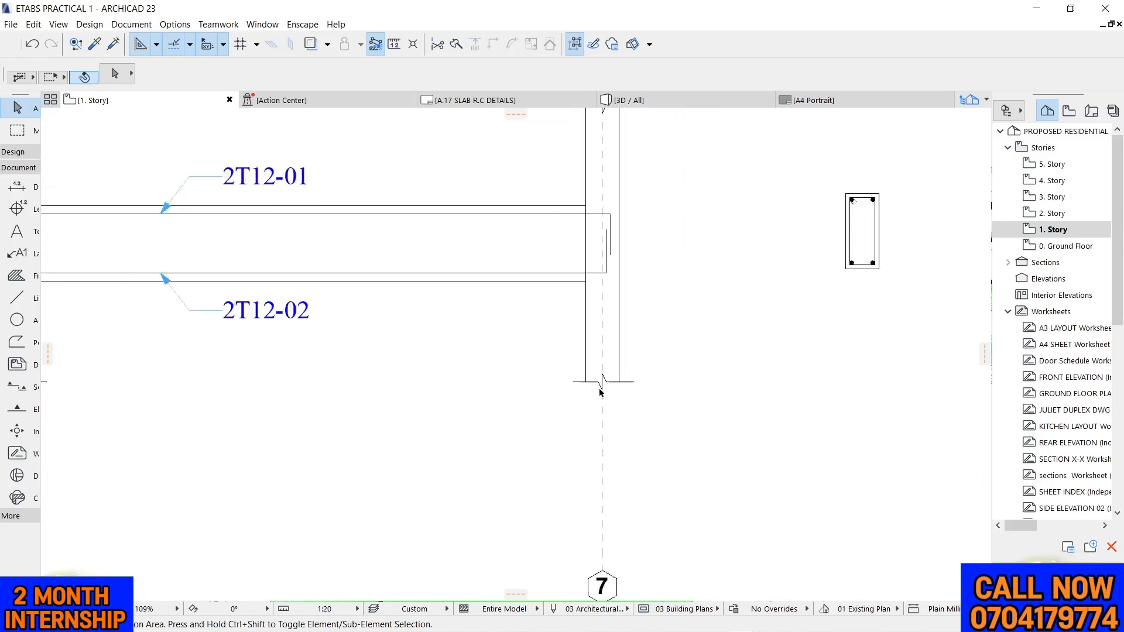
scroll(601, 290, "down", 3)
scroll(601, 301, "up", 3)
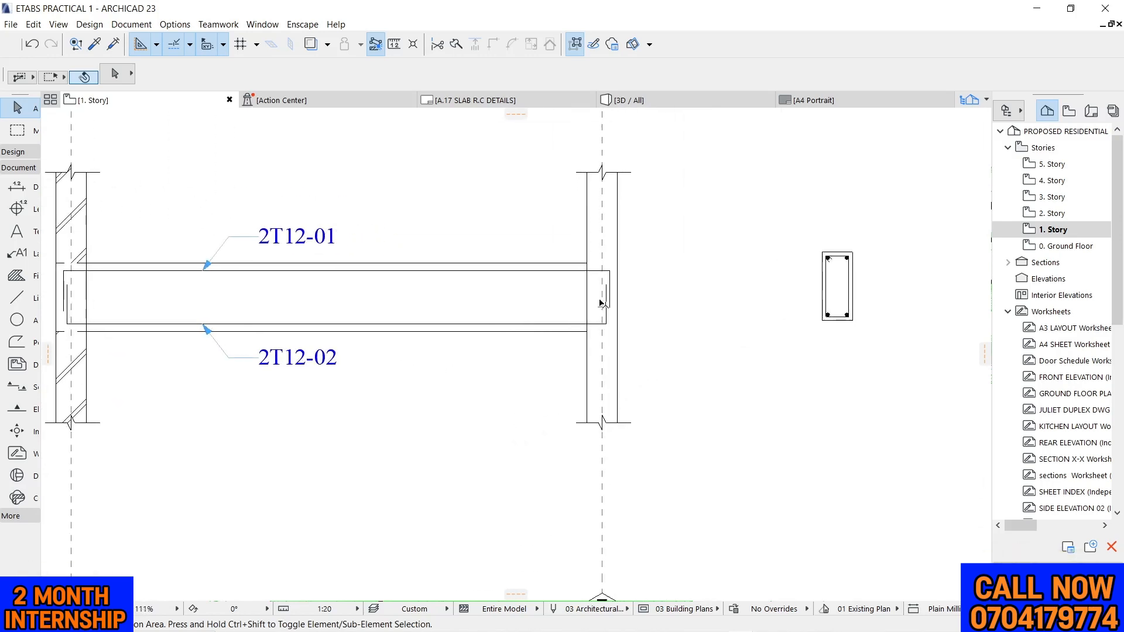
Draw a vertical stirrup polyline from the top bar to the bottom bar, just beyond the grid 4 column's beam-side face
scroll(758, 252, "down", 2)
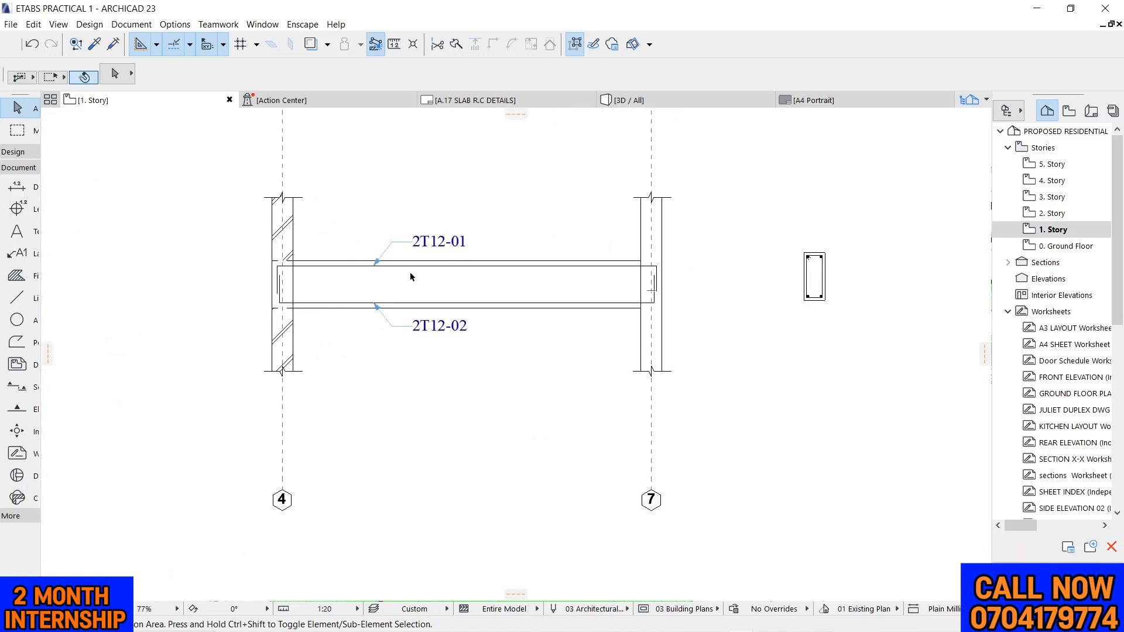
scroll(530, 246, "down", 1)
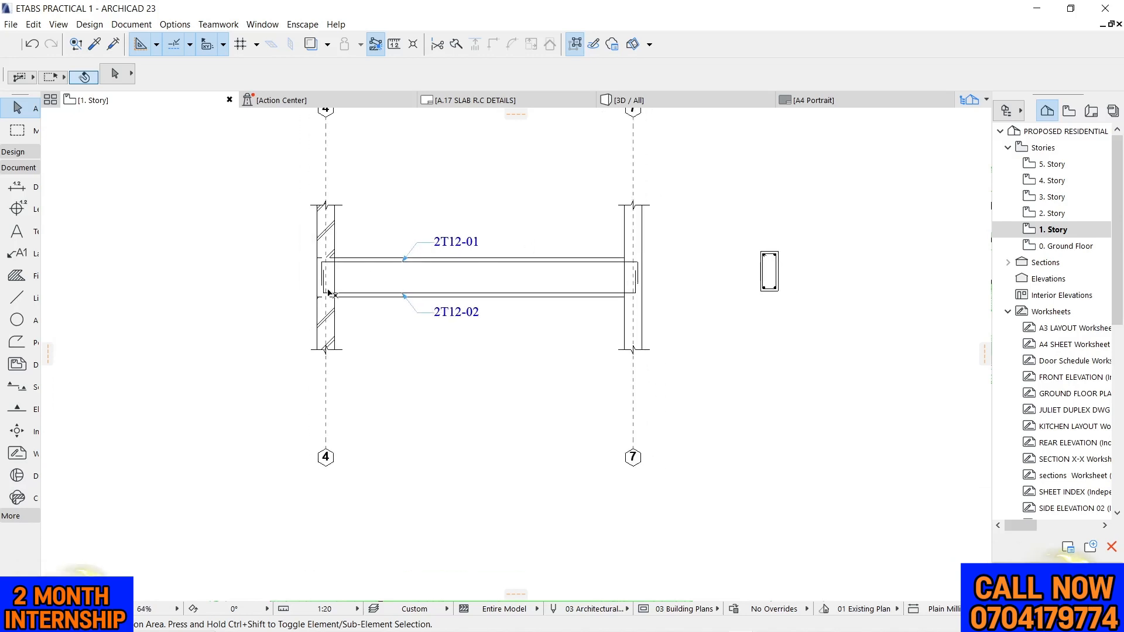
scroll(329, 293, "up", 4)
scroll(330, 294, "up", 4)
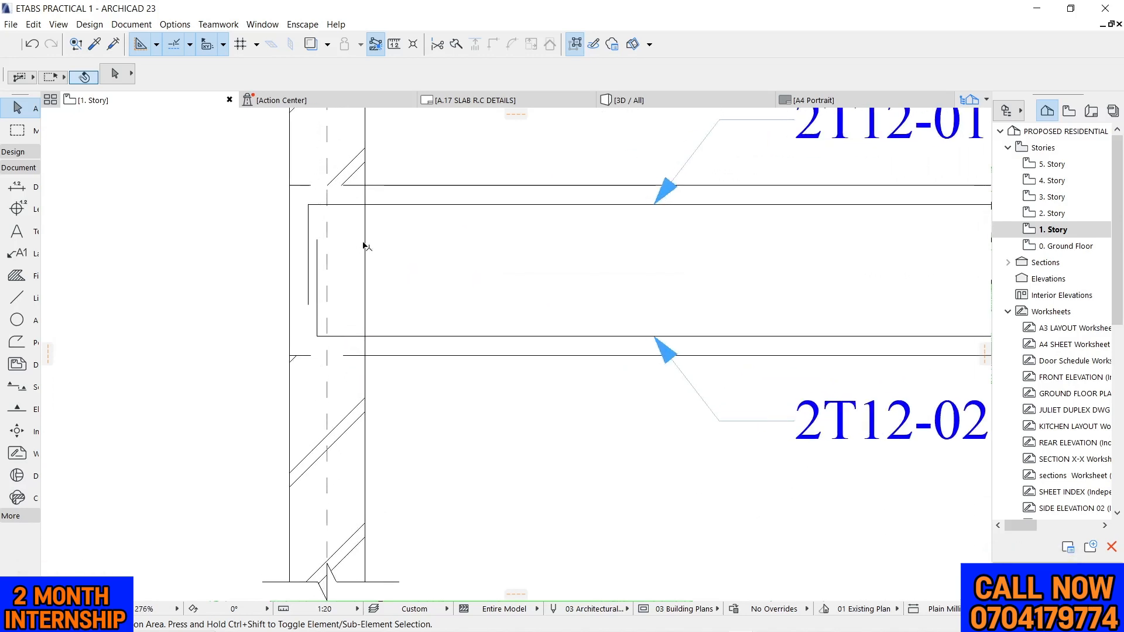
left_click(386, 187, "alt")
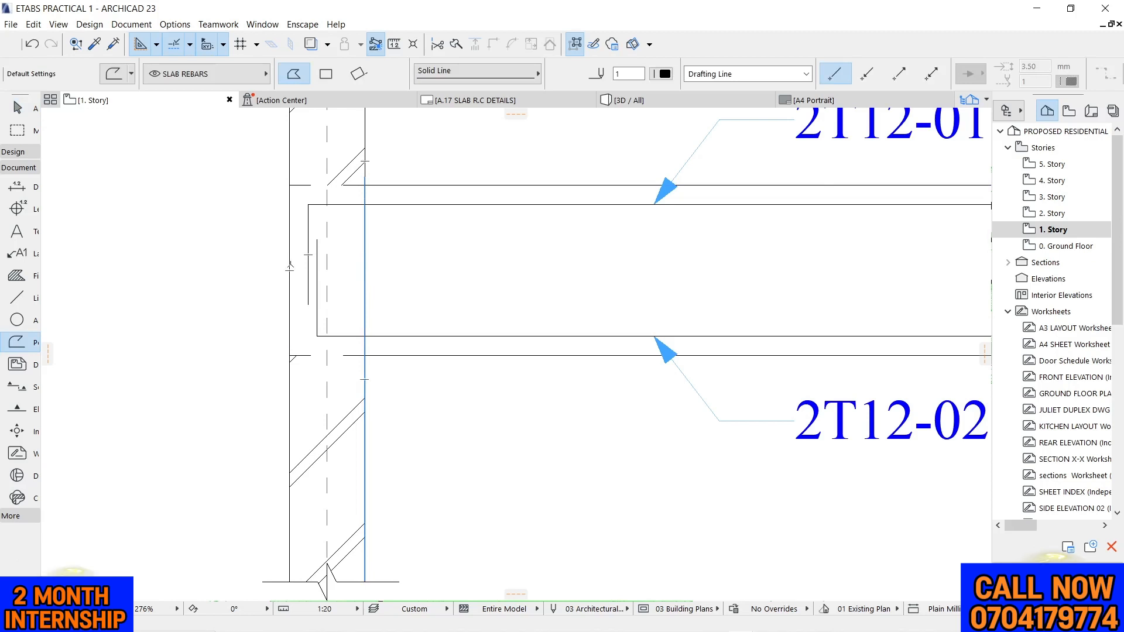
left_click(378, 205)
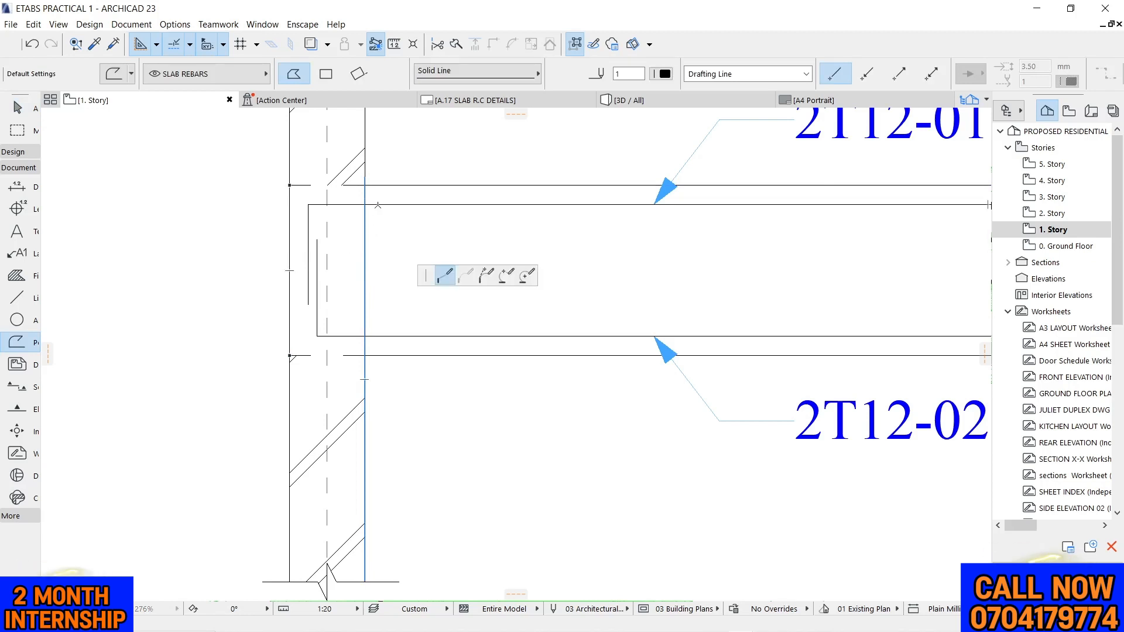
left_click(381, 336)
right_click(379, 338)
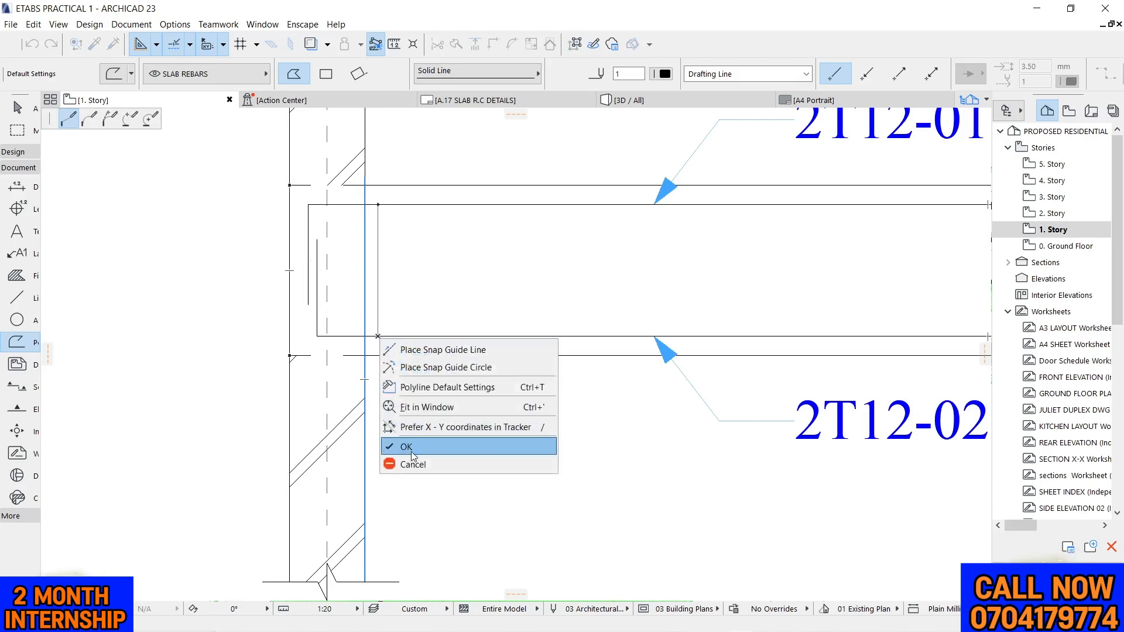
left_click(410, 442)
scroll(363, 244, "up", 4)
key("Escape")
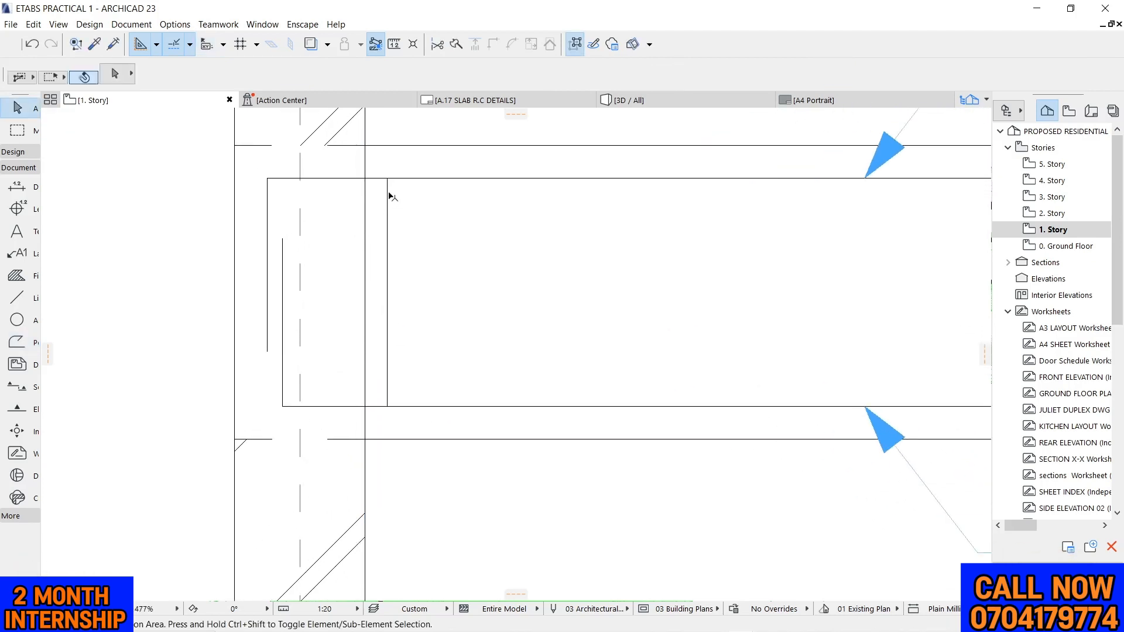
Stretch the stirrup line's upper and lower ends to the beam's top and bottom edges, extending the lower end 50 mm
left_click(387, 196)
left_click(387, 178)
left_click(387, 141)
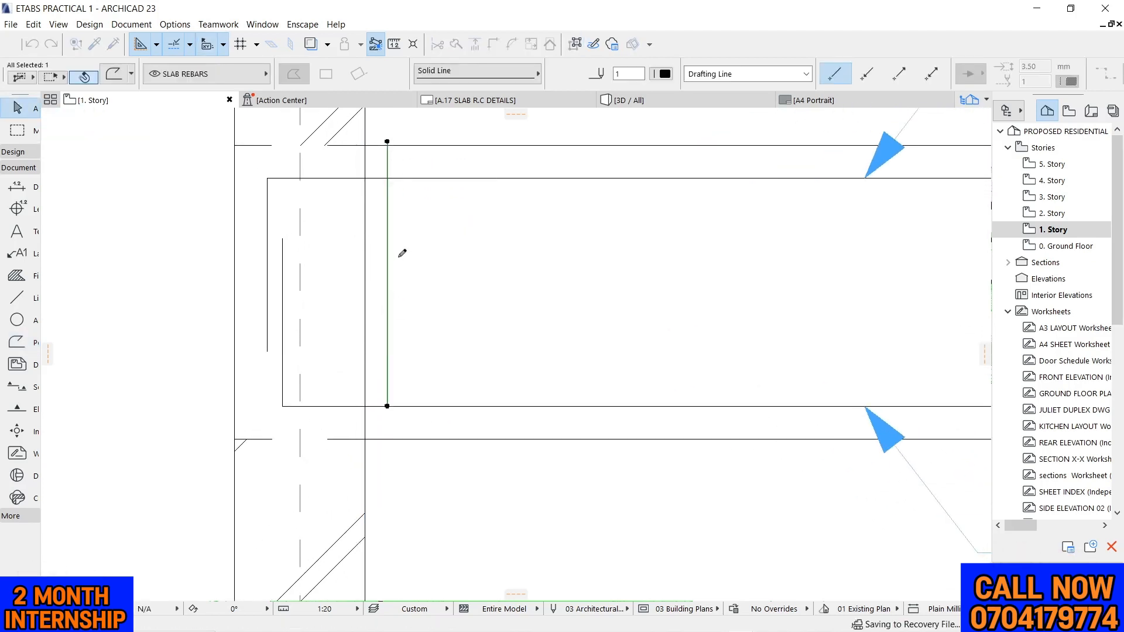
left_click(388, 406)
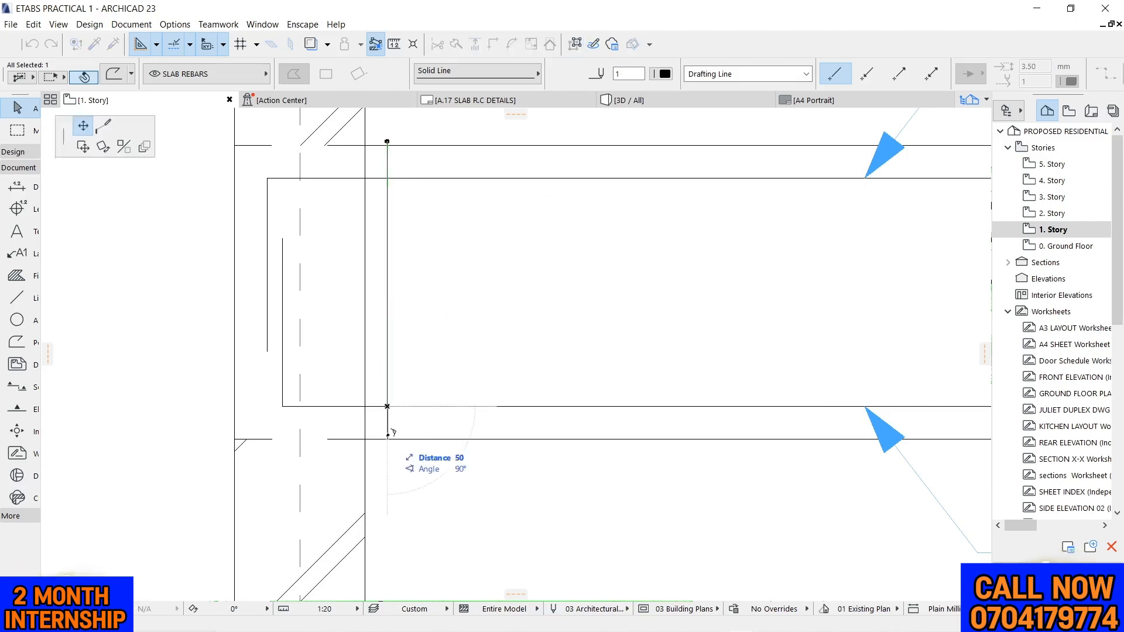
left_click(387, 438)
scroll(517, 364, "up", 5)
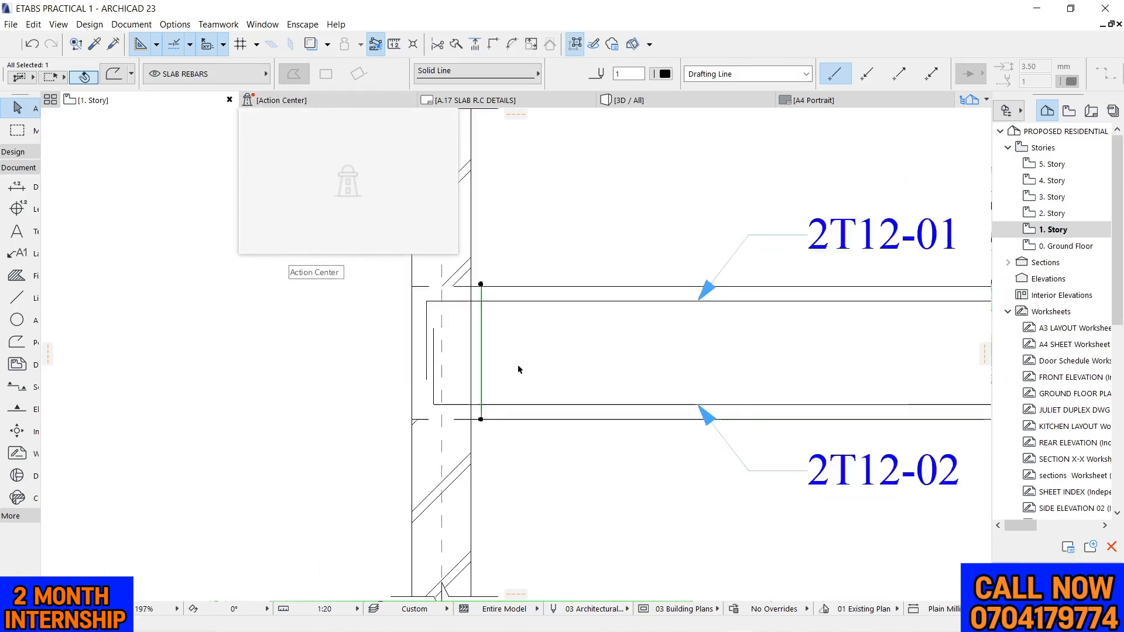
scroll(507, 442, "up", 5)
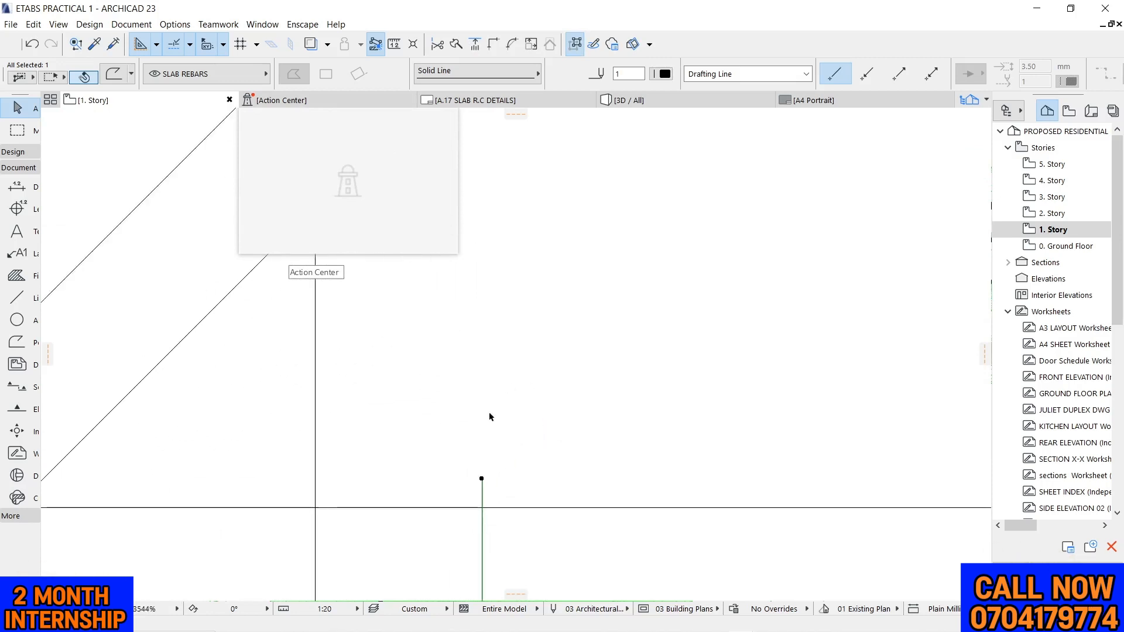
left_click(482, 478)
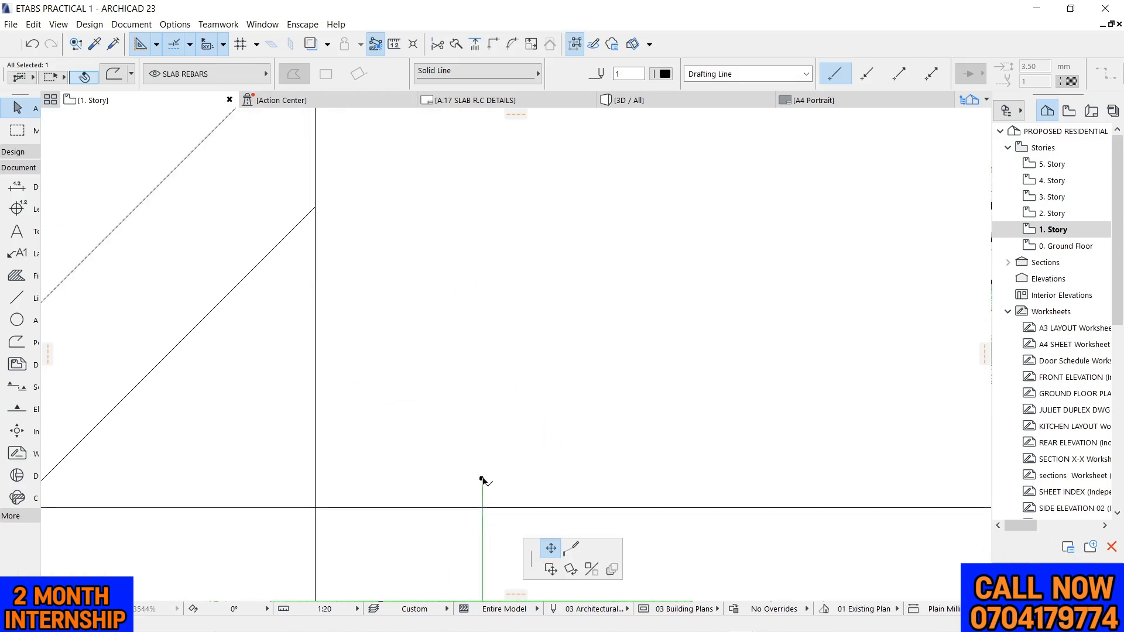
left_click(482, 507)
Move the stirrup line horizontally farther from the grid 4 column face, toward midspan
scroll(679, 291, "down", 5)
scroll(693, 279, "down", 3)
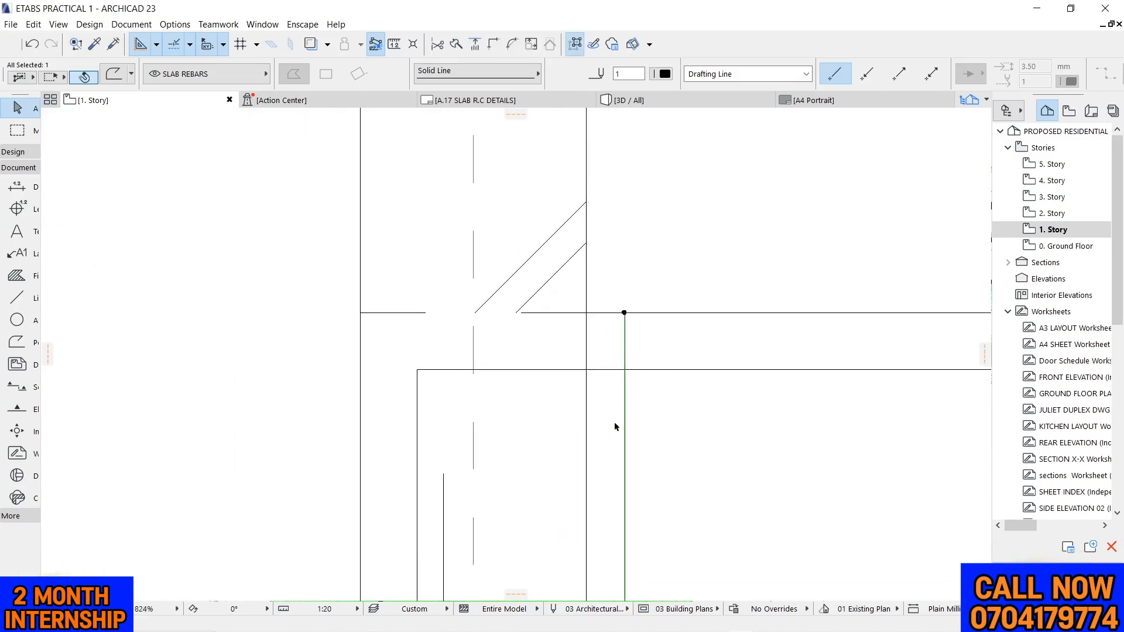
left_click(628, 438)
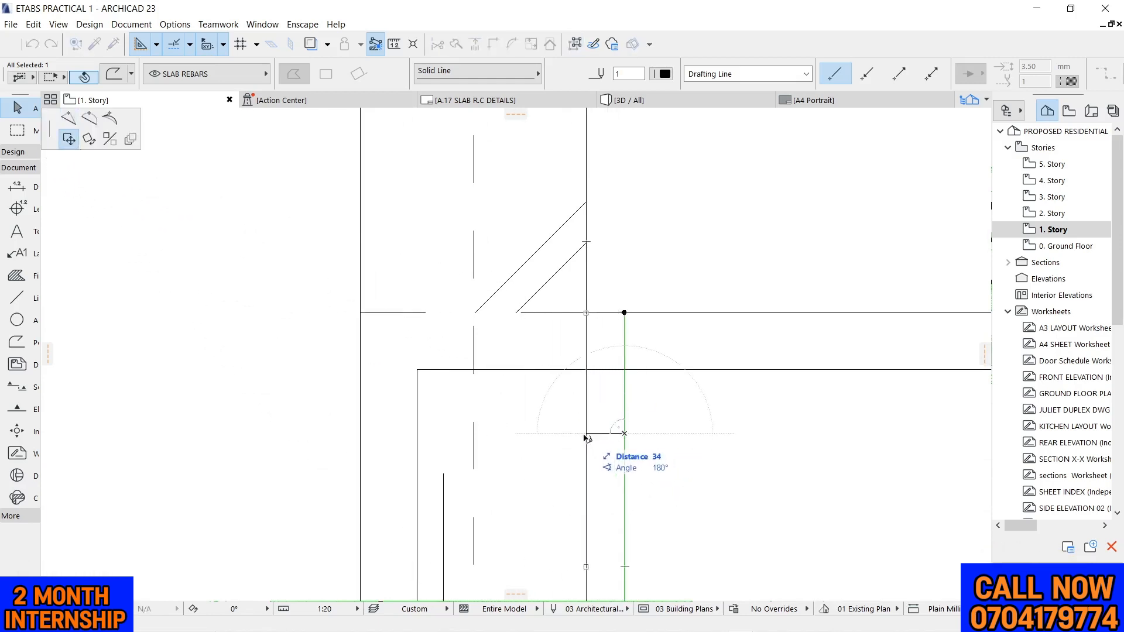
left_click(665, 434)
scroll(547, 451, "up", 3)
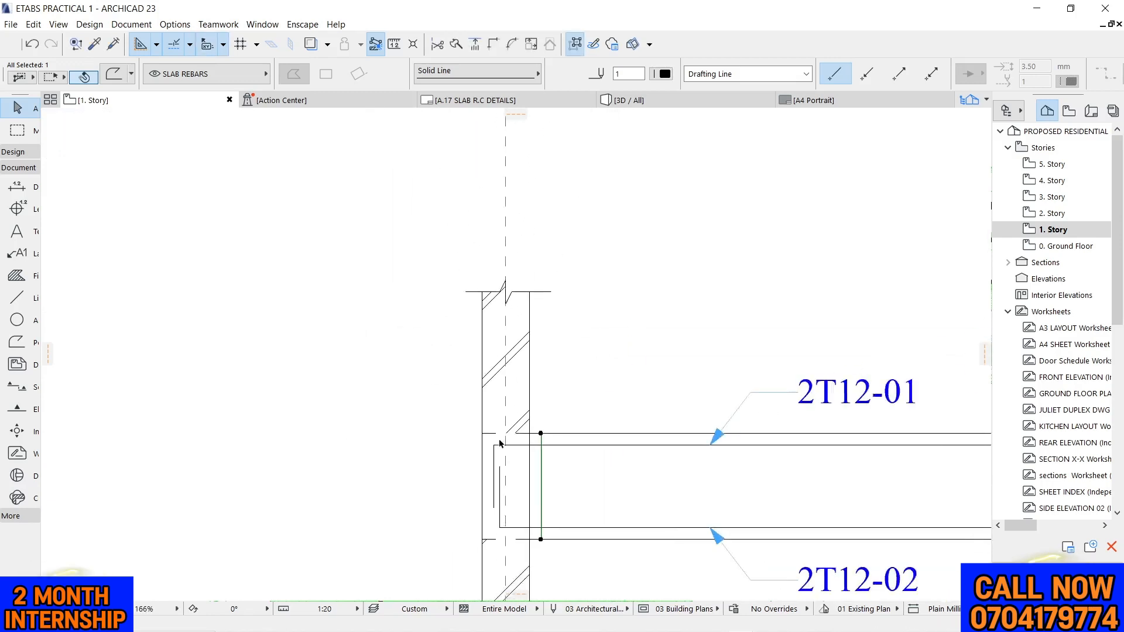
Copy the stirrup line across the beam onto the grid 7 column's beam-side face
scroll(501, 443, "down", 3)
key("ctrl+shift+d")
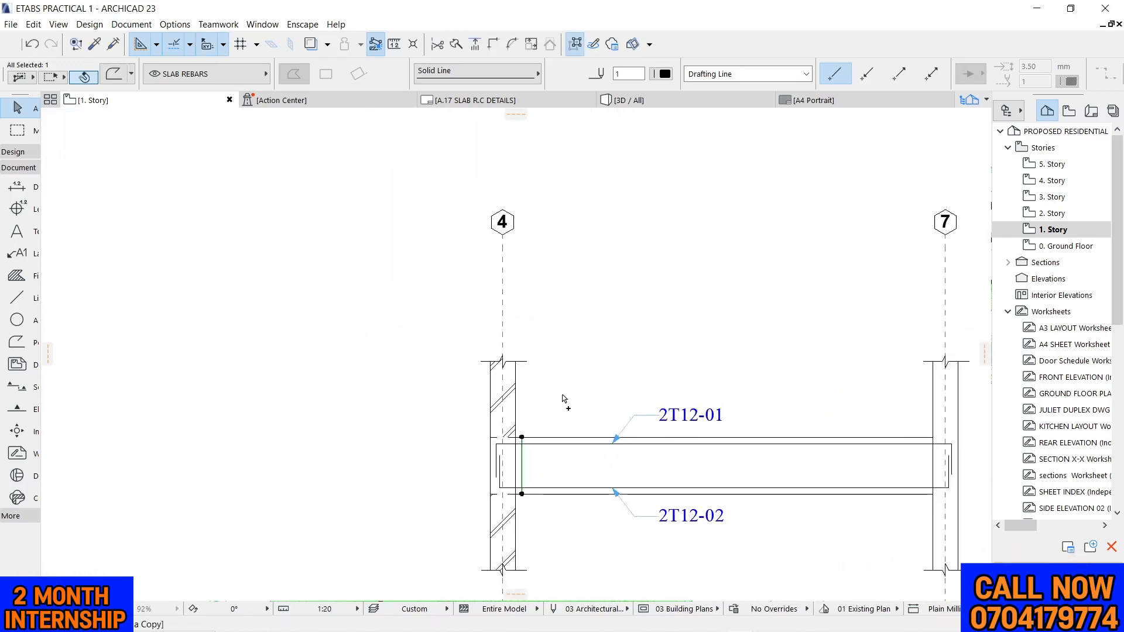
left_click(522, 462)
scroll(931, 459, "up", 4)
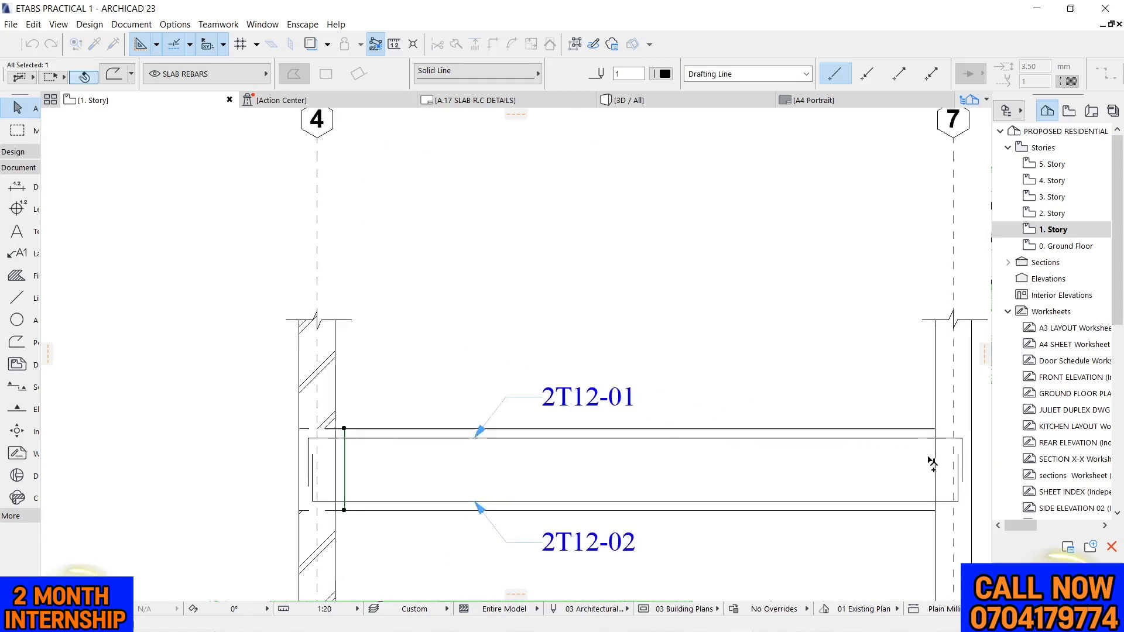
left_click(941, 451)
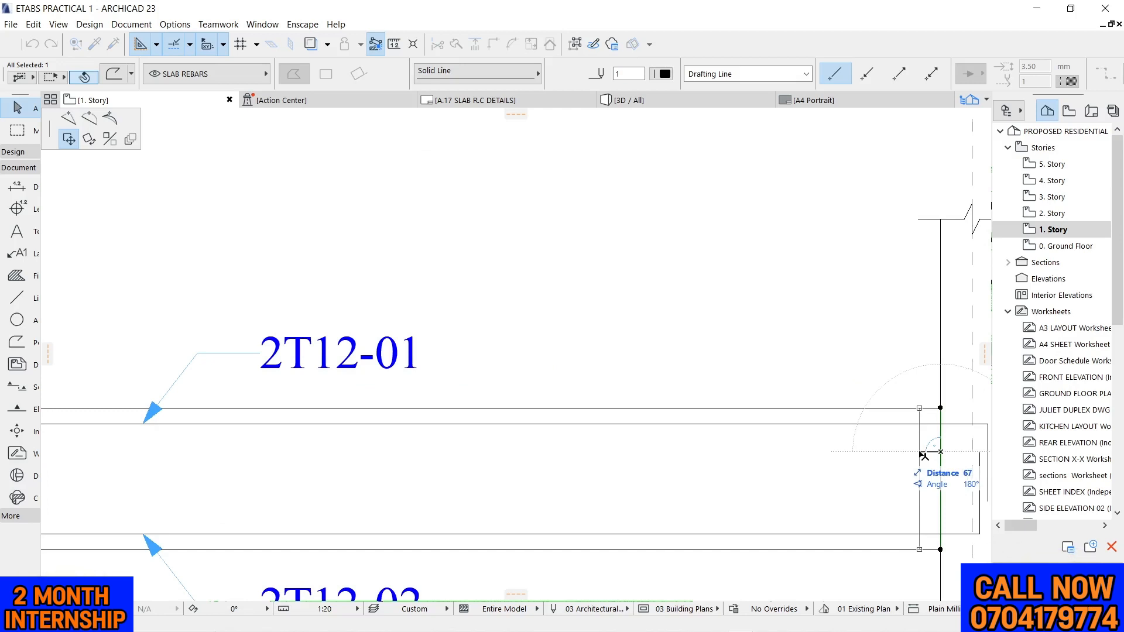
Move the copied stirrup line 50 mm from the grid 7 column face toward midspan
type("50")
key("Return")
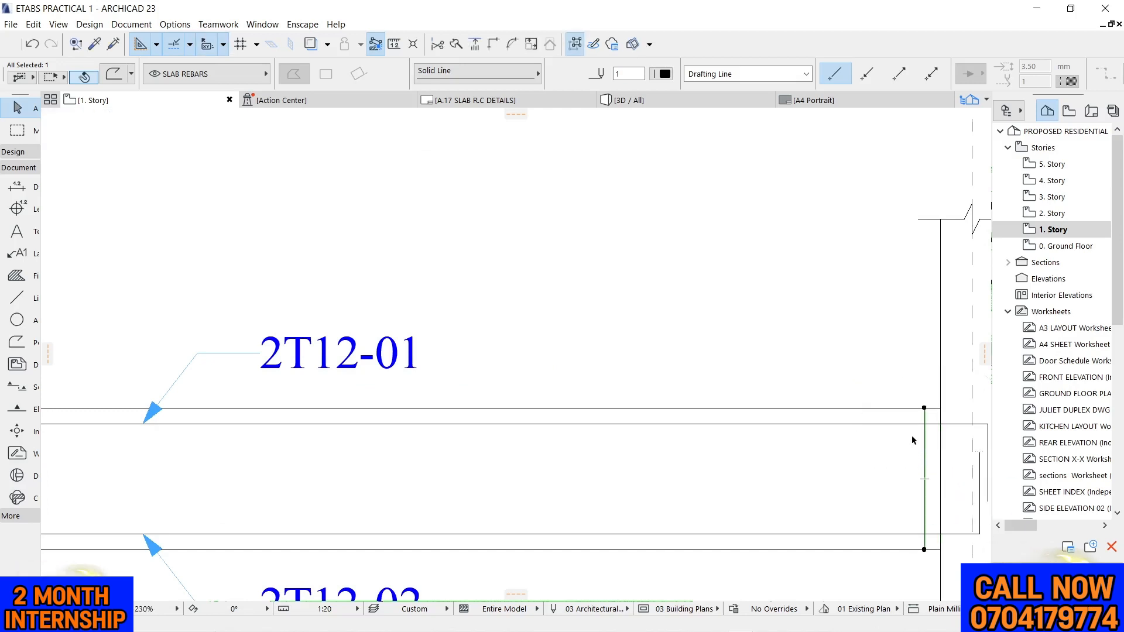
scroll(820, 418, "down", 2)
scroll(787, 389, "down", 4)
scroll(595, 321, "up", 2)
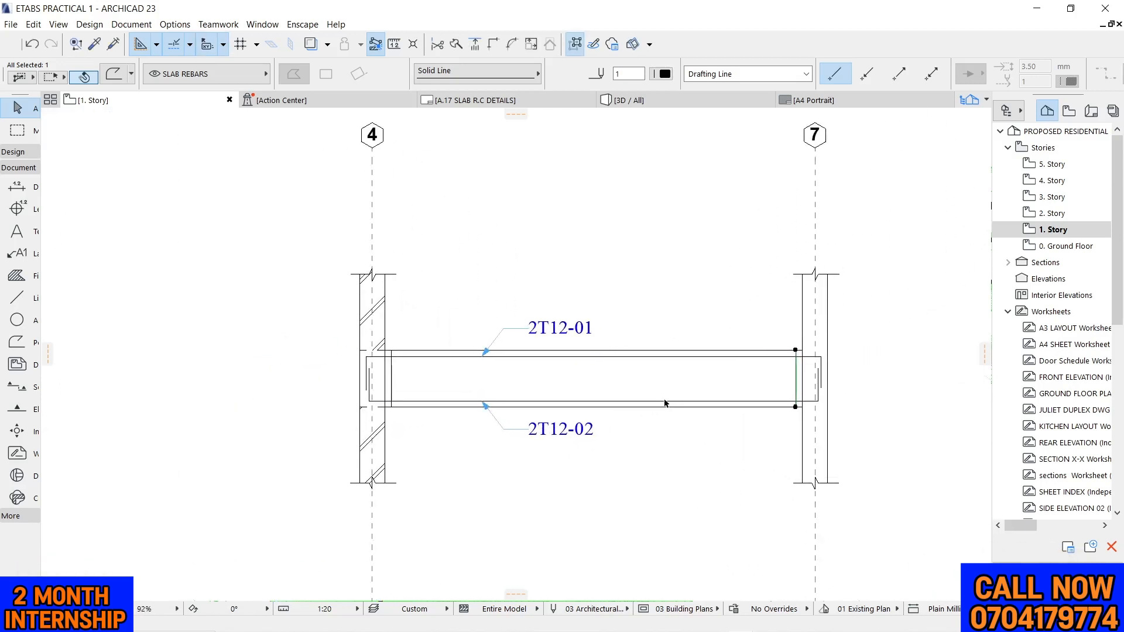
scroll(784, 345, "up", 3)
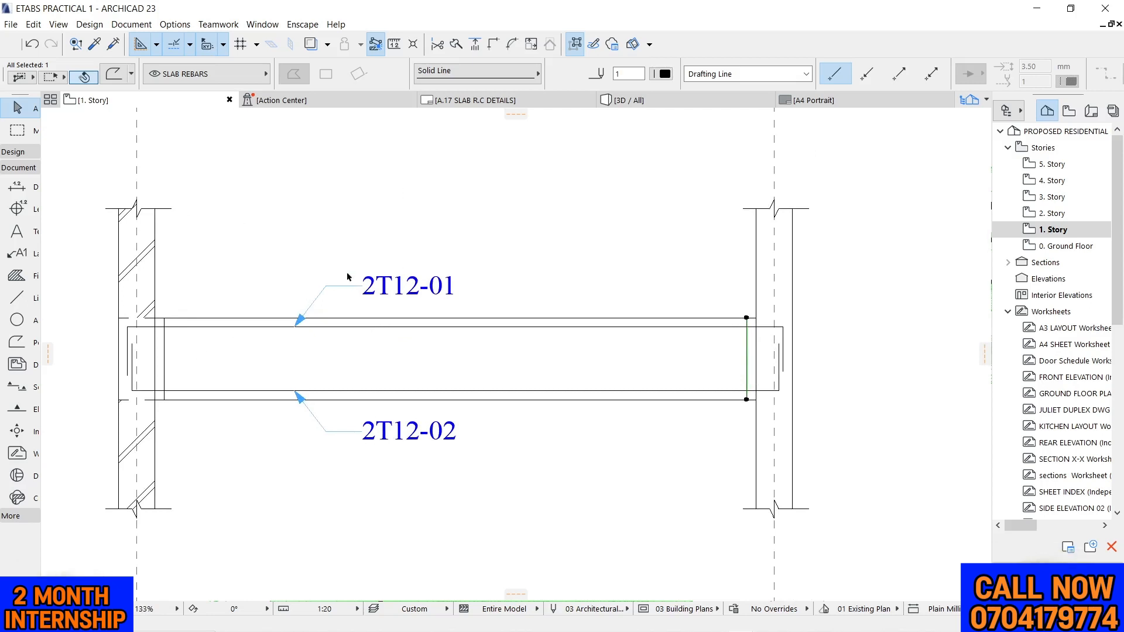
left_click(452, 196)
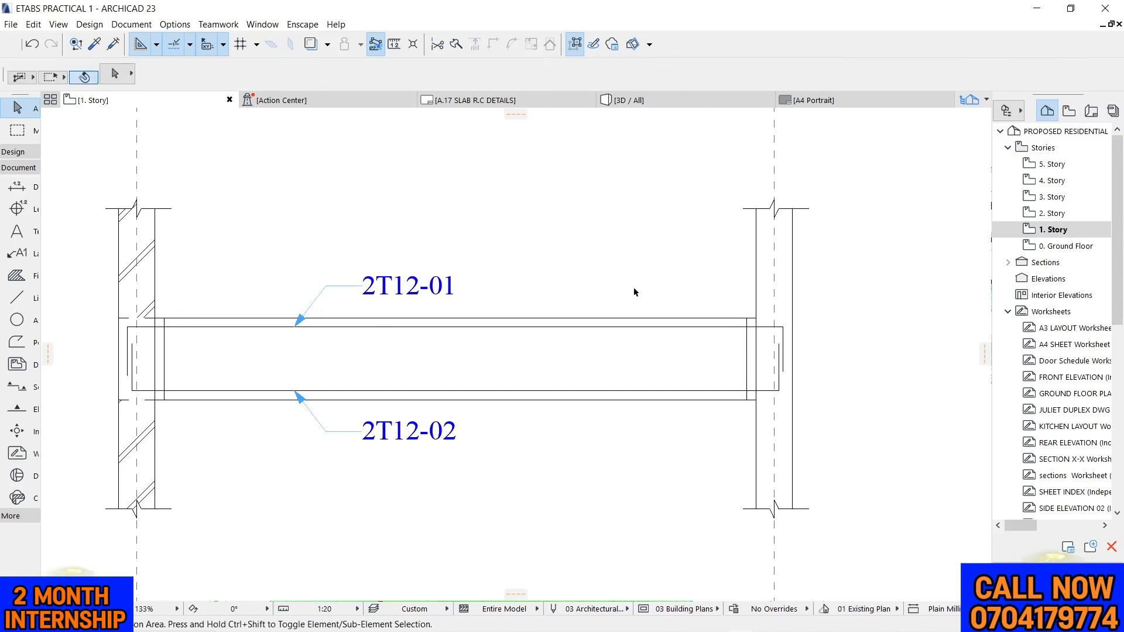
scroll(130, 337, "up", 5)
left_click(202, 358)
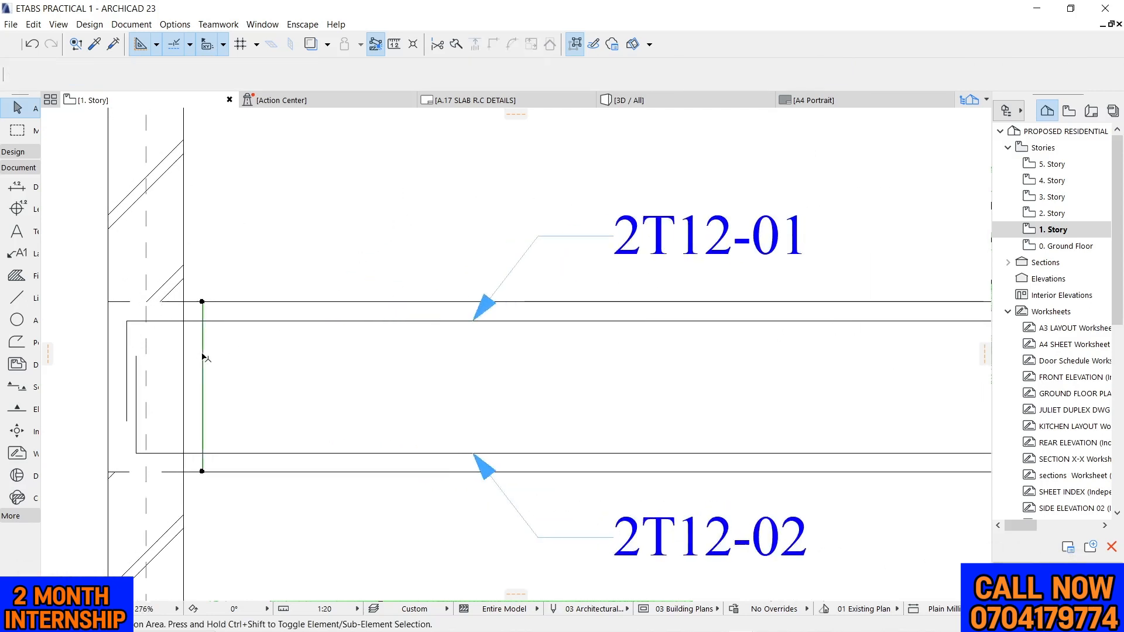
right_click(235, 215)
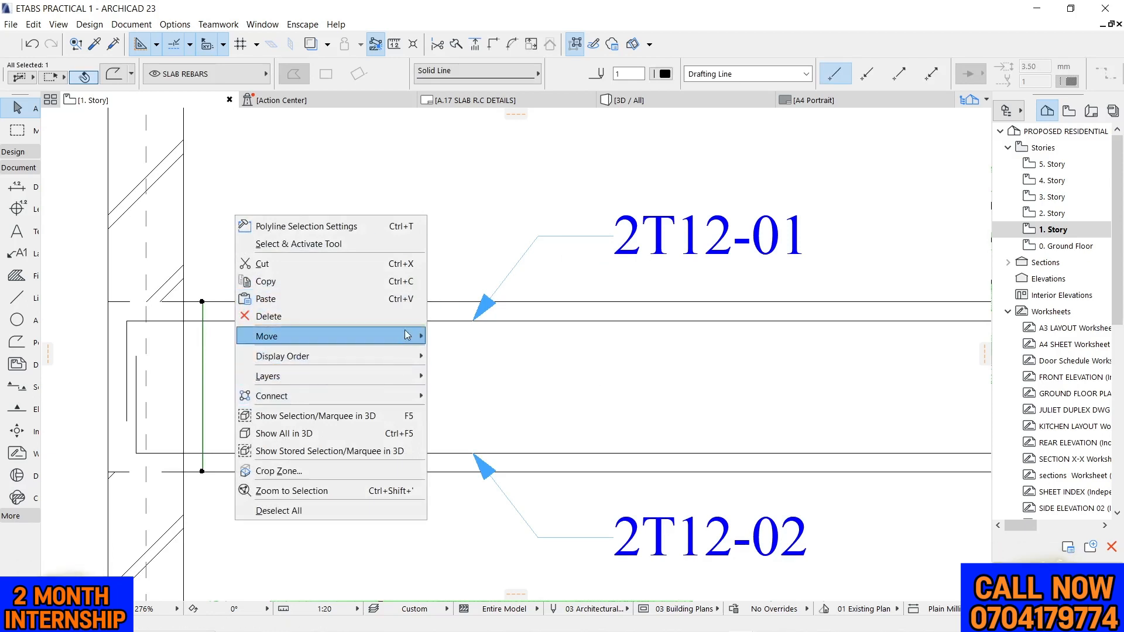
mouse_move(410, 336)
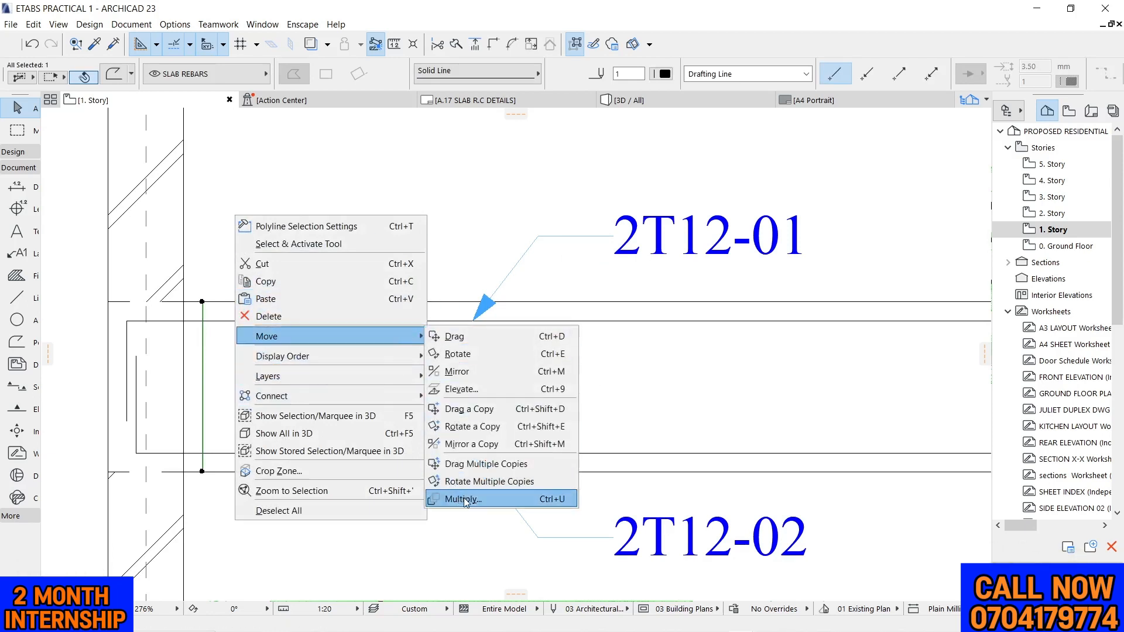
left_click(458, 182)
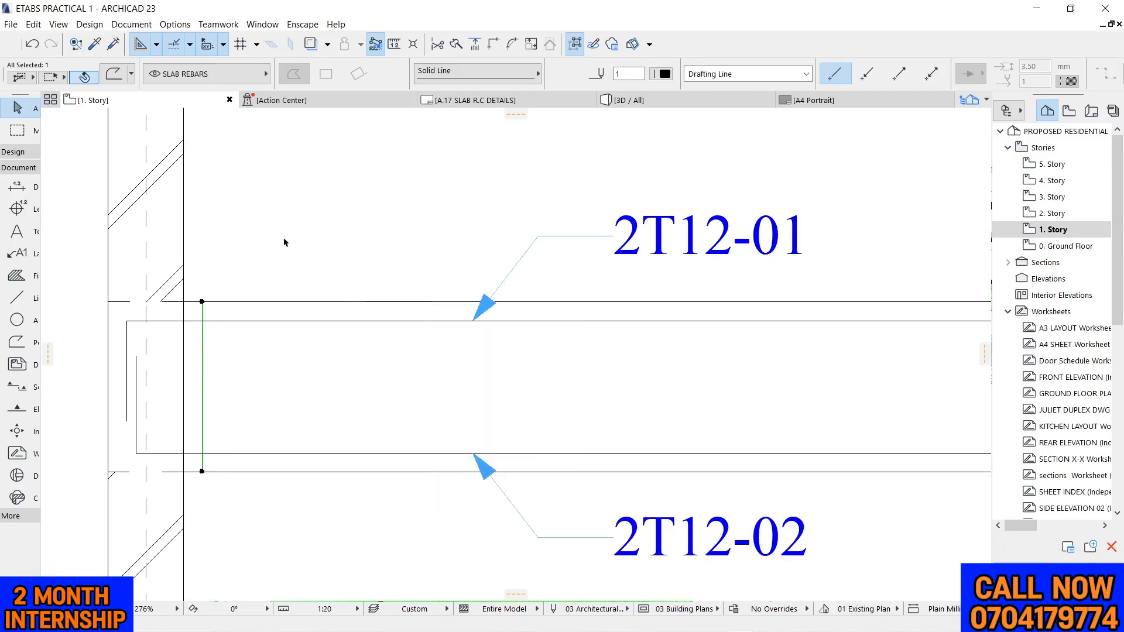
Dimension the horizontal distance between the two end stirrups with a temporary dimension line
left_click(16, 185)
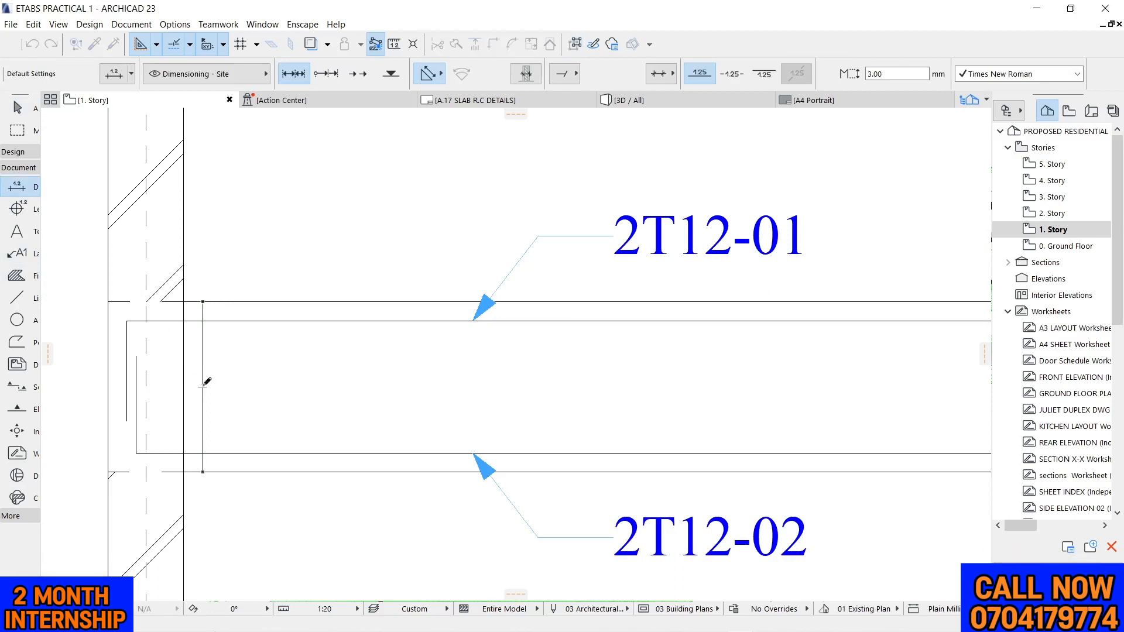
scroll(205, 311, "down", 3)
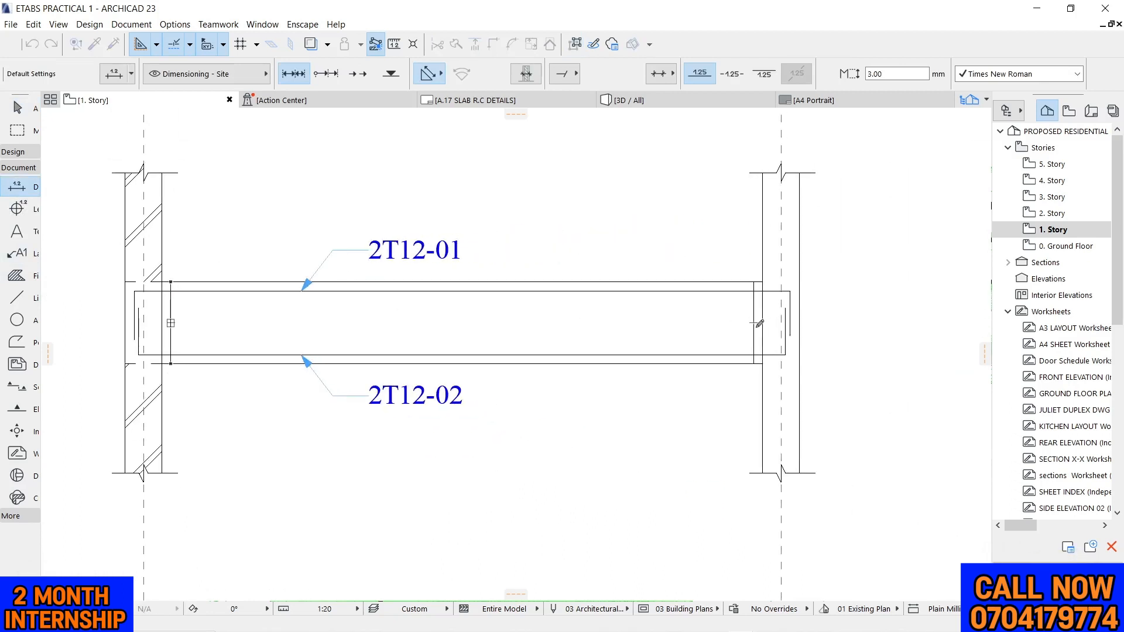
right_click(661, 190)
left_click(668, 280)
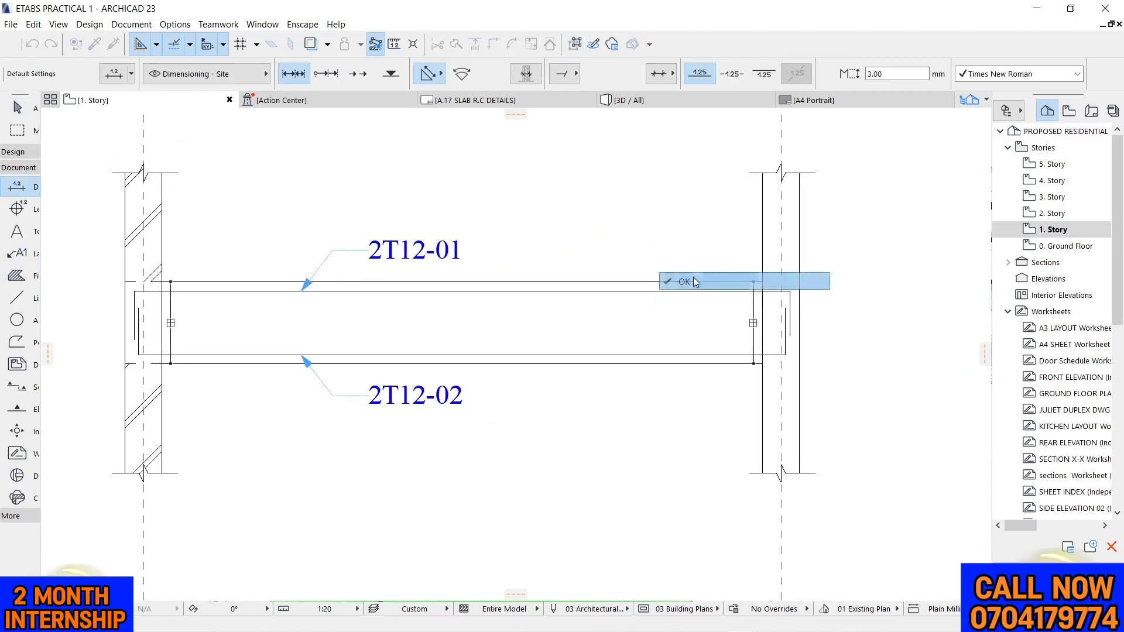
key("Escape")
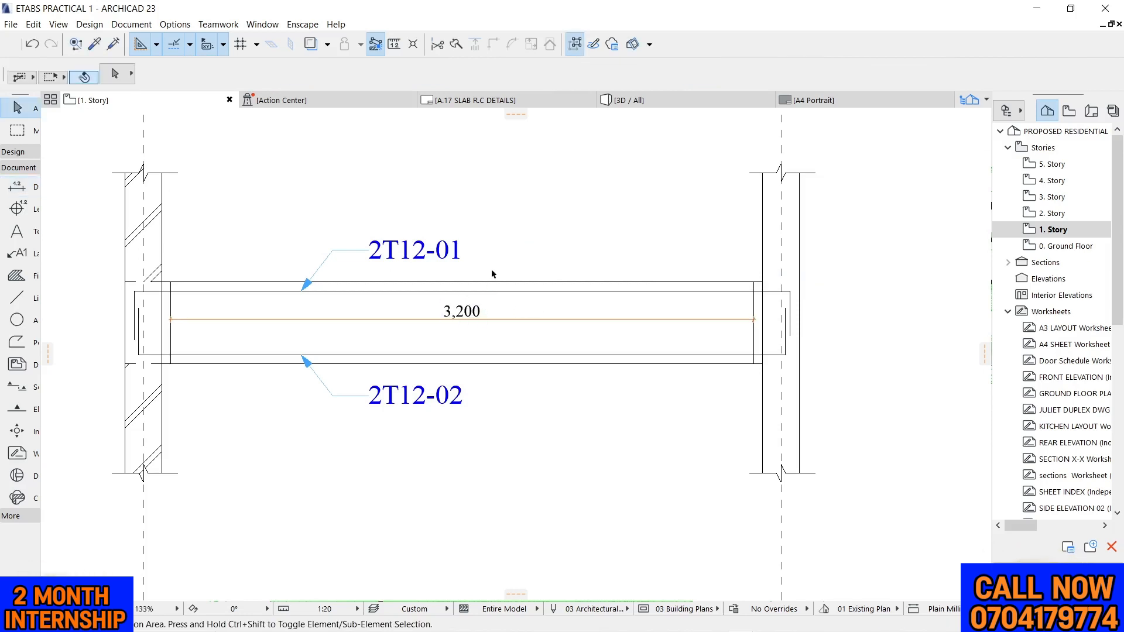
Switch to Calculator, divide the 3200 stirrup zone length by 150 spacing, and close Calculator
mouse_move(680, 626)
left_click(169, 622)
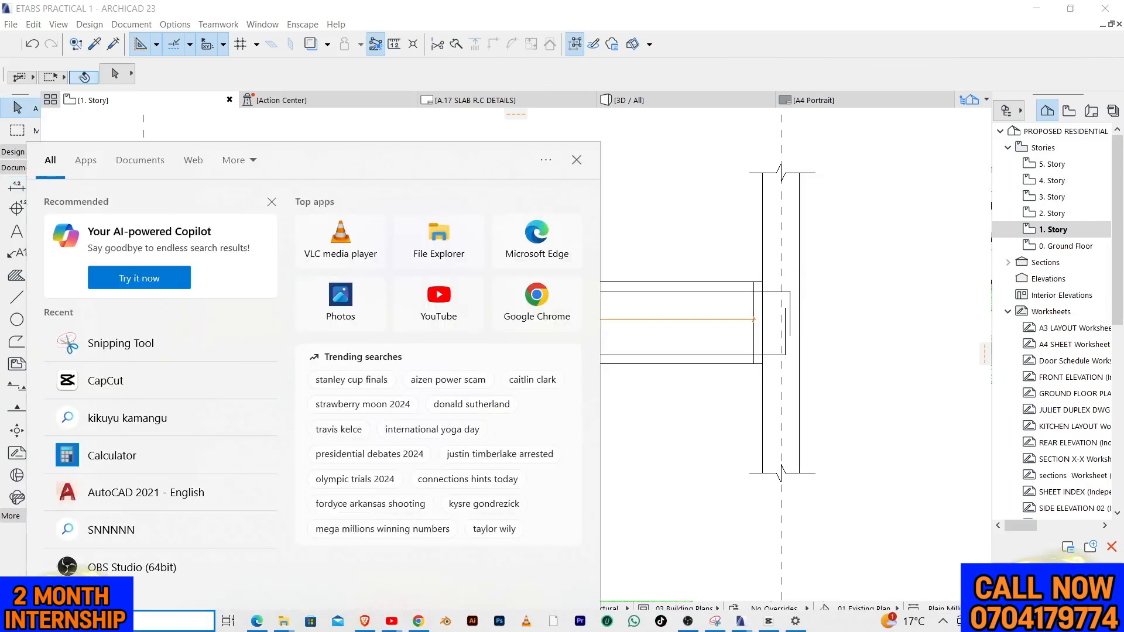
type("ca")
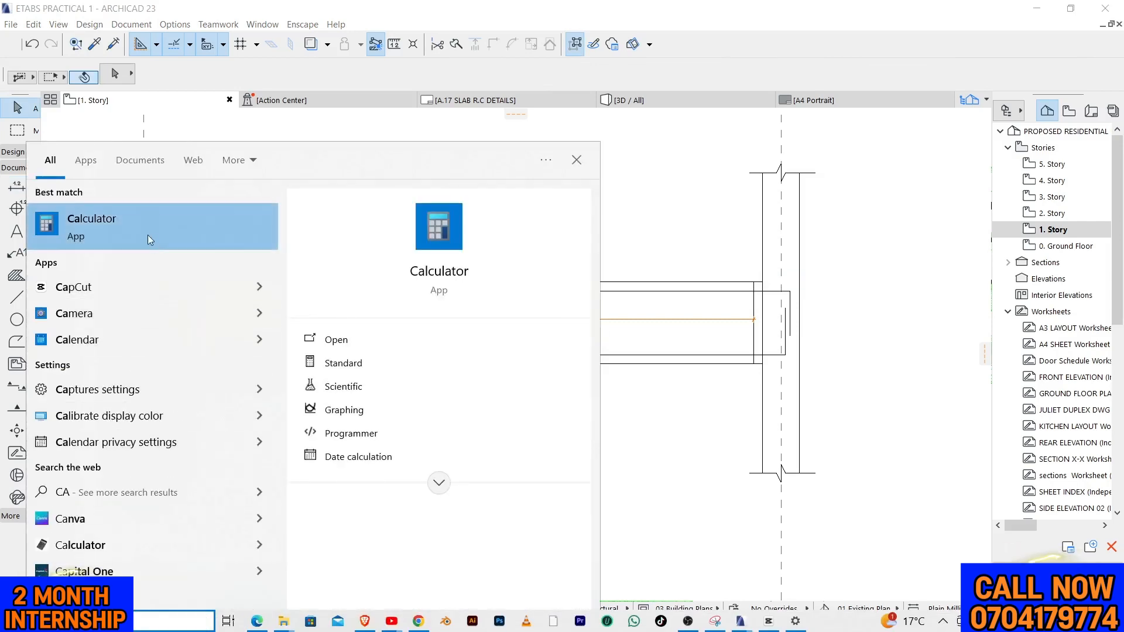
left_click(146, 234)
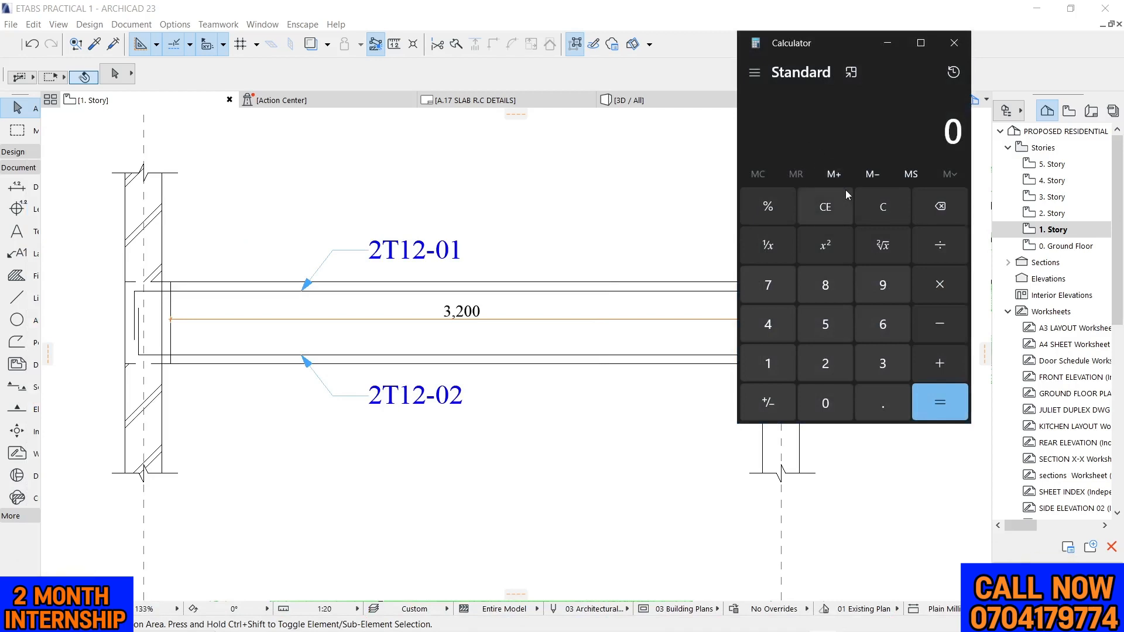
type("3200")
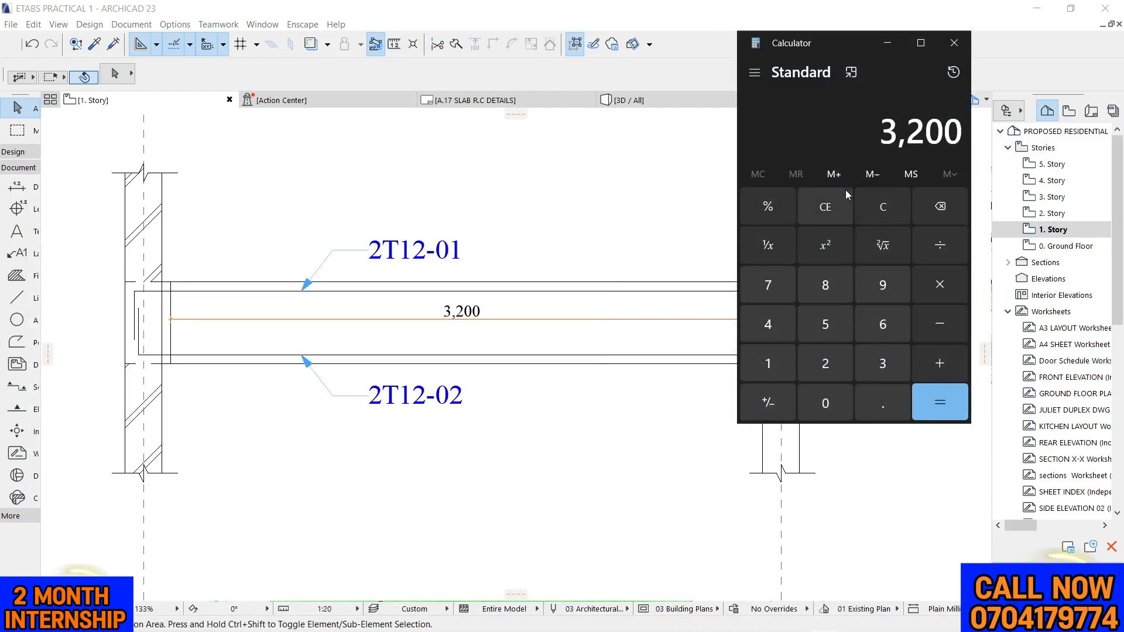
type("/150")
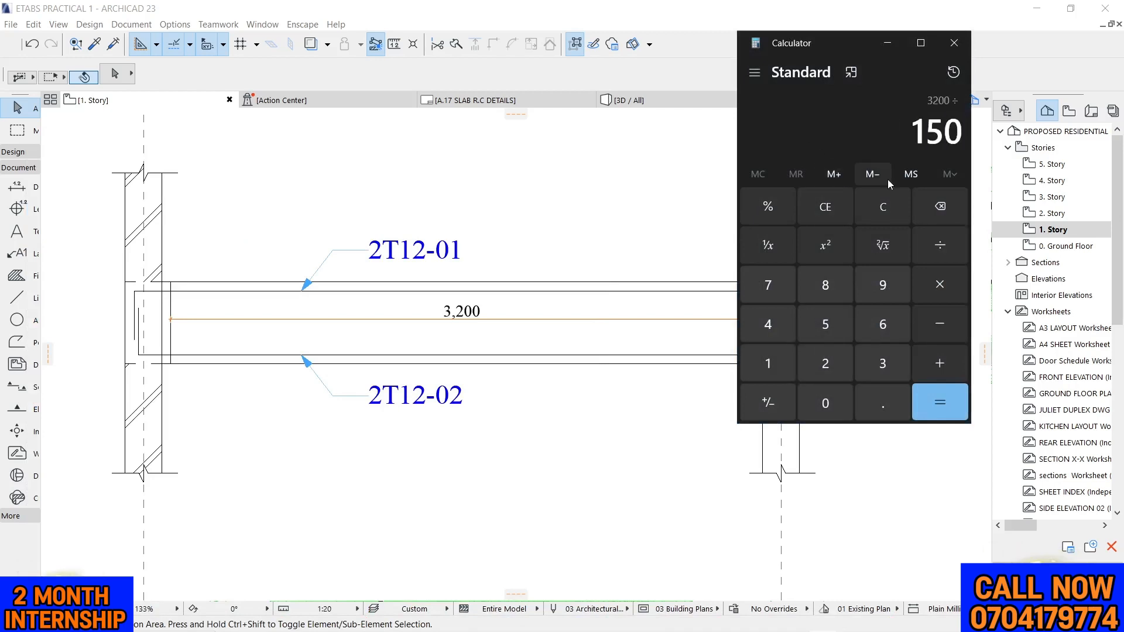
key("Return")
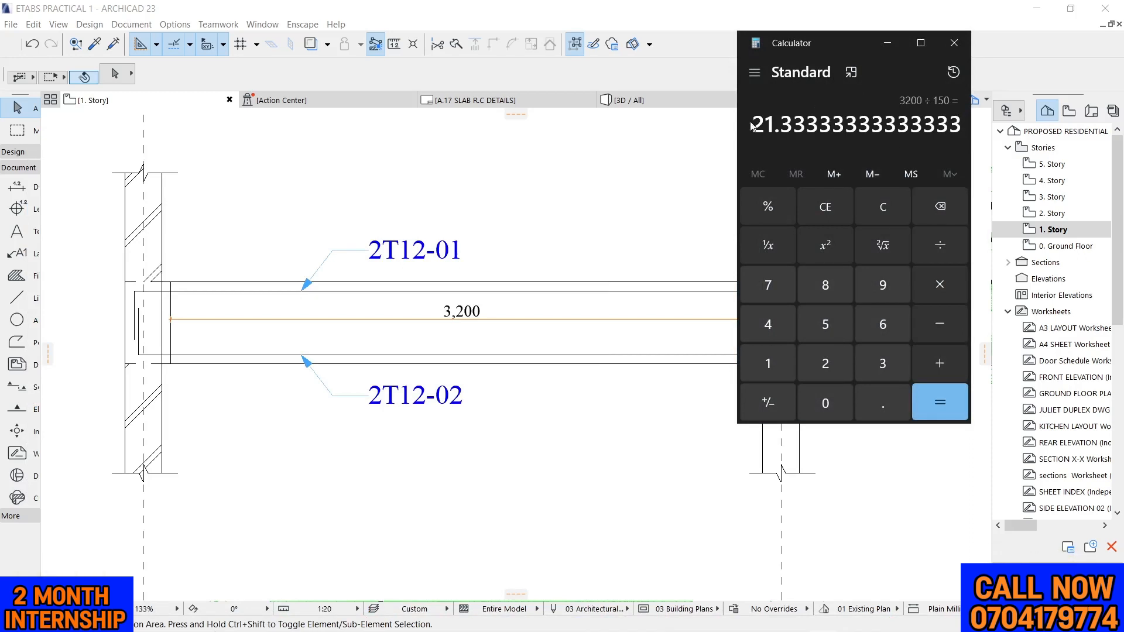
left_click(953, 45)
Delete the temporary dimension between the two end stirrups
scroll(490, 304, "up", 4)
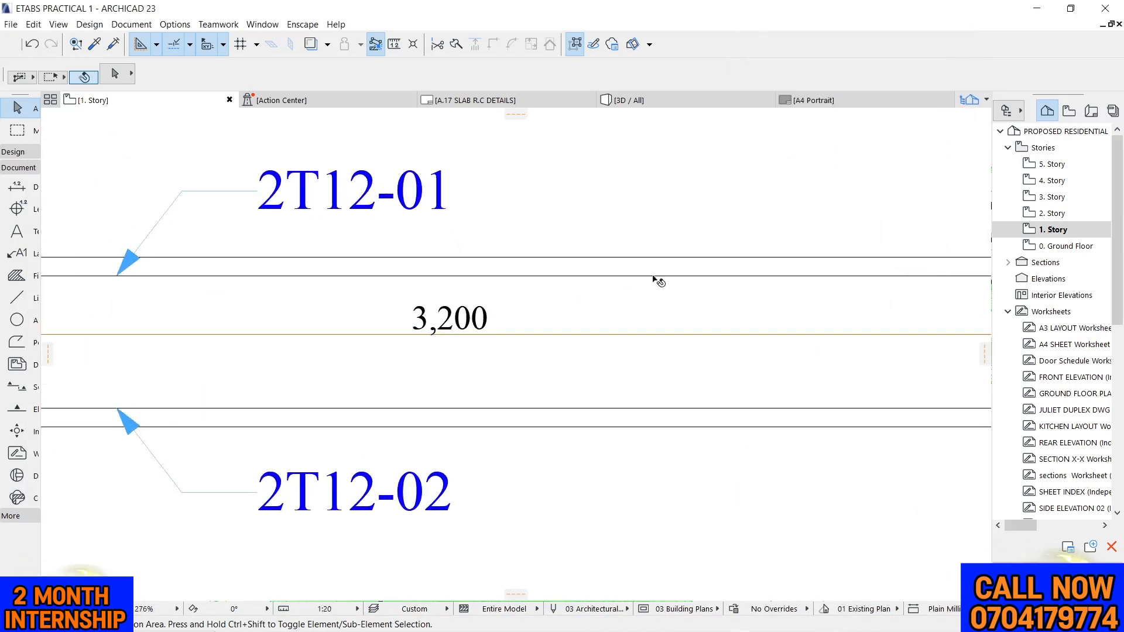
scroll(657, 276, "down", 4)
scroll(595, 289, "up", 3)
left_click_drag(555, 294, 606, 338)
key("Delete")
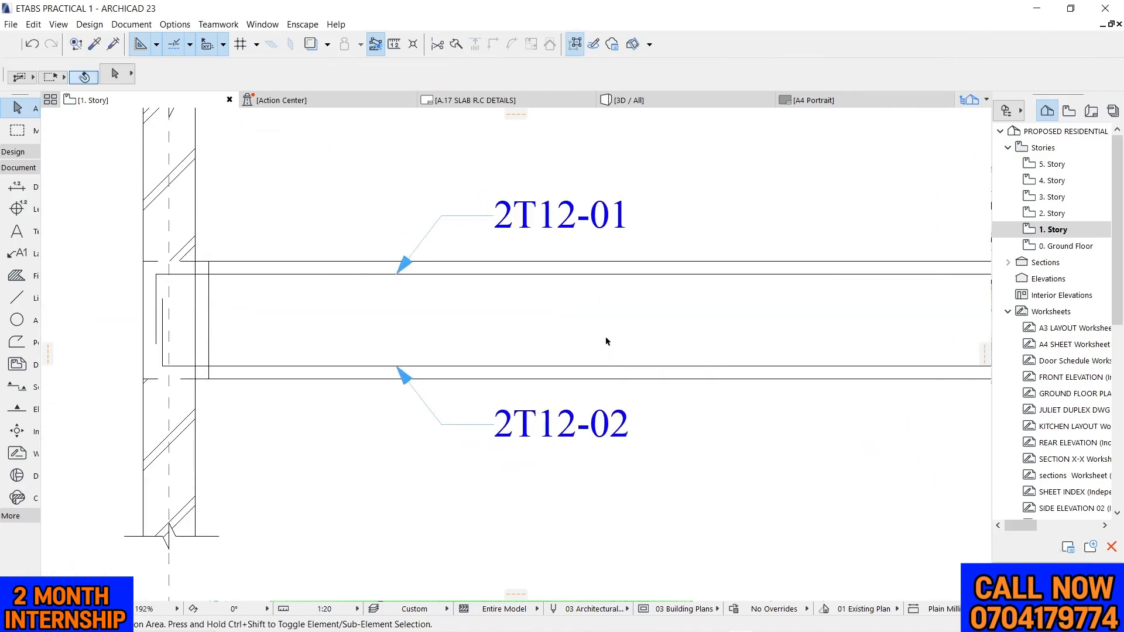
scroll(493, 368, "down", 3)
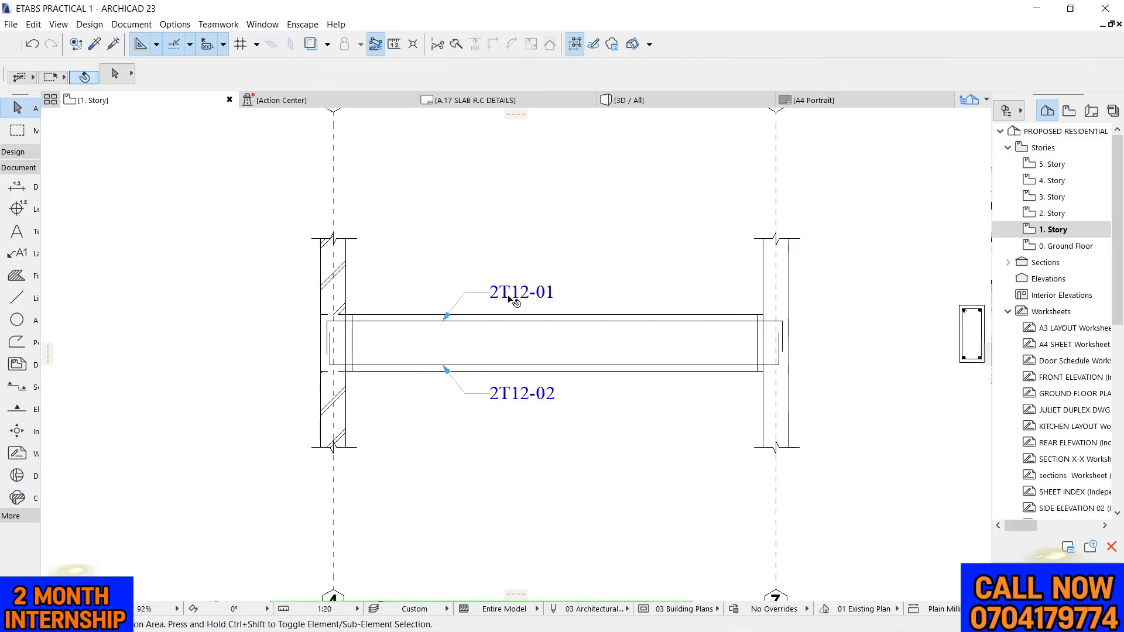
left_click(16, 187)
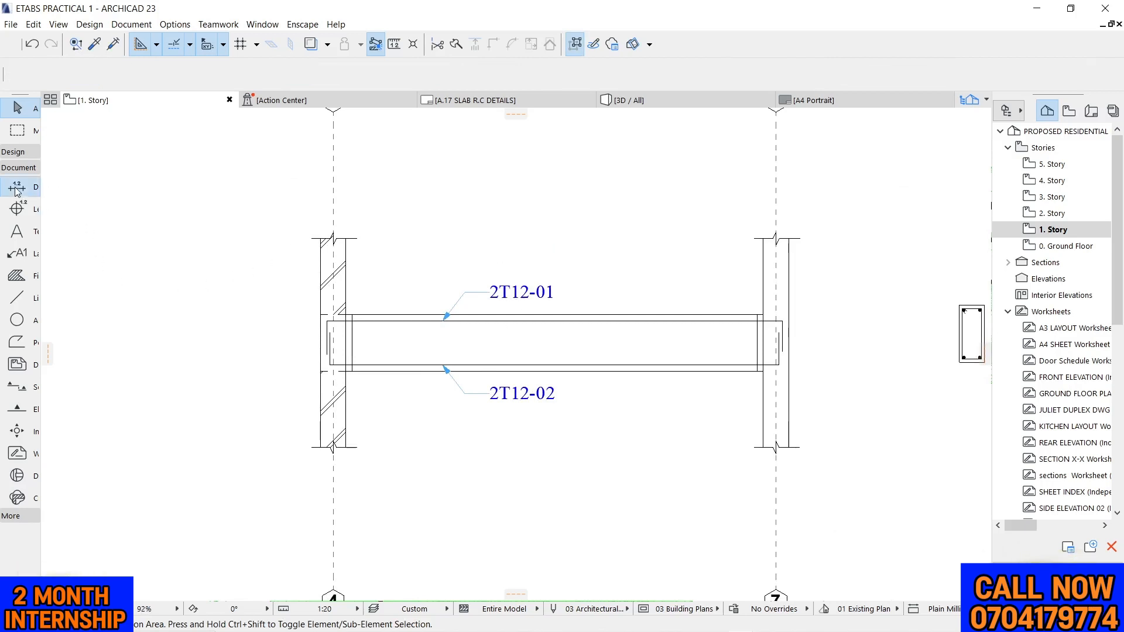
key("Escape")
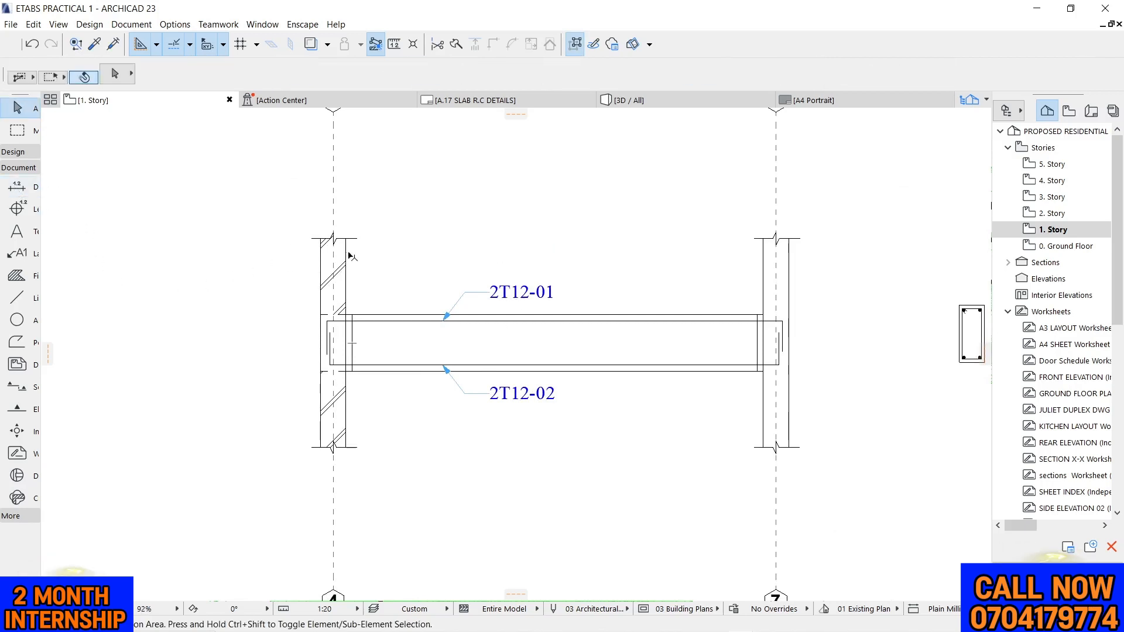
Set up the Polyline tool with filled arrowheads at both ends and an arrowhead size of 1.00 mm
left_click(418, 321, "alt")
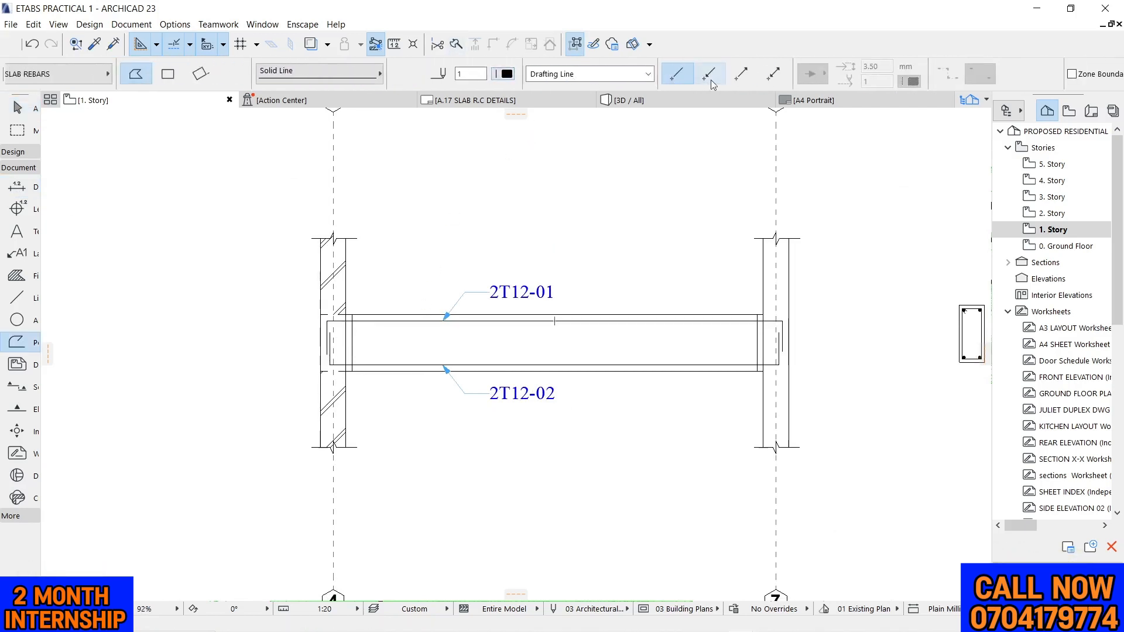
left_click(773, 75)
left_click(812, 74)
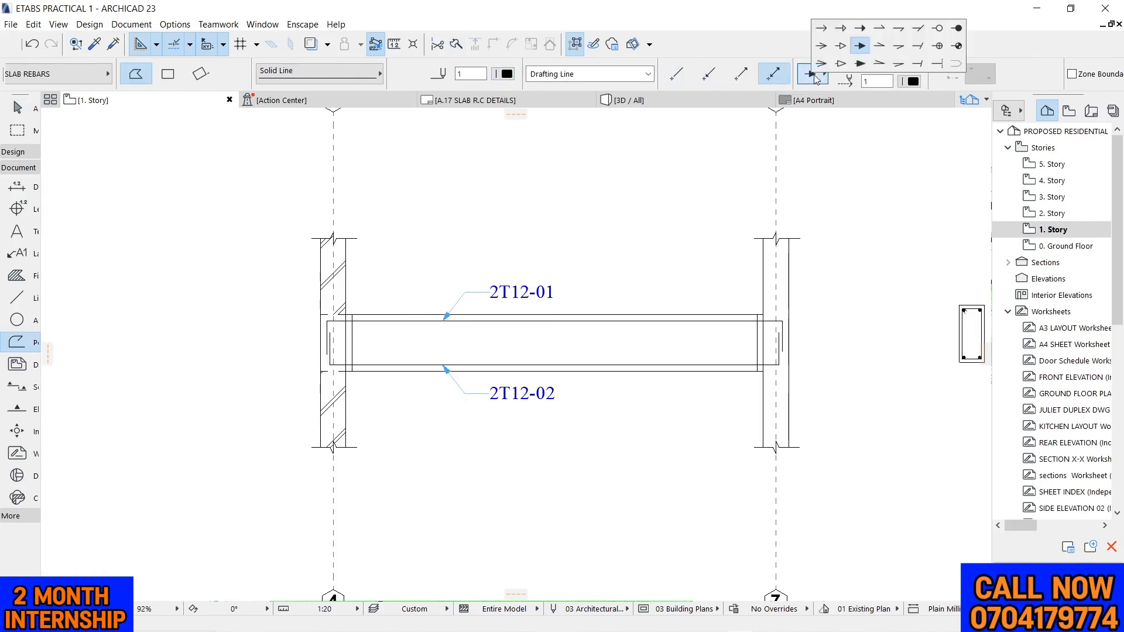
left_click(858, 47)
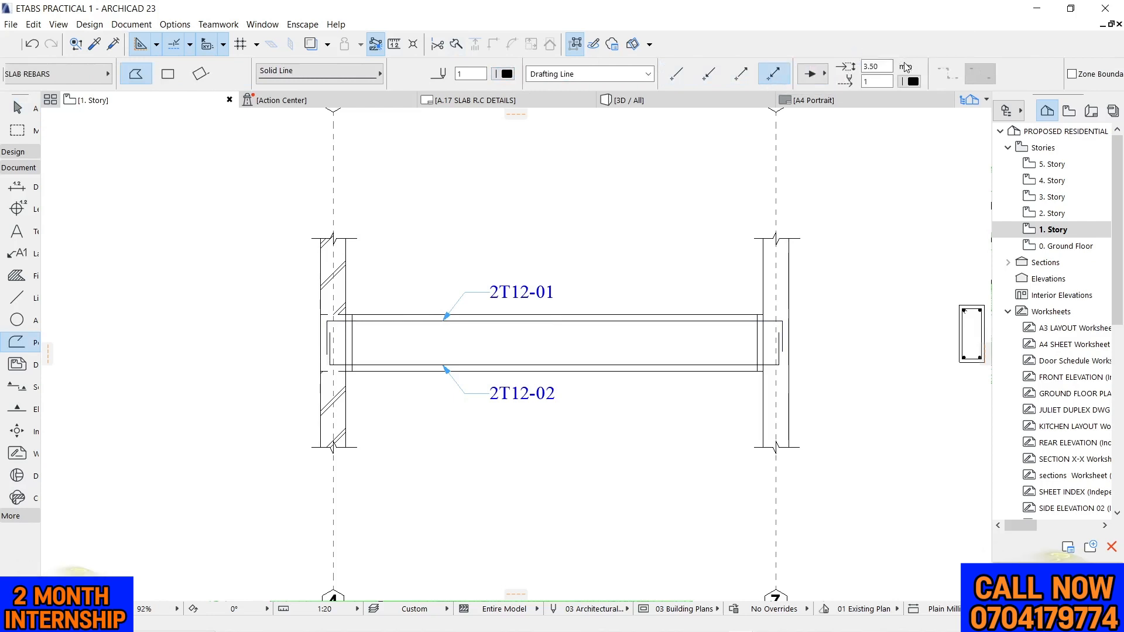
left_click(872, 67)
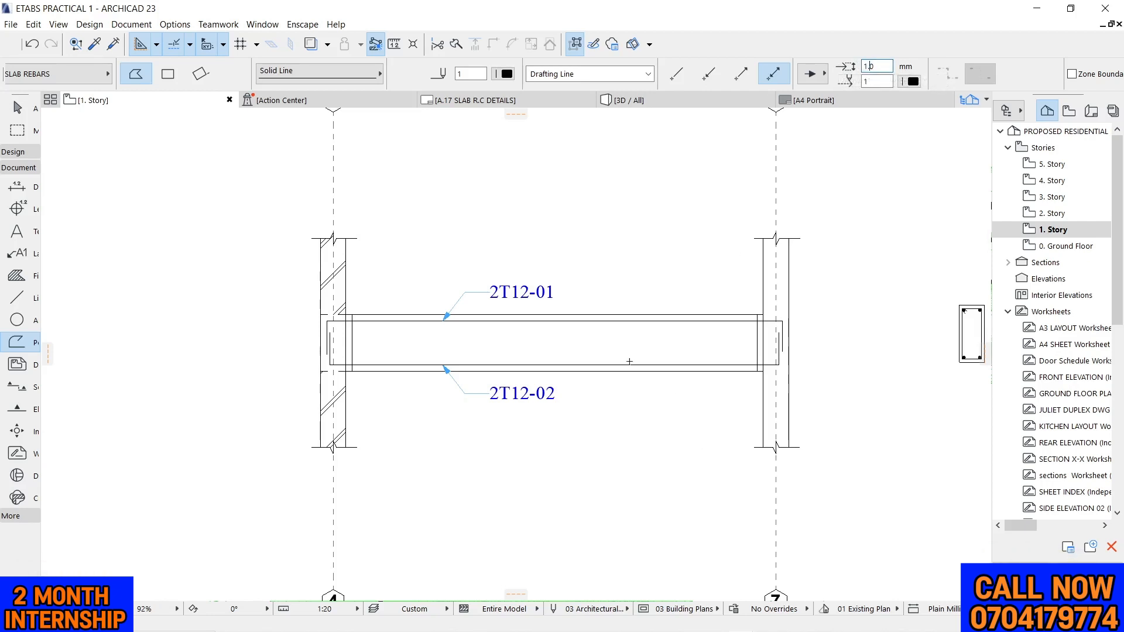
type("1.00")
Draw a horizontal double-headed arrow line between the midpoints of the two end stirrups
scroll(364, 341, "up", 3)
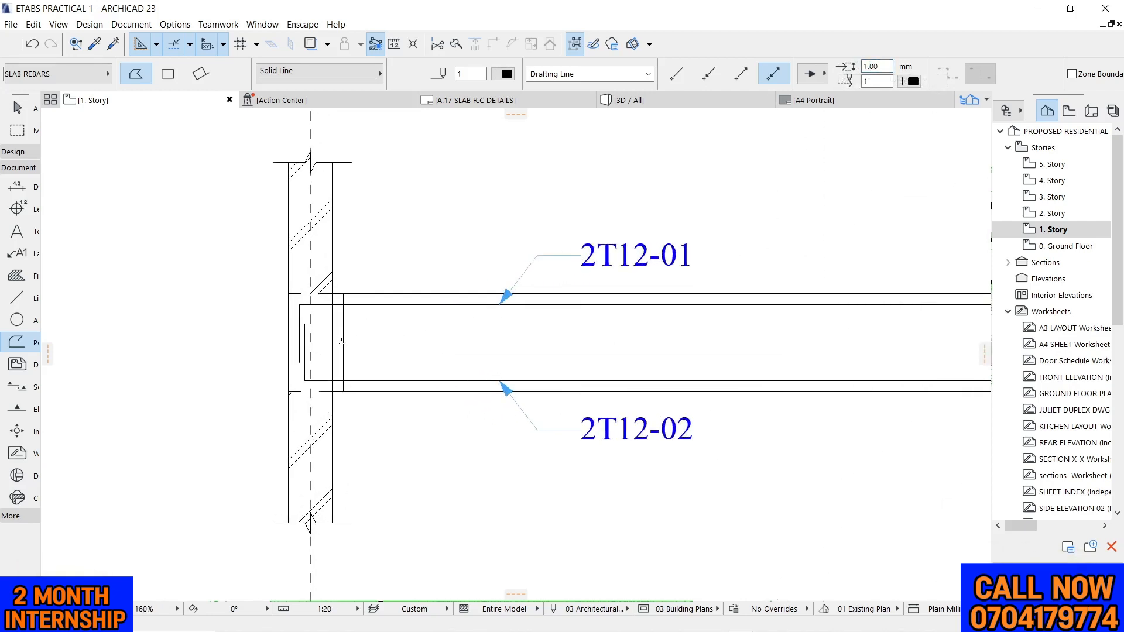
left_click(344, 342)
scroll(354, 337, "down", 3)
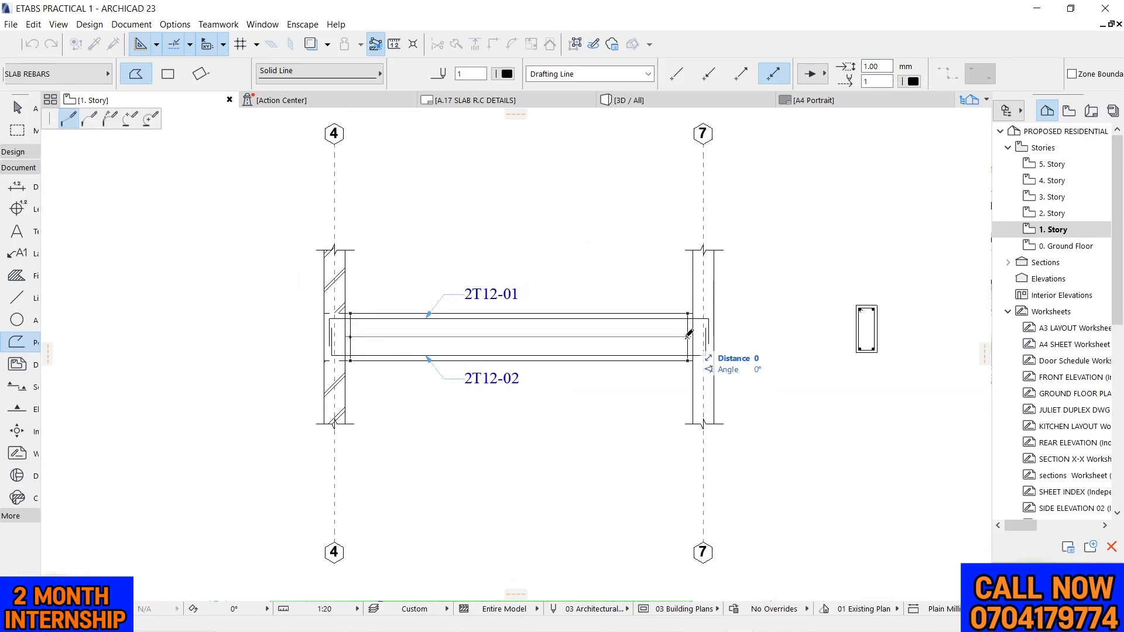
right_click(689, 335)
left_click(780, 447)
scroll(496, 357, "up", 3)
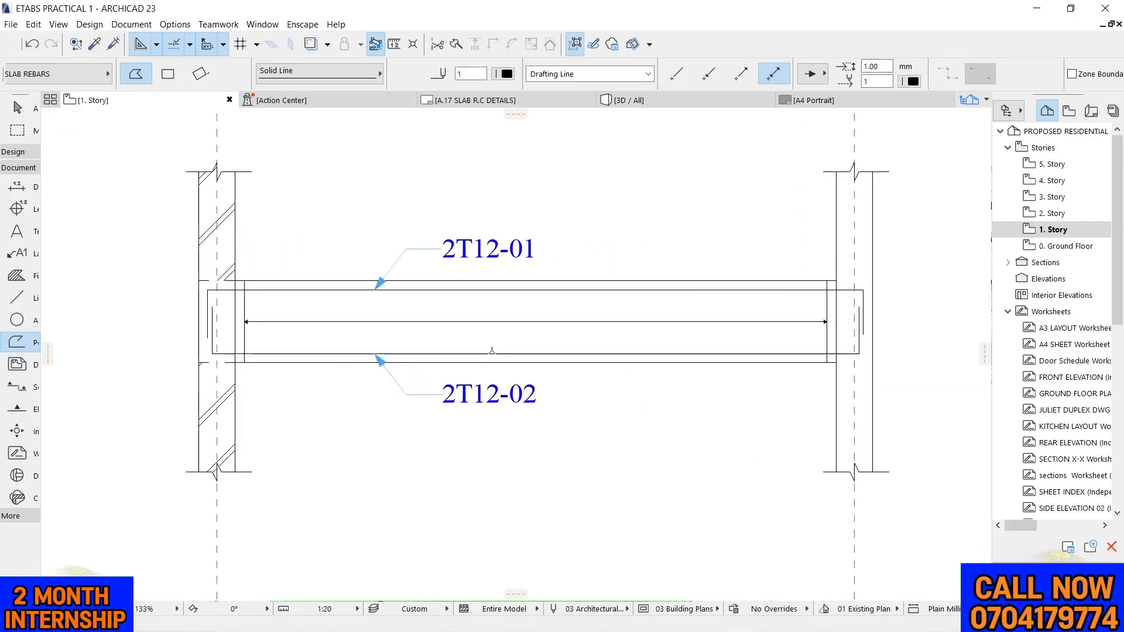
Set the arrowhead size of the double-headed line between the stirrups to 2.0 mm
key("Escape")
left_click(583, 322)
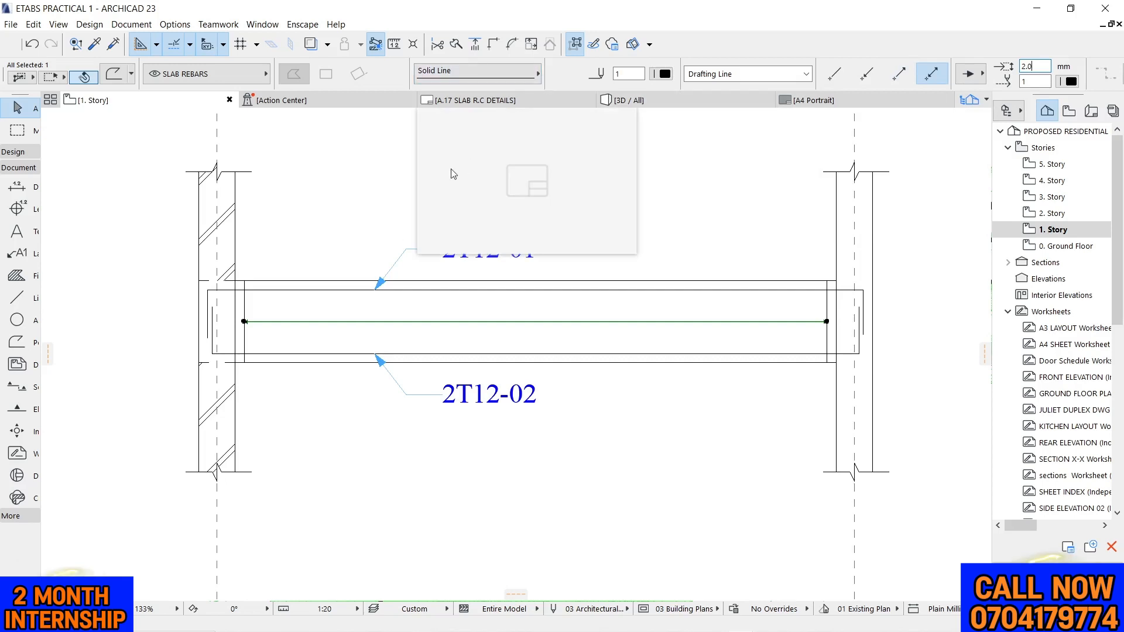
left_click(307, 239)
scroll(402, 267, "down", 3)
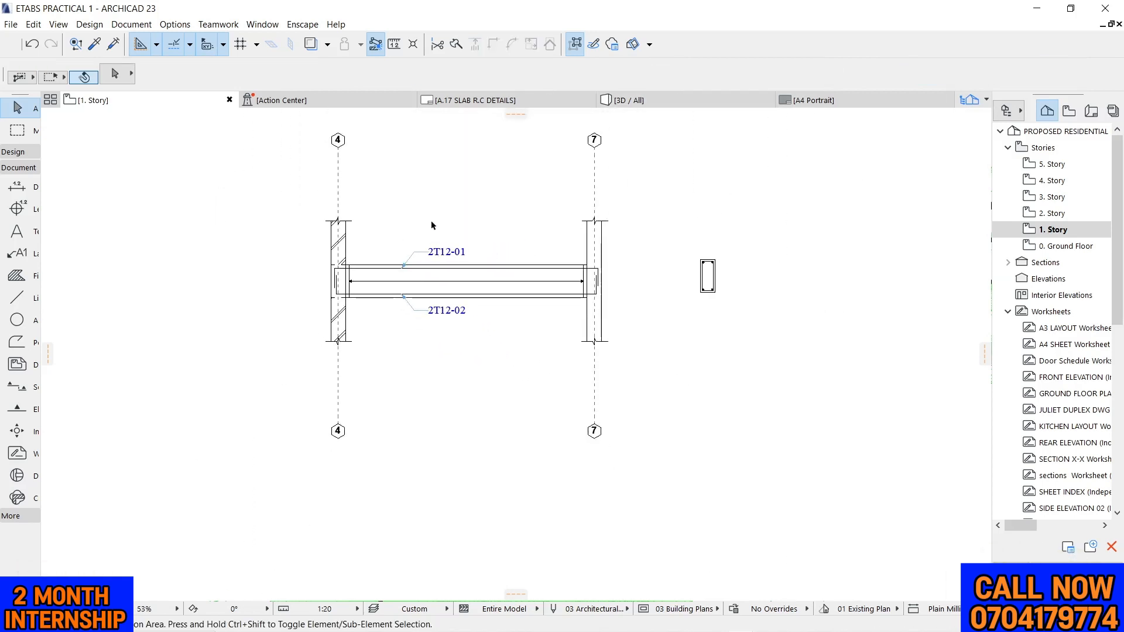
scroll(427, 210, "up", 2)
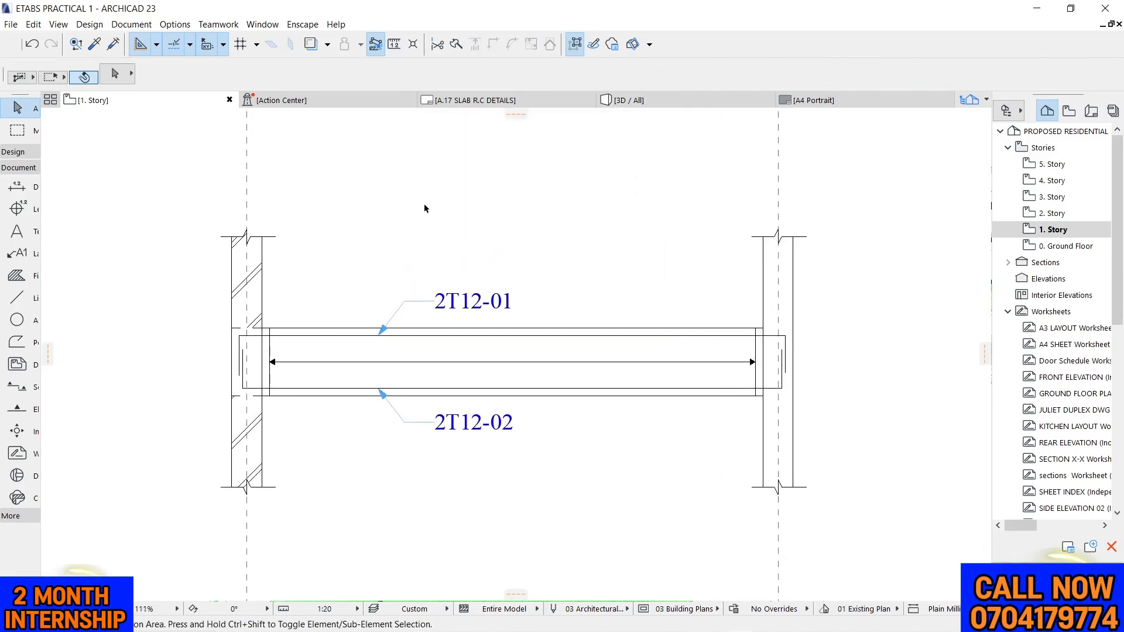
Set the Text tool's font size to 2.00 mm
scroll(424, 203, "down", 2)
scroll(570, 226, "up", 3)
scroll(534, 272, "up", 1)
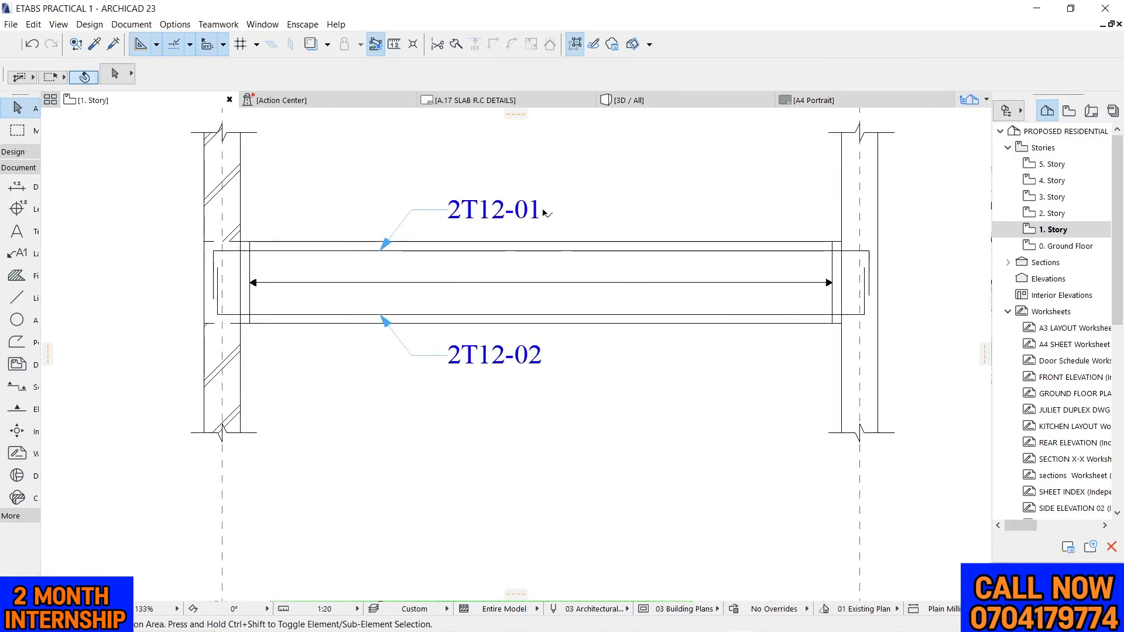
left_click(17, 232)
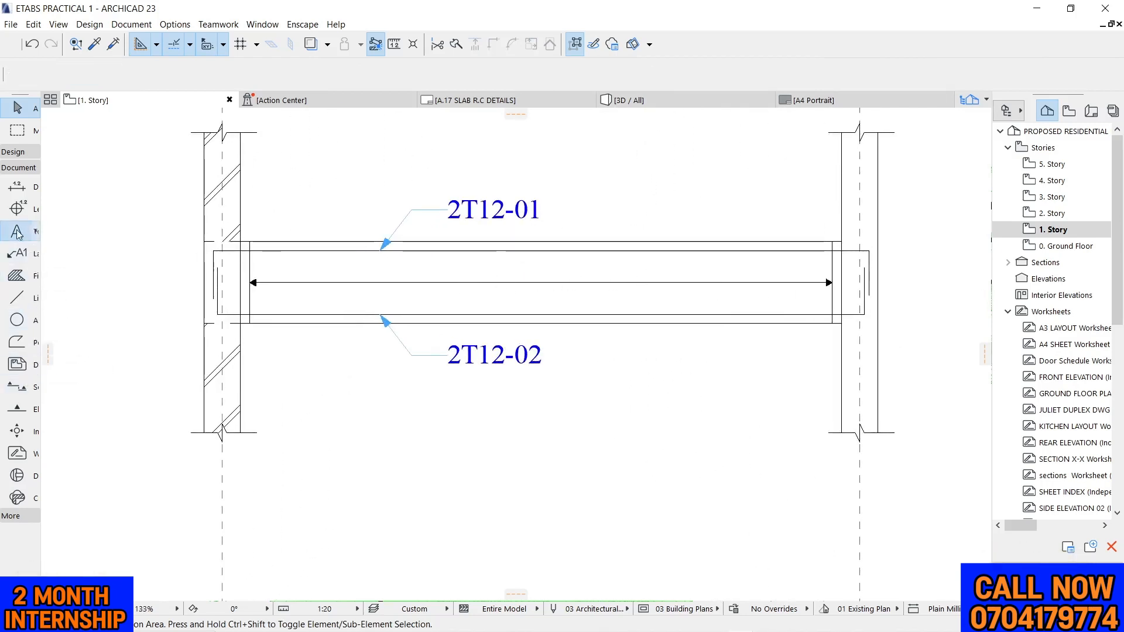
key("Escape")
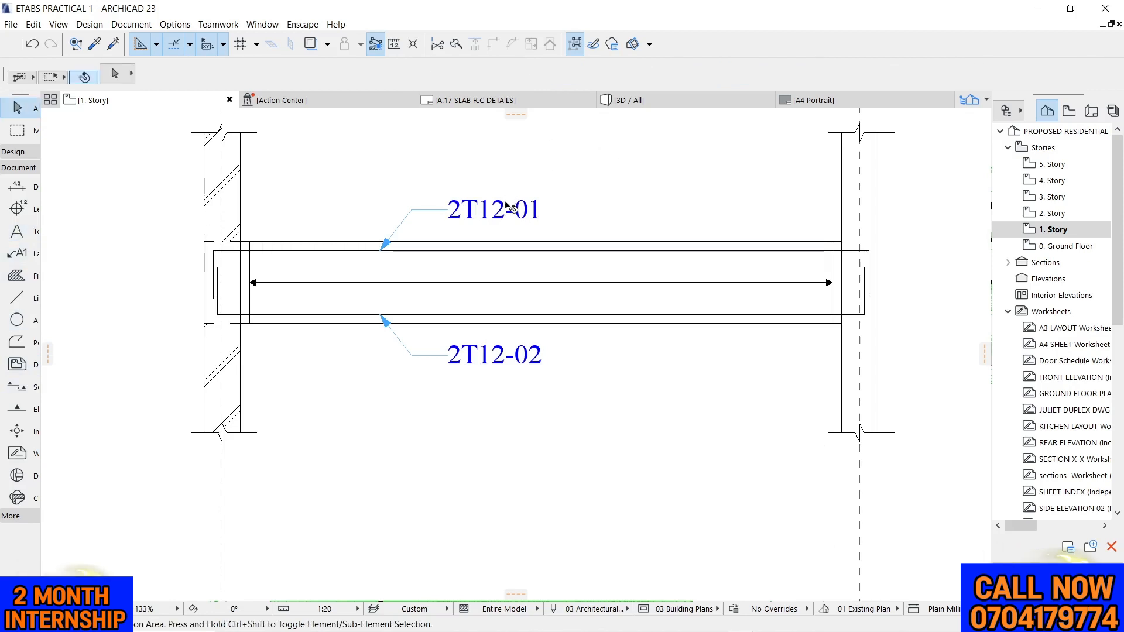
left_click(504, 217)
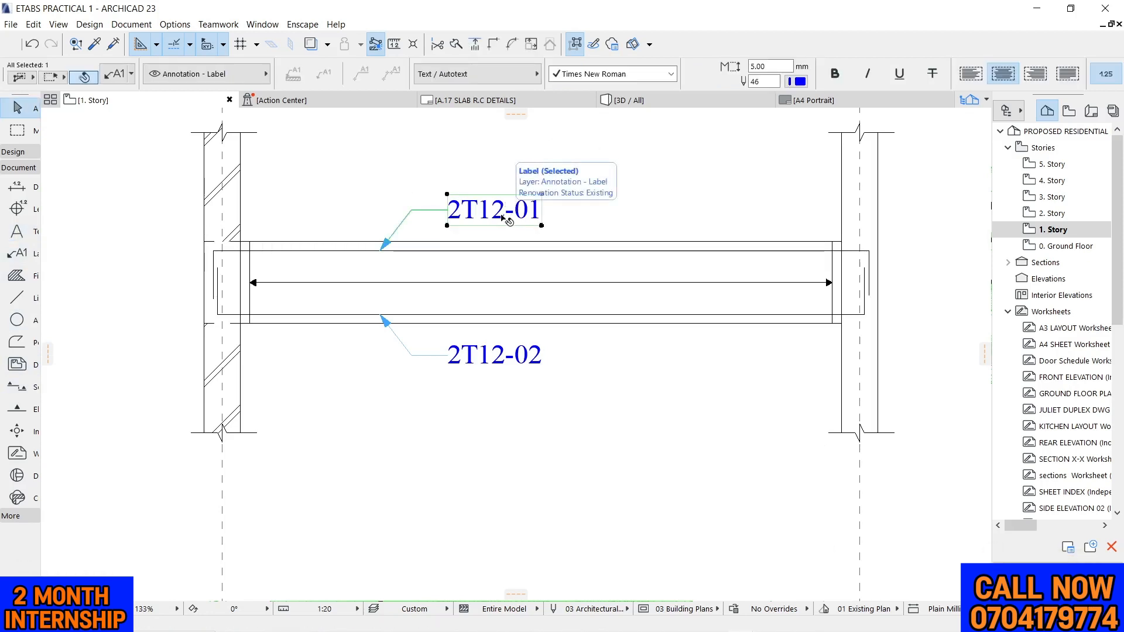
left_click(136, 326)
left_click(18, 231)
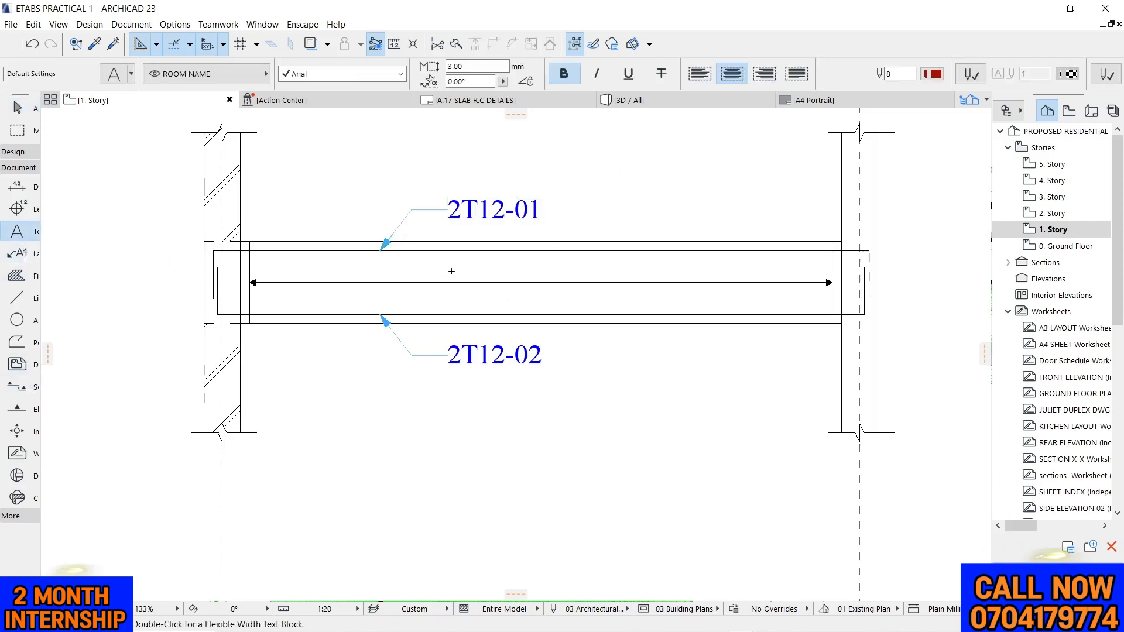
left_click_drag(474, 67, 430, 68)
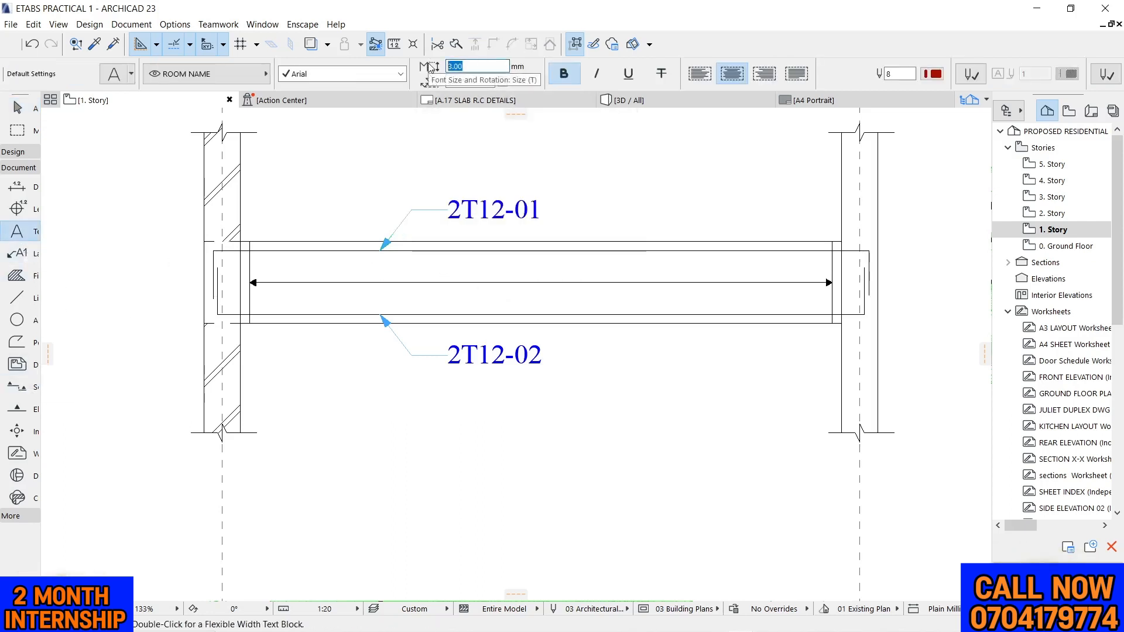
type("2.0")
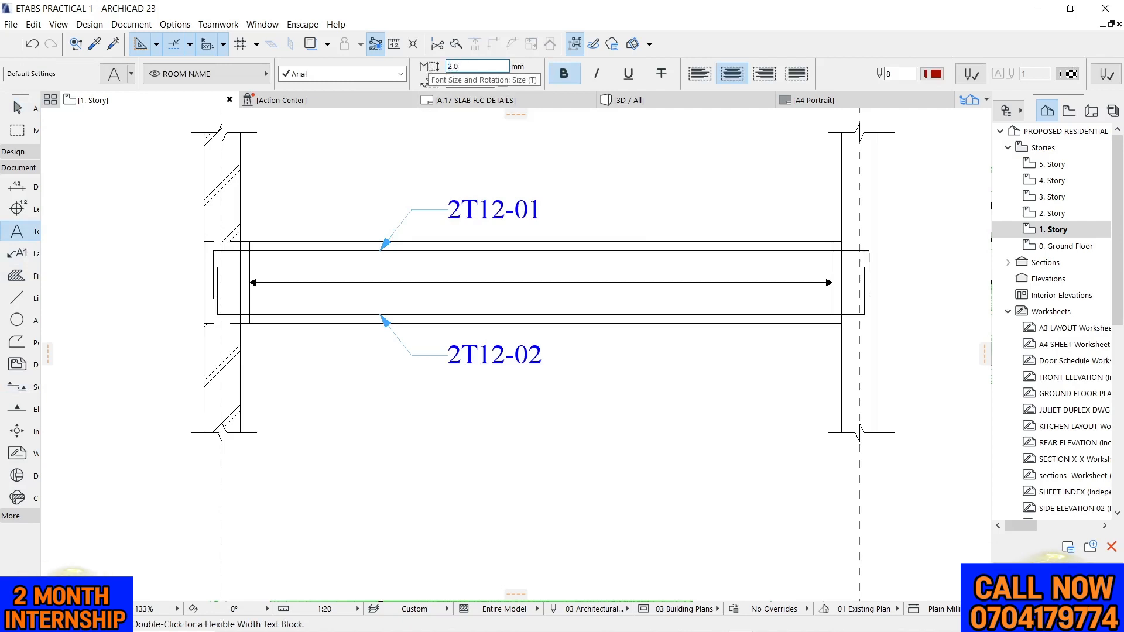
type("0")
Place the text 22T8-05-150C/C on the double-headed arrow line, between the 2T12-01 and 2T12-02 labels
scroll(483, 283, "up", 1)
scroll(657, 309, "down", 2)
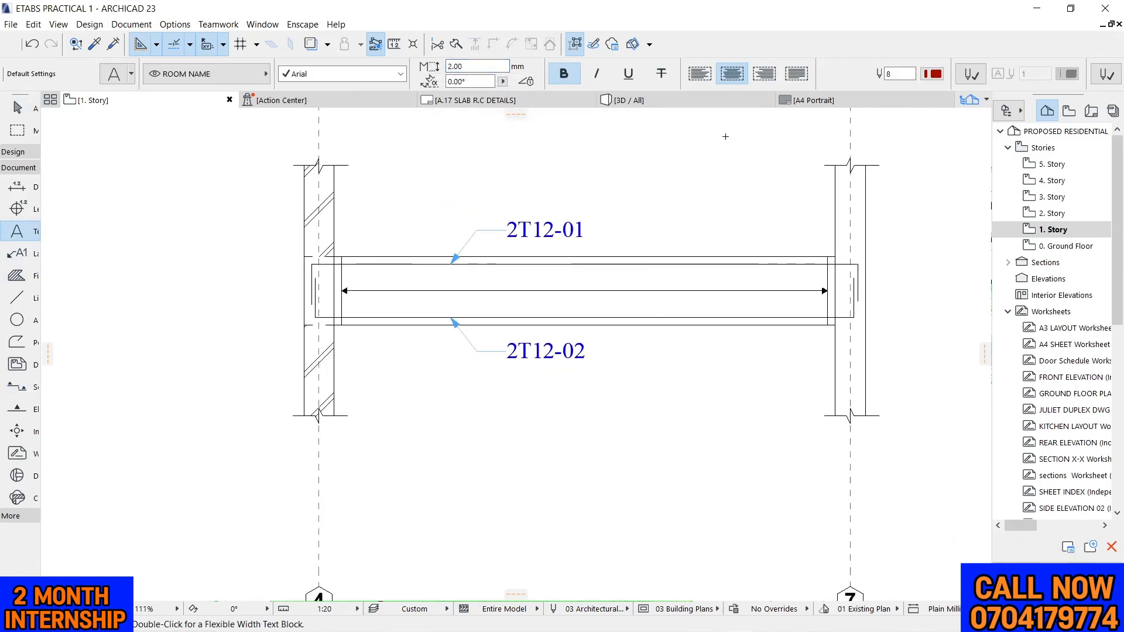
scroll(525, 282, "up", 3)
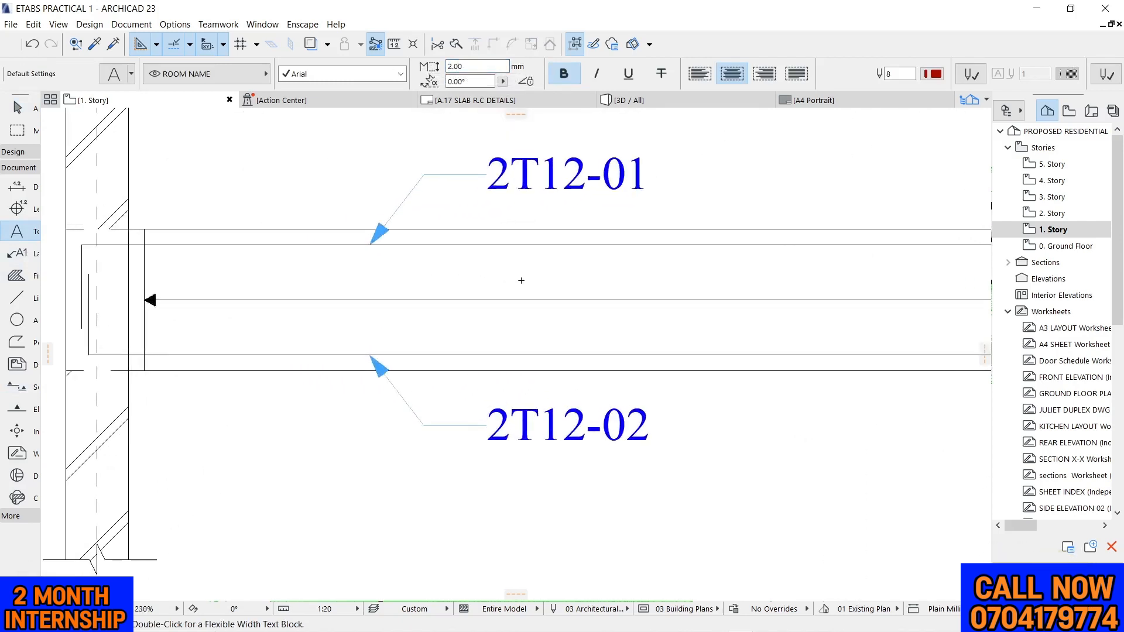
double_click(471, 277)
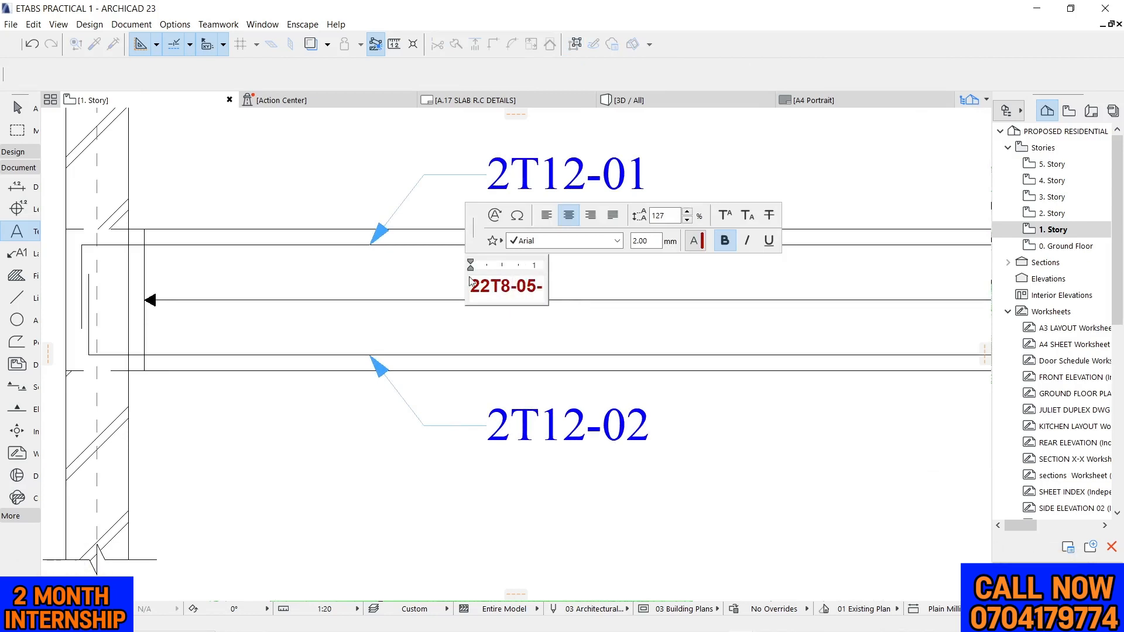
type("150C/C")
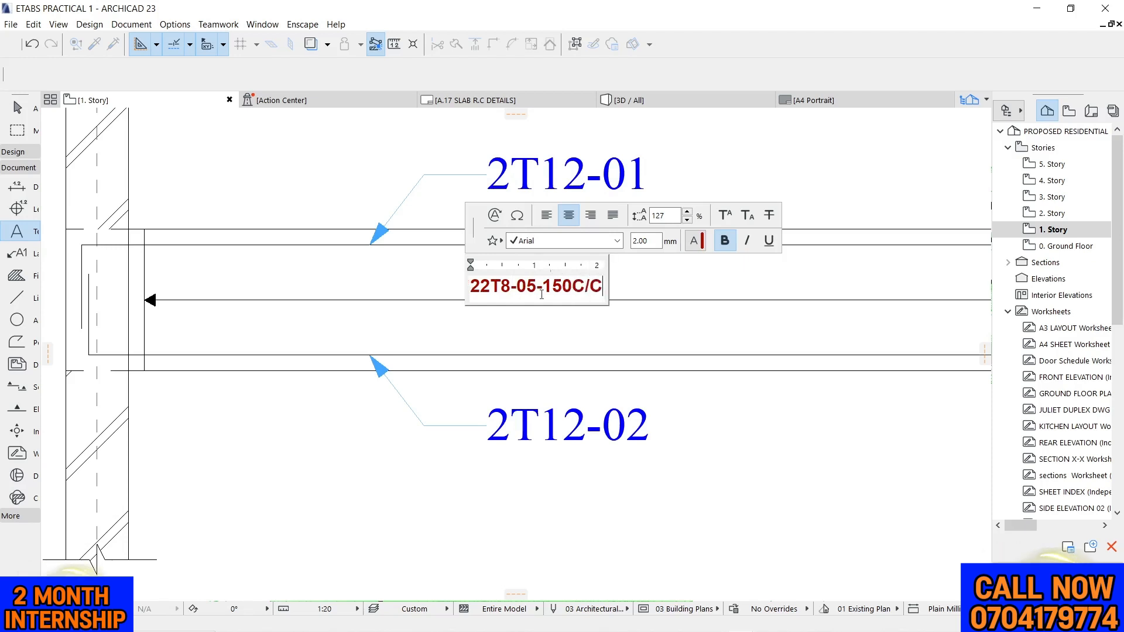
left_click(678, 329)
scroll(666, 319, "down", 2)
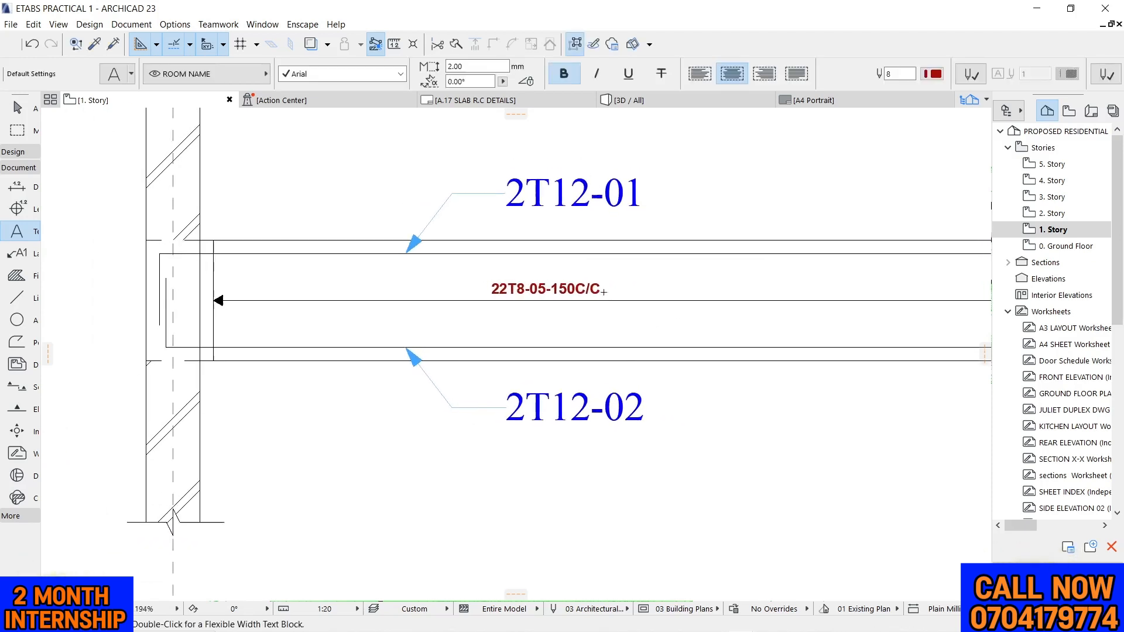
key("Escape")
Set the font size of the 22T8-05-150C/C text to 3 mm
scroll(568, 269, "down", 5)
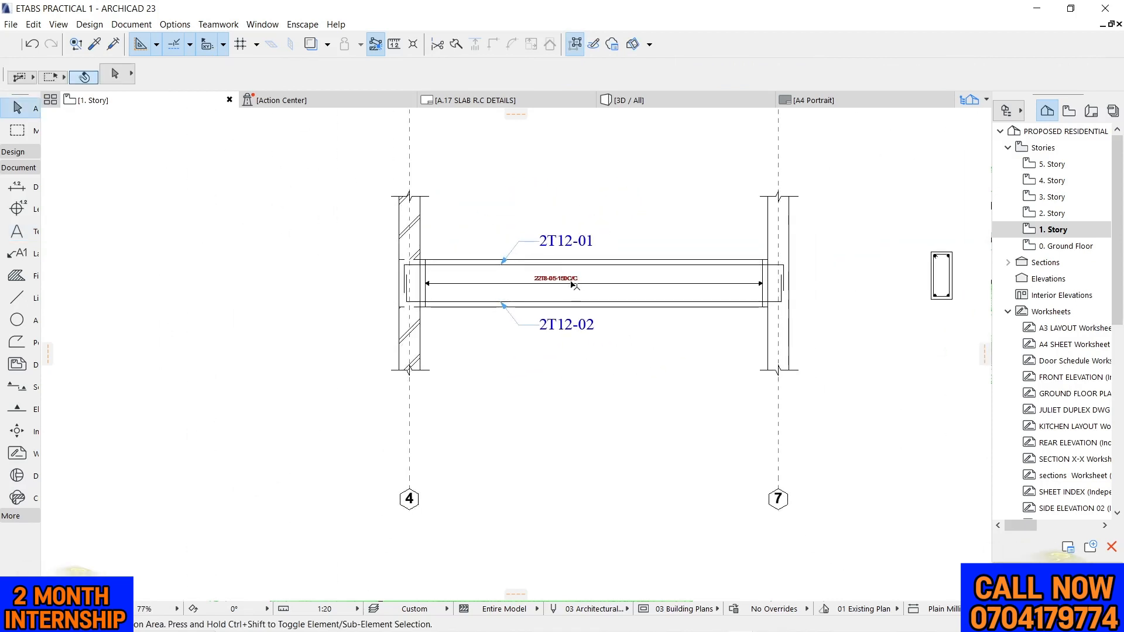
scroll(573, 285, "up", 3)
left_click(545, 276)
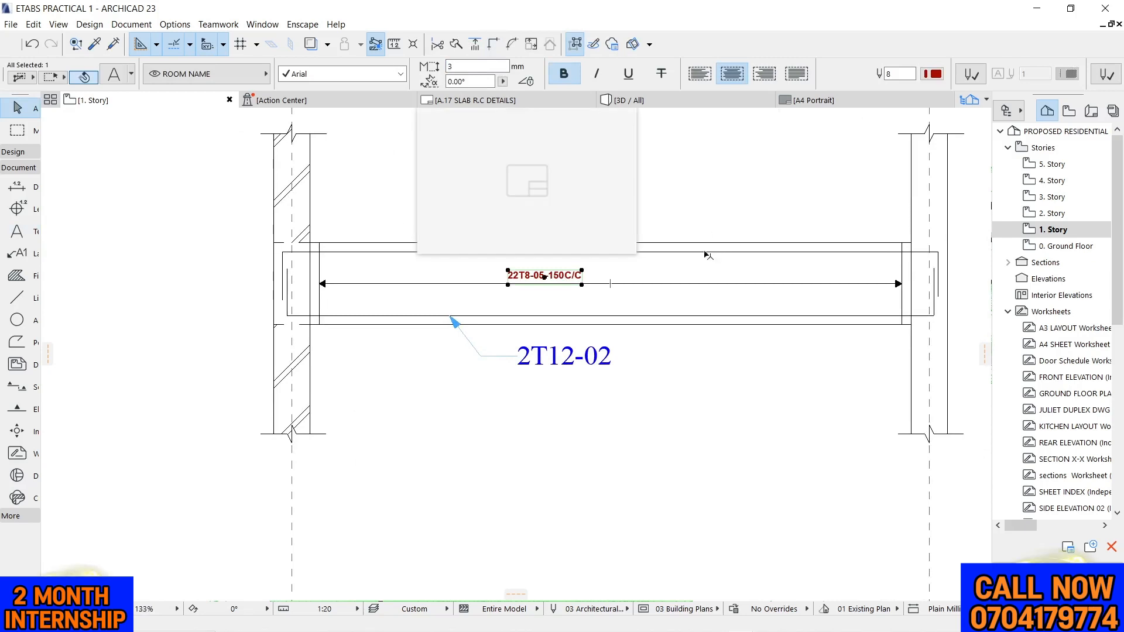
left_click(701, 181)
left_click(591, 277)
scroll(599, 279, "up", 4)
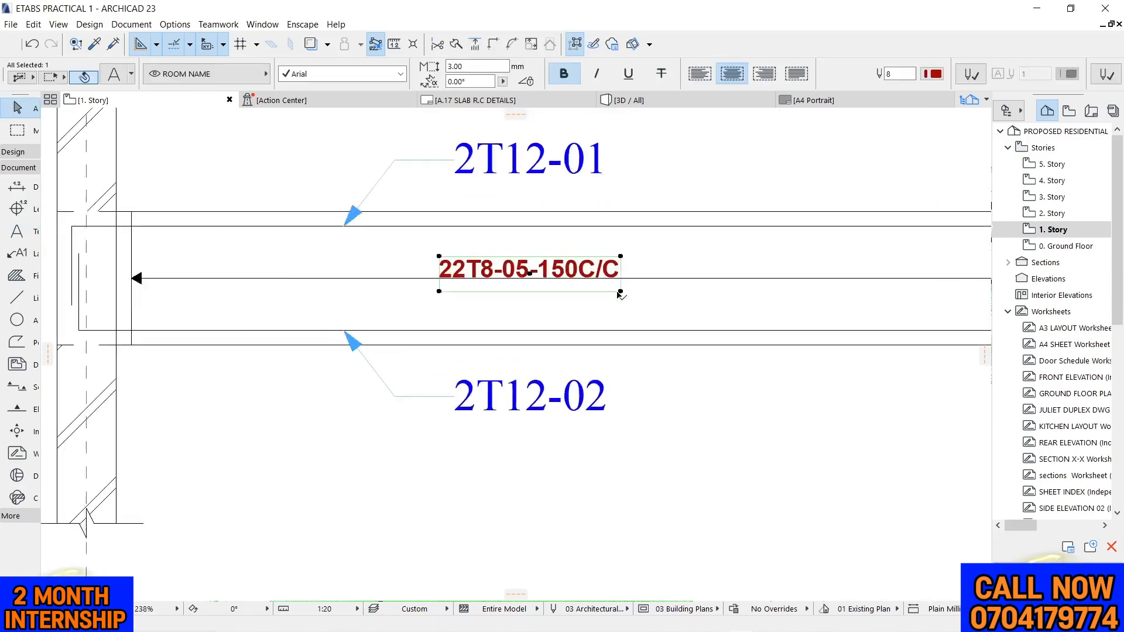
Move the 22T8-05-150C/C text slightly up so it sits clear of the double-headed arrow line
left_click(621, 292)
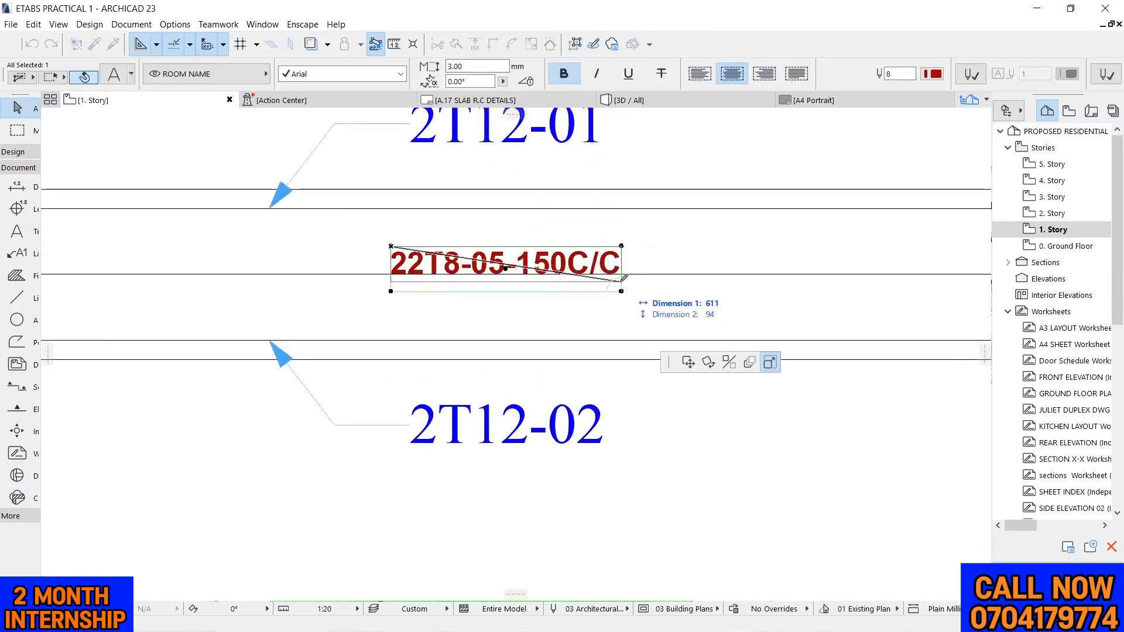
left_click(68, 119)
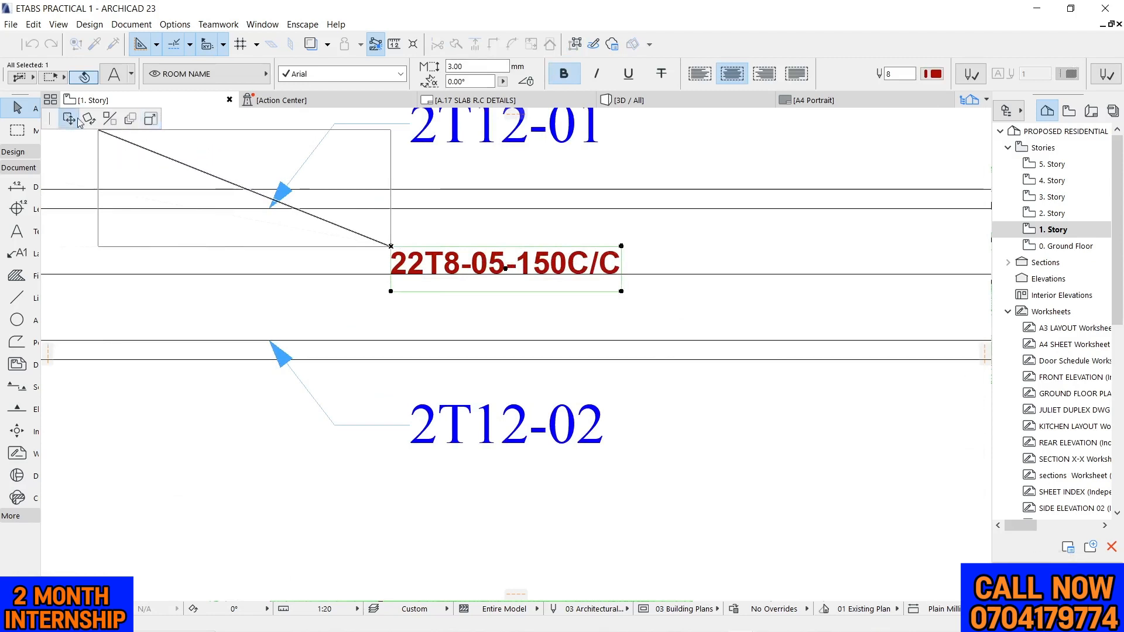
left_click(621, 281)
key("Escape")
scroll(627, 298, "down", 8)
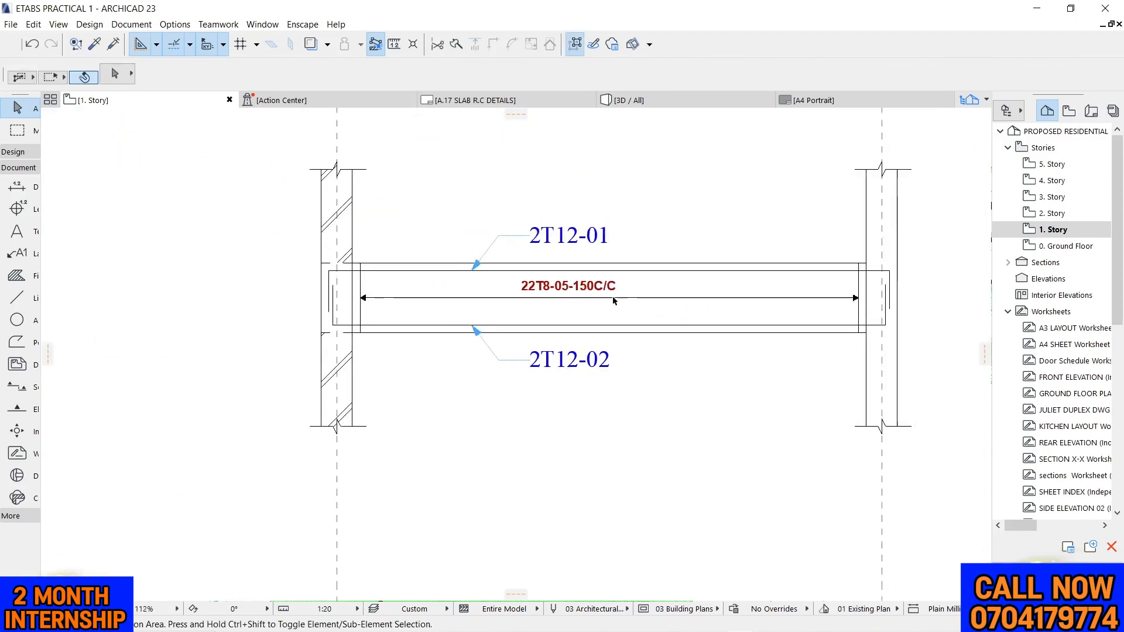
scroll(693, 305, "up", 2)
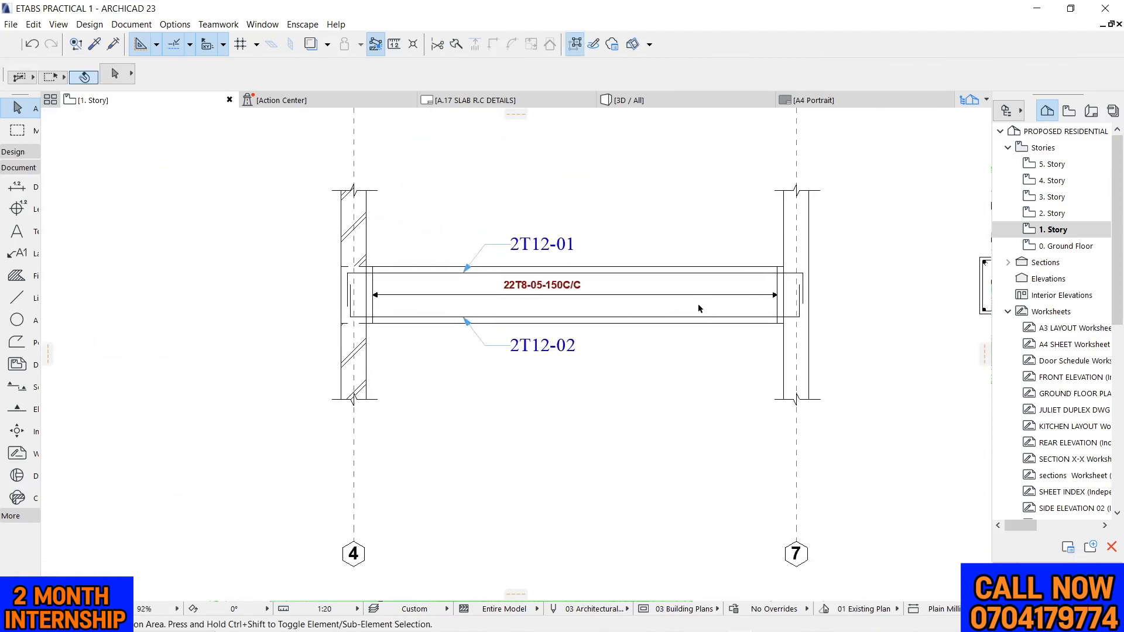
Change the contour line type of the hatched column fill above the beam at grid 4 to a solid line
scroll(333, 268, "up", 7)
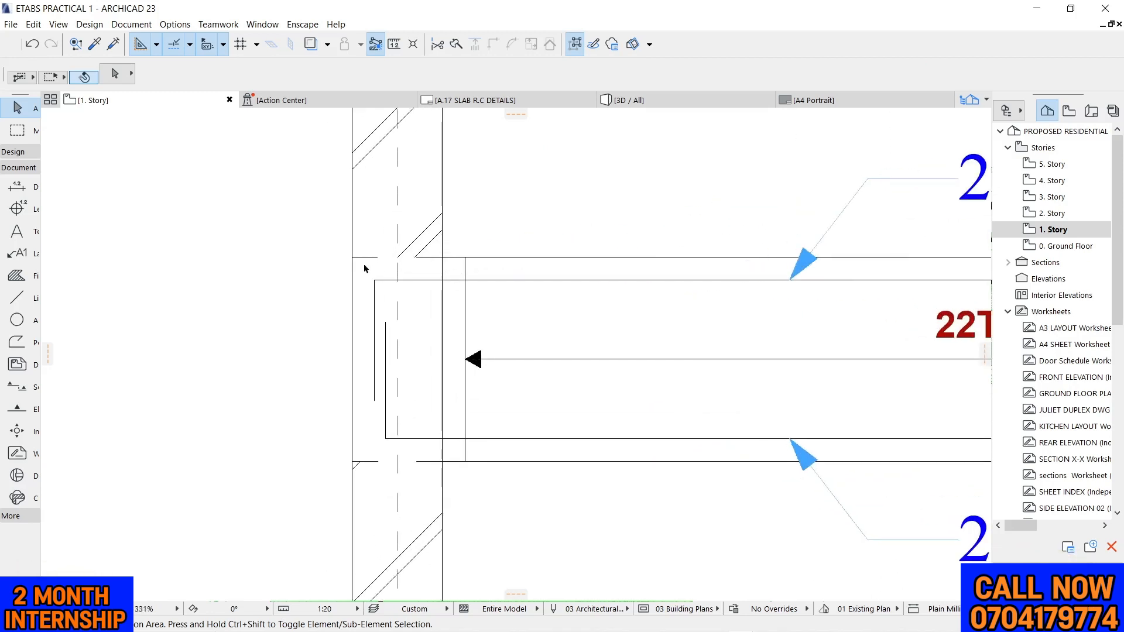
left_click(388, 190)
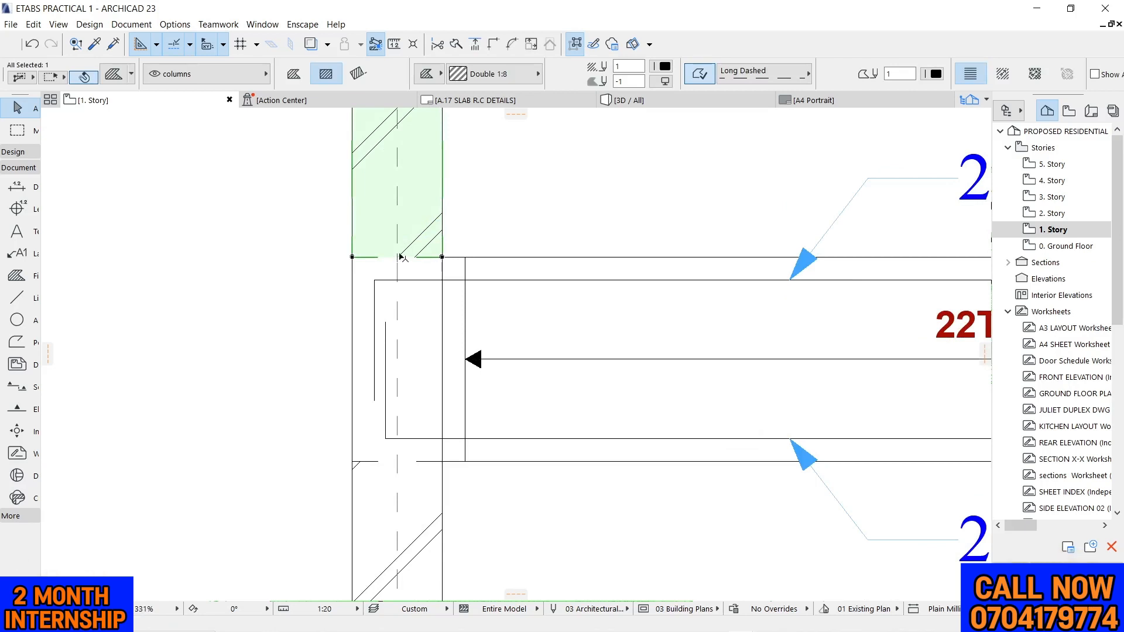
left_click(760, 73)
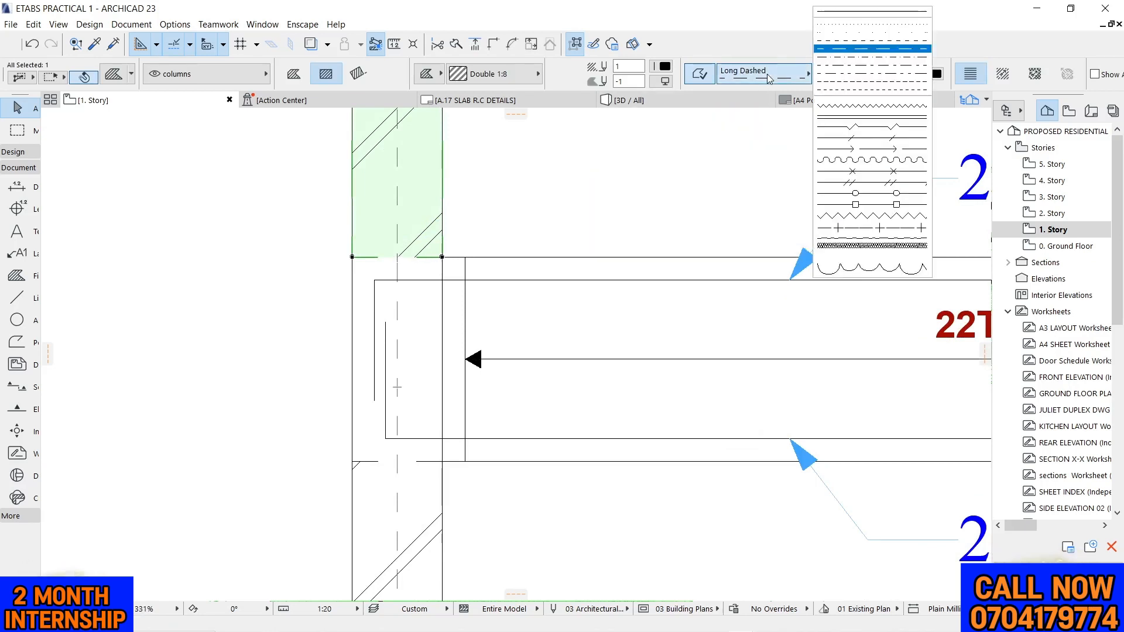
left_click(829, 19)
left_click(624, 225)
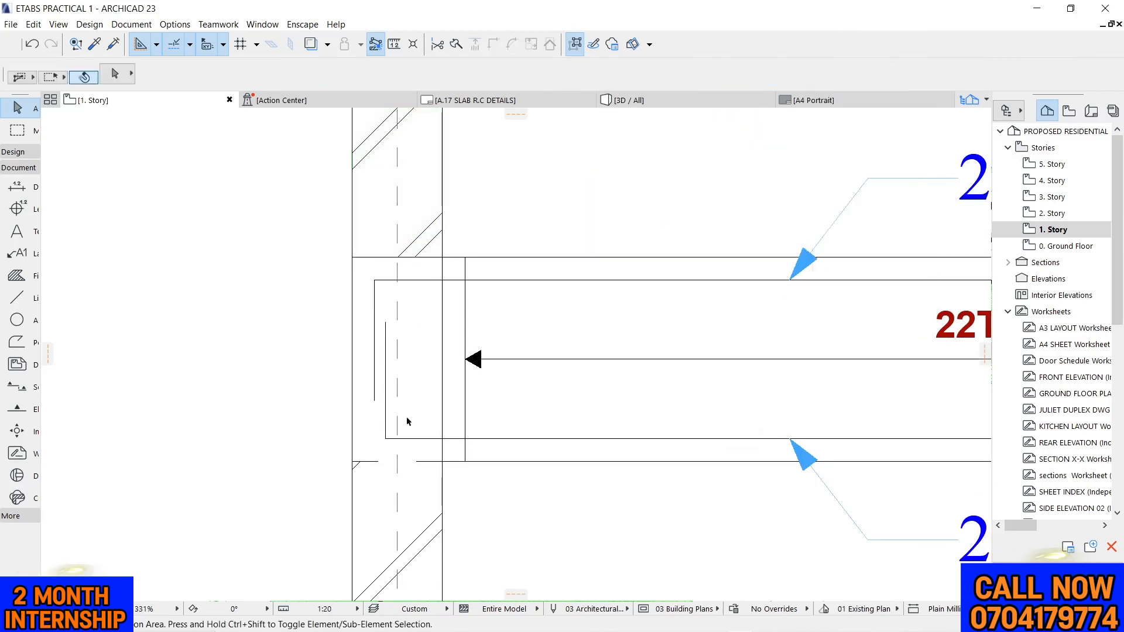
Change the contour line type of the hatched column fill below the beam at grid 4 to a solid line
left_click(386, 497)
left_click(761, 71)
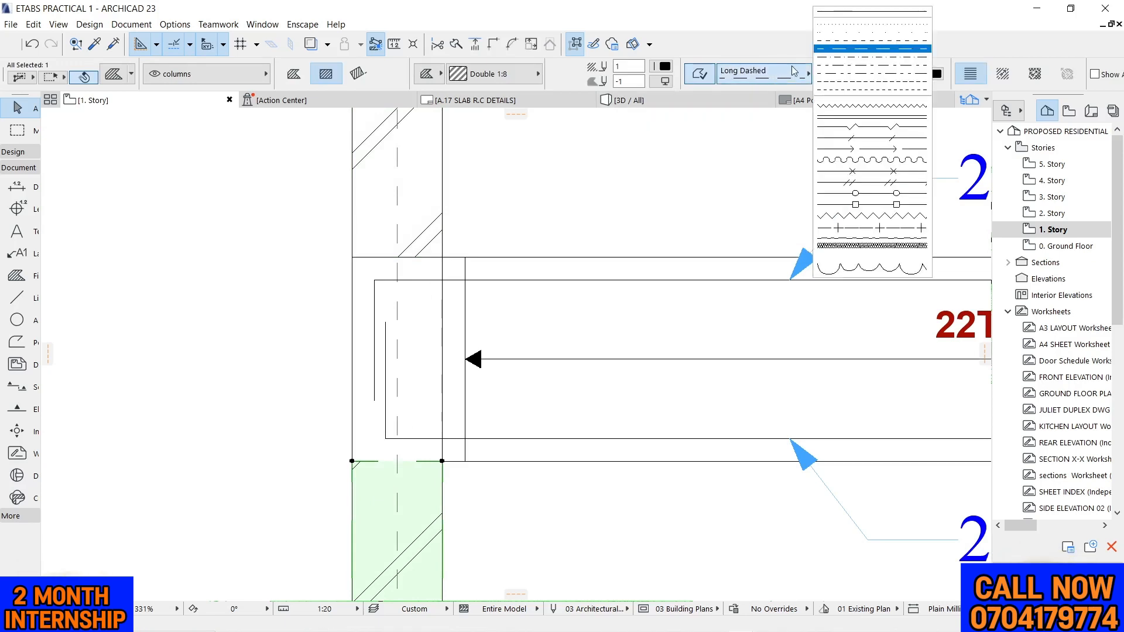
left_click(825, 23)
left_click(624, 174)
scroll(624, 174, "down", 5)
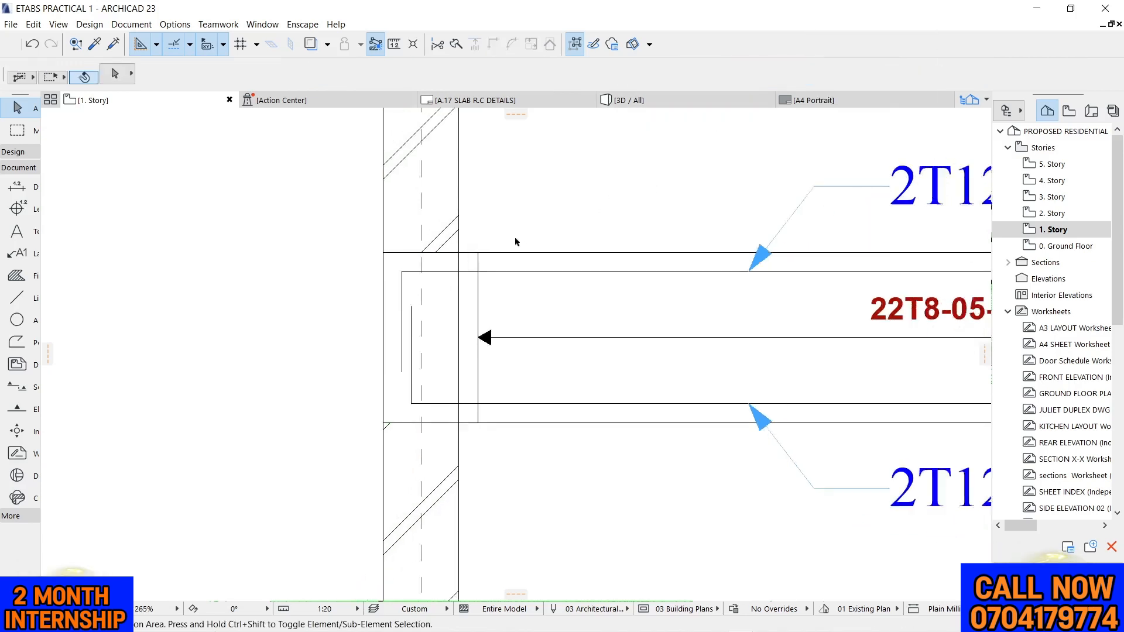
Examine the beam elevation between grids 4 and 7, its bar and stirrup texts, and the separate cross-section
scroll(393, 373, "down", 2)
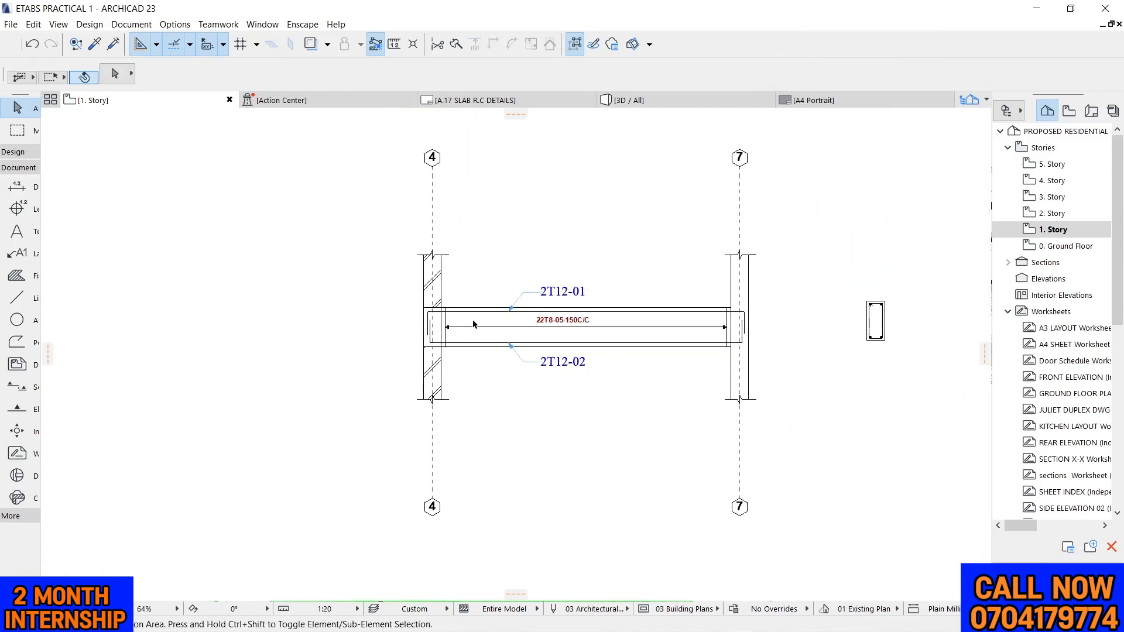
scroll(508, 329, "up", 2)
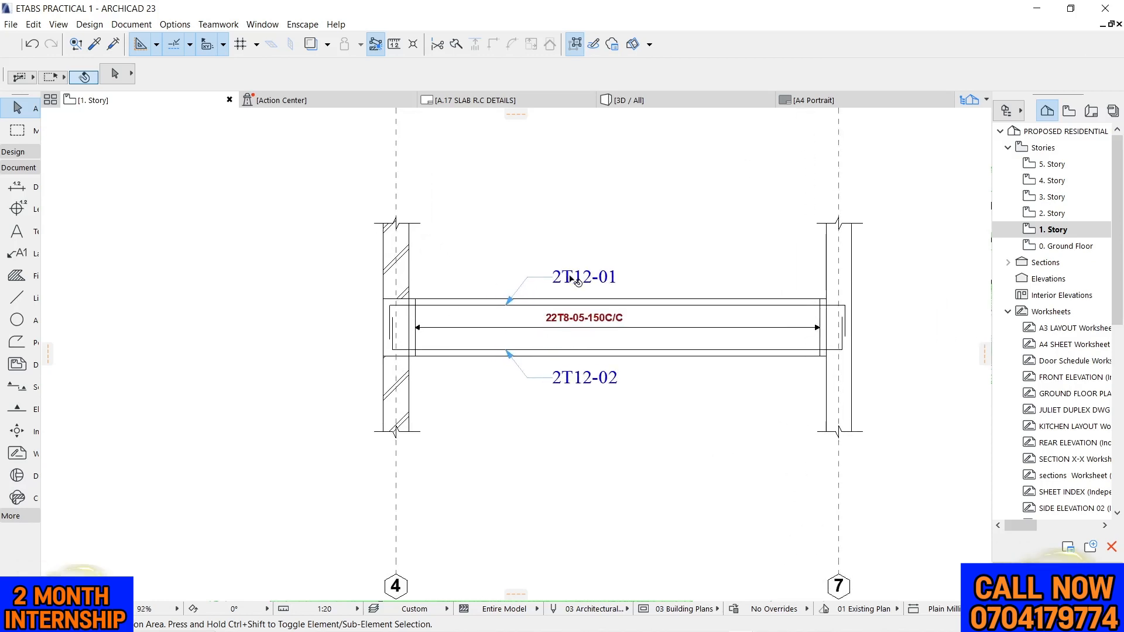
scroll(673, 296, "up", 2)
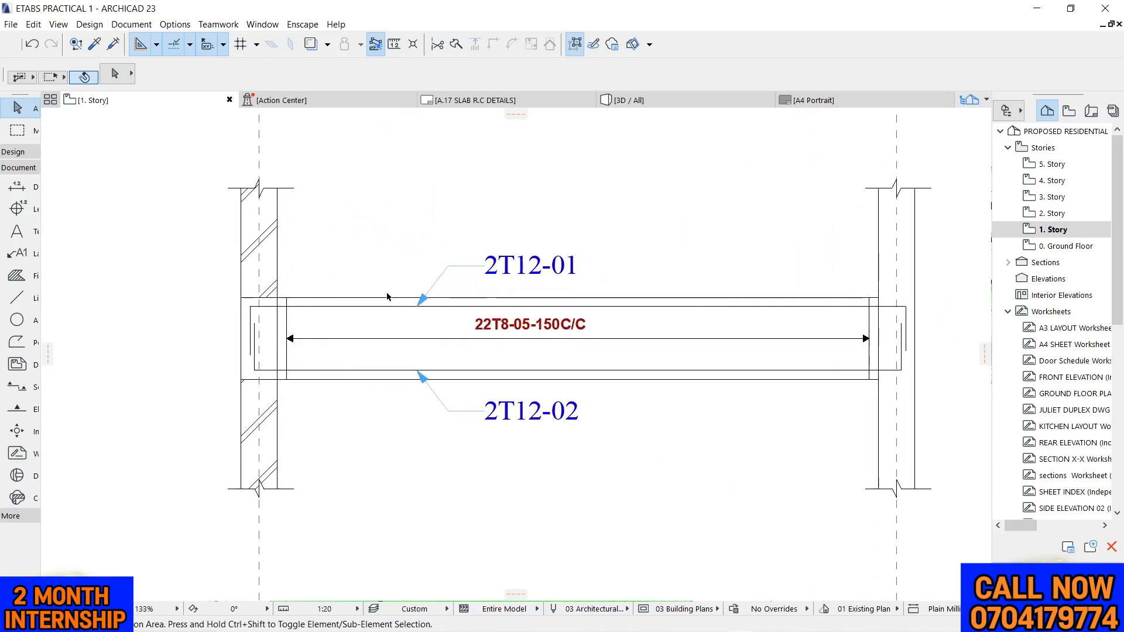
scroll(387, 297, "down", 2)
scroll(341, 350, "down", 1)
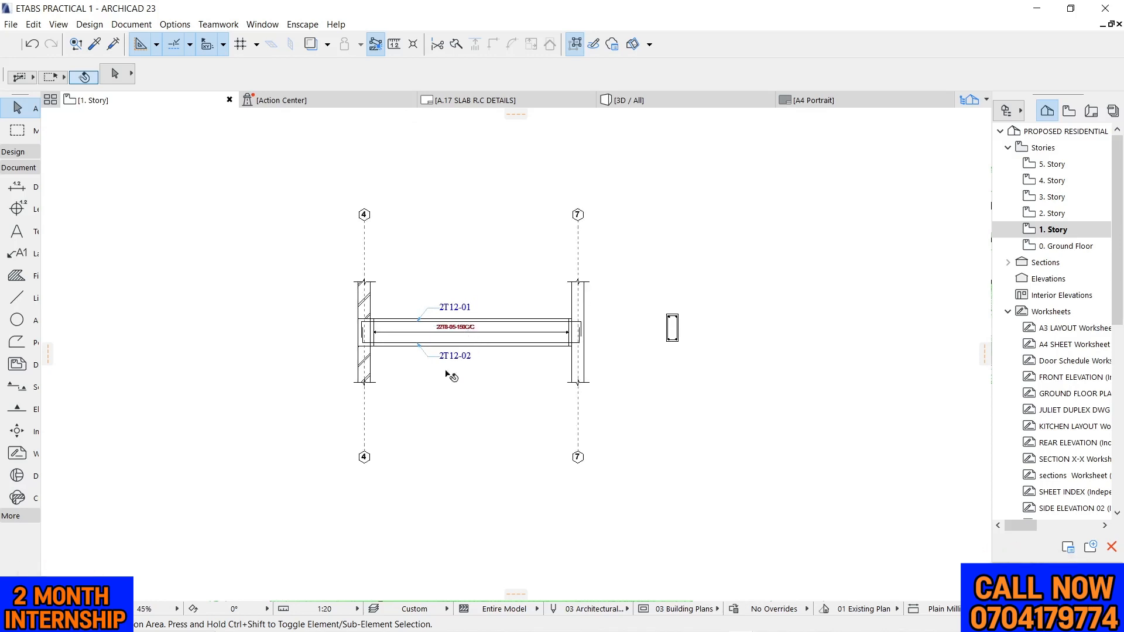
scroll(451, 370, "up", 4)
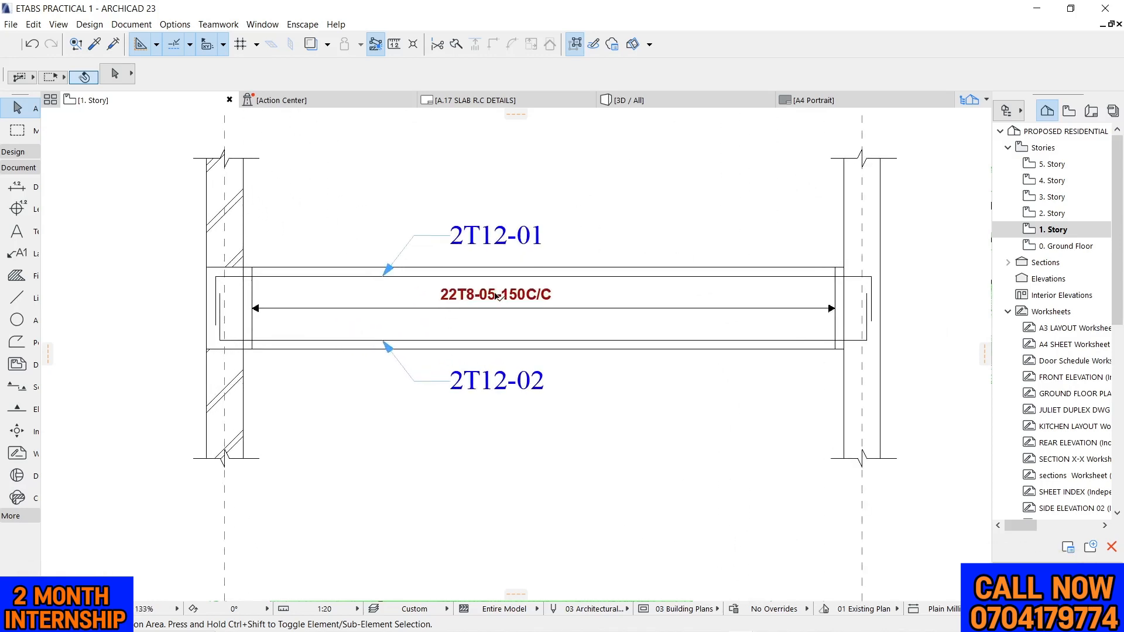
left_click(497, 296)
left_click(408, 210)
scroll(431, 296, "down", 1)
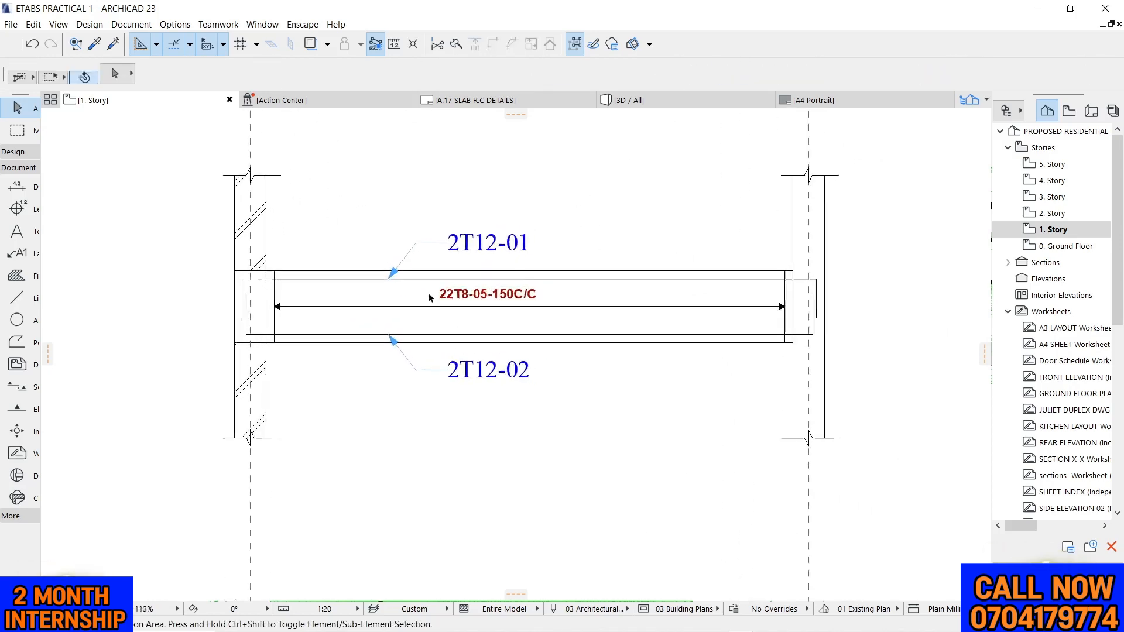
scroll(503, 307, "down", 2)
scroll(582, 316, "up", 3)
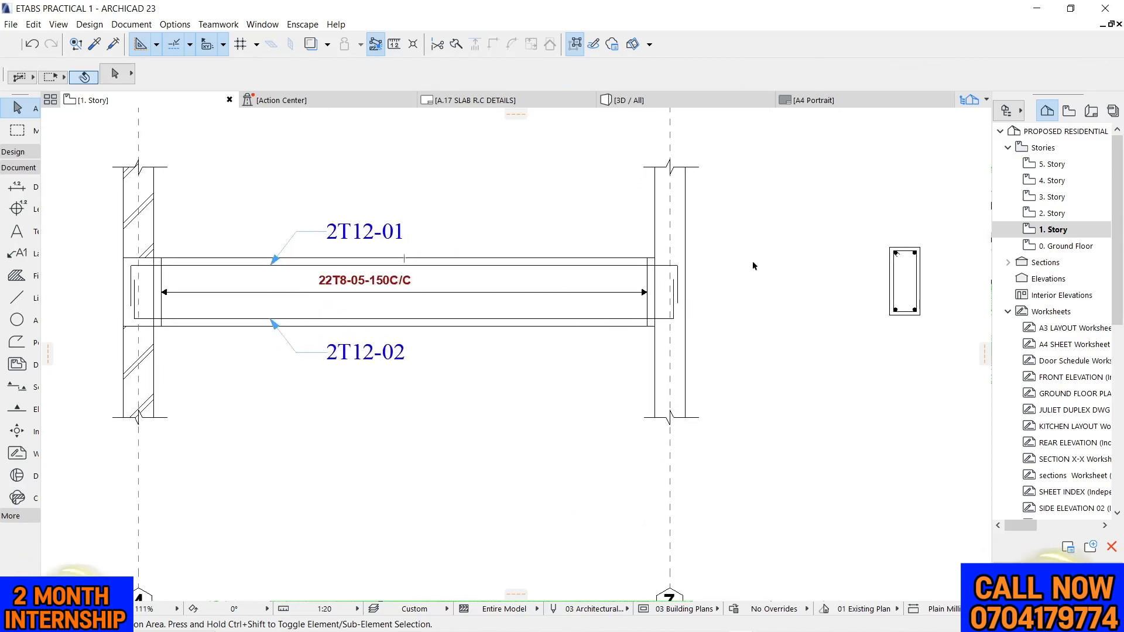
scroll(754, 266, "down", 2)
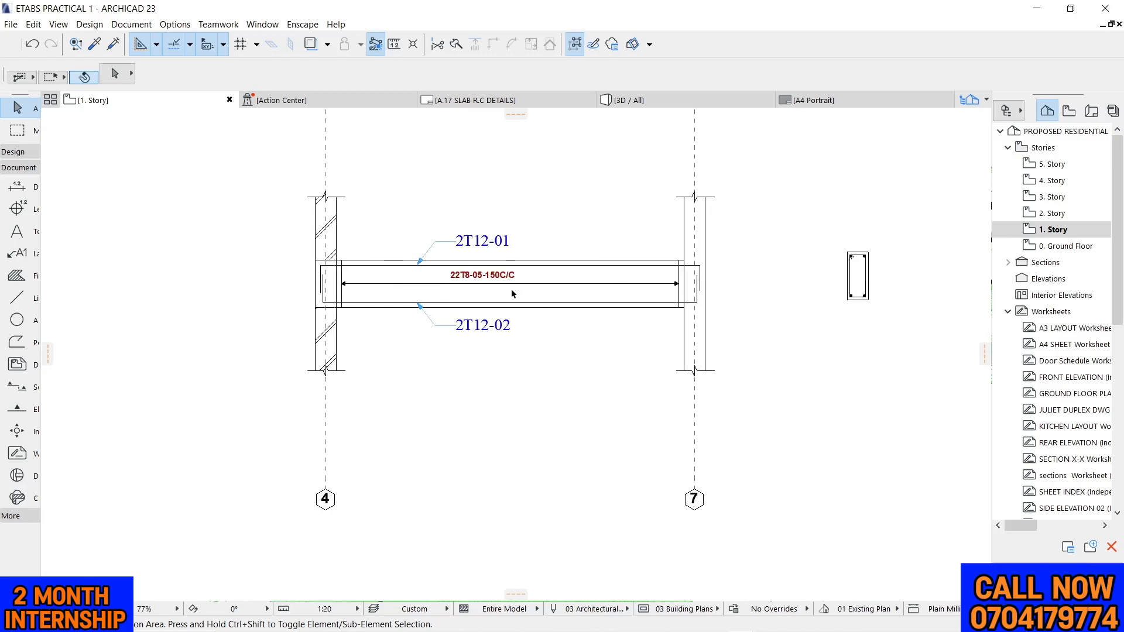
Set the Fill tool's defaults to the Air Space fill with foreground and background pens 62
left_click(16, 275)
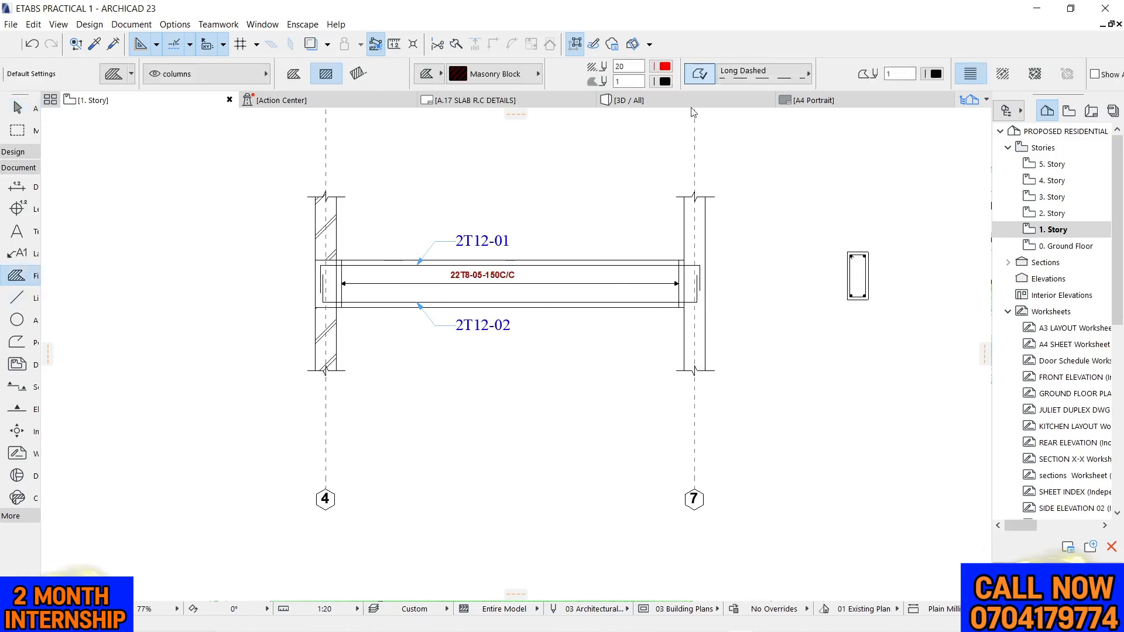
left_click(489, 75)
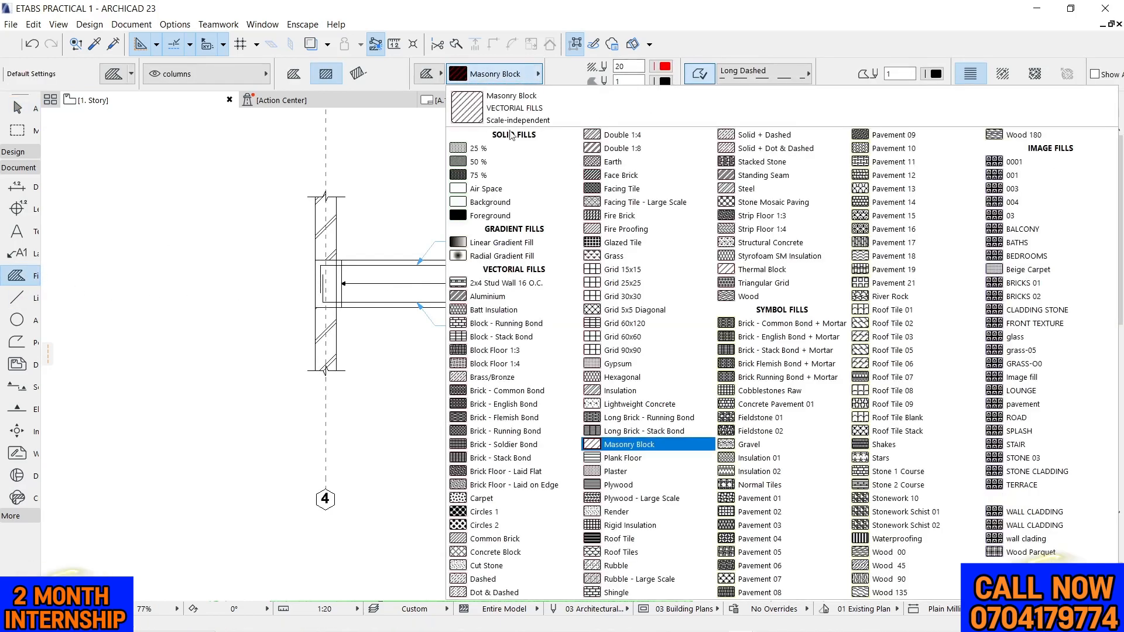
left_click(468, 189)
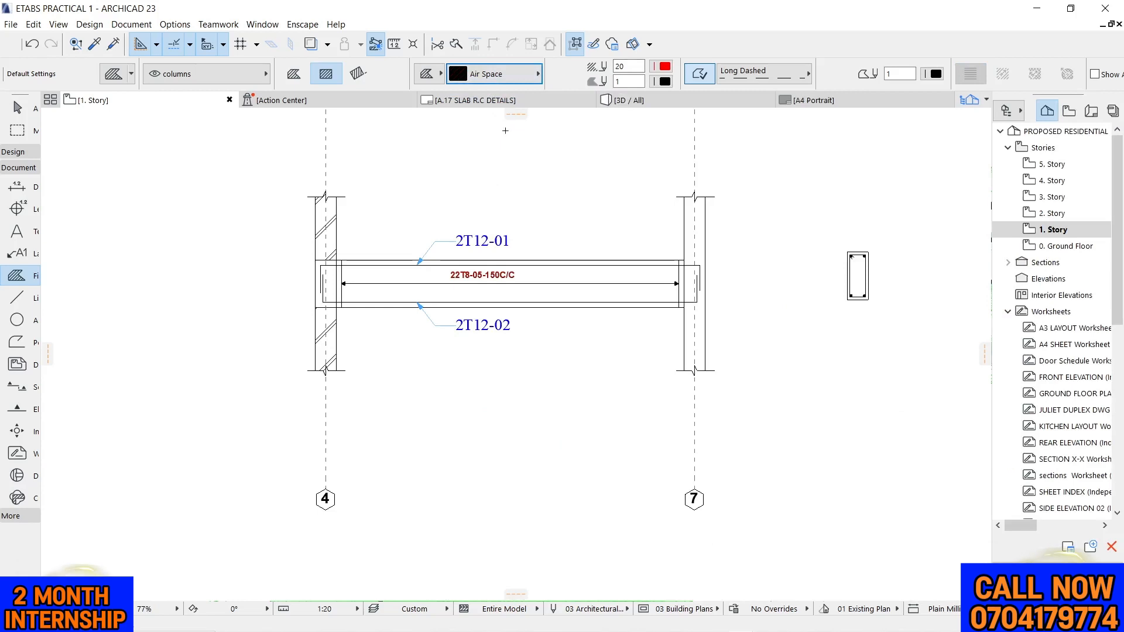
left_click(663, 81)
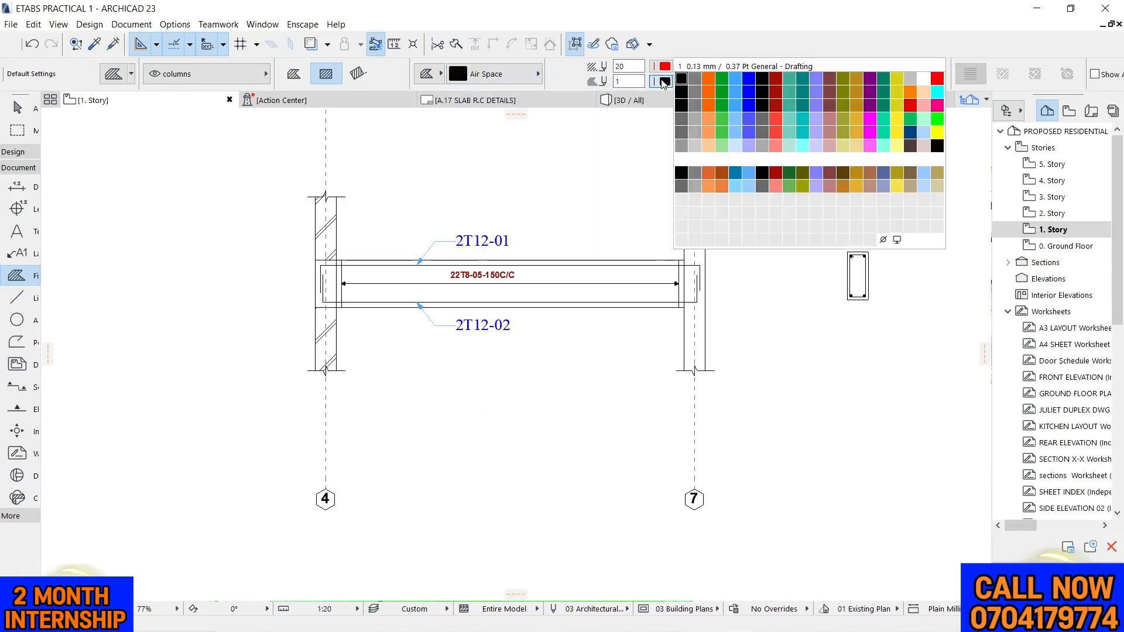
left_click(695, 119)
left_click(663, 66)
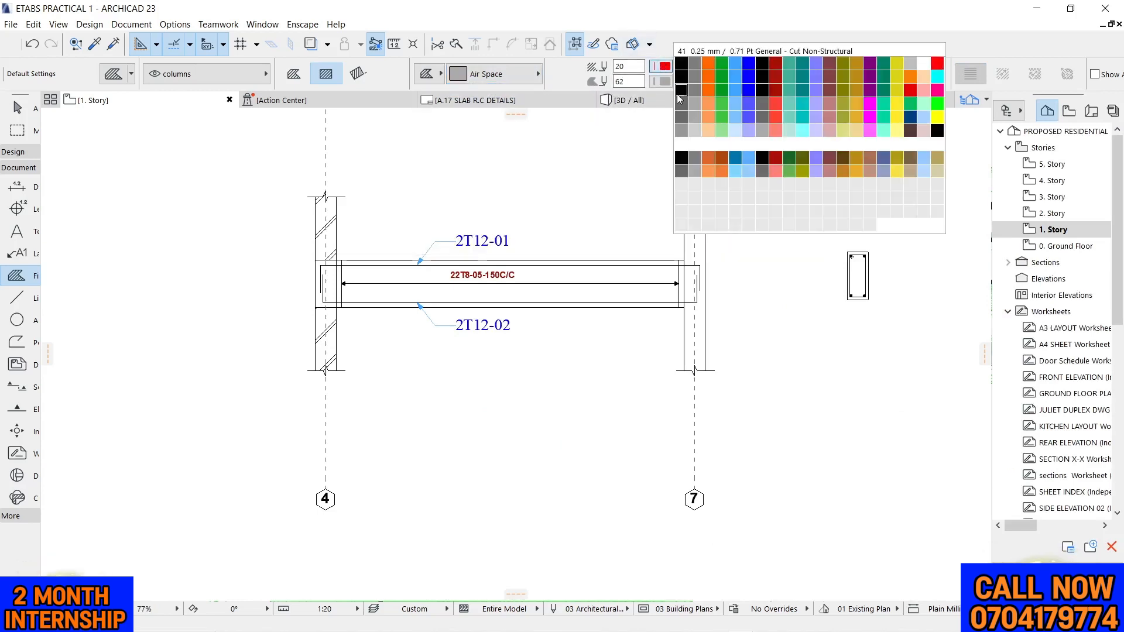
left_click(698, 104)
Draw a rectangular fill over the beam from the outer face of the grid 4 column to the inner face of the grid 7 column
scroll(333, 286, "up", 4)
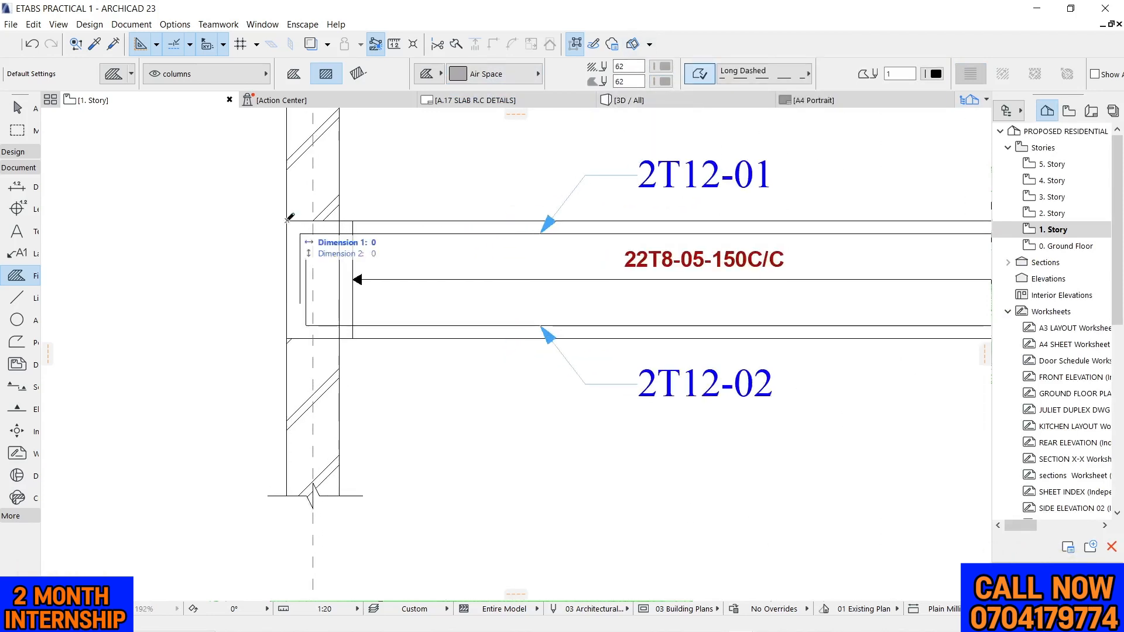
scroll(412, 295, "down", 5)
scroll(752, 304, "up", 6)
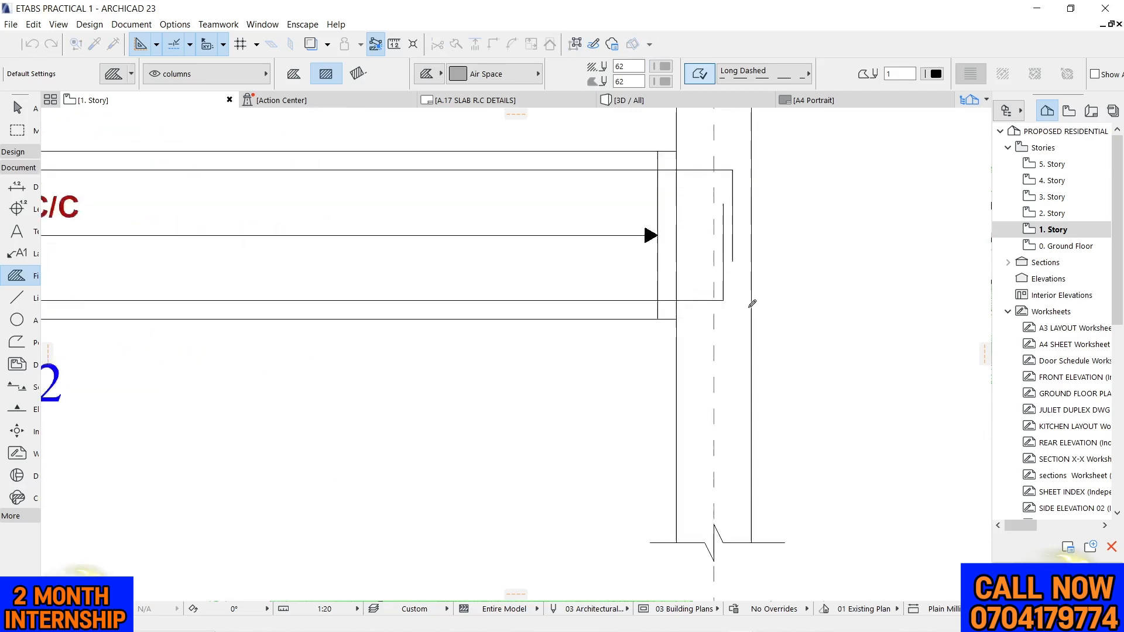
scroll(753, 304, "up", 1)
left_click(661, 321)
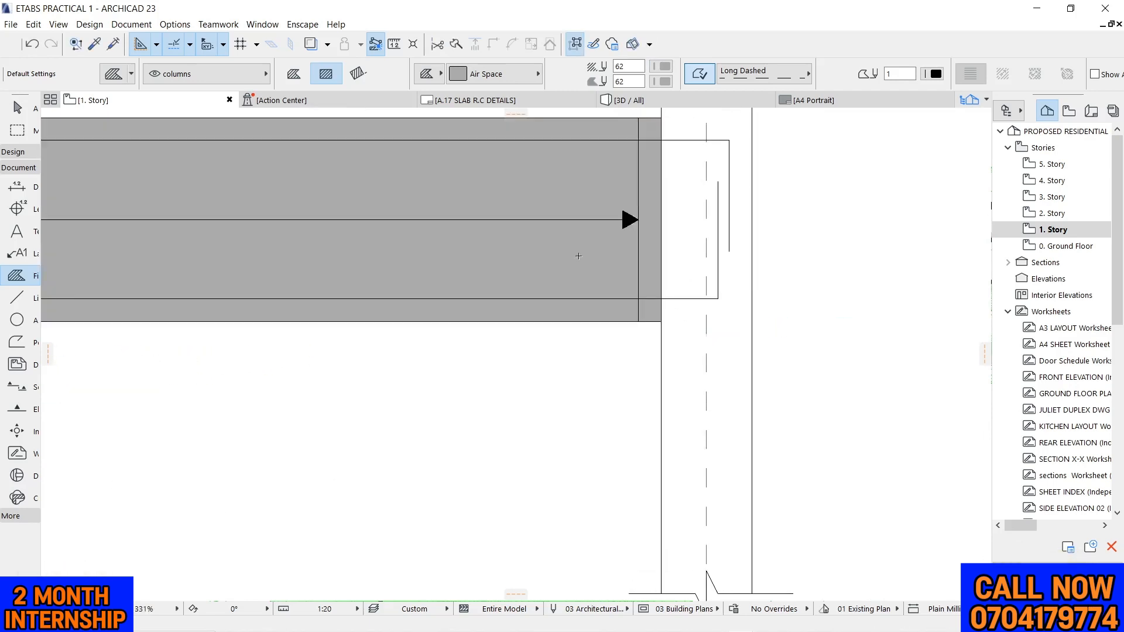
scroll(615, 296, "down", 5)
key("Escape")
Offset the beam fill's end edge 200 mm so it reaches the outer face of the grid 7 column
left_click(572, 254)
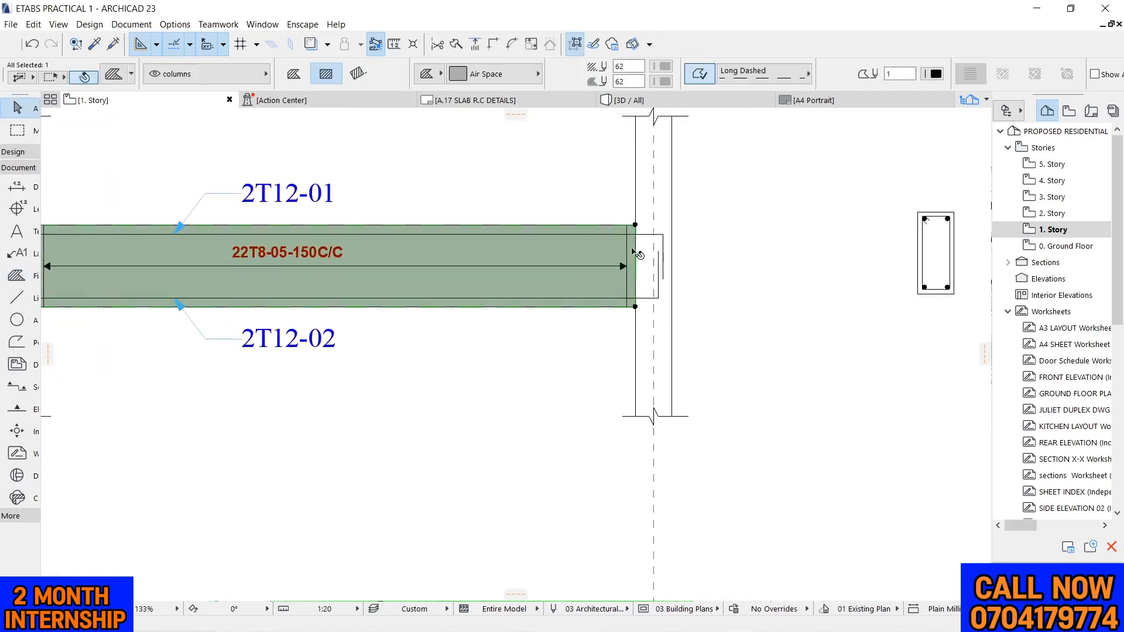
scroll(638, 251, "up", 3)
left_click(629, 246)
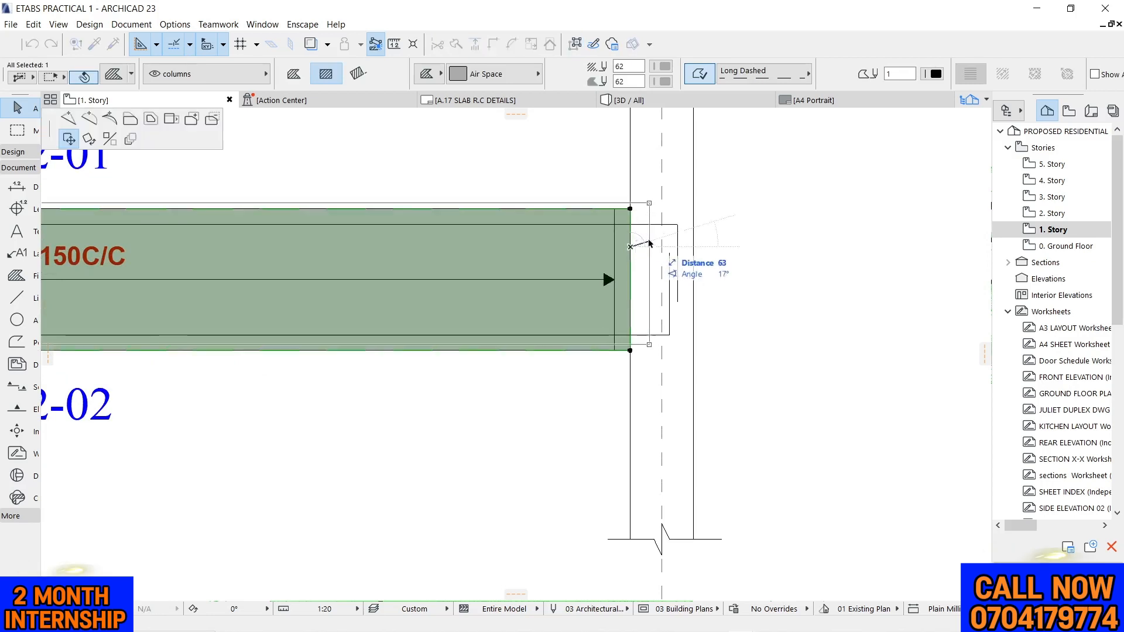
left_click(126, 119)
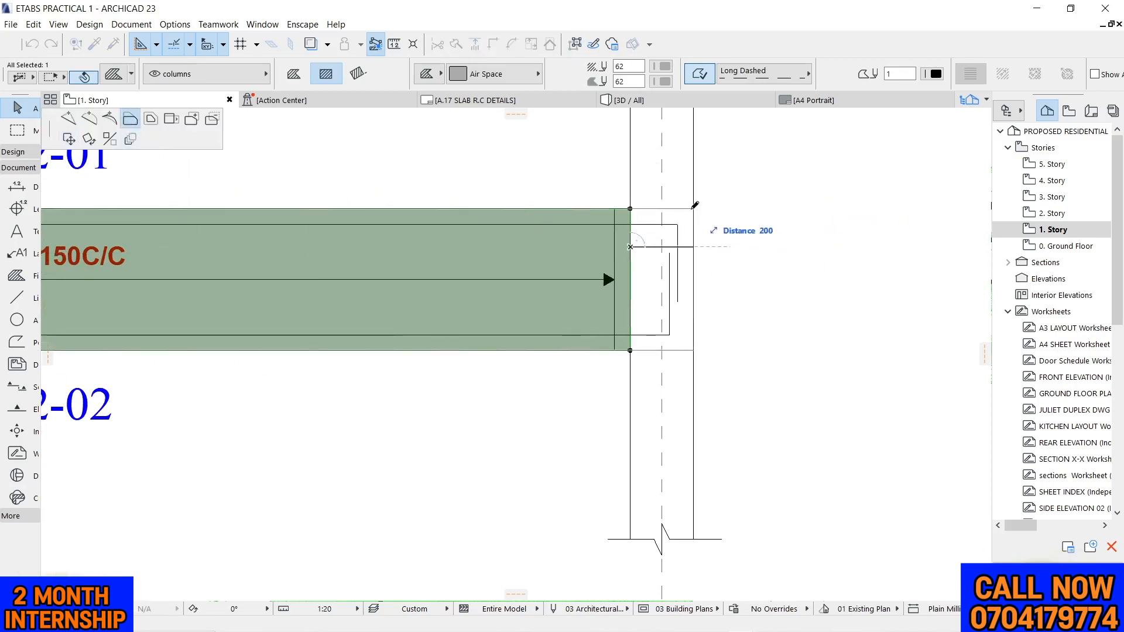
left_click(694, 205)
scroll(732, 196, "down", 5)
Add a node to the fill's lower edge and align it with the beam soffit at the grid 7 column's inner face
scroll(756, 203, "up", 5)
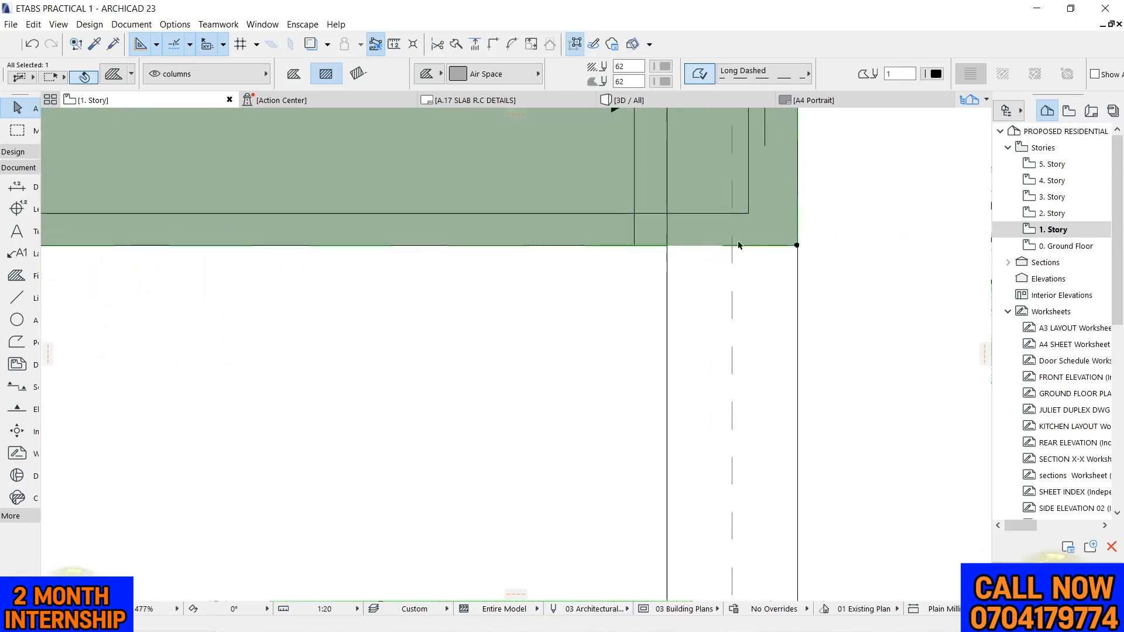
left_click(750, 246)
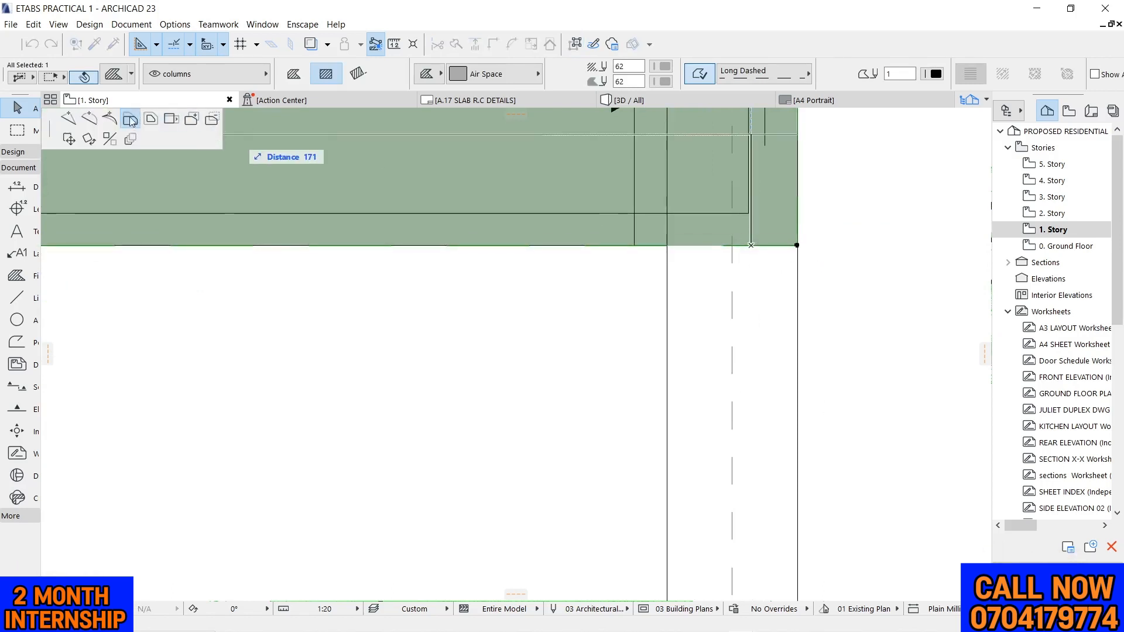
left_click(68, 119)
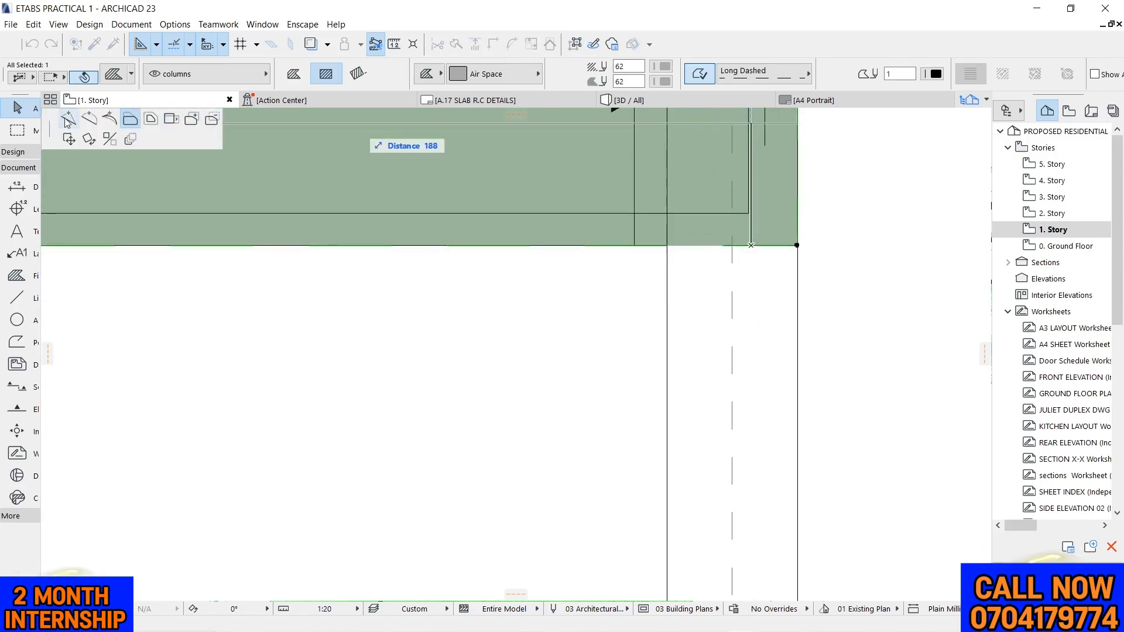
left_click(667, 242)
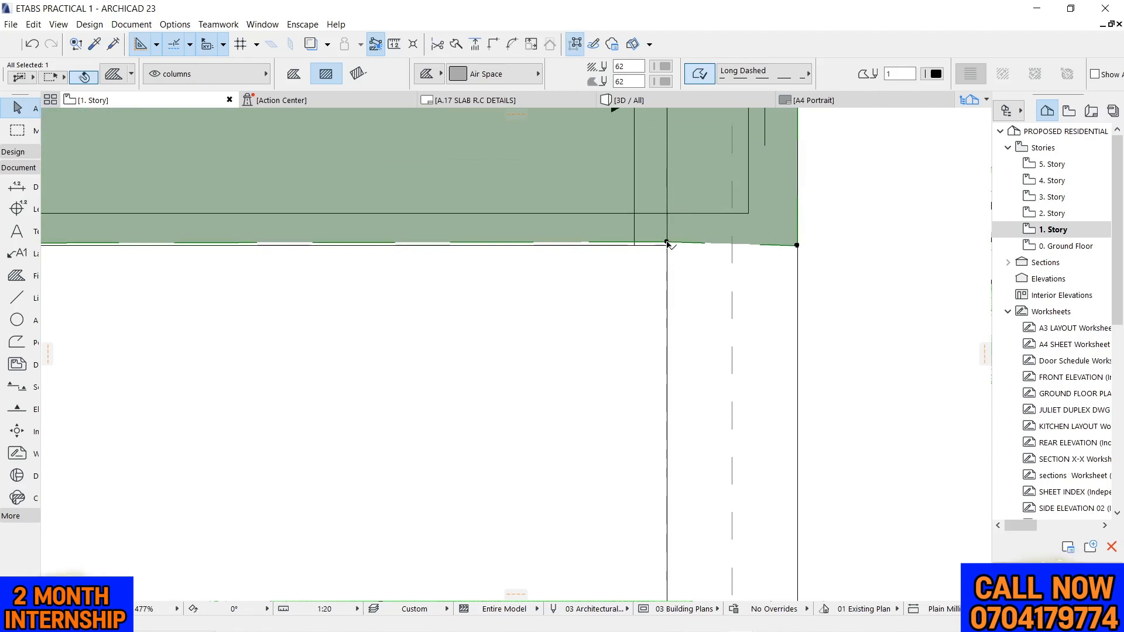
left_click(667, 243)
scroll(665, 245, "up", 5)
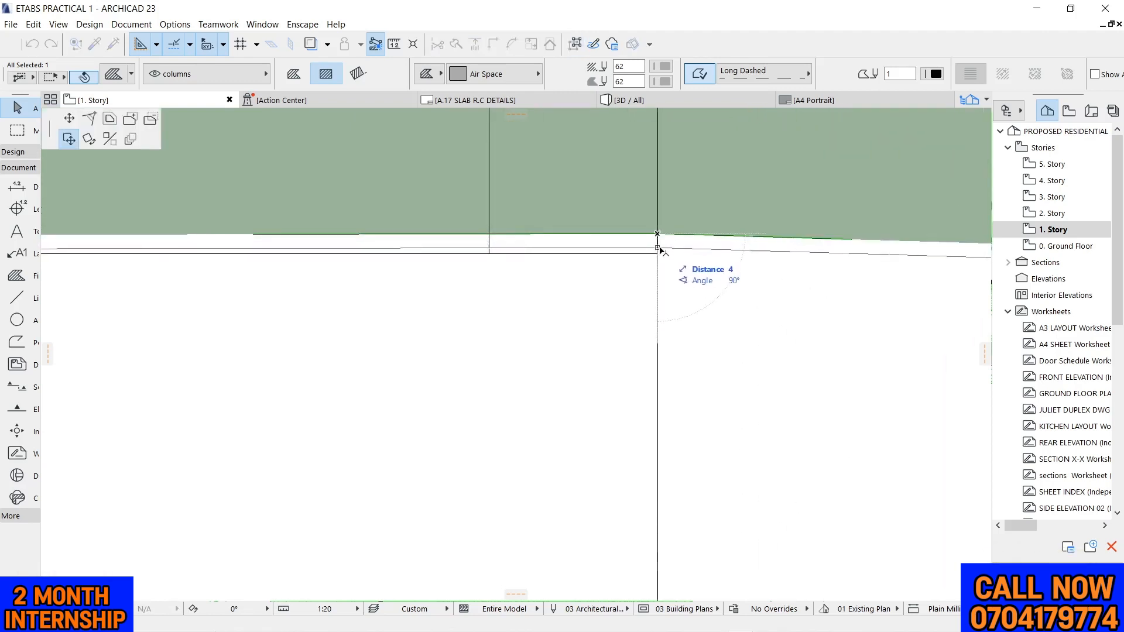
left_click(69, 119)
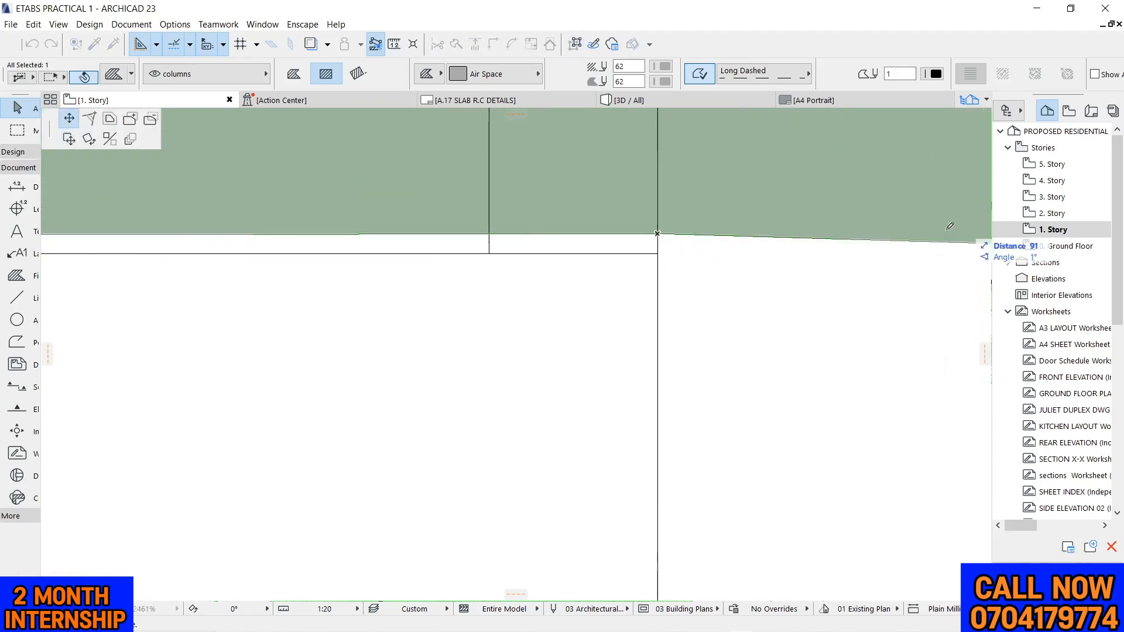
left_click(657, 253)
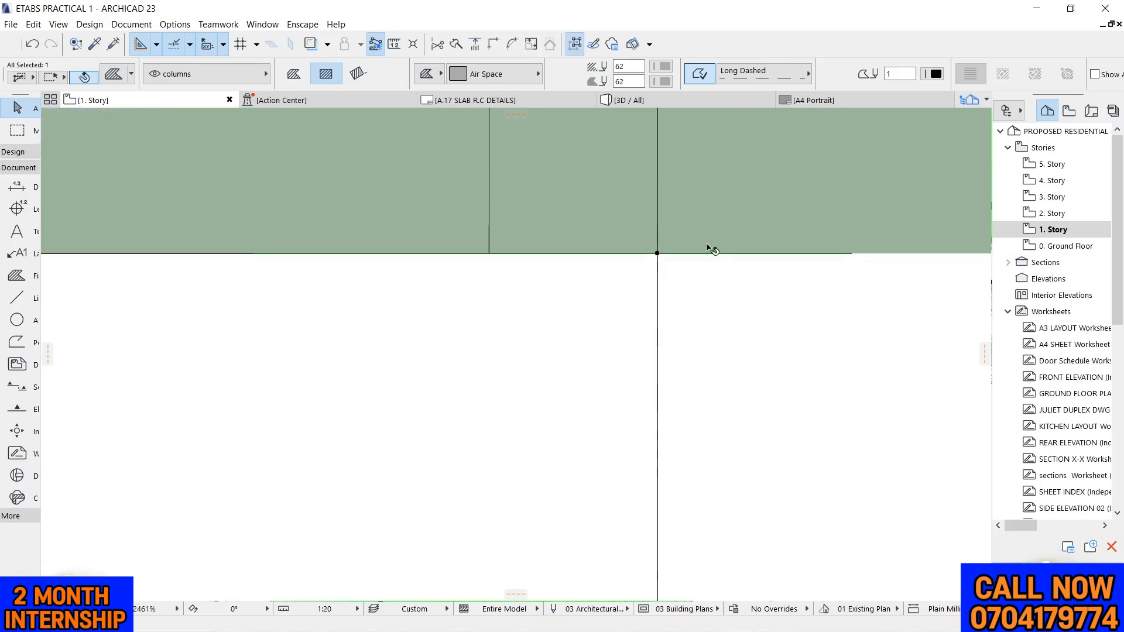
Extend the fill down over the full width of the grid 7 column to the lower break line by adding nodes
left_click(720, 254)
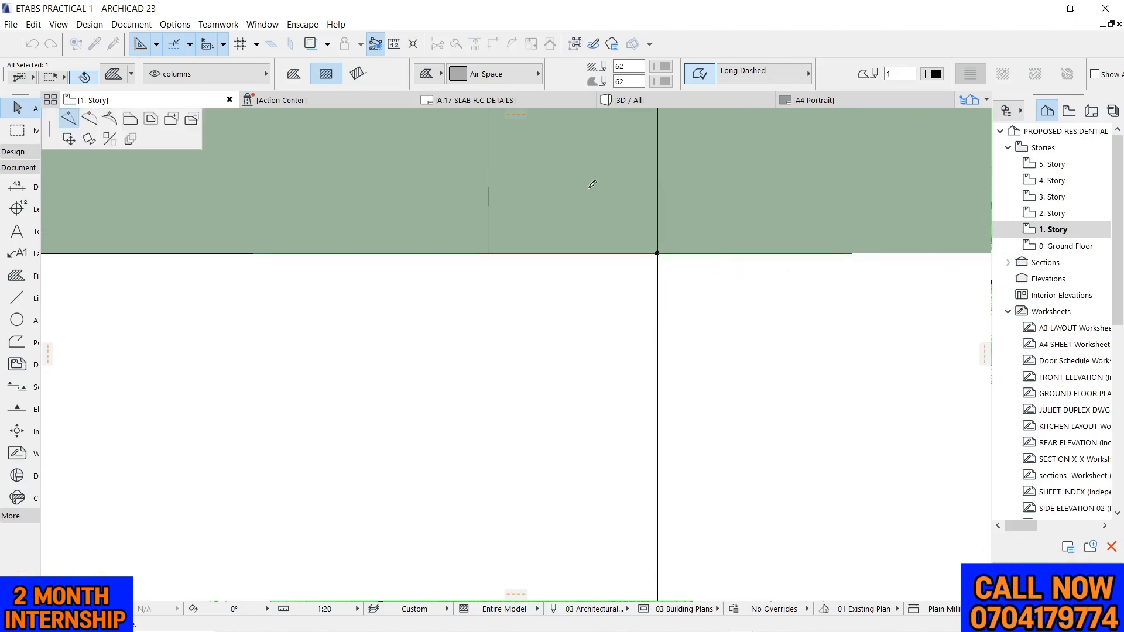
scroll(602, 275, "down", 3)
scroll(590, 363, "down", 2)
scroll(591, 437, "up", 3)
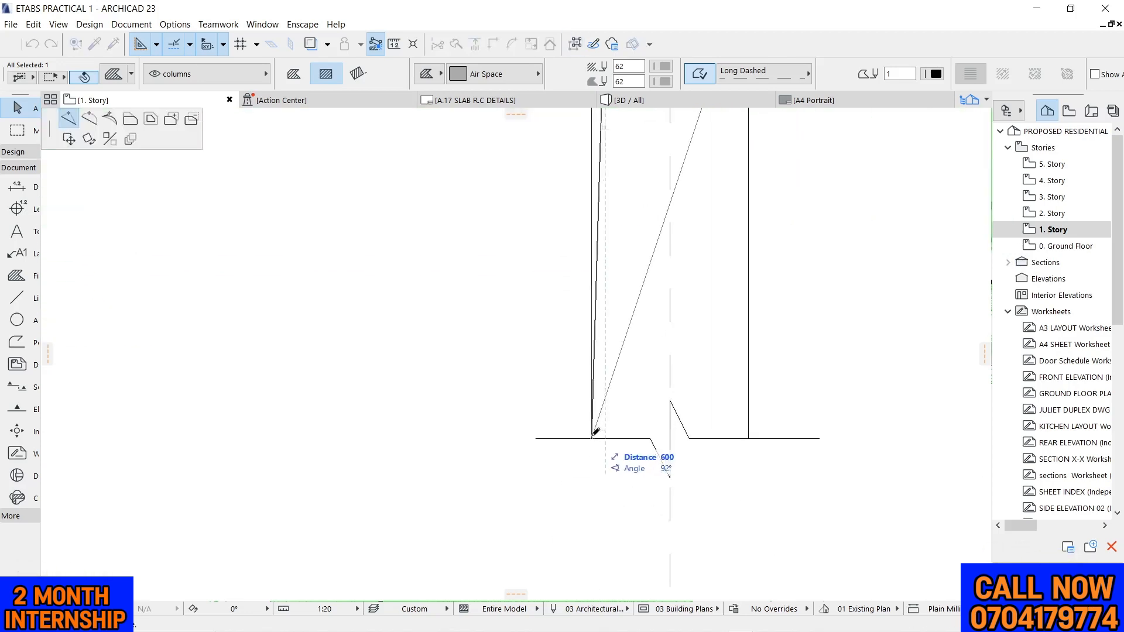
left_click(591, 438)
left_click(628, 327)
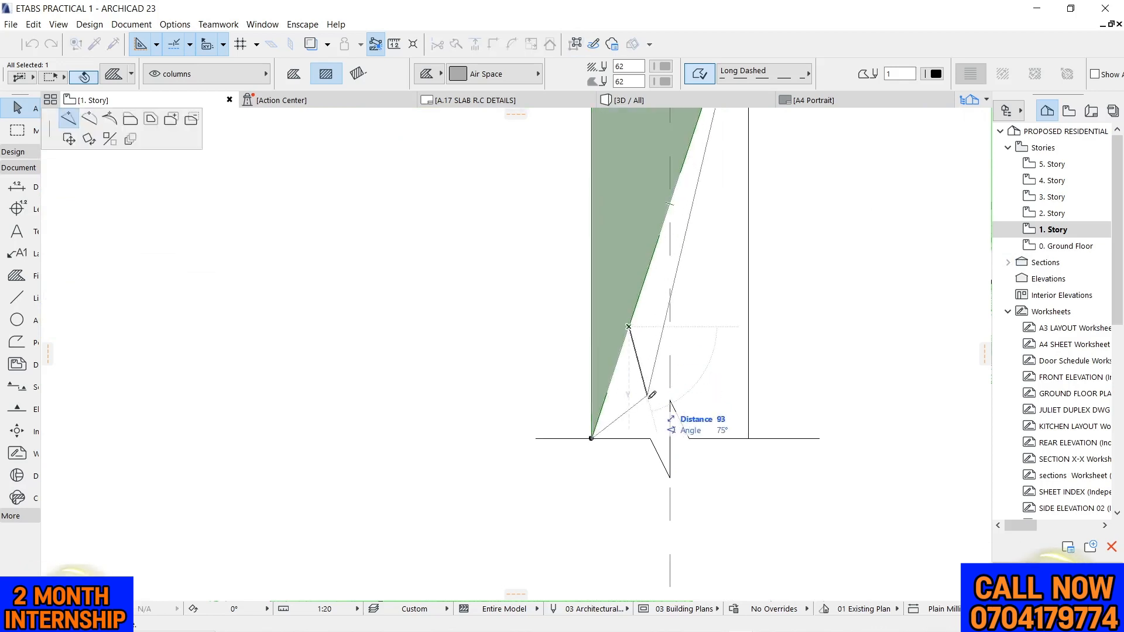
left_click(649, 438)
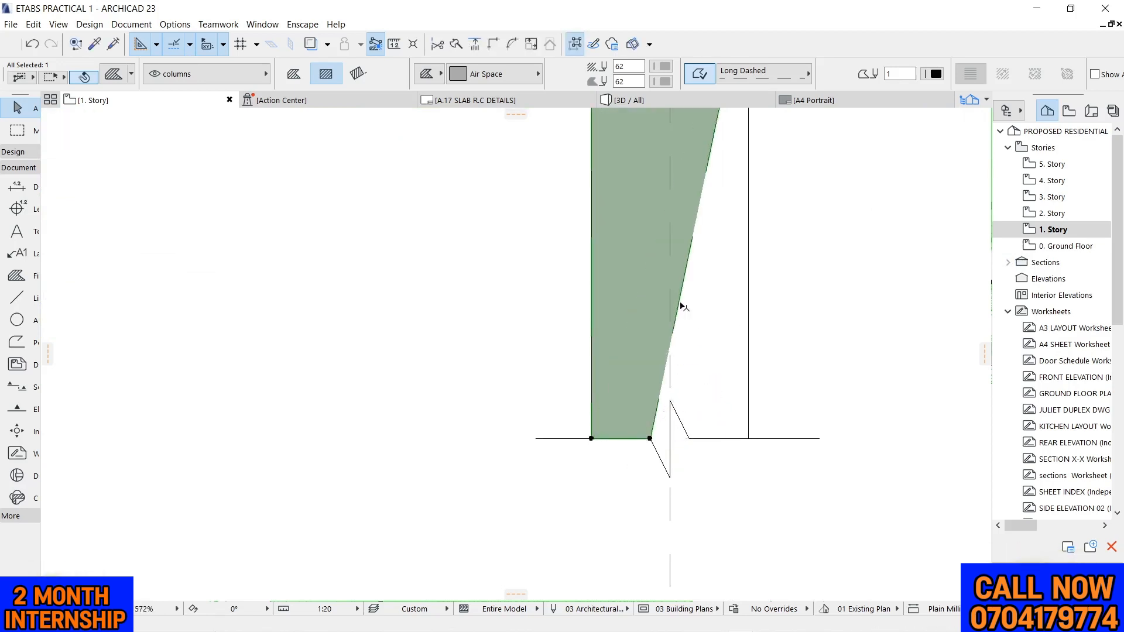
left_click(681, 302)
left_click(748, 438)
scroll(685, 389, "down", 3)
Shape the fill's bottom edge to follow the zigzag of the lower break line at grid 7
scroll(675, 411, "up", 3)
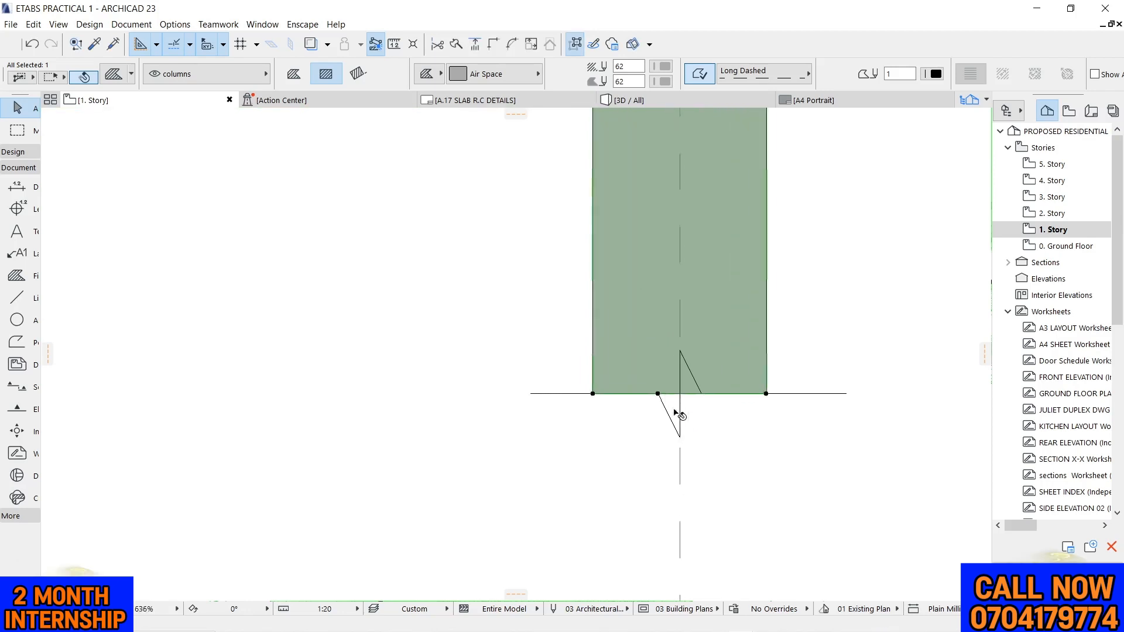
scroll(679, 414, "up", 5)
left_click(664, 388)
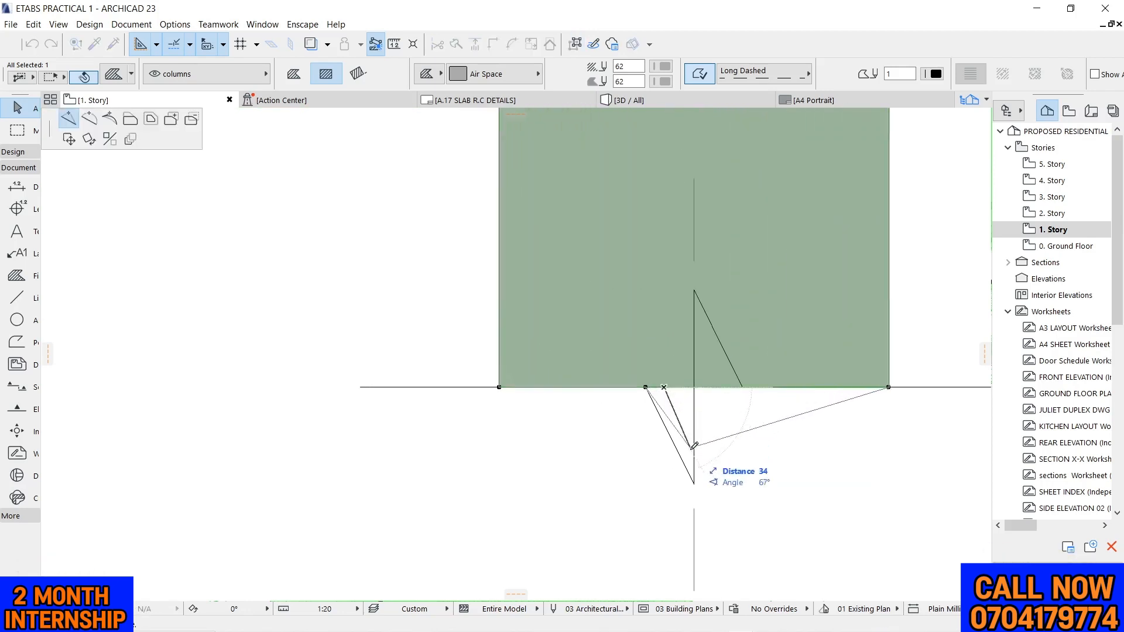
left_click(694, 483)
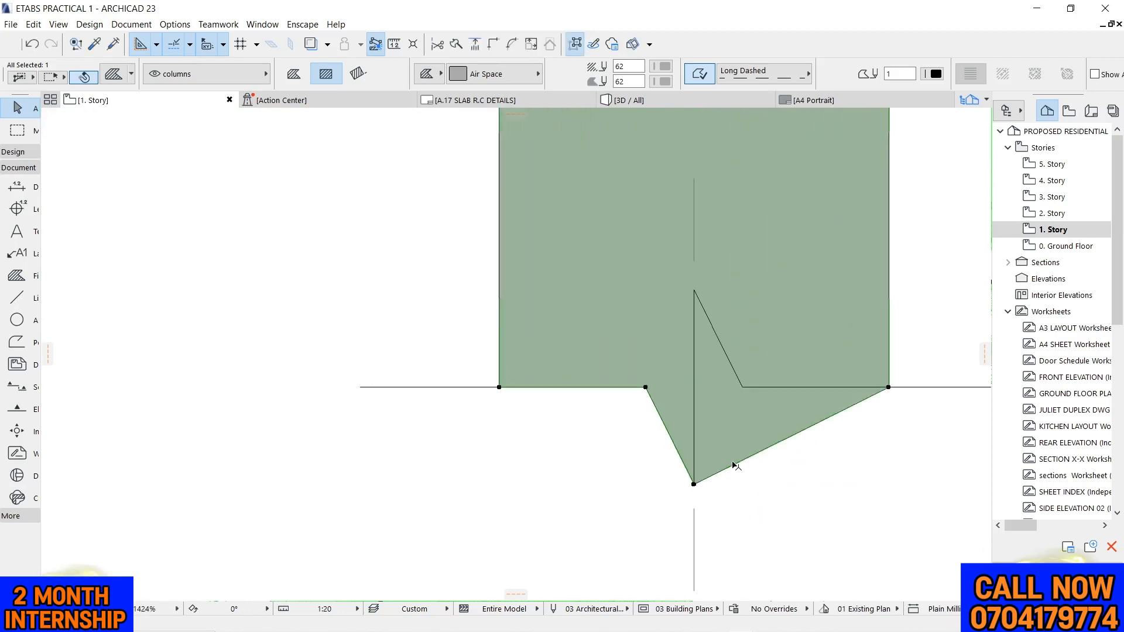
left_click(733, 465)
left_click(694, 290)
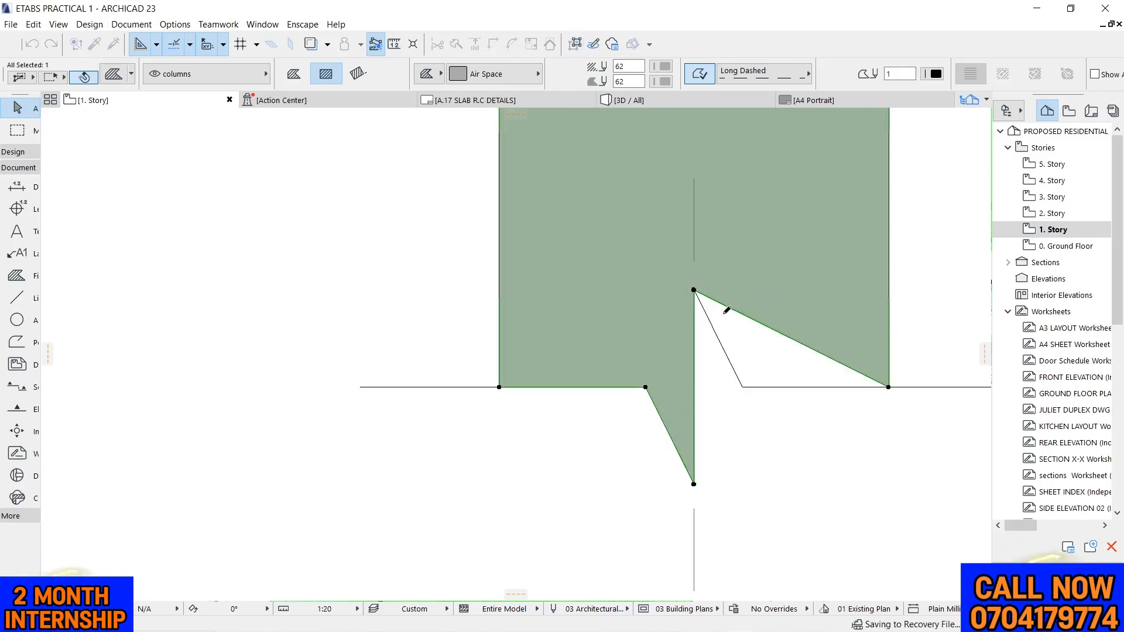
left_click(765, 331)
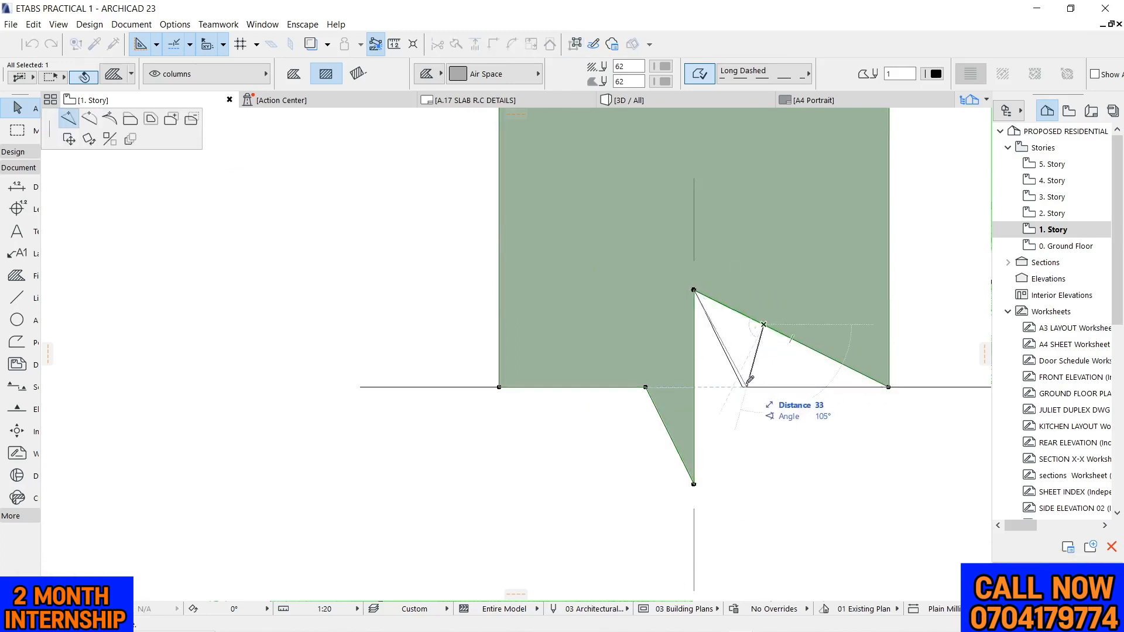
left_click(743, 386)
Extend the fill up over the full width of the grid 7 column to the upper break line by adding nodes
scroll(682, 410, "down", 5)
scroll(585, 322, "down", 3)
scroll(574, 308, "up", 8)
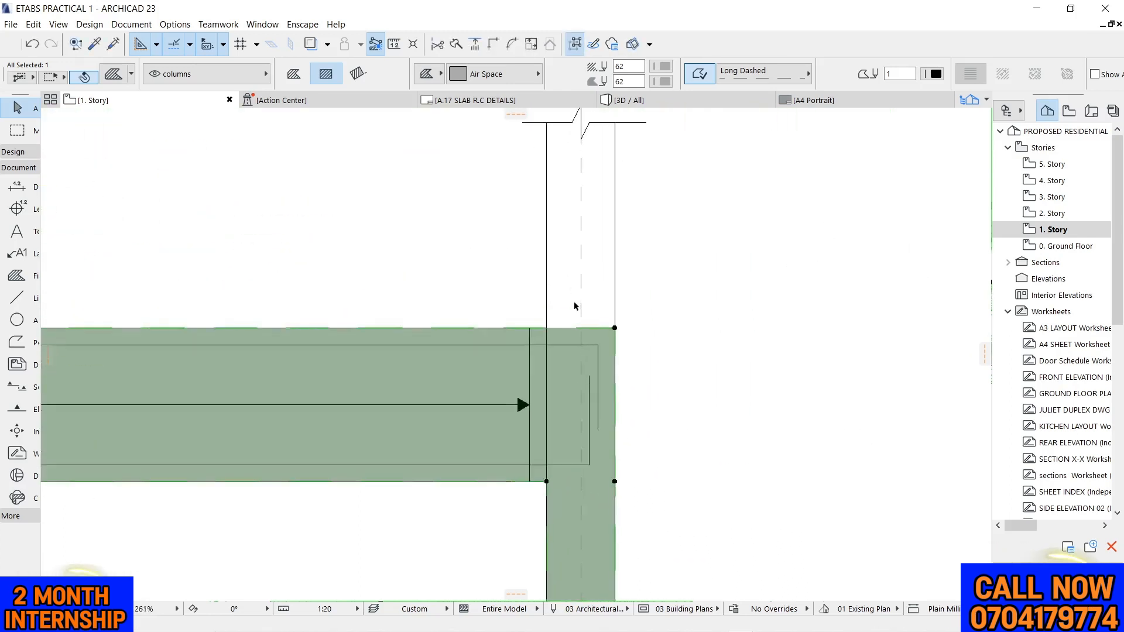
left_click(549, 370)
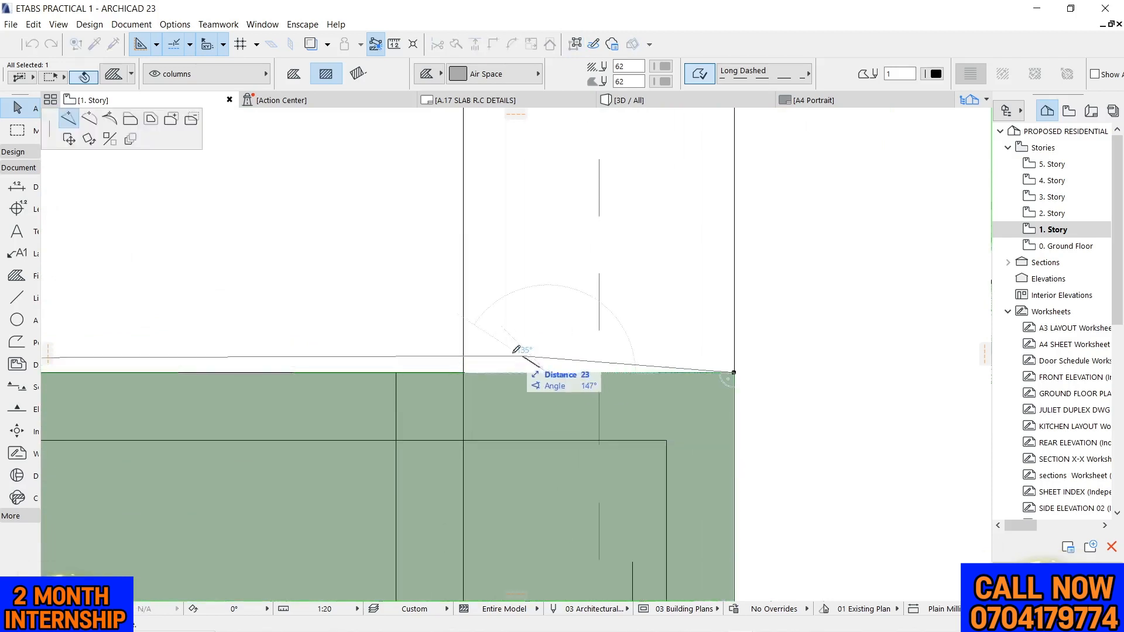
left_click(465, 373)
left_click(500, 373)
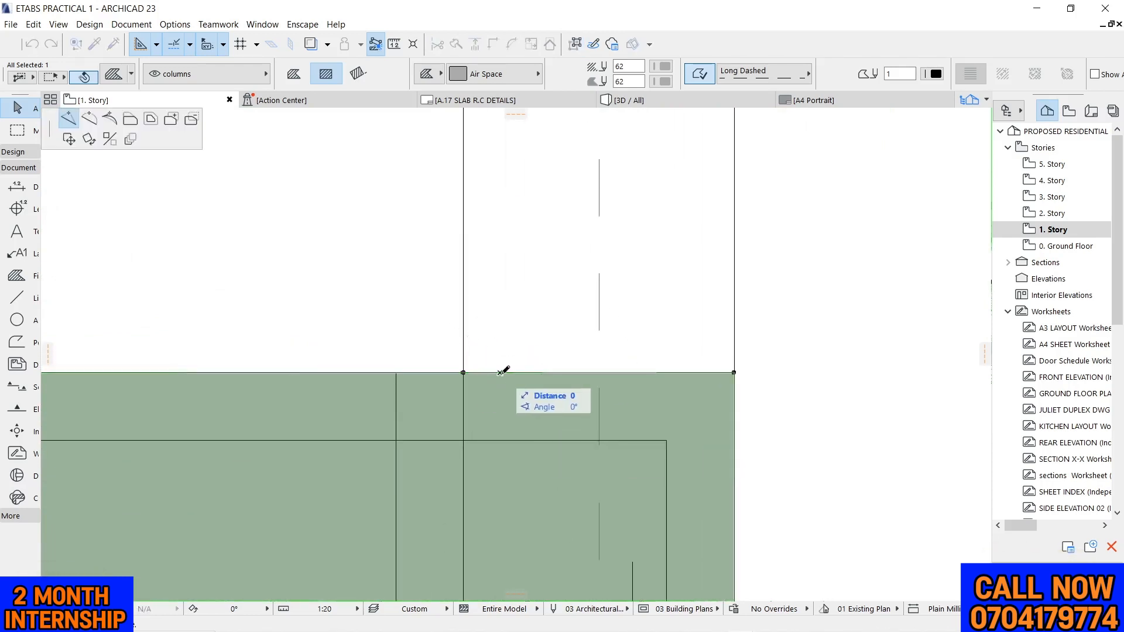
scroll(554, 369, "down", 4)
scroll(546, 212, "up", 5)
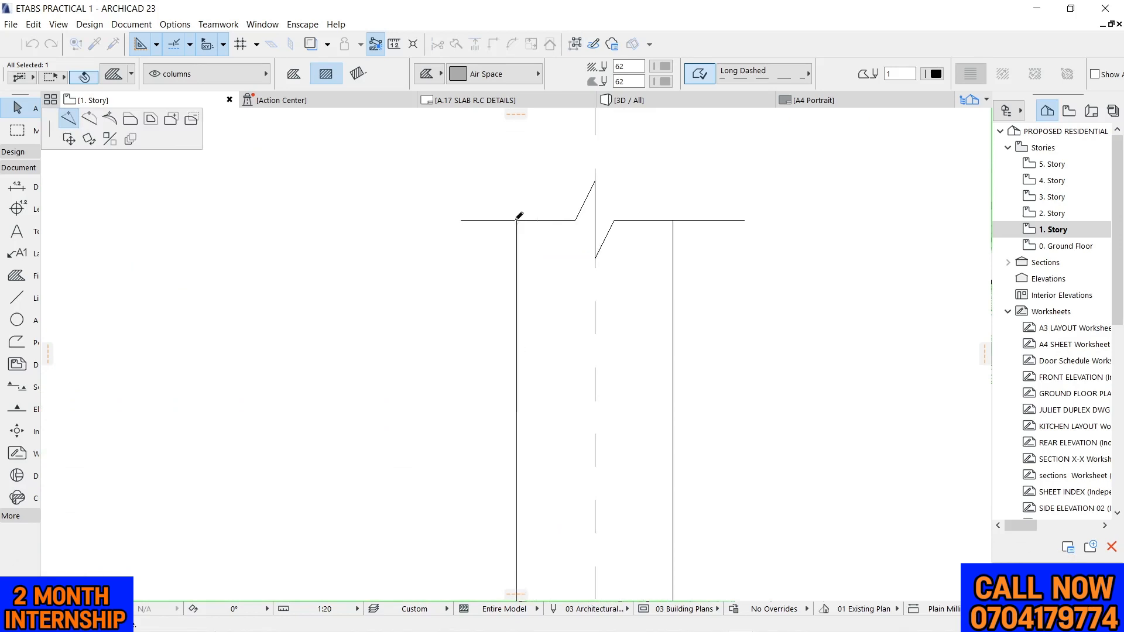
left_click(517, 220)
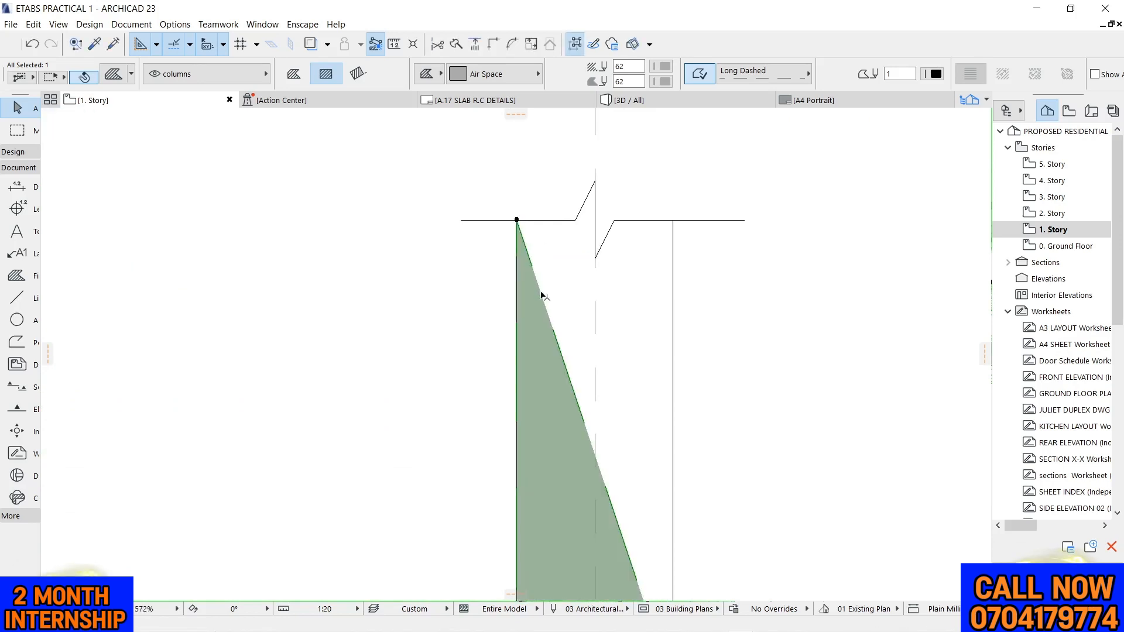
left_click(673, 221)
Shape the fill's top edge to follow the zigzag of the upper break line at grid 7 by adding nodes
scroll(565, 211, "up", 5)
scroll(604, 248, "up", 1)
left_click(618, 234)
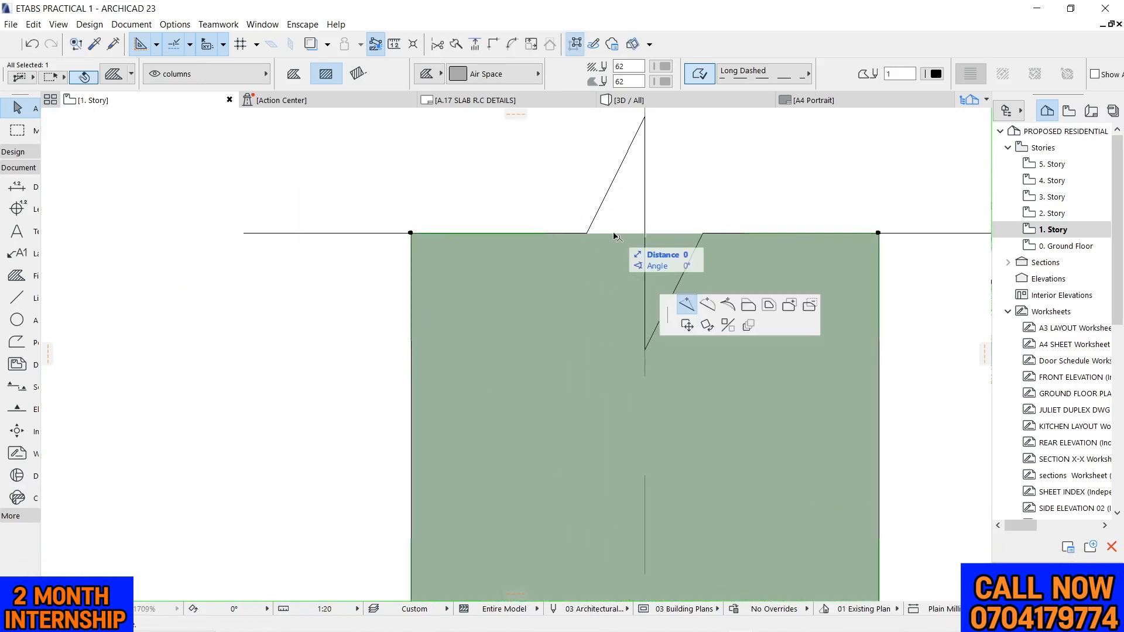
left_click(587, 233)
left_click(613, 233)
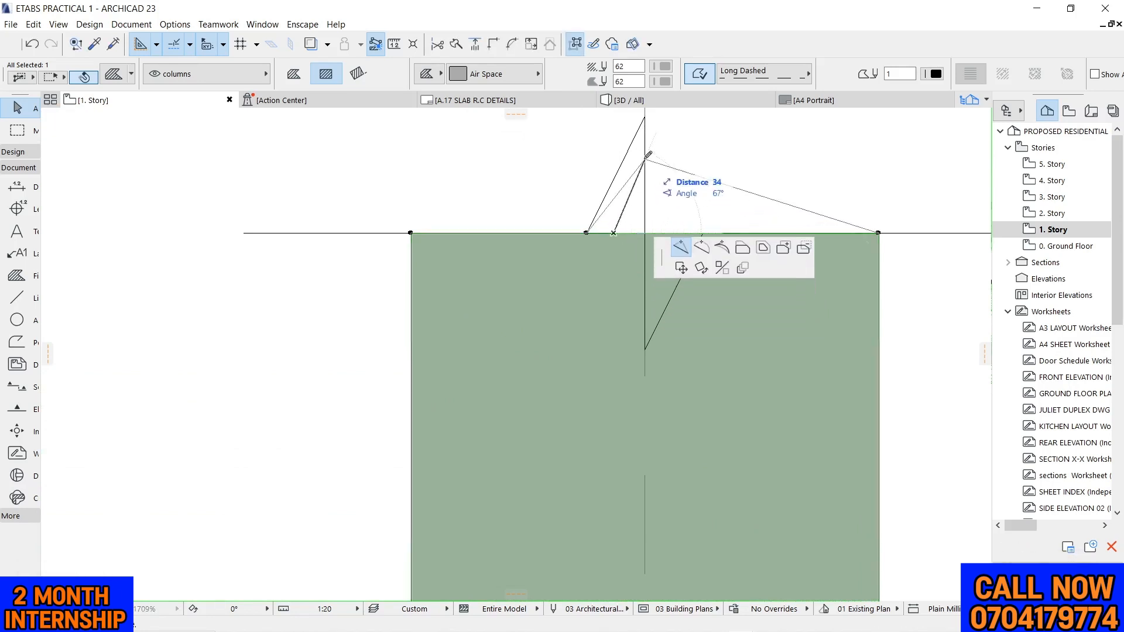
left_click(645, 116)
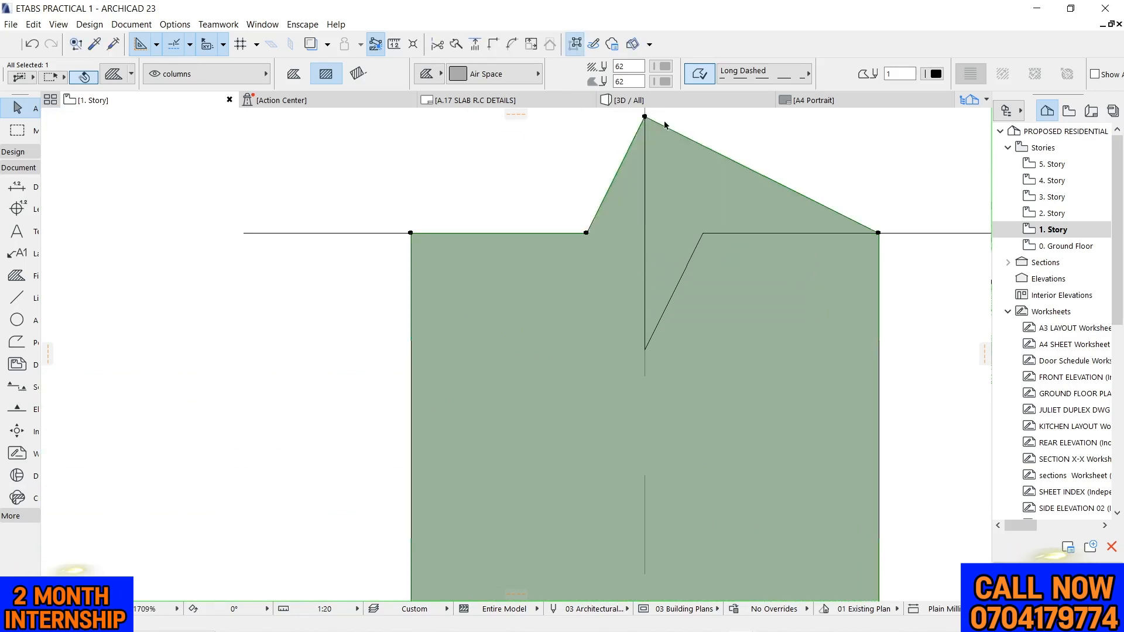
left_click(672, 130)
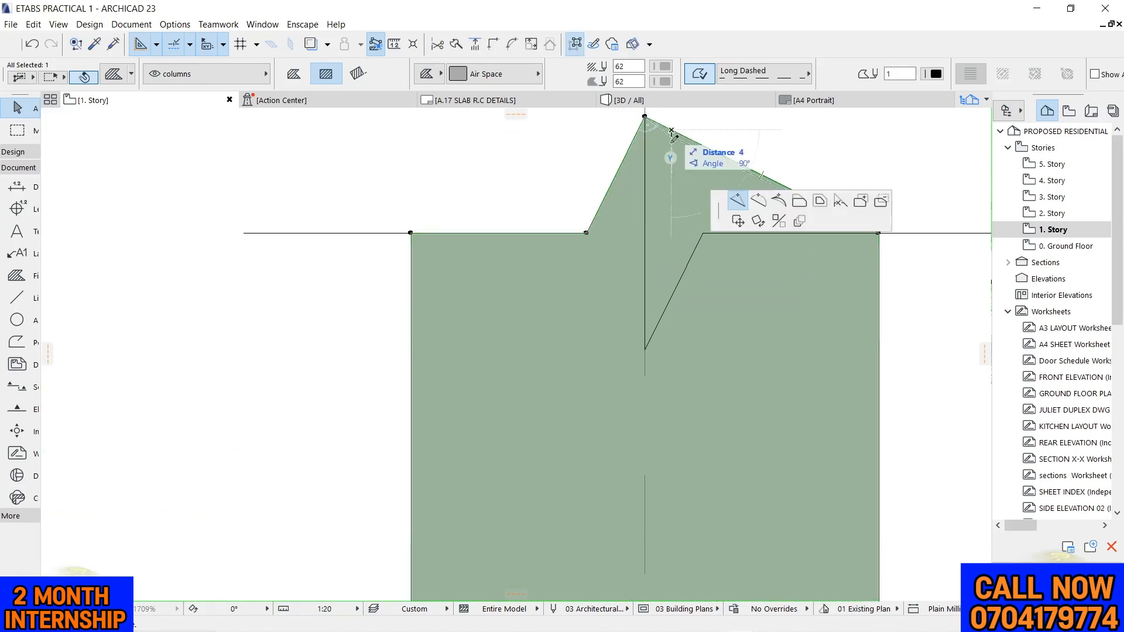
left_click(645, 350)
left_click(713, 315)
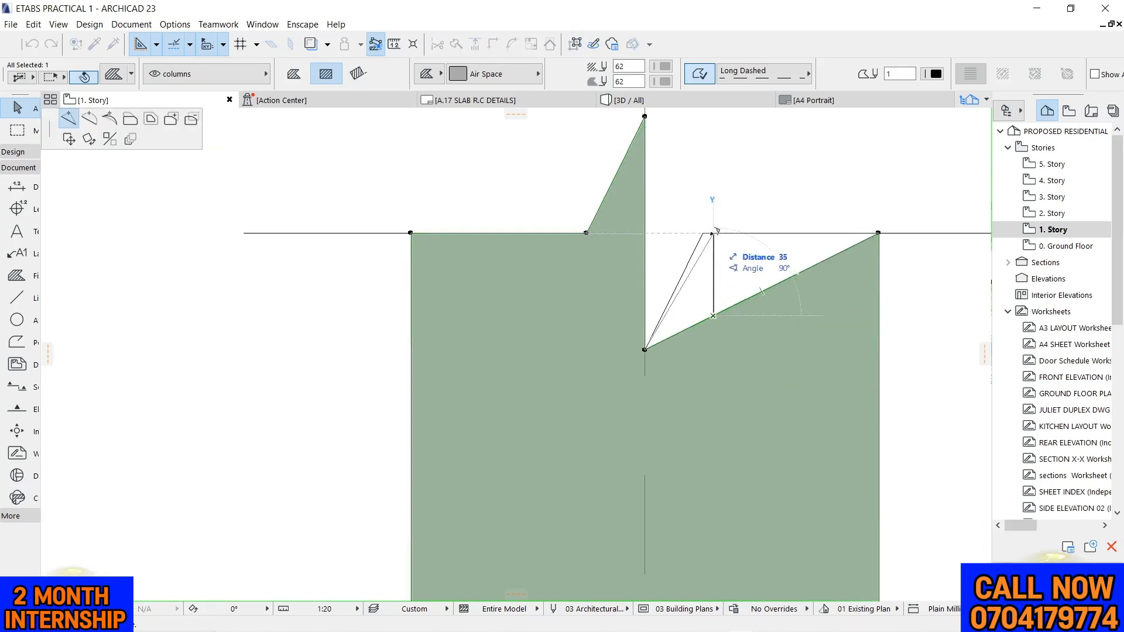
left_click(706, 230)
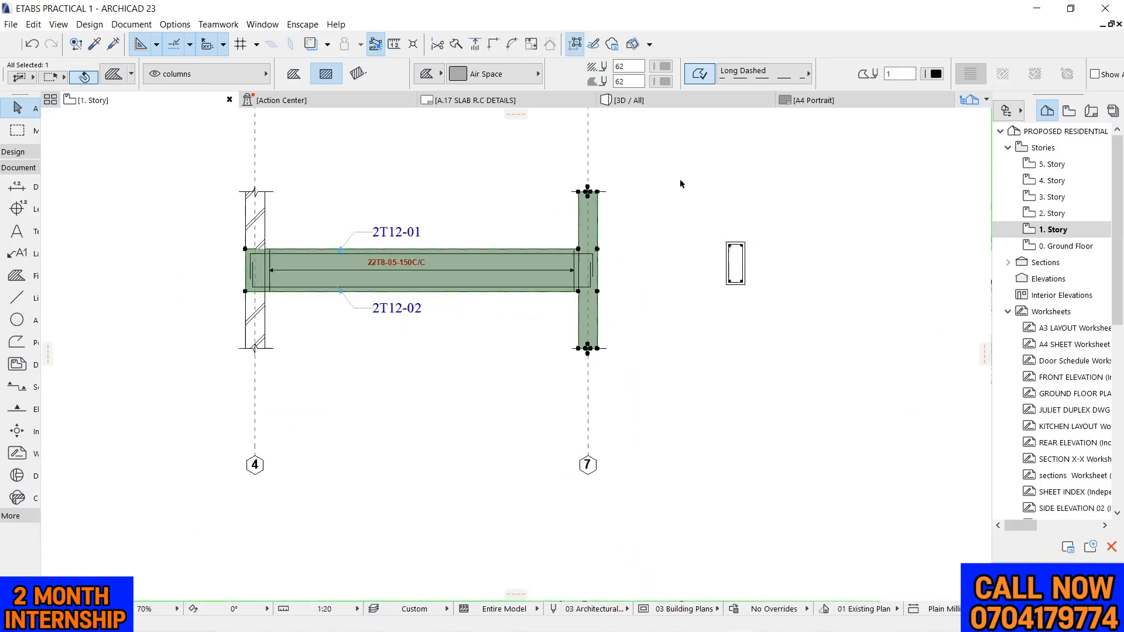
scroll(498, 254, "down", 2)
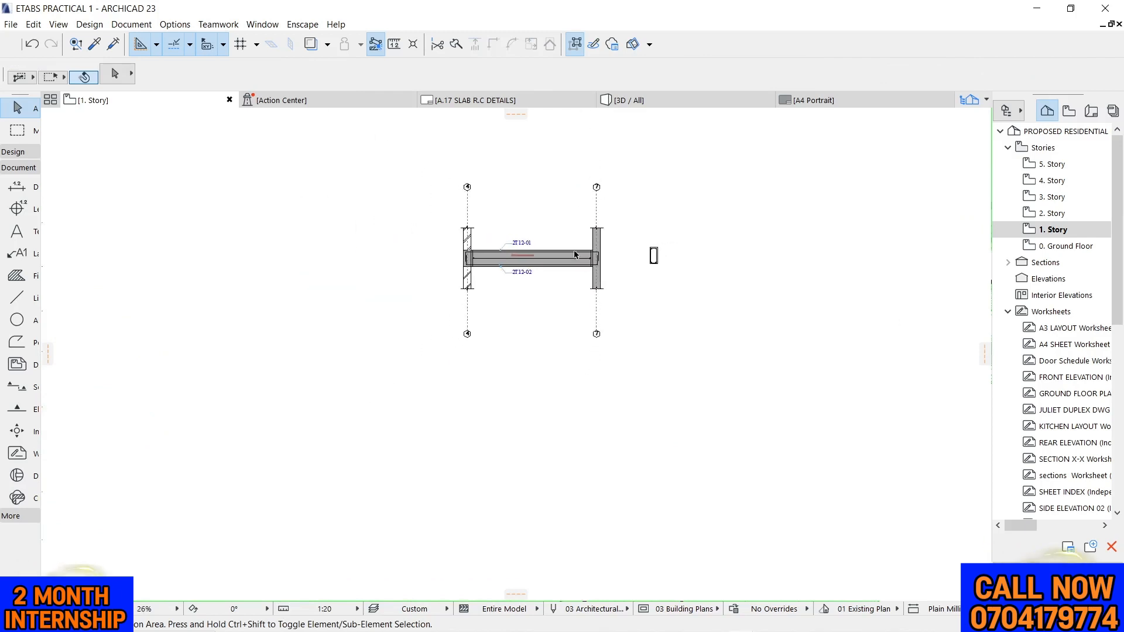
Set both the foreground and background pens of the beam and column fill to light grey pen 102
scroll(558, 236, "up", 5)
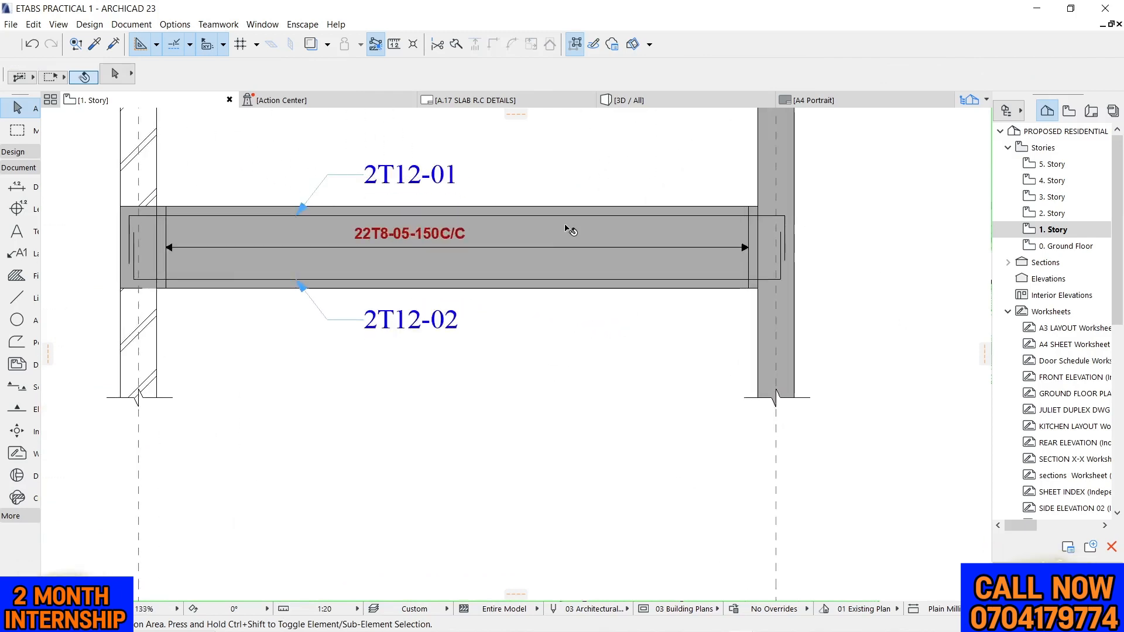
left_click(571, 230)
left_click(667, 82)
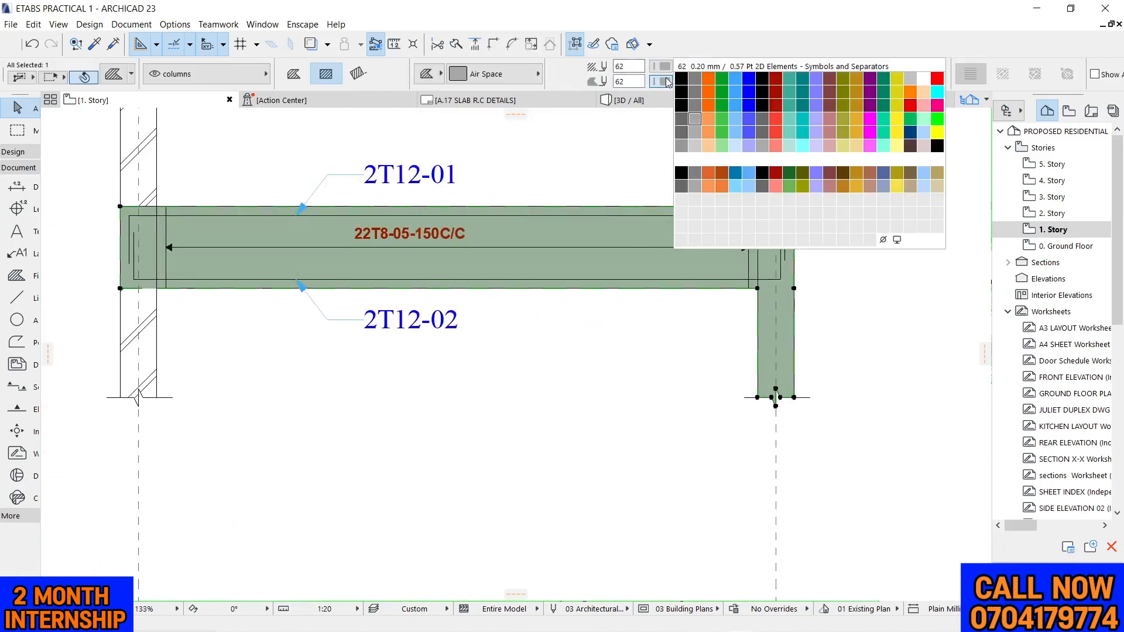
left_click(695, 146)
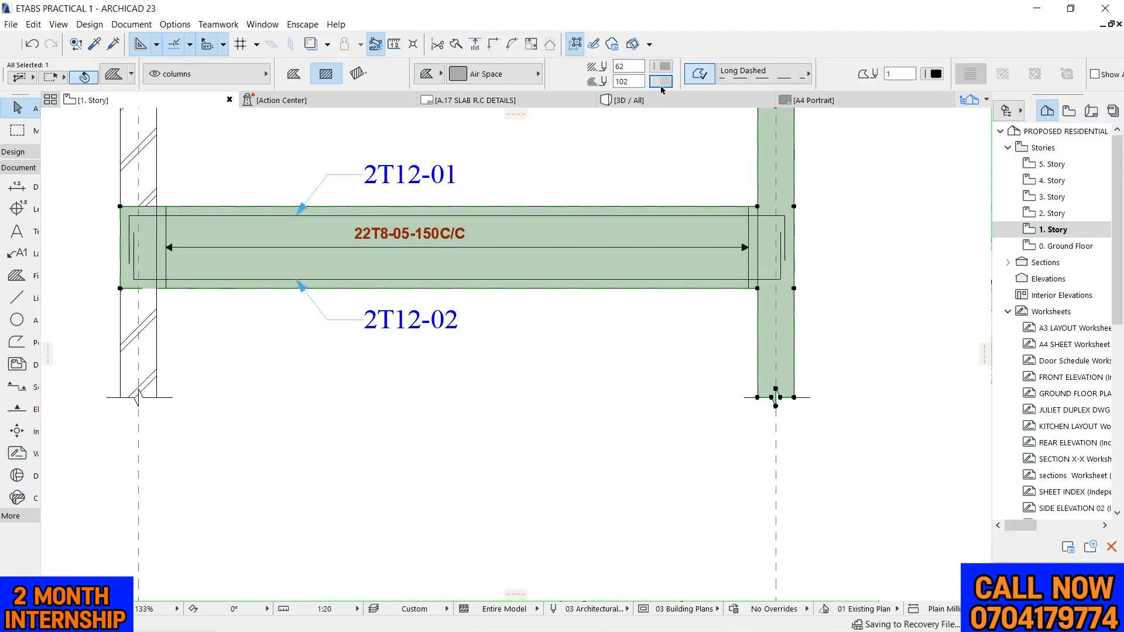
left_click(663, 71)
left_click(696, 136)
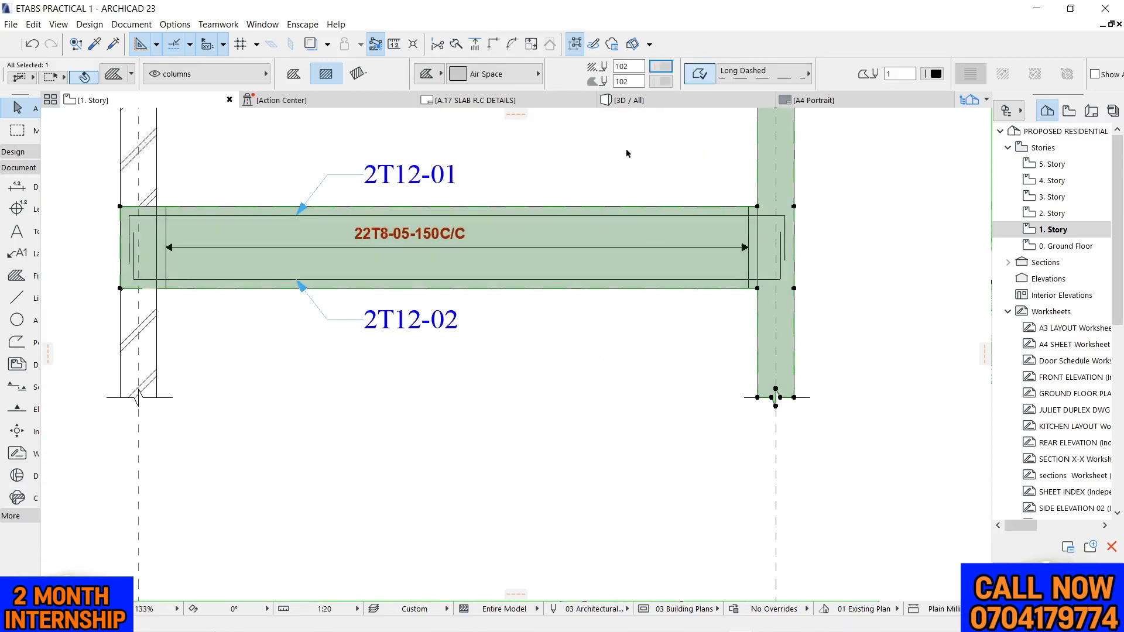
left_click(624, 149)
scroll(669, 215, "down", 5)
scroll(725, 218, "up", 4)
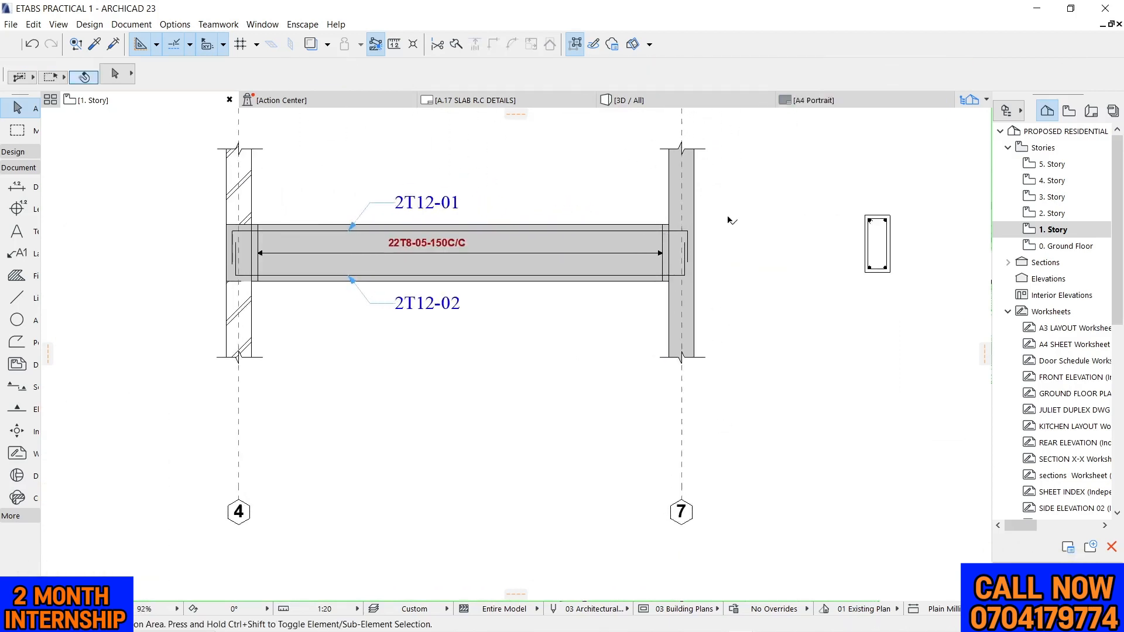
scroll(724, 216, "down", 4)
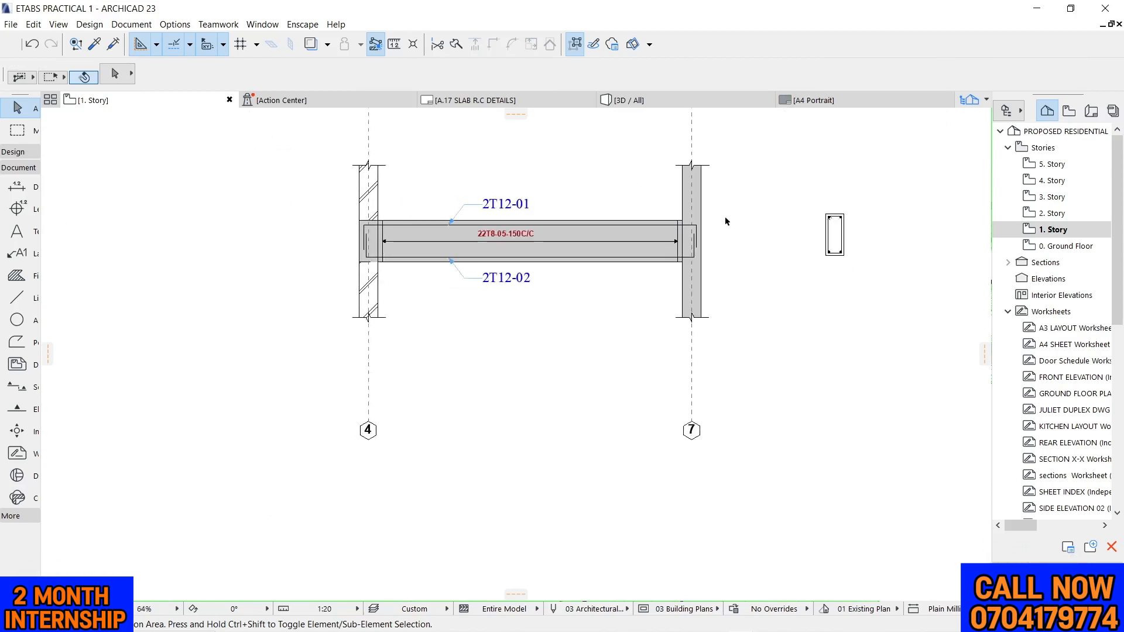
scroll(736, 211, "up", 3)
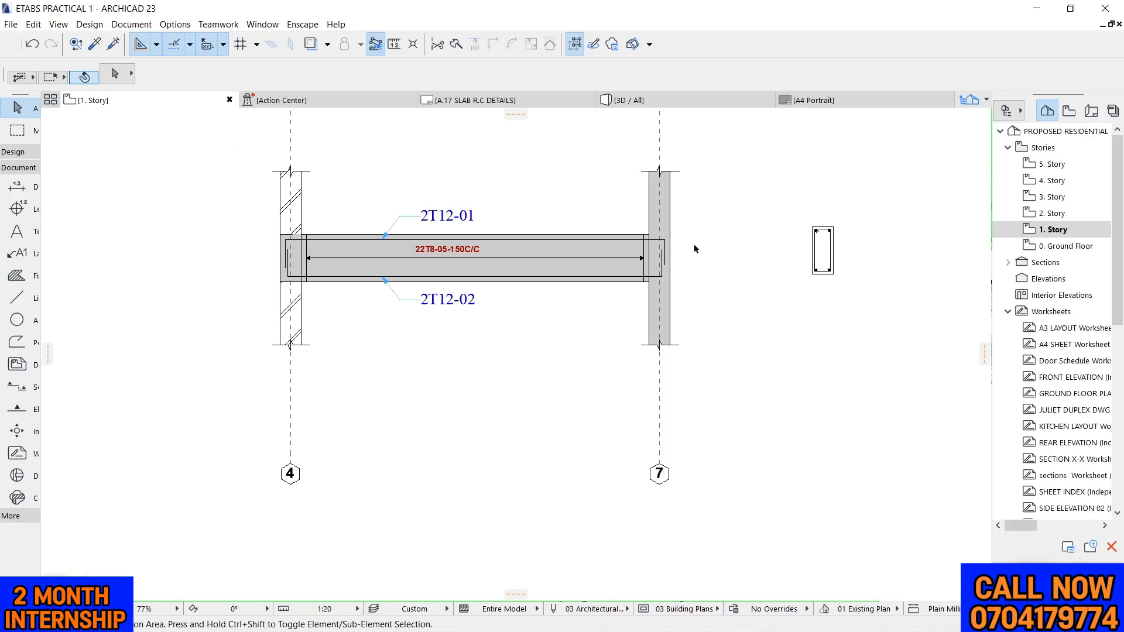
scroll(603, 267, "down", 3)
scroll(434, 146, "up", 4)
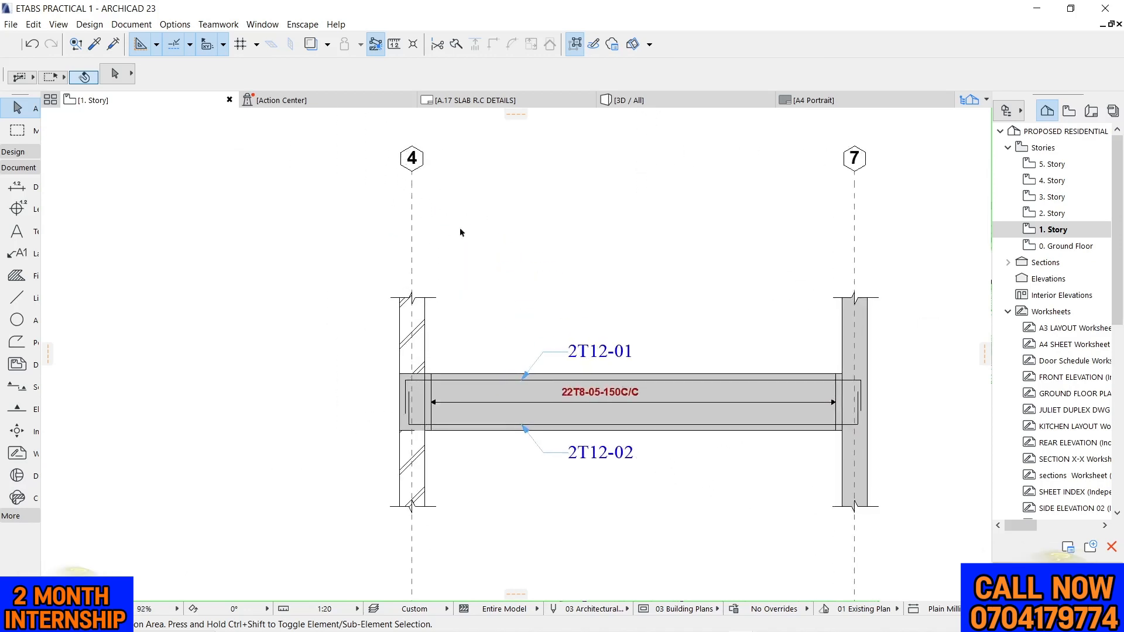
scroll(461, 232, "down", 2)
Outline a 500 x 150 mm slab stub outward from the grid 4 column's outer face, flush with the beam top, using the beam outline's polyline settings
scroll(457, 263, "up", 6)
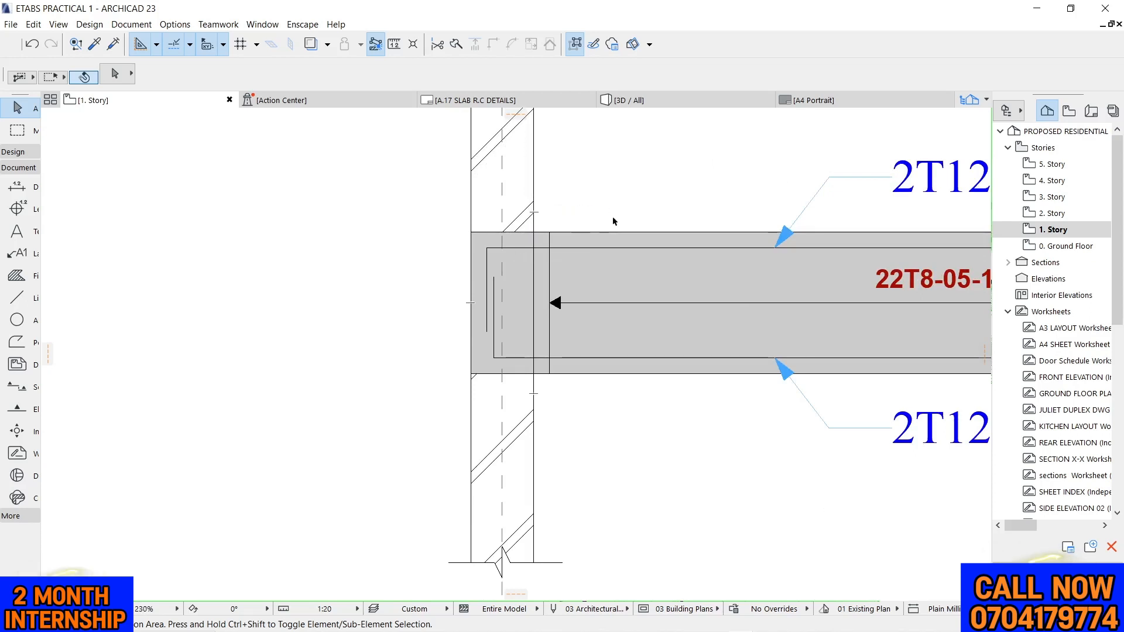
key("alt")
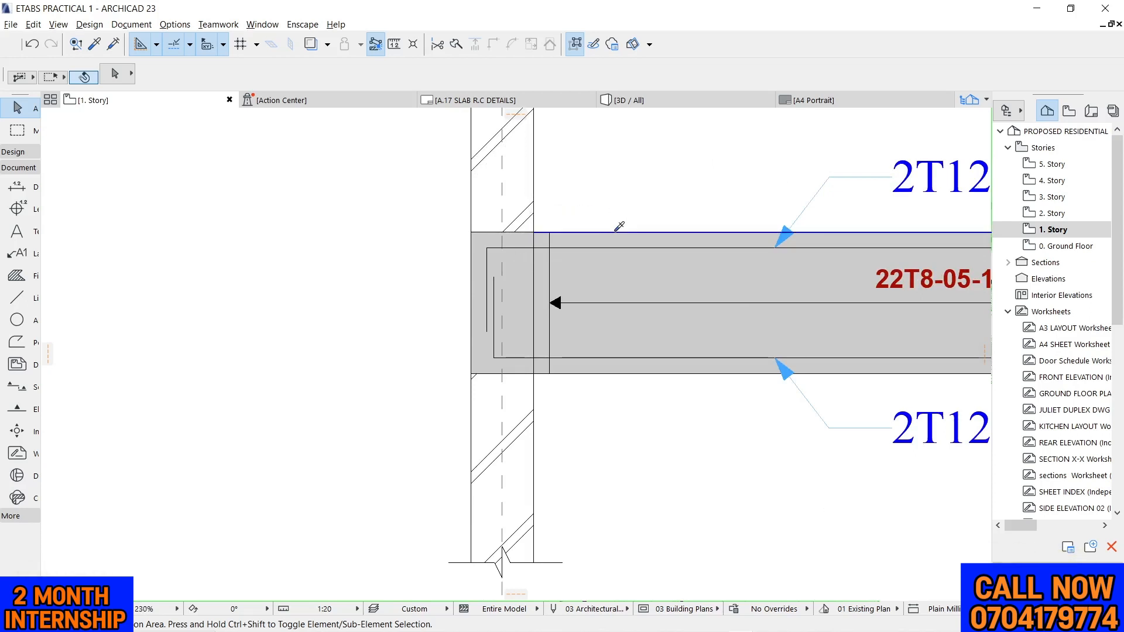
left_click(615, 232, "alt")
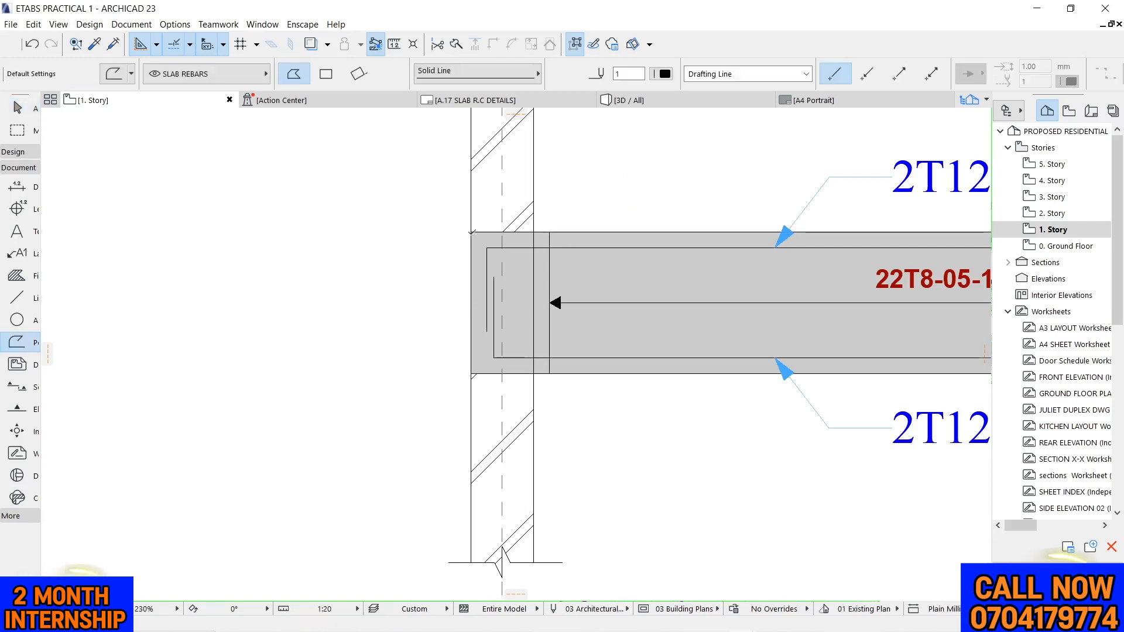
left_click(470, 233)
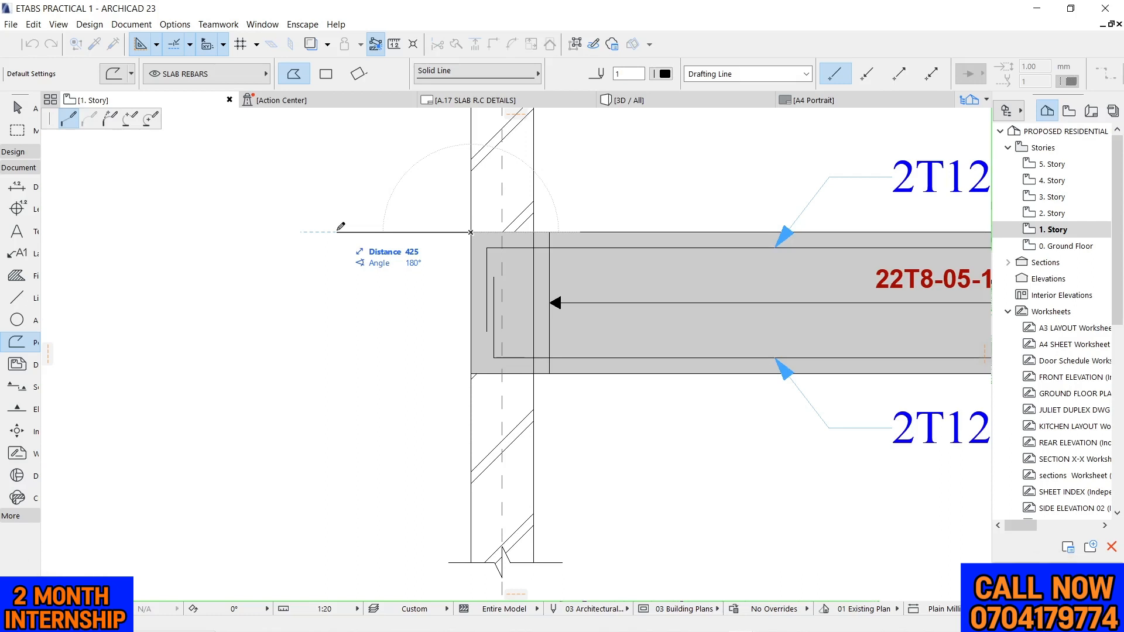
type("500")
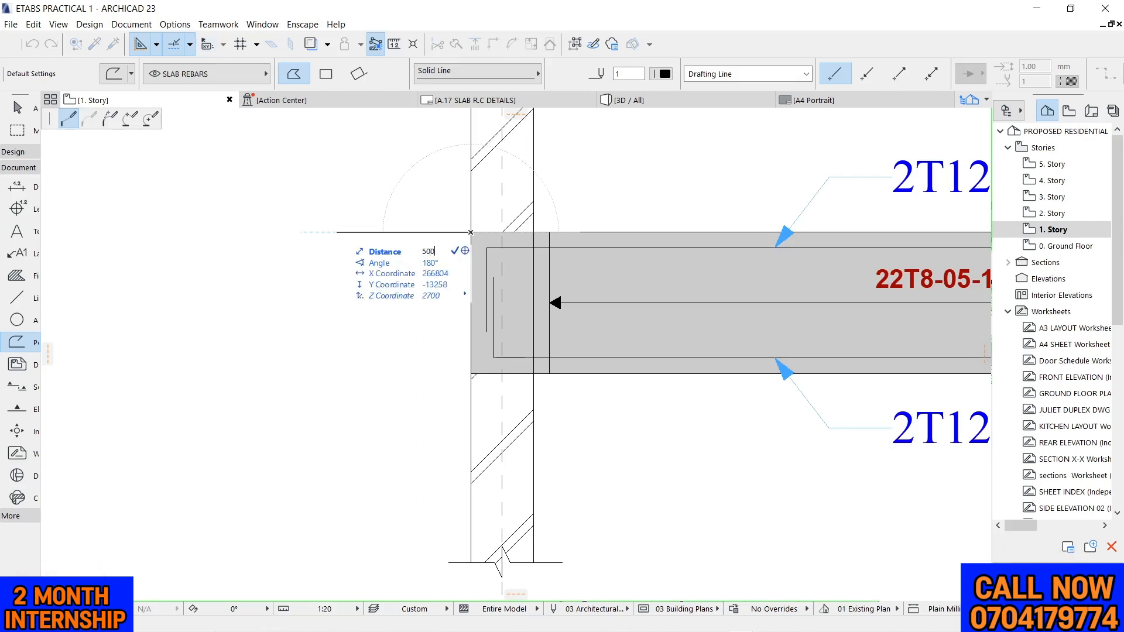
key("Return")
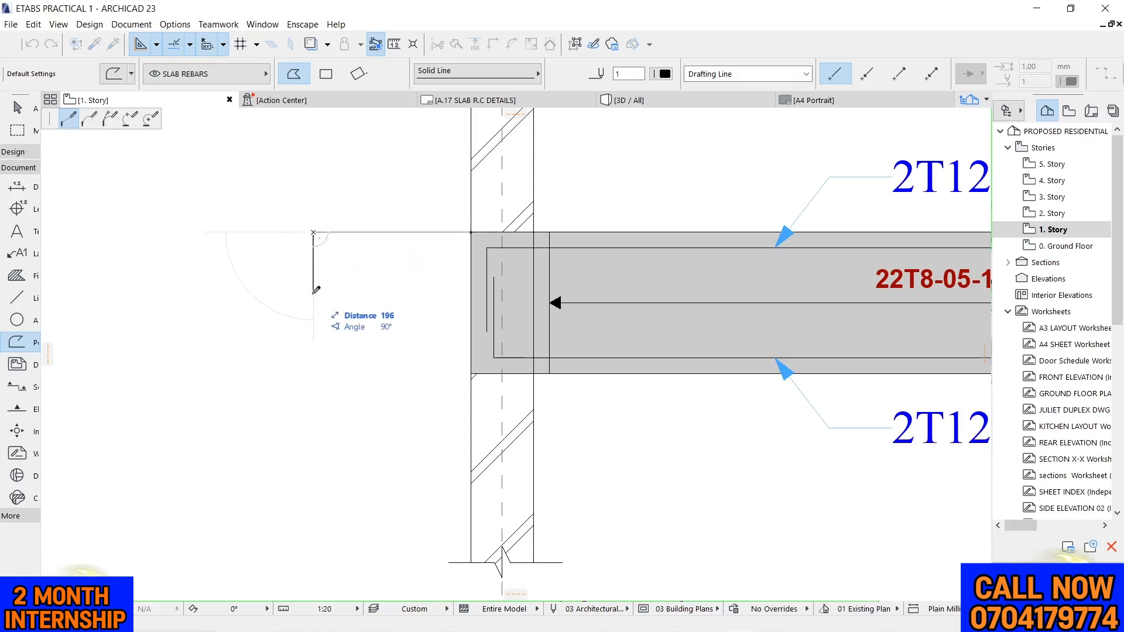
type("150")
key("Return")
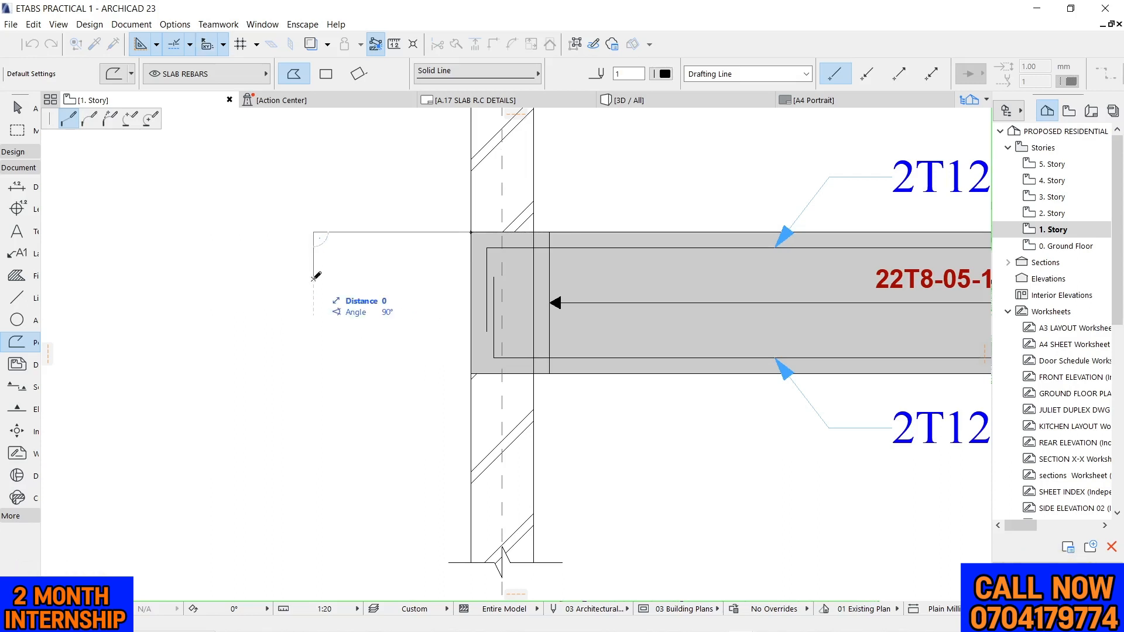
left_click(471, 279)
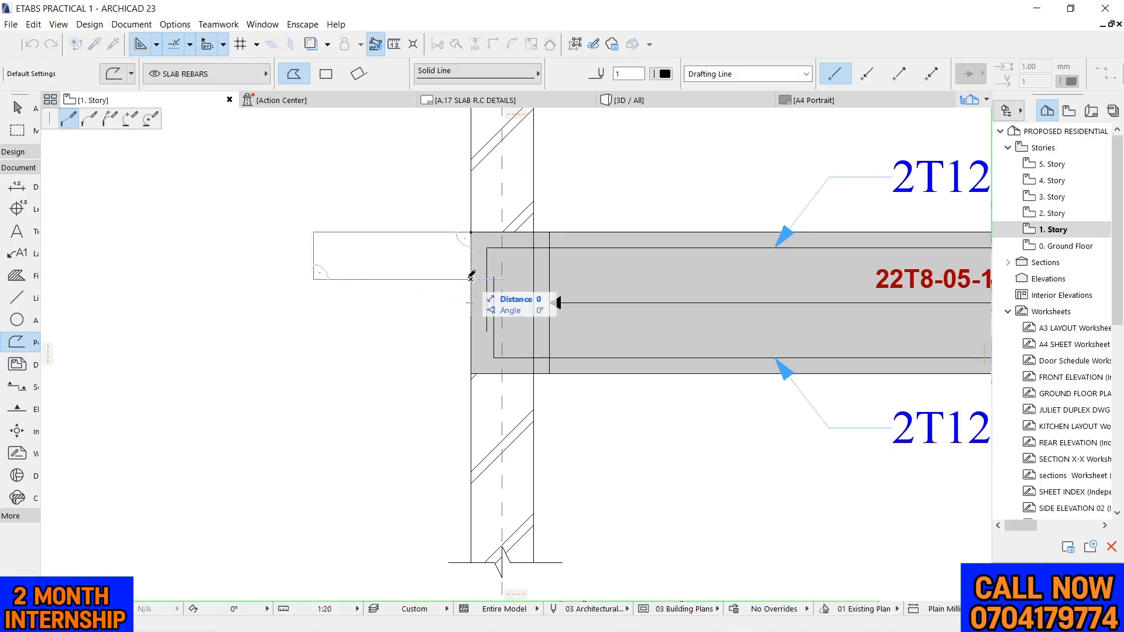
right_click(471, 275)
left_click(516, 384)
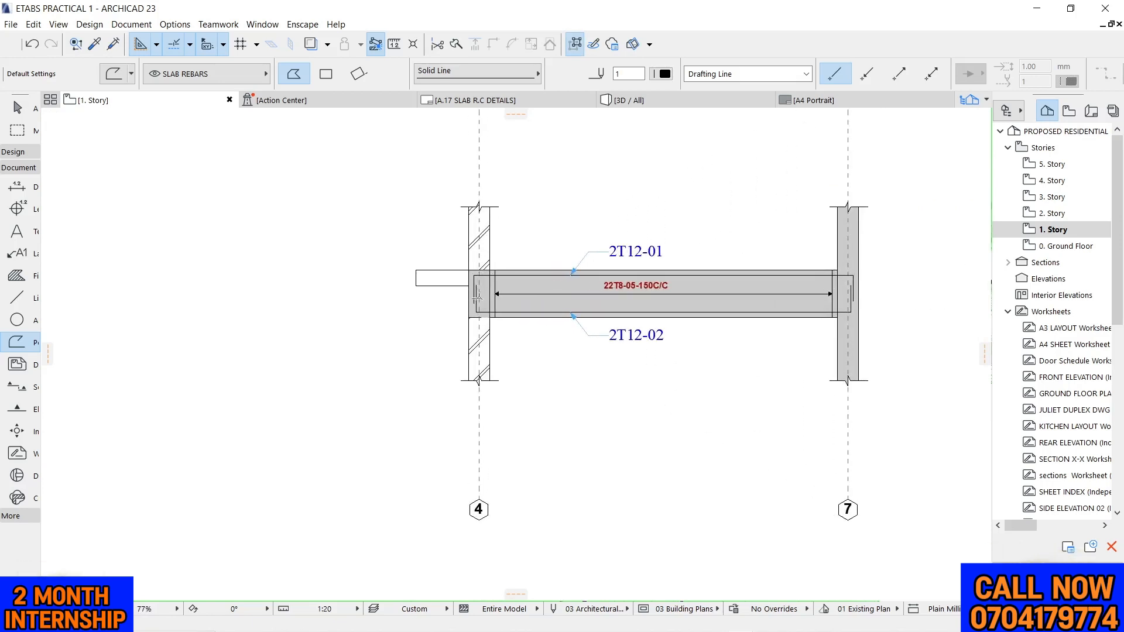
scroll(477, 297, "up", 1)
key("Escape")
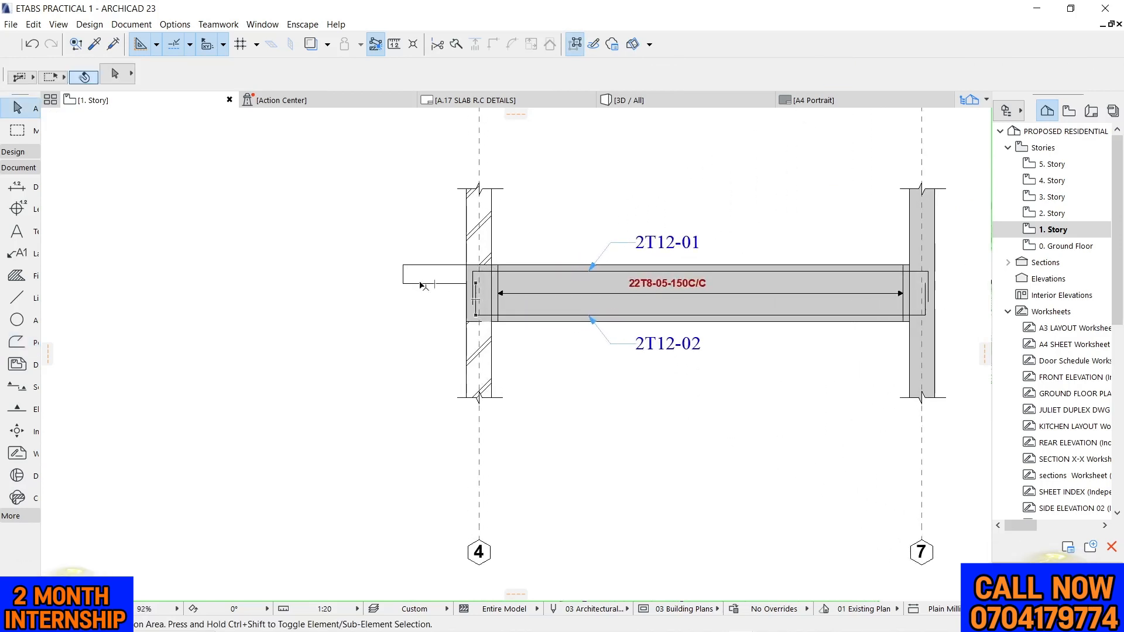
Add a node to the fill at the slab stub's lower corner and offset the edge above it to cover the stub
scroll(493, 266, "up", 7)
left_click(410, 286)
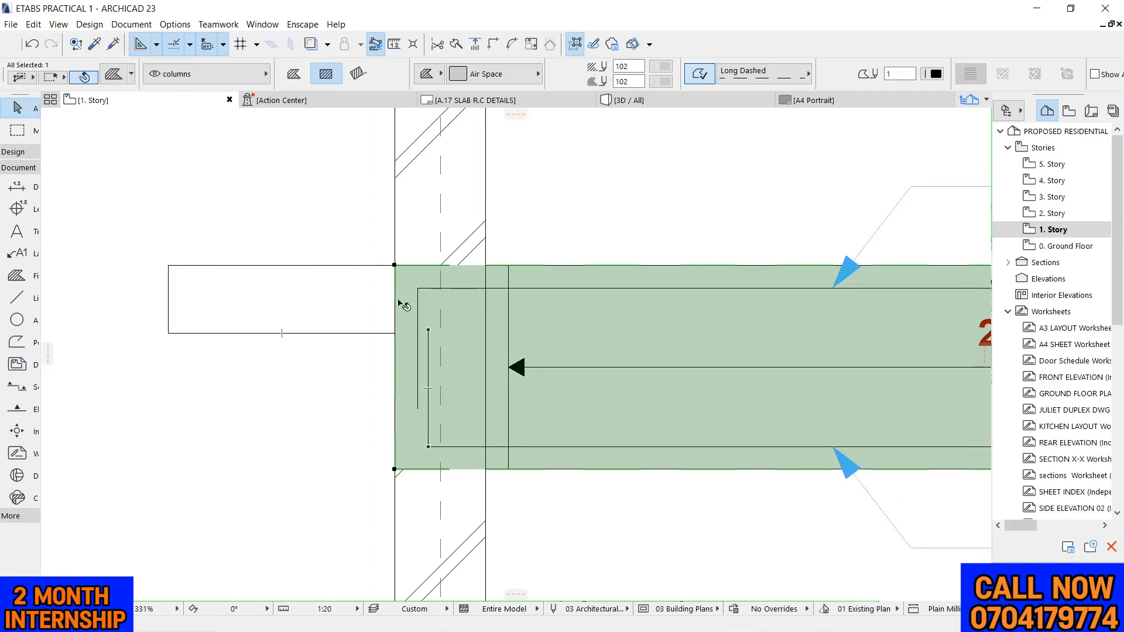
left_click(399, 288)
left_click(464, 353)
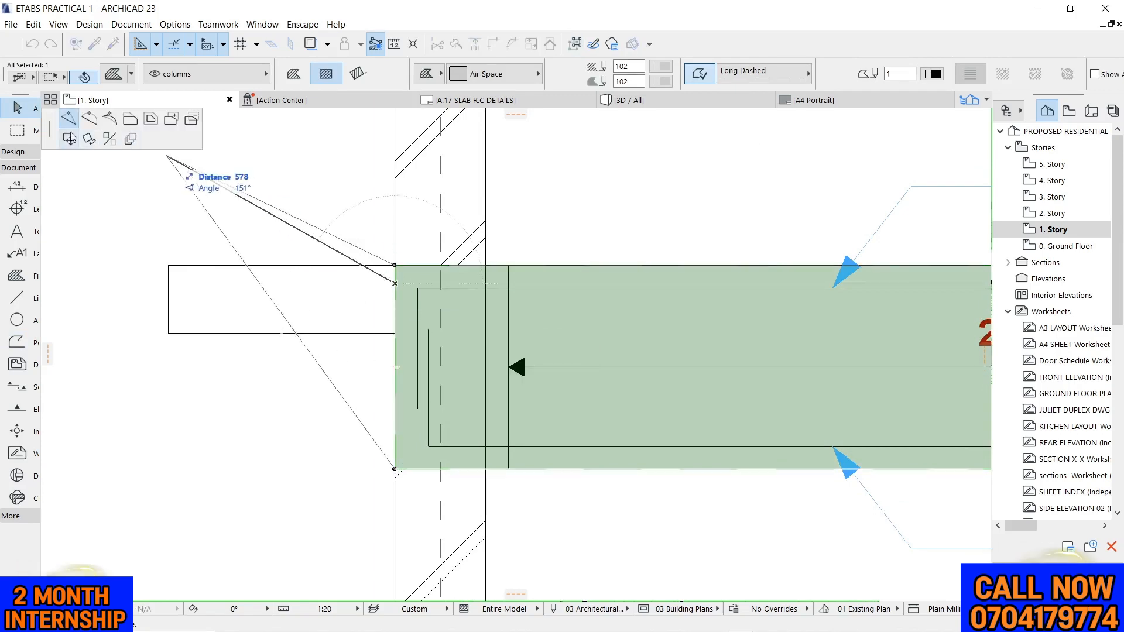
left_click(393, 332)
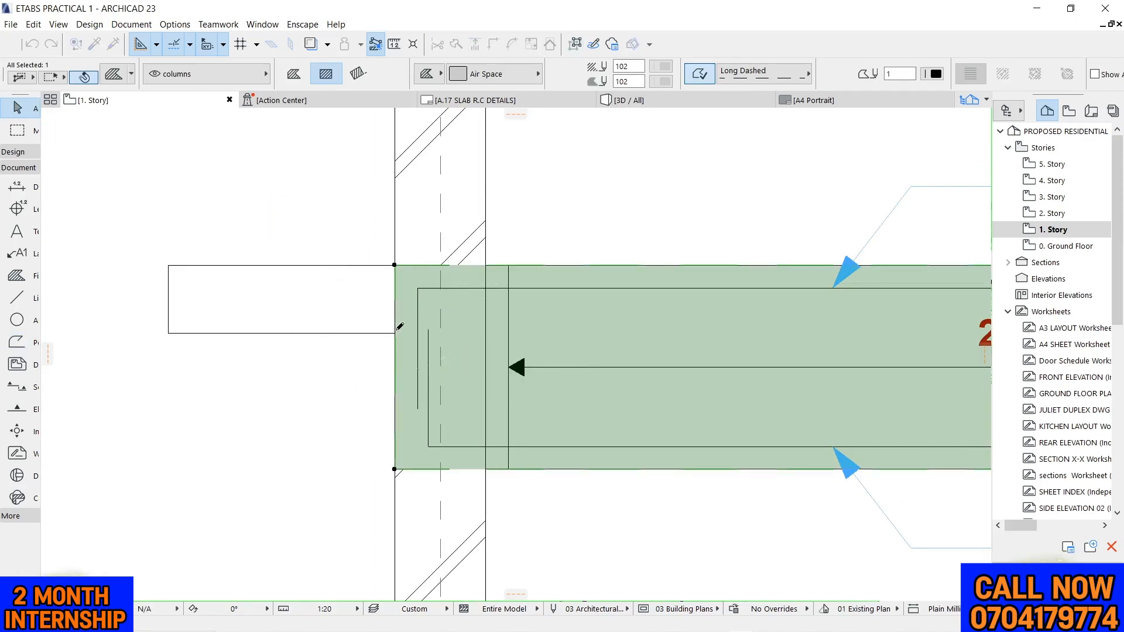
left_click(397, 298)
left_click(523, 363)
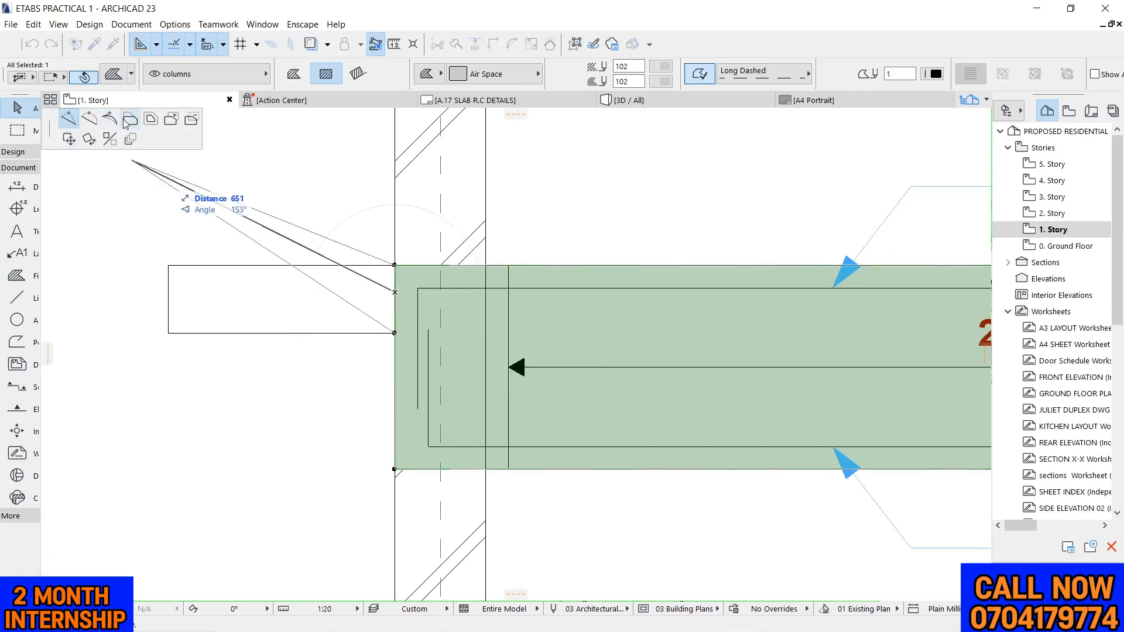
left_click(168, 261)
key("Escape")
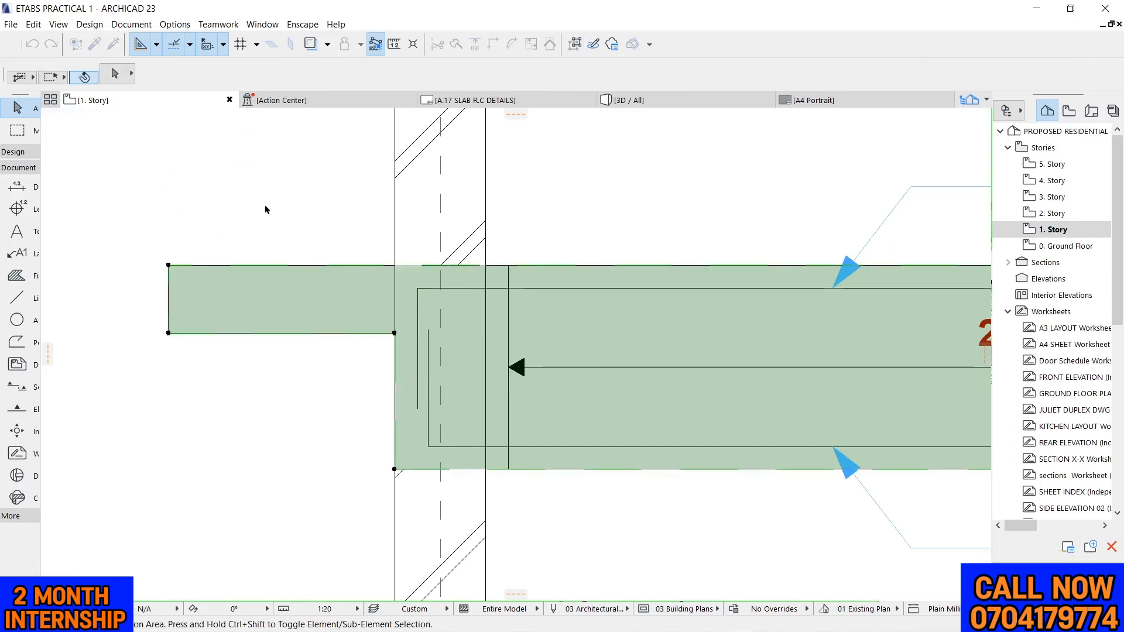
Rotate a copy of the upper break line on the grid 4 column by 90° so it runs vertically
scroll(372, 204, "down", 6)
scroll(371, 204, "up", 6)
left_click(475, 200)
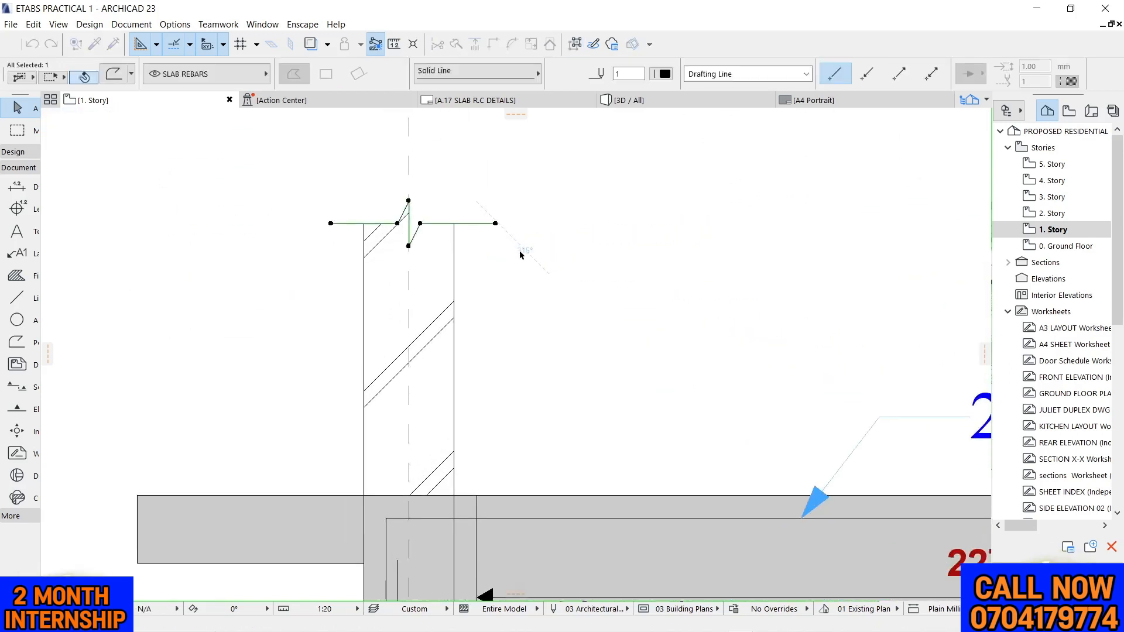
key("ctrl+shift+e")
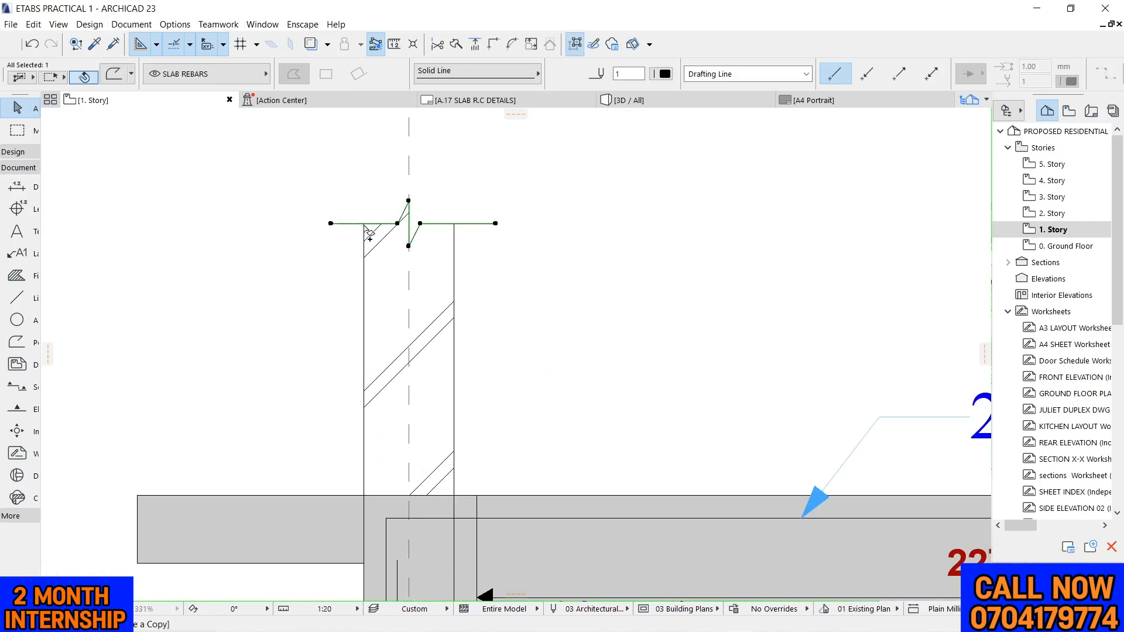
scroll(406, 224, "up", 4)
left_click(411, 269)
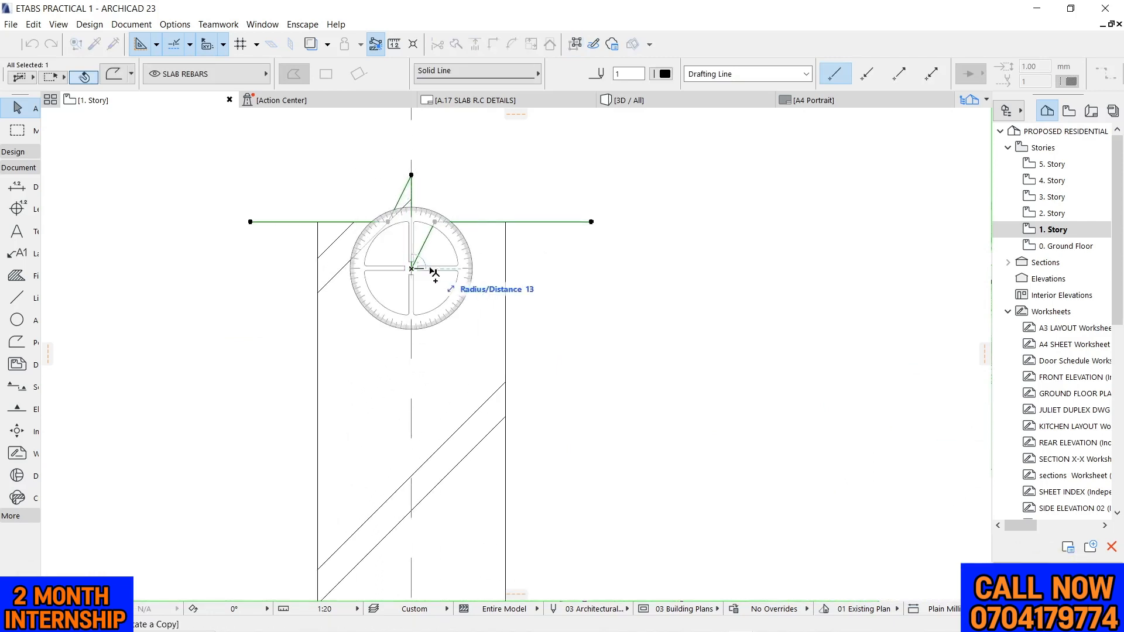
left_click(439, 269)
left_click(441, 159)
Move the vertical break line copy by its inner zigzag point to the midpoint of the slab stub's outer end
scroll(448, 140, "down", 2)
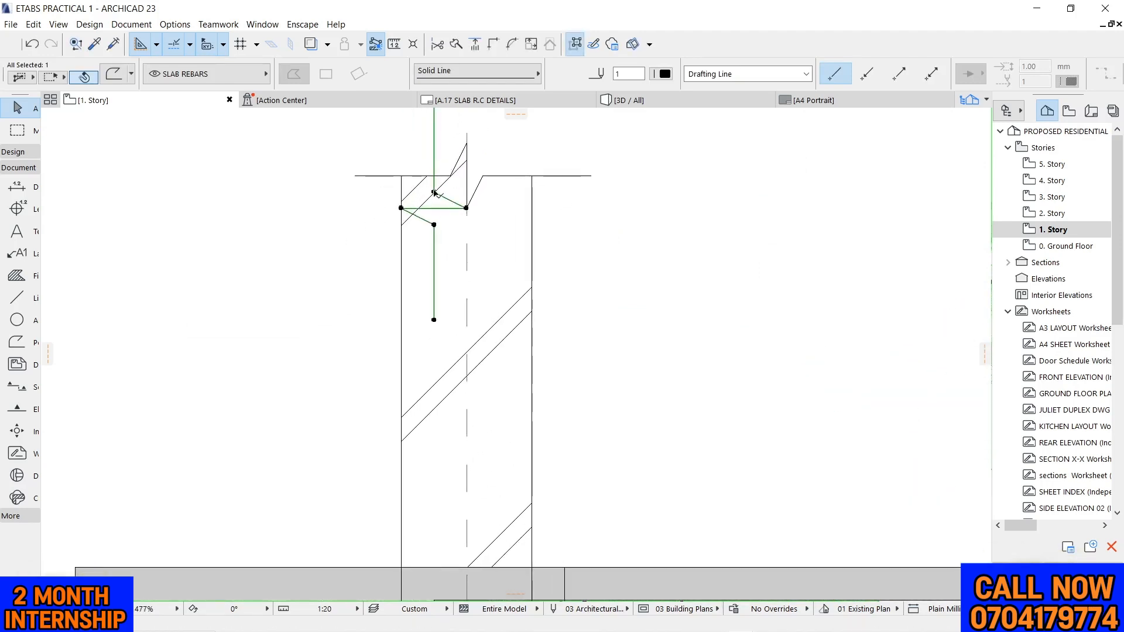
left_click(466, 208)
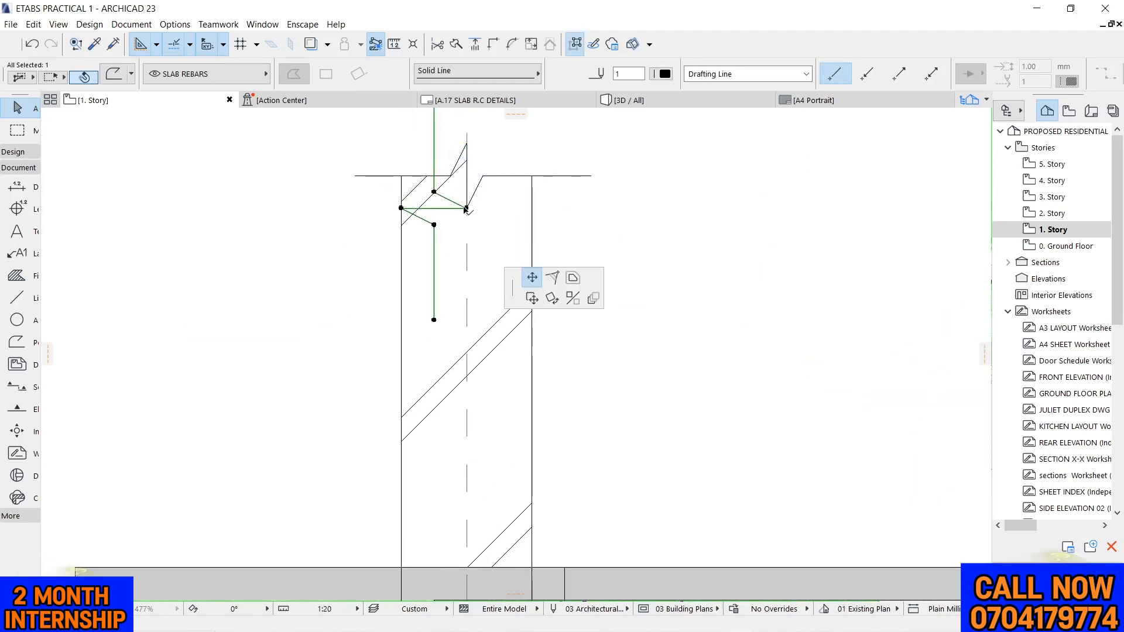
left_click(73, 140)
scroll(542, 152, "down", 7)
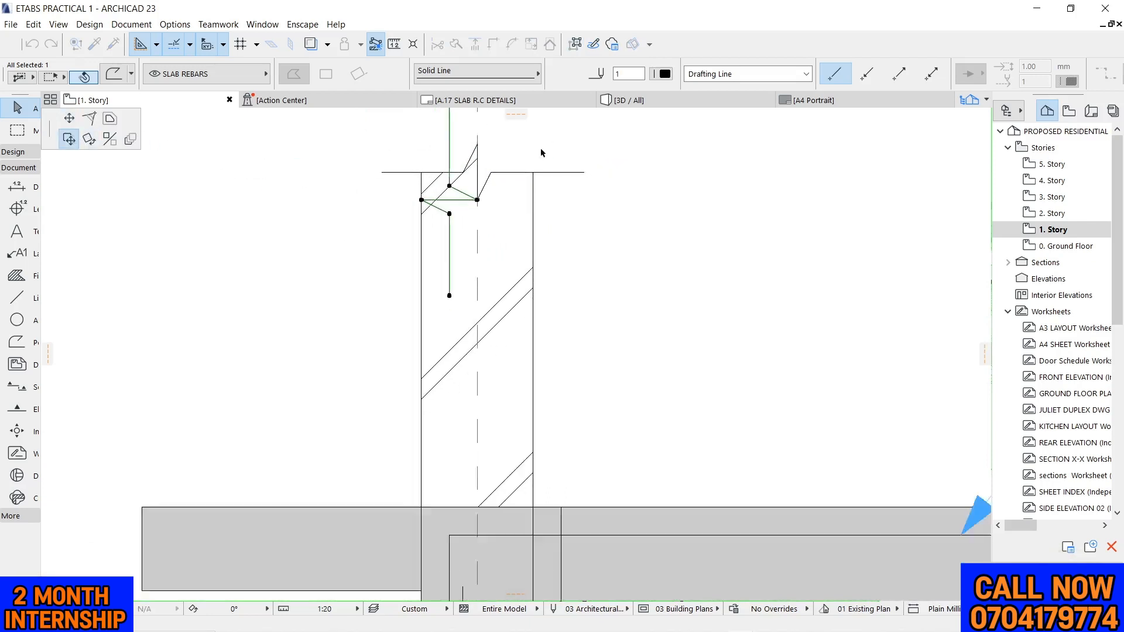
scroll(453, 347, "up", 5)
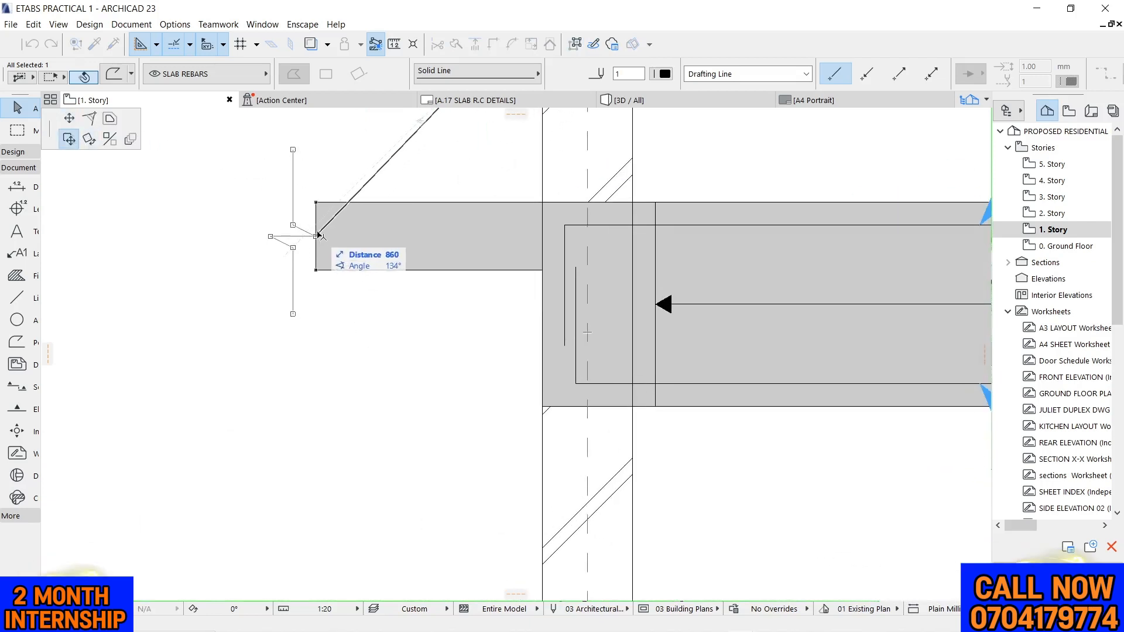
left_click(316, 237)
left_click(354, 311)
scroll(433, 263, "down", 5)
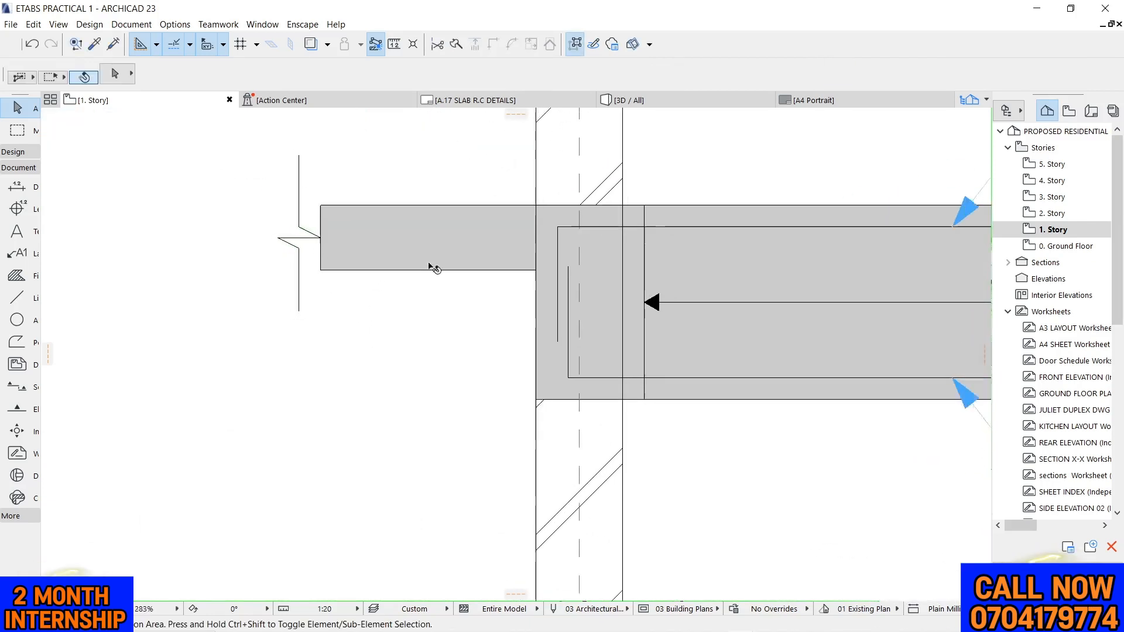
Offset the slab stub fill's outer end edge outward to meet the straight part of the vertical break line
scroll(416, 254, "up", 10)
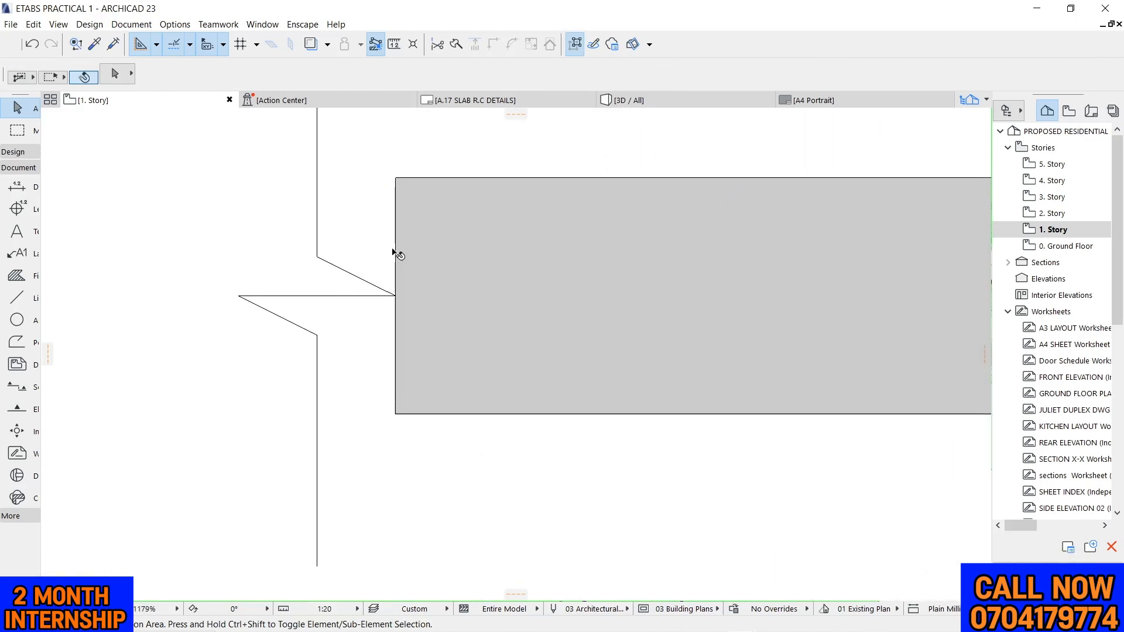
left_click(404, 240)
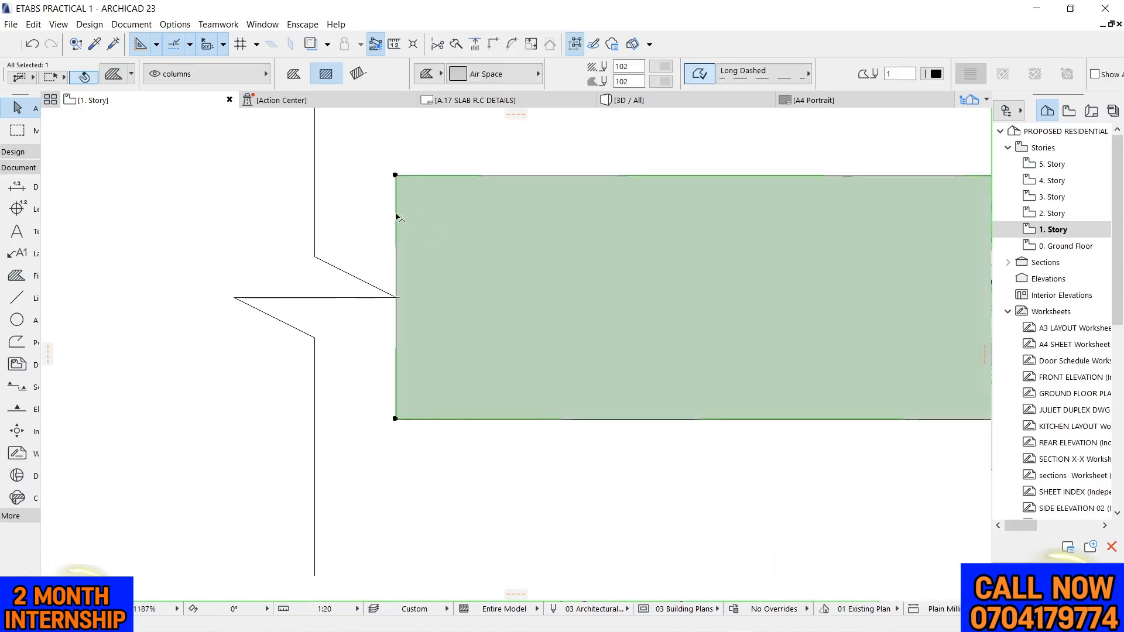
left_click(397, 214)
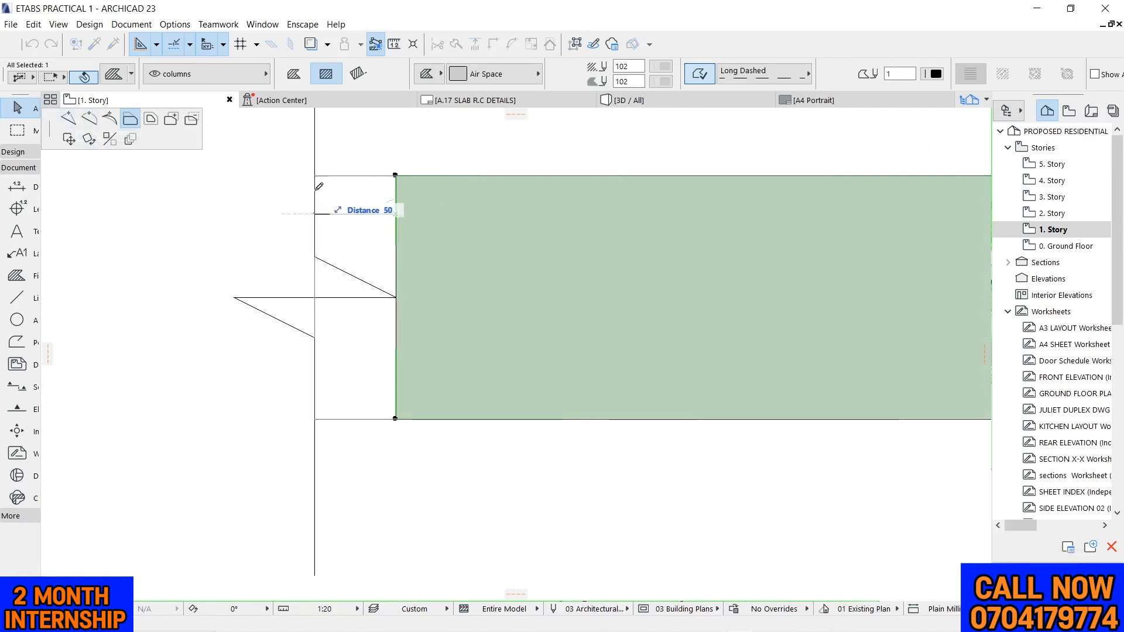
left_click(318, 254)
scroll(319, 246, "down", 3)
scroll(311, 207, "up", 5)
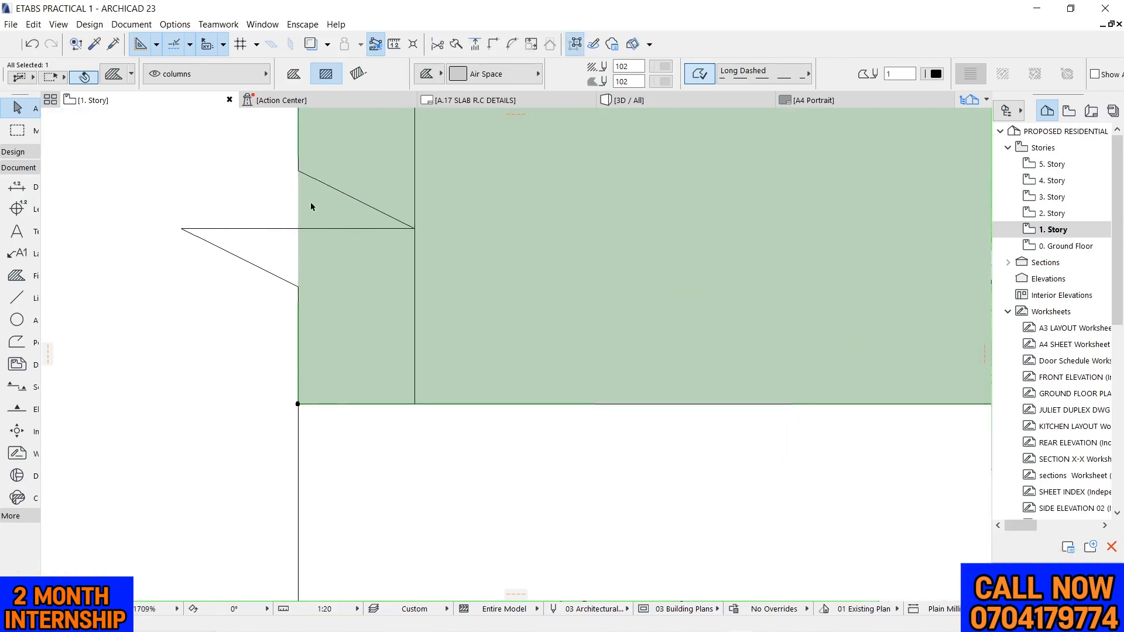
Shape the fill's outer end at the slab stub to follow the break line's zigzag by adding nodes at its points
left_click(300, 191)
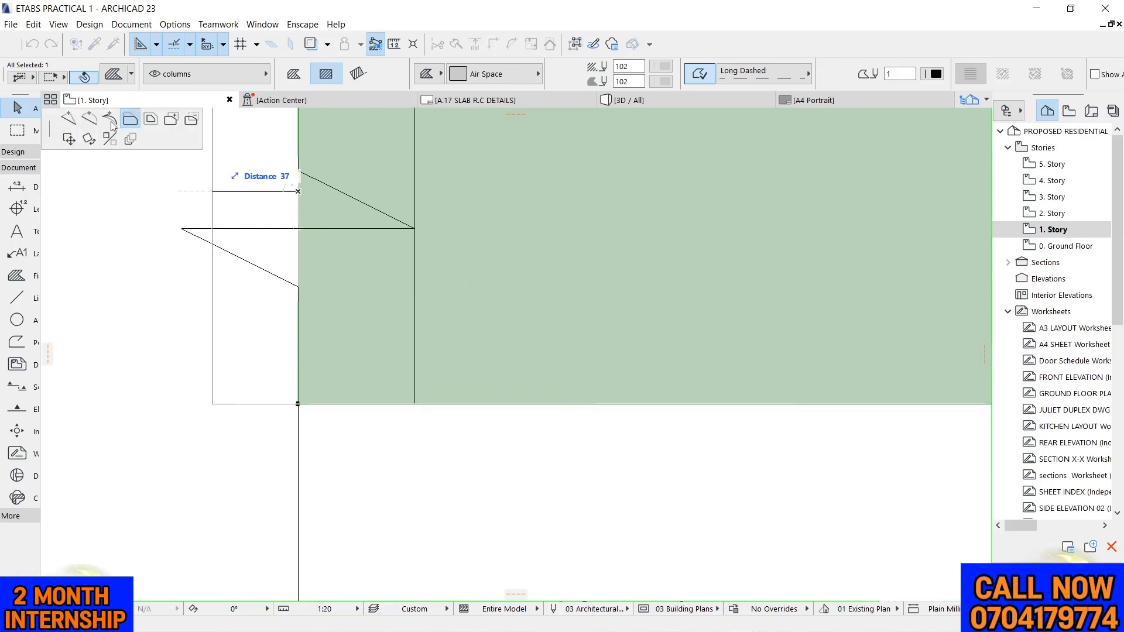
left_click(70, 119)
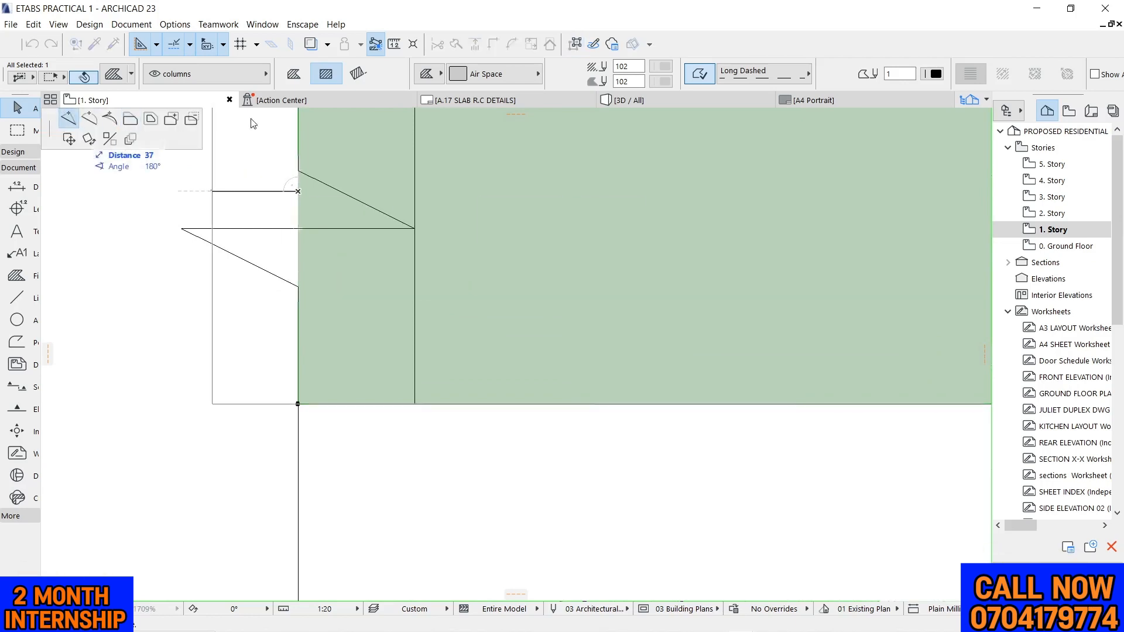
left_click(299, 171)
scroll(279, 204, "up", 2)
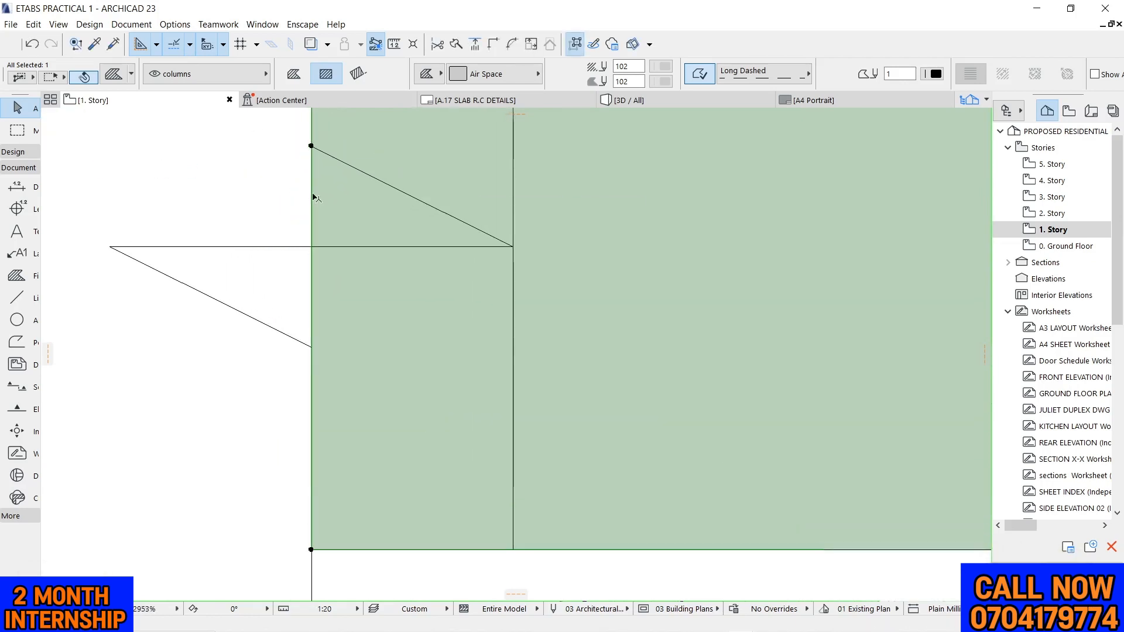
left_click(311, 197)
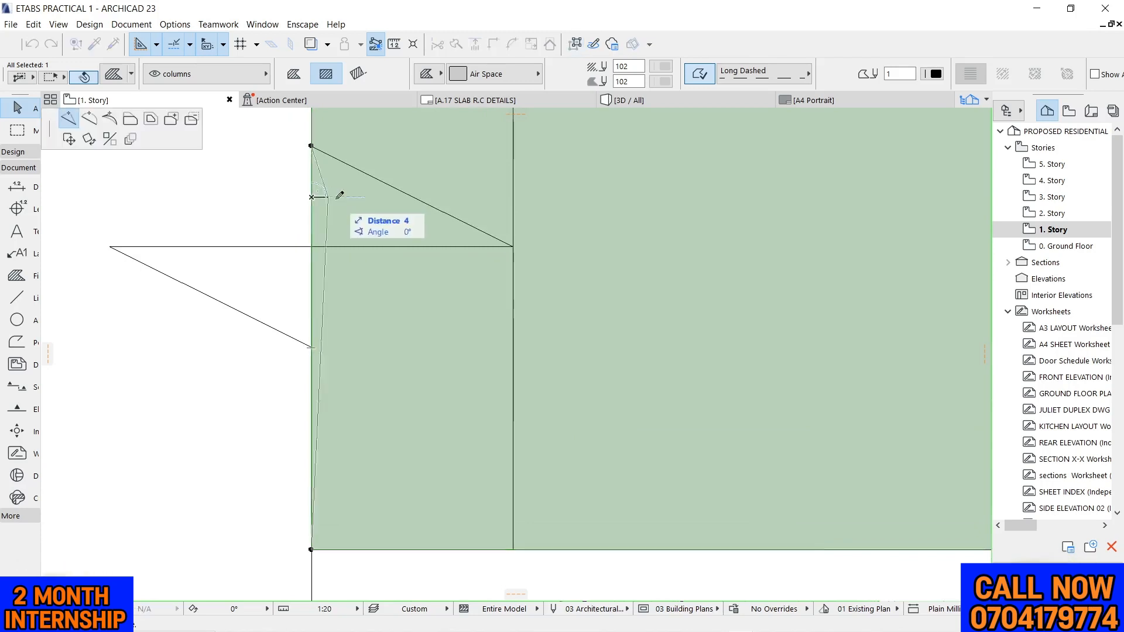
left_click(513, 246)
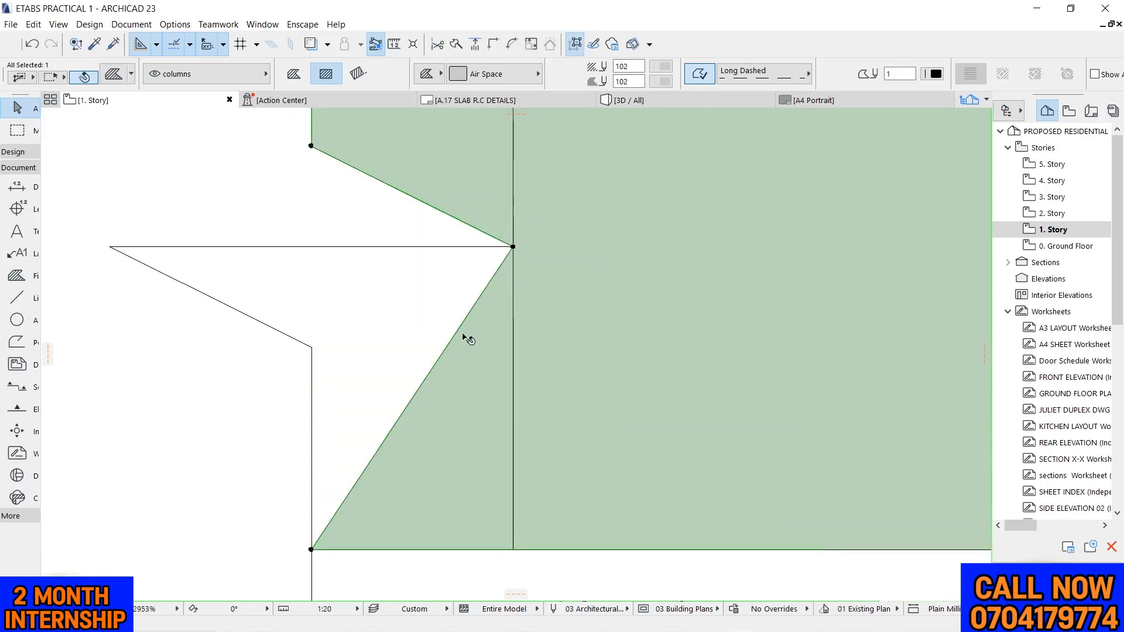
left_click(456, 333)
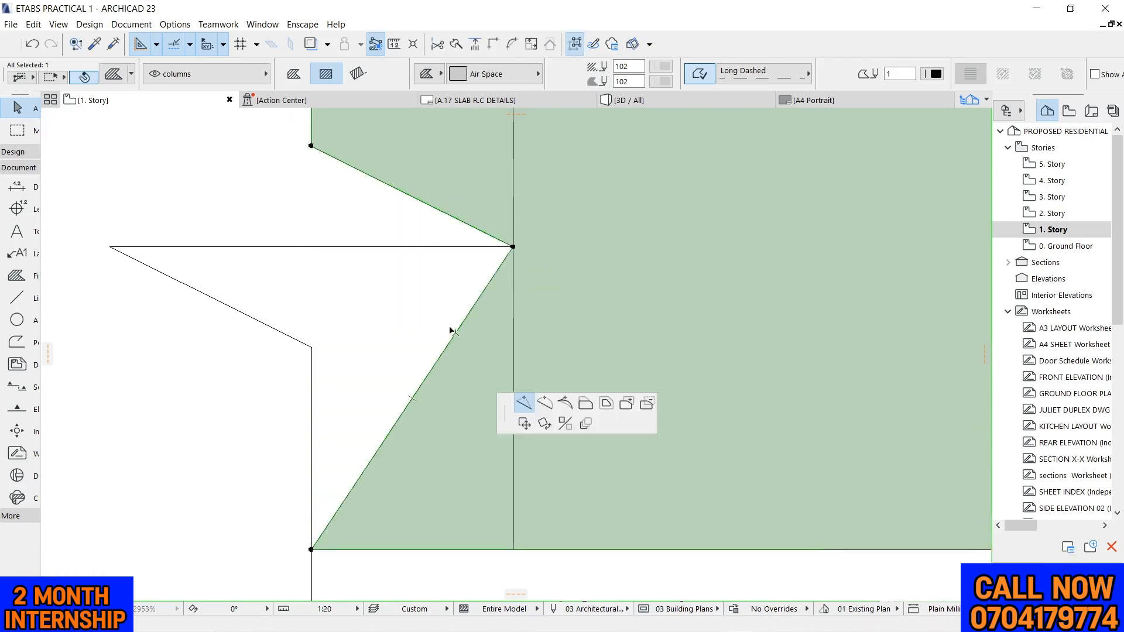
left_click(110, 246)
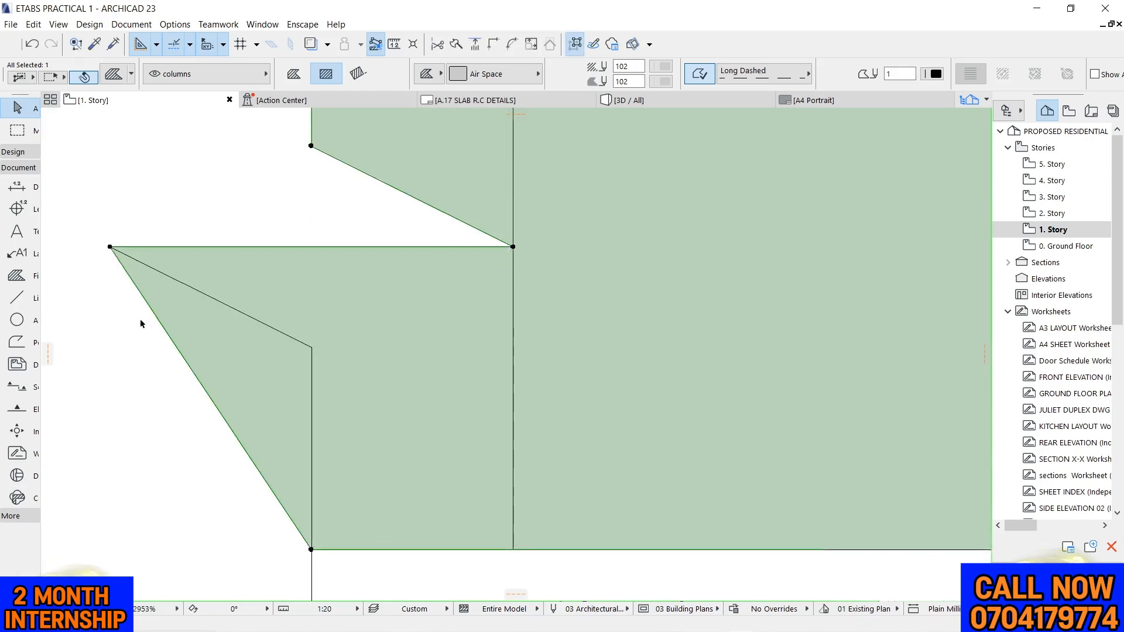
left_click(173, 350)
left_click(311, 346)
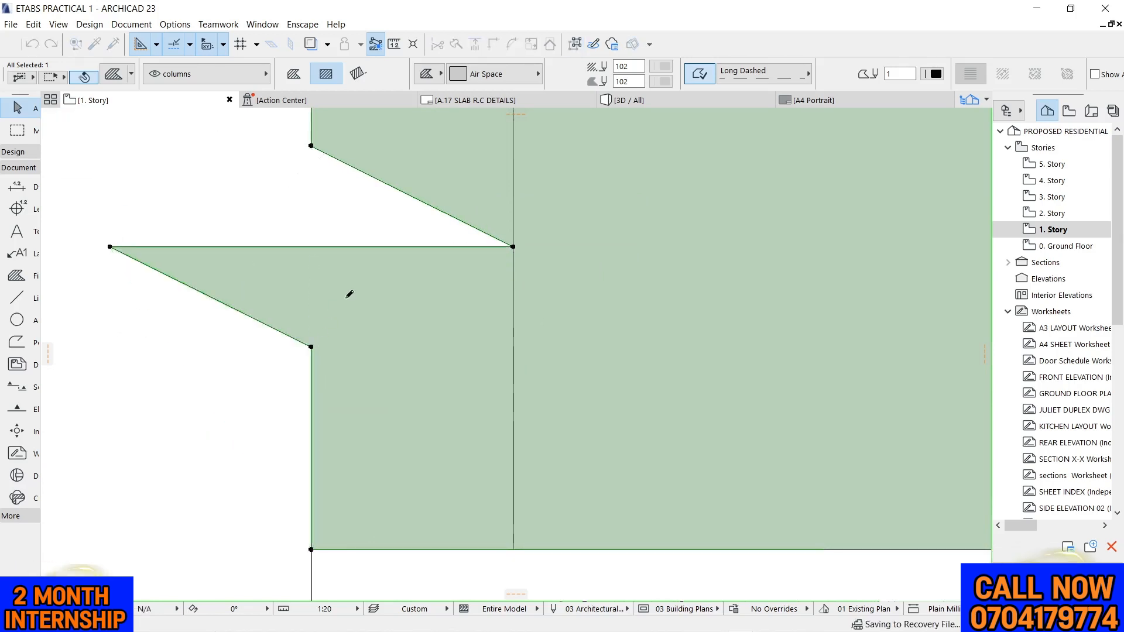
Delete the slab stub's polyline outline, leaving the fill and the break line
scroll(374, 281, "down", 8)
key("Escape")
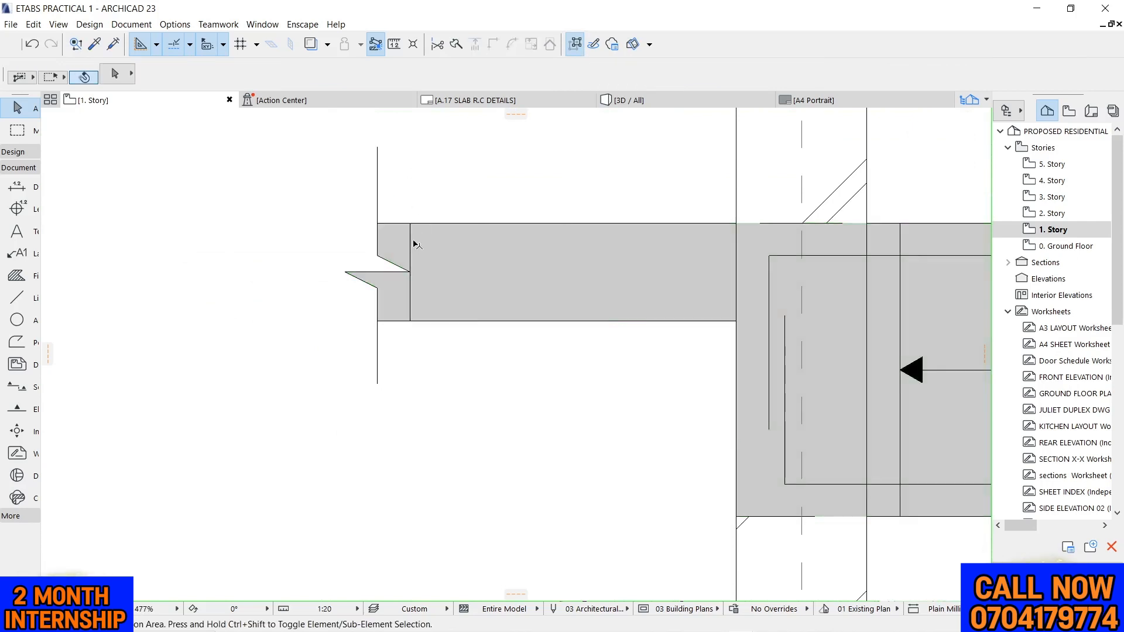
left_click(414, 241)
key("Delete")
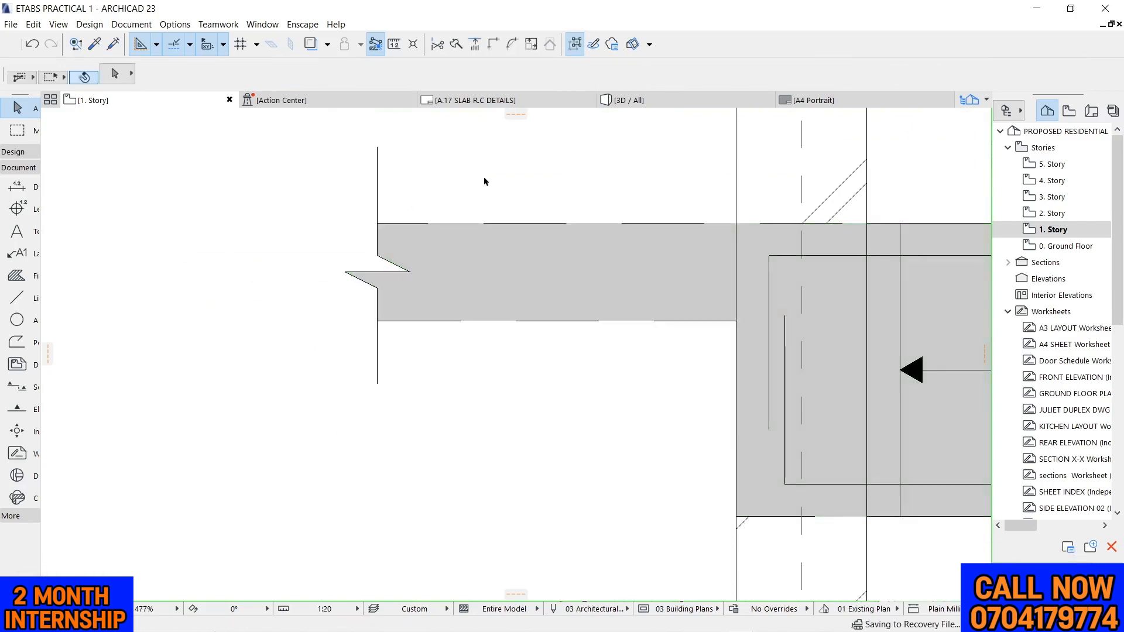
Set the contour line type of the beam, column and slab stub fill to a solid line
scroll(482, 194, "down", 2)
scroll(496, 229, "up", 2)
left_click(502, 258)
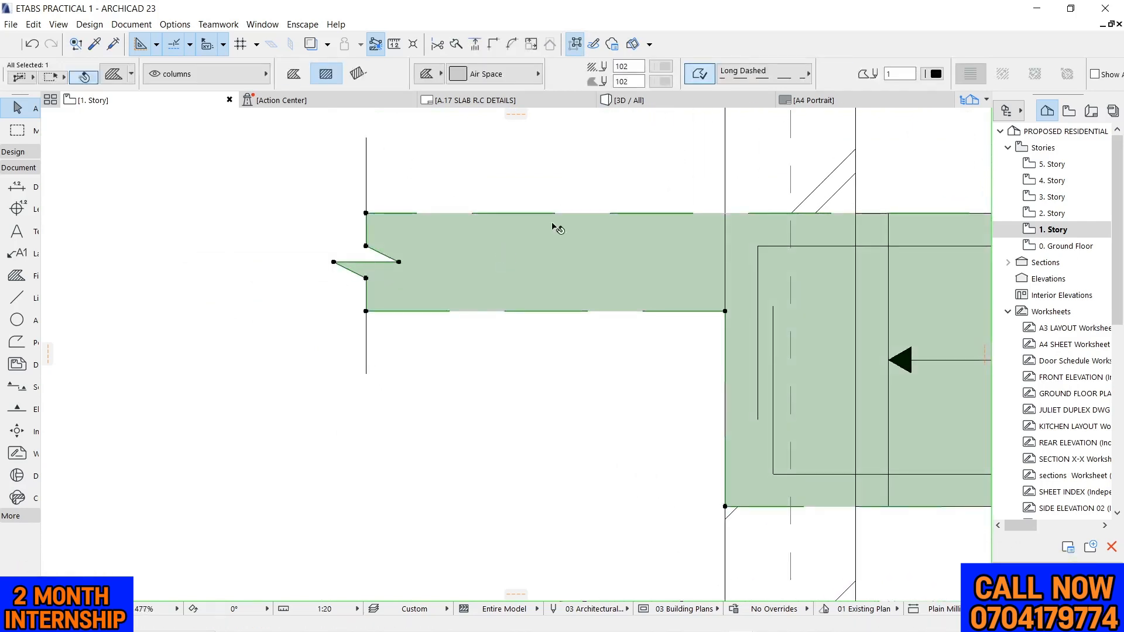
left_click(761, 73)
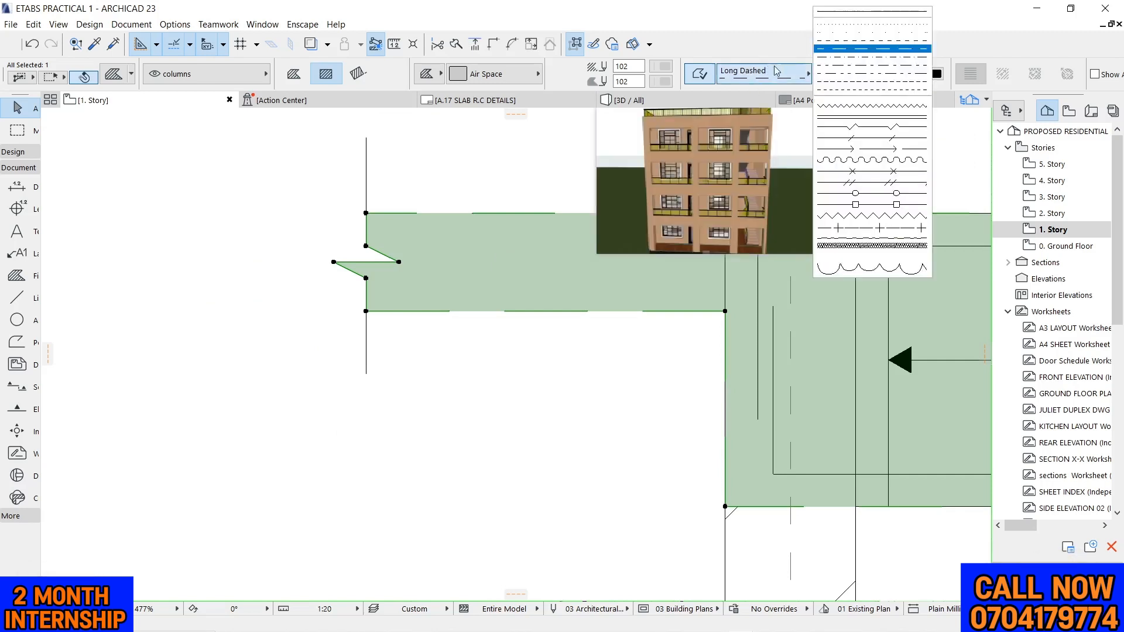
left_click(832, 16)
left_click(402, 406)
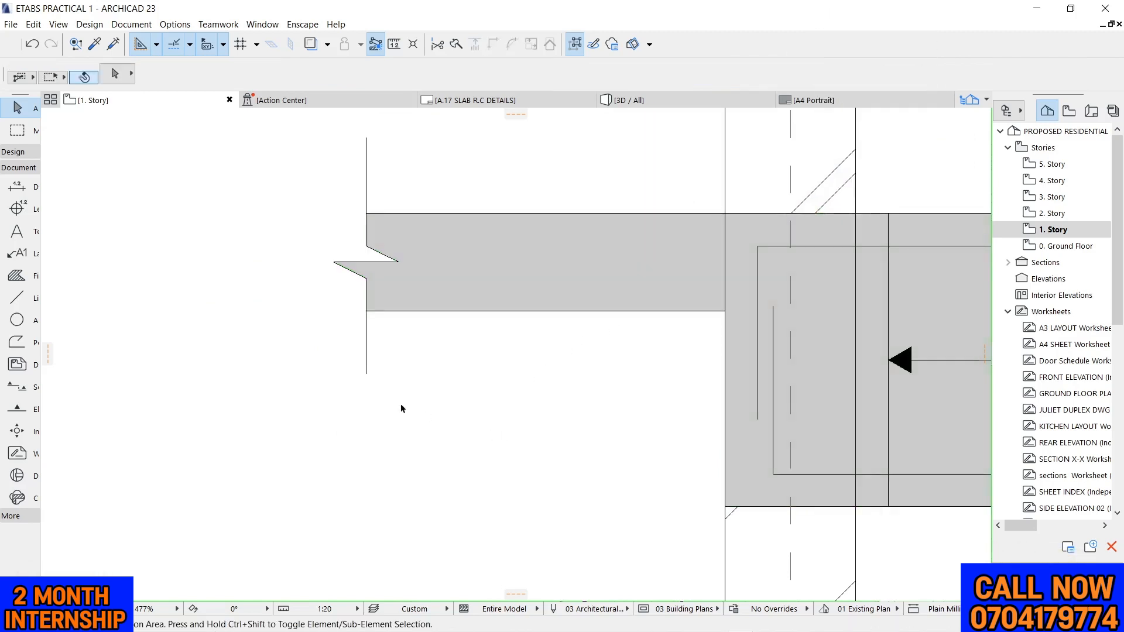
Examine the slab stub's junction with the grid 4 column and the beam elevation between grids 4 and 7
scroll(295, 328, "down", 10)
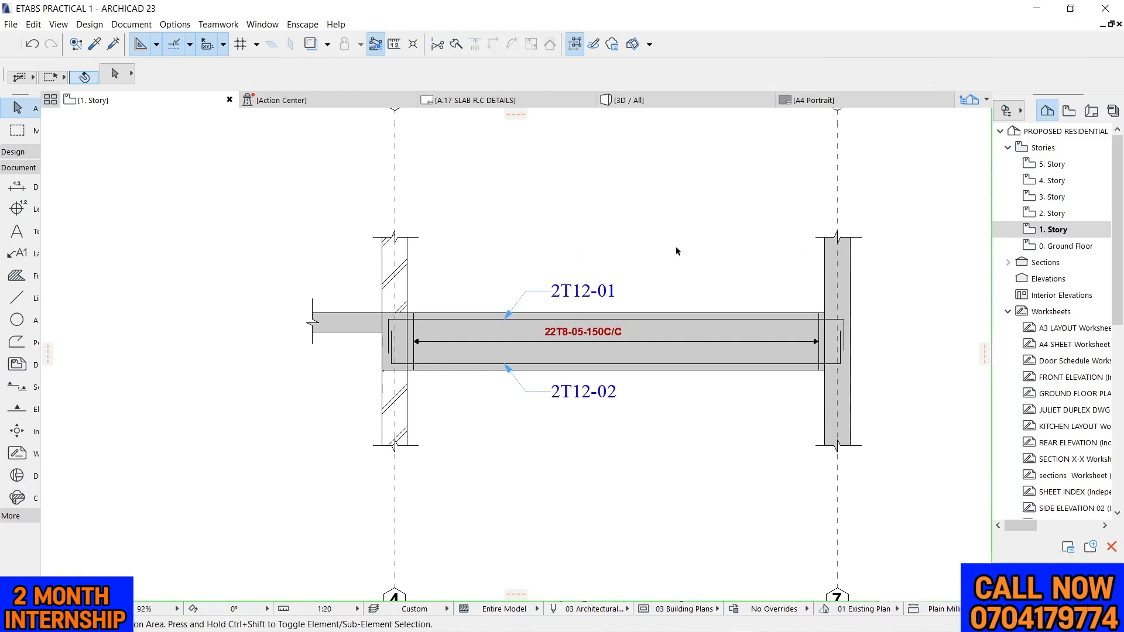
scroll(386, 335, "up", 10)
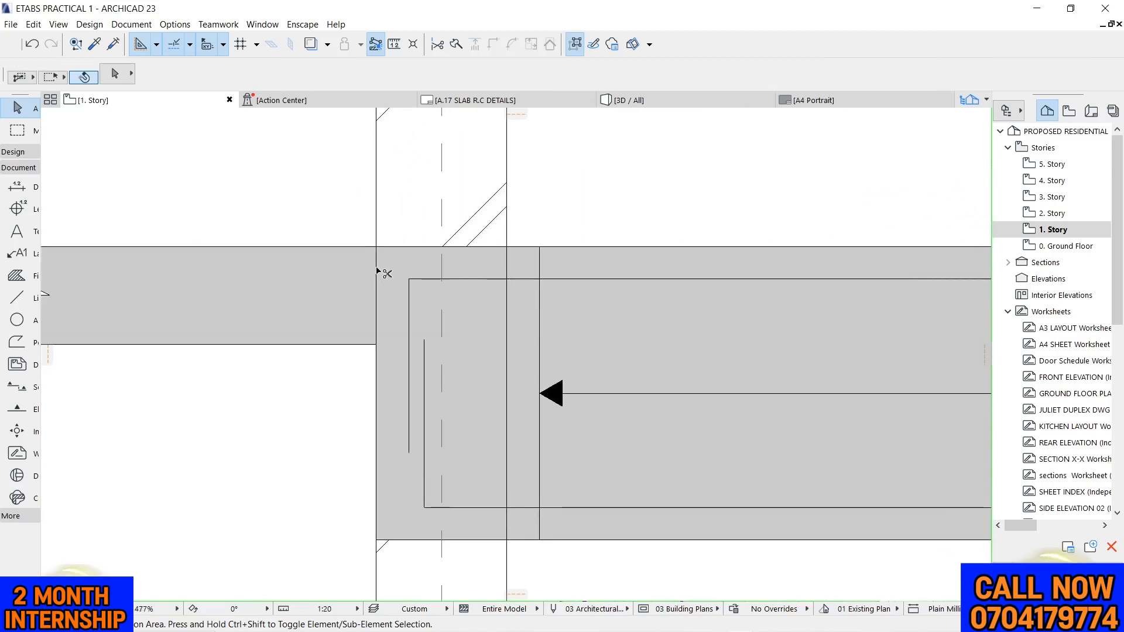
scroll(380, 272, "down", 4)
scroll(570, 272, "up", 3)
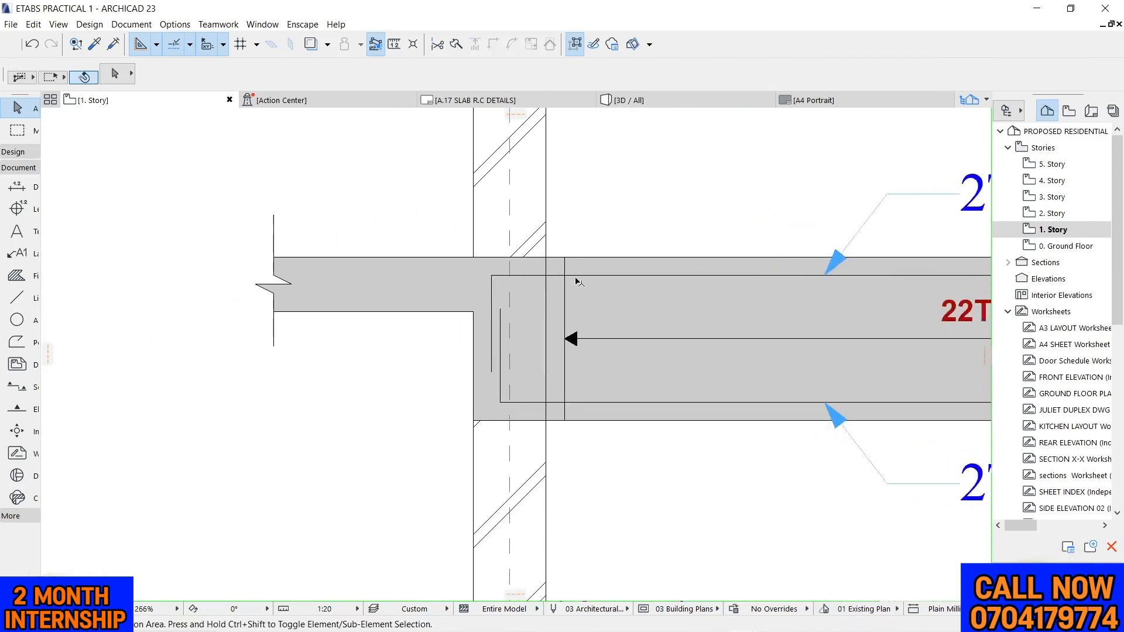
scroll(455, 281, "down", 8)
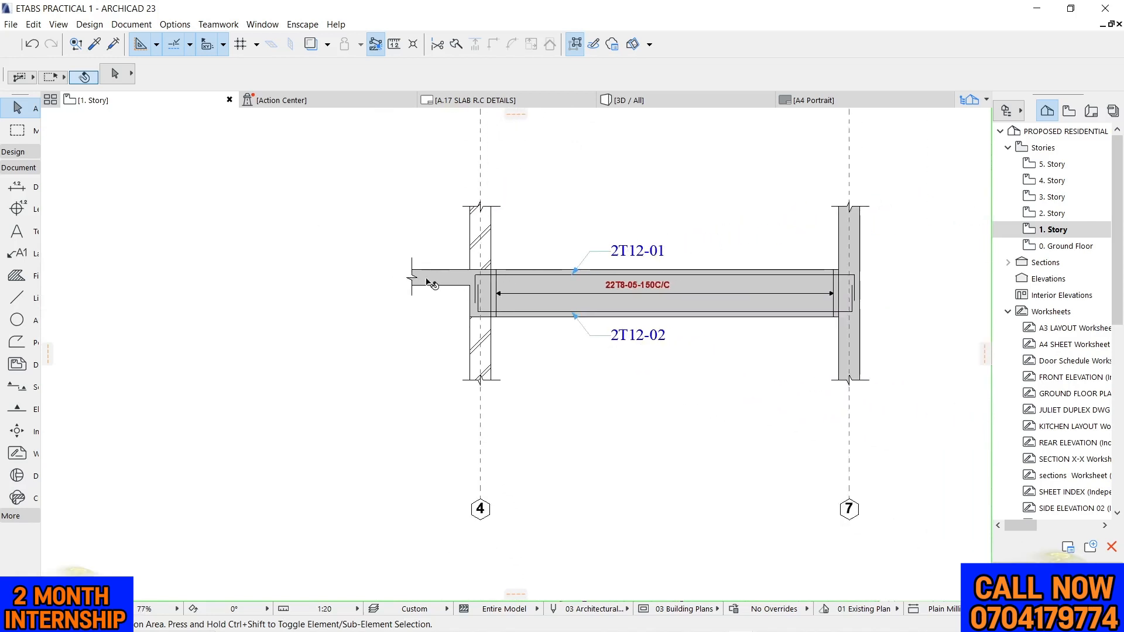
scroll(432, 284, "down", 3)
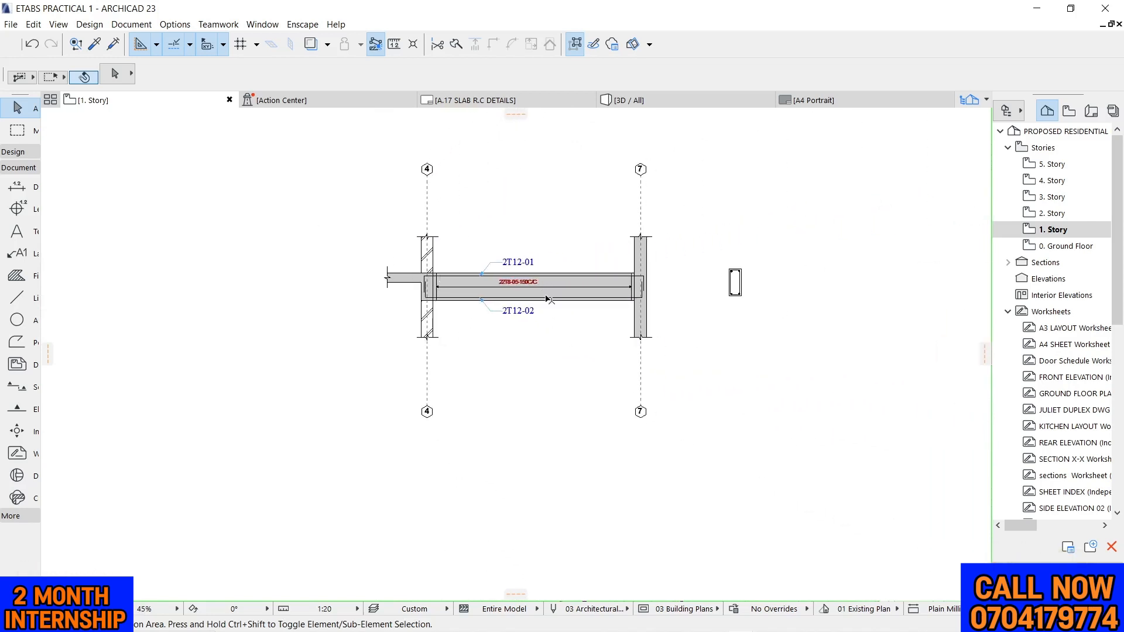
scroll(491, 276, "up", 1)
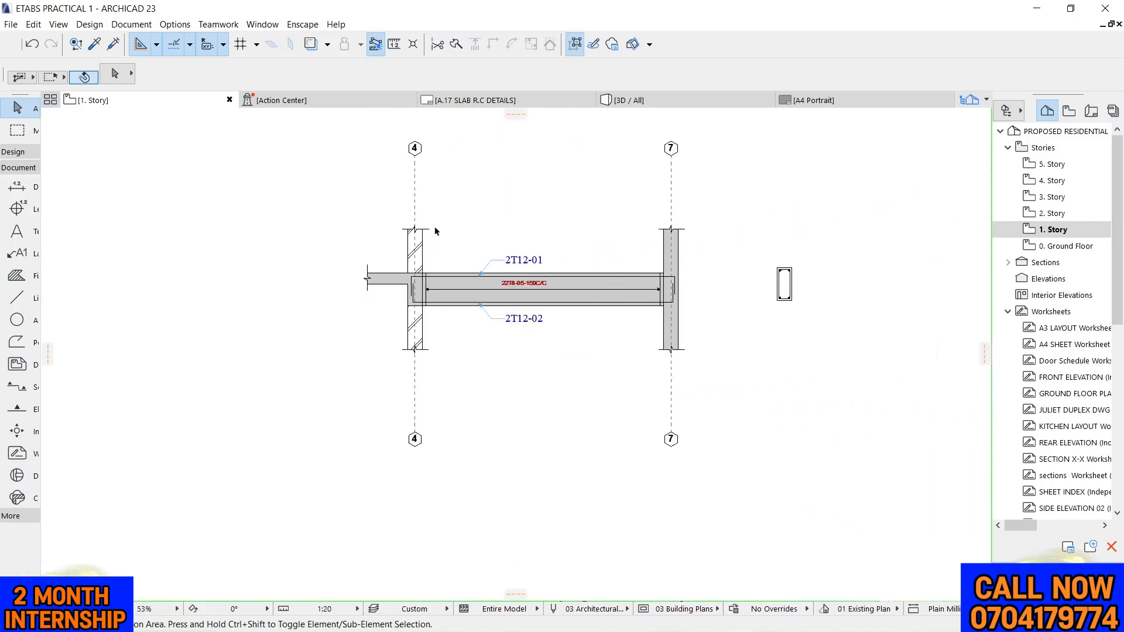
scroll(452, 226, "down", 2)
scroll(463, 216, "up", 6)
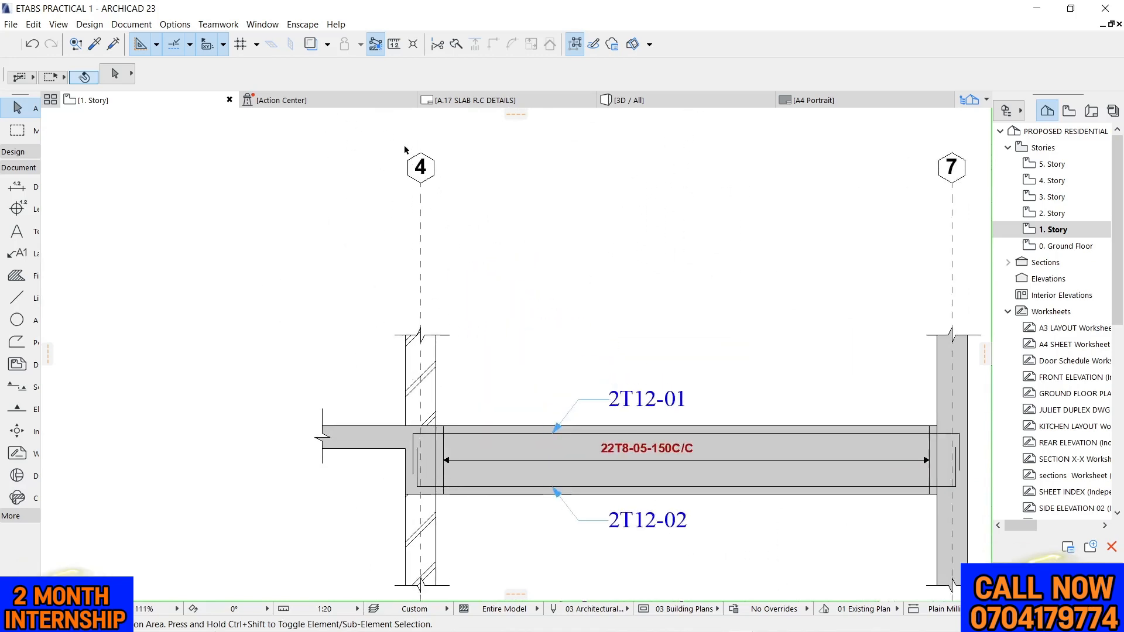
Shorten the upper end of grid line 4 by moving its marker down closer to the column's upper break line
left_click(420, 186)
left_click(421, 183)
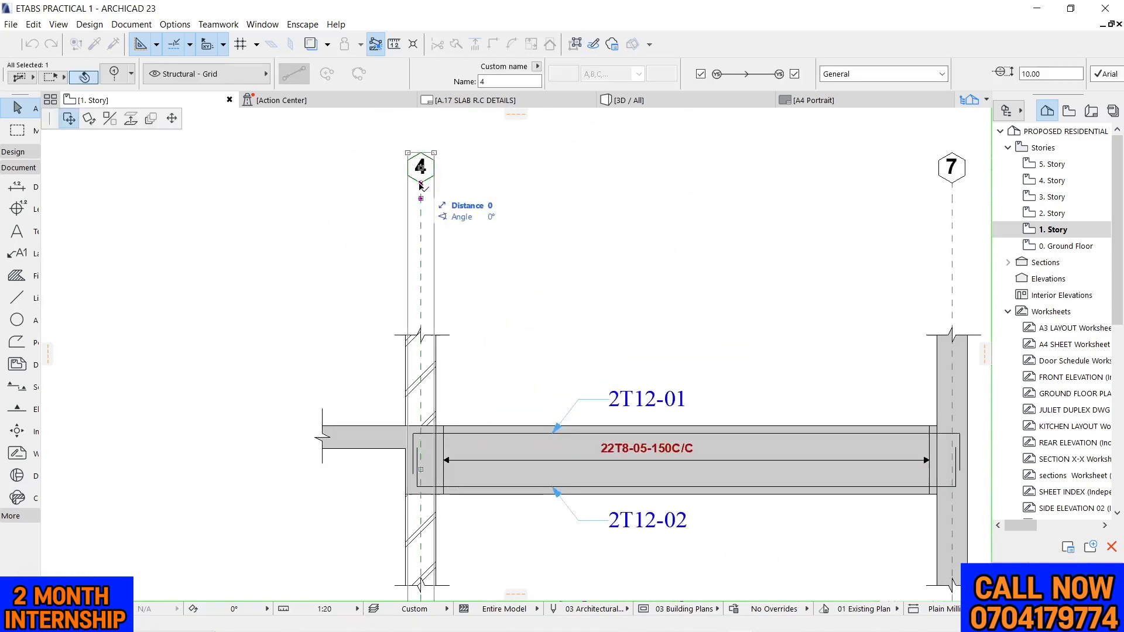
left_click(172, 118)
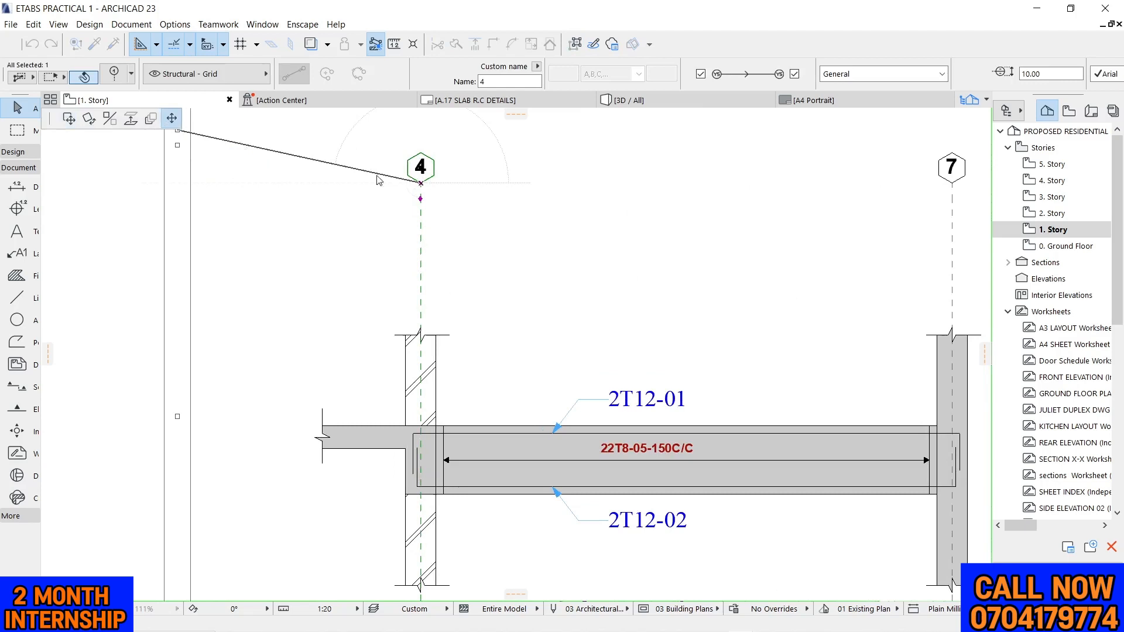
left_click(421, 249)
scroll(760, 188, "down", 2)
scroll(764, 177, "up", 3)
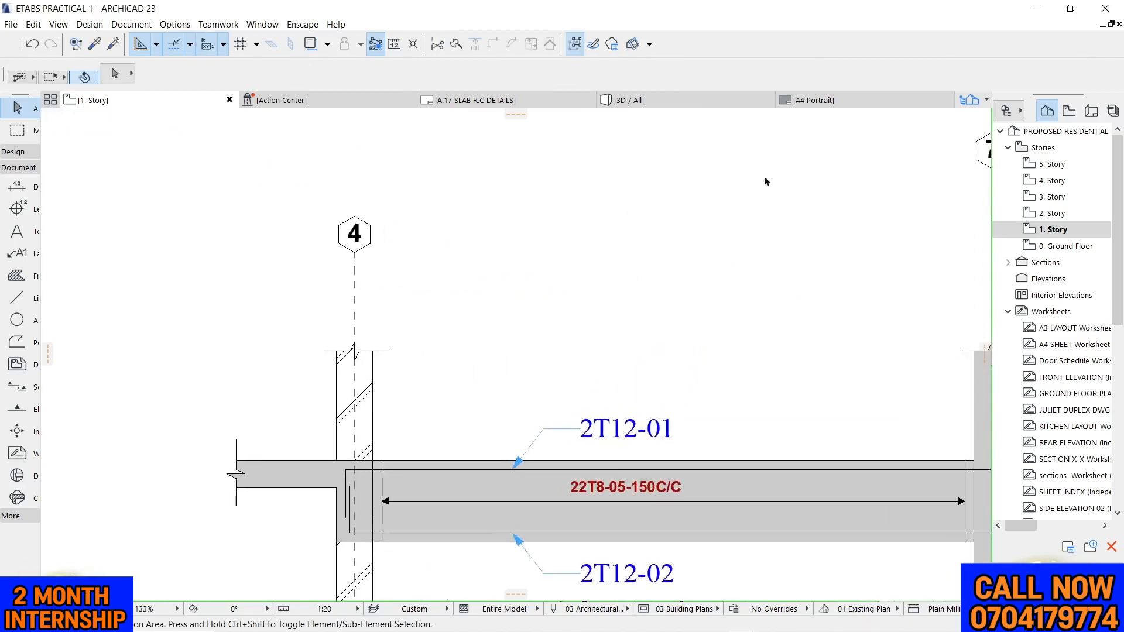
Lower the upper marker of grid line 7 to the same level as the upper marker of grid line 4
scroll(758, 200, "down", 3)
scroll(758, 200, "up", 1)
left_click(748, 216)
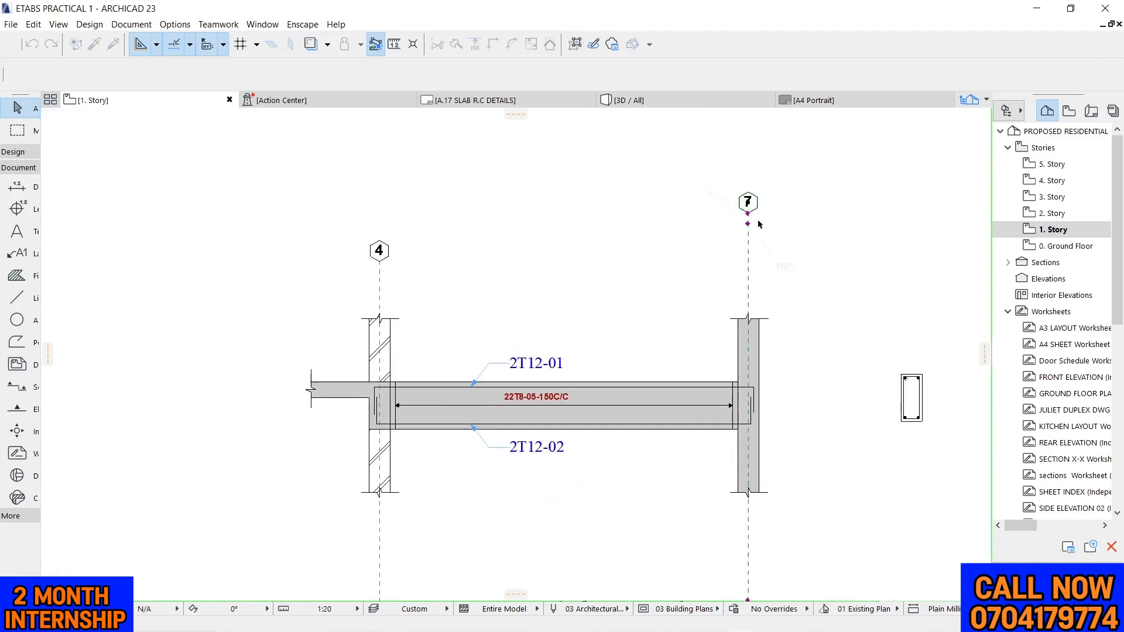
left_click(748, 216)
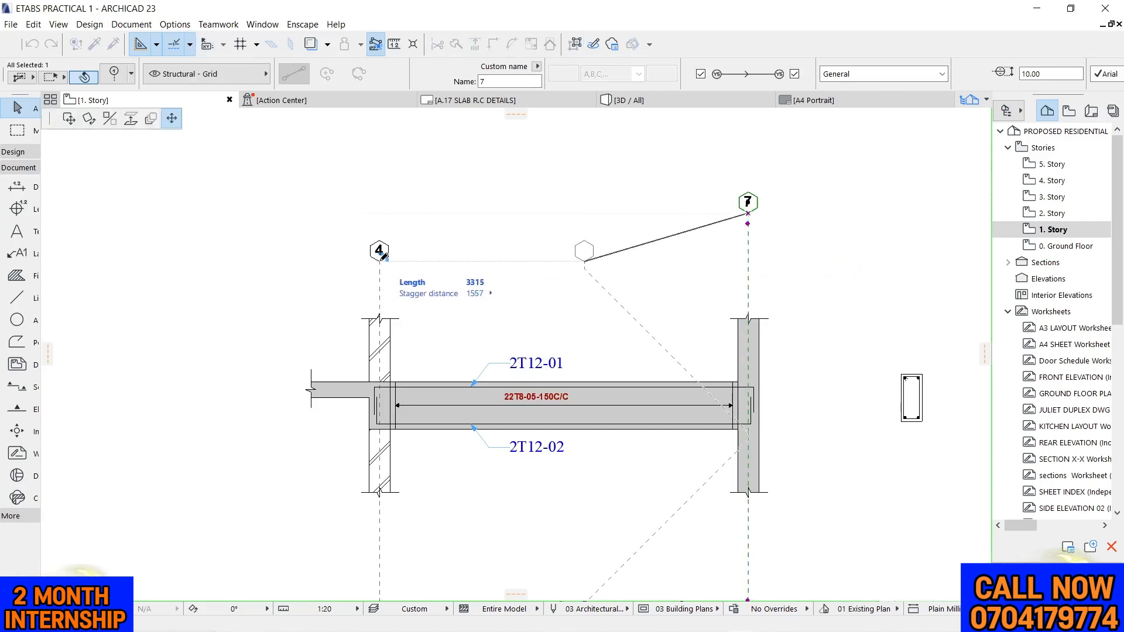
left_click(747, 251)
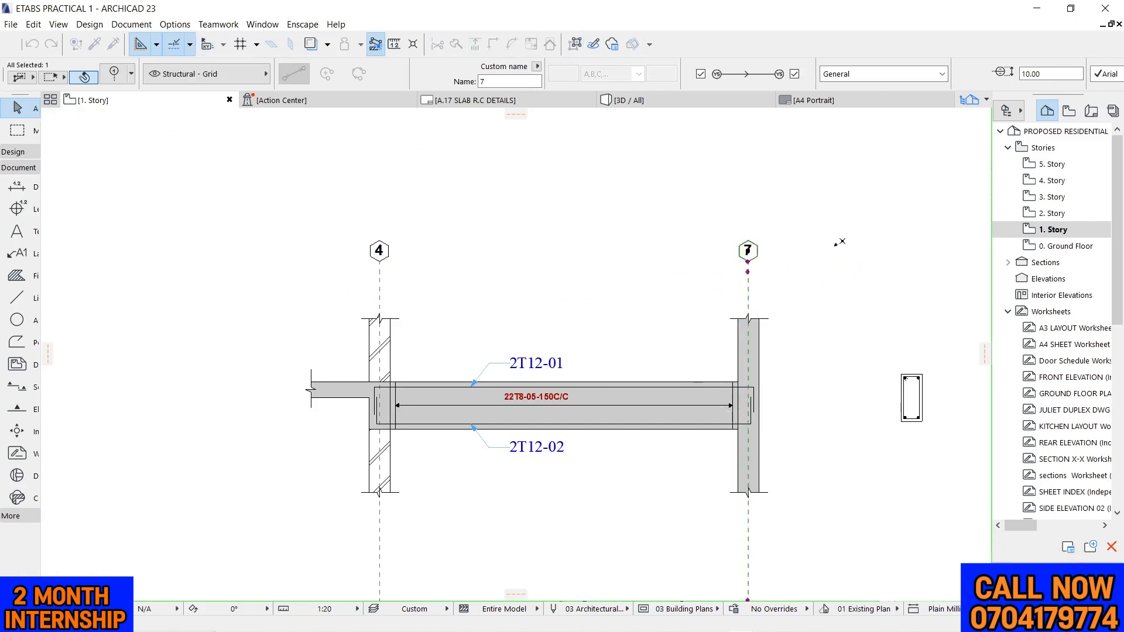
left_click(457, 182)
Dimension the spacing between grid lines 4 and 7, placing the dimension line just below the upper grid markers
scroll(410, 197, "down", 8)
scroll(394, 368, "up", 6)
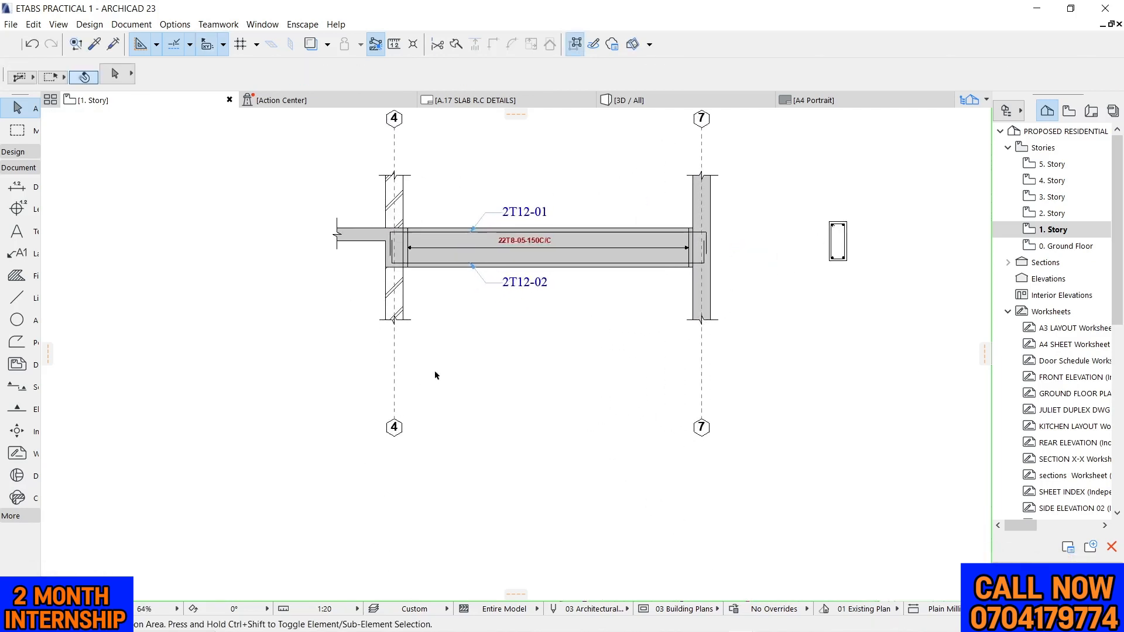
scroll(426, 308, "down", 2)
scroll(380, 151, "up", 1)
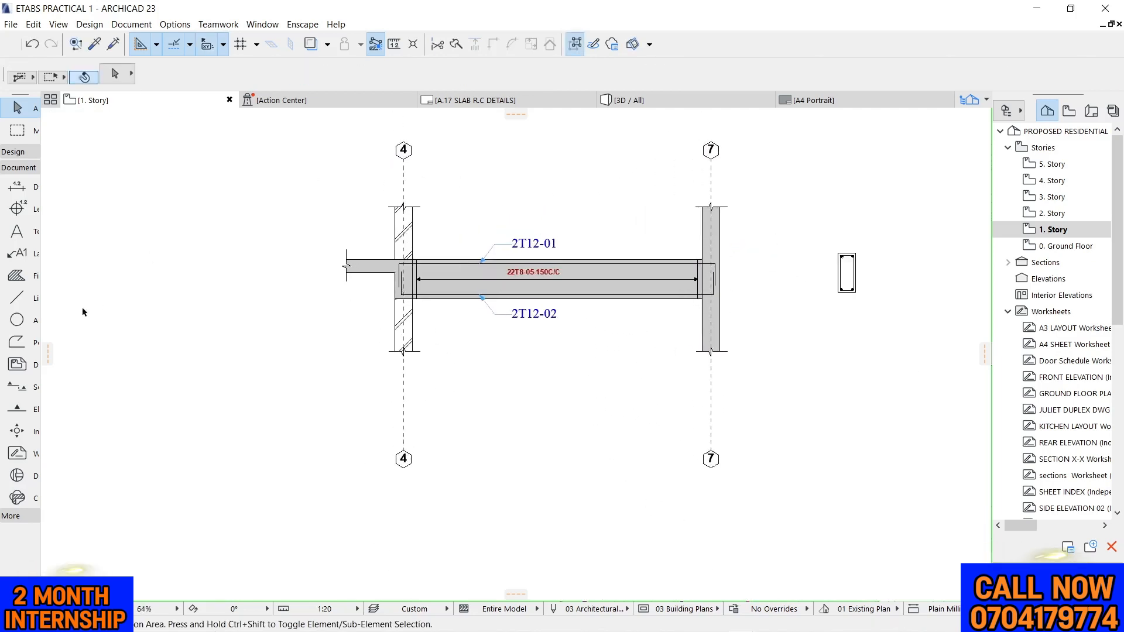
left_click(17, 187)
scroll(410, 149, "up", 5)
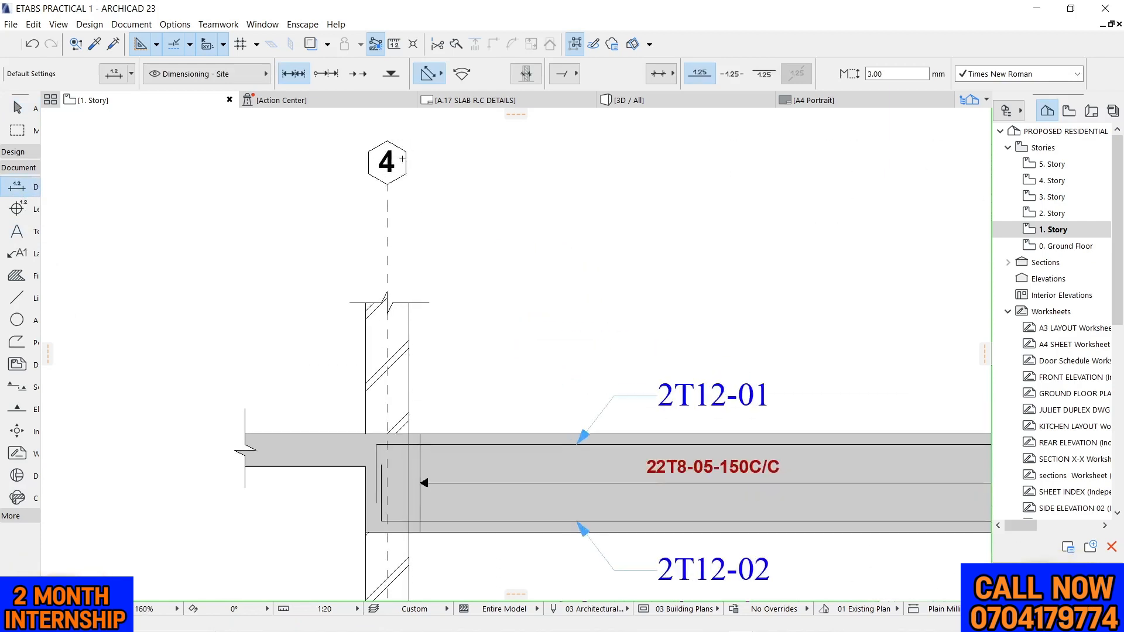
scroll(333, 239, "down", 3)
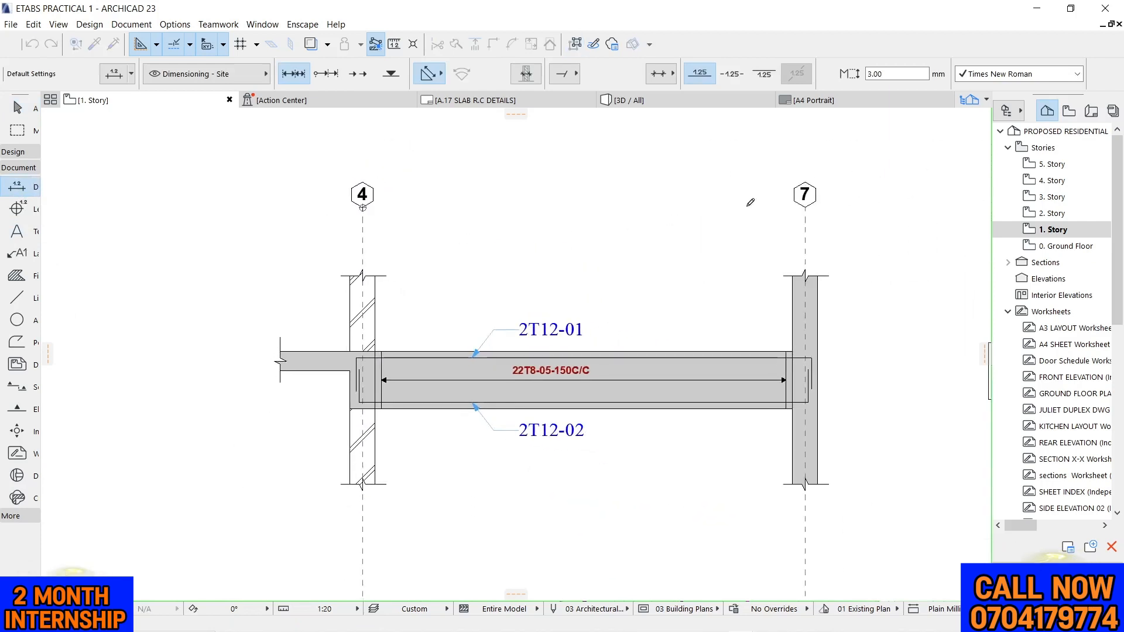
left_click(805, 207)
right_click(806, 206)
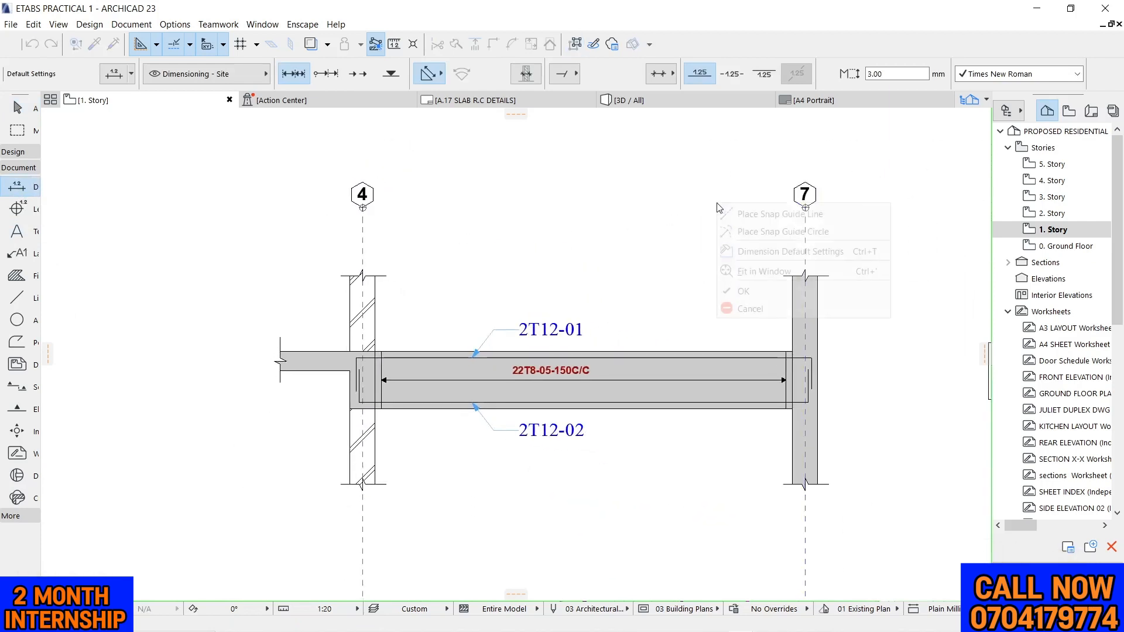
left_click(749, 291)
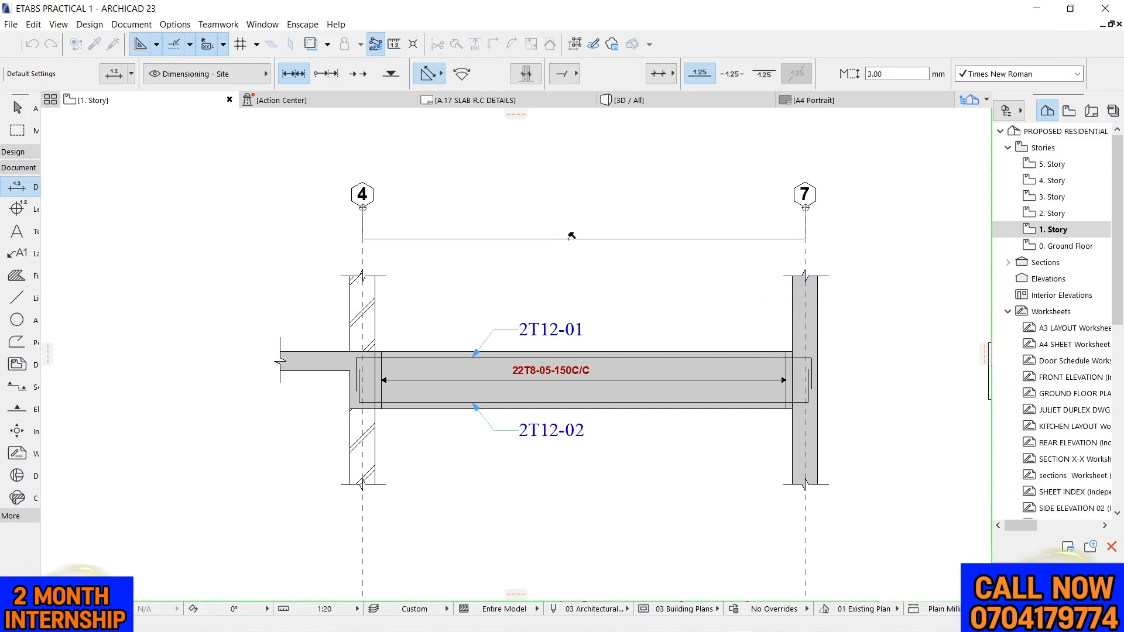
left_click(572, 239)
scroll(597, 180, "down", 2)
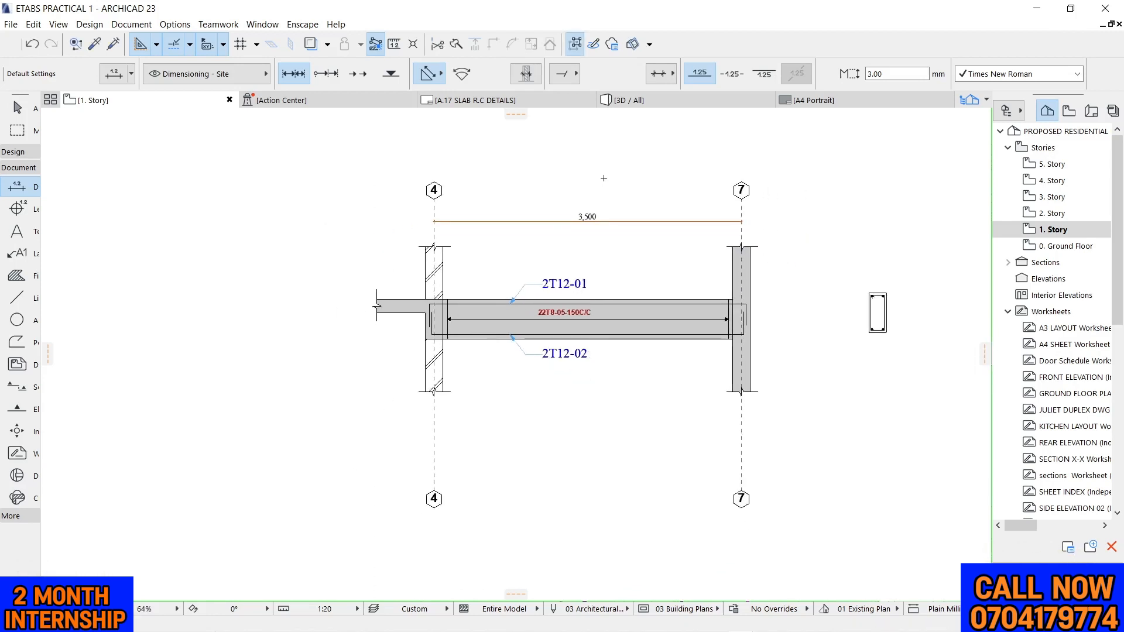
Add a chain dimension across both columns' widths and the clear span between them, placed between the columns' upper break lines and the beam
scroll(429, 267, "up", 6)
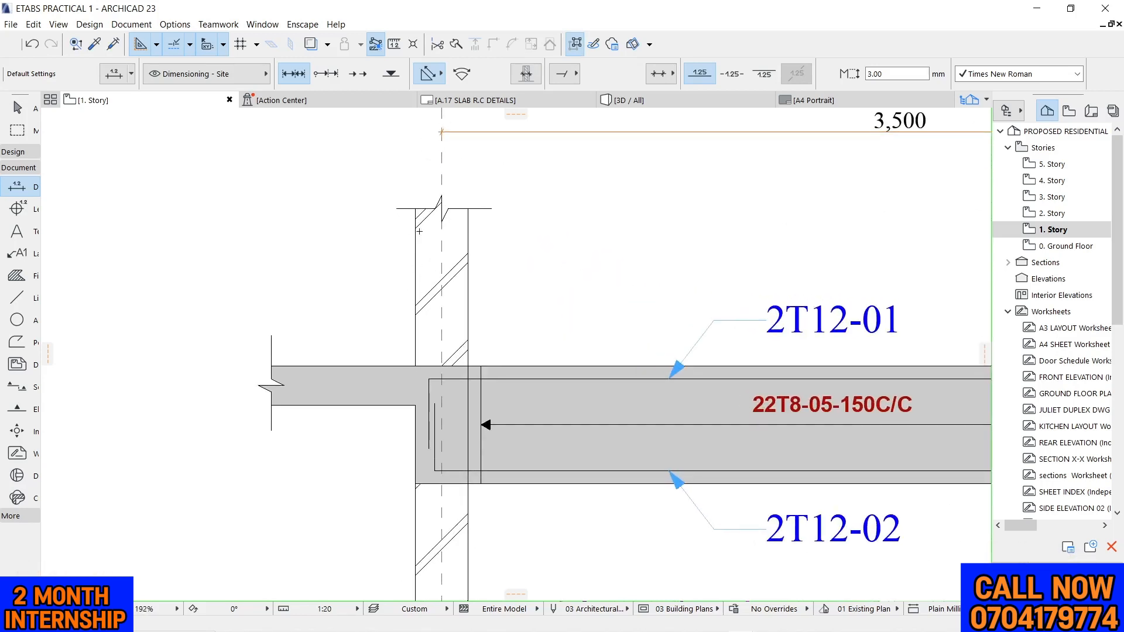
left_click(416, 208)
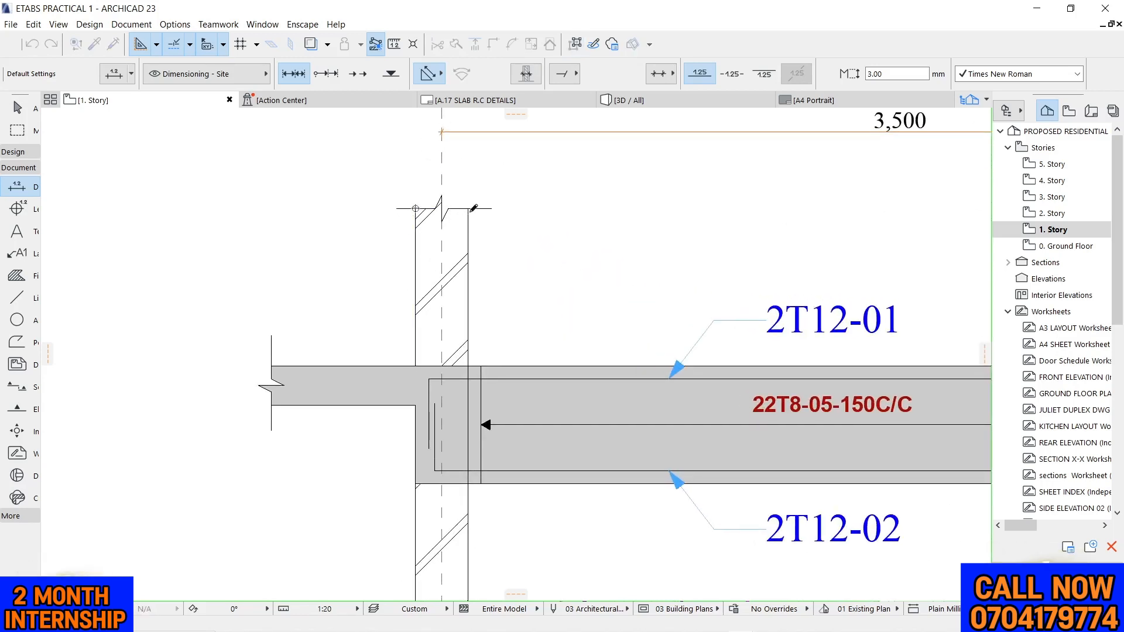
scroll(438, 211, "down", 5)
scroll(734, 260, "up", 4)
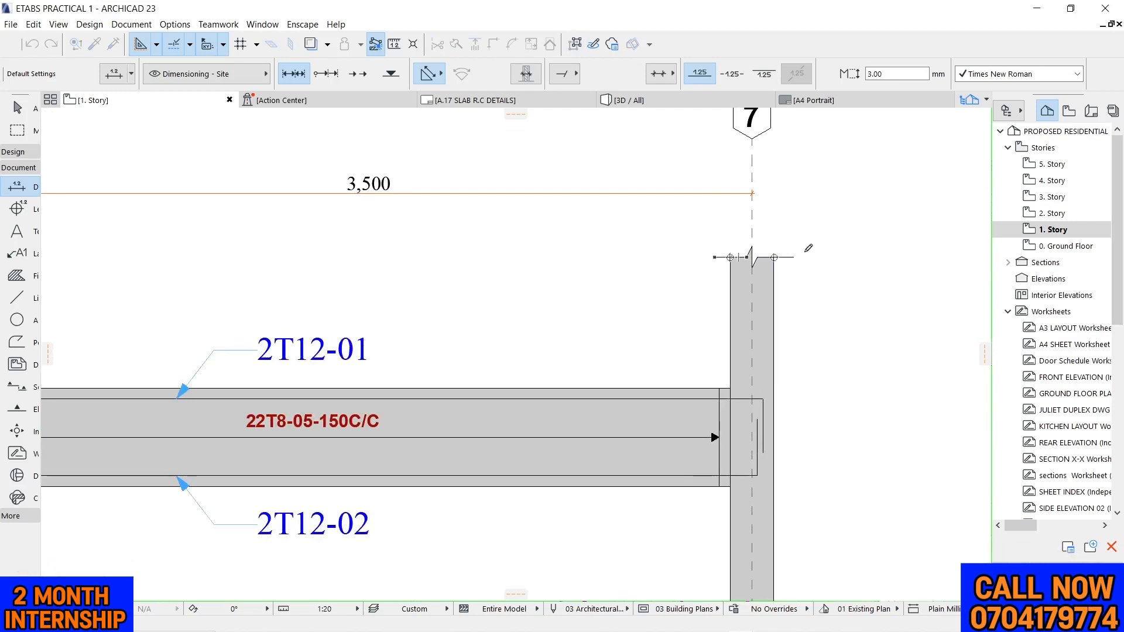
scroll(809, 249, "down", 4)
right_click(555, 240)
left_click(585, 327)
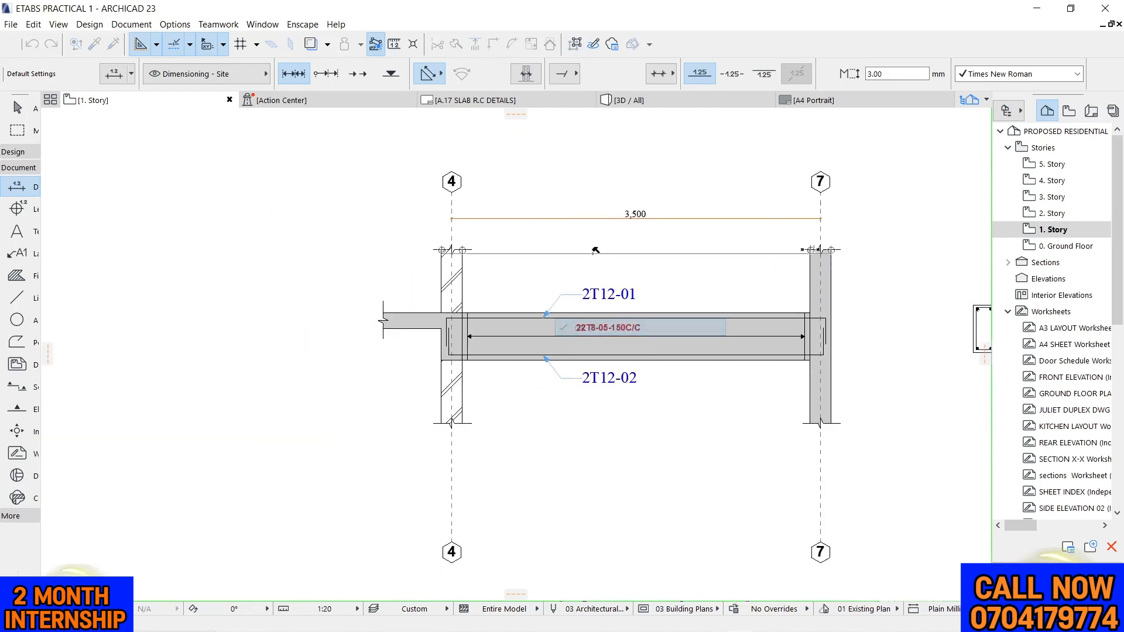
left_click(624, 265)
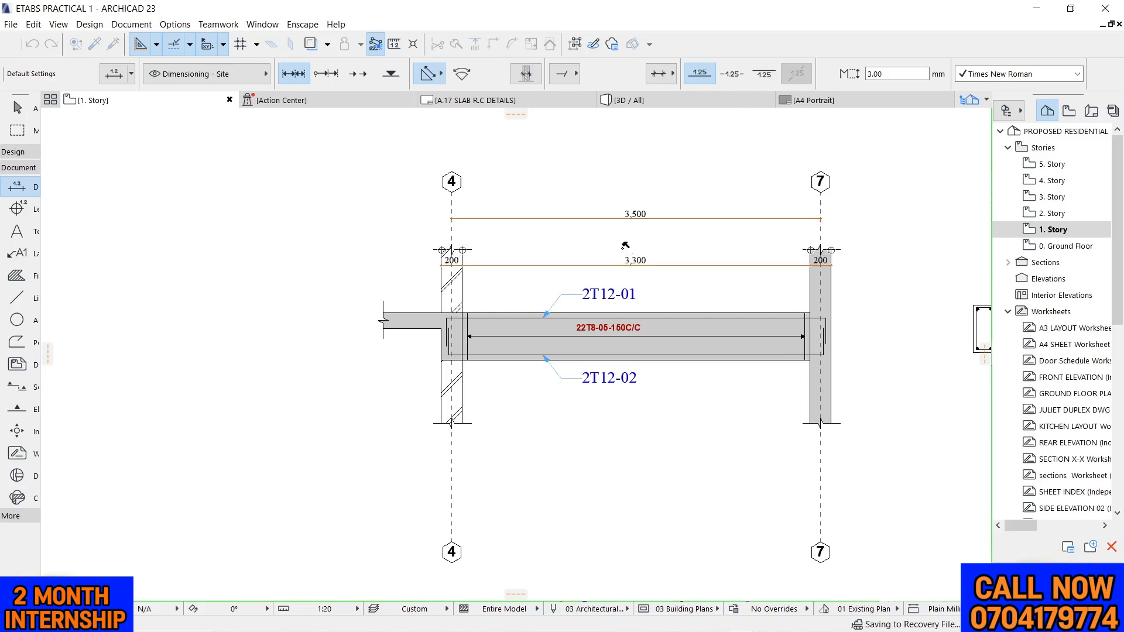
scroll(625, 244, "down", 2)
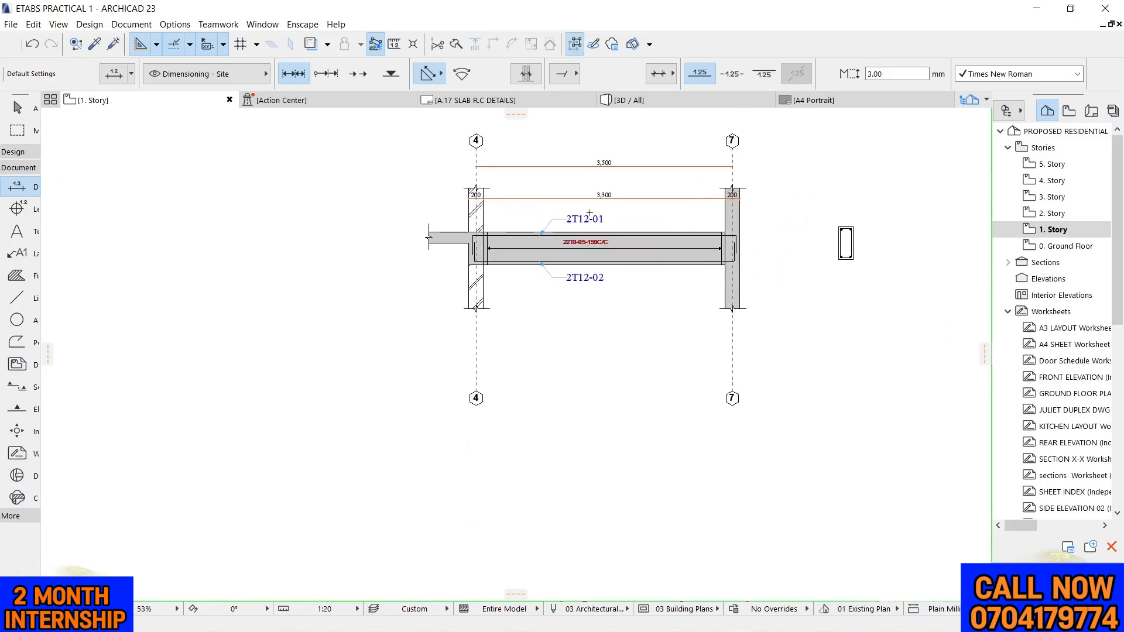
scroll(590, 215, "up", 4)
scroll(566, 215, "down", 3)
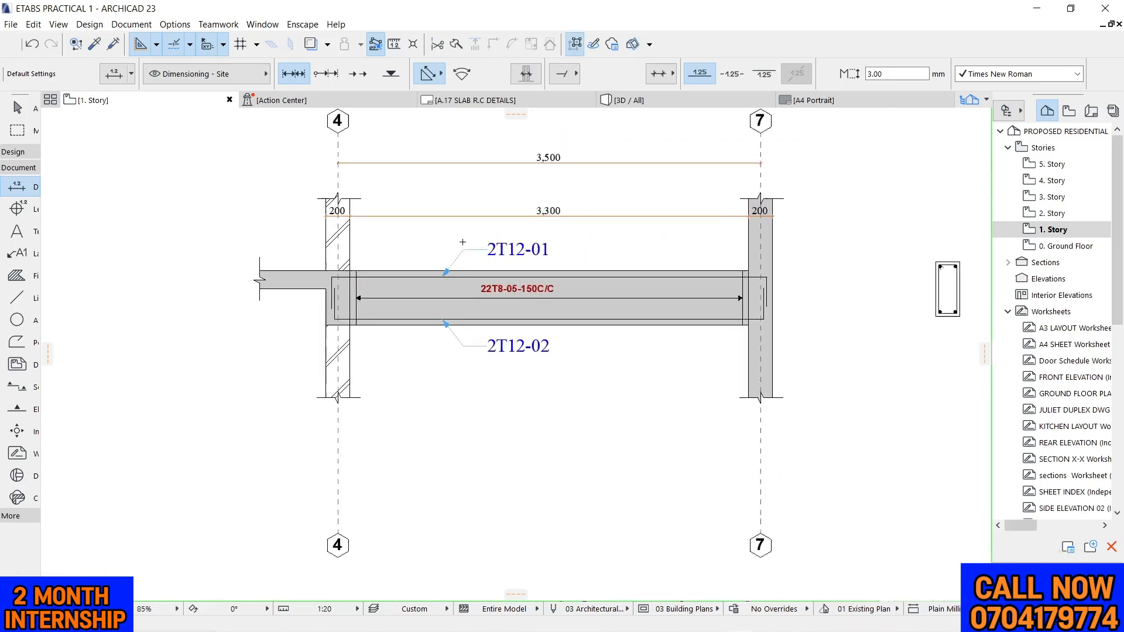
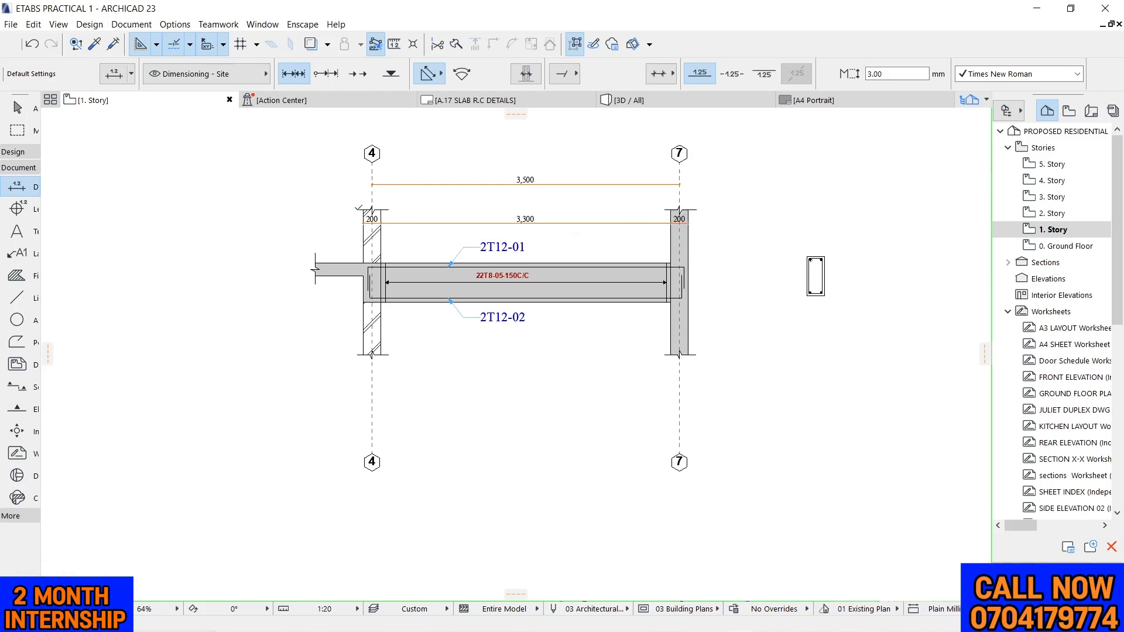
Dimension the beam's overall depth vertically, placing the dimension line just outside the slab stub's break line
key("Escape")
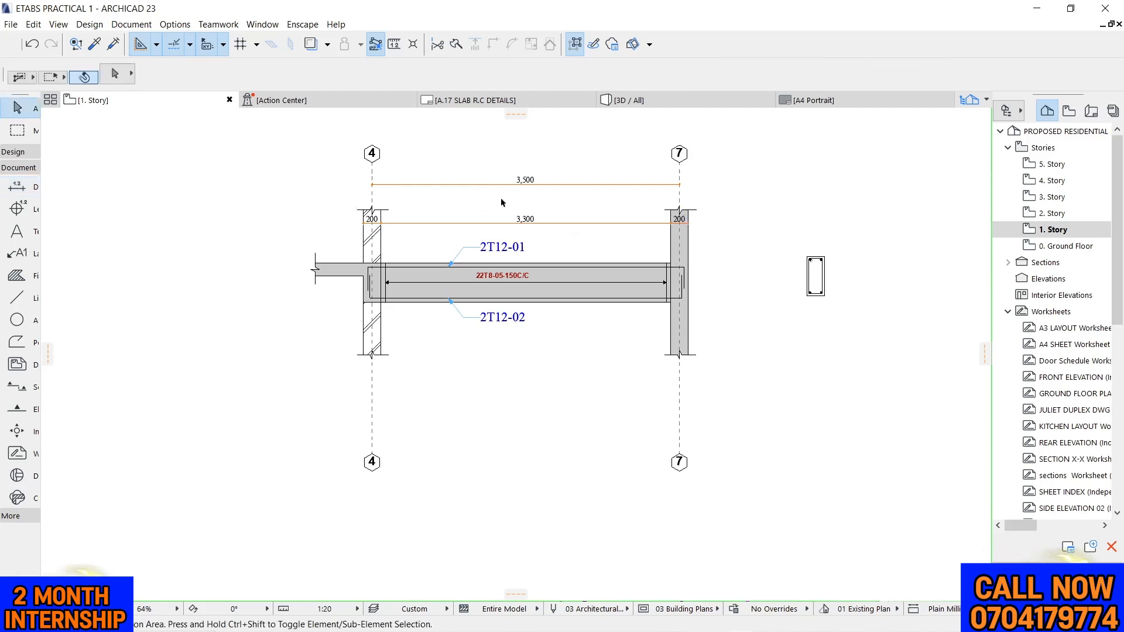
scroll(491, 206, "up", 3)
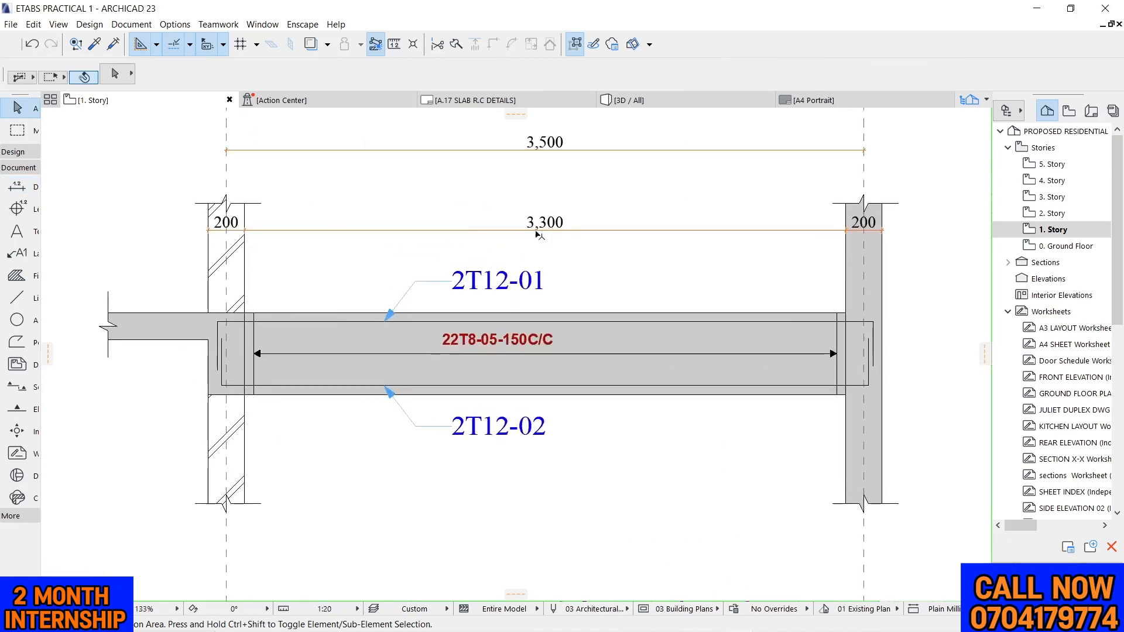
scroll(547, 237, "up", 1)
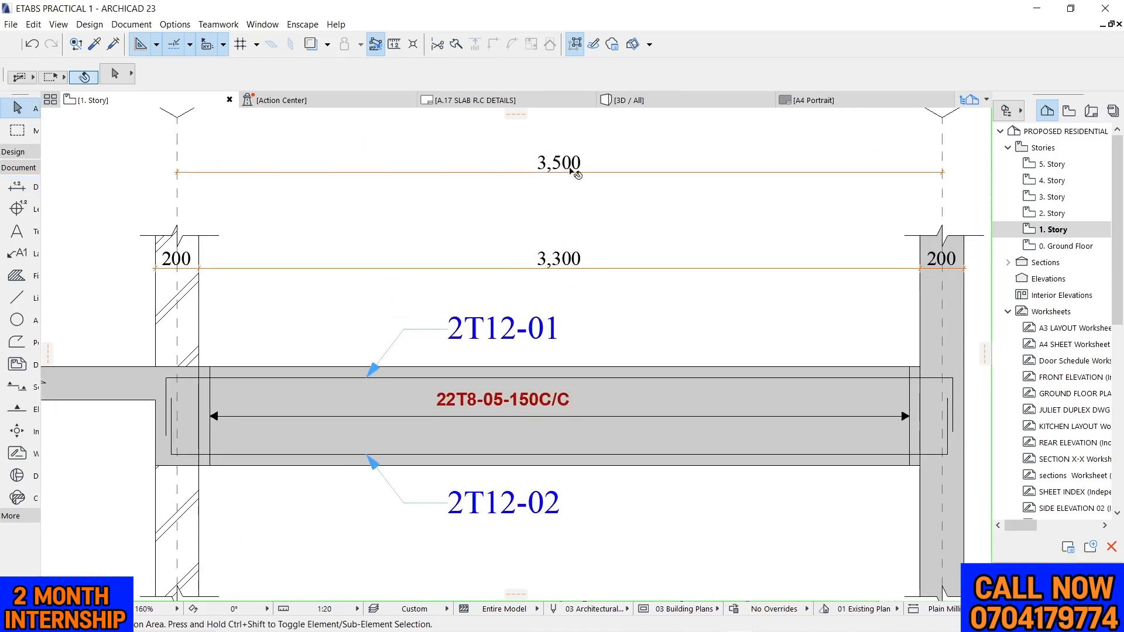
scroll(571, 175, "down", 4)
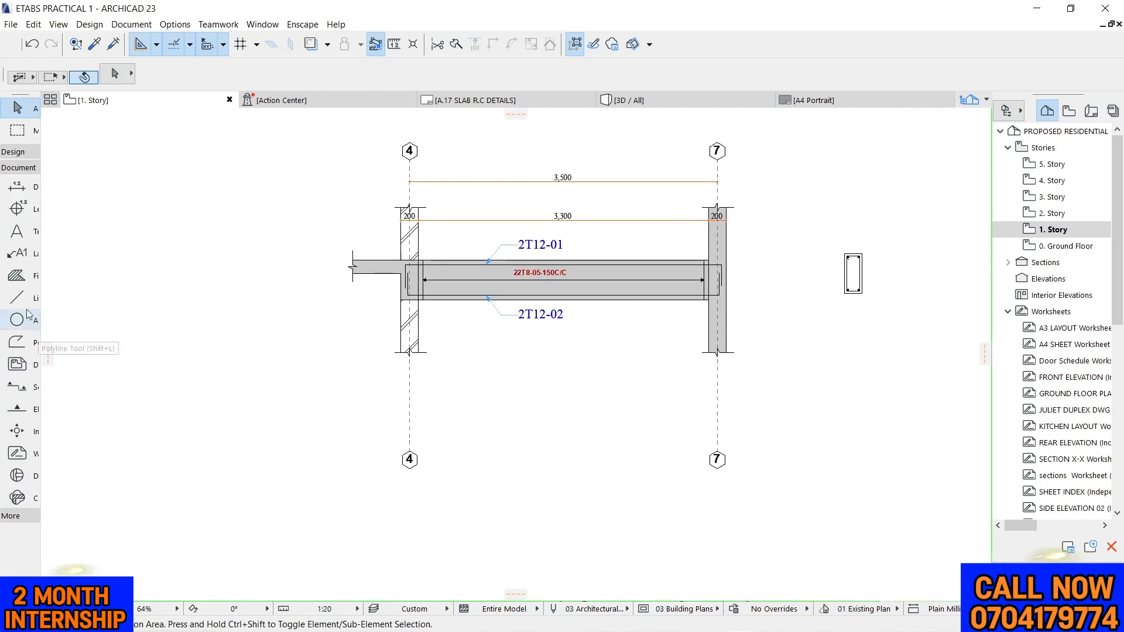
left_click(17, 187)
scroll(421, 266, "up", 3)
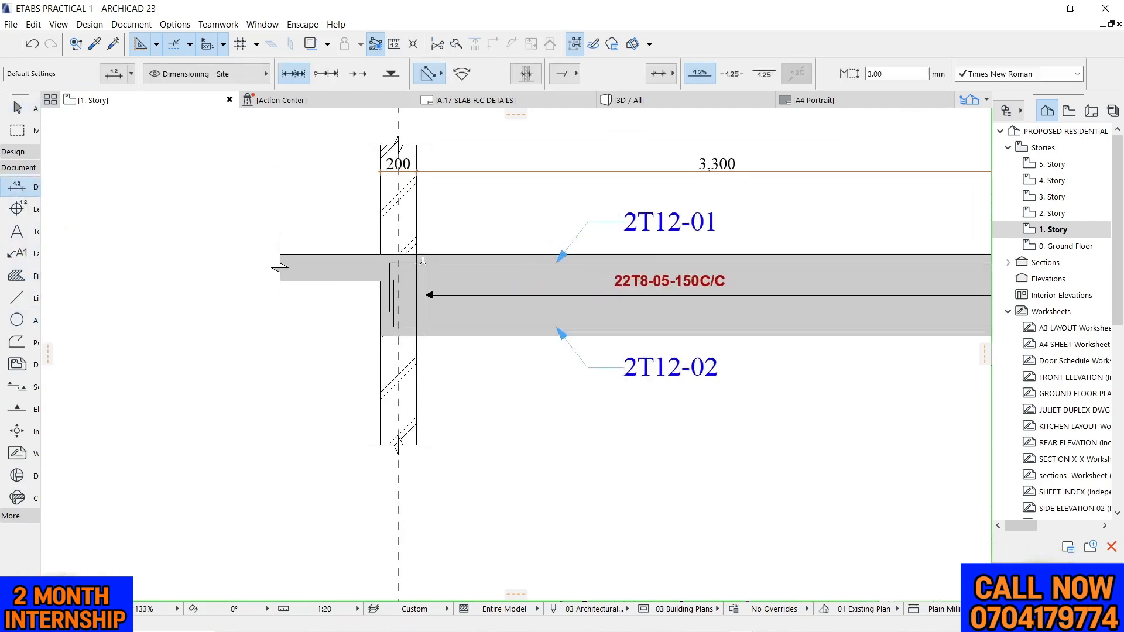
left_click(427, 254)
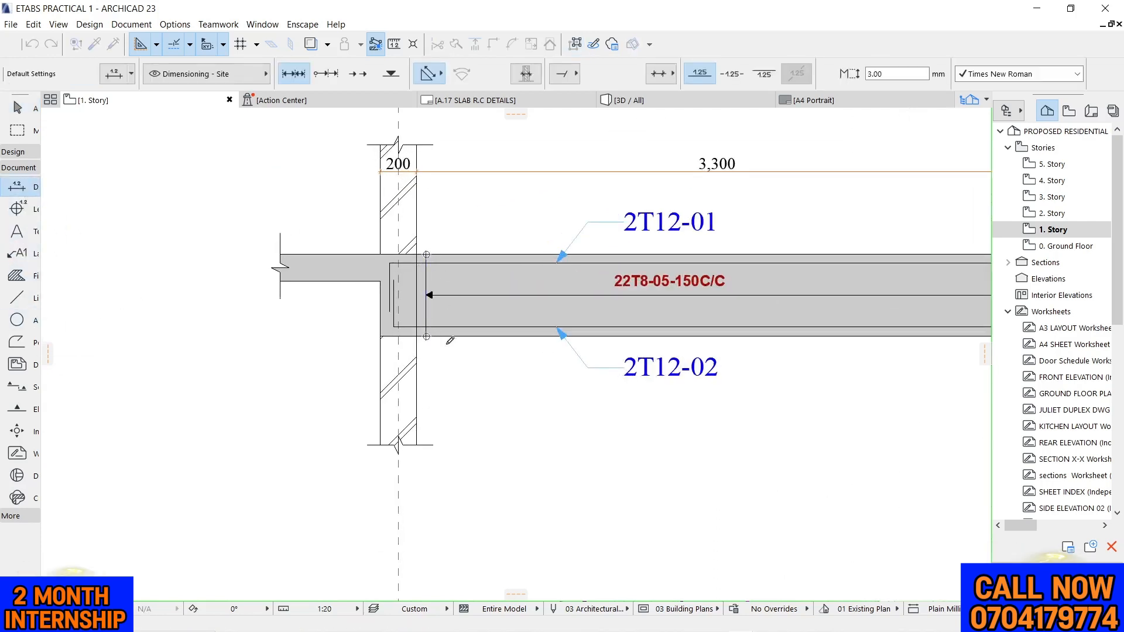
right_click(466, 350)
left_click(498, 442)
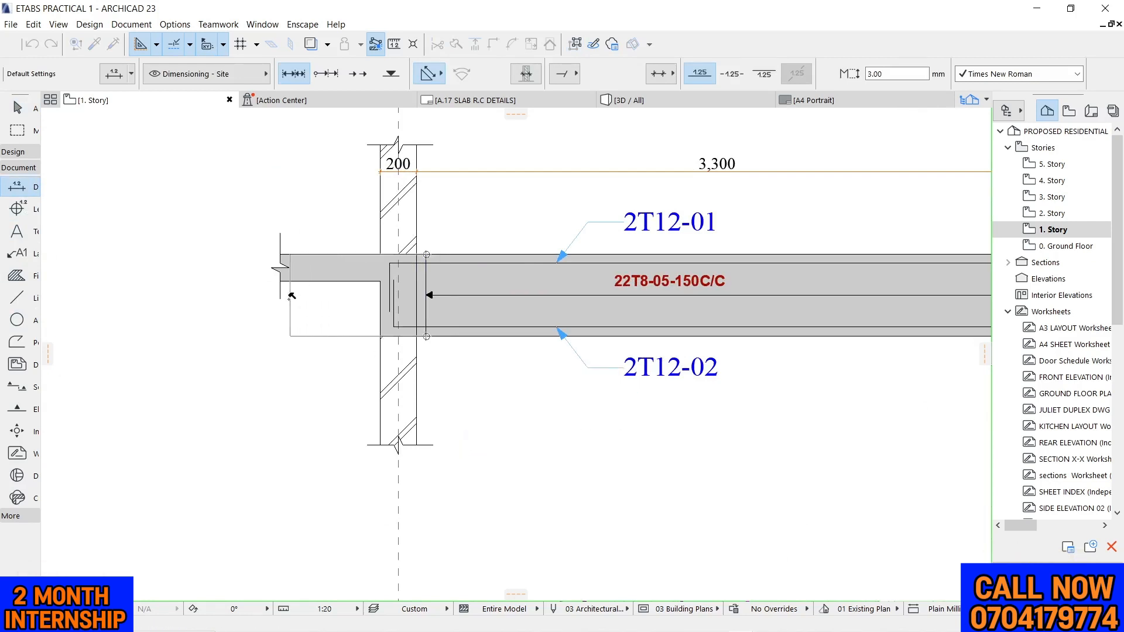
left_click(262, 285)
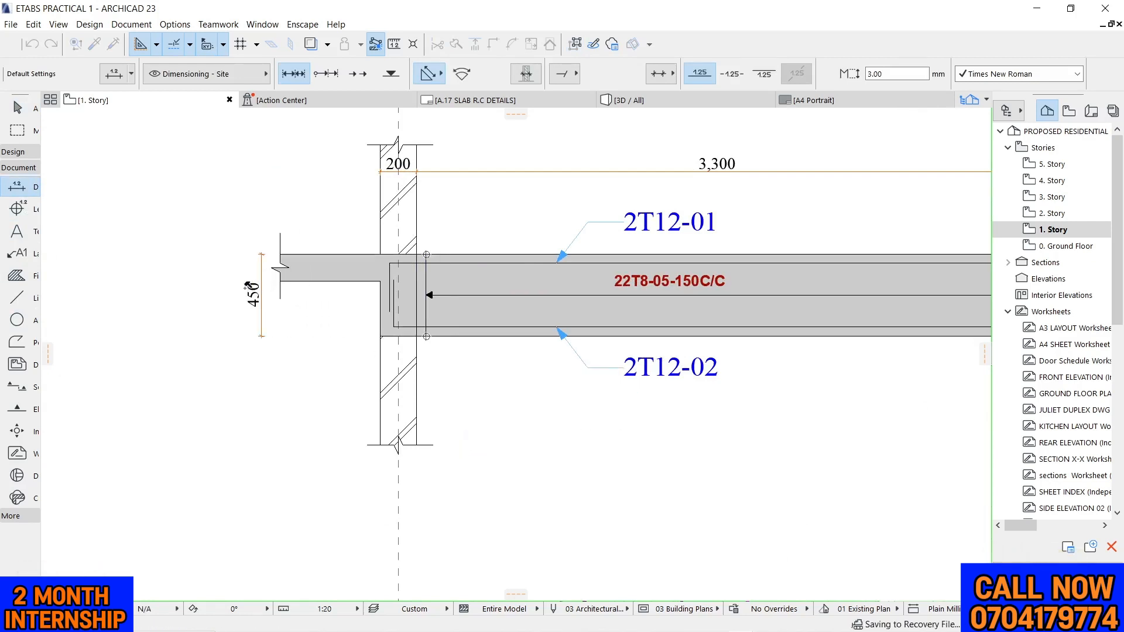
Dimension the slab stub's thickness at its broken end, placing the dimension line outside the beam depth dimension
left_click(279, 255)
left_click(280, 281)
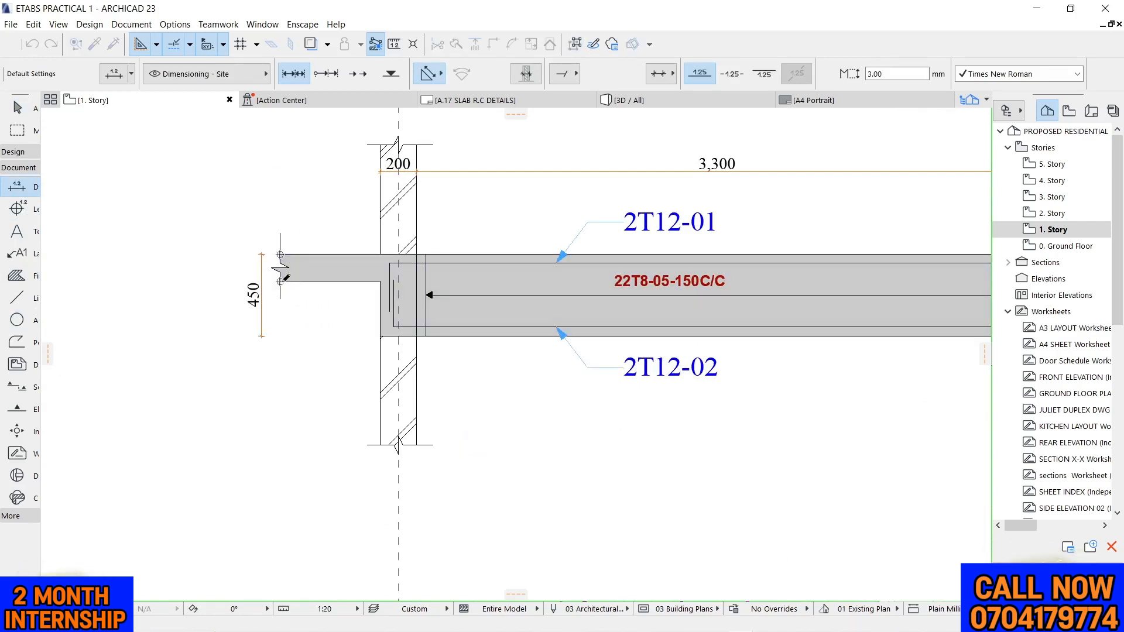
right_click(307, 305)
left_click(331, 393)
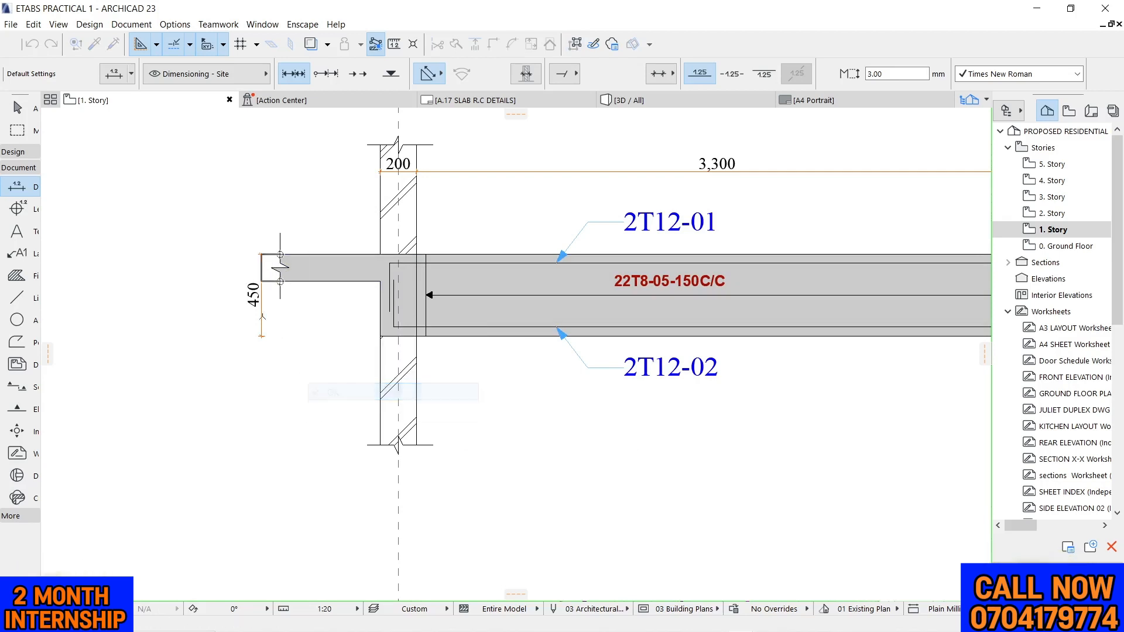
left_click(237, 291)
scroll(224, 238, "up", 6)
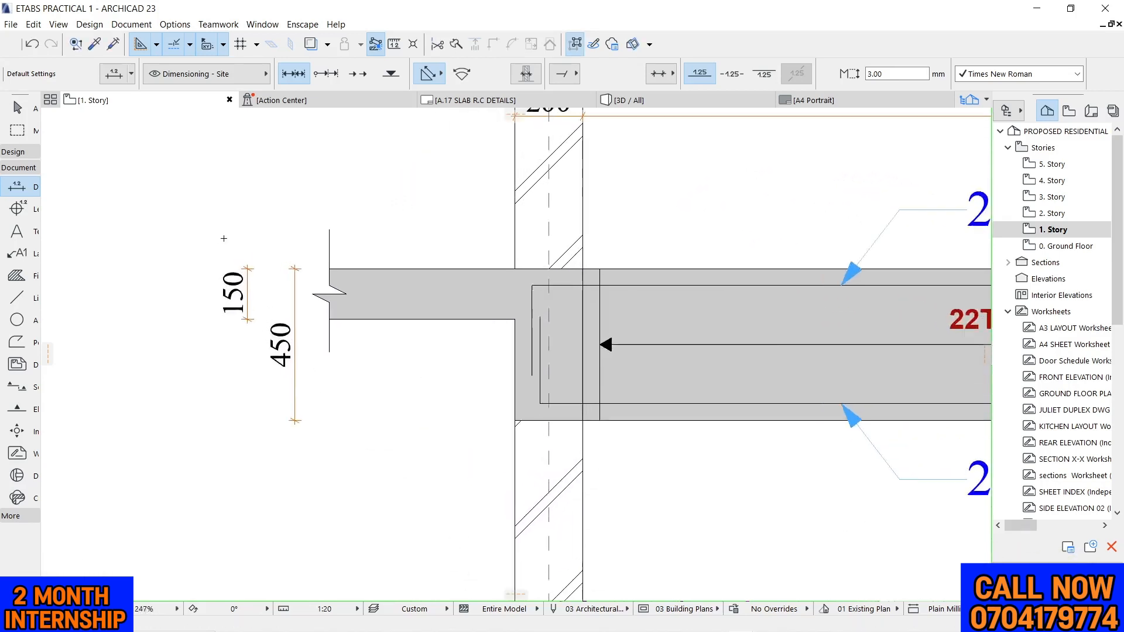
key("Escape")
Move the beam depth and slab thickness dimensions together horizontally farther away from the slab stub's break line
scroll(360, 225, "down", 4)
scroll(331, 331, "up", 3)
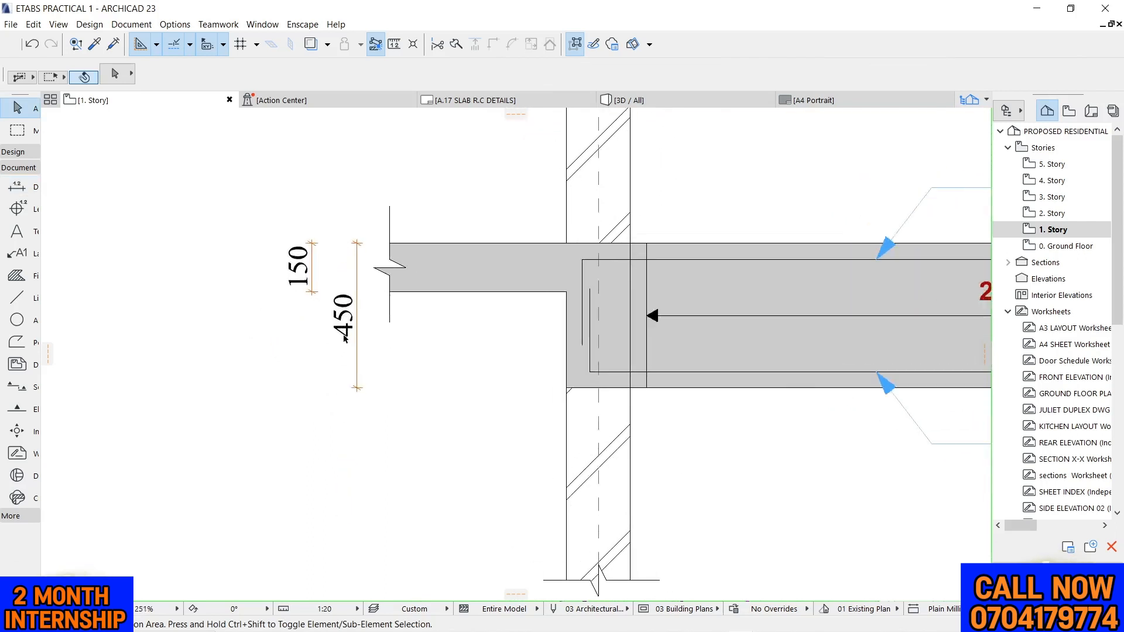
left_click_drag(237, 234, 380, 430)
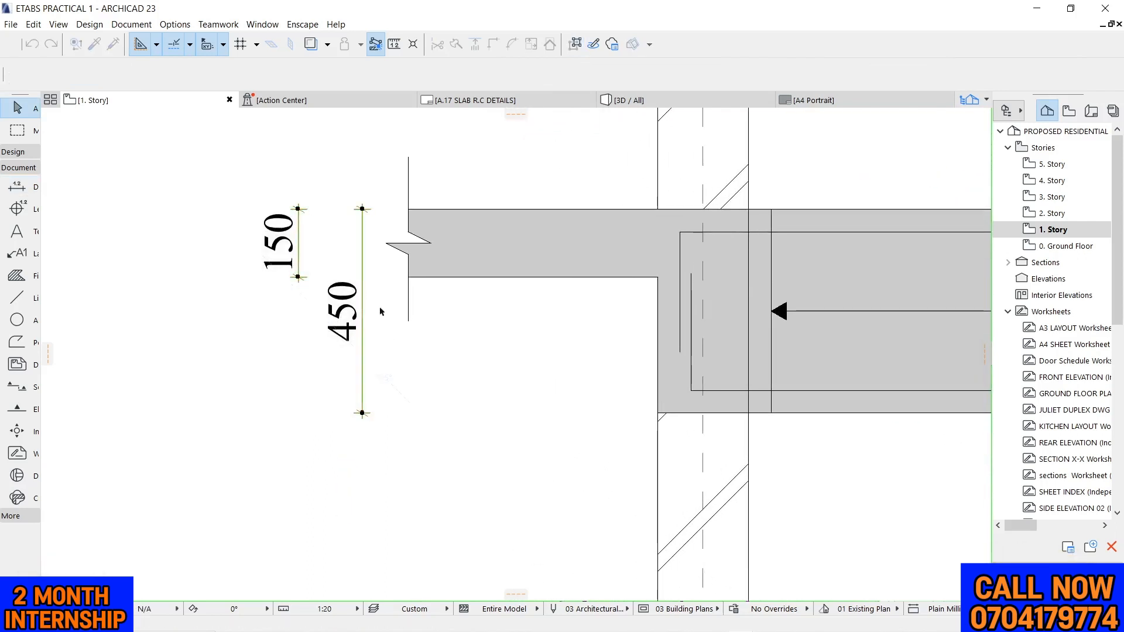
left_click(363, 250)
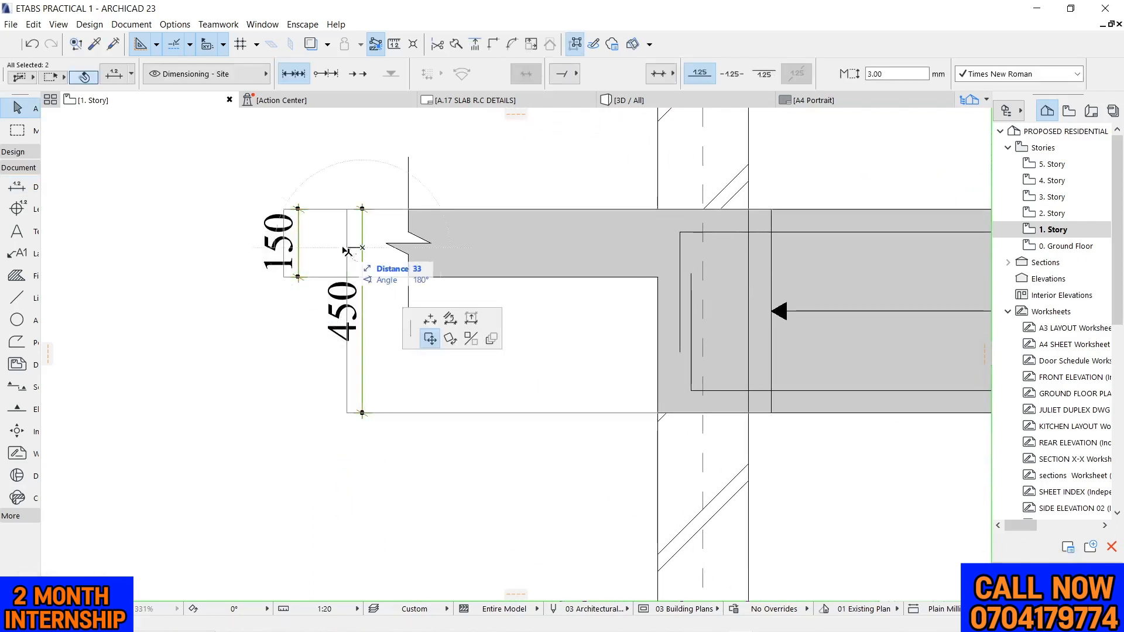
left_click(312, 252)
left_click(232, 171)
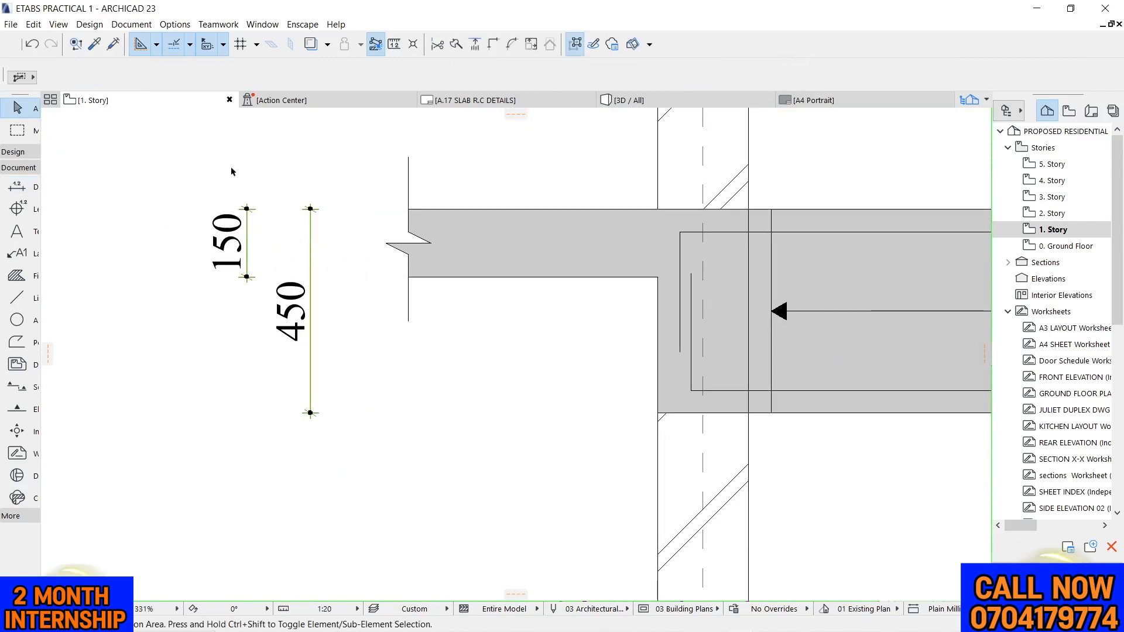
Move the slab thickness dimension between the beam depth dimension and the slab's break line, close to the break
left_click(247, 239)
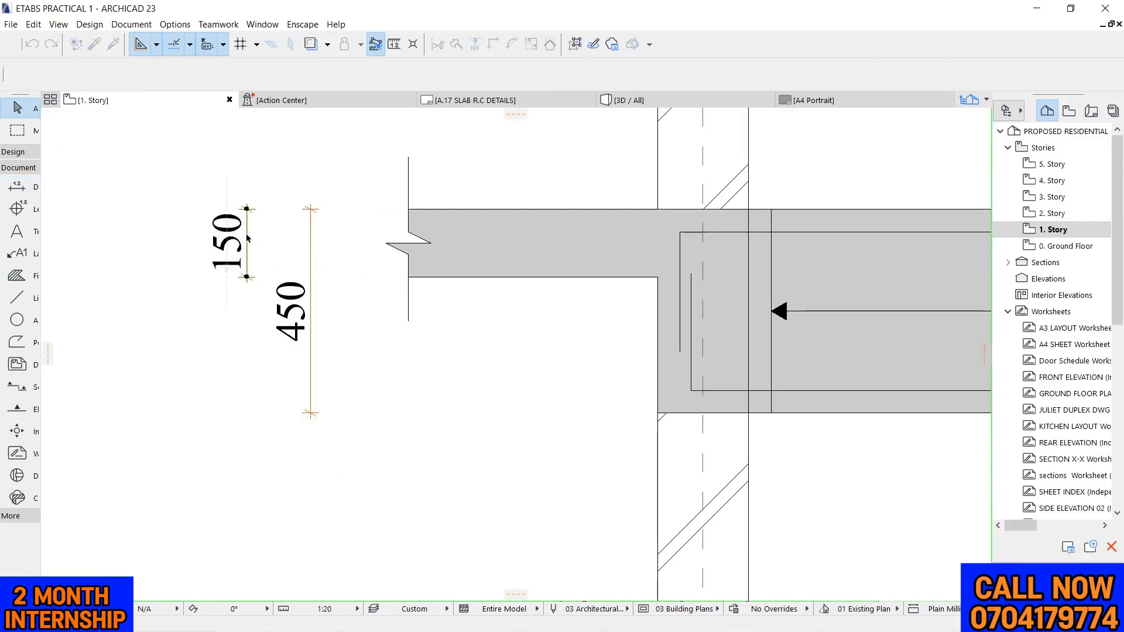
left_click(358, 236)
left_click(368, 329)
scroll(335, 287, "down", 4)
scroll(337, 290, "up", 5)
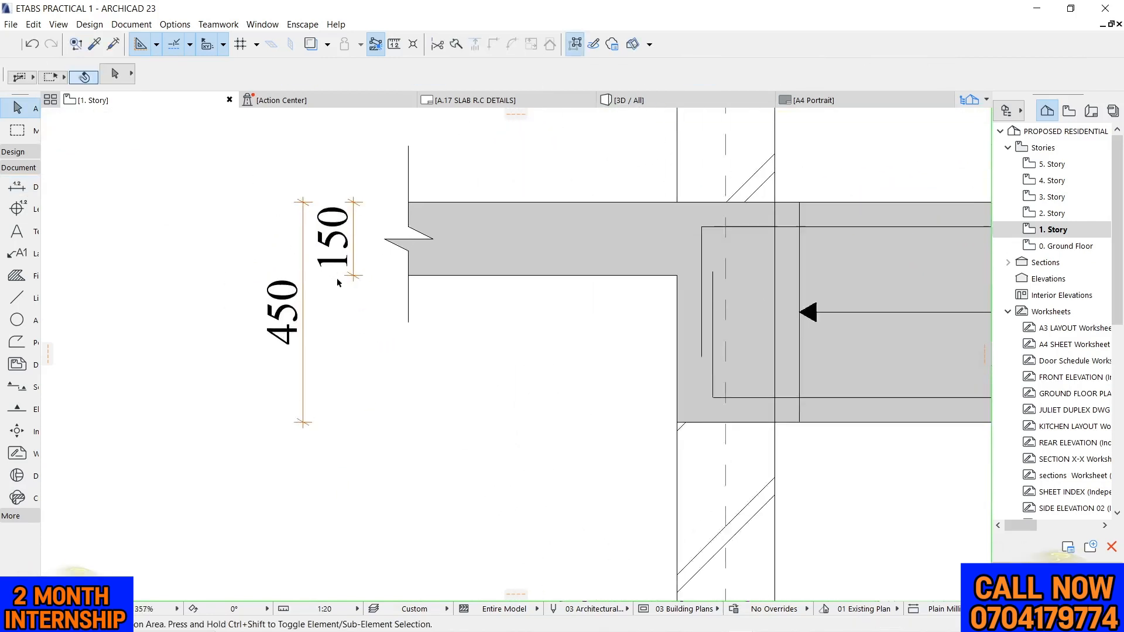
left_click(355, 218)
left_click(376, 219)
left_click(417, 390)
scroll(416, 391, "down", 8)
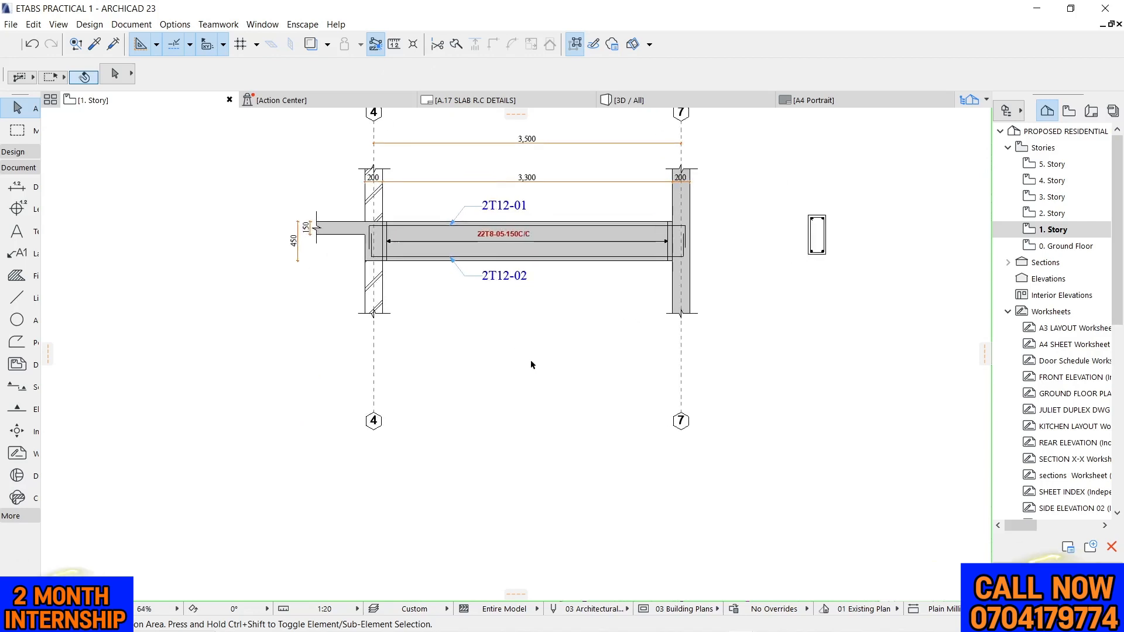
Move the beam cross-section close to the column at grid 7, level with the underside of the beam elevation
scroll(717, 279, "up", 2)
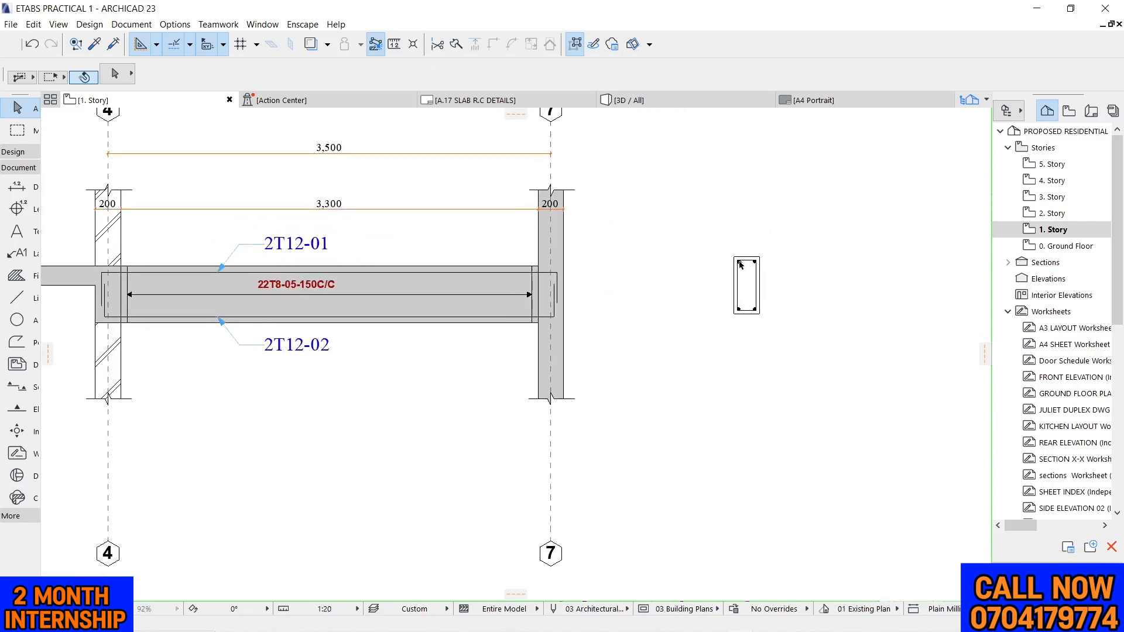
left_click(718, 280)
scroll(718, 280, "up", 7)
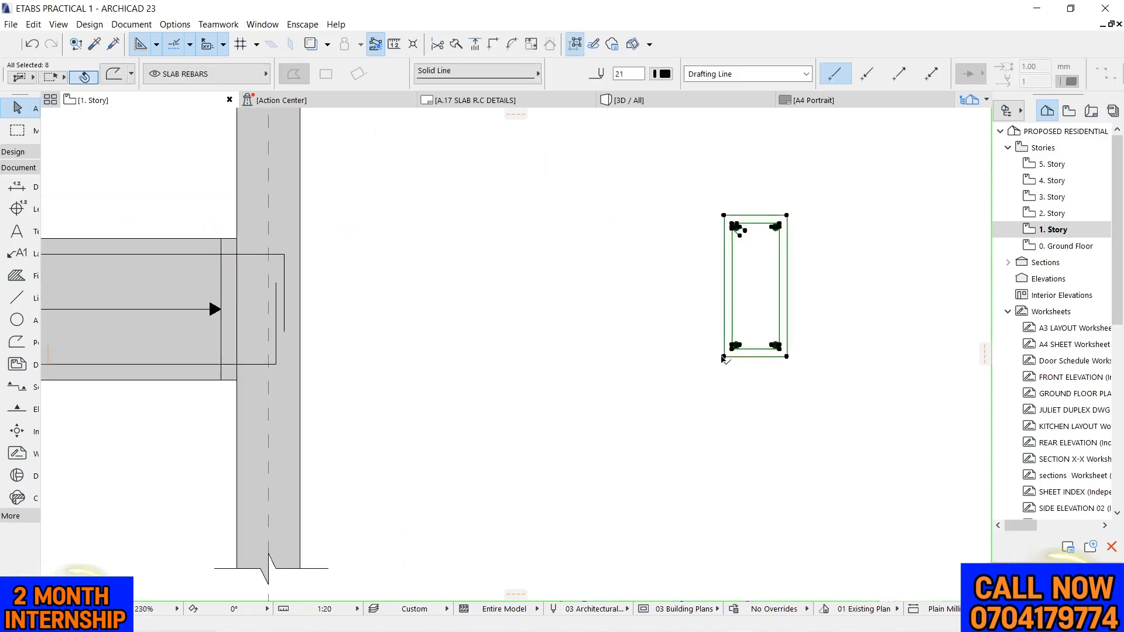
left_click(724, 356)
key("ctrl")
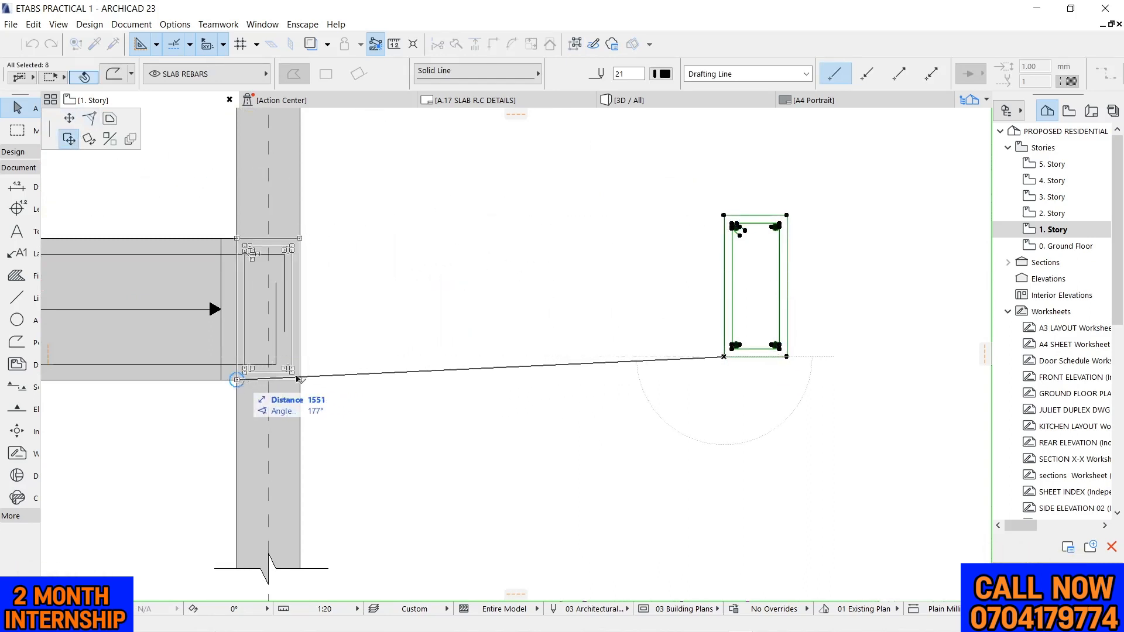
left_click(376, 381)
left_click(680, 174)
scroll(680, 174, "down", 5)
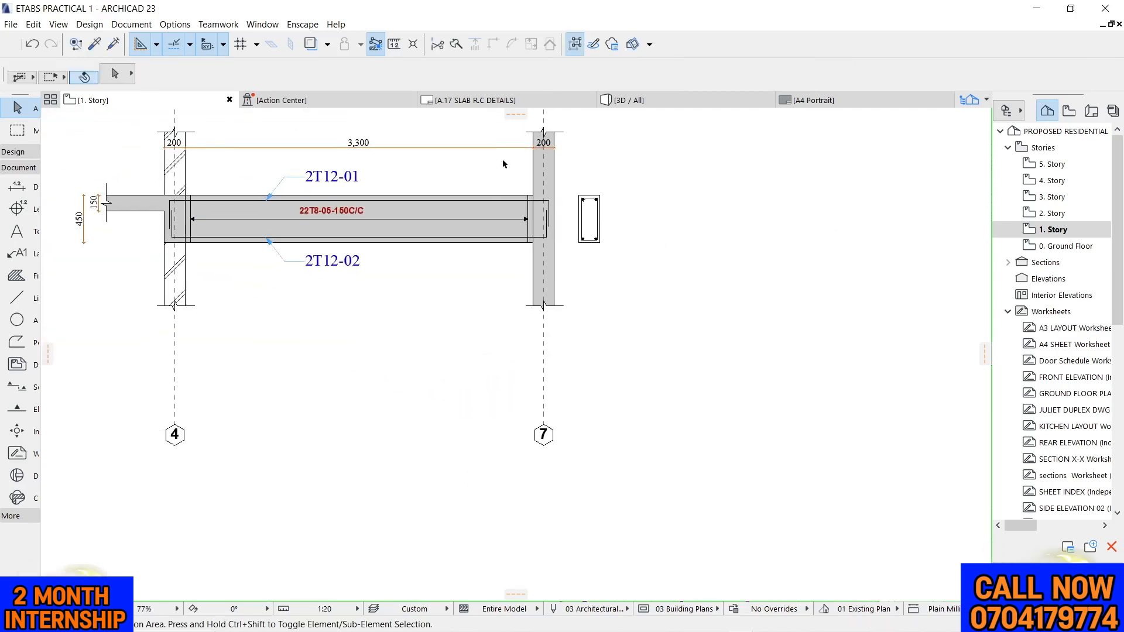
Add a bar mark text 01 at the cross-section's upper left bar, using the stirrup label's text settings
scroll(472, 188, "up", 5)
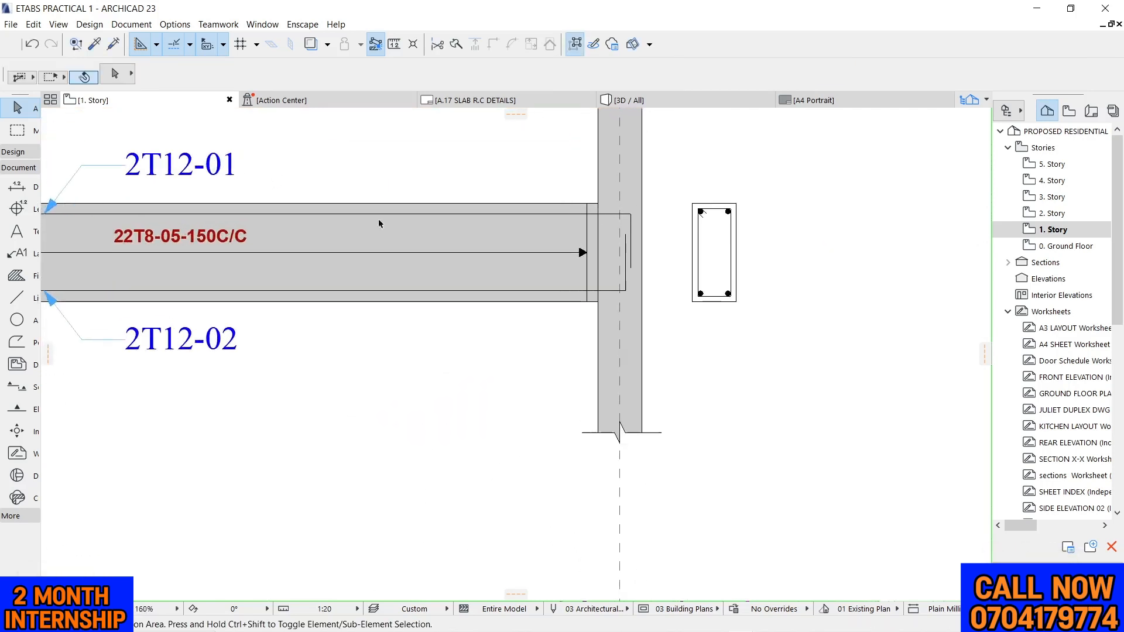
left_click(206, 231, "alt")
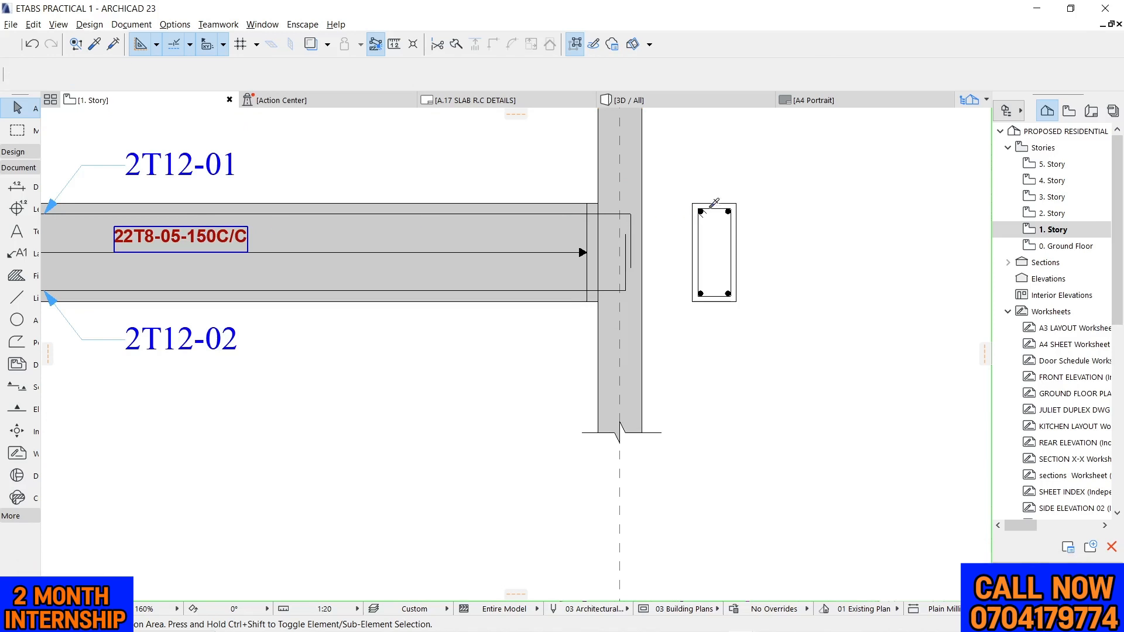
scroll(737, 194, "up", 5)
left_click(635, 195)
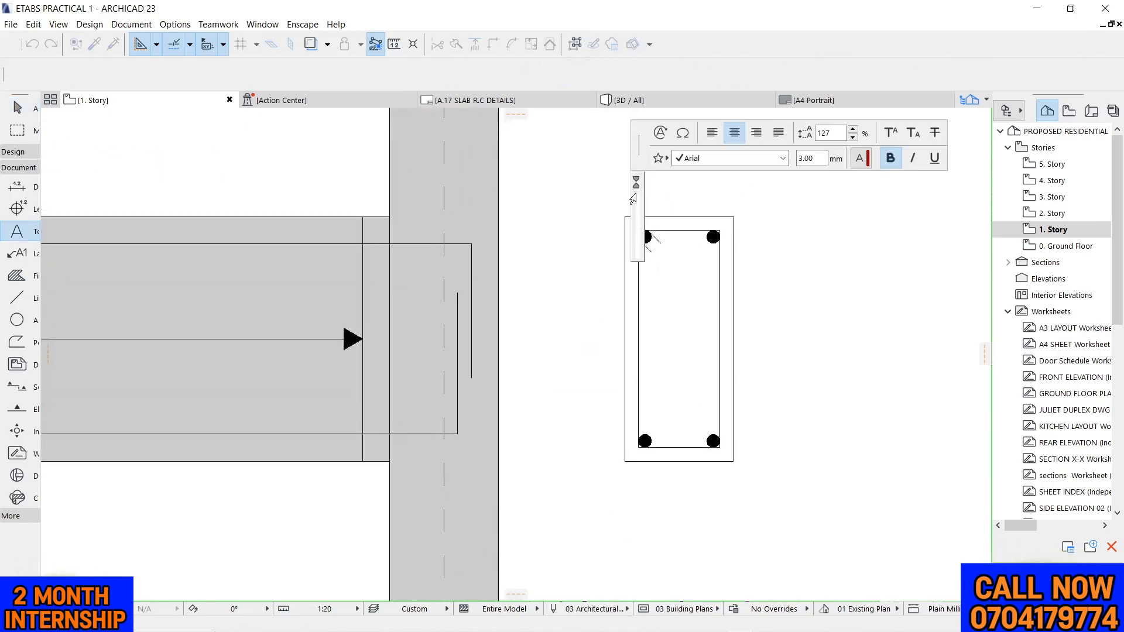
type("01")
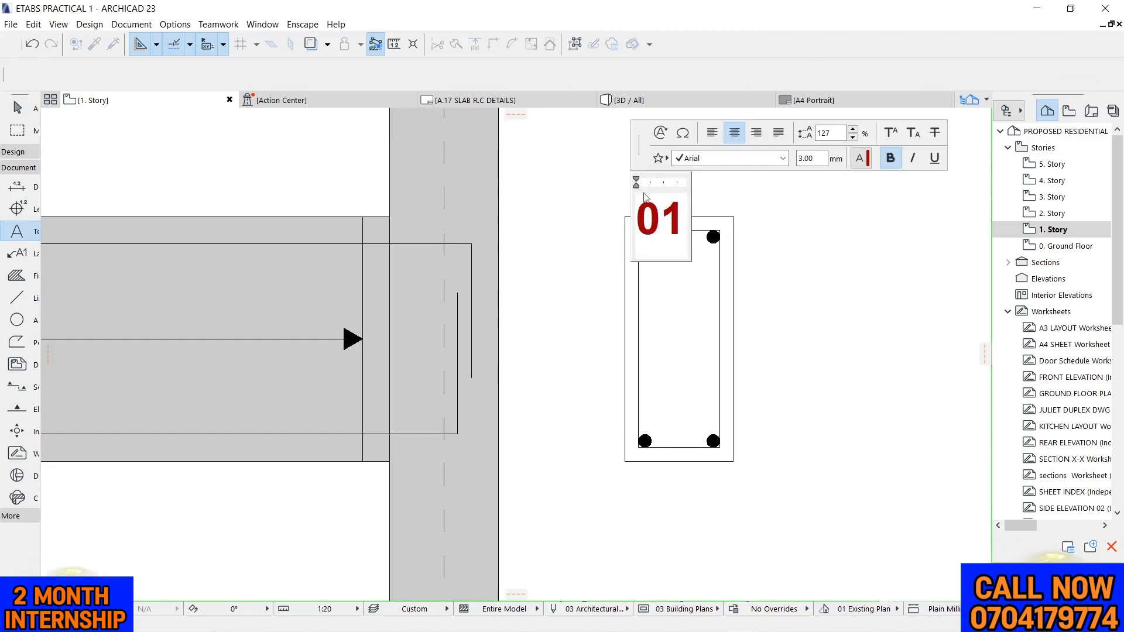
left_click(839, 260)
scroll(807, 249, "down", 5)
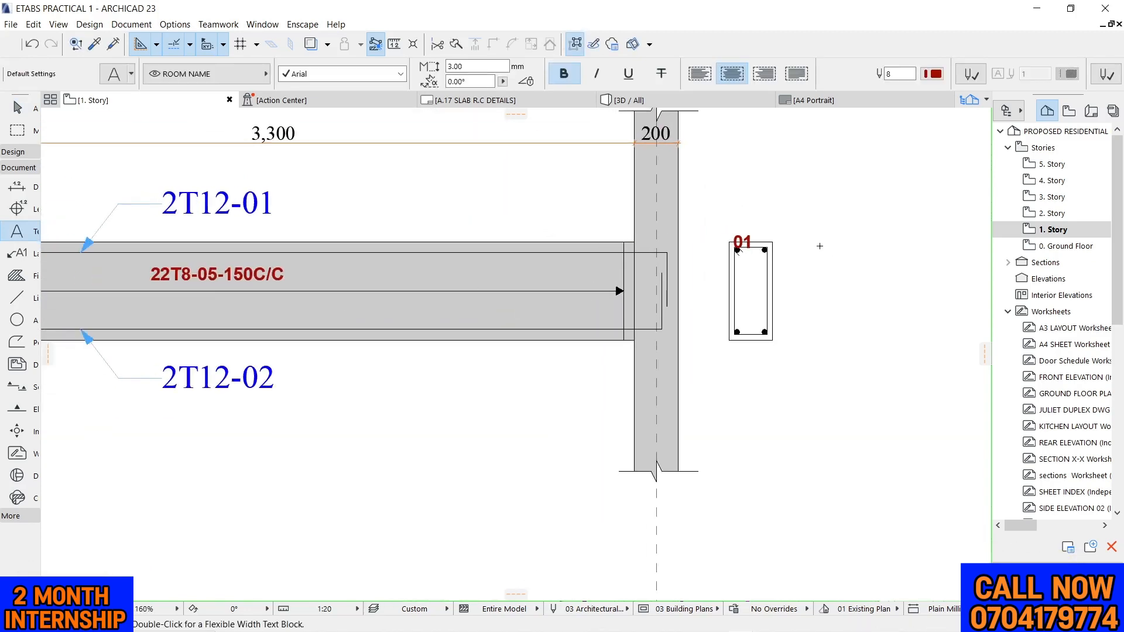
key("Escape")
Move the bar mark 01 above the cross-section and set its text height to 2 mm
scroll(744, 230, "up", 2)
scroll(814, 226, "down", 5)
scroll(541, 241, "up", 3)
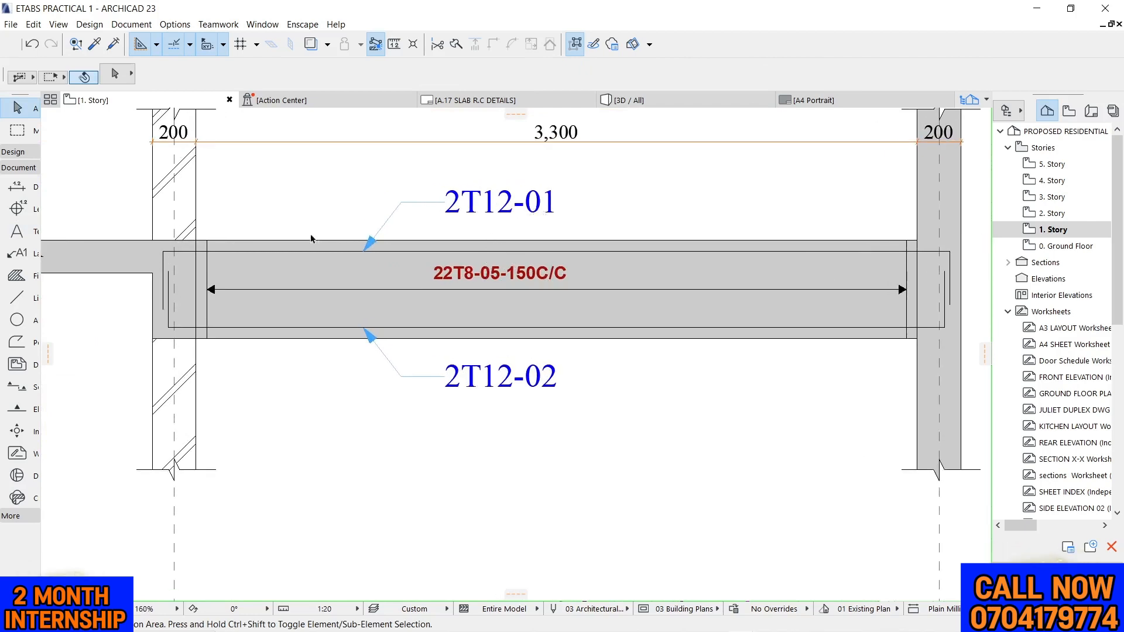
scroll(311, 239, "down", 4)
scroll(679, 233, "up", 9)
left_click(655, 263)
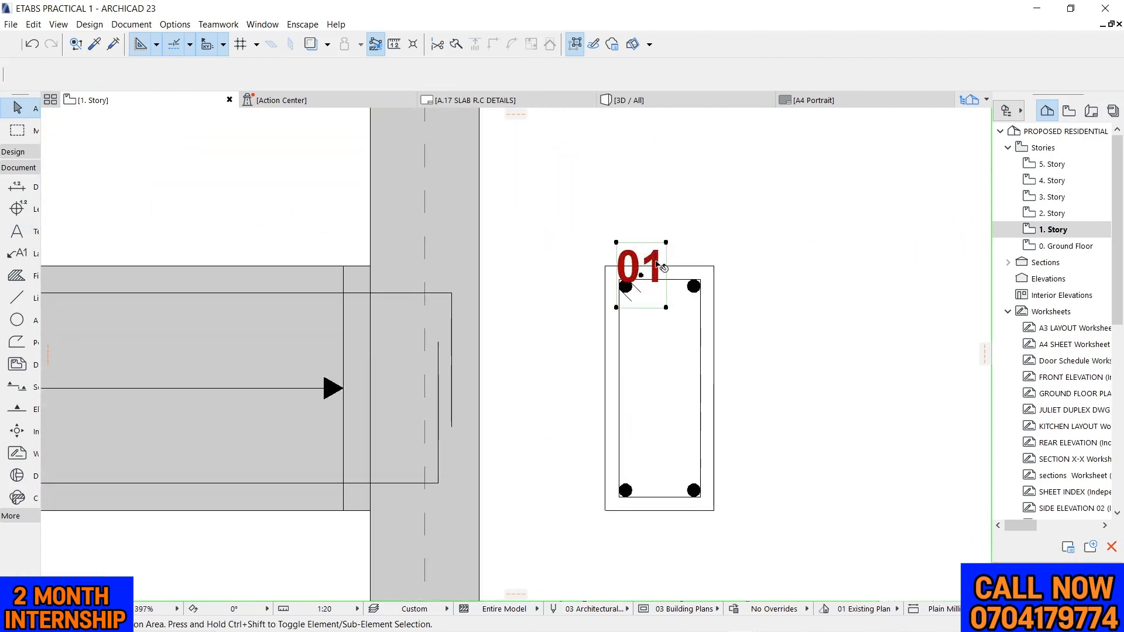
left_click(666, 308)
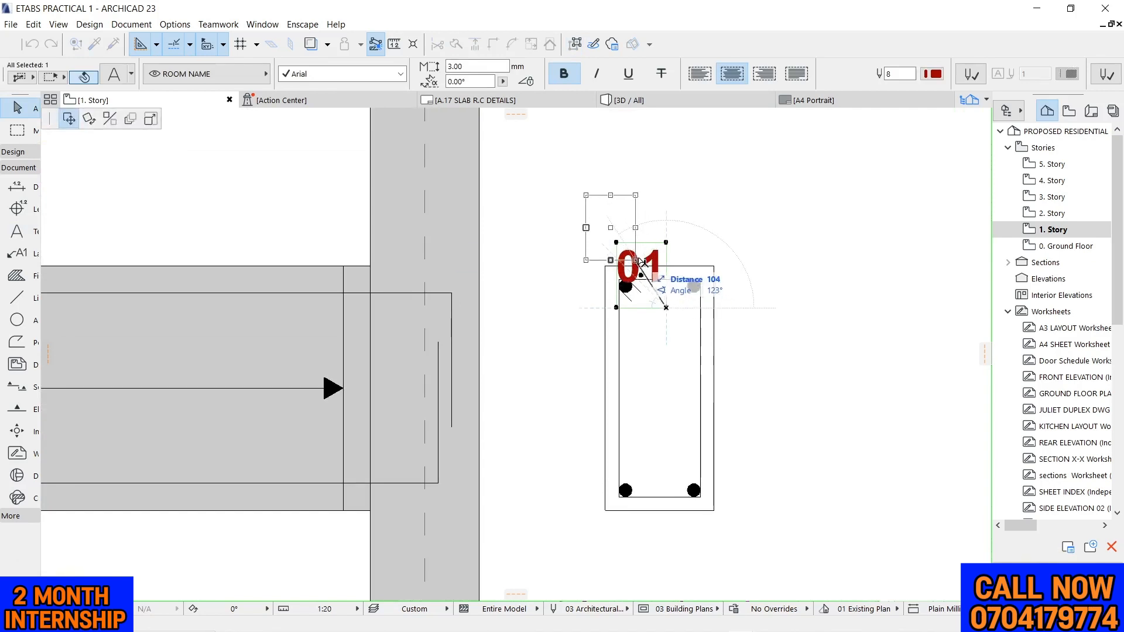
left_click(648, 260)
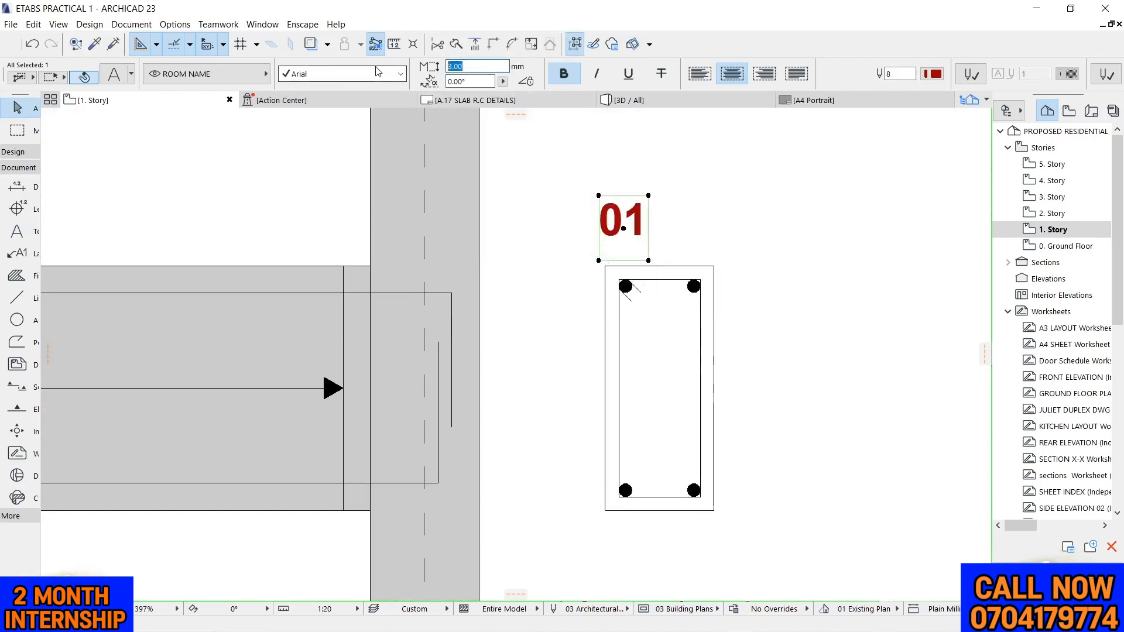
left_click(813, 205)
scroll(709, 206, "down", 2)
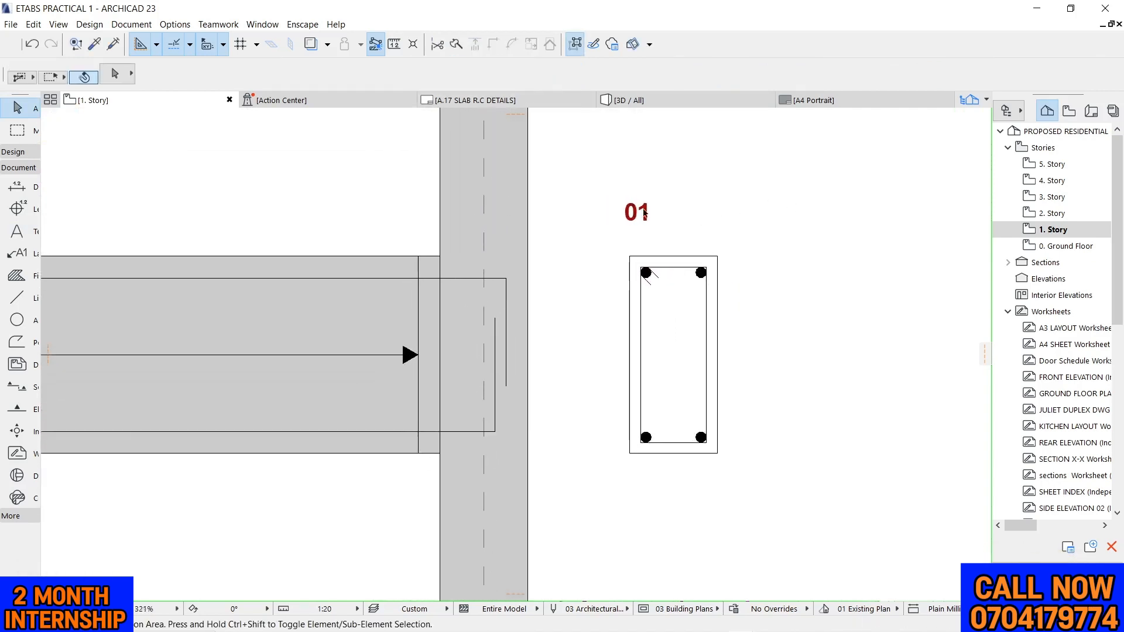
Move the bar mark 01 down so it sits just above the cross-section's top edge
scroll(682, 205, "up", 1)
left_click_drag(602, 182, 666, 222)
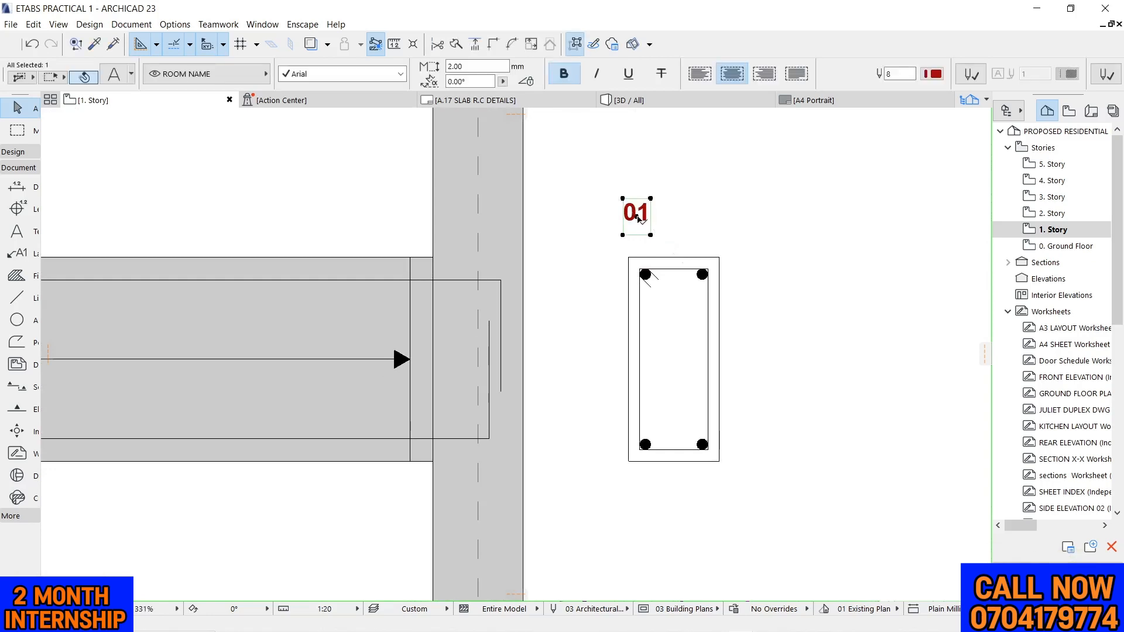
left_click(638, 218)
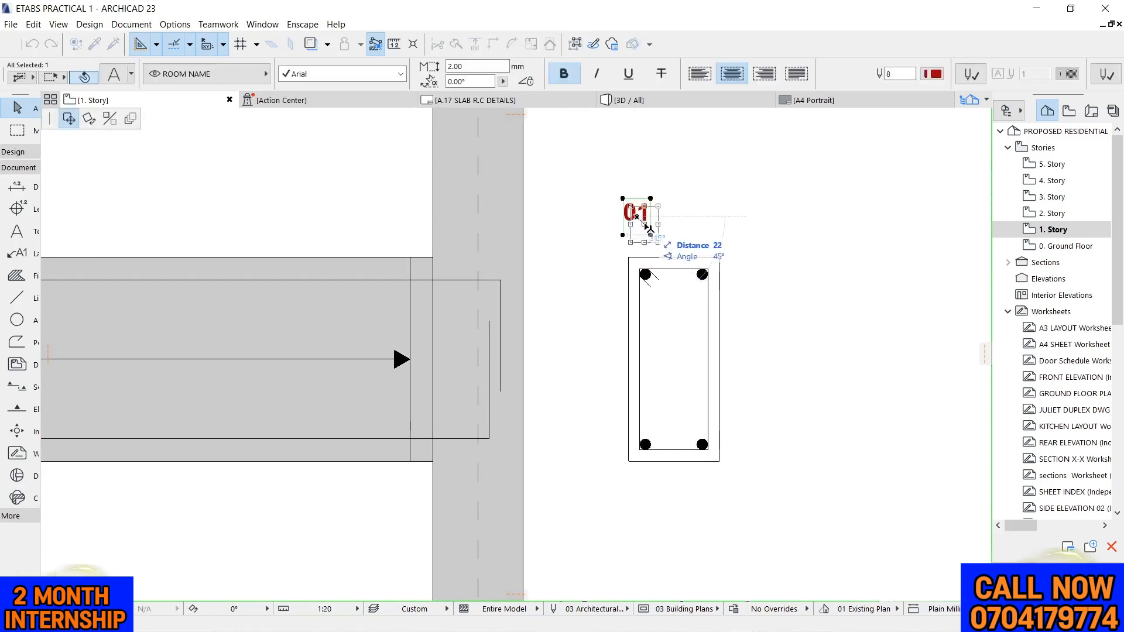
left_click(642, 258)
left_click(640, 262)
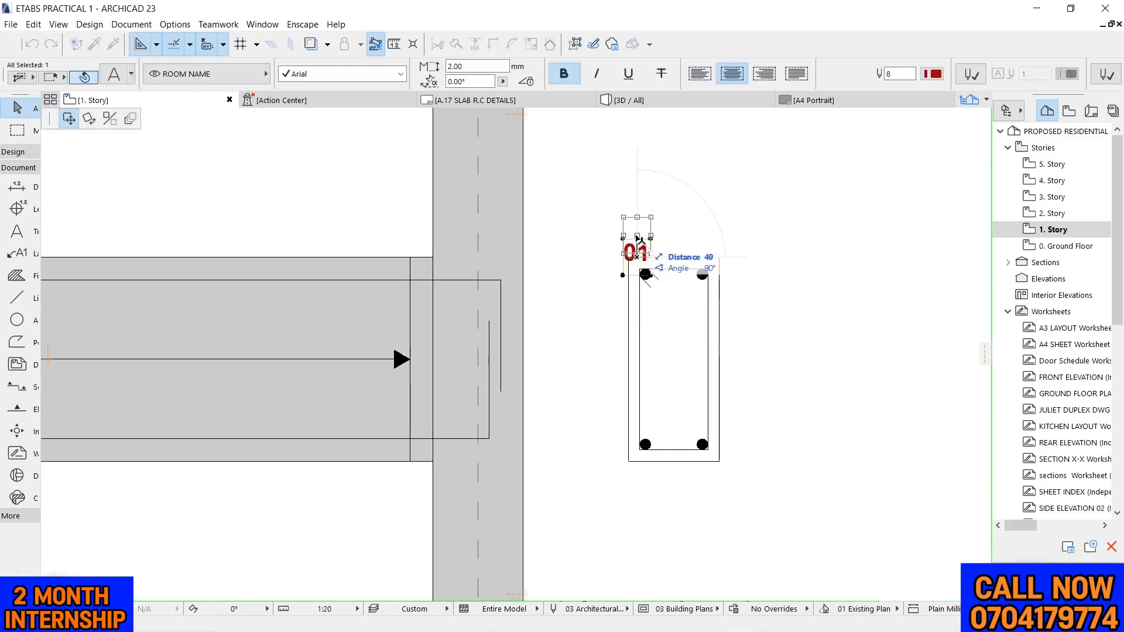
left_click(639, 236)
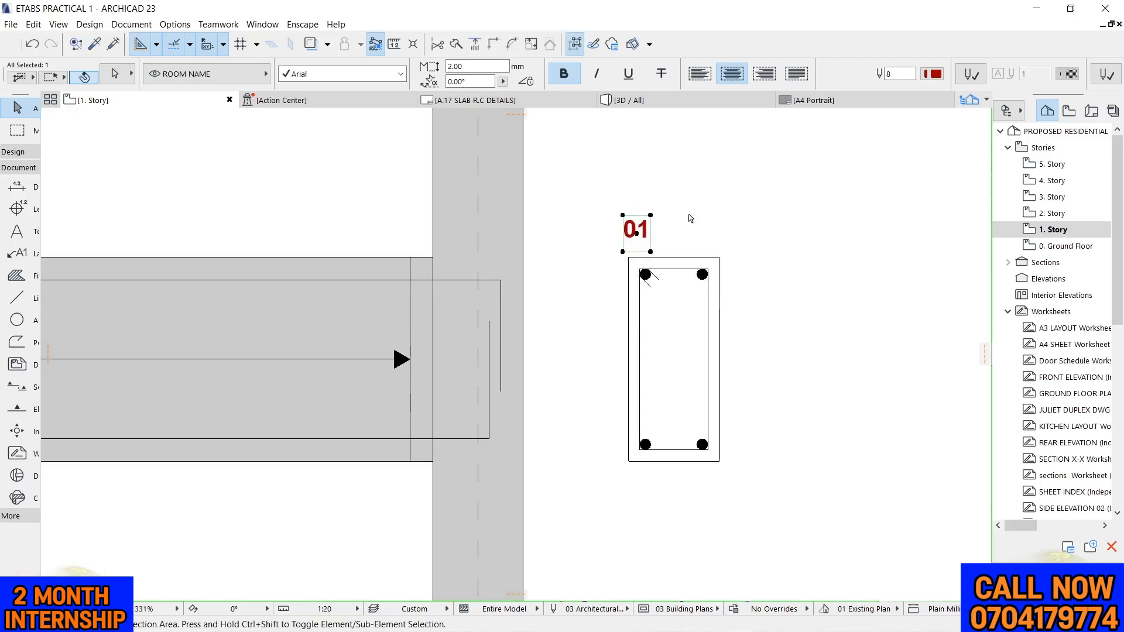
Mirror a copy of the bar mark 01 about the cross-section's vertical centreline, above the upper right bar
key("ctrl+alt+m")
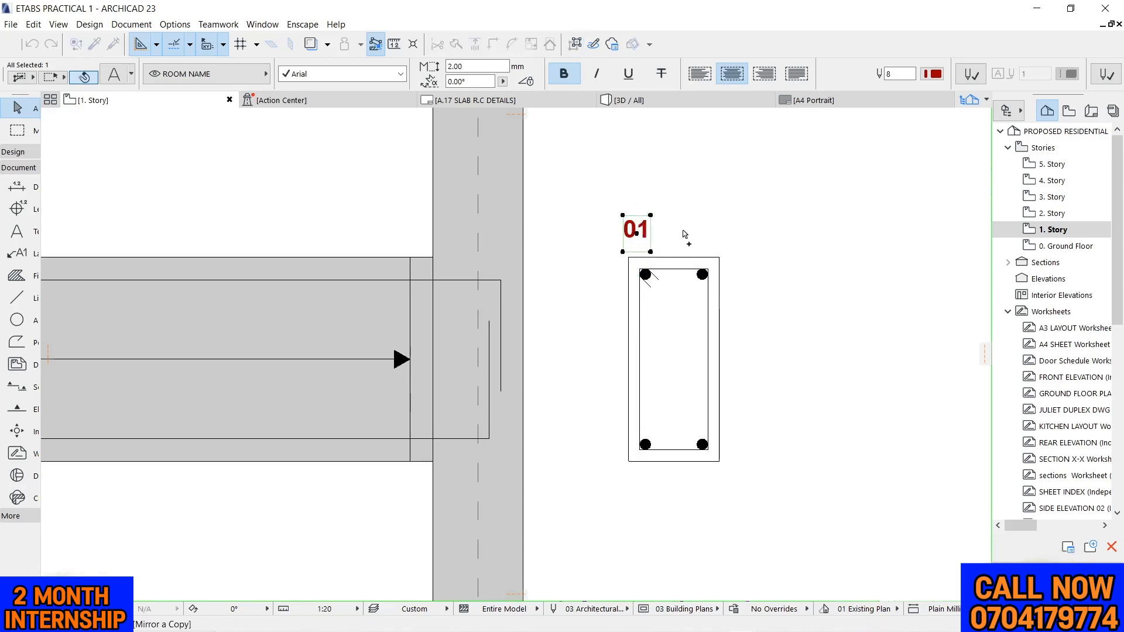
left_click(673, 262)
left_click(673, 319)
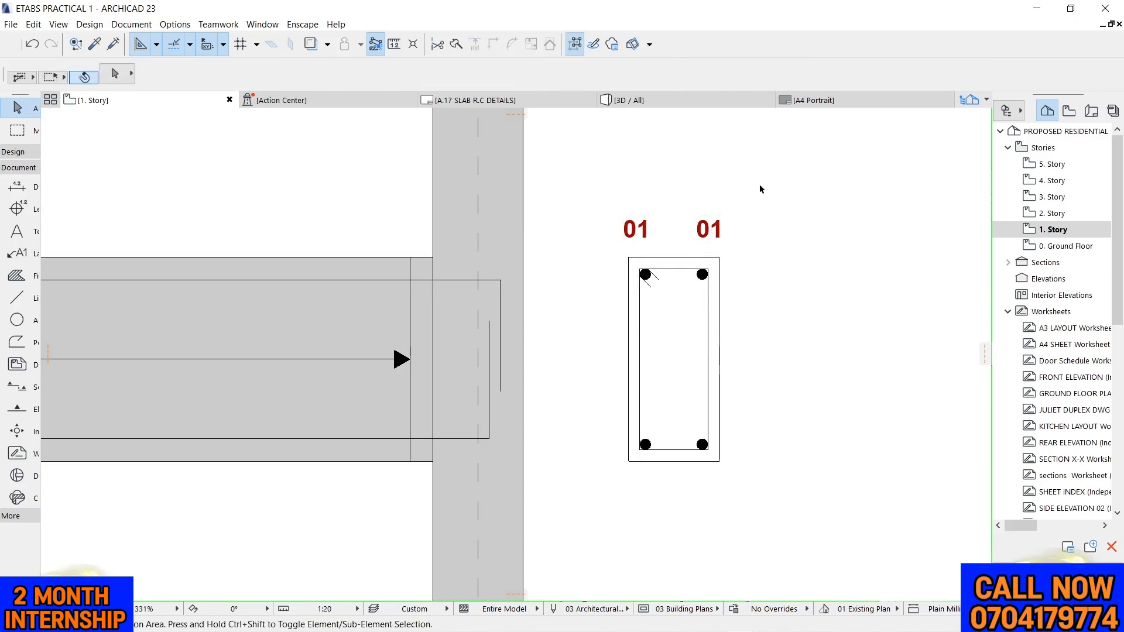
Mirror copies of both 01 bar marks about the cross-section's horizontal centreline to label the bottom bars
left_click_drag(609, 184, 771, 222)
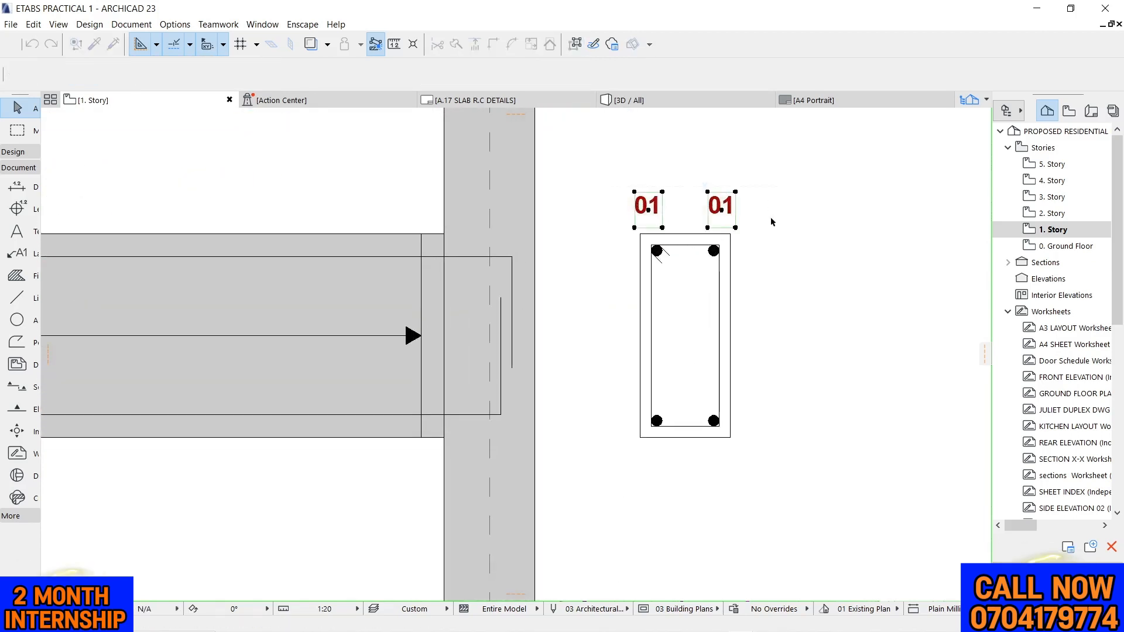
key("ctrl+alt+m")
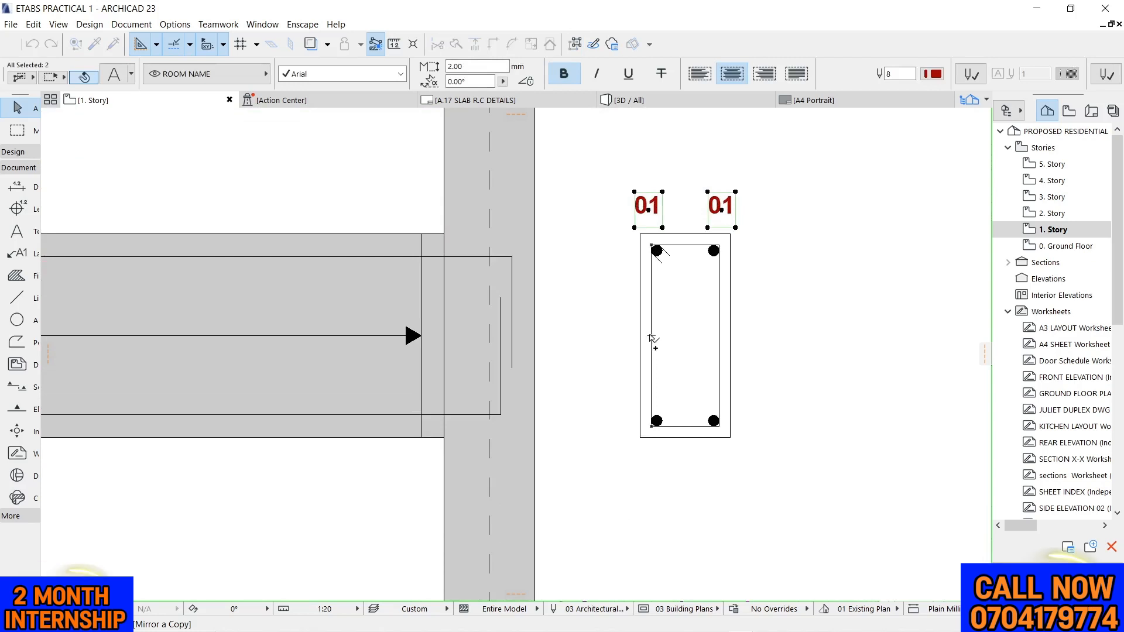
left_click(652, 339)
left_click(765, 338)
scroll(752, 401, "down", 3)
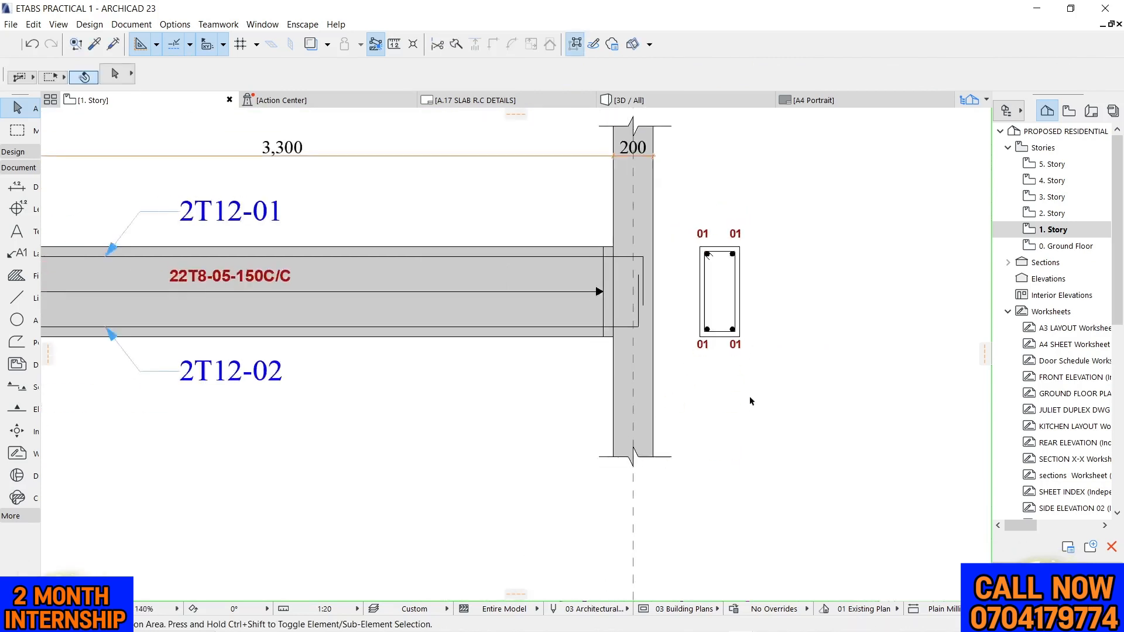
Change the bar mark below the cross-section's lower left bar to 02
scroll(726, 377, "up", 6)
left_click(626, 234)
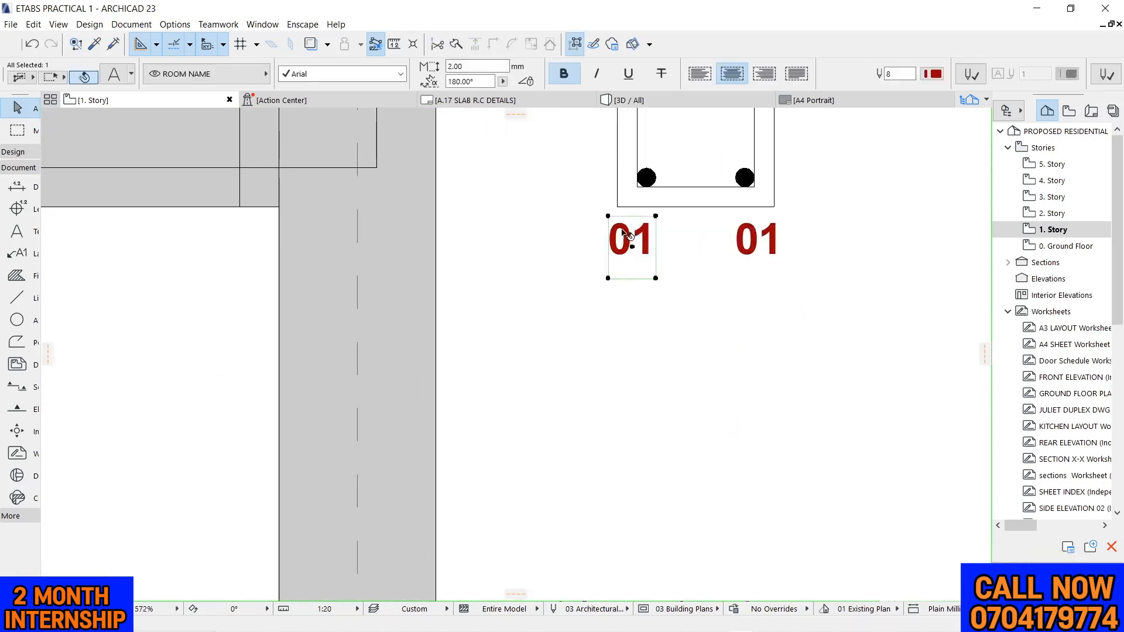
double_click(626, 235)
left_click_drag(553, 240, 533, 242)
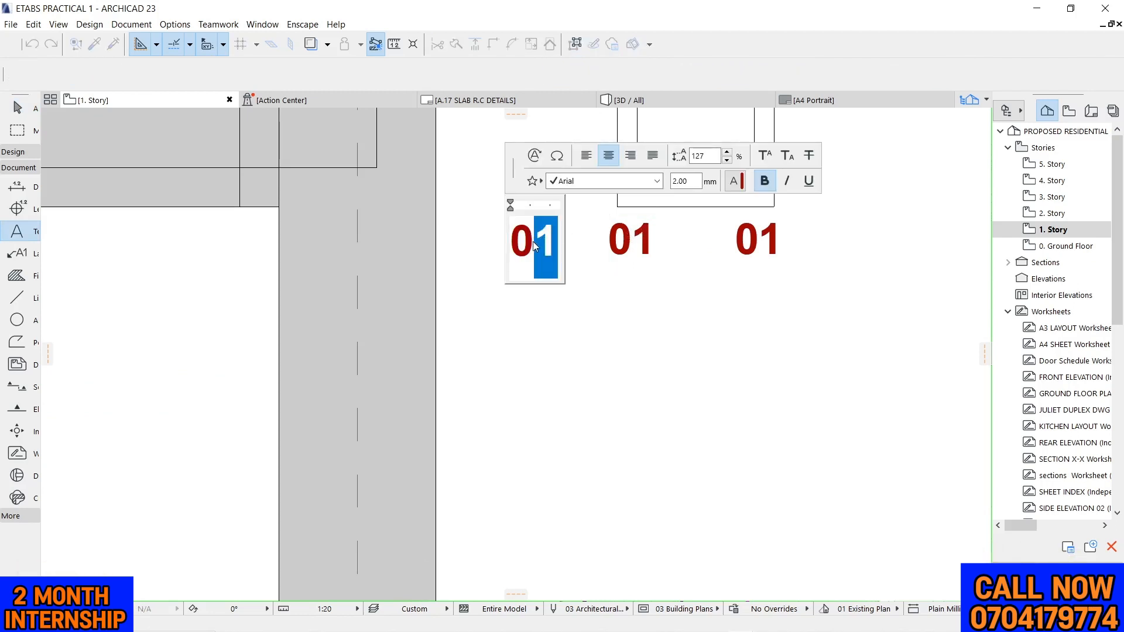
type("2")
Change the bar mark below the cross-section's lower right bar to 02
left_click(761, 241)
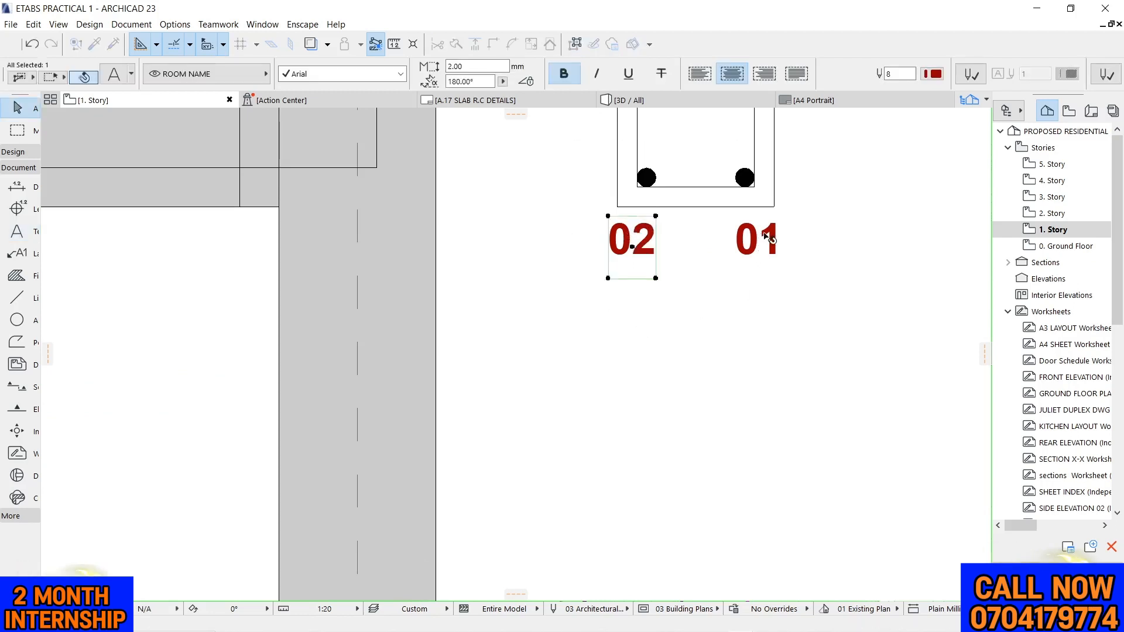
double_click(761, 241)
left_click_drag(759, 241, 786, 246)
type("2")
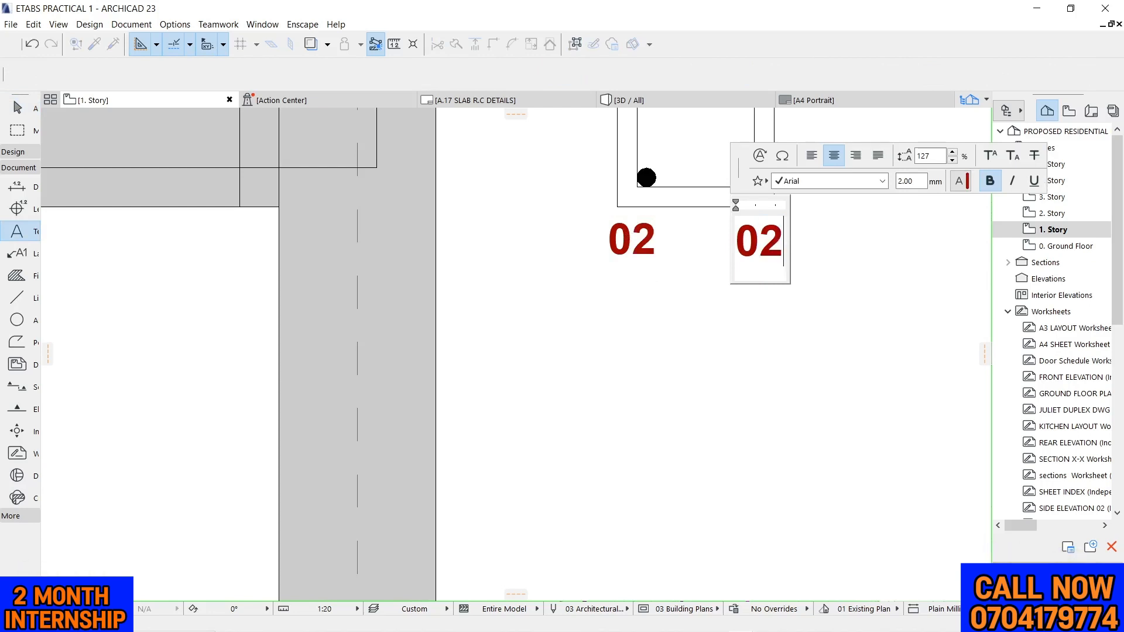
key("Escape")
scroll(525, 319, "down", 5)
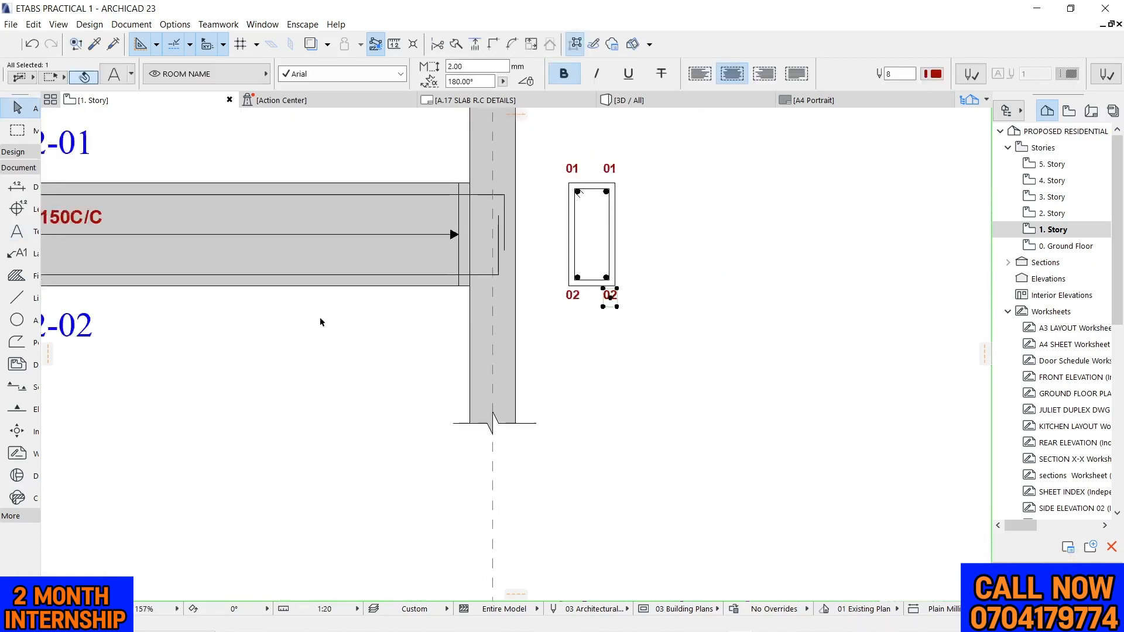
scroll(135, 320, "down", 3)
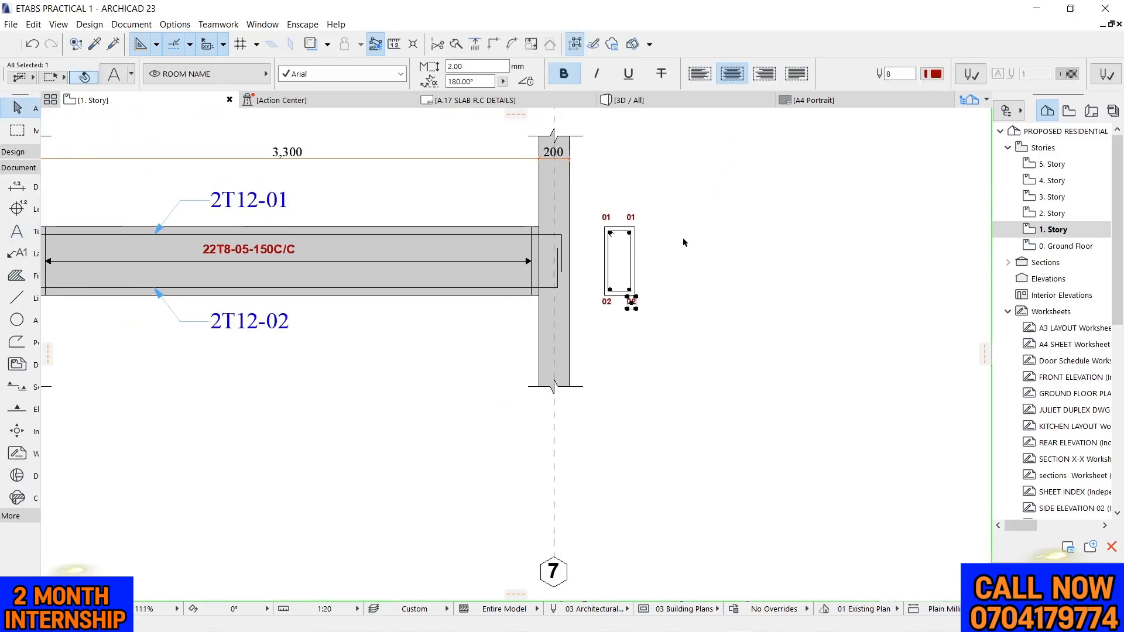
left_click(730, 225)
Add a leader label at the middle of the cross-section's right side, using the elevation's 2T12-01 label settings
scroll(603, 225, "down", 3)
scroll(422, 217, "up", 6)
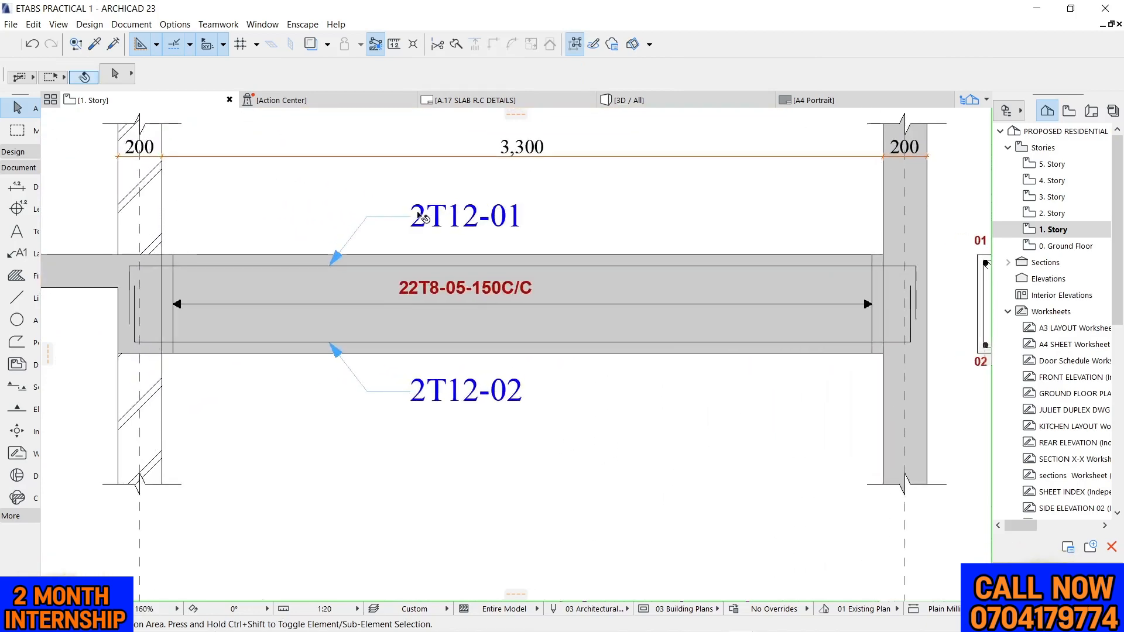
left_click(423, 218)
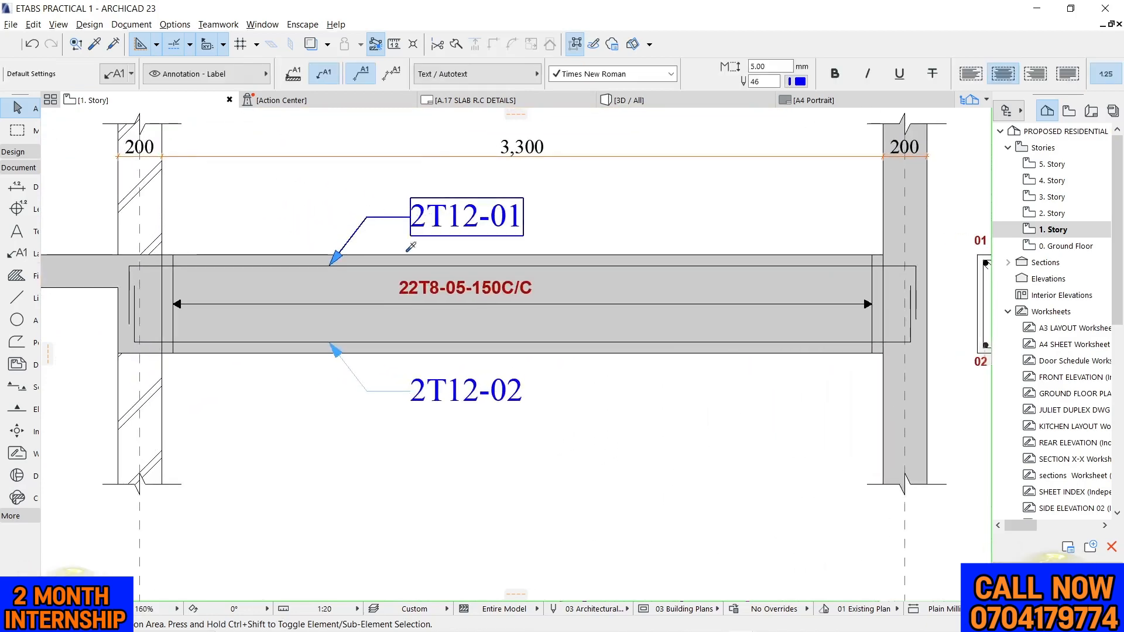
scroll(616, 267, "down", 4)
scroll(775, 294, "up", 3)
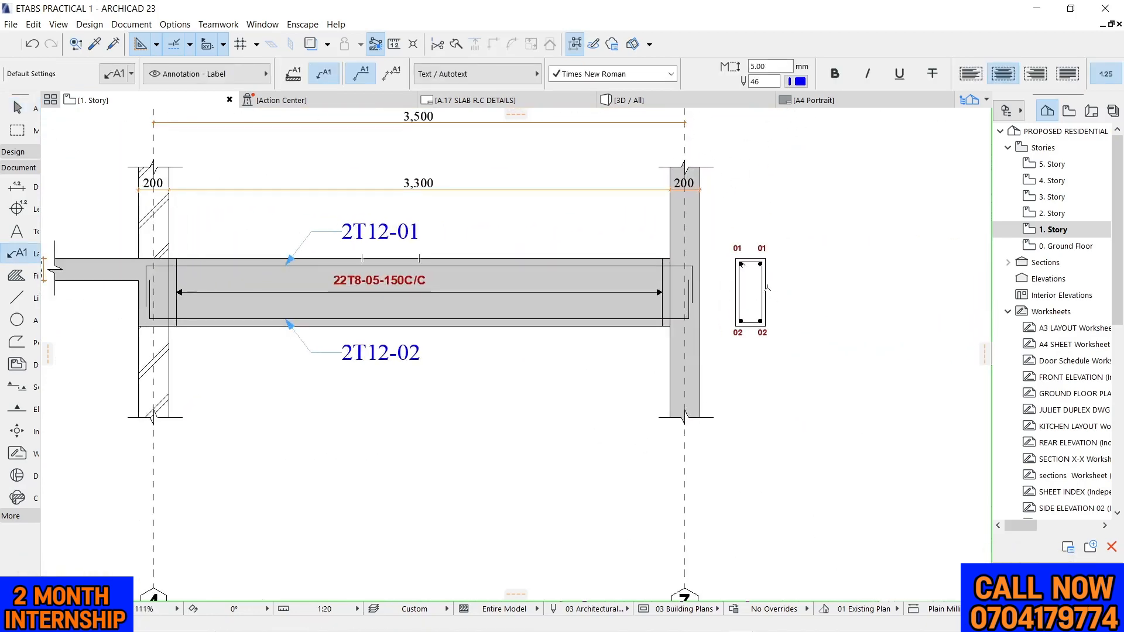
left_click(766, 291)
key("Escape")
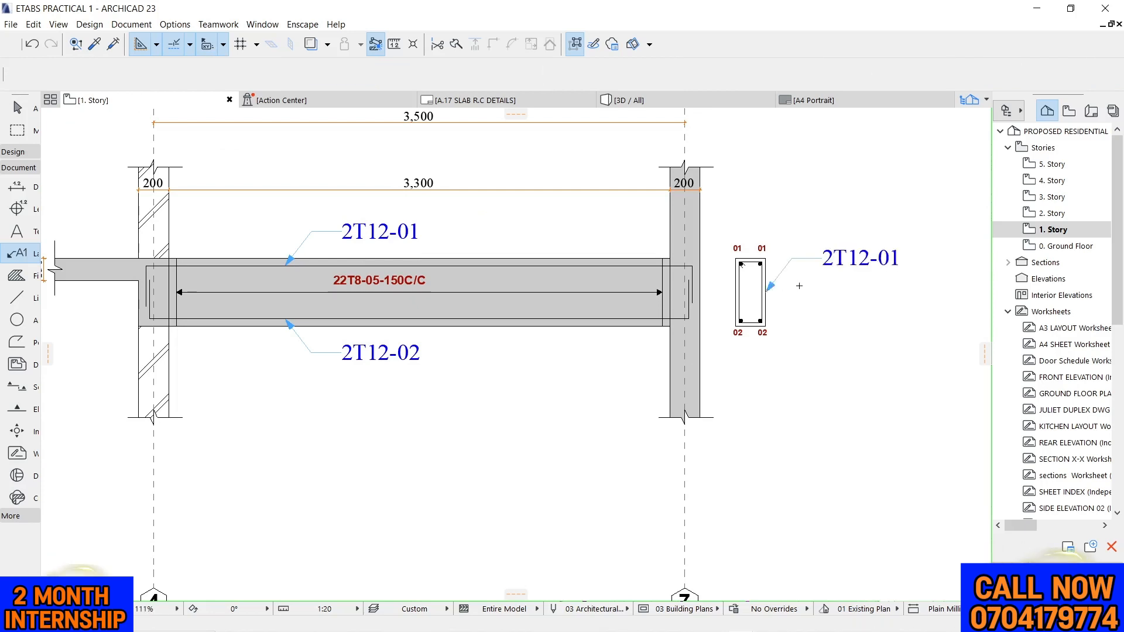
Straighten the cross-section label's leader by moving its bend and text level with the arrowhead
scroll(795, 266, "up", 4)
left_click(790, 250)
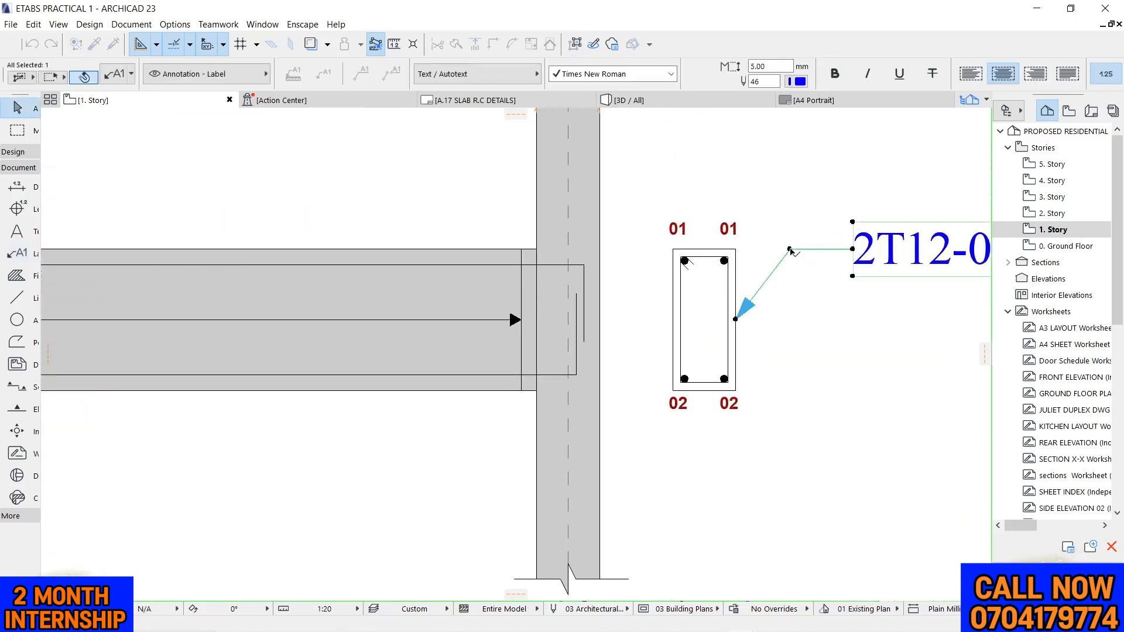
left_click(790, 251)
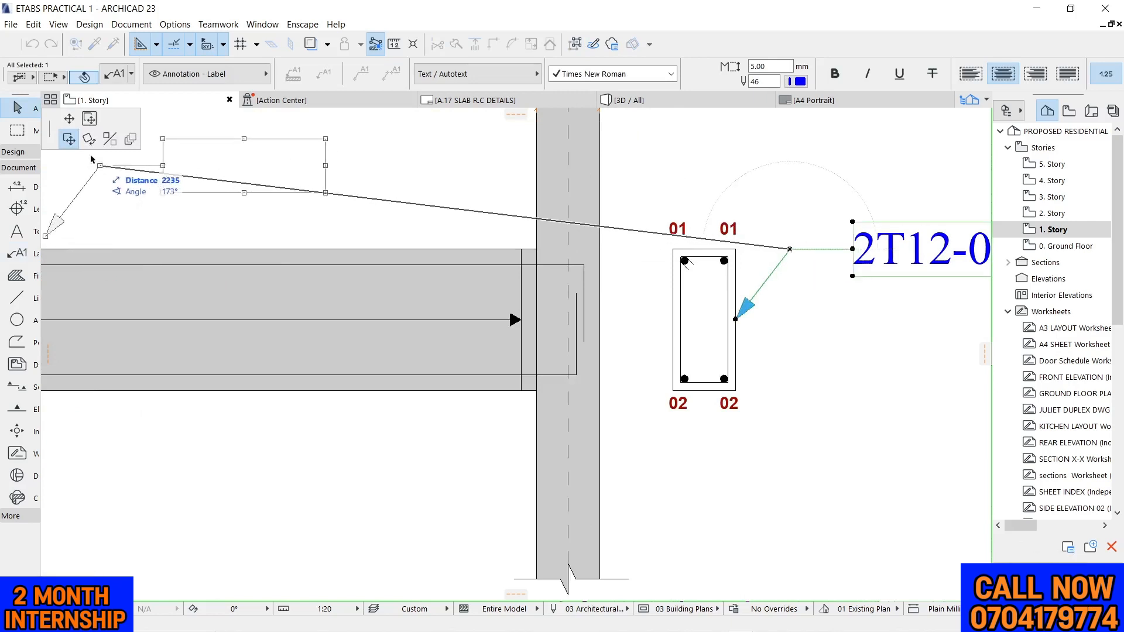
left_click(89, 119)
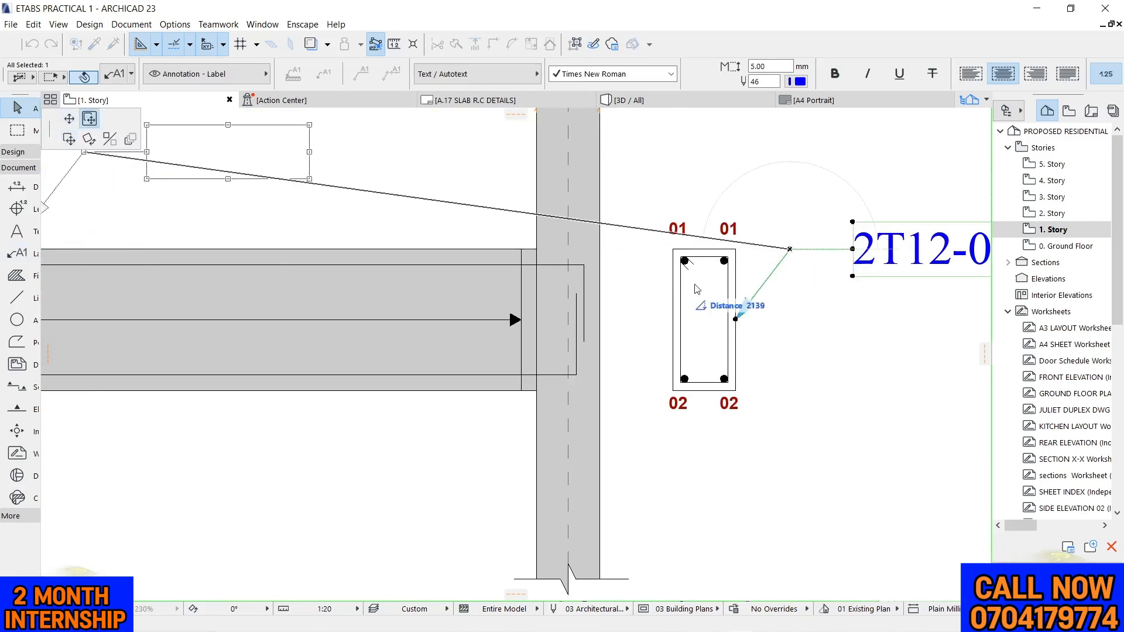
left_click(759, 318)
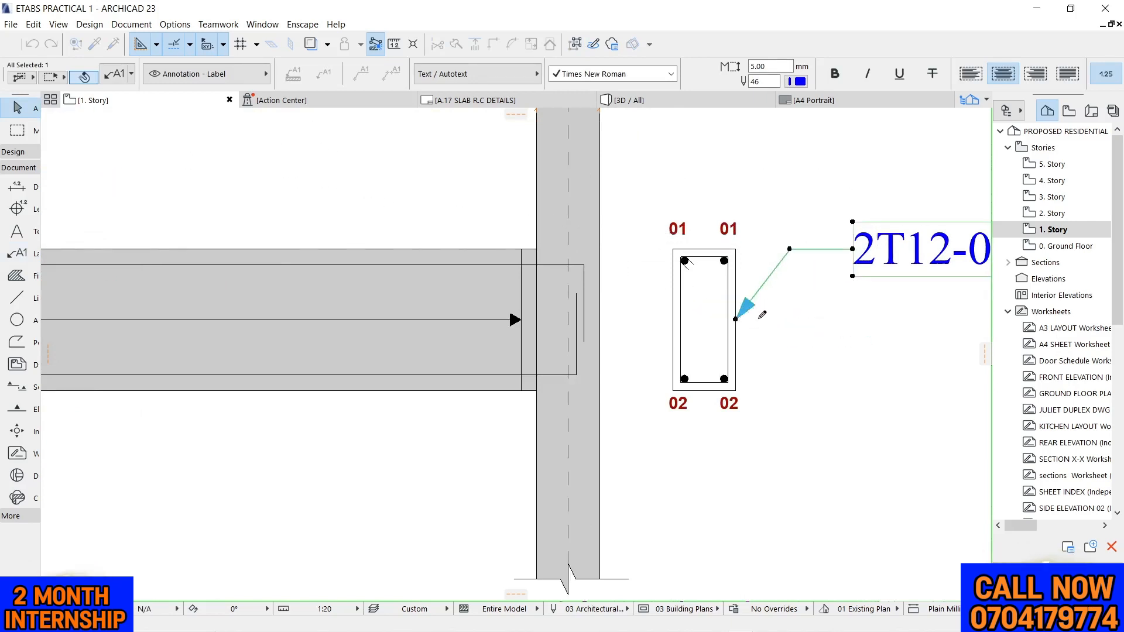
Shorten the cross-section label's leader by moving its text horizontally closer to the section
scroll(698, 286, "down", 3)
scroll(799, 299, "up", 4)
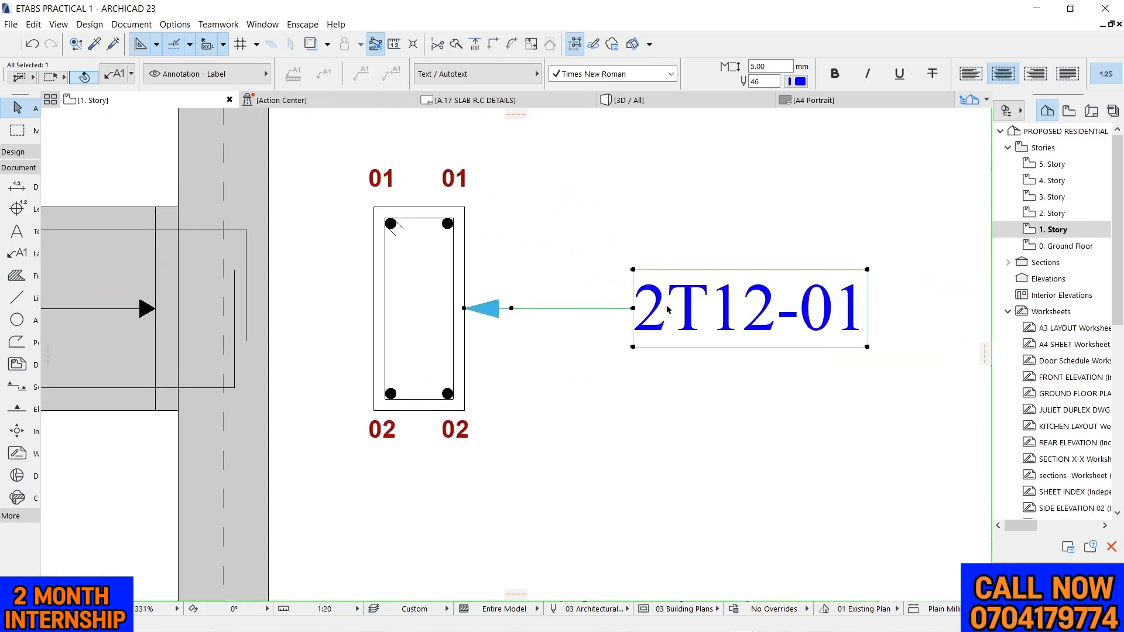
left_click(635, 309)
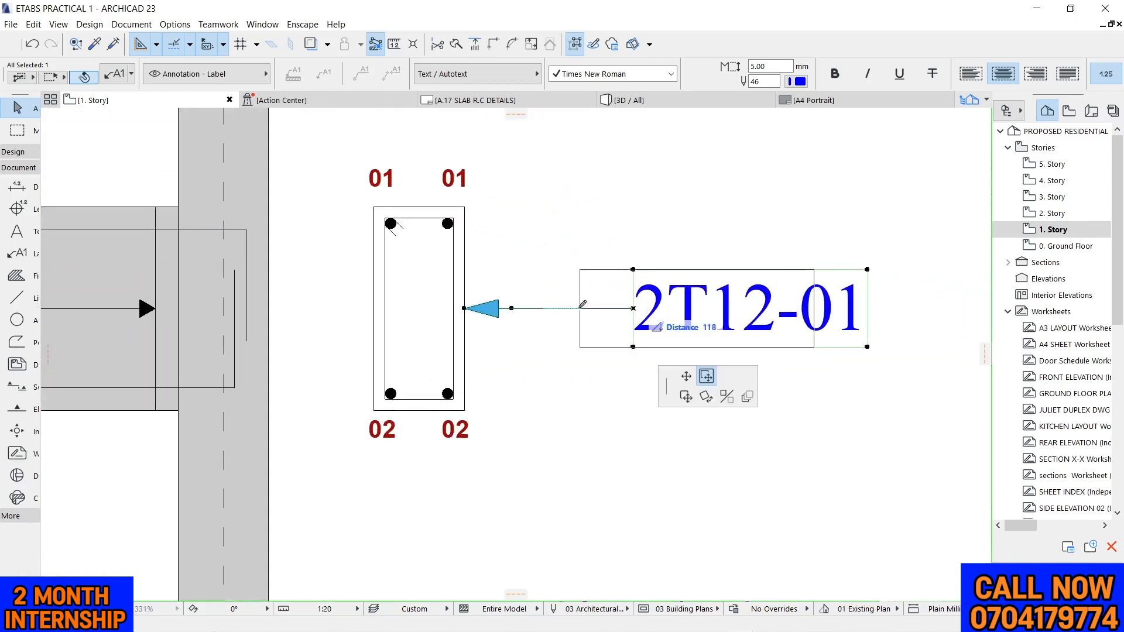
left_click(543, 308)
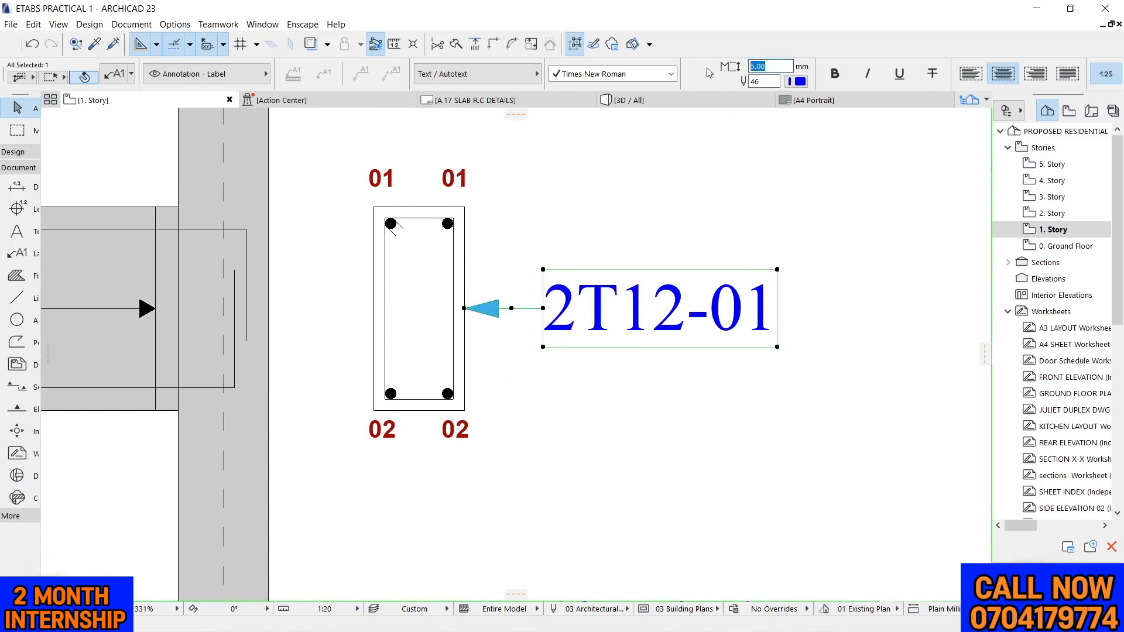
Set the cross-section label's text height to 3 mm
type("3")
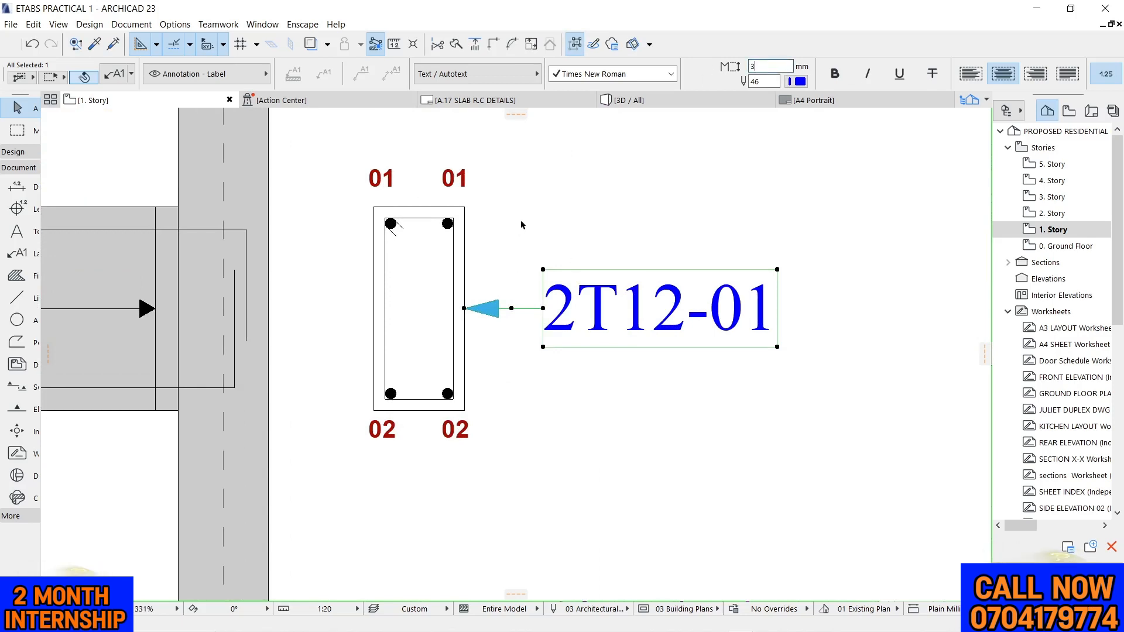
key("Return")
left_click(535, 210)
left_click_drag(554, 234, 670, 405)
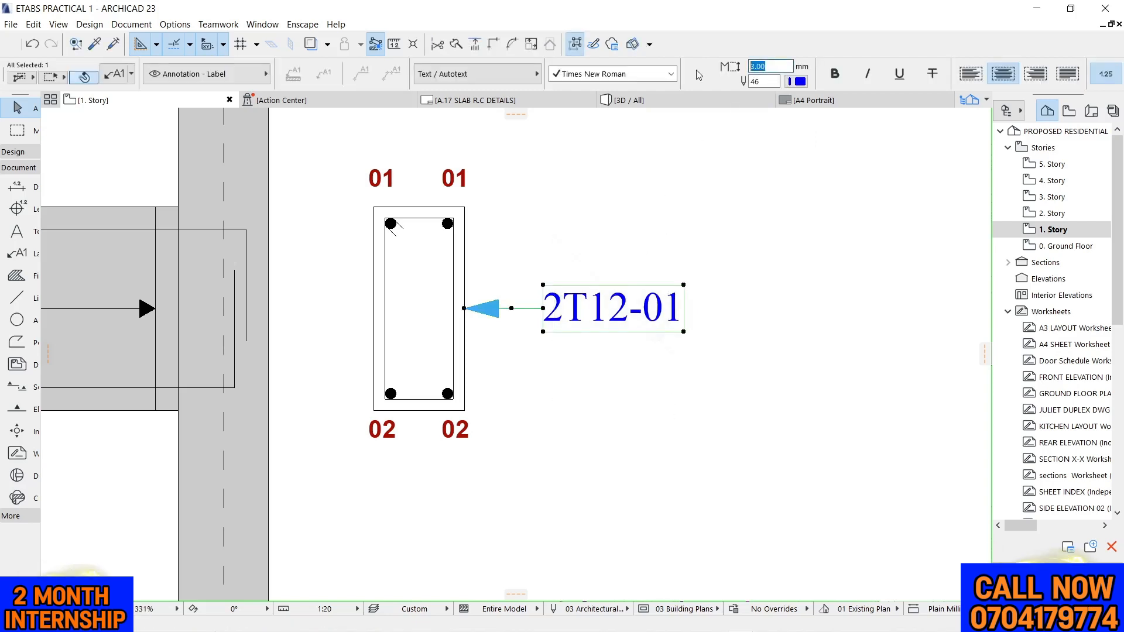
key("Return")
left_click(550, 225)
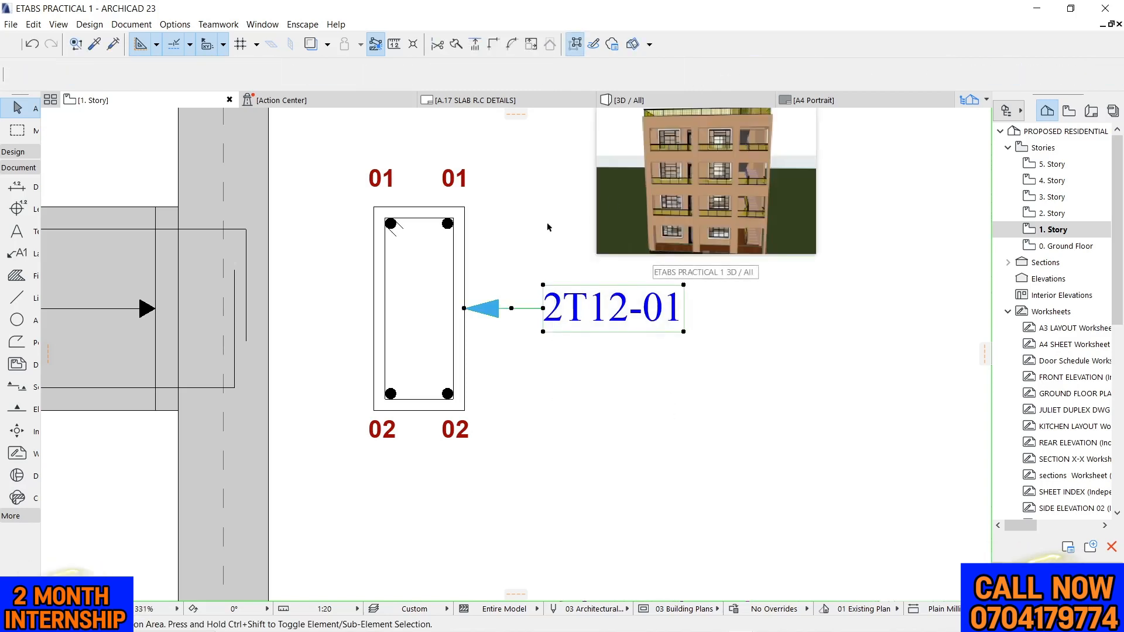
Set the text height of the elevation's 2T12-01 and 2T12-02 labels to 3 mm
scroll(605, 241, "down", 2)
scroll(622, 249, "down", 5)
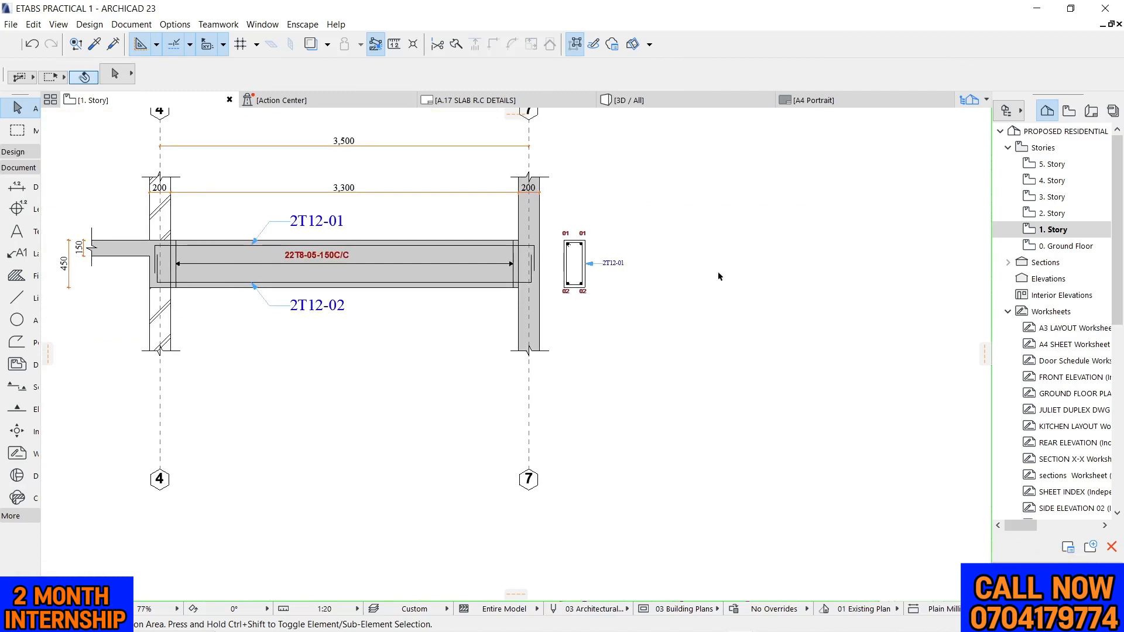
scroll(649, 234, "up", 5)
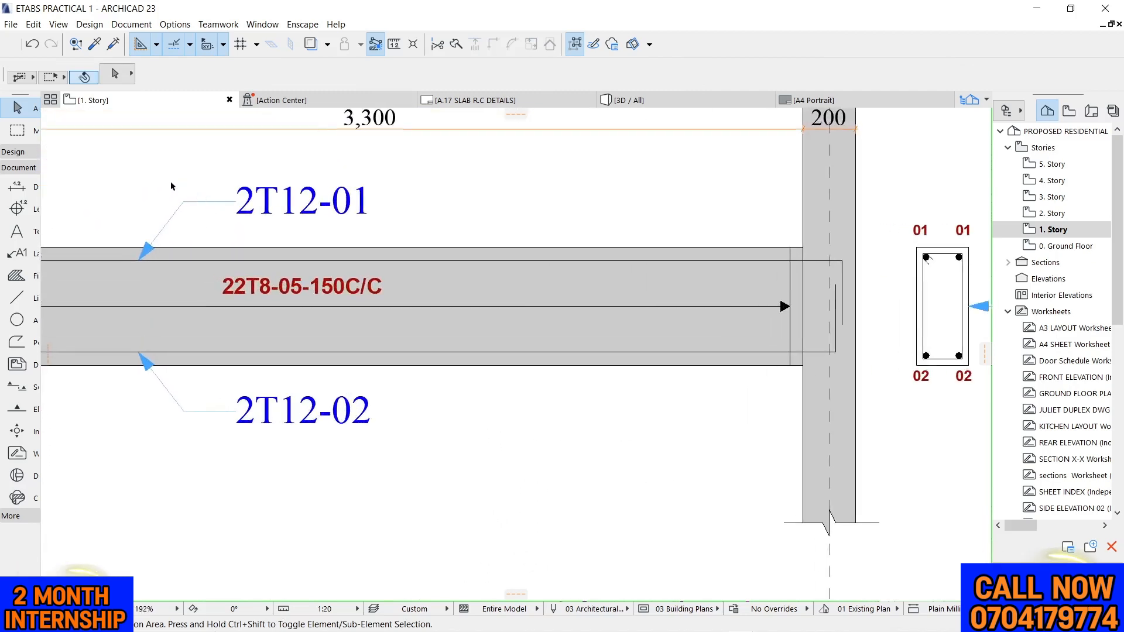
mouse_move(171, 185)
left_mouse_down()
mouse_move(413, 222)
mouse_move(430, 245)
left_mouse_up()
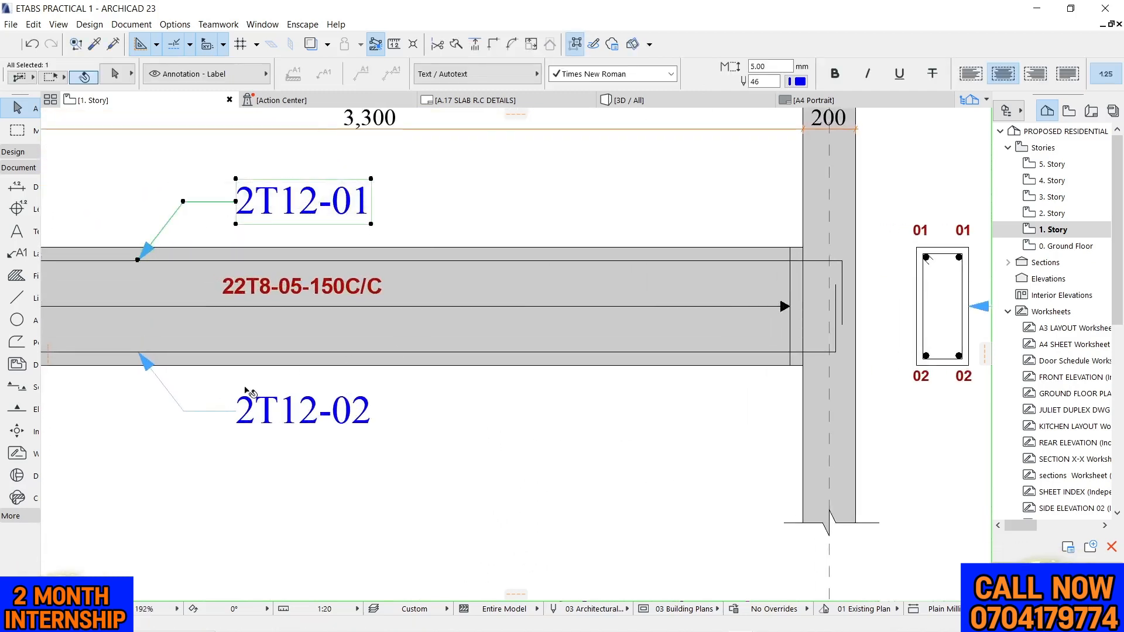
left_click_drag(235, 378, 312, 451, "shift")
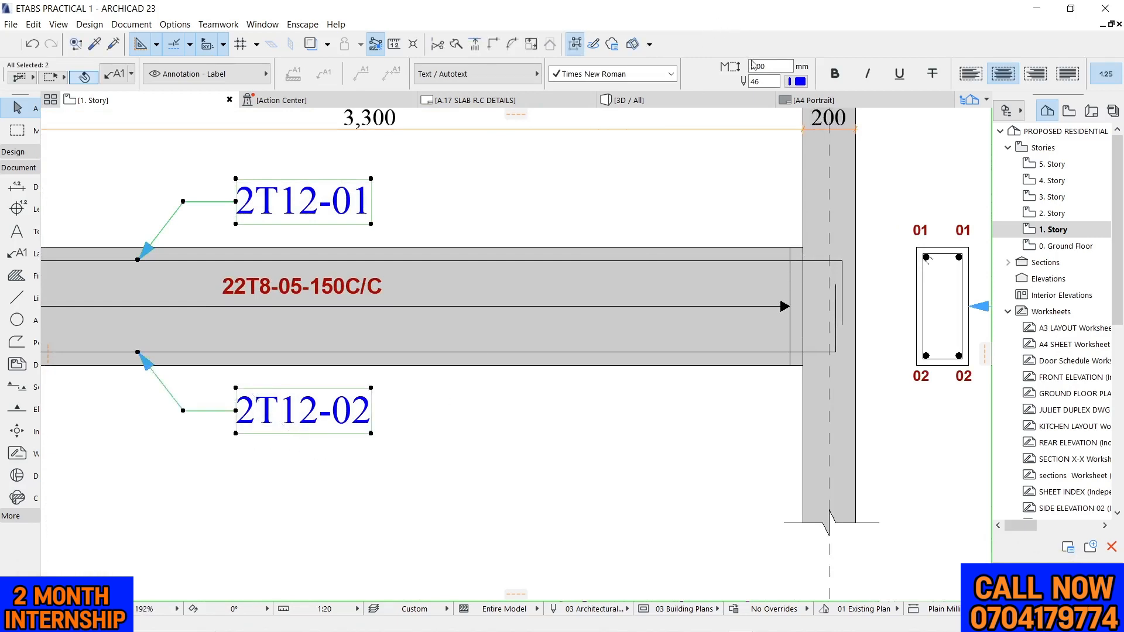
type("00")
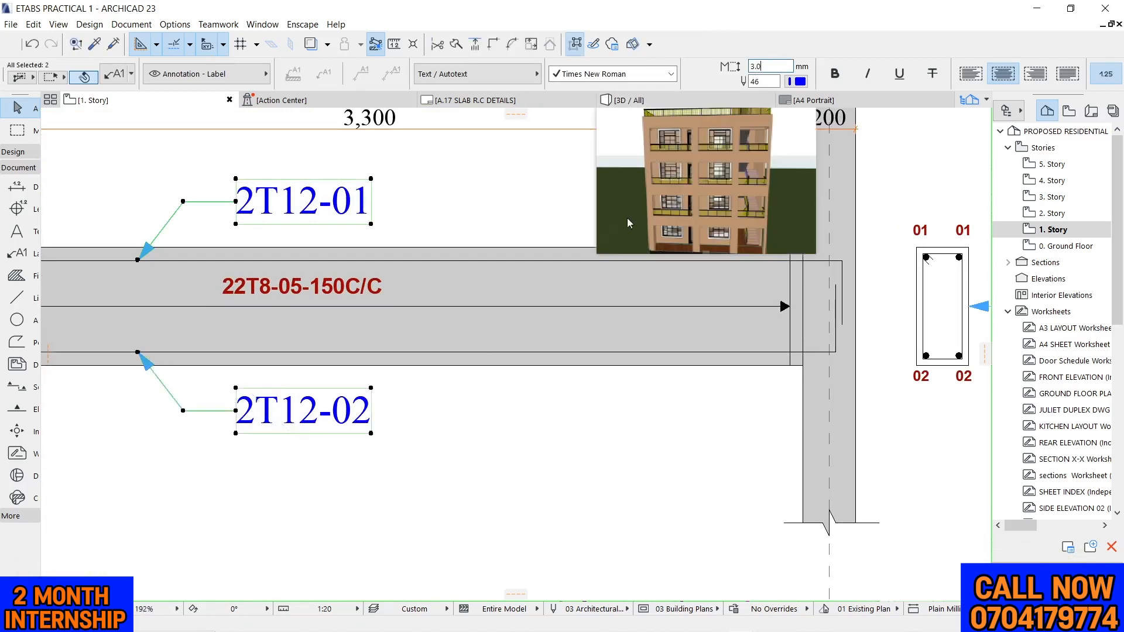
key("Return")
left_click(489, 178)
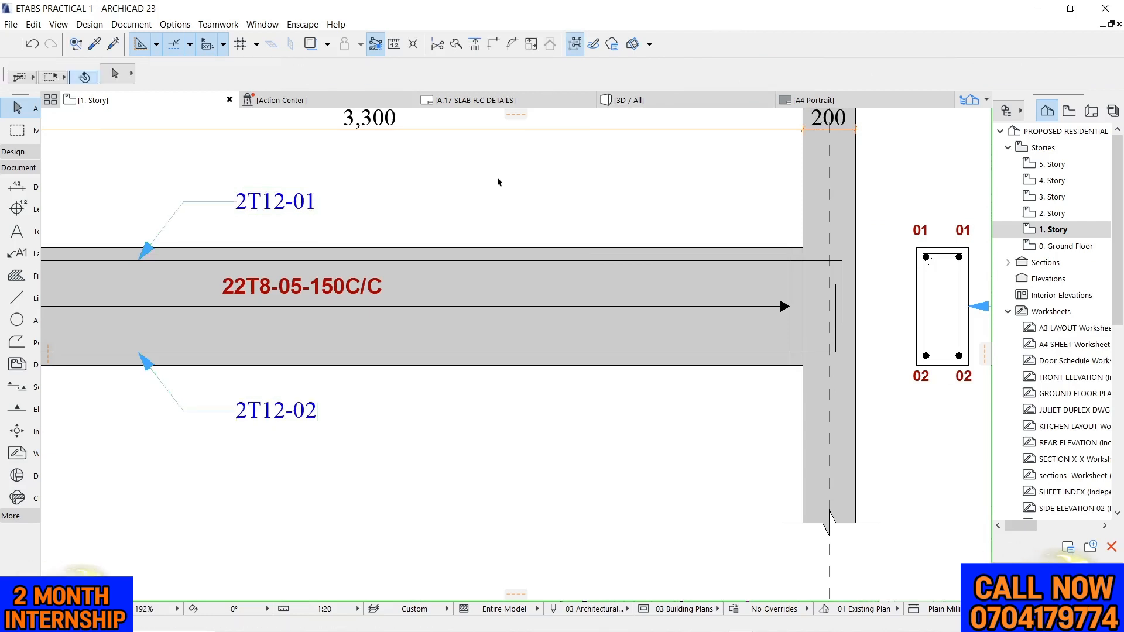
Change the bar count and size in the cross-section's leader label to 22T8
left_click(349, 295)
scroll(643, 135, "down", 5)
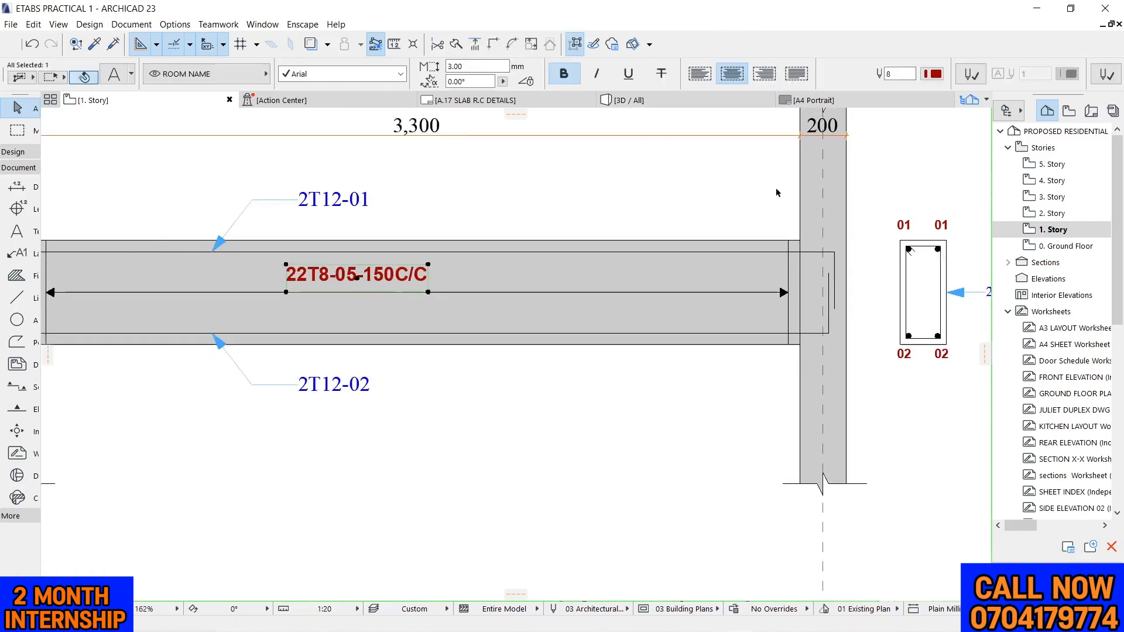
left_click(685, 162)
scroll(875, 232, "up", 5)
scroll(835, 231, "up", 3)
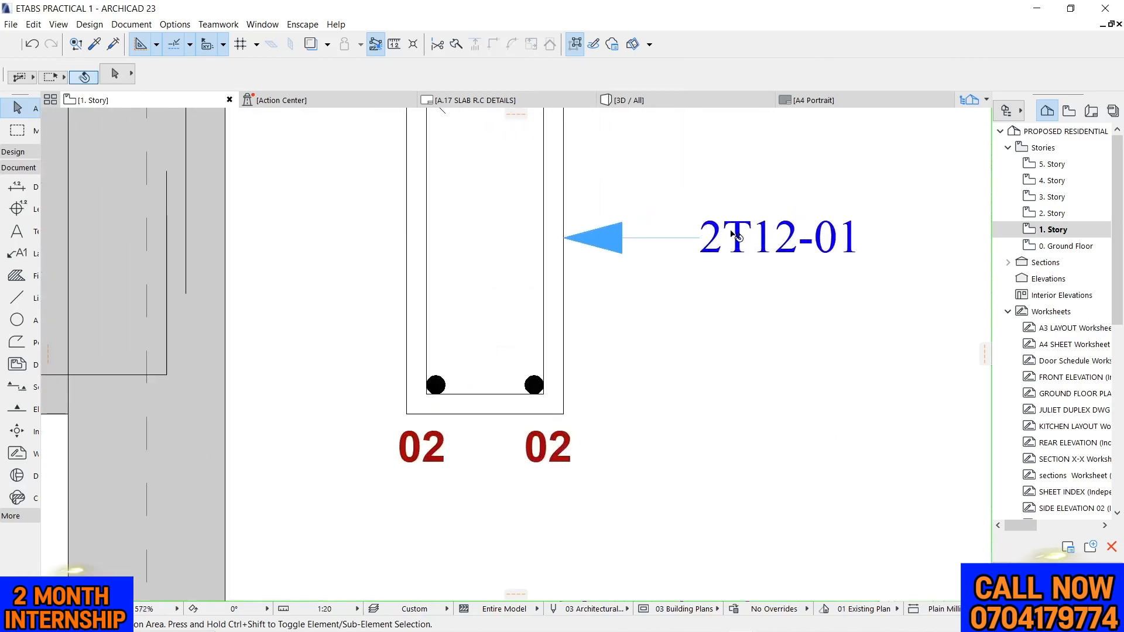
double_click(735, 234)
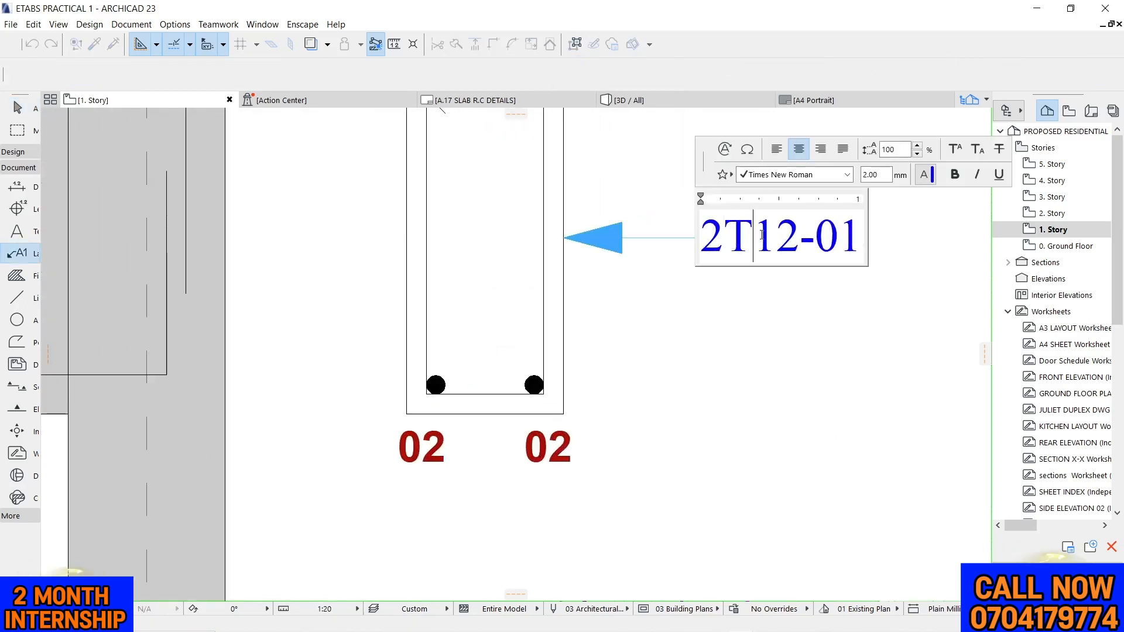
left_click_drag(761, 234, 792, 247)
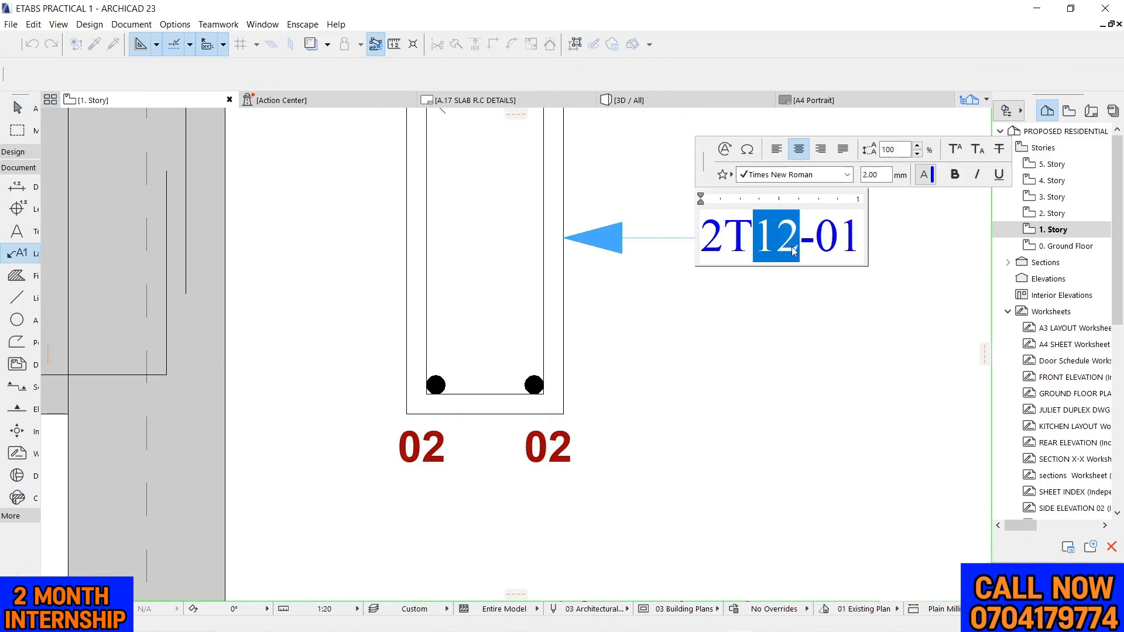
type("8")
left_click_drag(729, 236, 693, 237)
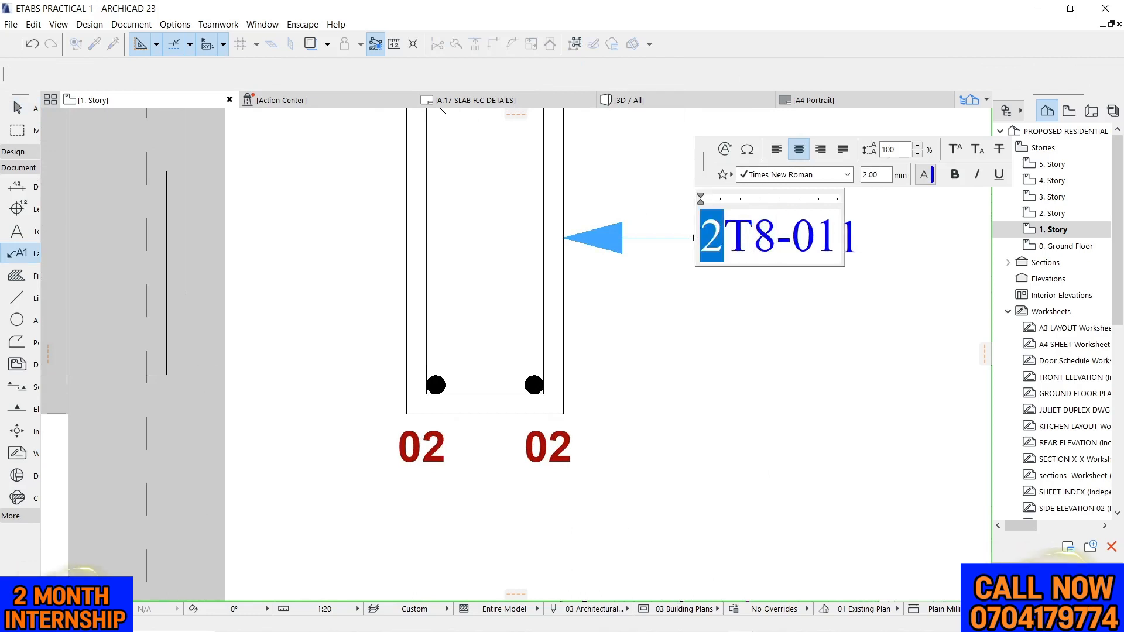
type("22")
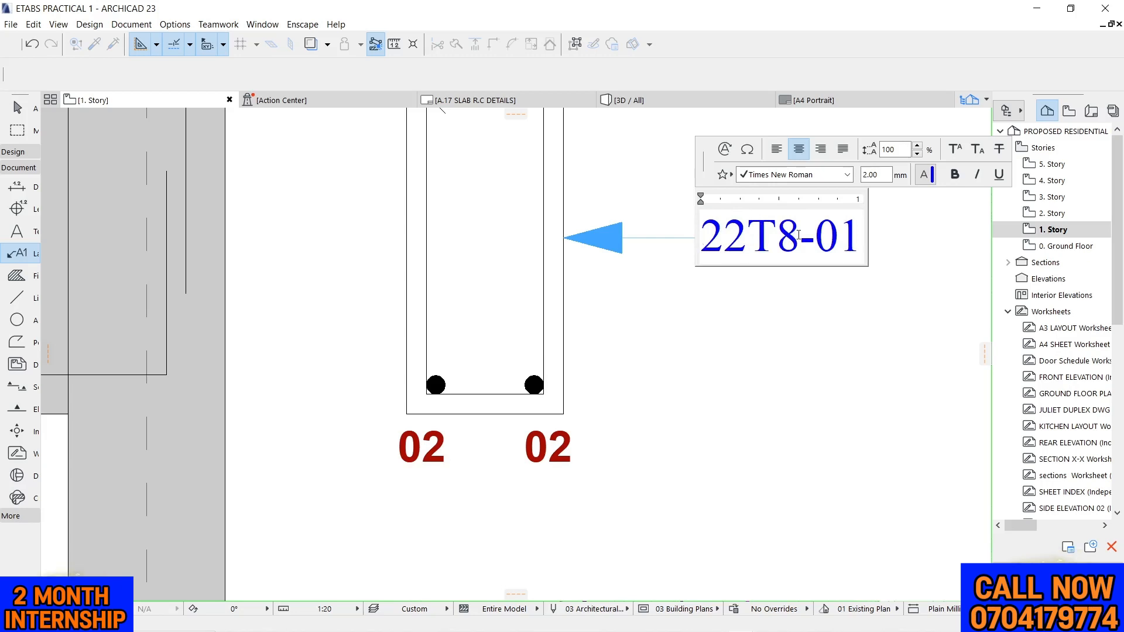
Change the bar mark in the cross-section label to 05 and append the spacing -150C/C
left_click_drag(824, 231, 856, 245)
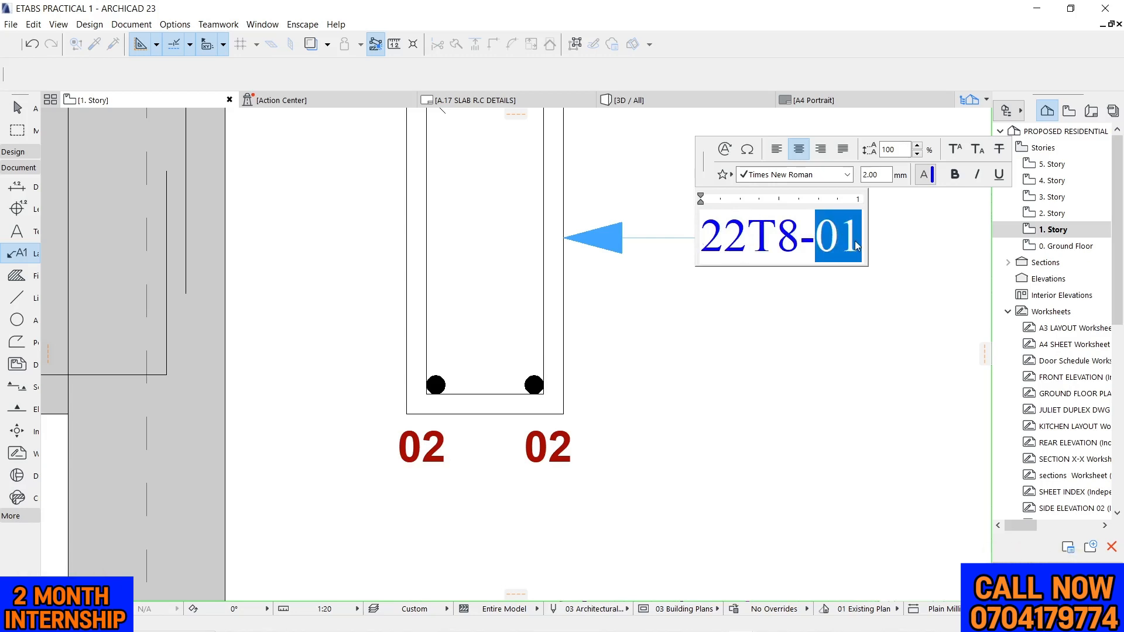
type("05")
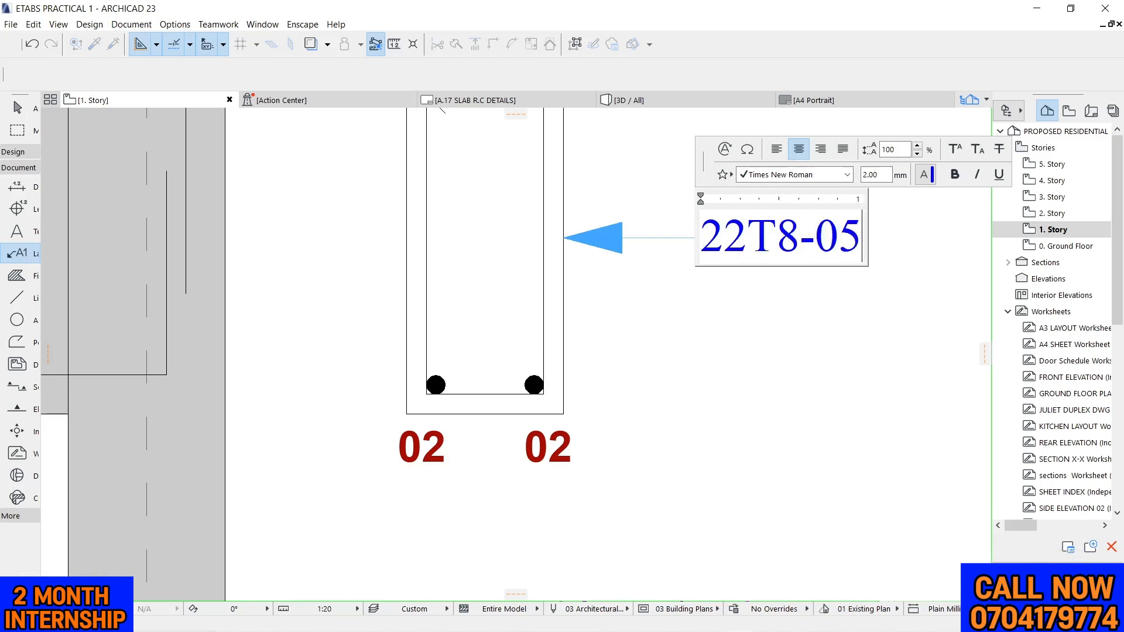
type("-150")
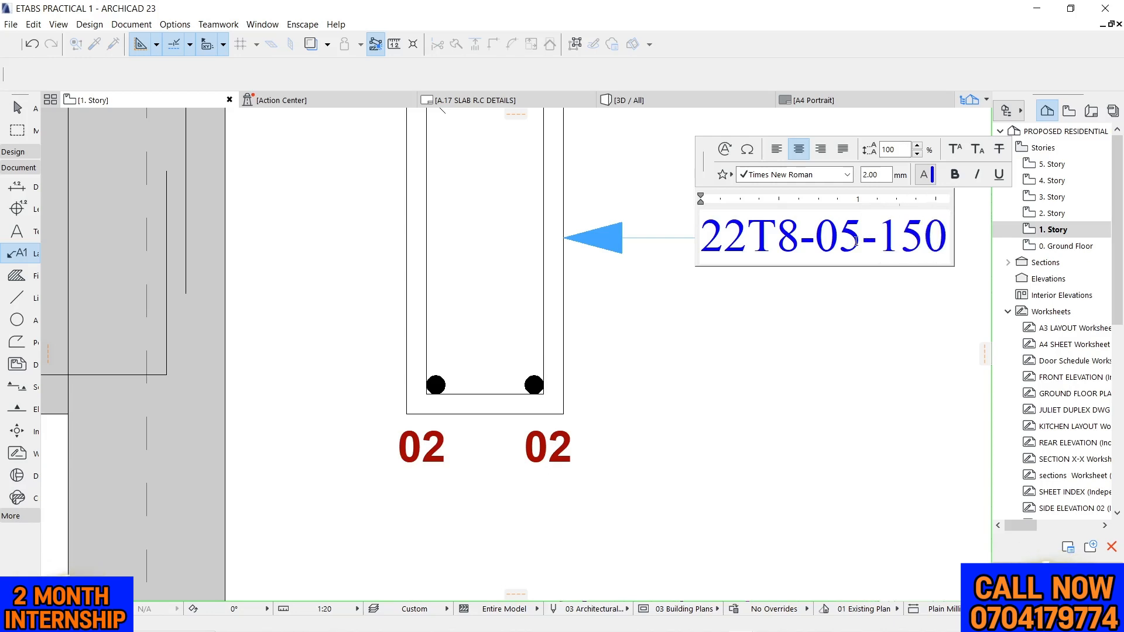
type("C/C")
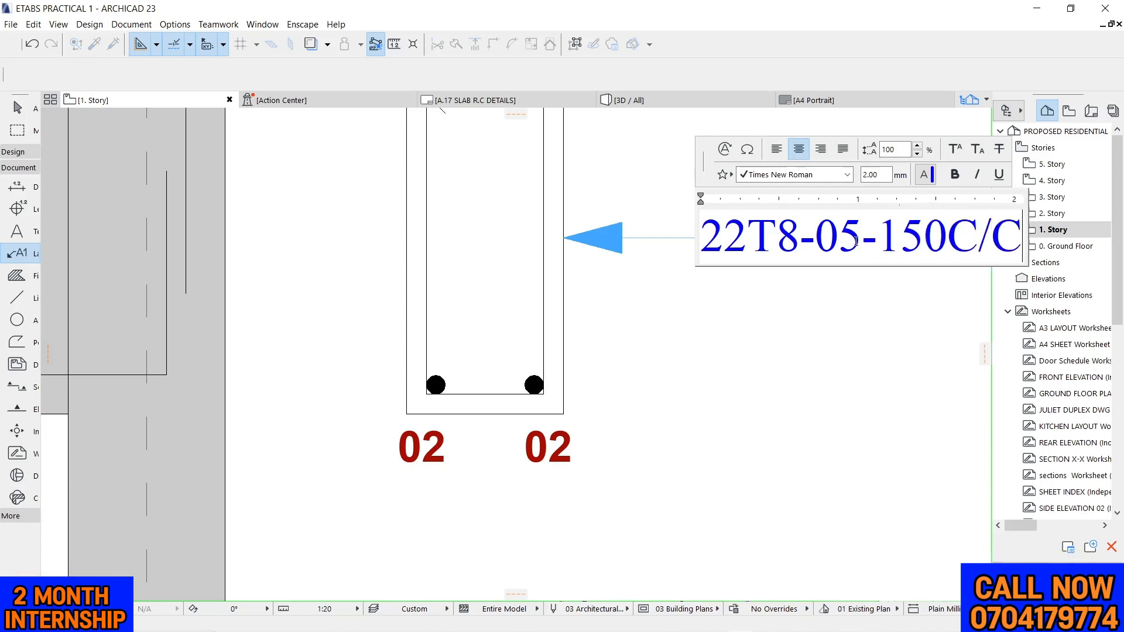
left_click(758, 367)
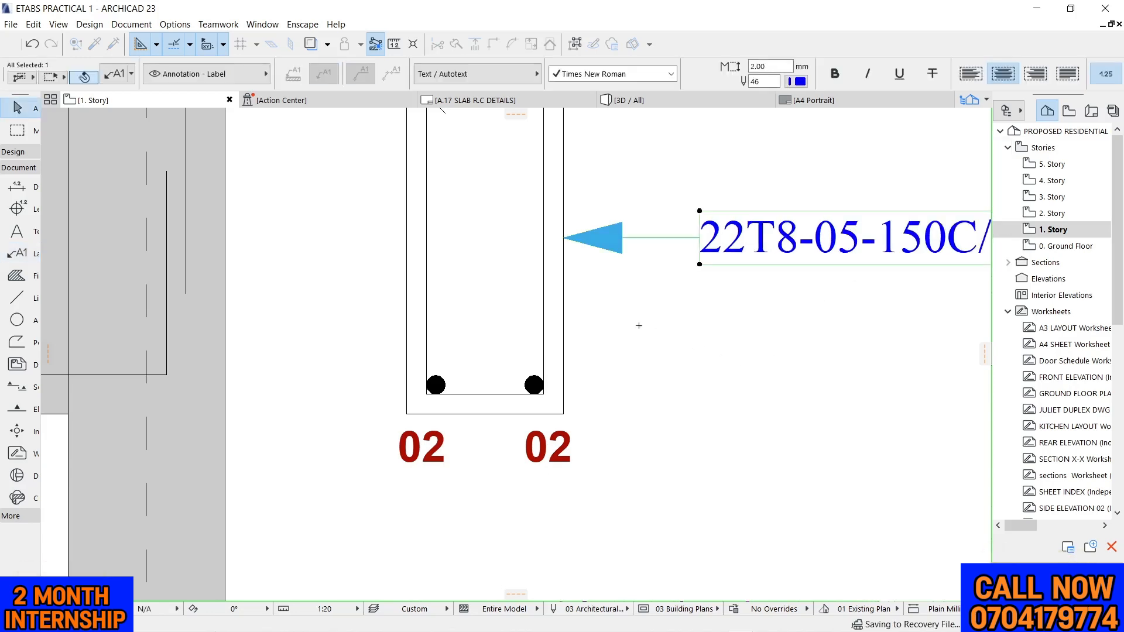
Move the arrowhead of the cross-section label's leader horizontally onto the vertical leg of the stirrup
scroll(620, 290, "down", 3)
scroll(603, 273, "up", 3)
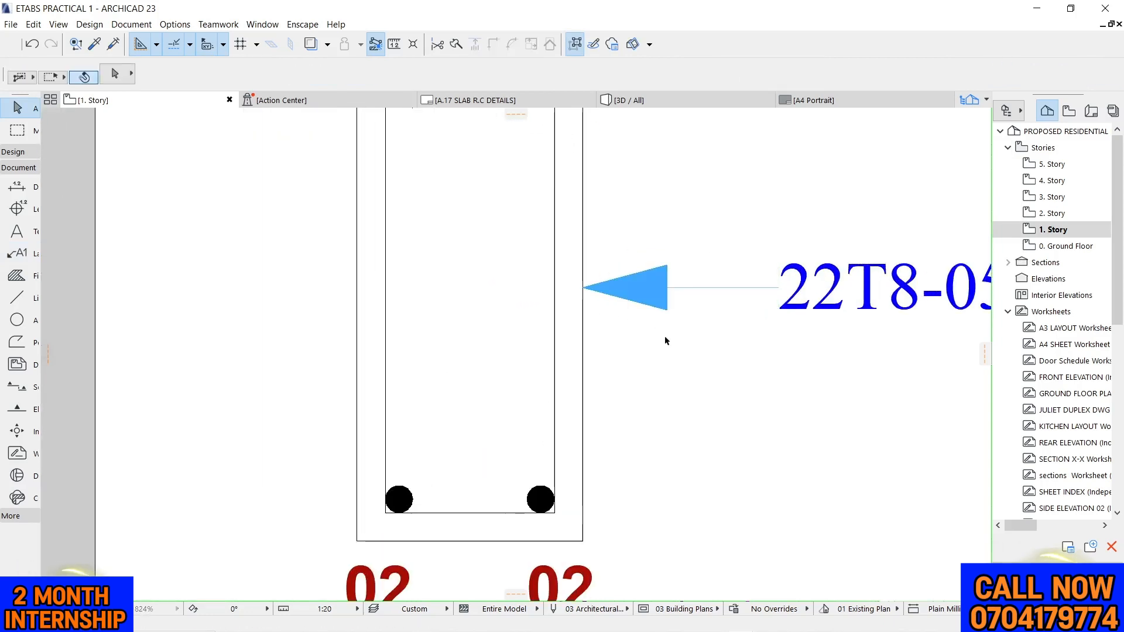
left_click(583, 287)
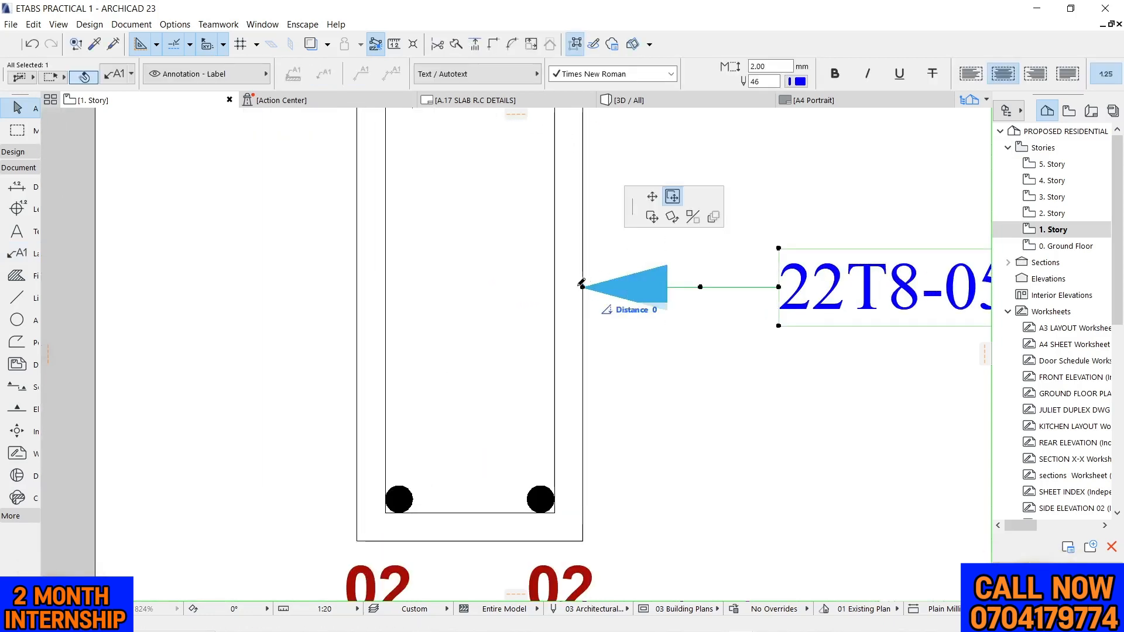
left_click(560, 286)
scroll(666, 227, "up", 1)
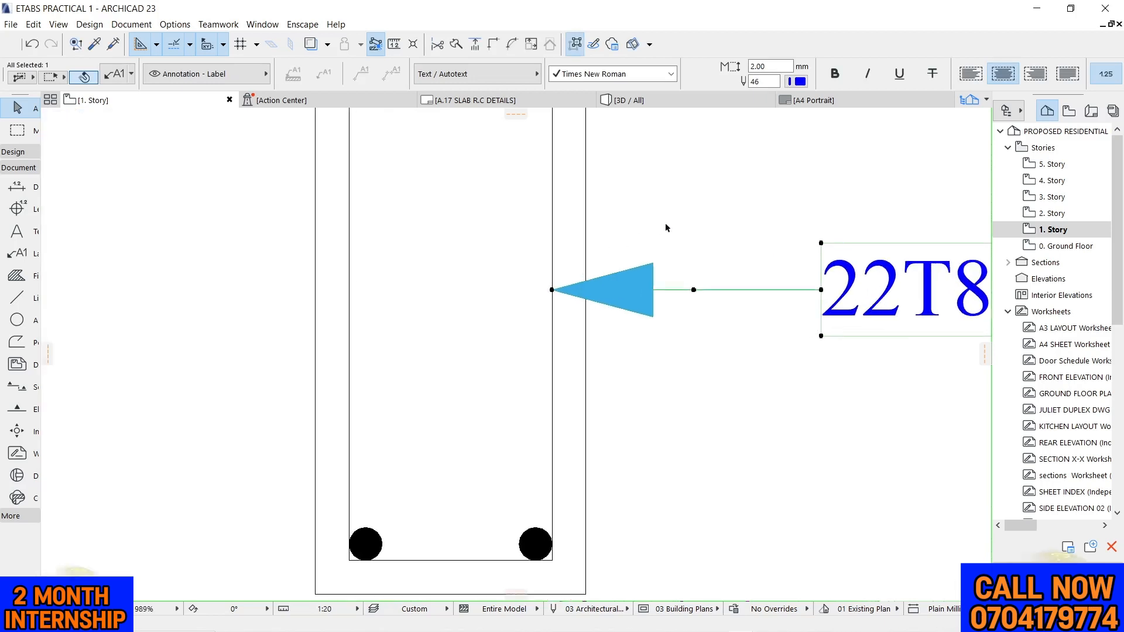
Reduce the arrowhead size of the cross-section label's leader
scroll(676, 203, "down", 3)
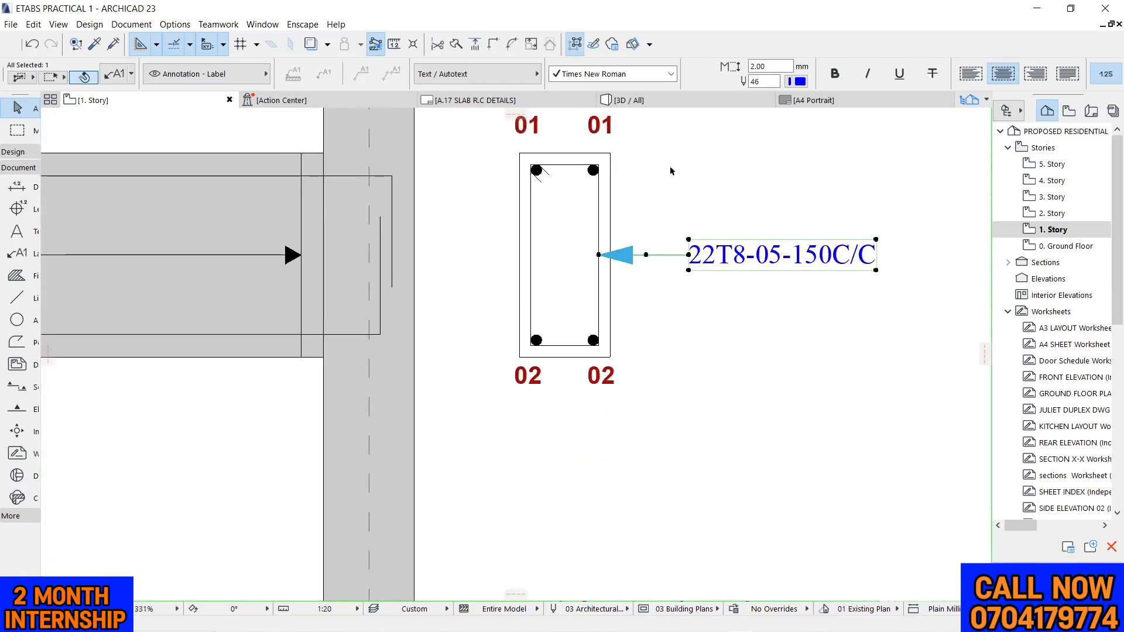
scroll(793, 75, "down", 6)
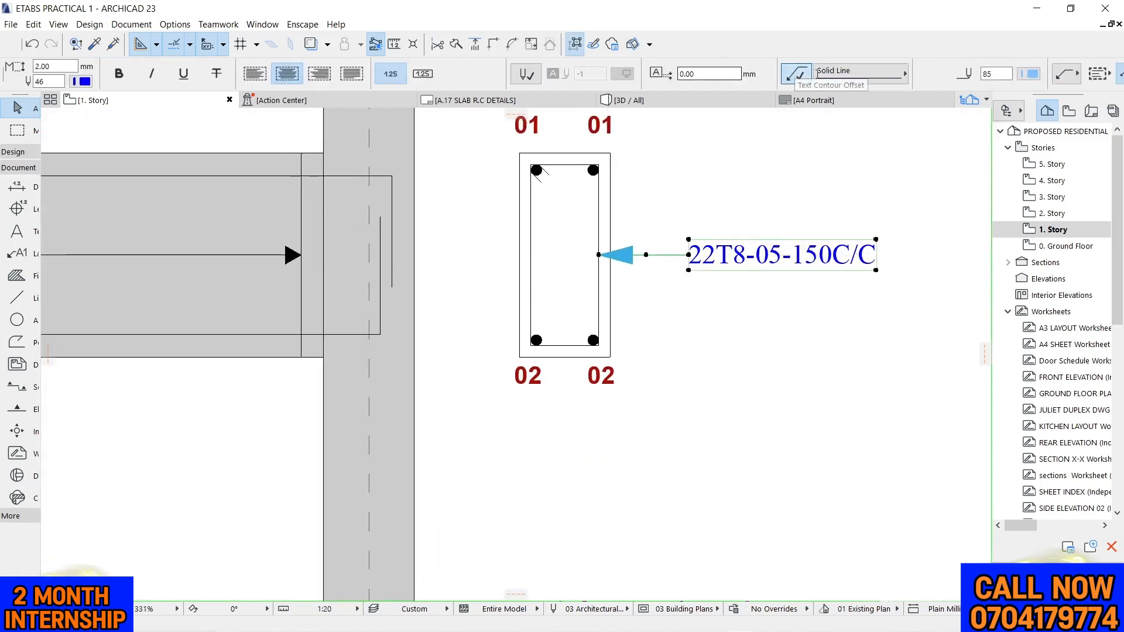
scroll(818, 74, "down", 8)
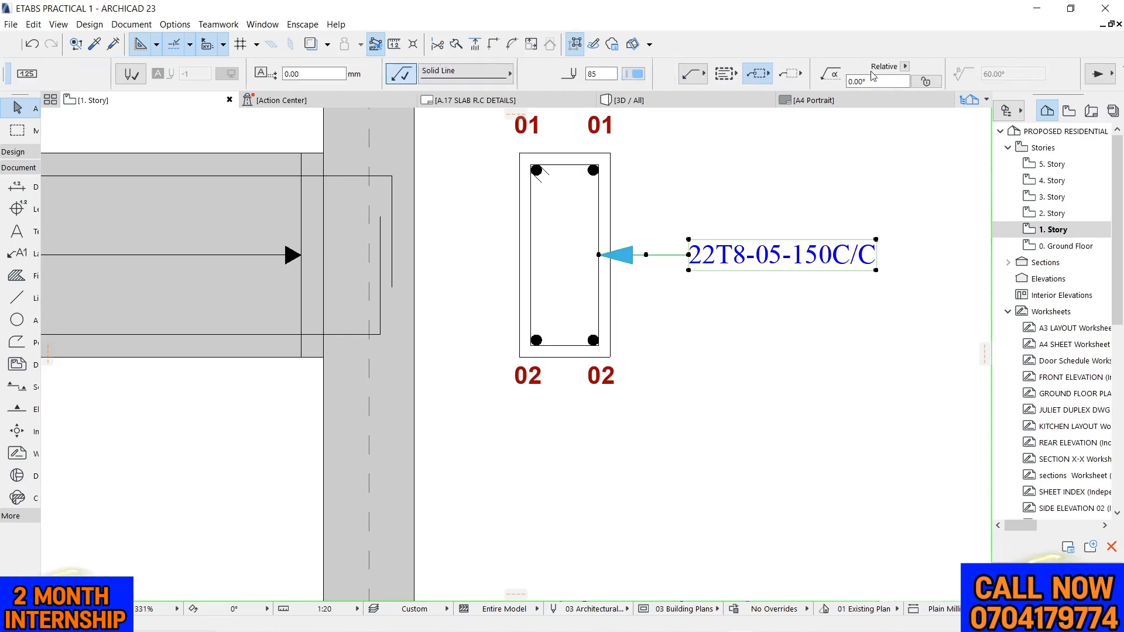
scroll(873, 76, "down", 3)
left_click(1014, 65)
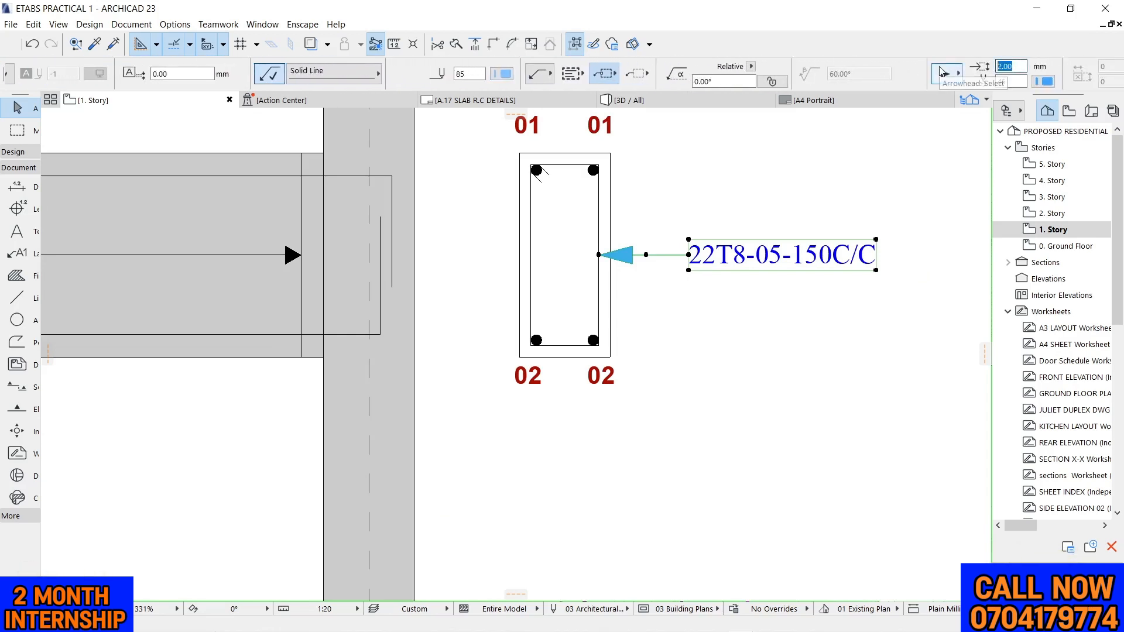
left_click(702, 176)
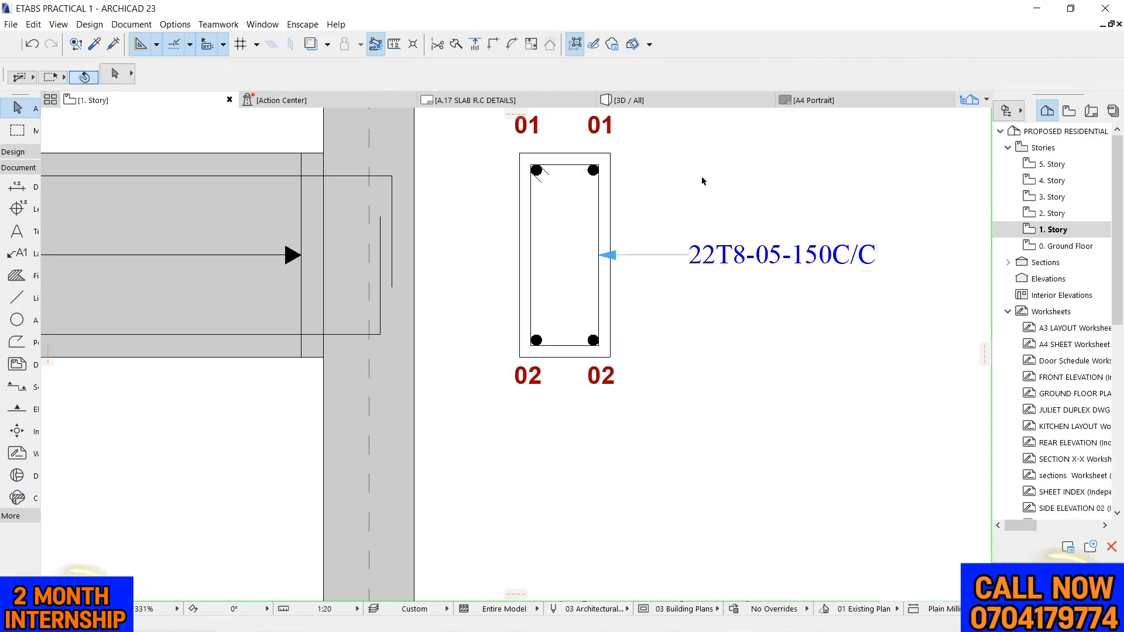
Copy the elevation's red 22T8-05-150C/C text to the empty space below the beam, between grids 4 and 7
scroll(669, 187, "down", 6)
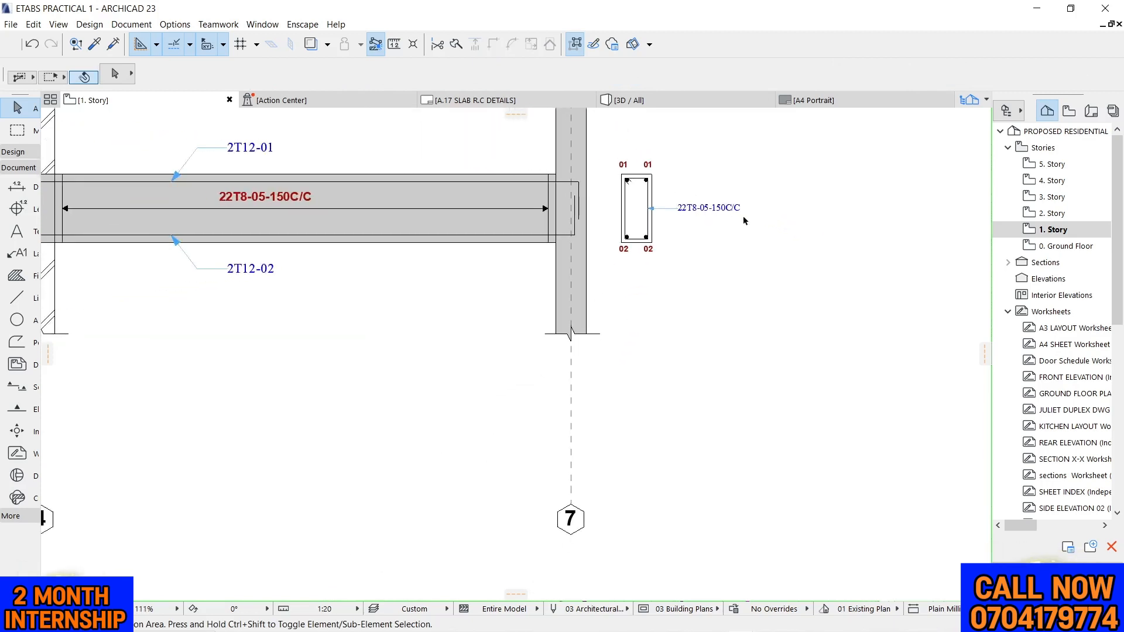
scroll(819, 275, "down", 3)
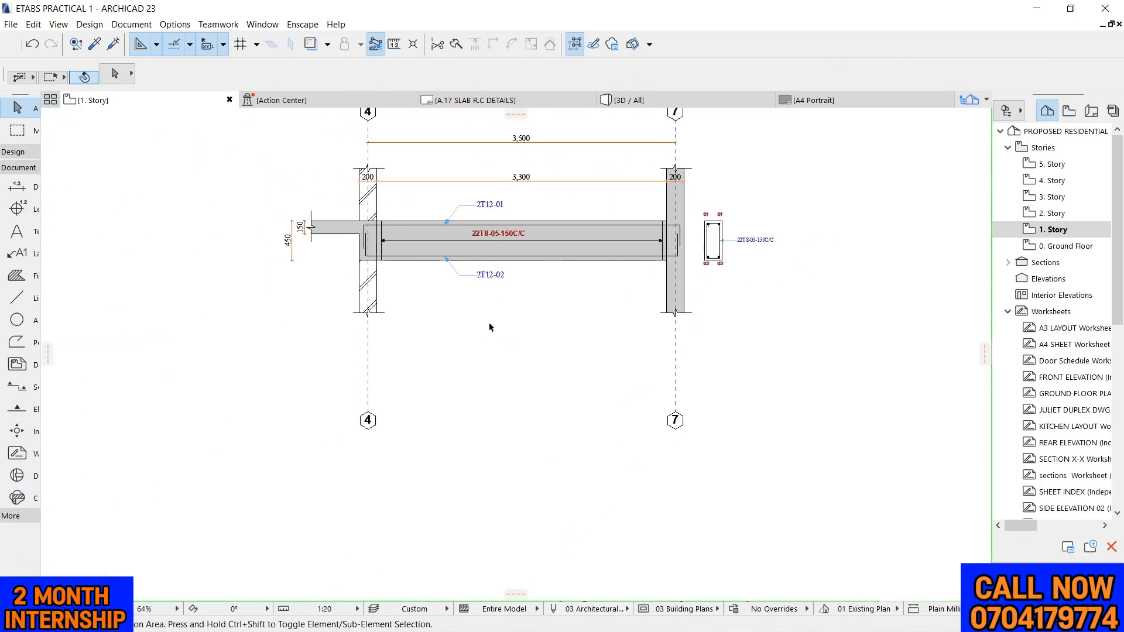
scroll(500, 278, "up", 4)
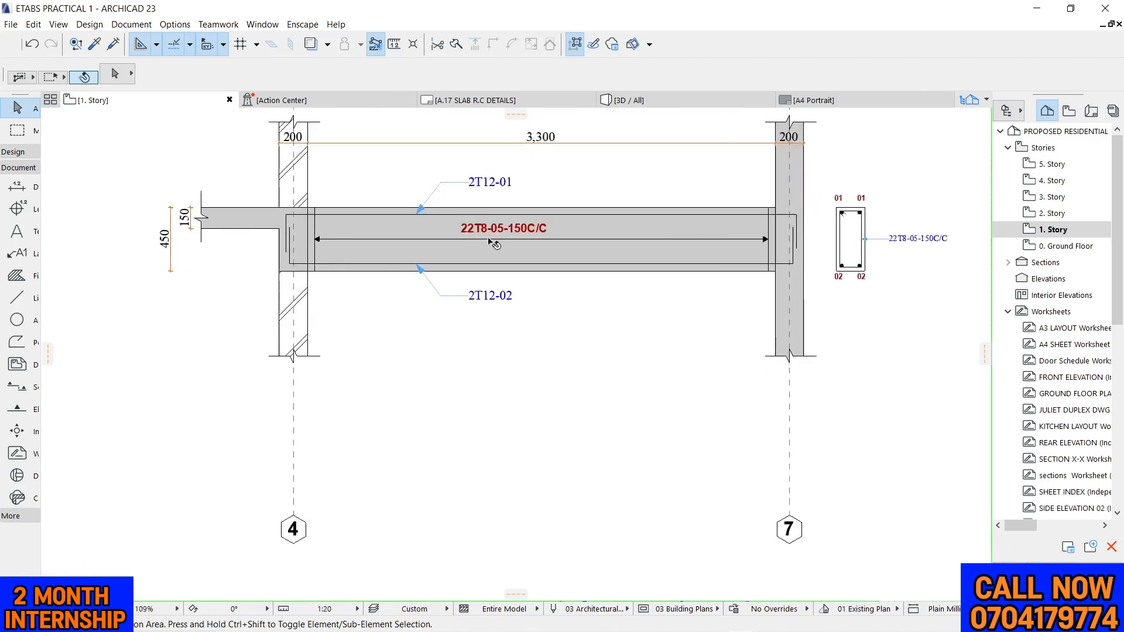
left_click(505, 226)
left_click_drag(505, 225, 513, 435)
Replace the copied text below the beam with the title "200 X 450 BEAM 3" and start a second line
double_click(509, 431)
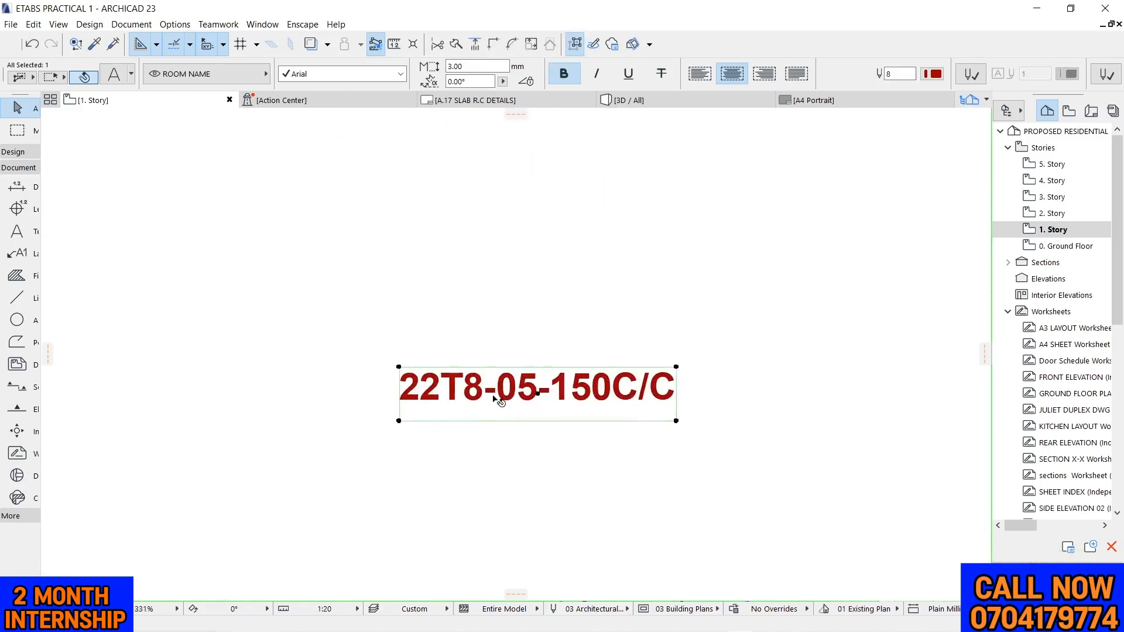
left_click_drag(681, 389, 373, 388)
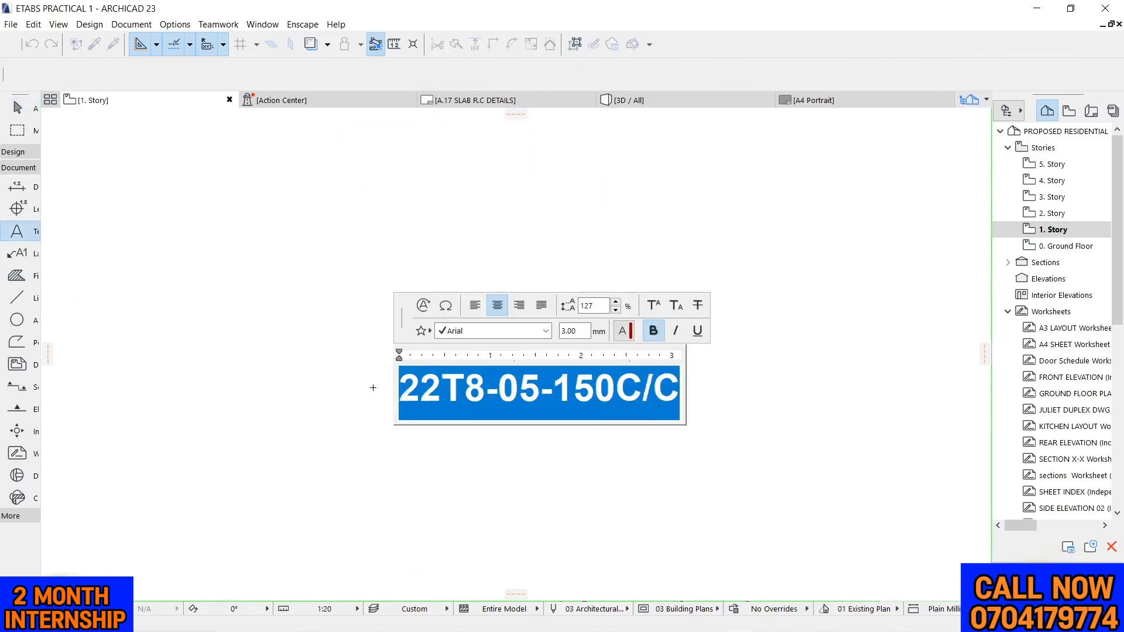
type("200 X ")
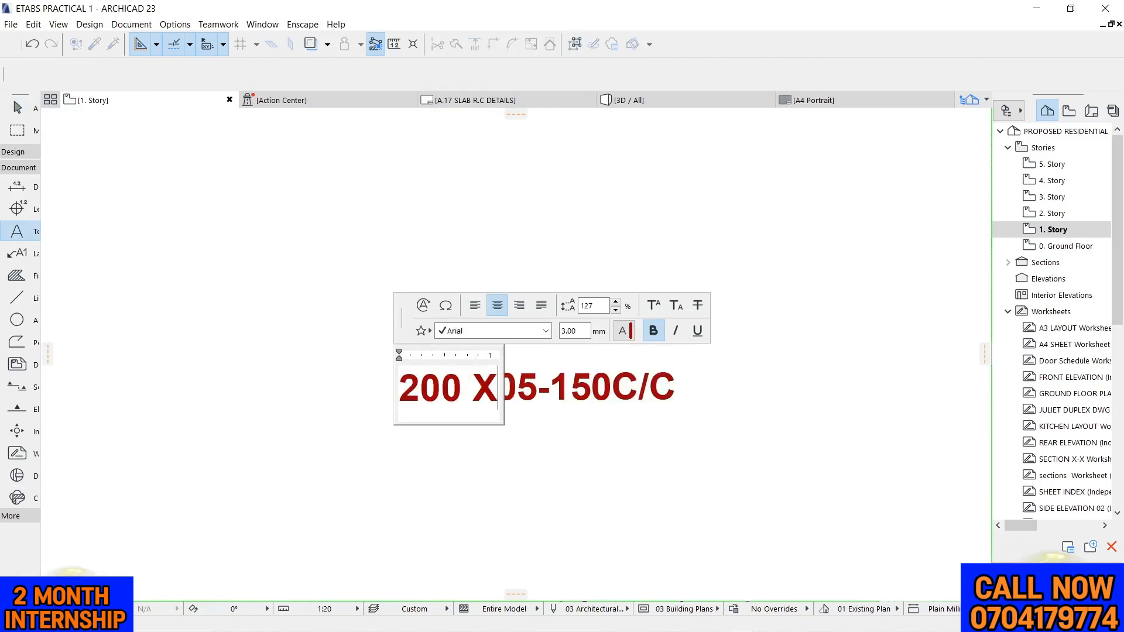
type("45")
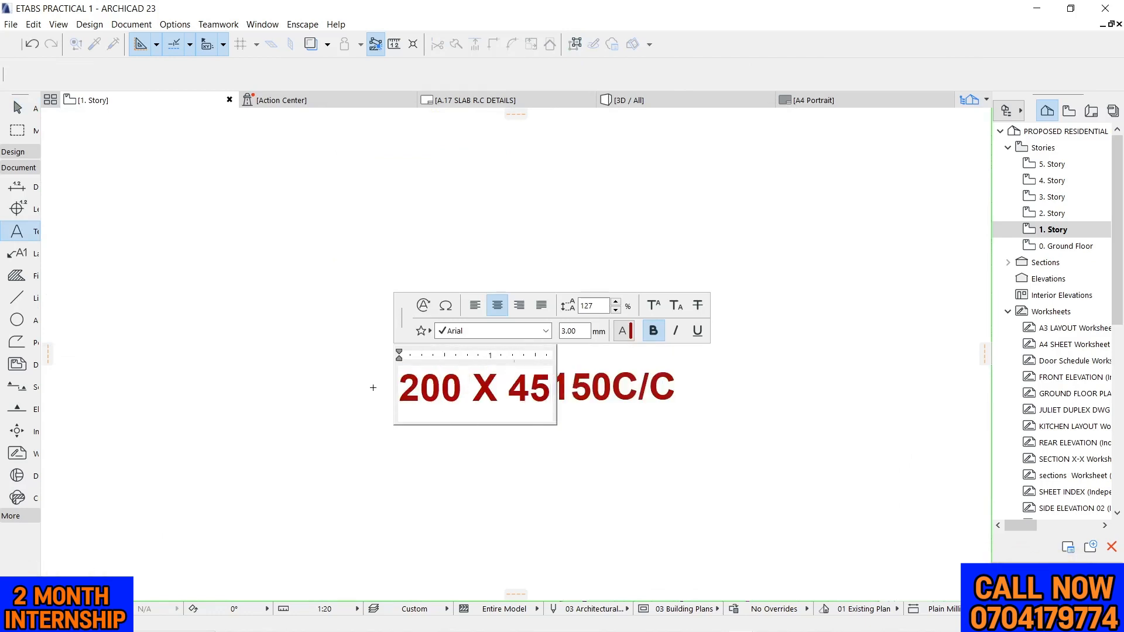
type("0 BEAM")
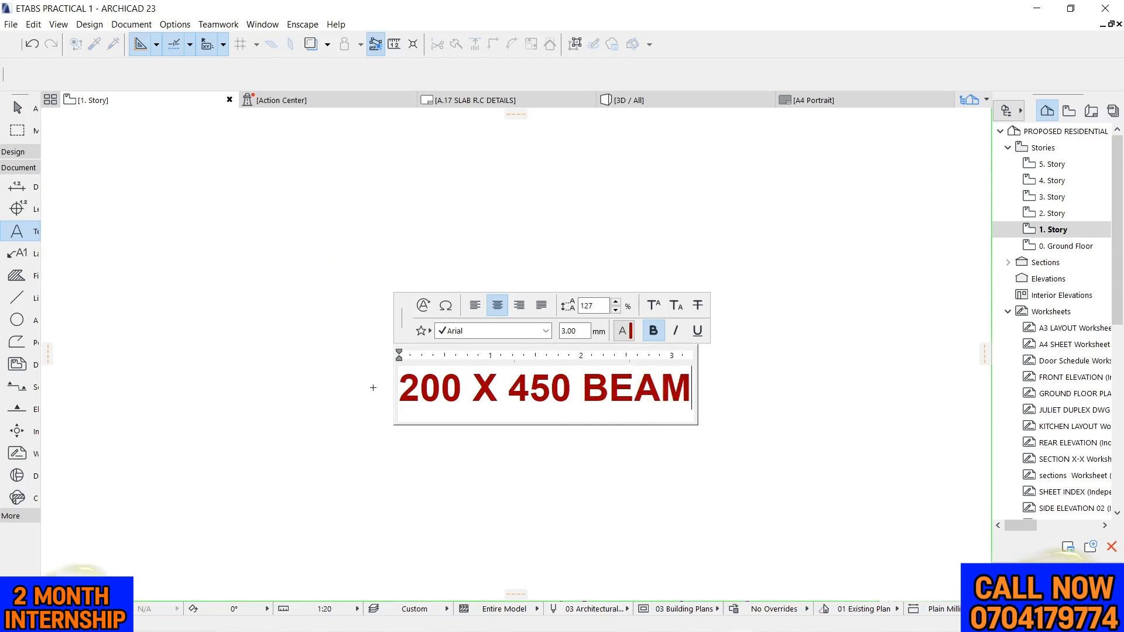
type(" 2")
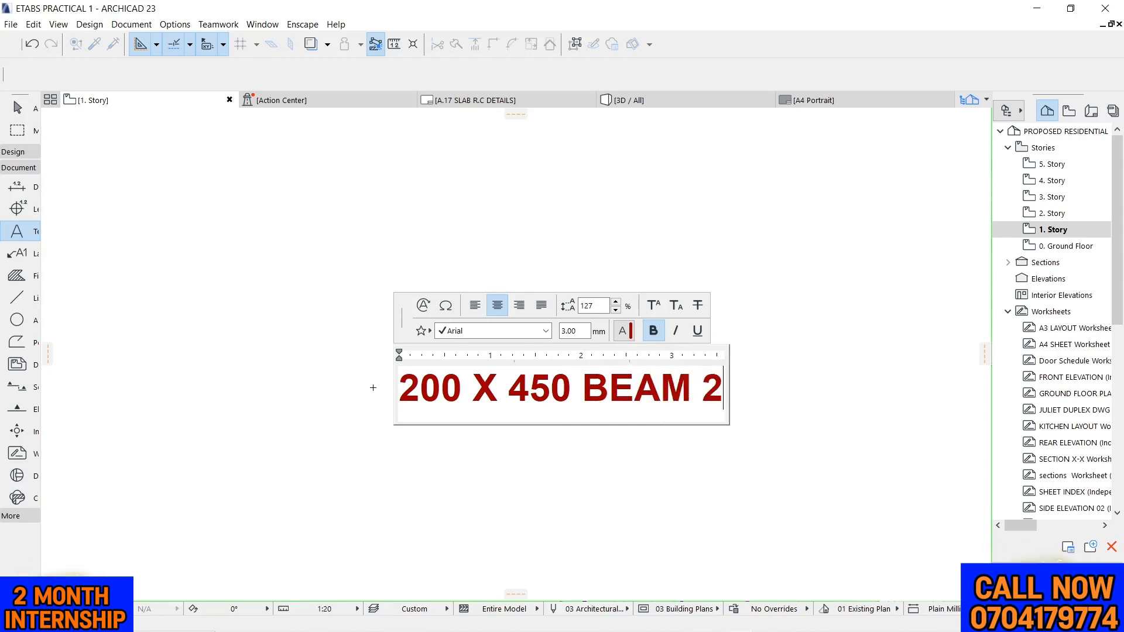
key("BackSpace")
type("3")
key("Return")
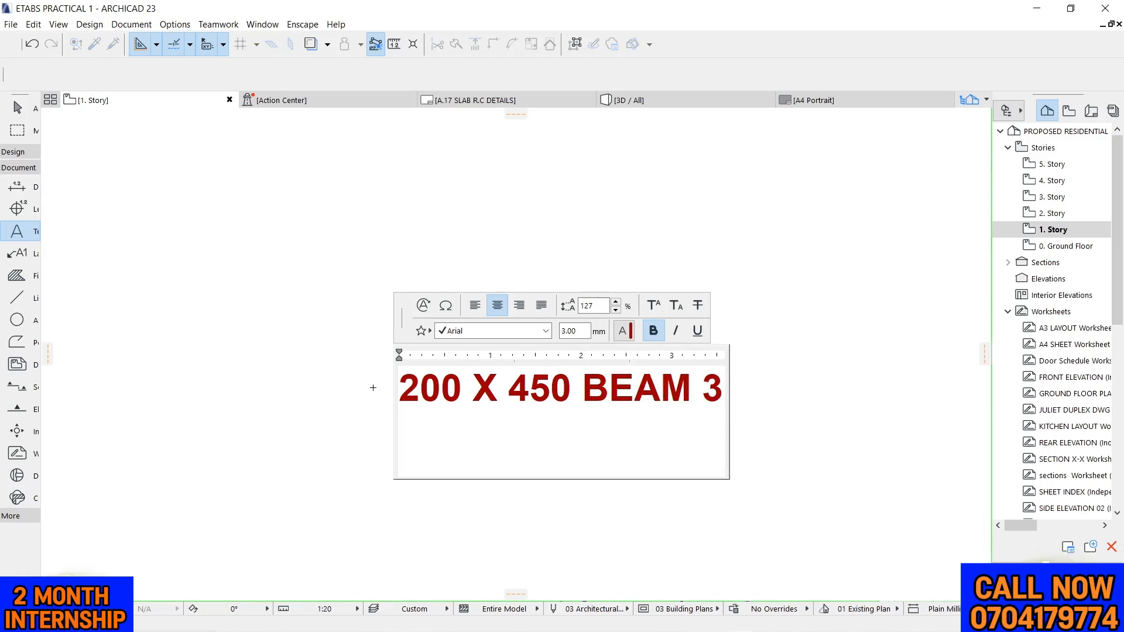
Enter "4 - 7 SCALE 1:20" as the second line of the beam title
type("4 -")
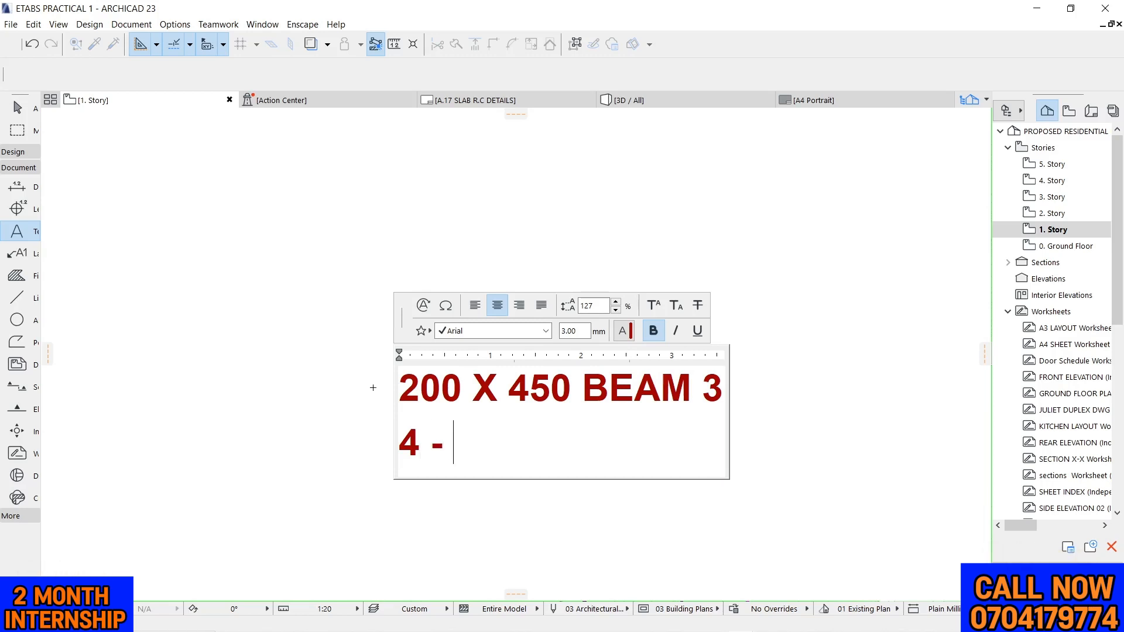
type("7")
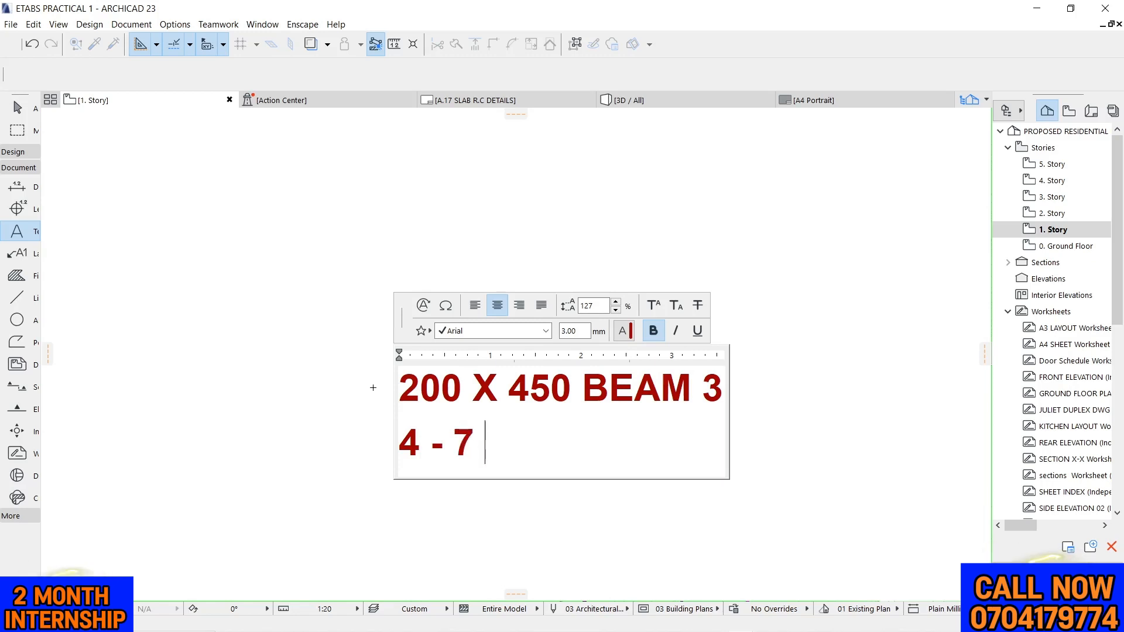
type(" SCALE 1:20")
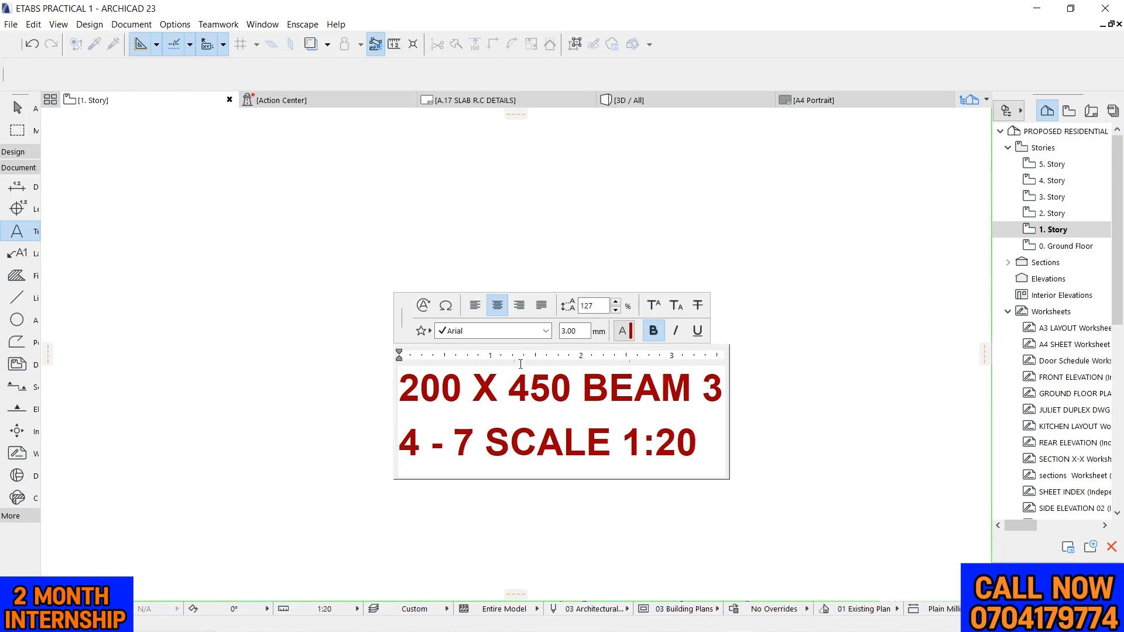
left_click(681, 227)
Set the text height of the beam title to 5 mm
scroll(487, 253, "down", 9)
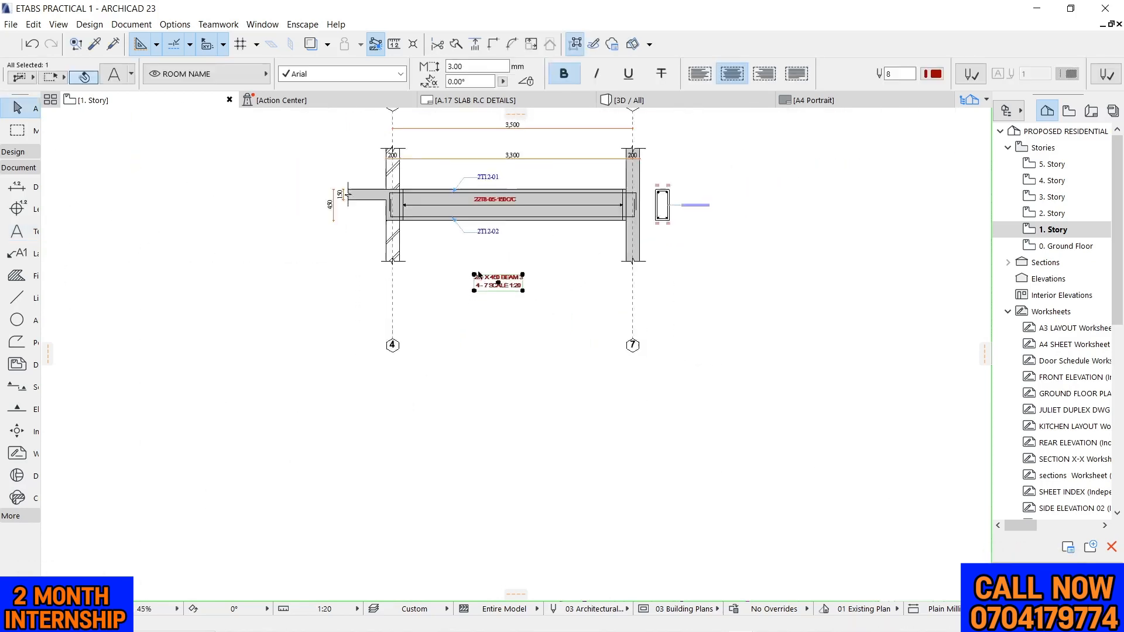
scroll(475, 264, "up", 4)
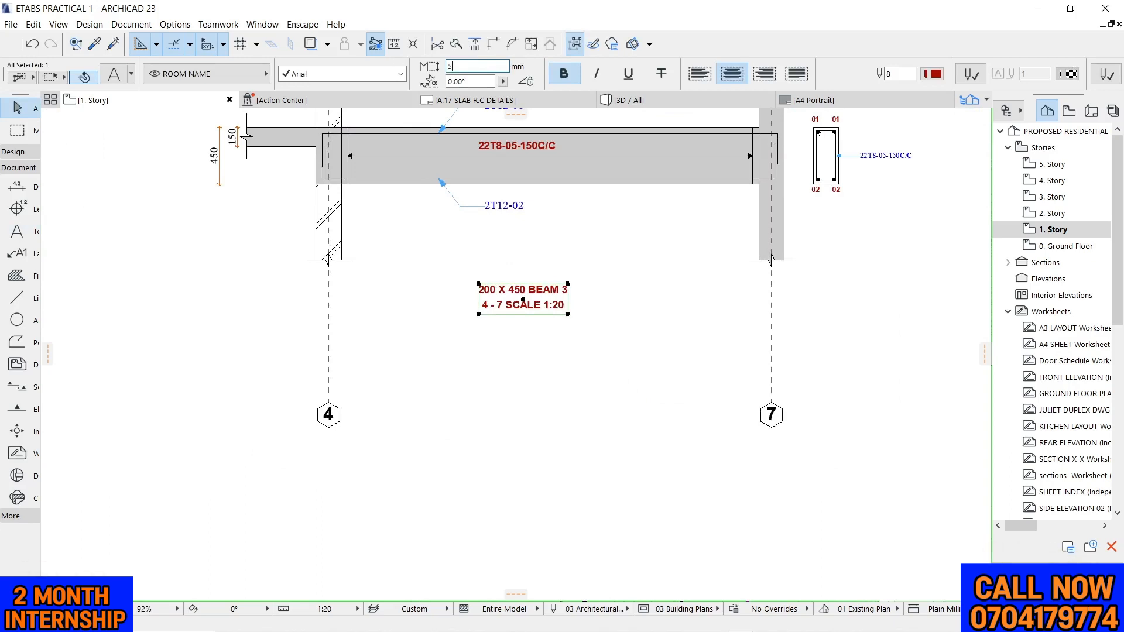
left_click(589, 377)
scroll(490, 318, "down", 4)
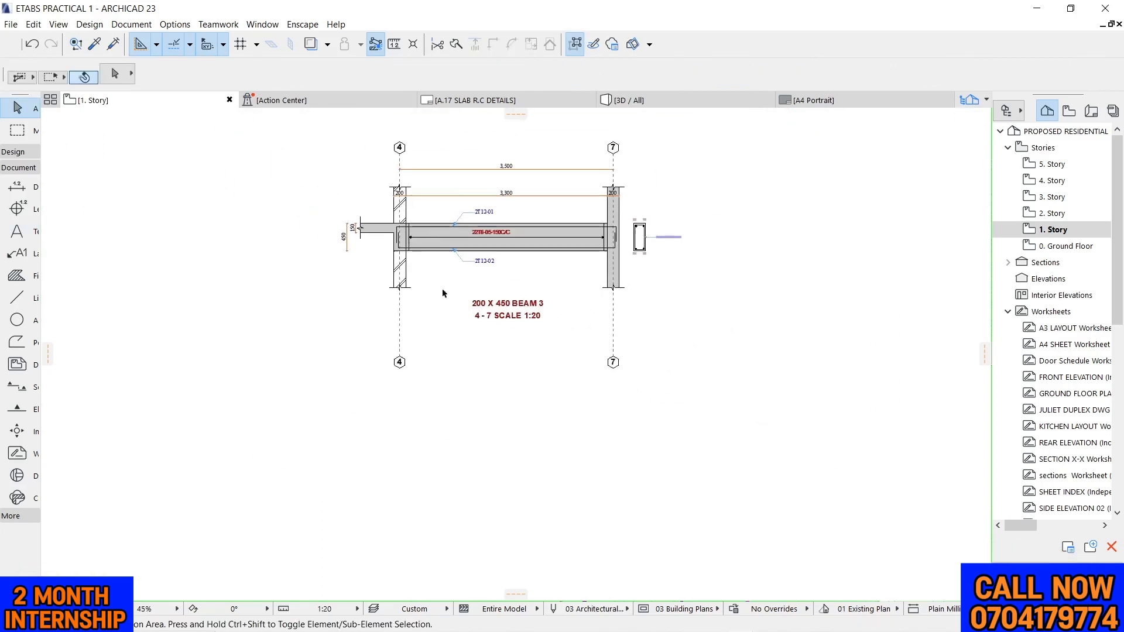
Shift the two-line beam title slightly to the left beneath the beam elevation
left_click(508, 313)
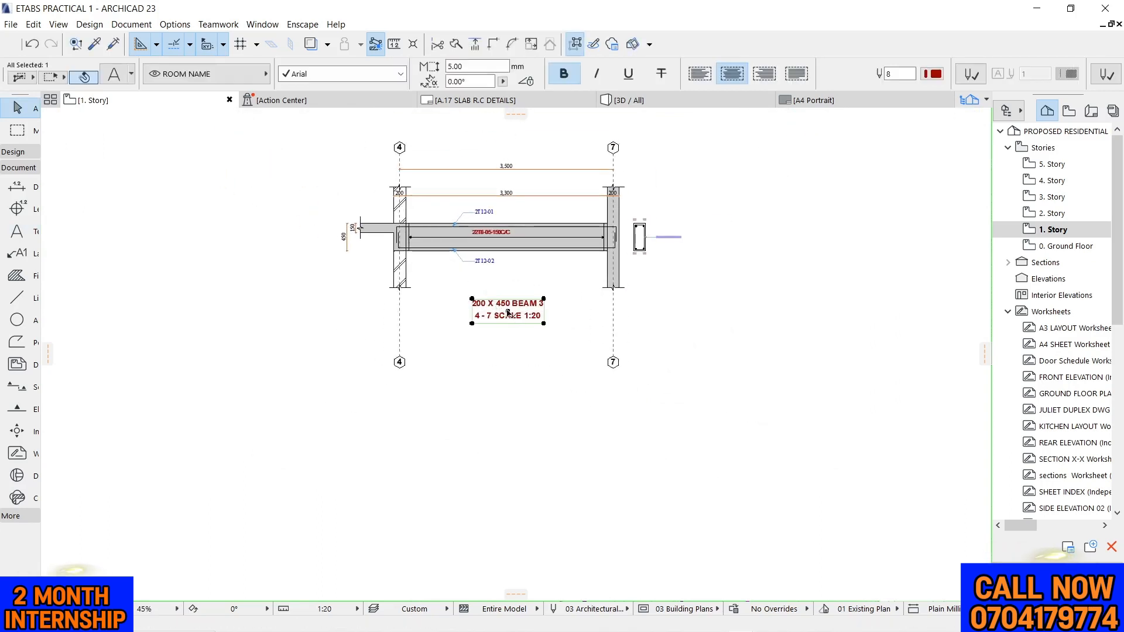
left_click_drag(508, 314, 499, 313)
left_click(531, 361)
Hide the lower end markers of grid lines 4 and 7
left_click_drag(353, 355, 608, 404)
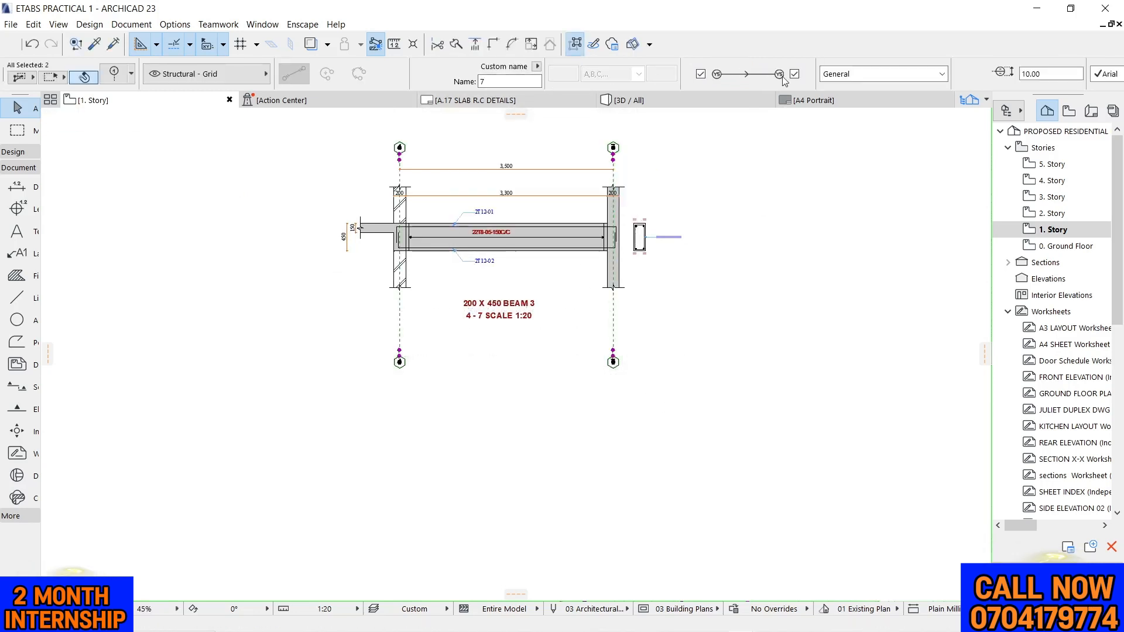
left_click(795, 75)
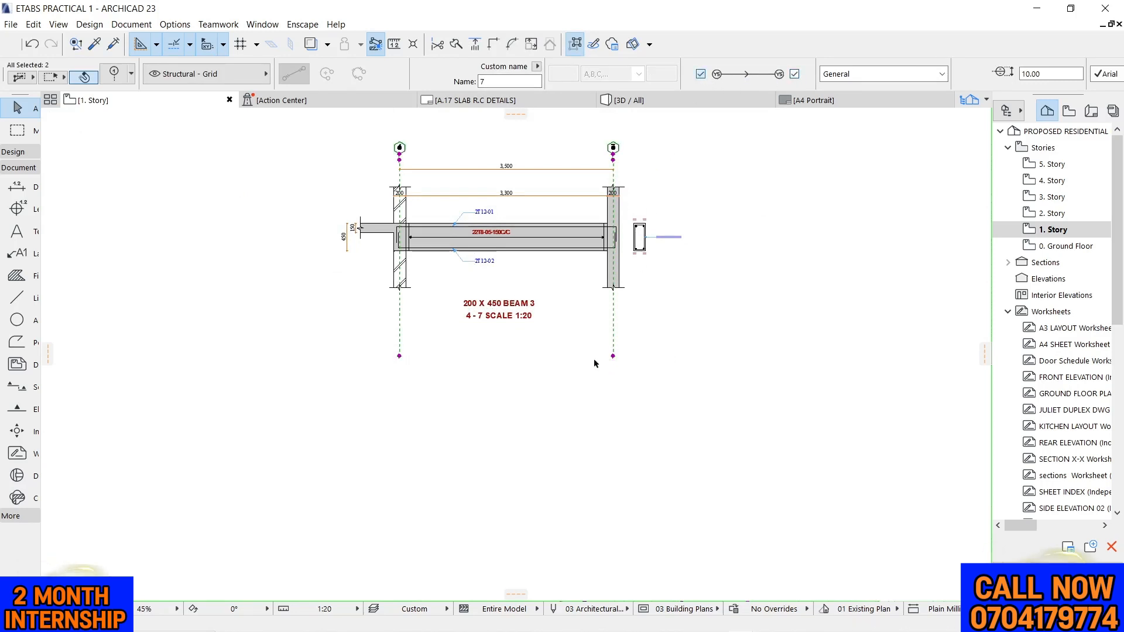
left_click(490, 366)
Shorten grid lines 4 and 7 at their lower ends so both stop level with the beam title
scroll(371, 324, "up", 1)
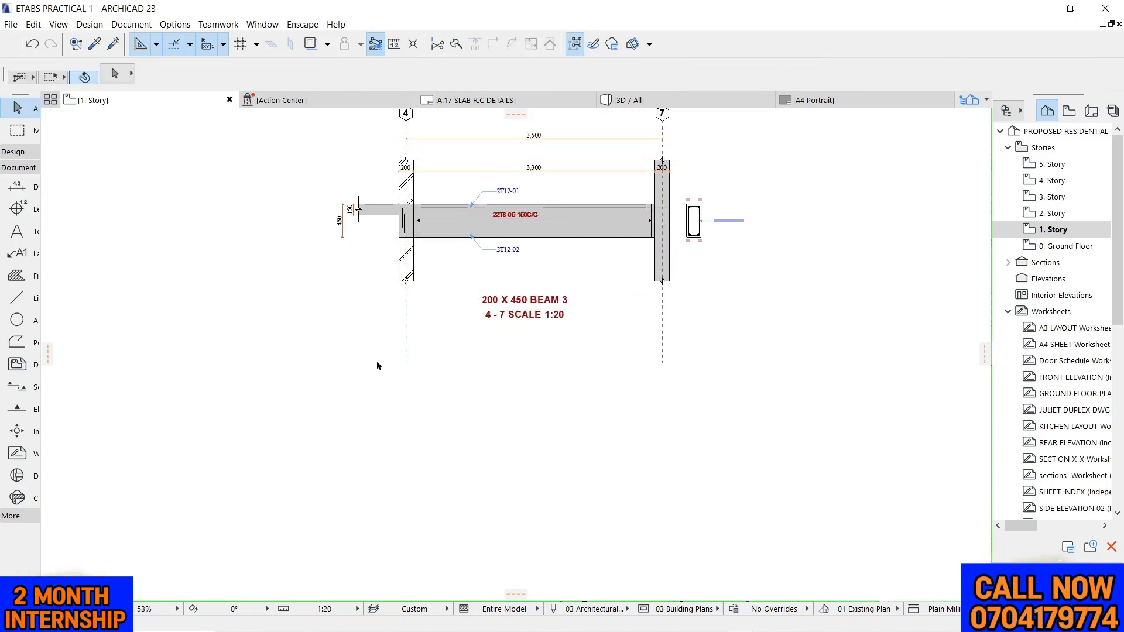
left_click_drag(375, 361, 732, 424)
left_click(662, 364)
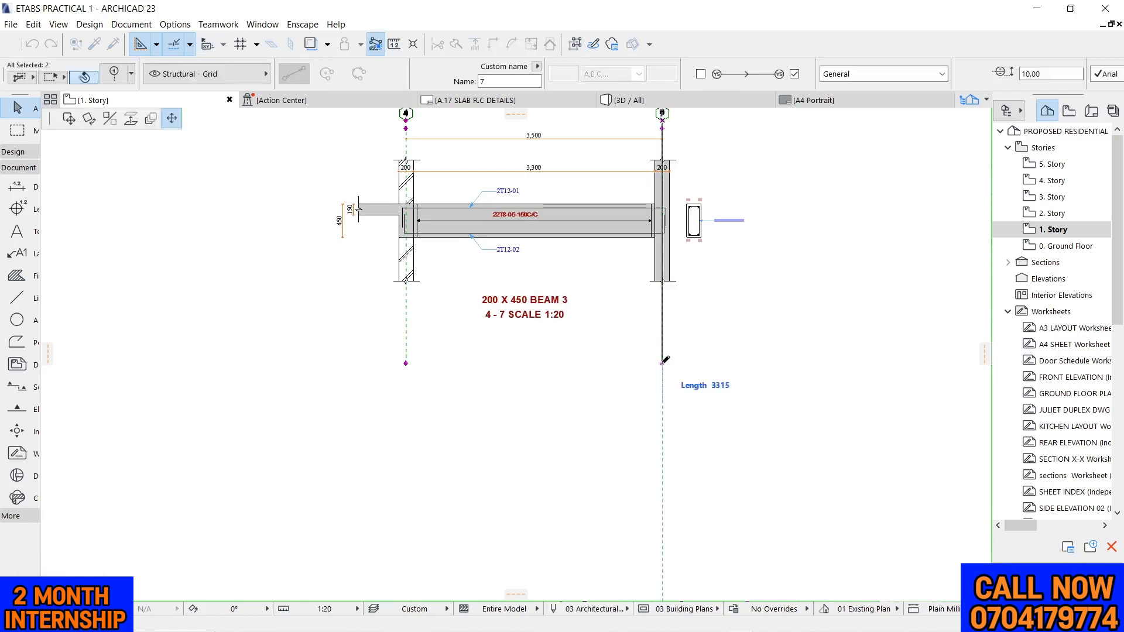
left_click(663, 316)
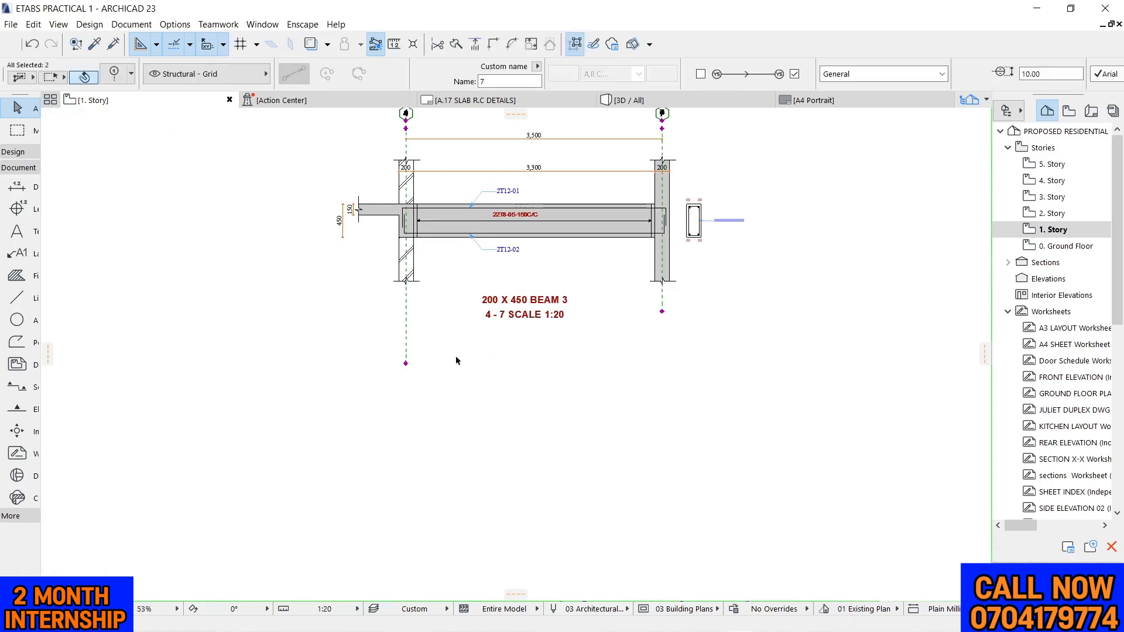
left_click(406, 364)
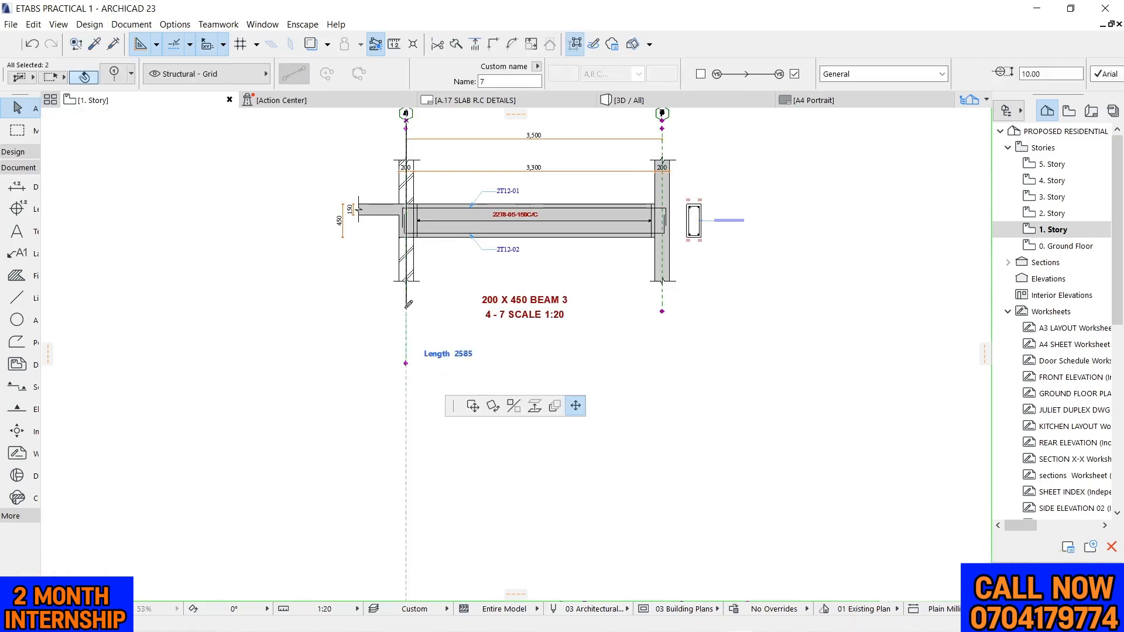
left_click(663, 313)
left_click(663, 358)
scroll(661, 360, "down", 2)
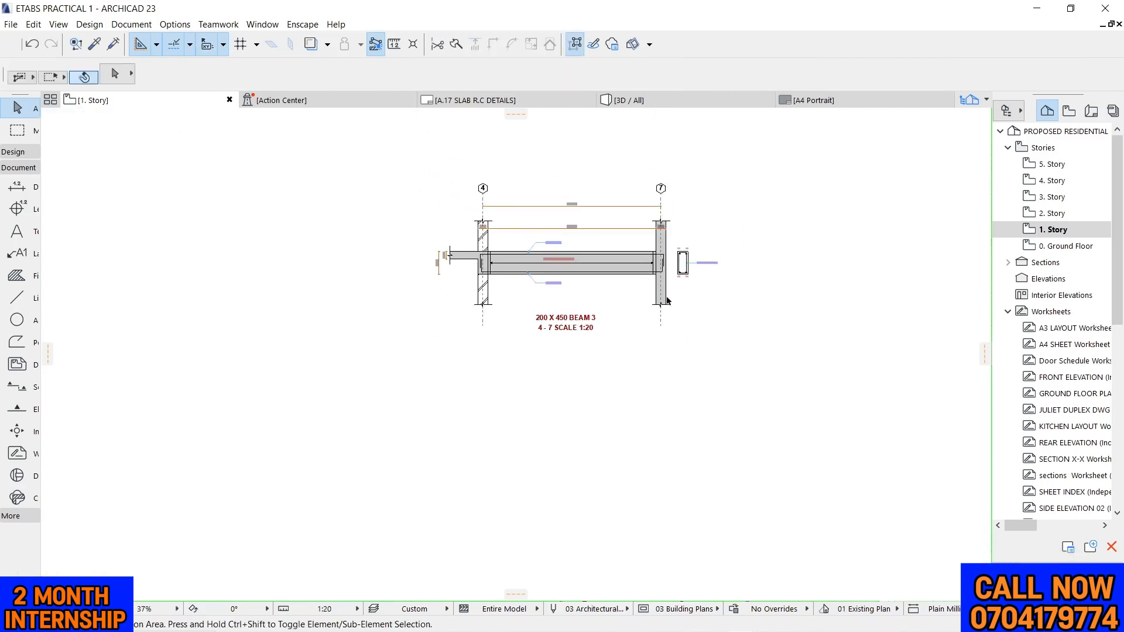
left_click(792, 175)
Open the A.09 FRONT ELEVATION layout from the layout book and examine its sheet and the title block frames around it
left_click(1091, 113)
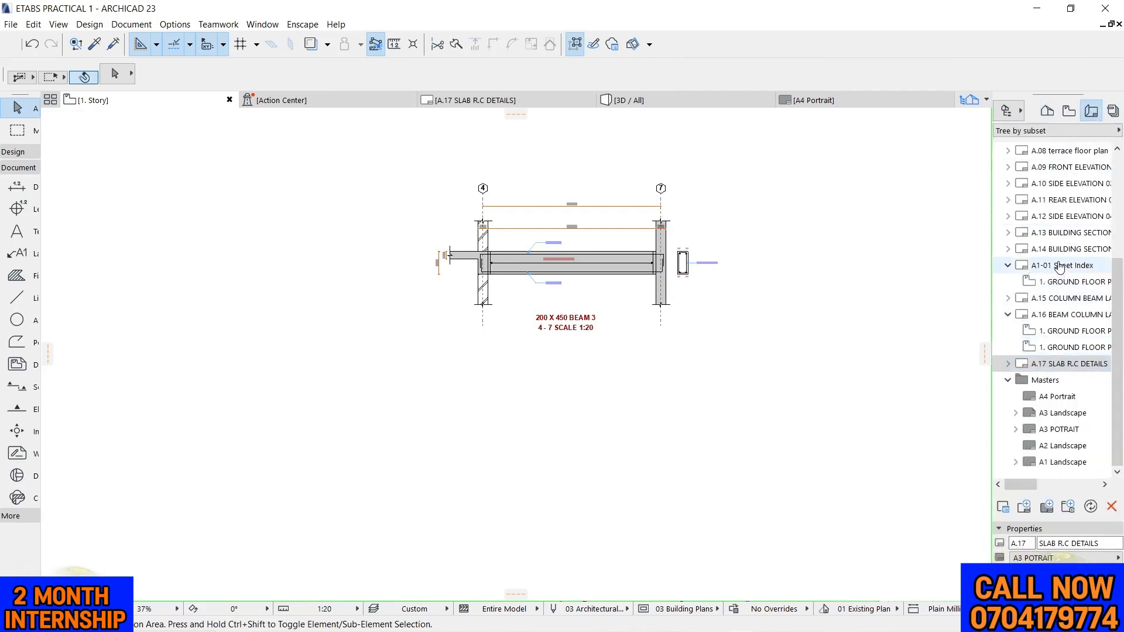
double_click(1055, 170)
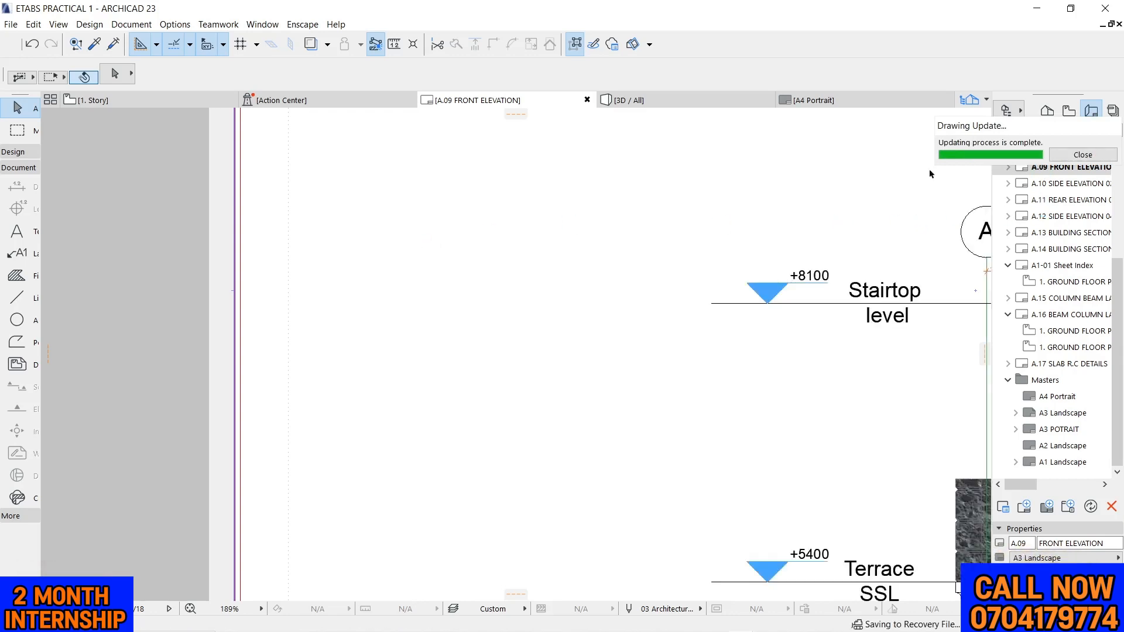
scroll(412, 275, "down", 3)
scroll(410, 273, "down", 2)
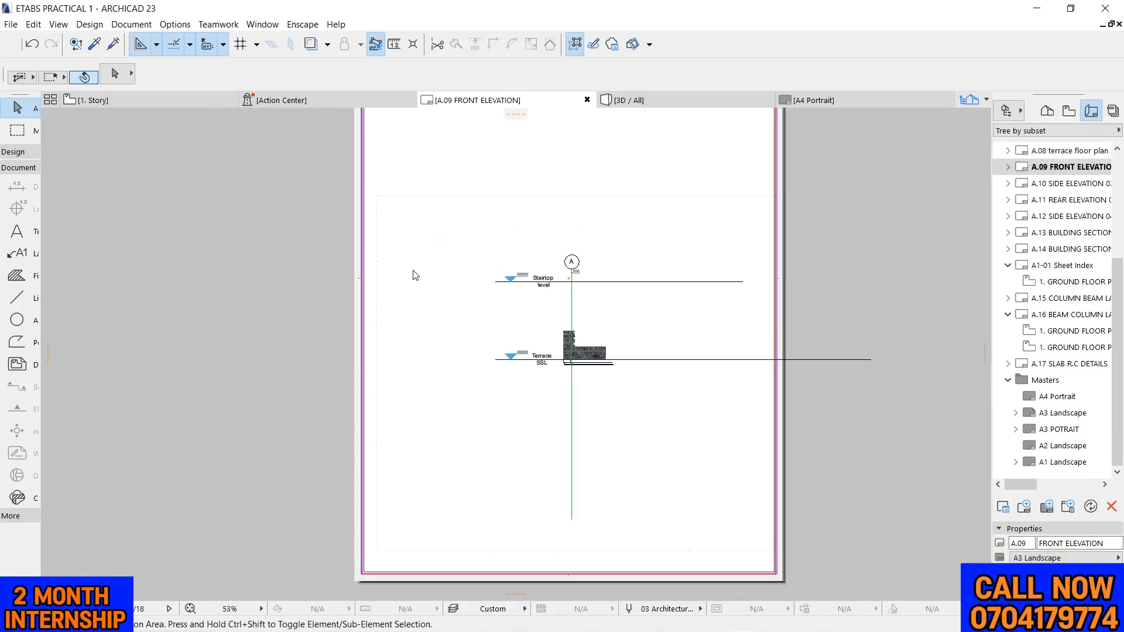
scroll(415, 276, "down", 2)
scroll(424, 259, "up", 1)
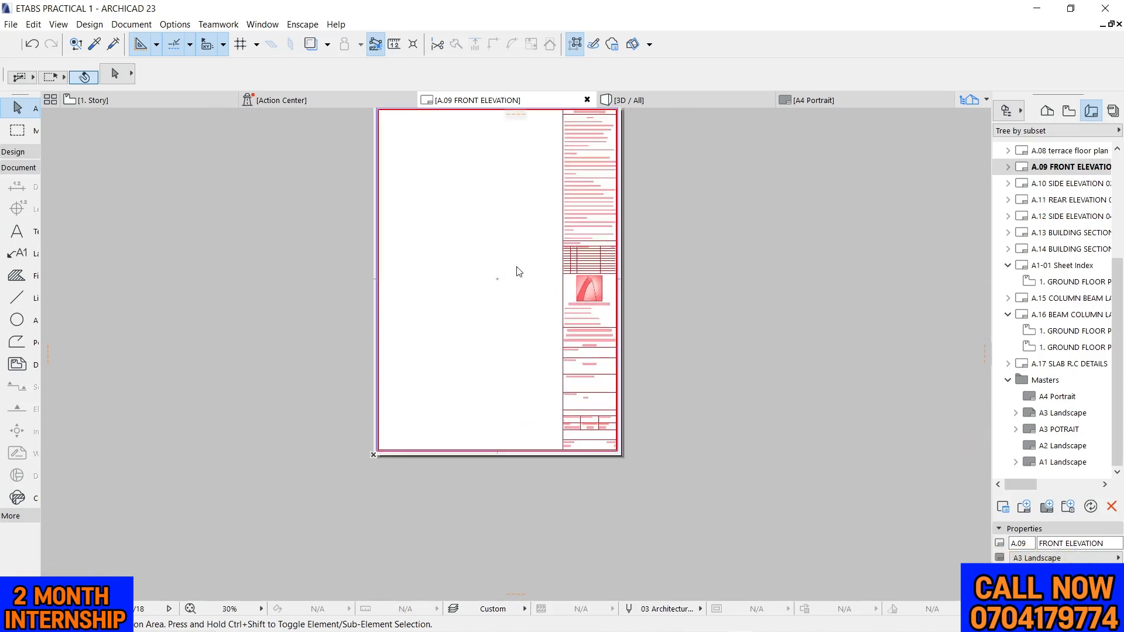
scroll(517, 271, "down", 2)
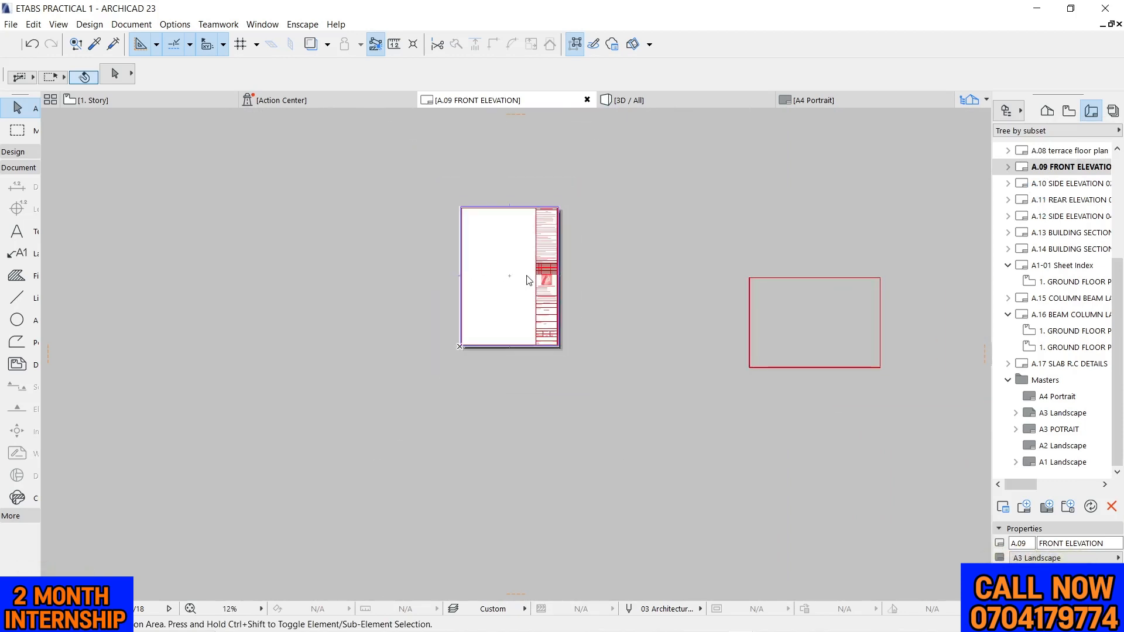
scroll(517, 271, "up", 3)
scroll(541, 270, "down", 1)
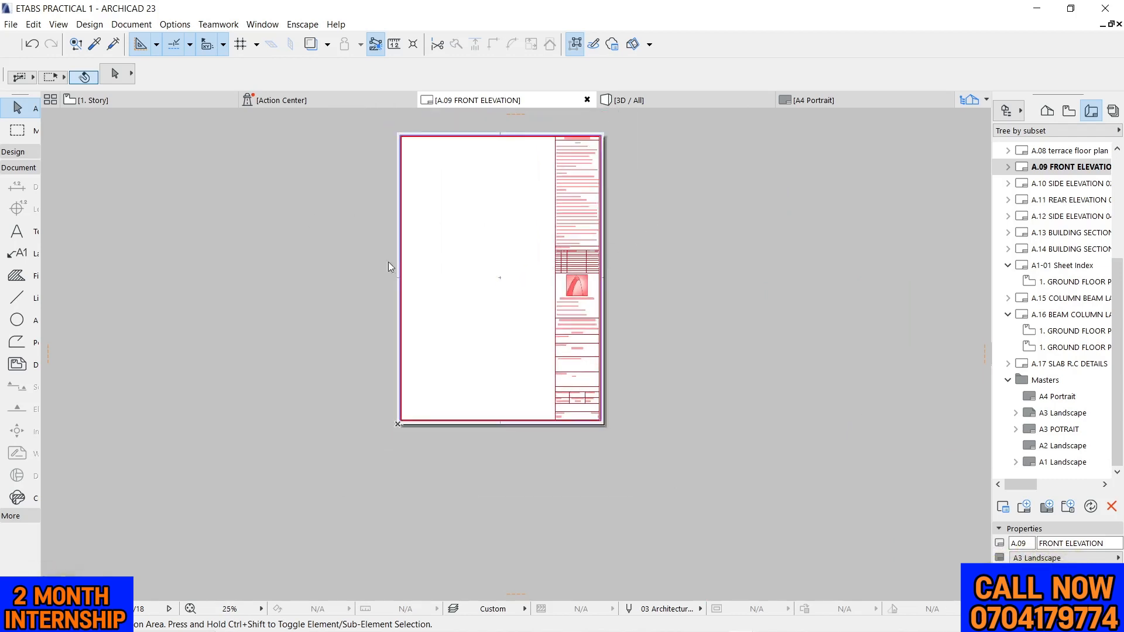
scroll(421, 259, "down", 2)
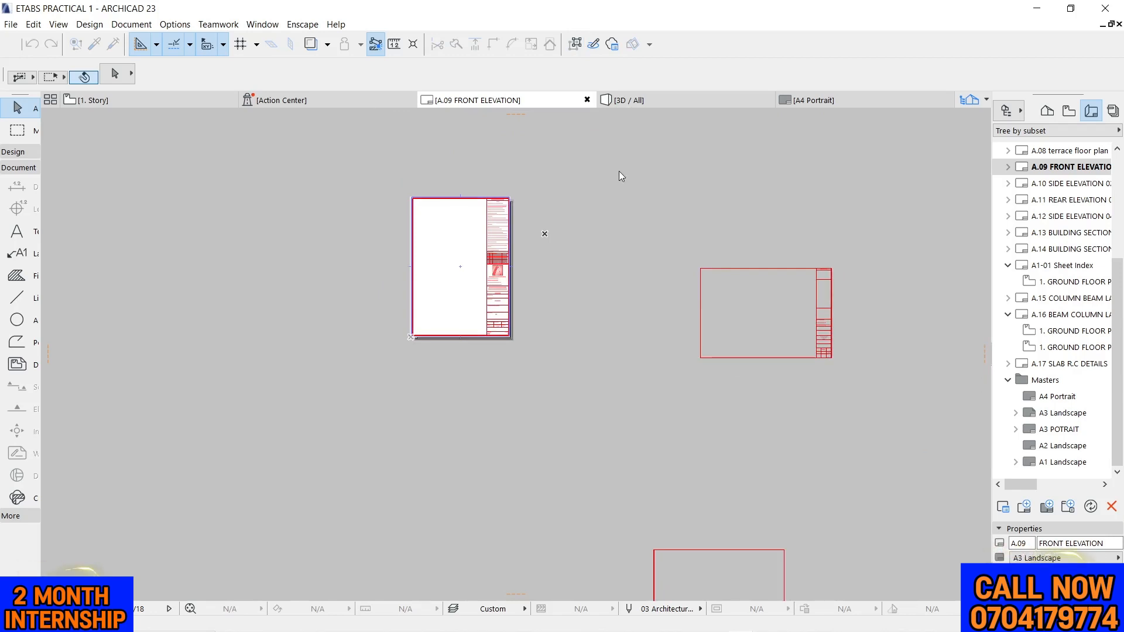
Delete the FRONT ELEVATION O1 drawing from the A.09 layout
left_click(1007, 168)
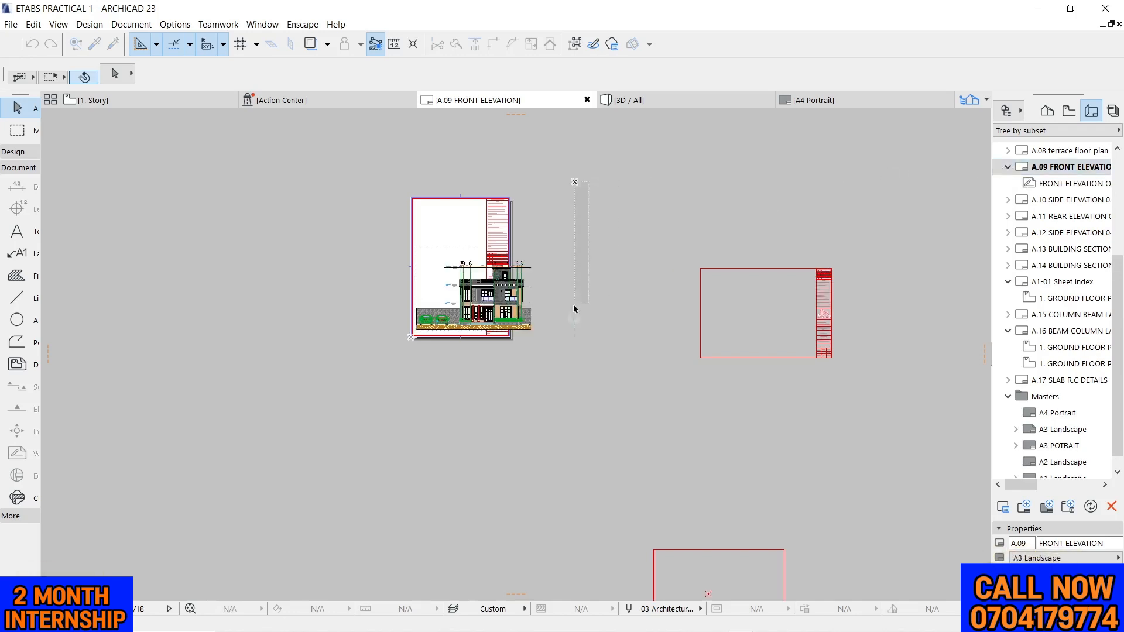
scroll(466, 304, "up", 4)
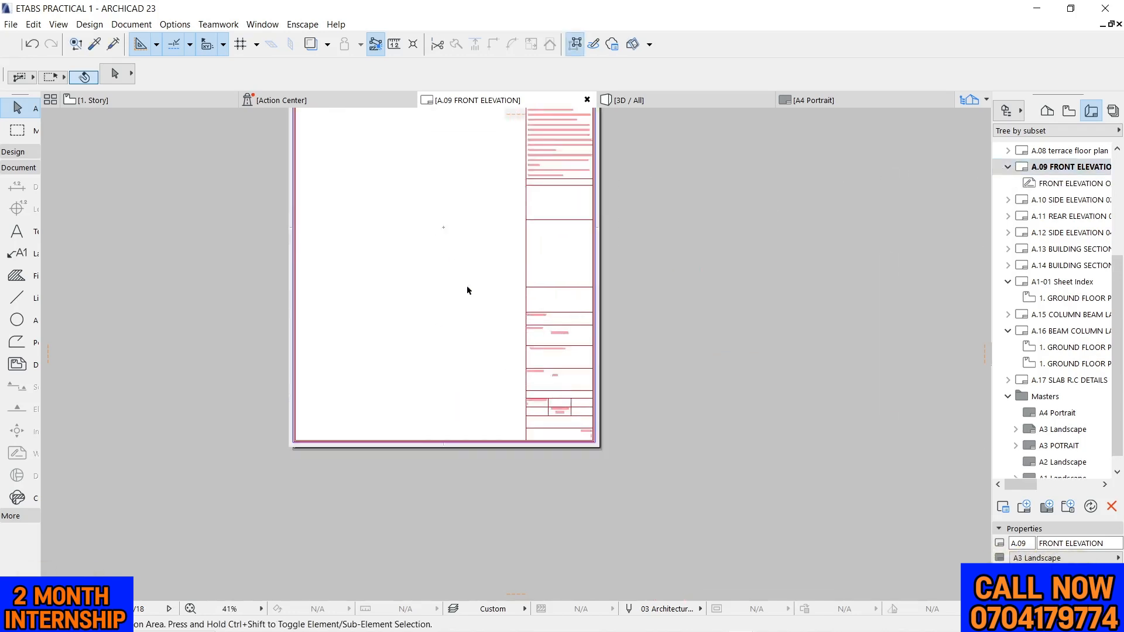
scroll(467, 290, "down", 5)
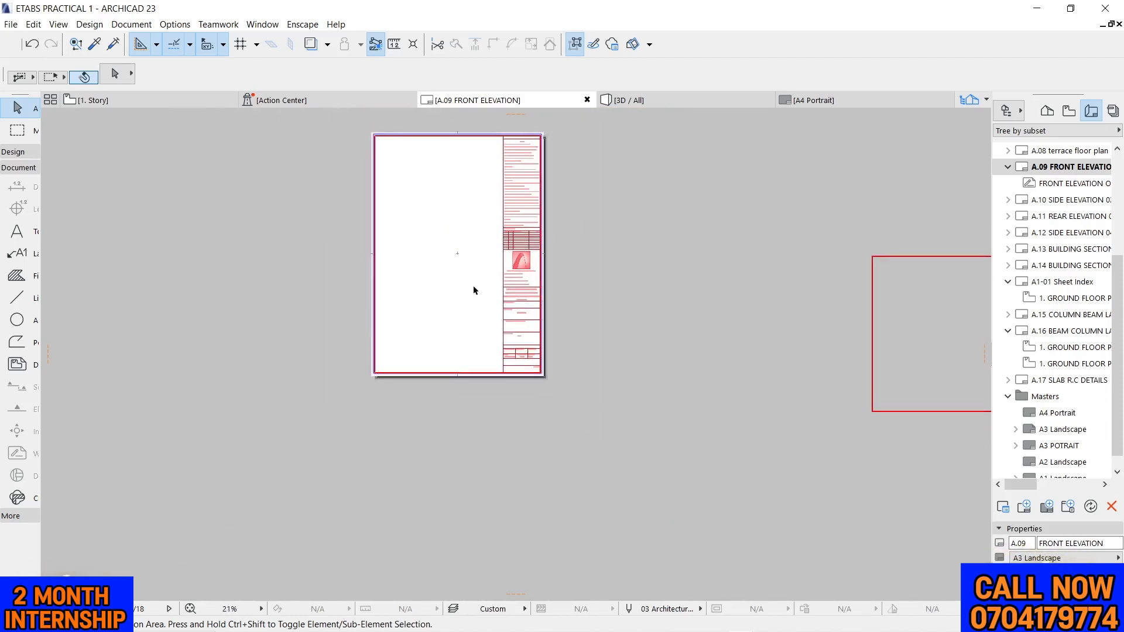
left_click(1056, 184)
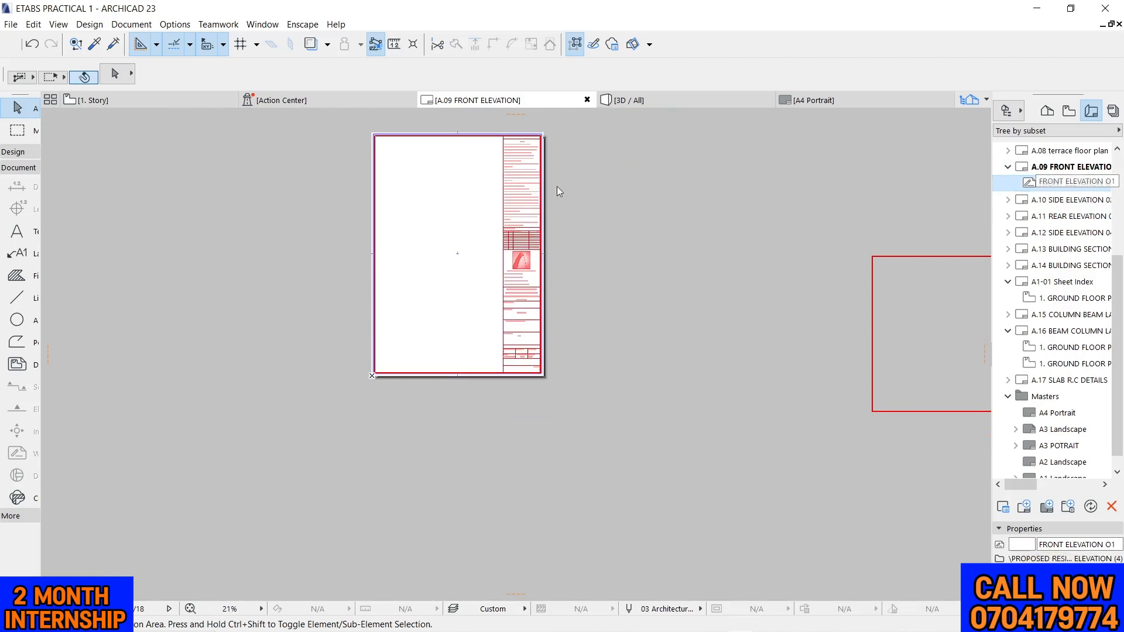
scroll(557, 186, "down", 5)
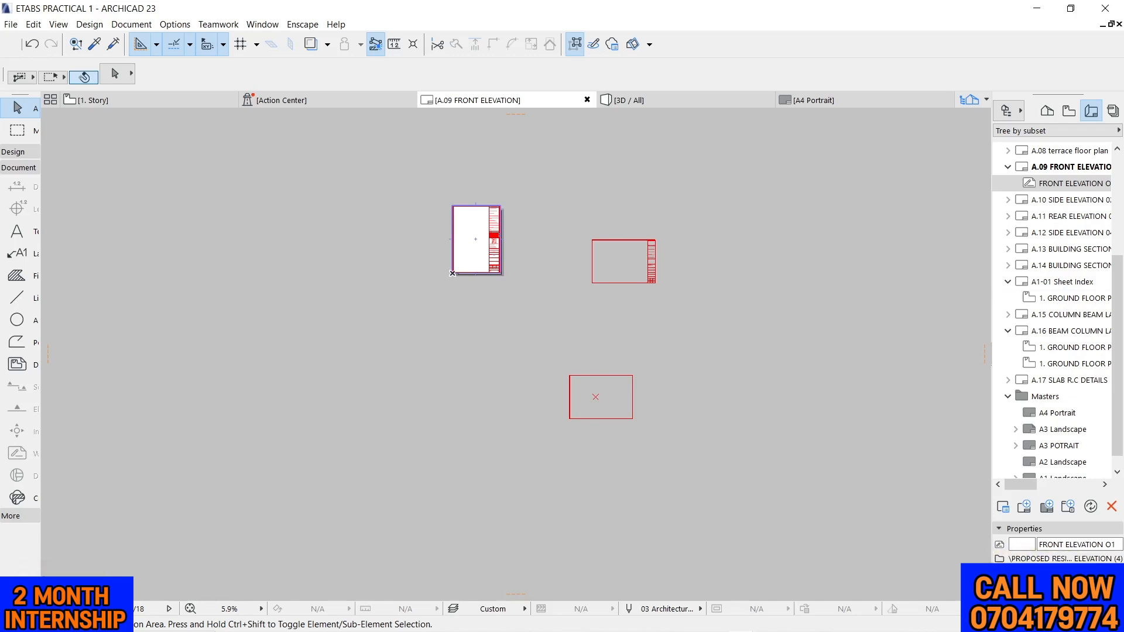
mouse_move(312, 142)
left_mouse_down()
mouse_move(533, 329)
mouse_move(549, 291)
left_mouse_up()
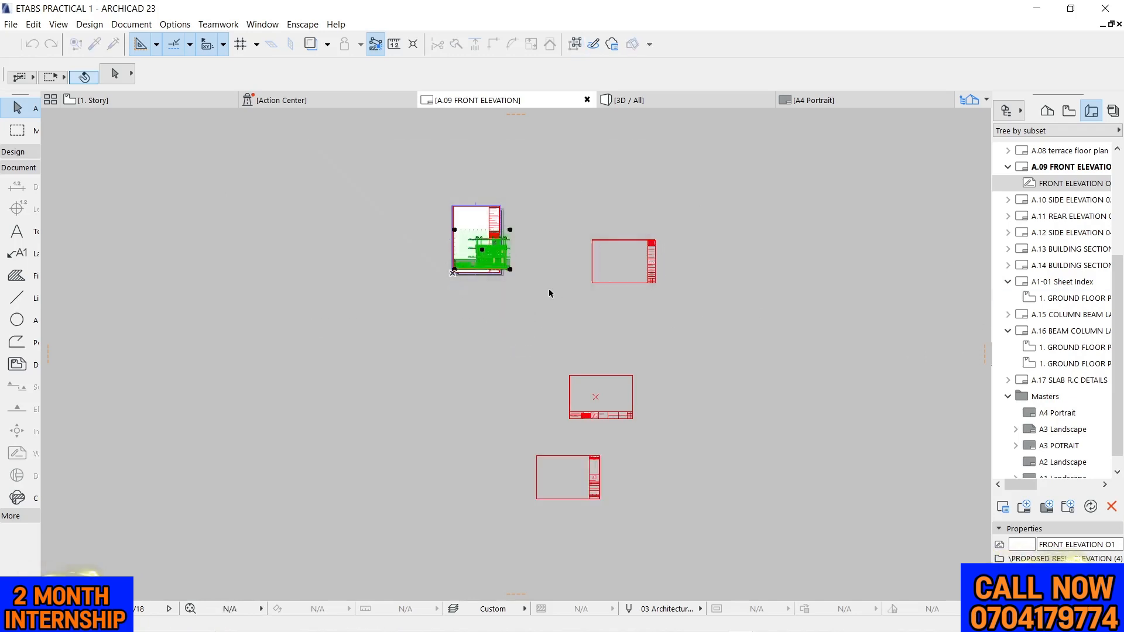
left_click(519, 223)
Check the spare title block frames beside the sheet and open the master layout assigned to A.09
scroll(469, 233, "up", 6)
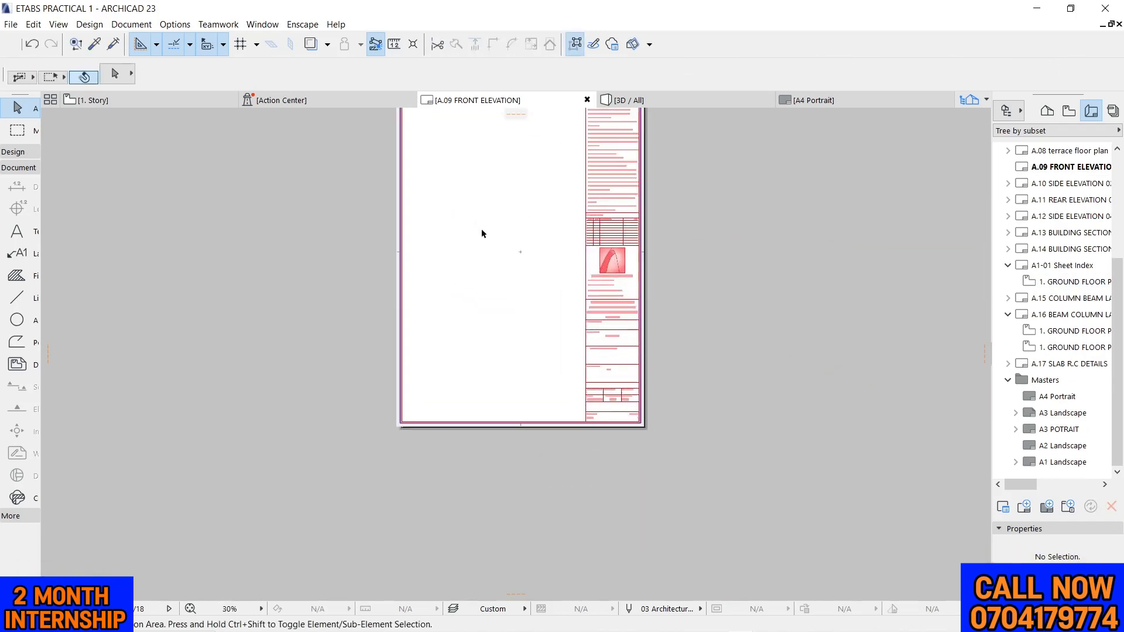
scroll(482, 231, "down", 3)
right_click(612, 172)
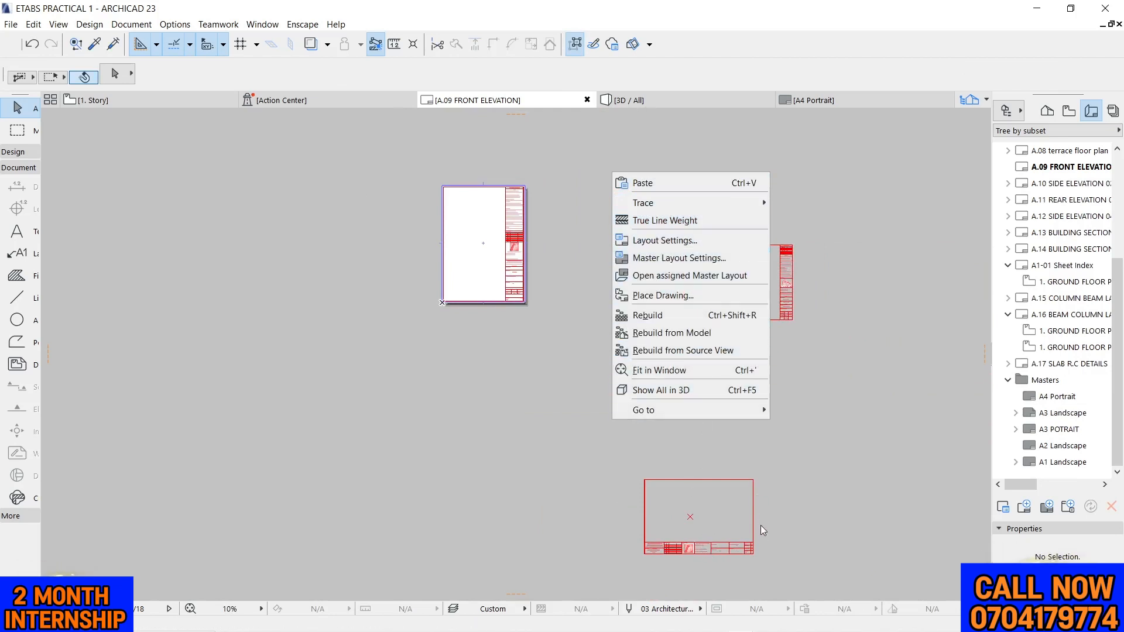
left_click(817, 511)
scroll(752, 562, "up", 2)
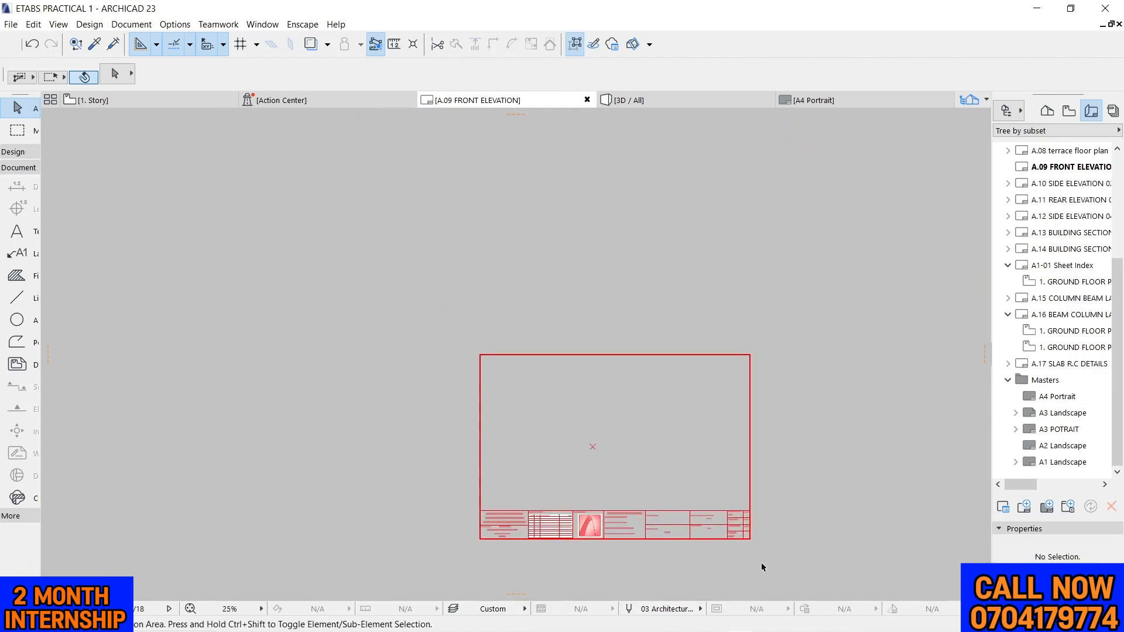
scroll(674, 542, "up", 3)
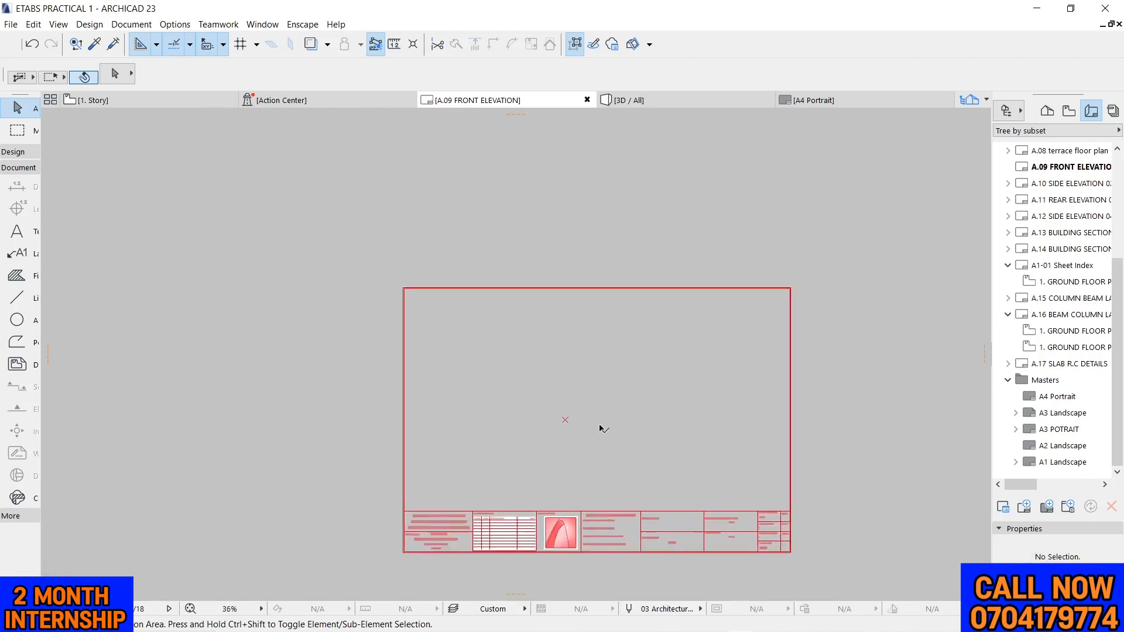
scroll(610, 379, "down", 4)
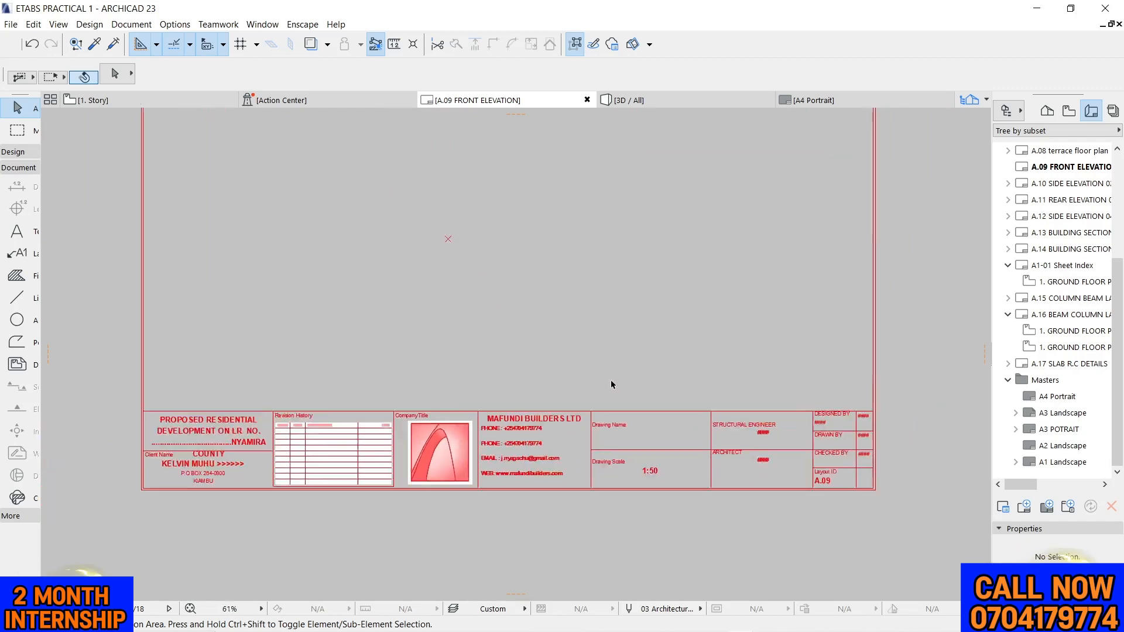
right_click(708, 201)
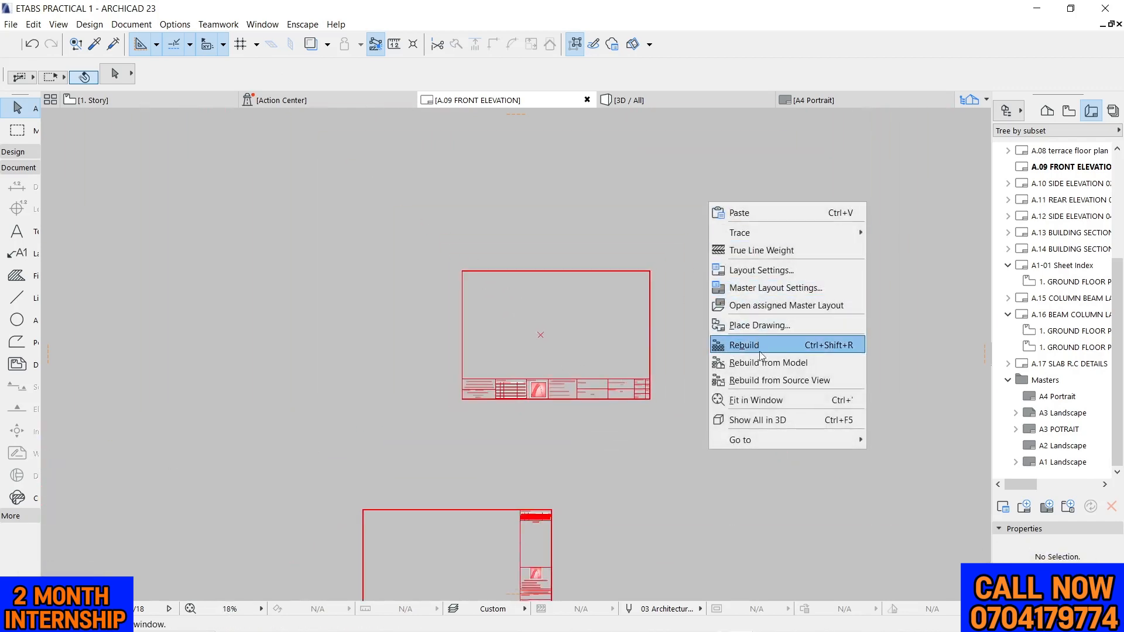
left_click(754, 305)
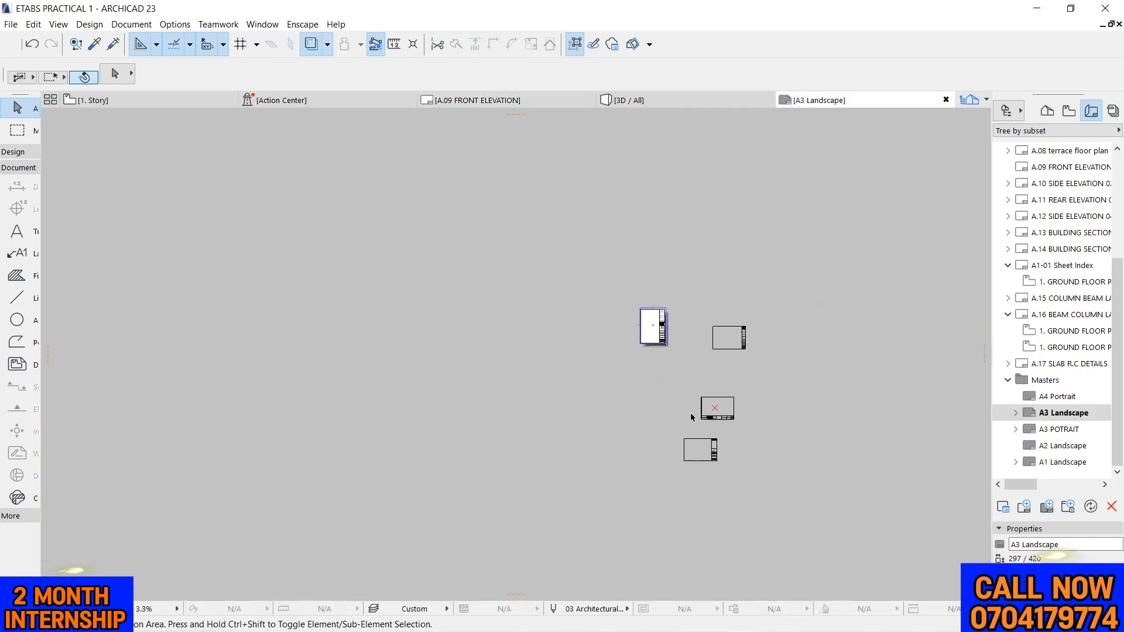
Change the A3 Landscape master layout's page orientation to Landscape, keeping the A3 (ISO) - Metric size
scroll(820, 416, "up", 5)
scroll(640, 394, "down", 2)
scroll(650, 381, "up", 4)
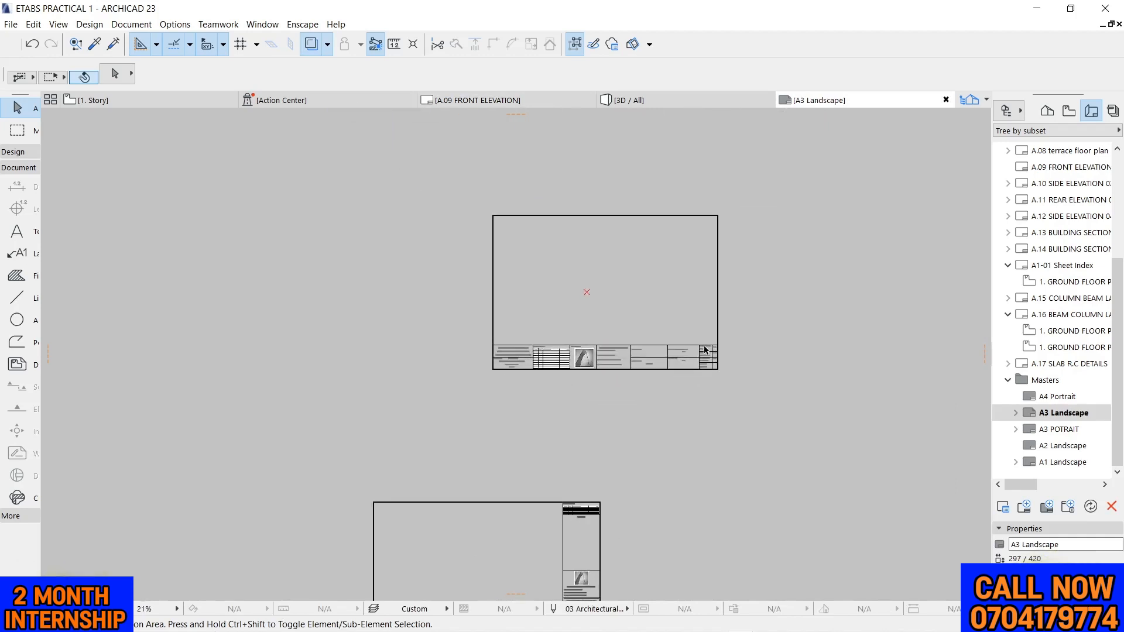
scroll(661, 370, "up", 3)
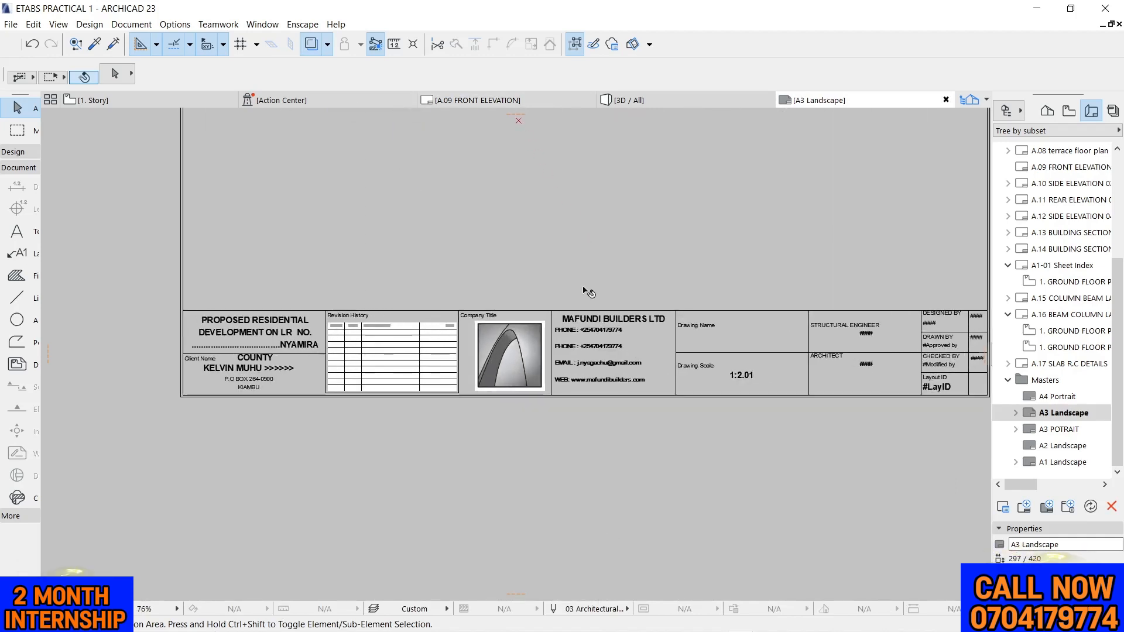
scroll(741, 281, "down", 7)
scroll(739, 252, "up", 1)
scroll(693, 321, "down", 6)
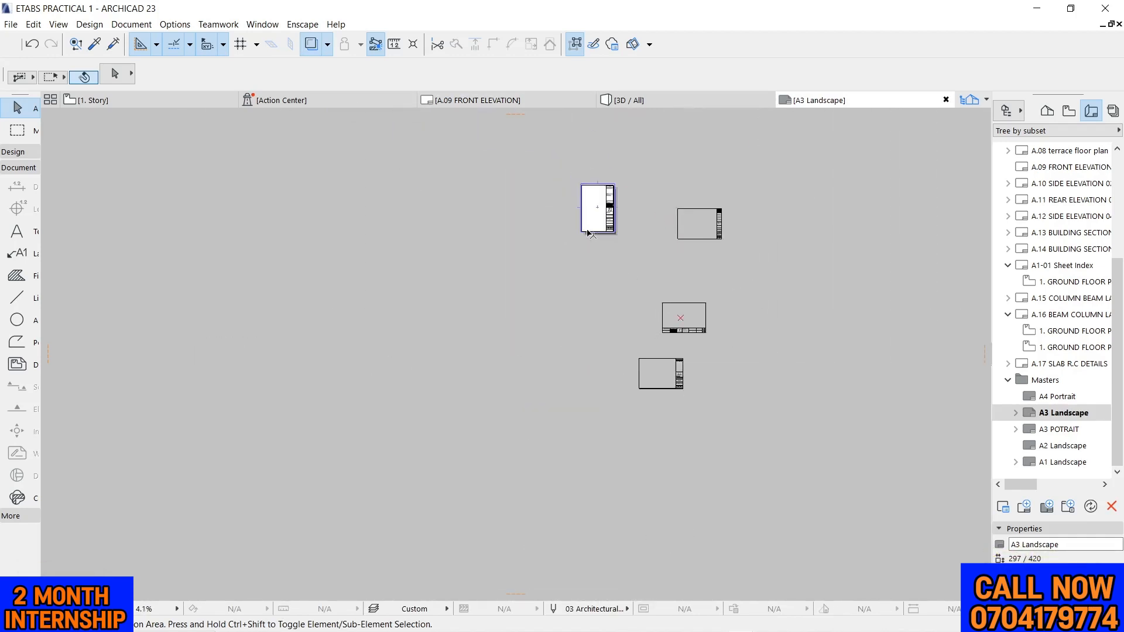
scroll(587, 223, "up", 4)
right_click(367, 207)
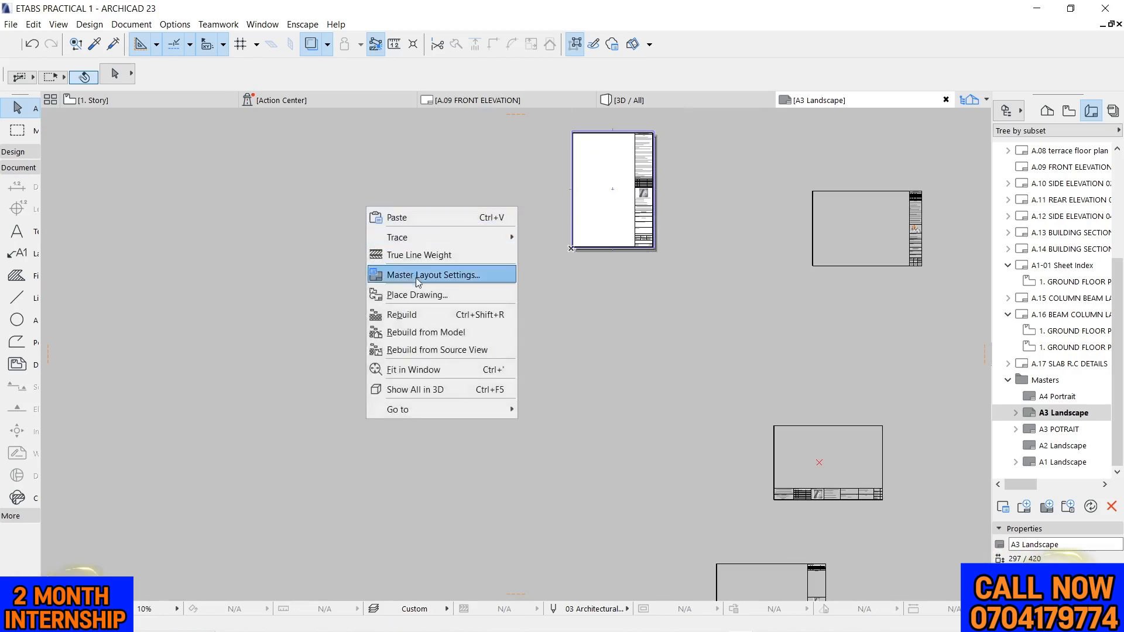
left_click(435, 278)
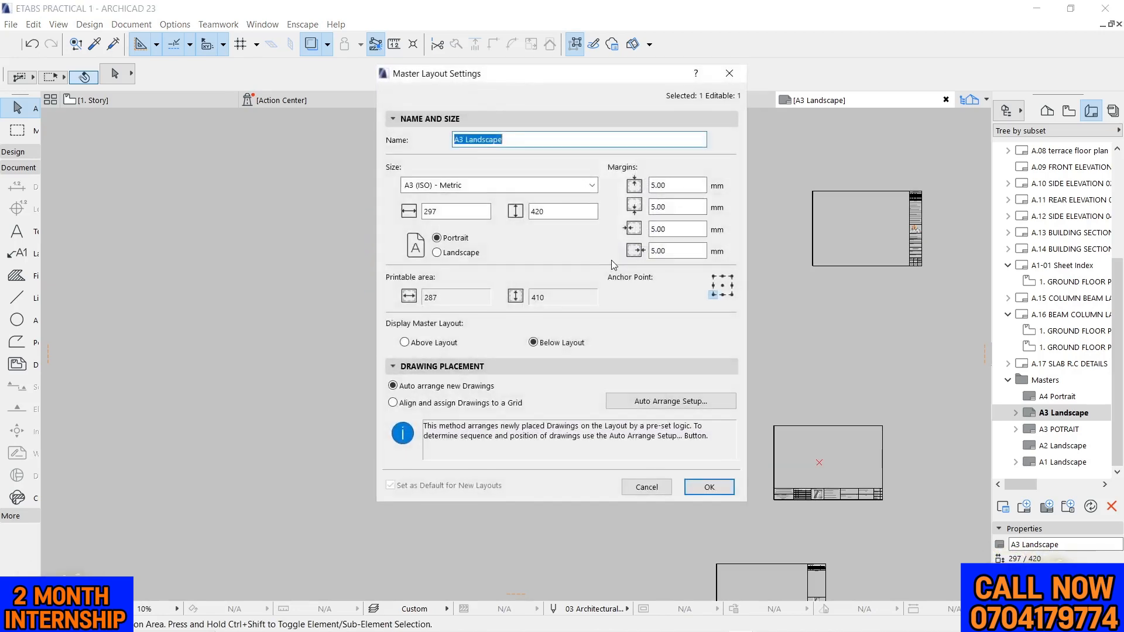
left_click(459, 252)
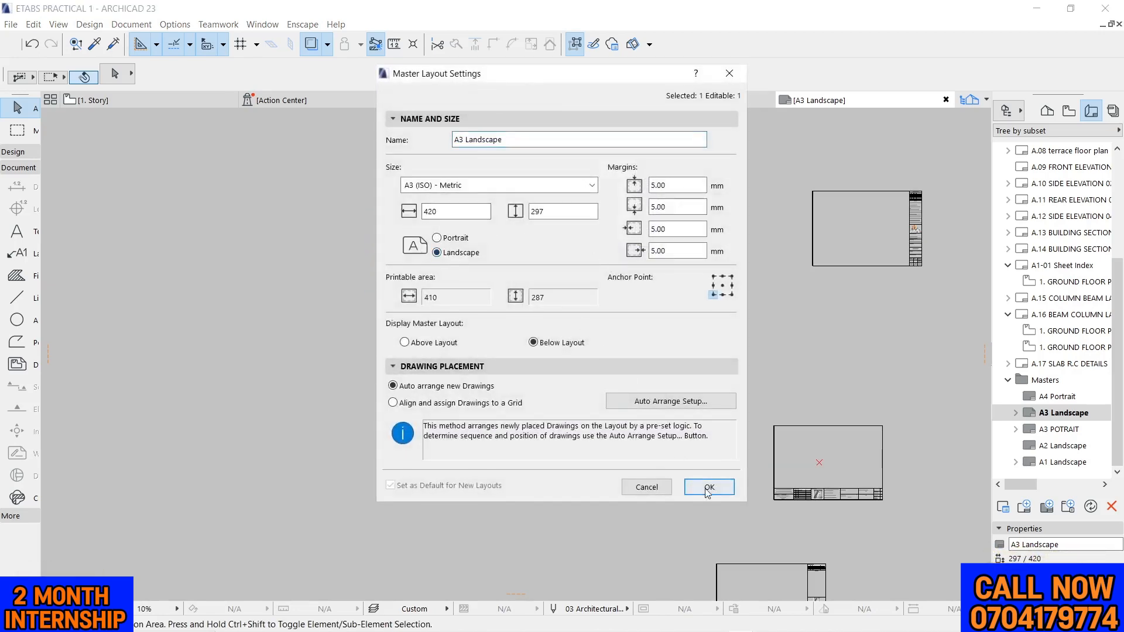
left_click(708, 488)
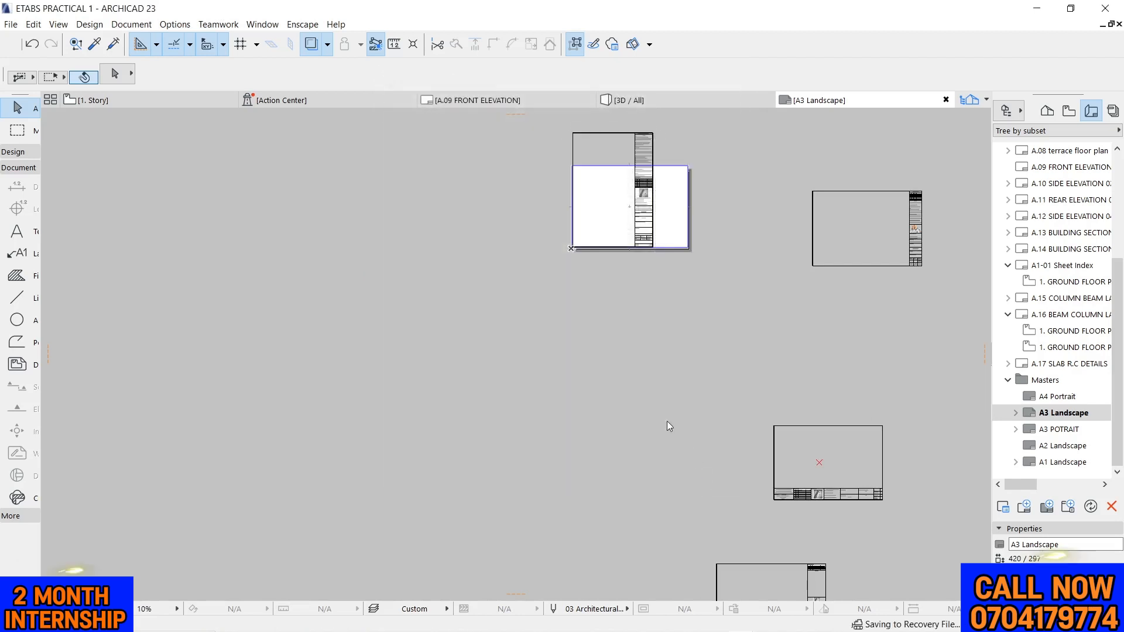
Try to move the portrait title block frame off the A3 sheet, and undo the move
left_click(647, 155)
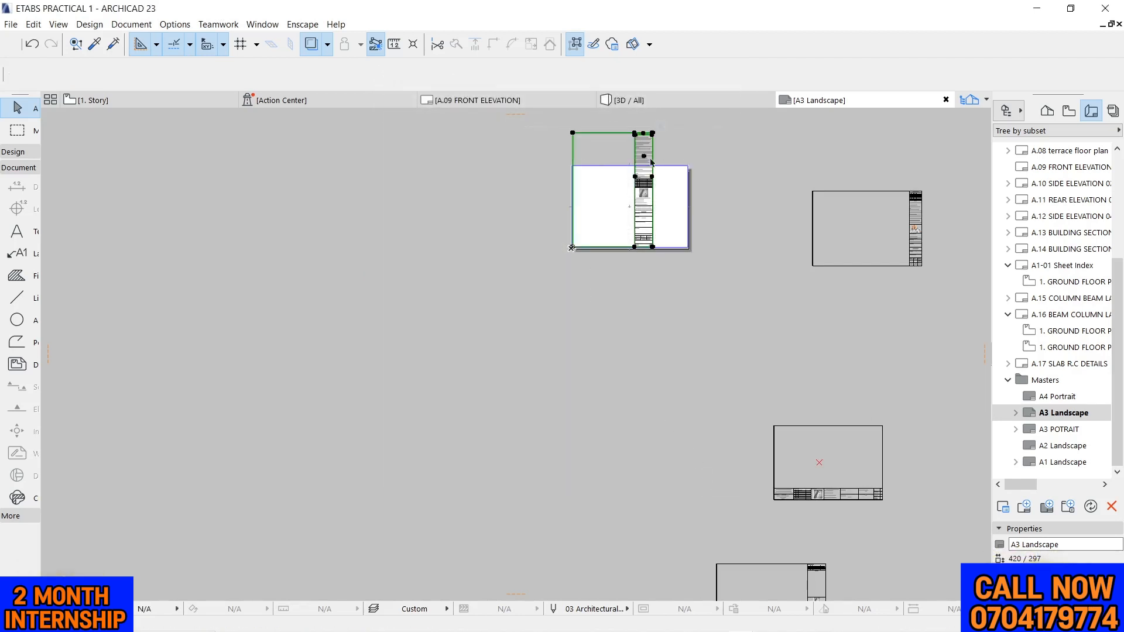
left_click(573, 134)
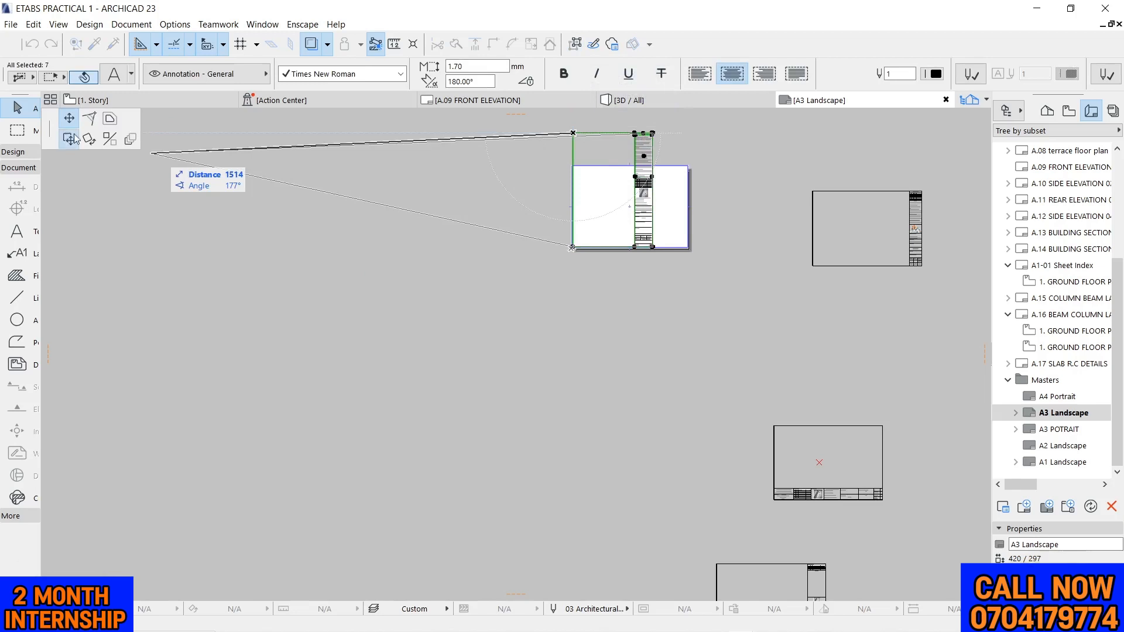
left_click(229, 262)
mouse_move(722, 373)
left_mouse_down()
mouse_move(744, 387)
mouse_move(562, 157)
left_mouse_up()
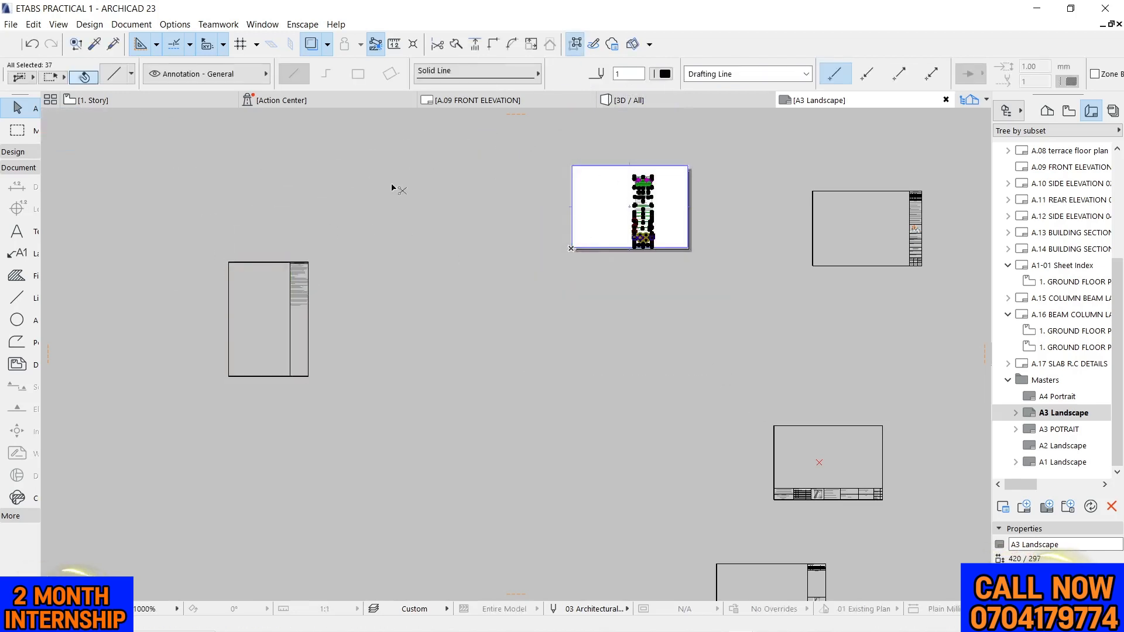
key("ctrl+z")
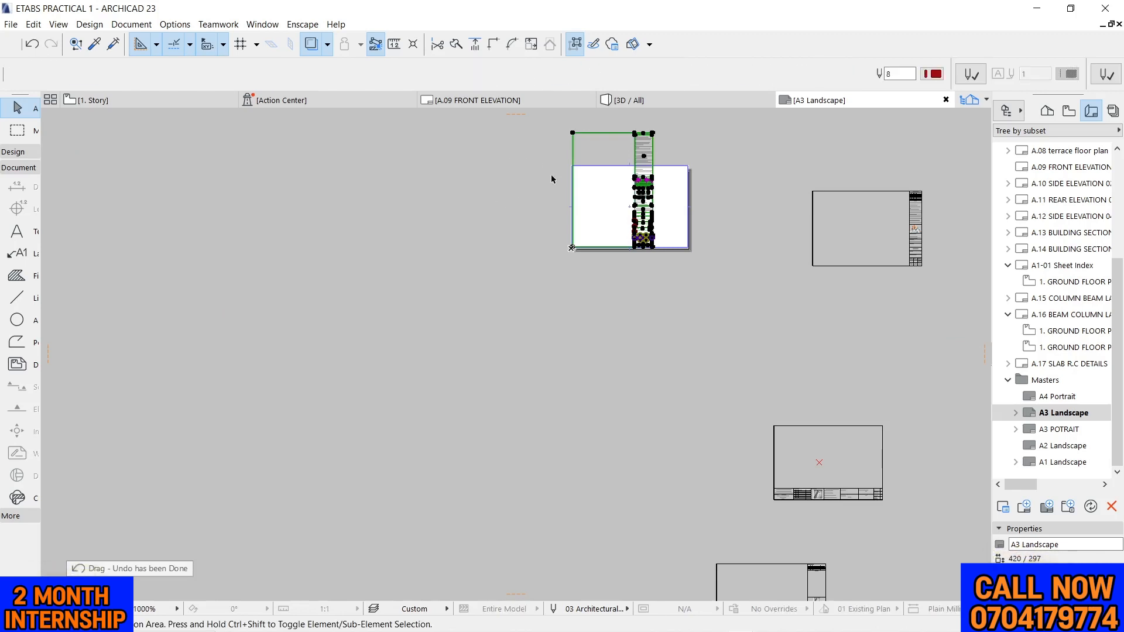
key("Escape")
Move the complete portrait frame with all its title block contents off the sheet into the empty area to its left
scroll(546, 160, "down", 2)
left_click_drag(545, 128, 632, 225)
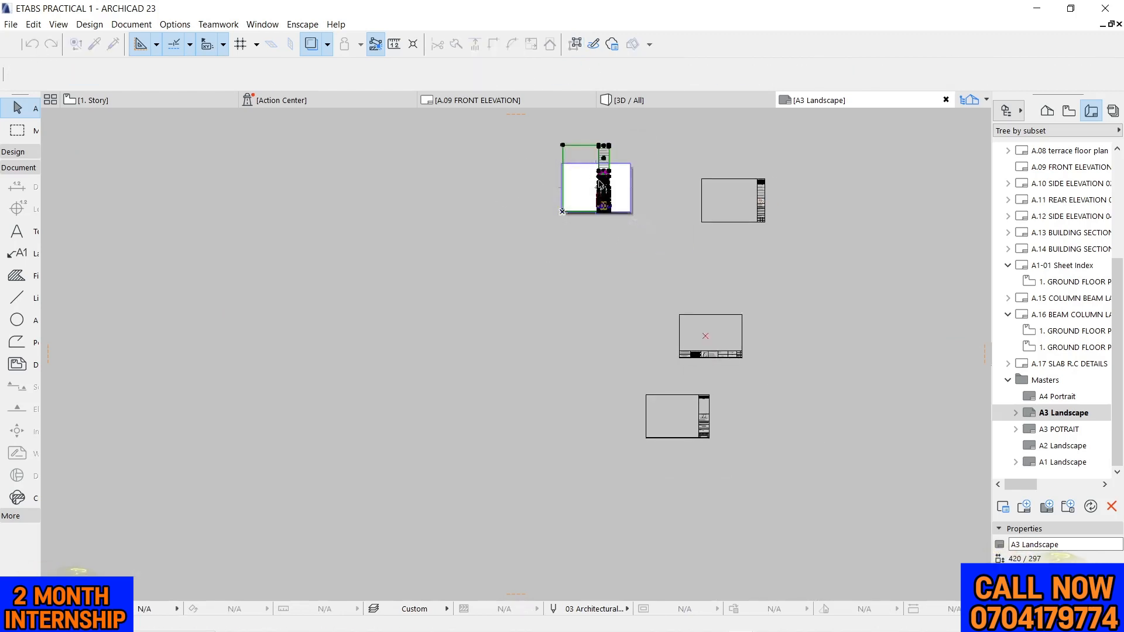
scroll(609, 147, "up", 2)
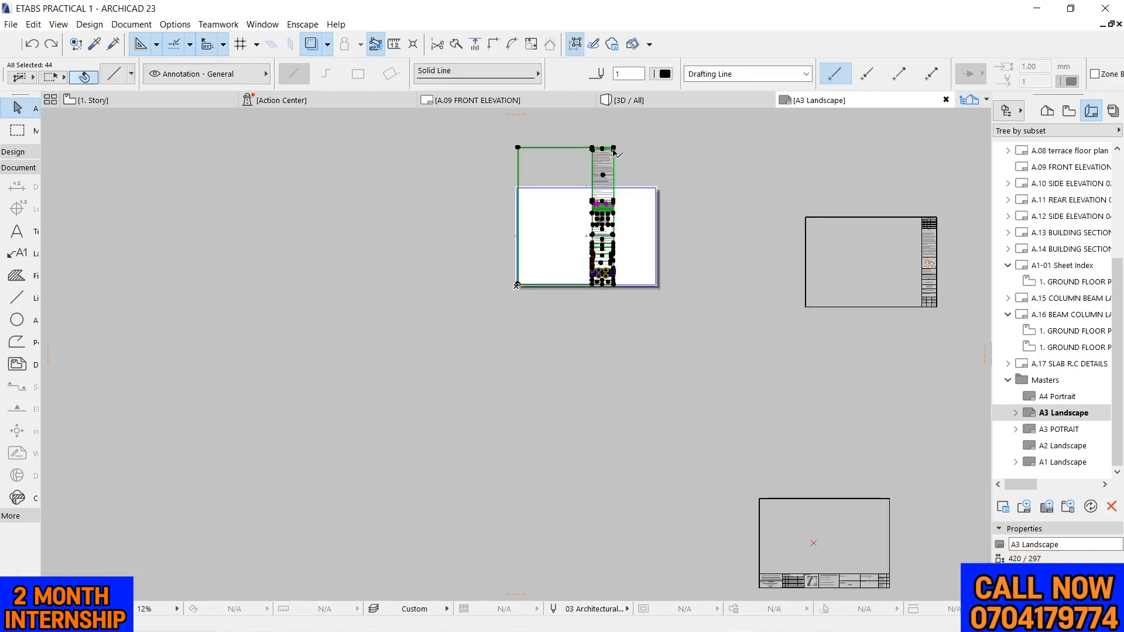
left_click(612, 151)
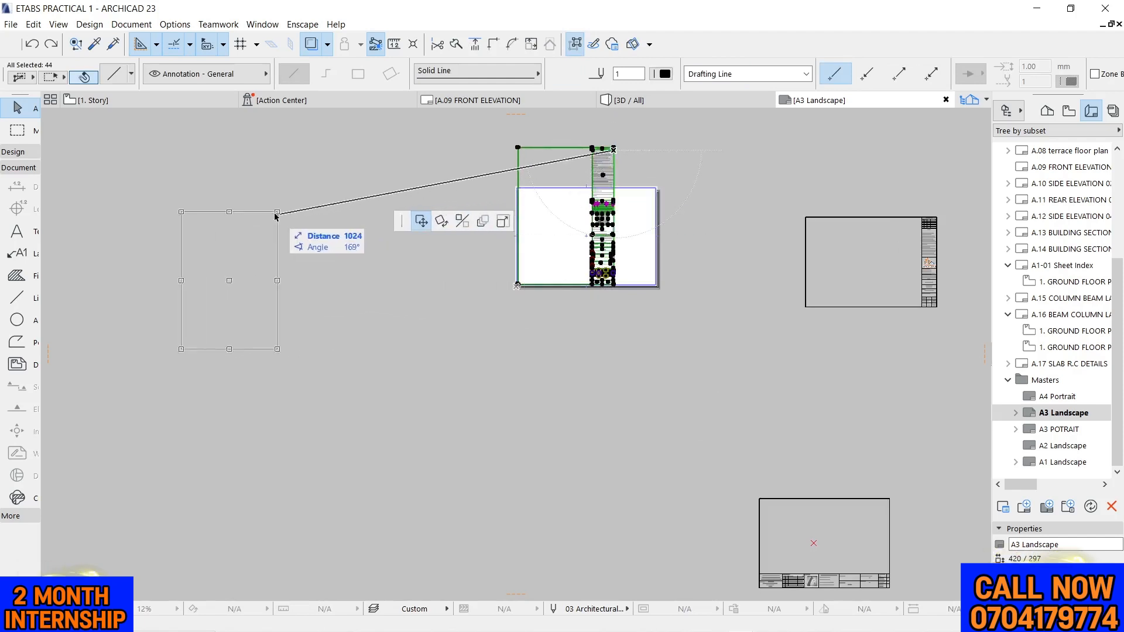
left_click(275, 211)
left_click(385, 167)
scroll(504, 220, "down", 2)
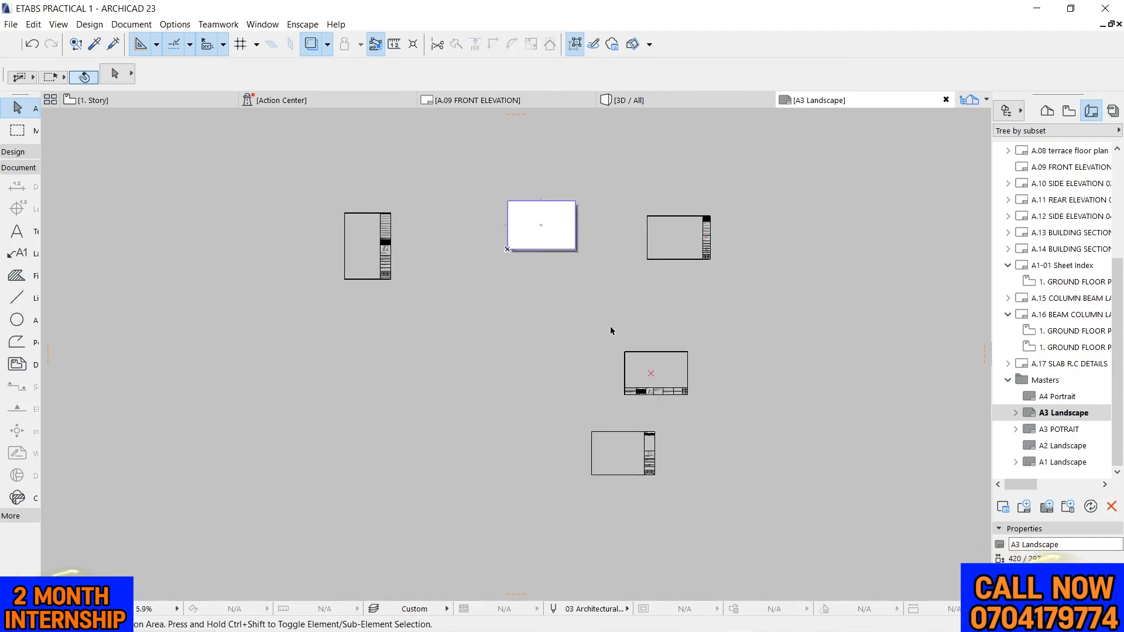
Move the landscape frame with the horizontal title block onto the A3 sheet, snapping its lower-right corner to the margin's lower-right corner
scroll(609, 327, "up", 1)
left_click(717, 402)
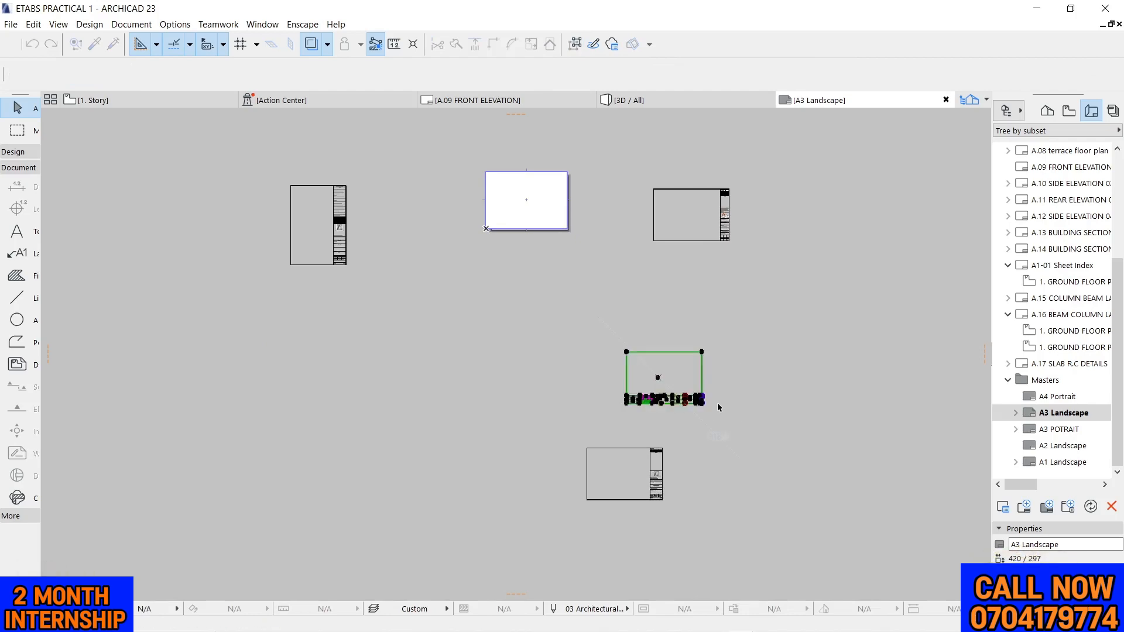
scroll(706, 409, "up", 3)
scroll(702, 411, "up", 8)
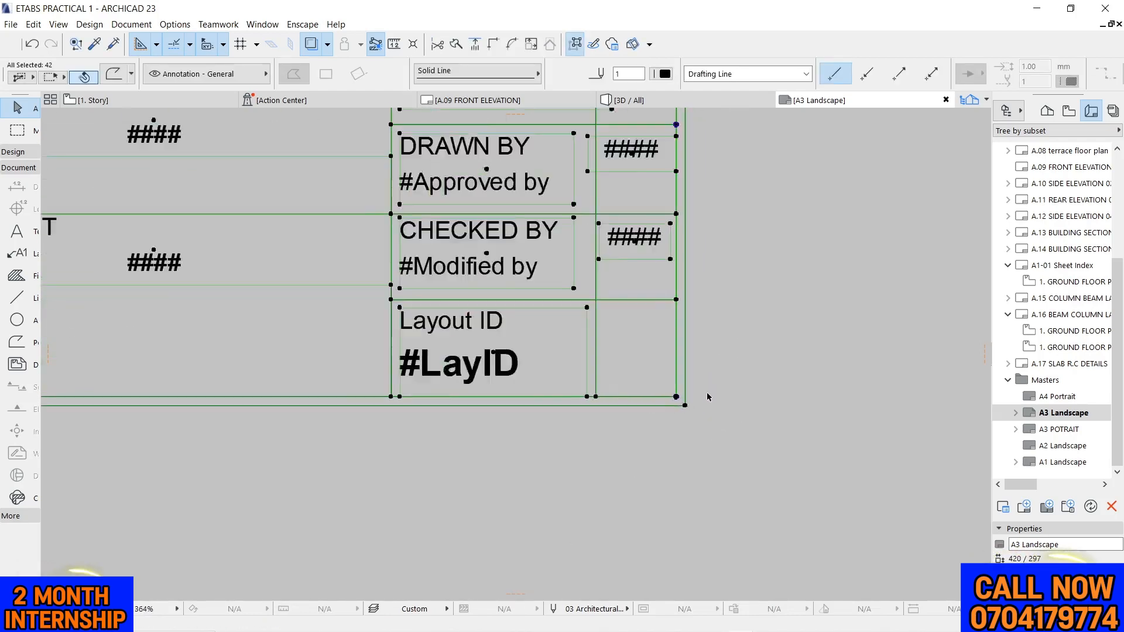
left_click(679, 410)
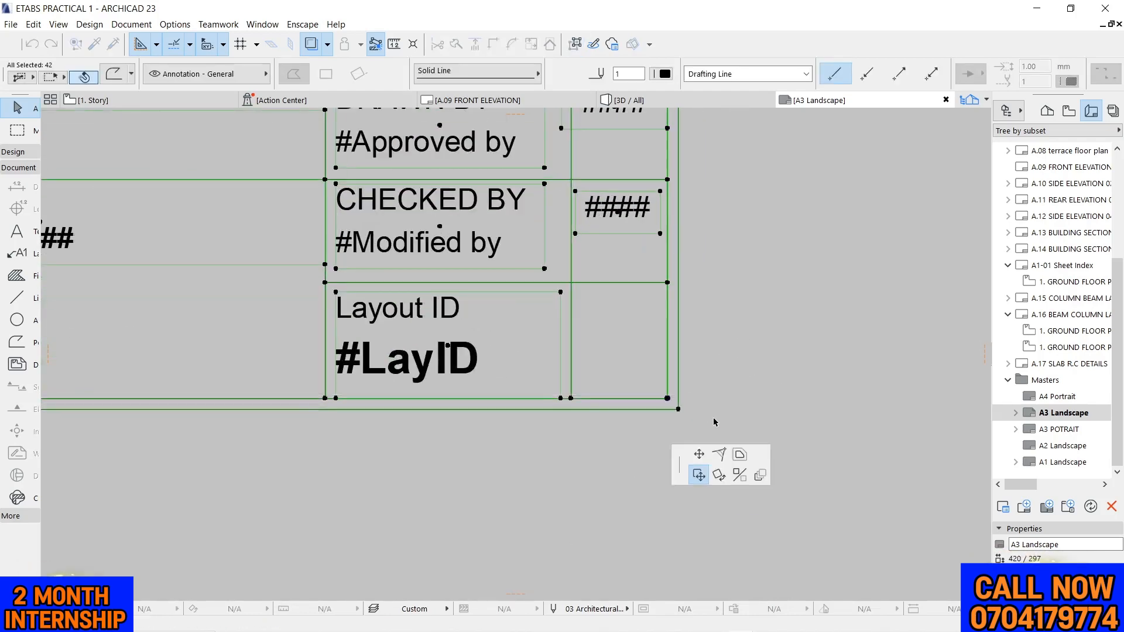
scroll(714, 421, "down", 8)
scroll(476, 242, "down", 2)
scroll(413, 207, "up", 8)
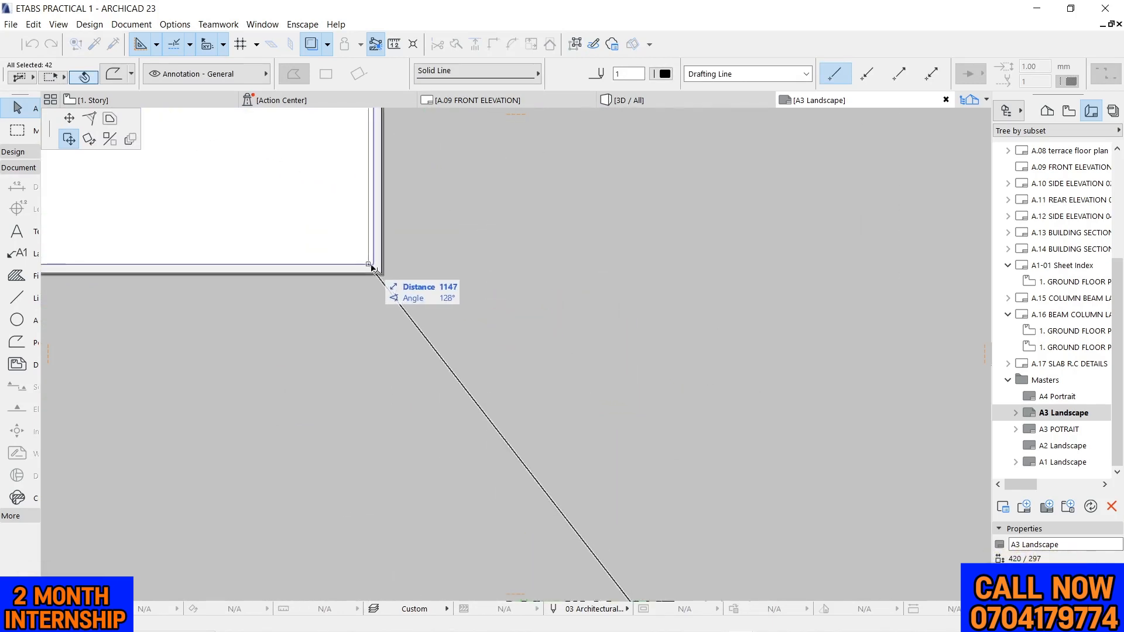
left_click(377, 266)
scroll(655, 344, "down", 5)
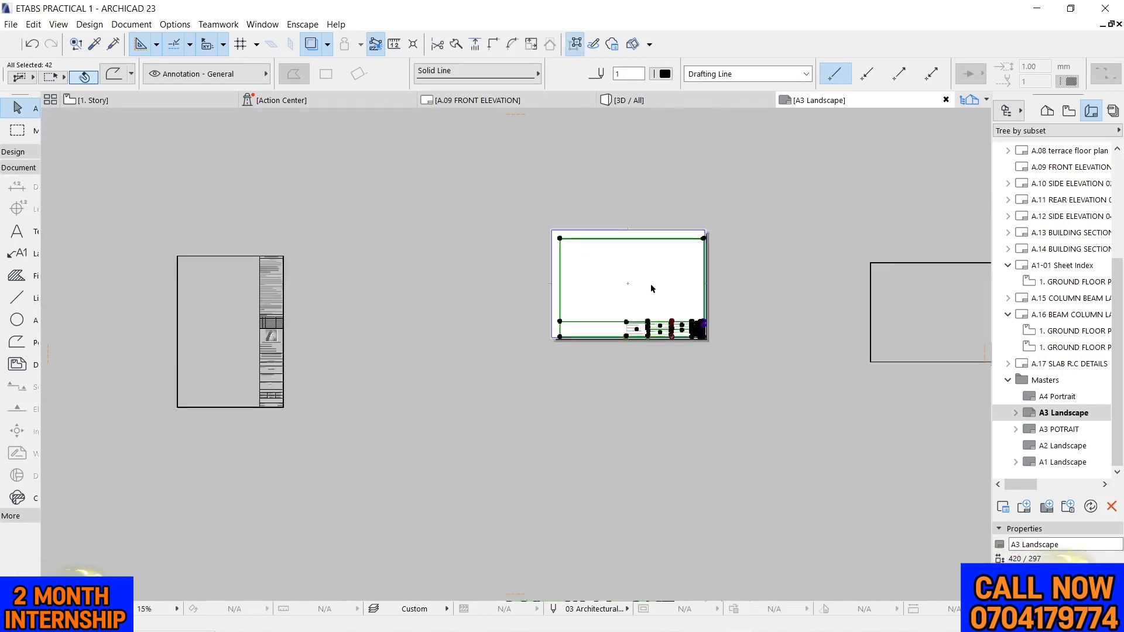
Examine how the placed landscape title block frame fits the A3 sheet margins, and check the spare frames around it
scroll(650, 268, "up", 2)
scroll(732, 244, "up", 2)
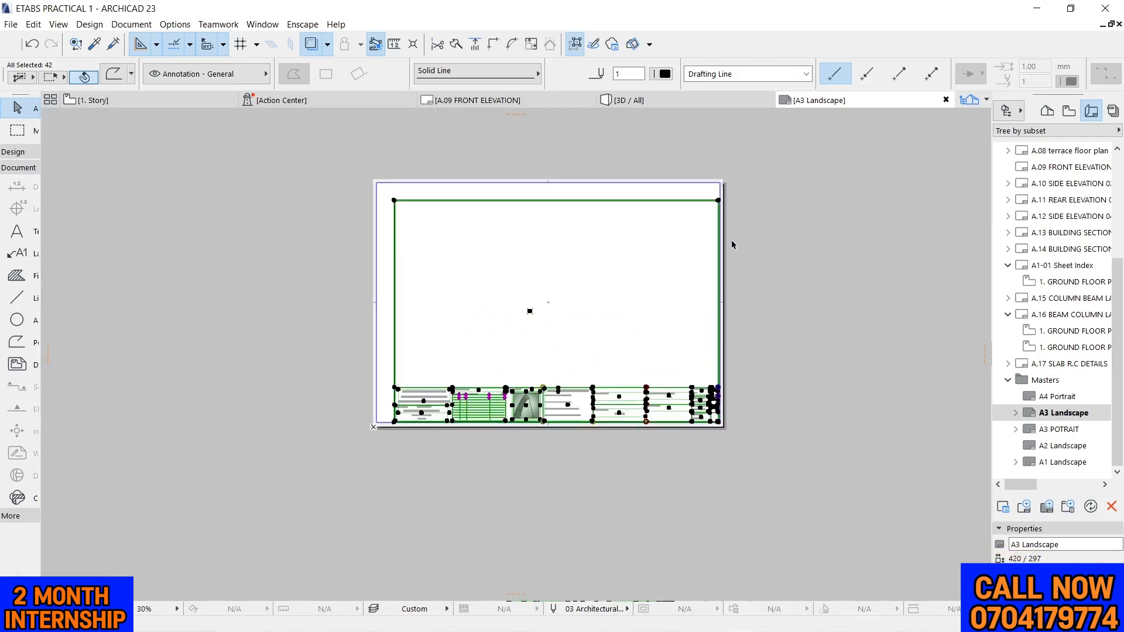
scroll(731, 243, "down", 1)
scroll(590, 399, "up", 4)
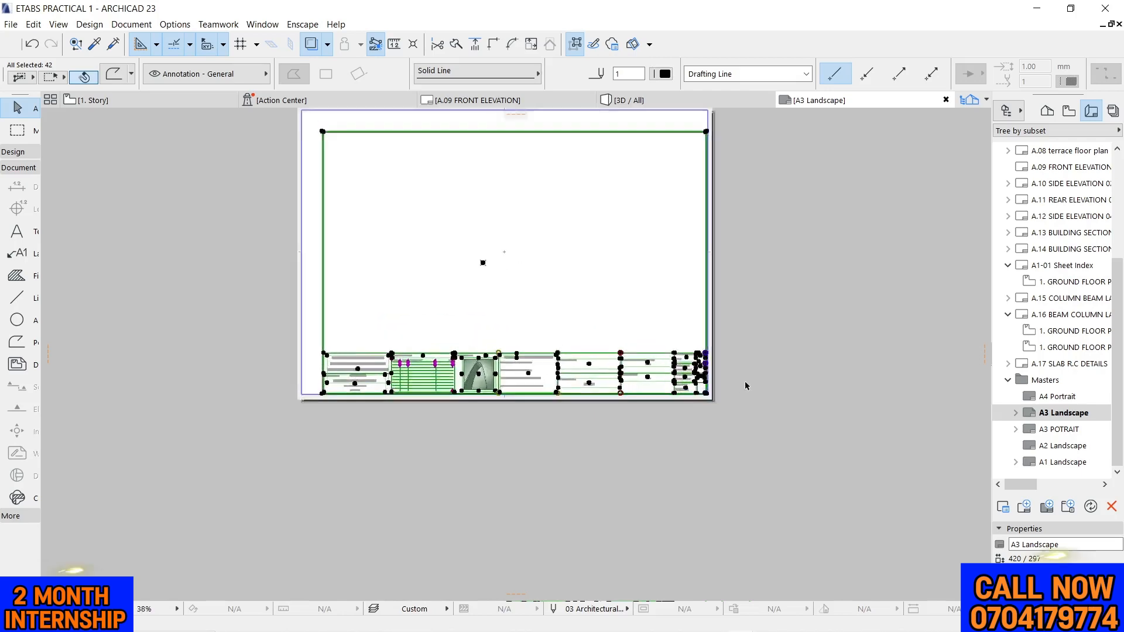
scroll(782, 394, "down", 3)
scroll(511, 280, "up", 1)
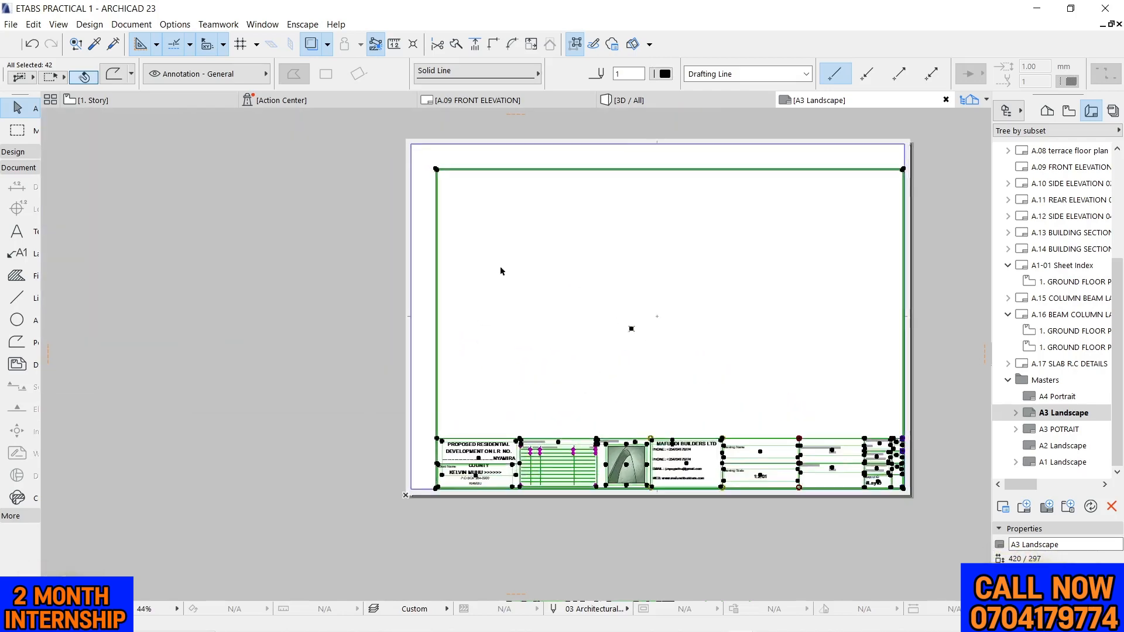
scroll(481, 252, "down", 8)
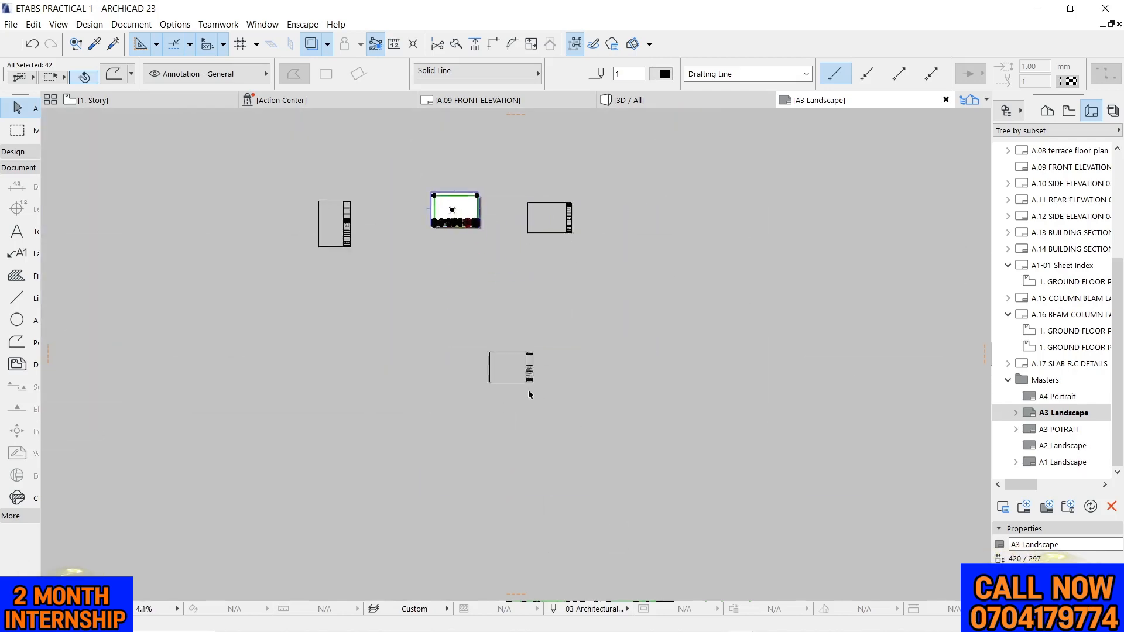
scroll(496, 350, "up", 2)
scroll(528, 373, "down", 5)
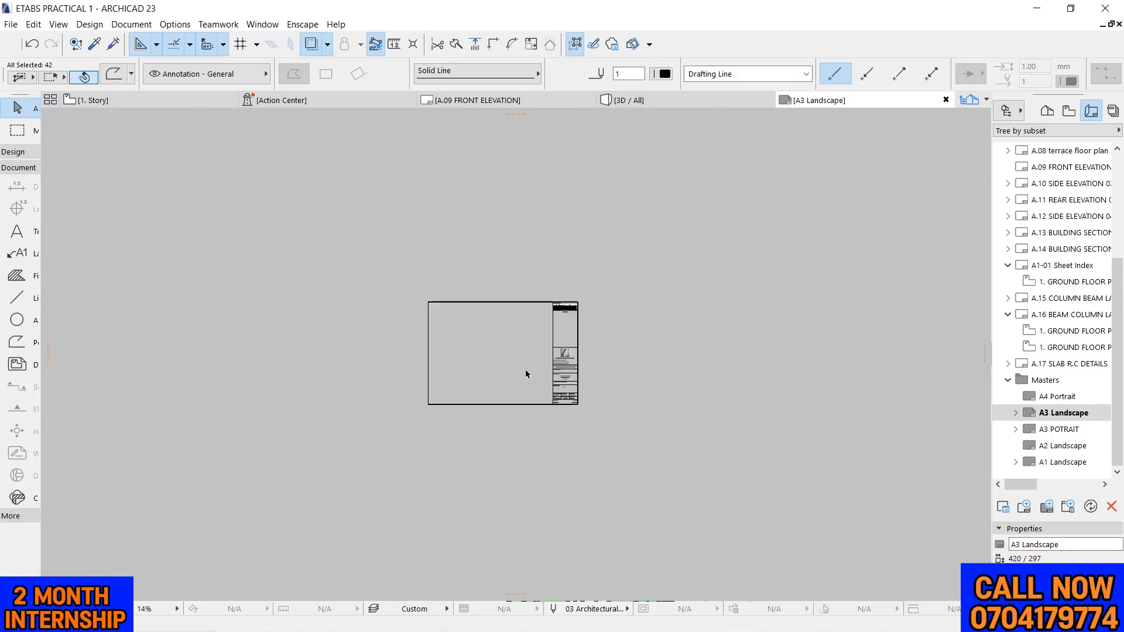
scroll(447, 206, "up", 3)
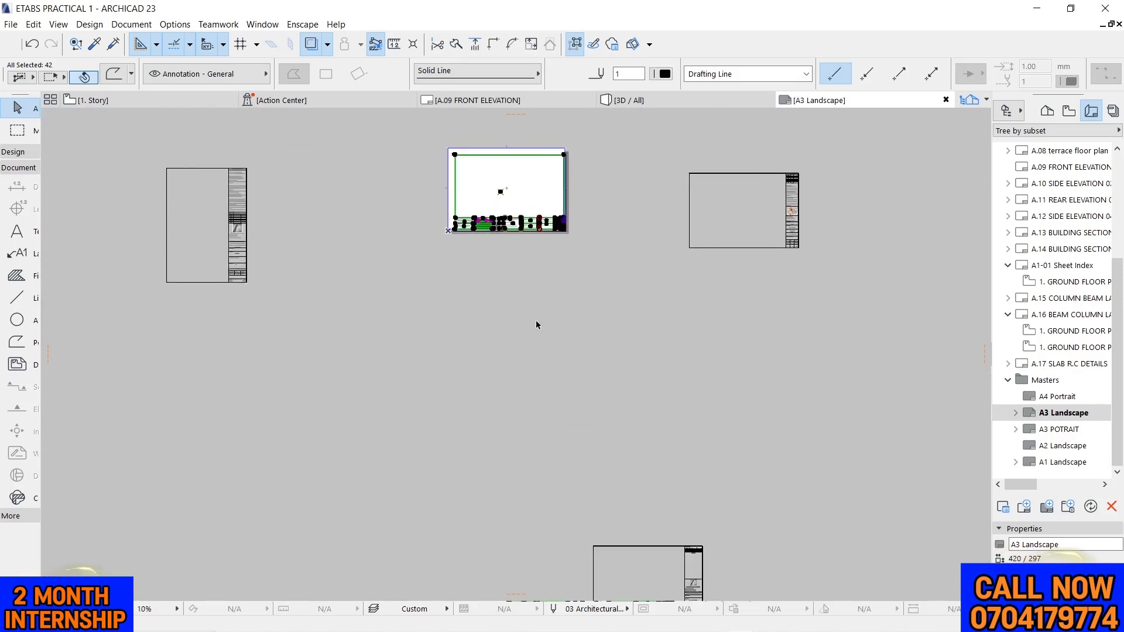
scroll(444, 234, "up", 5)
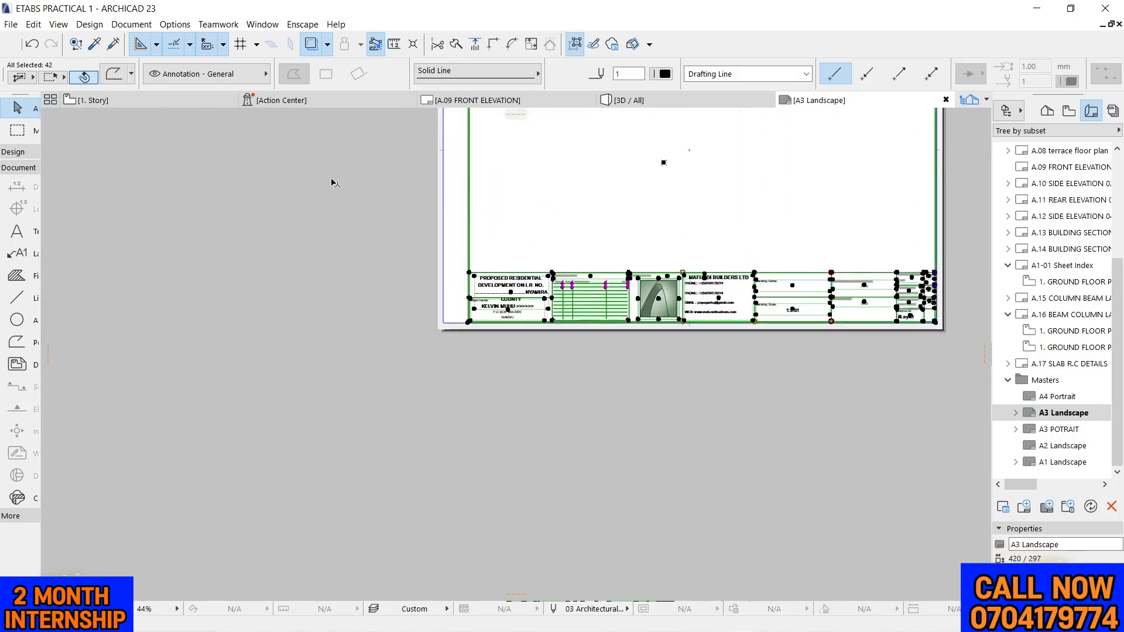
left_click(332, 183)
Offset the frame's outer top edge up to the sheet's upper margin line, and the inner top edge to just below it
scroll(490, 343, "down", 2)
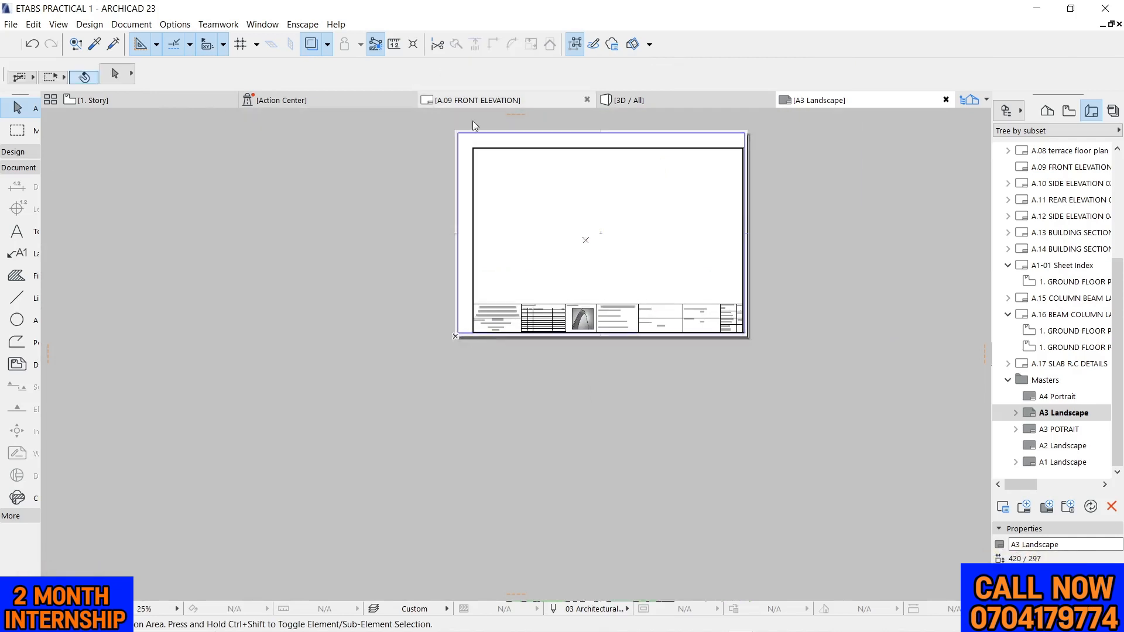
scroll(760, 240, "down", 3)
scroll(715, 179, "up", 5)
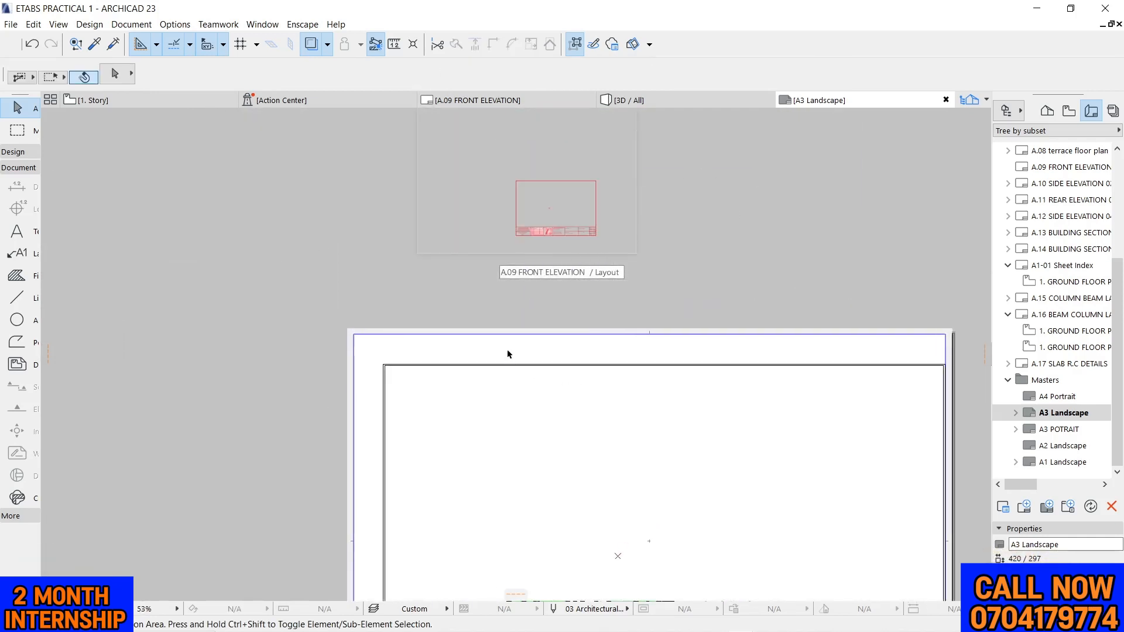
left_click(486, 366)
scroll(354, 368, "up", 4)
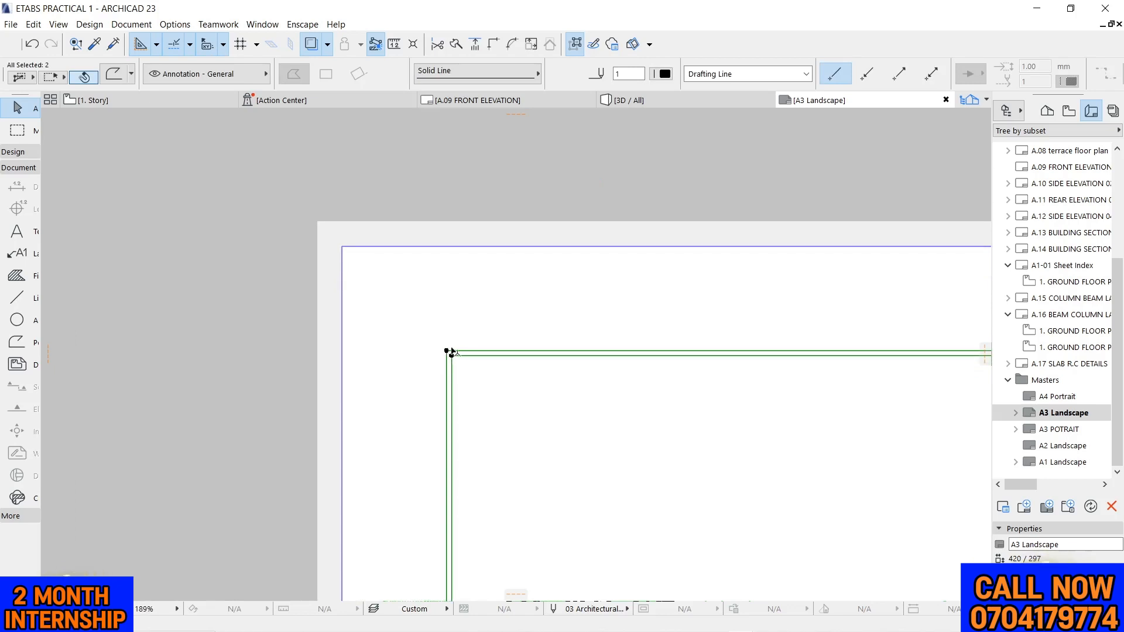
left_click(446, 351)
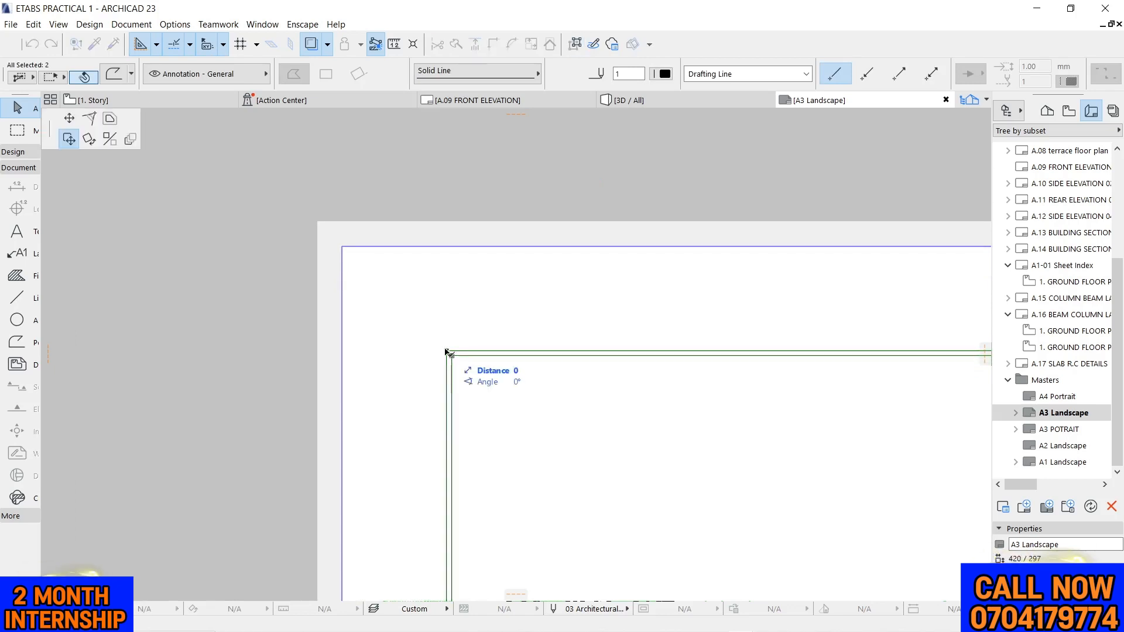
left_click(88, 145)
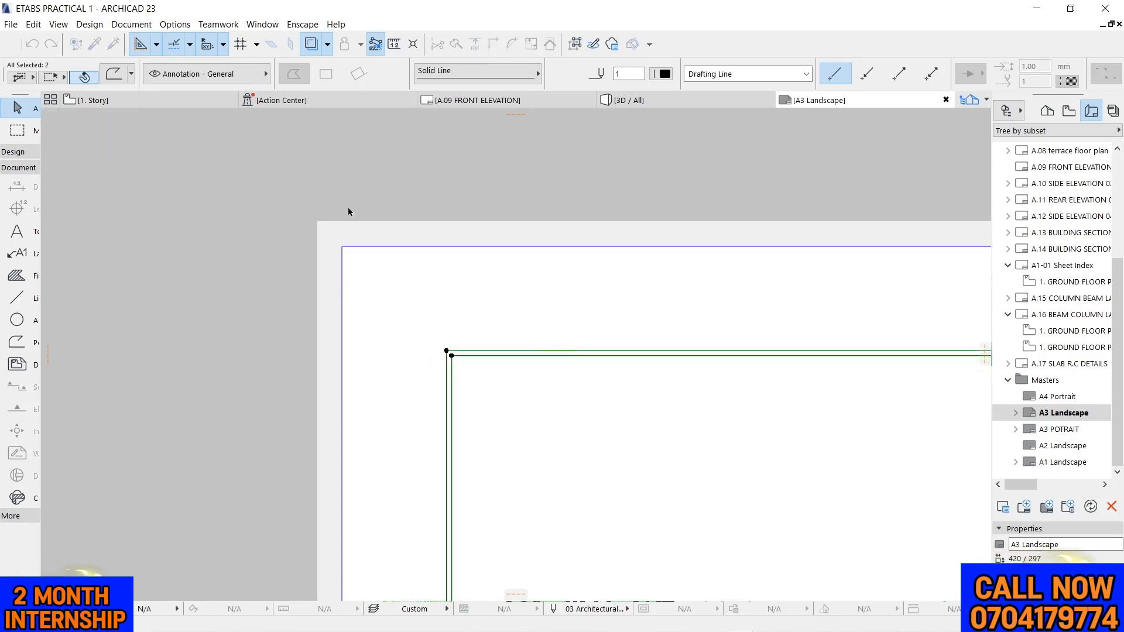
left_click(500, 353)
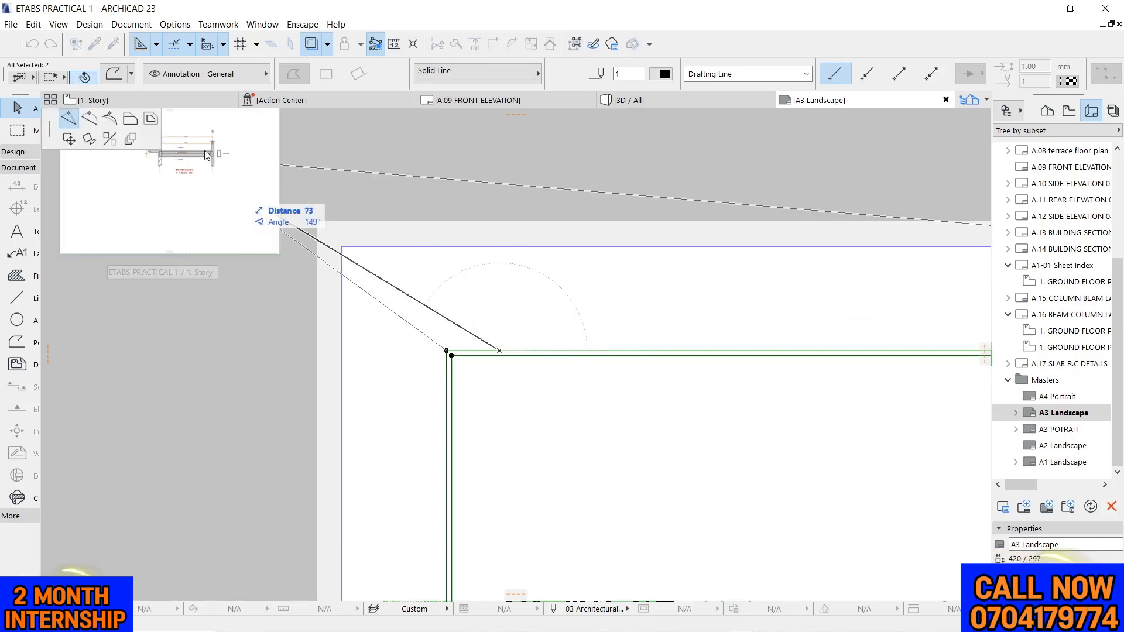
left_click(130, 120)
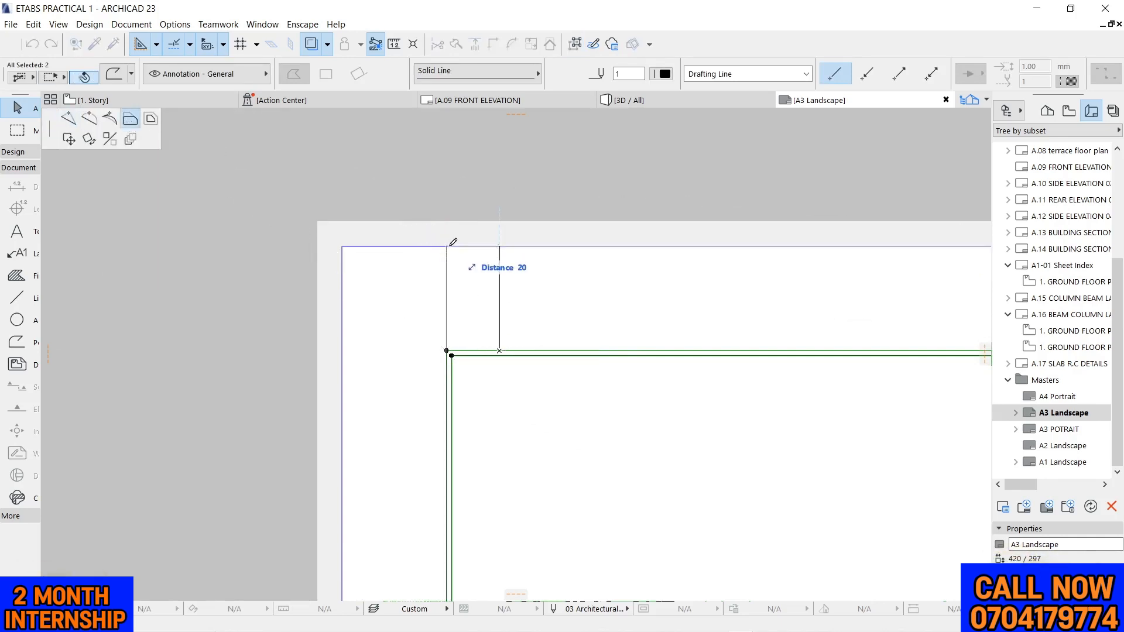
left_click(346, 241)
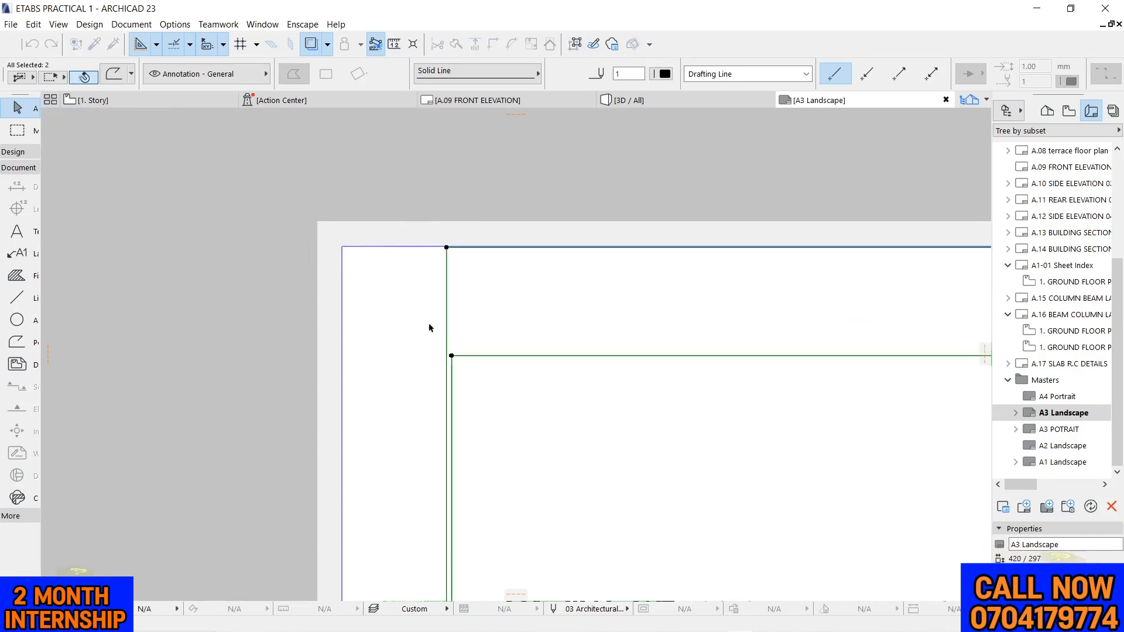
left_click(466, 355)
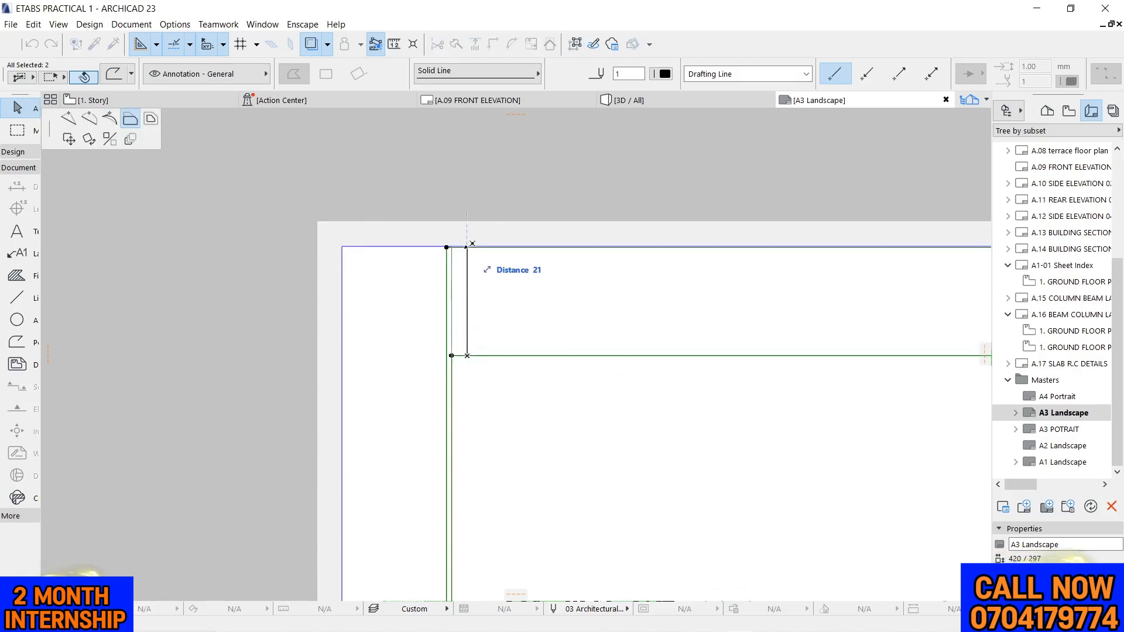
left_click(471, 248)
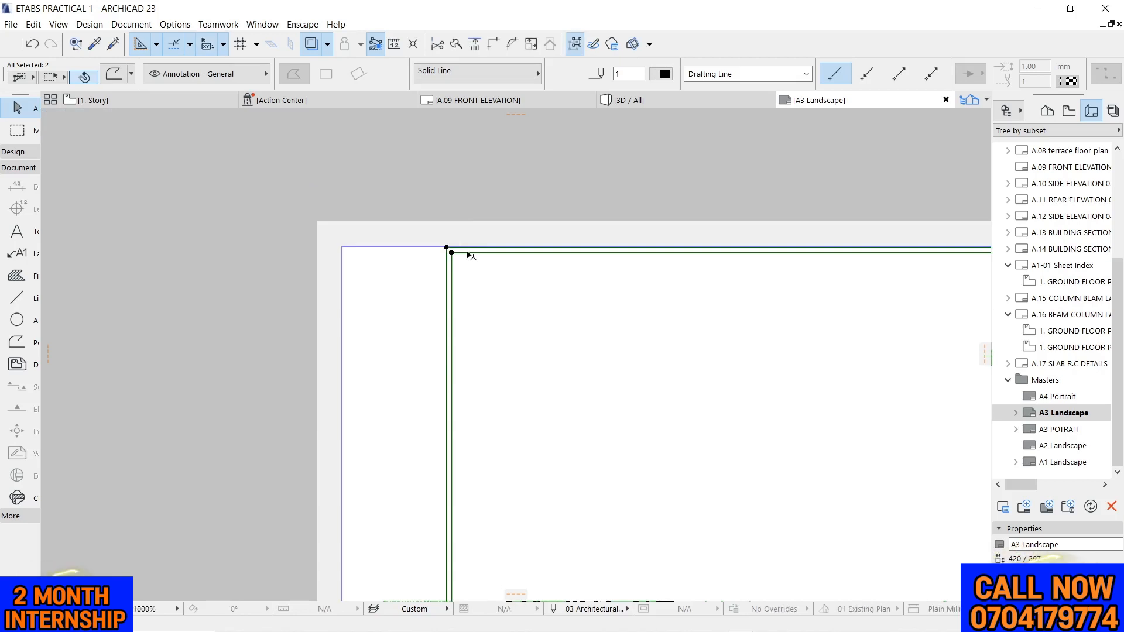
Offset the frame's outer left edge to the sheet's left margin line, and its inner left edge outward by 19 mm
left_click(446, 270)
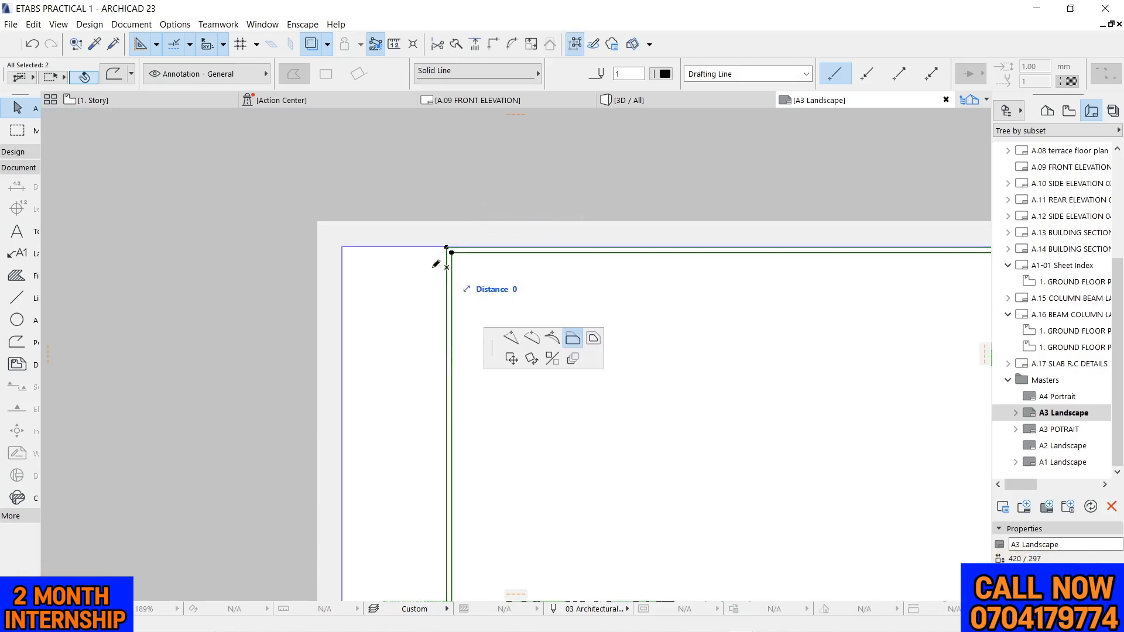
left_click(343, 247)
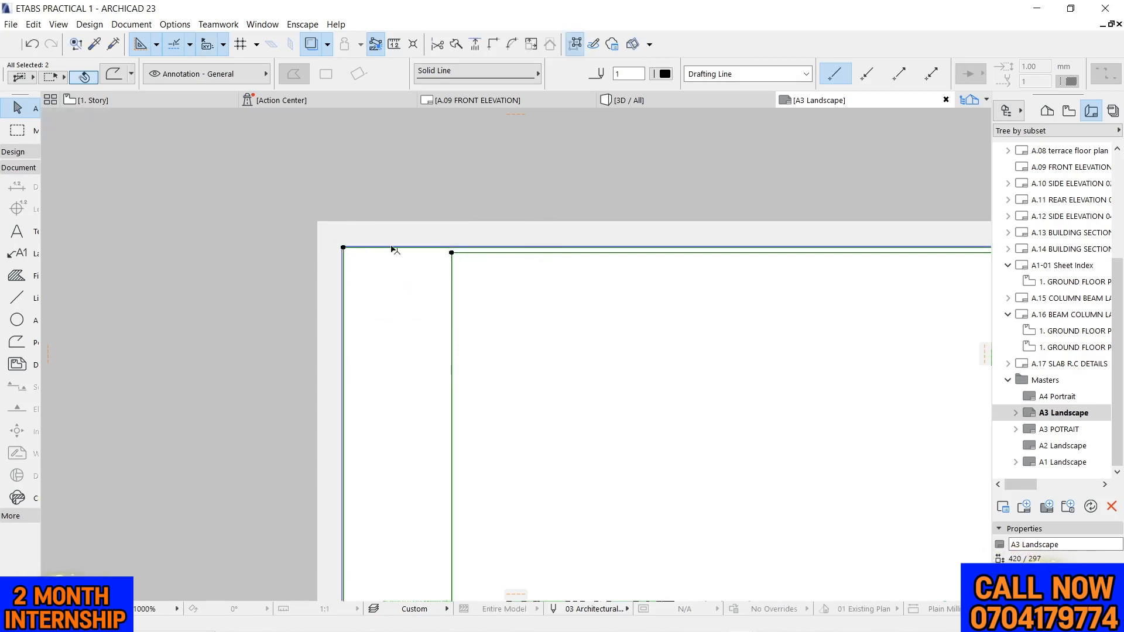
scroll(381, 259, "up", 3)
scroll(301, 261, "up", 2)
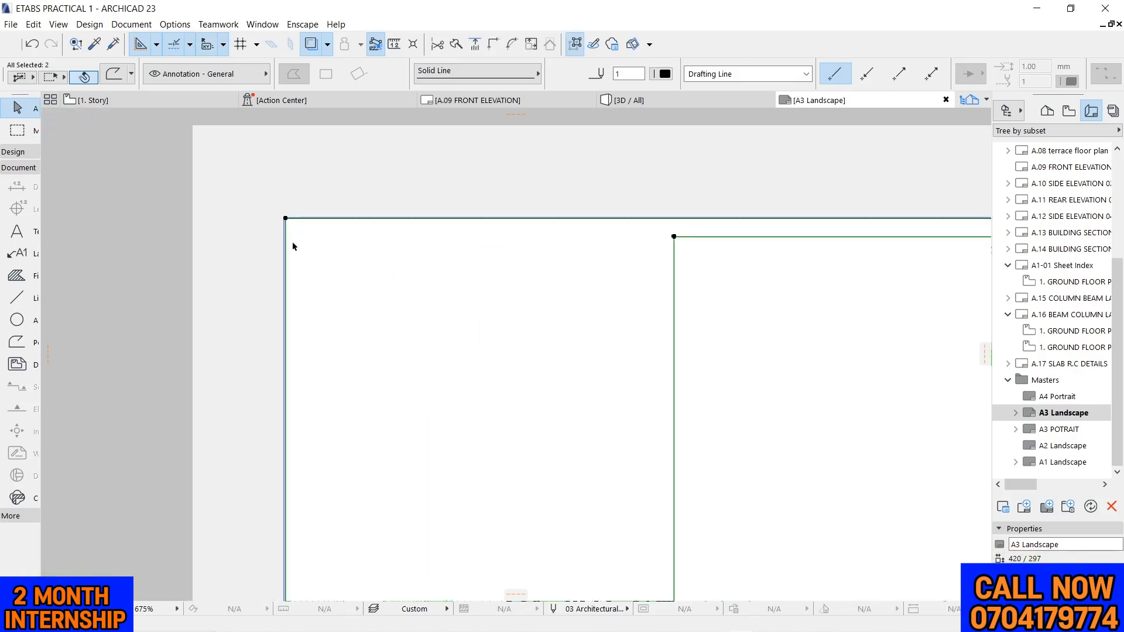
left_click(673, 295)
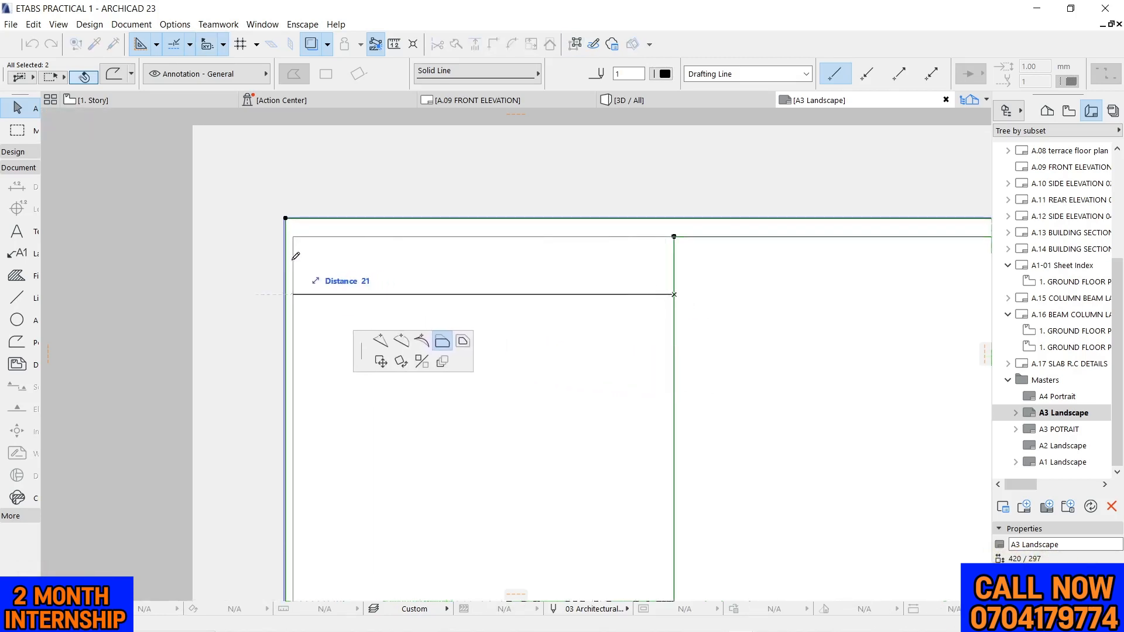
type("19")
key("Return")
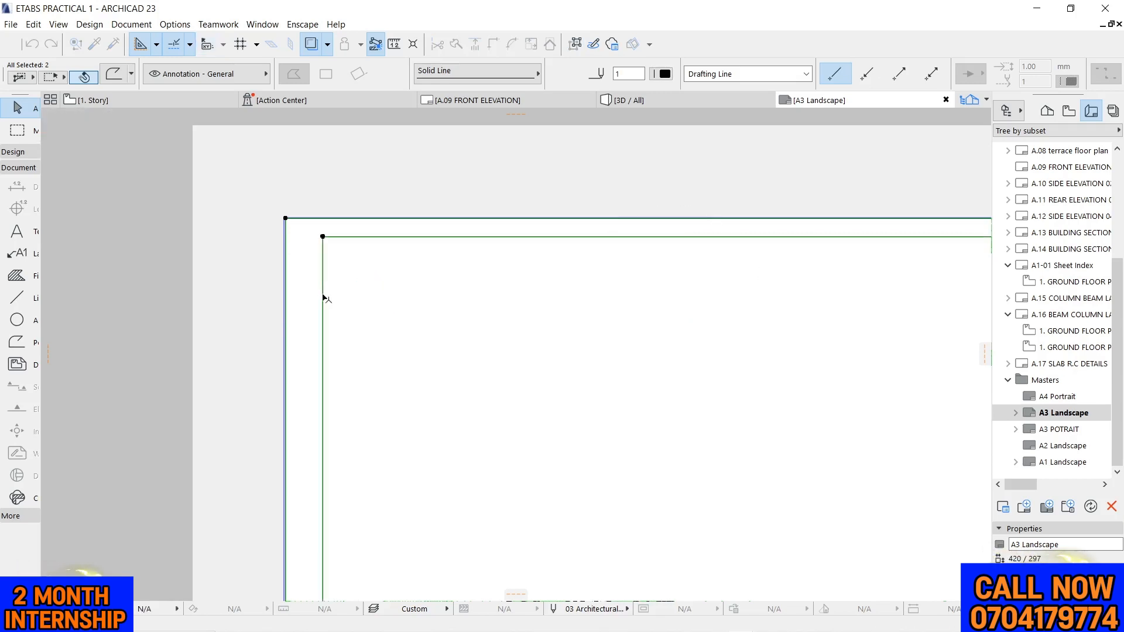
left_click(322, 281)
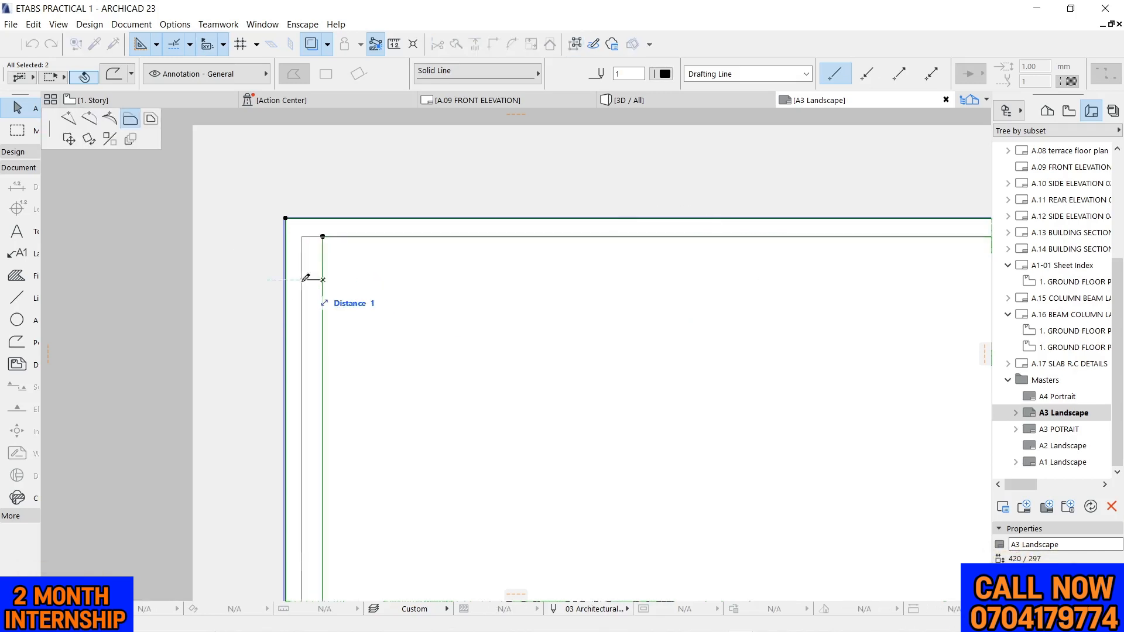
left_click(40, 280)
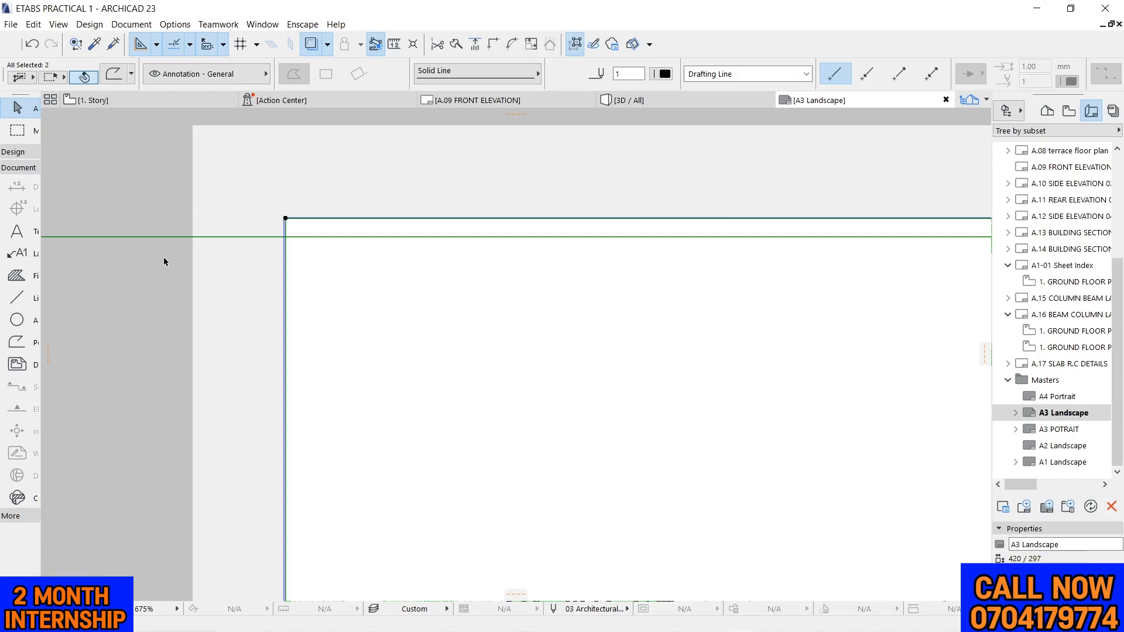
key("ctrl+z")
key("ctrl+z")
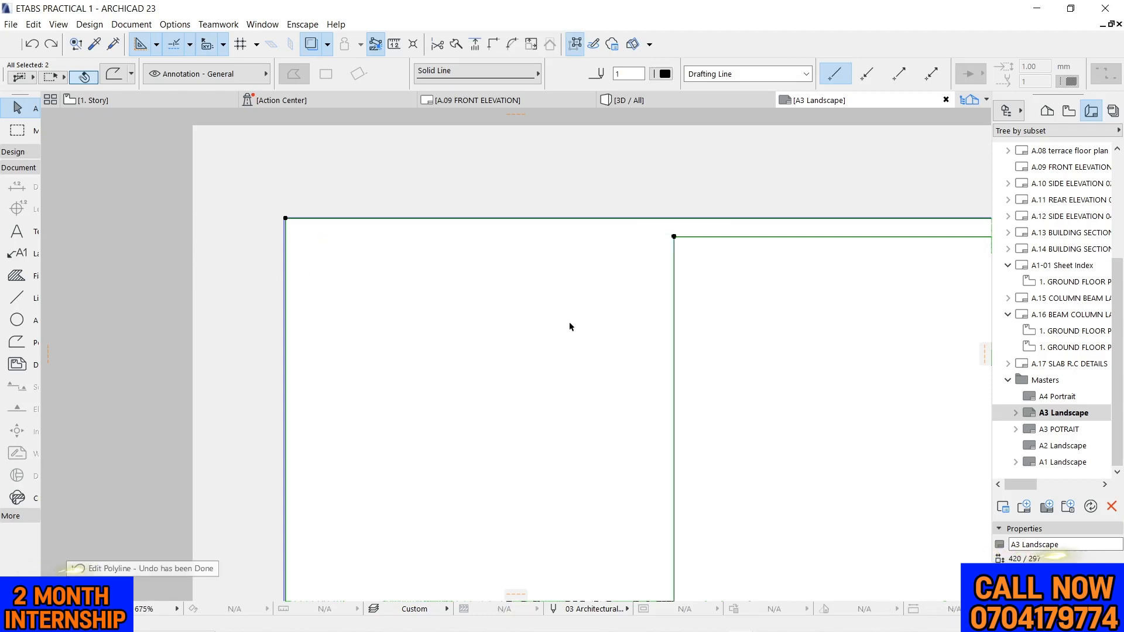
Offset the frame's inner left edge outward to just inside the sheet's left margin line
left_click(673, 299)
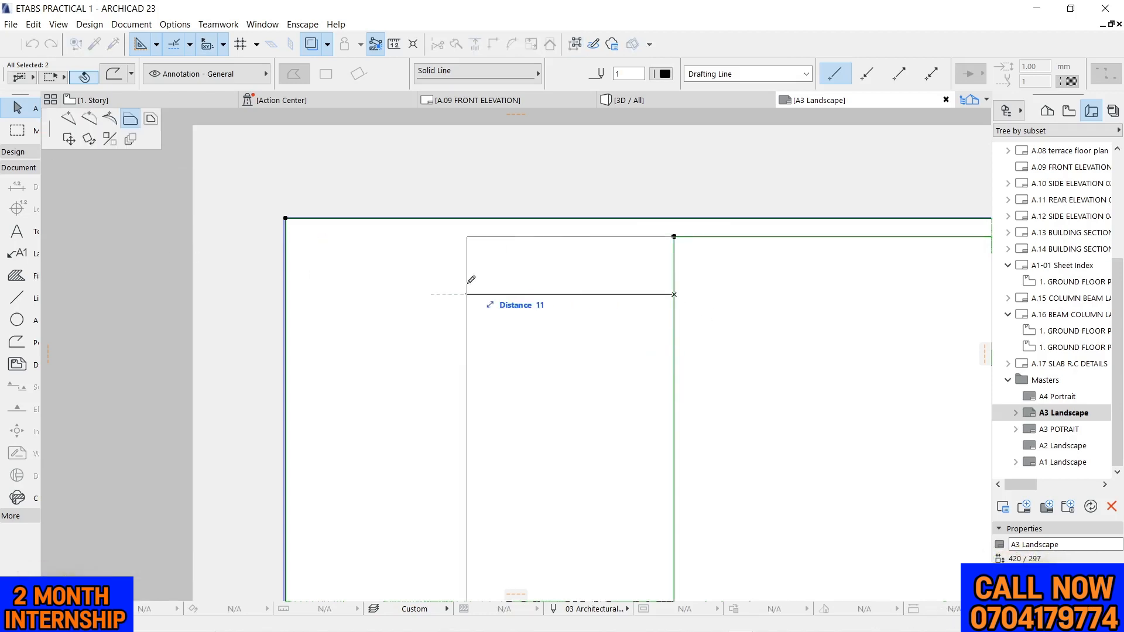
left_click(304, 298)
scroll(362, 251, "down", 8)
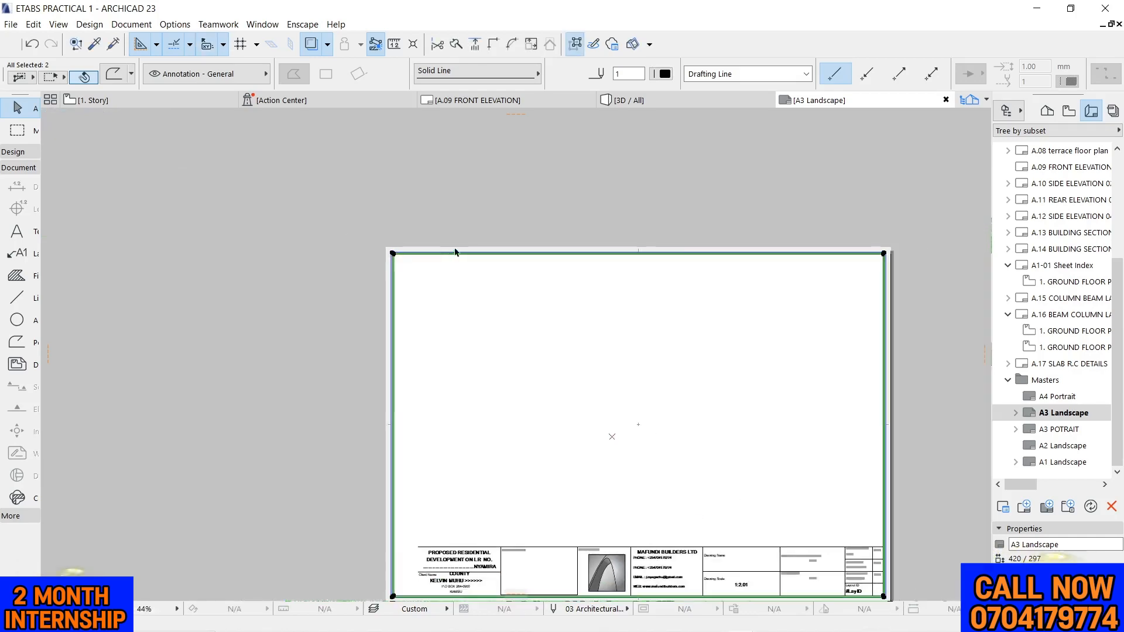
left_click(521, 181)
scroll(654, 373, "up", 6)
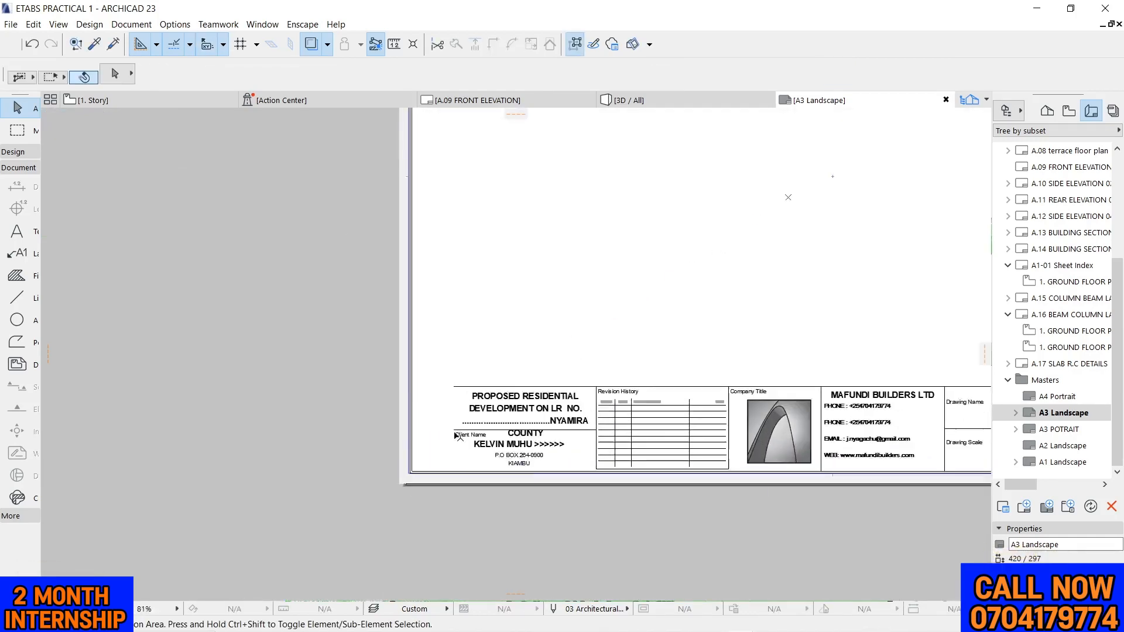
left_click(665, 379)
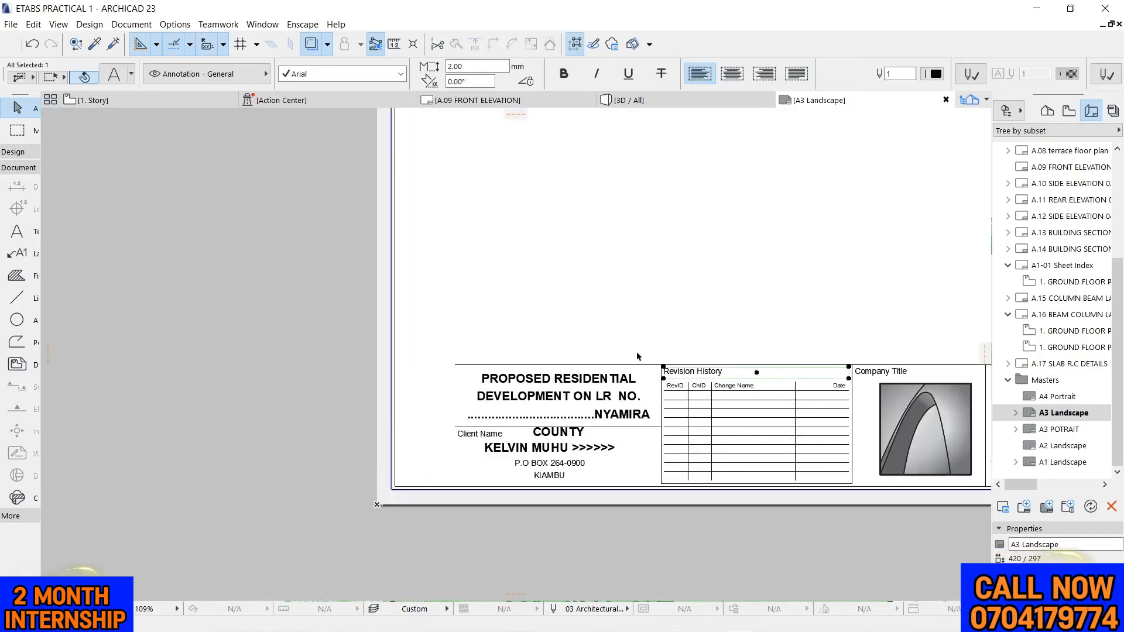
scroll(664, 397, "up", 6)
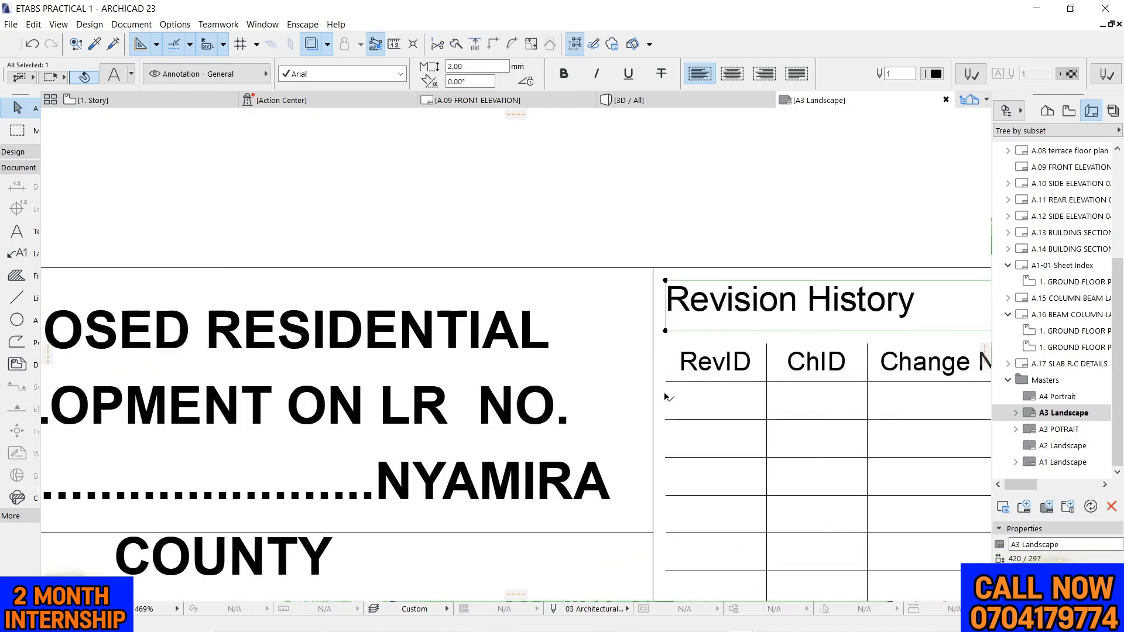
left_click(651, 391)
scroll(588, 246, "down", 3)
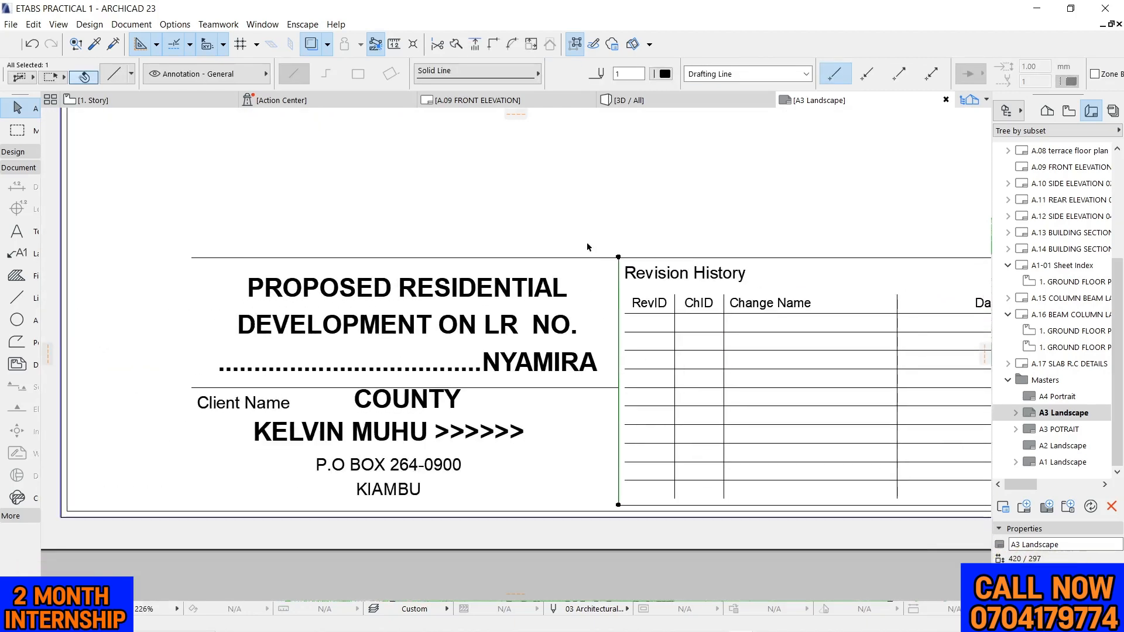
left_click(331, 197)
scroll(346, 228, "down", 4)
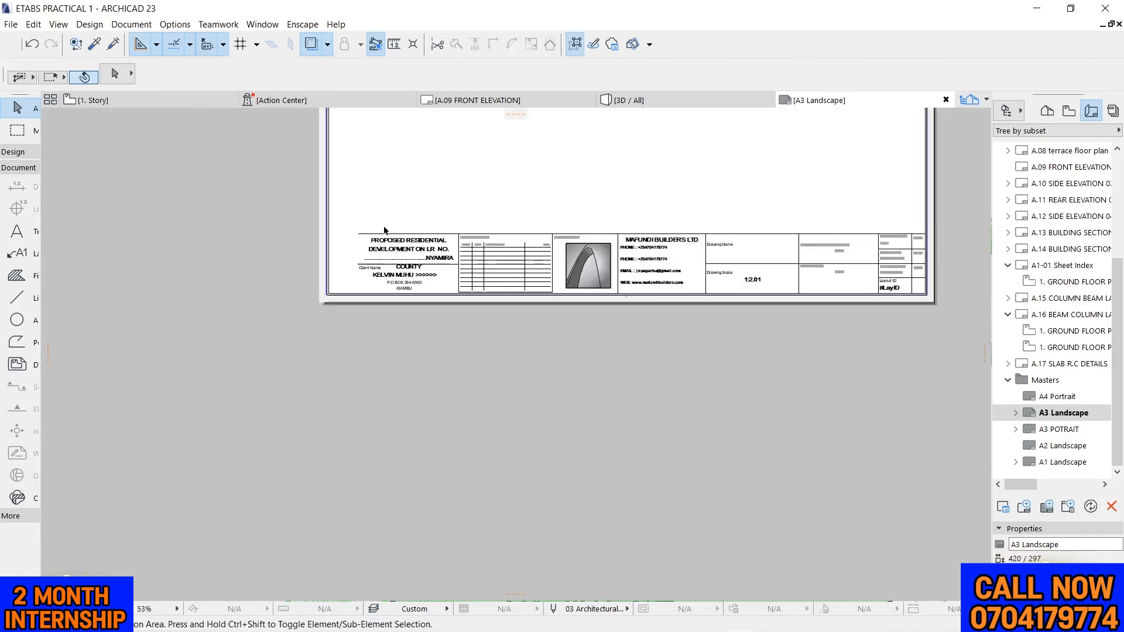
Stretch the title block's top line leftward until it meets the frame's inner left edge
left_click_drag(297, 215, 334, 243)
left_click(331, 241)
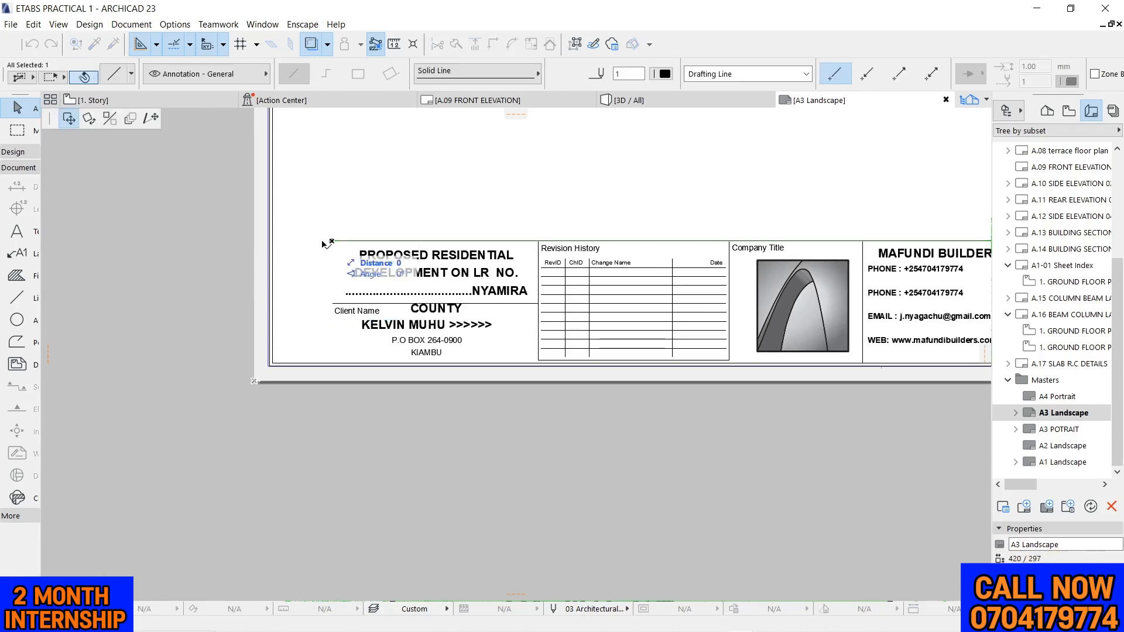
left_click(151, 120)
scroll(271, 226, "up", 5)
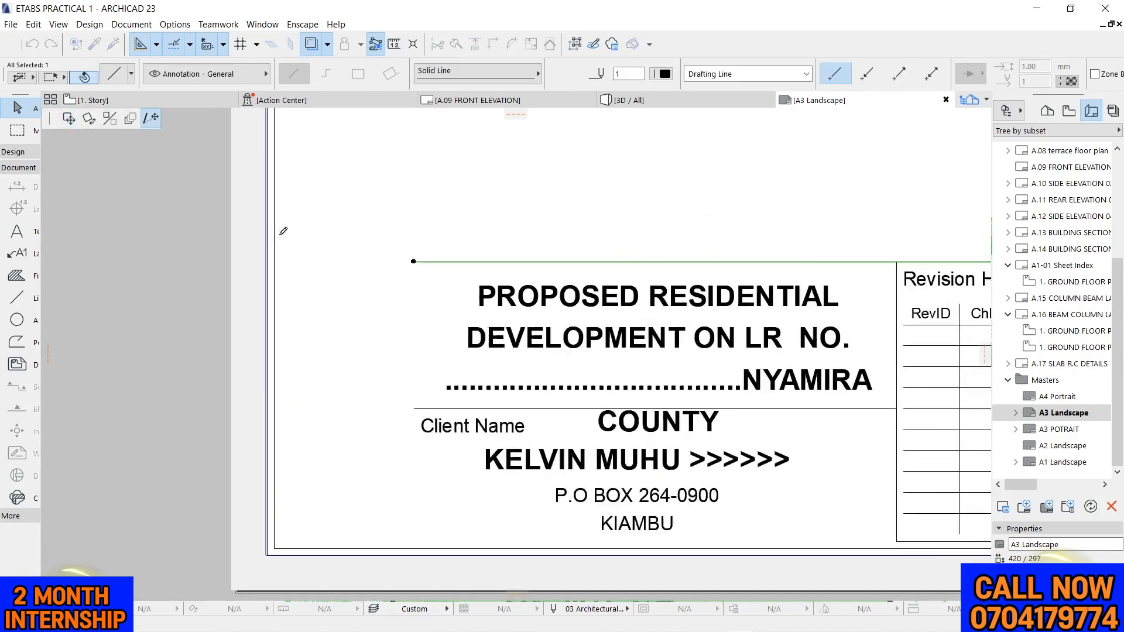
left_click(274, 264)
left_click(402, 254)
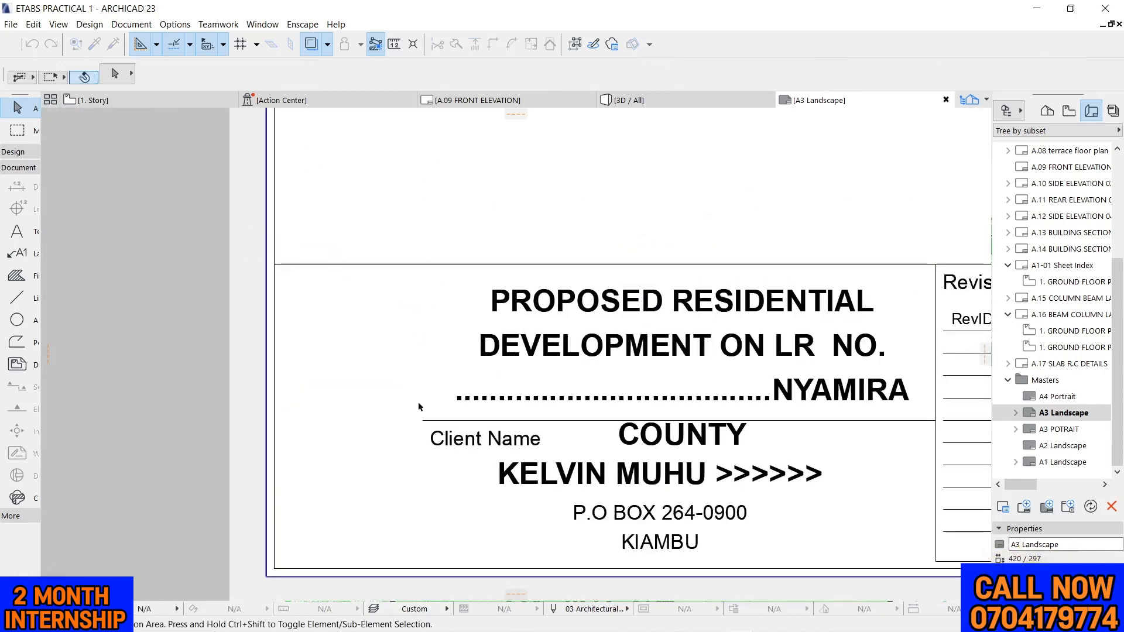
Stretch the divider line above the client name leftward to meet the frame's inner left edge
left_click(422, 420)
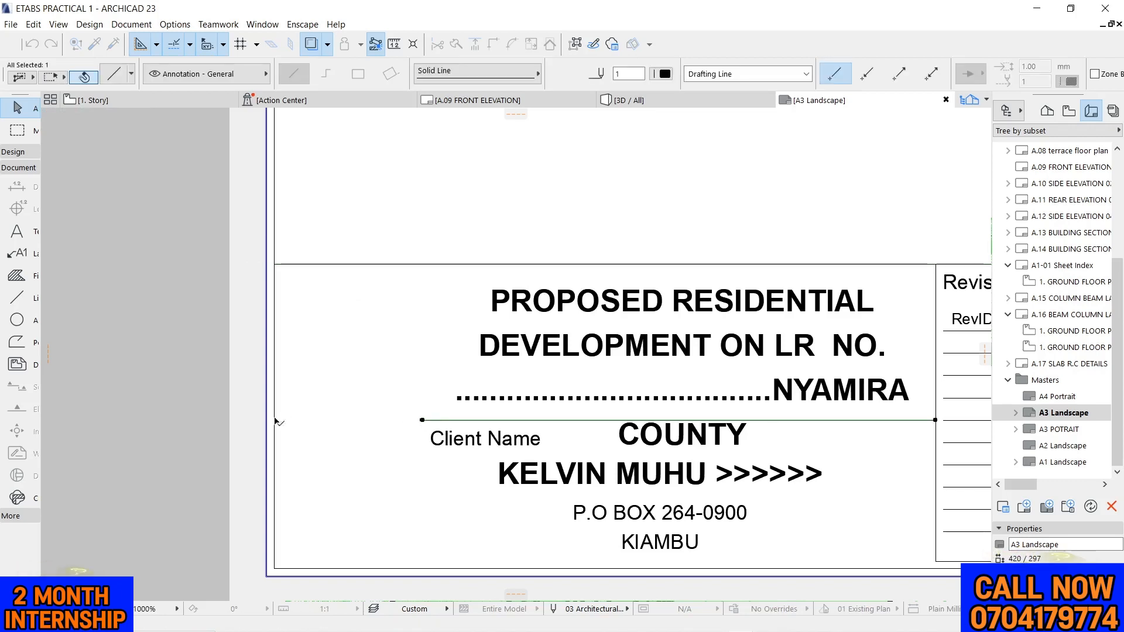
left_click(422, 421)
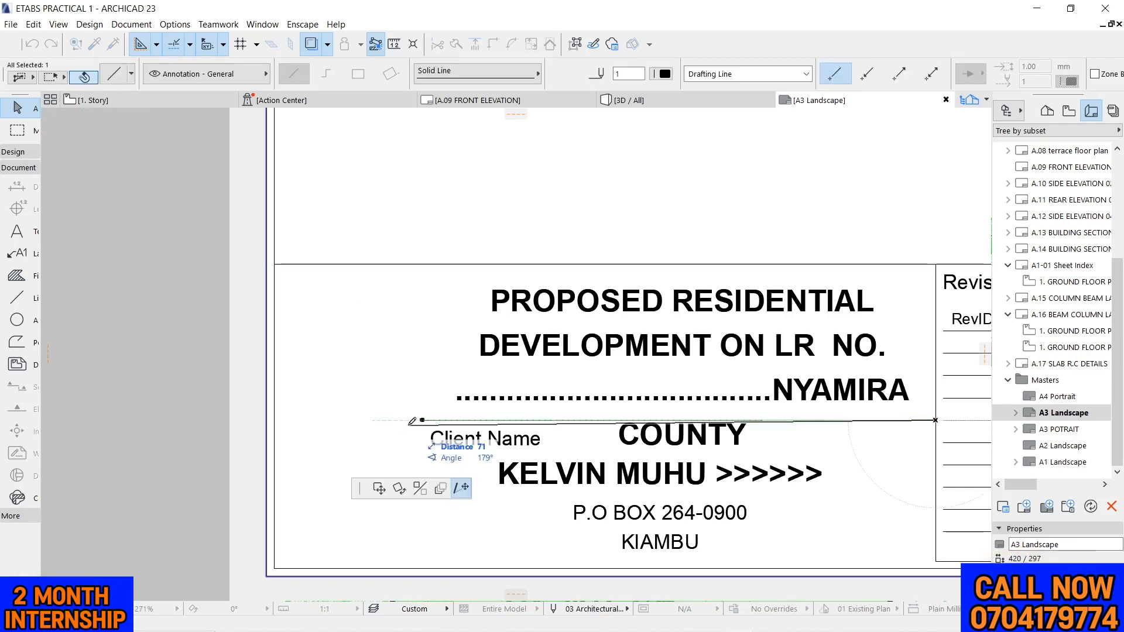
left_click(274, 420)
left_click(521, 227)
scroll(533, 222, "down", 4)
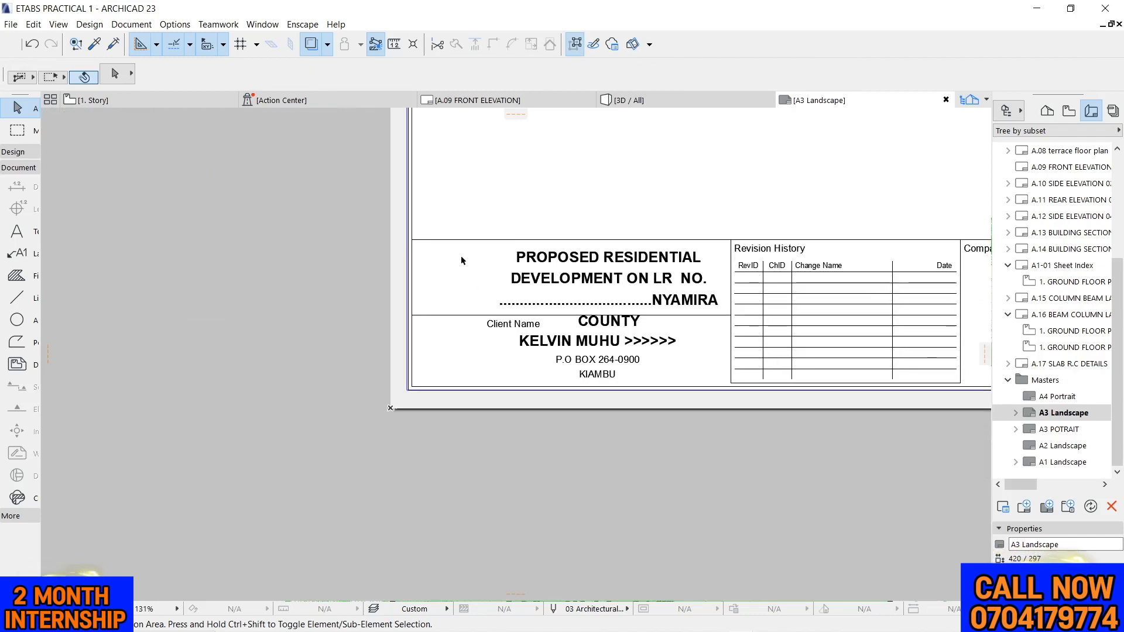
Move the project title text horizontally to the left inside its widened title block cell, keeping it selected for editing
left_click_drag(462, 260, 660, 285)
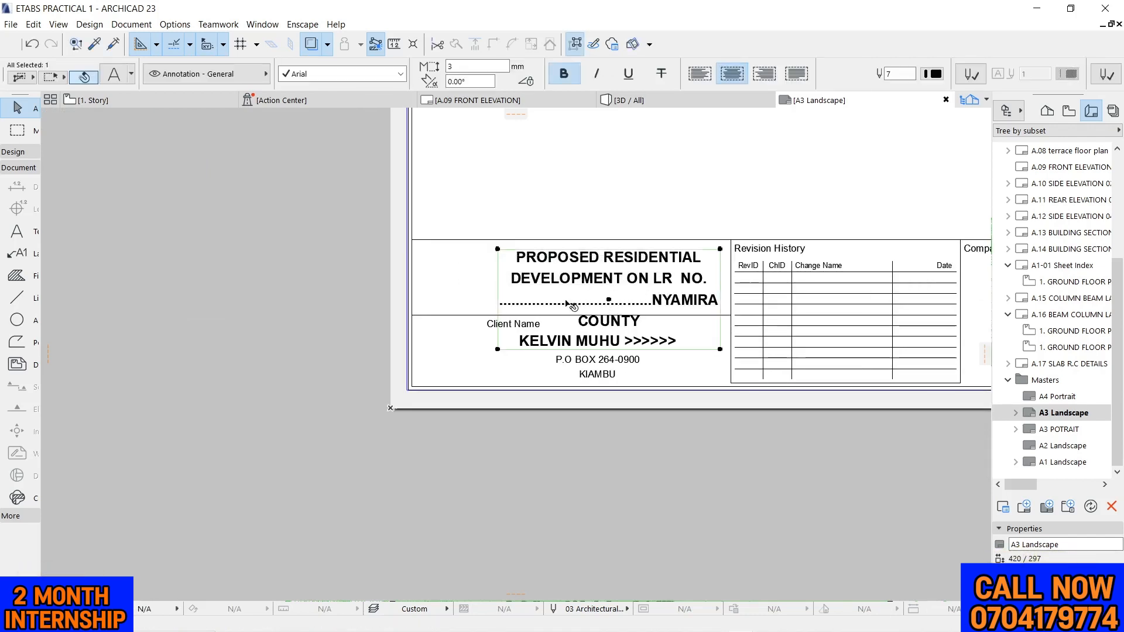
left_click_drag(609, 301, 573, 301)
left_click(590, 372)
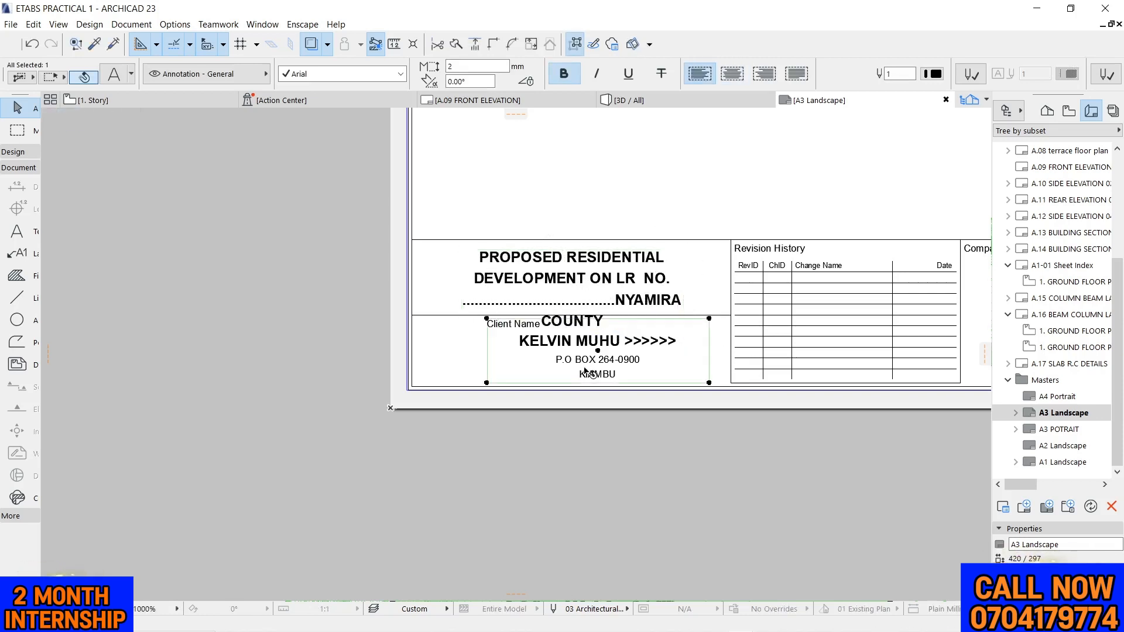
left_click(558, 281)
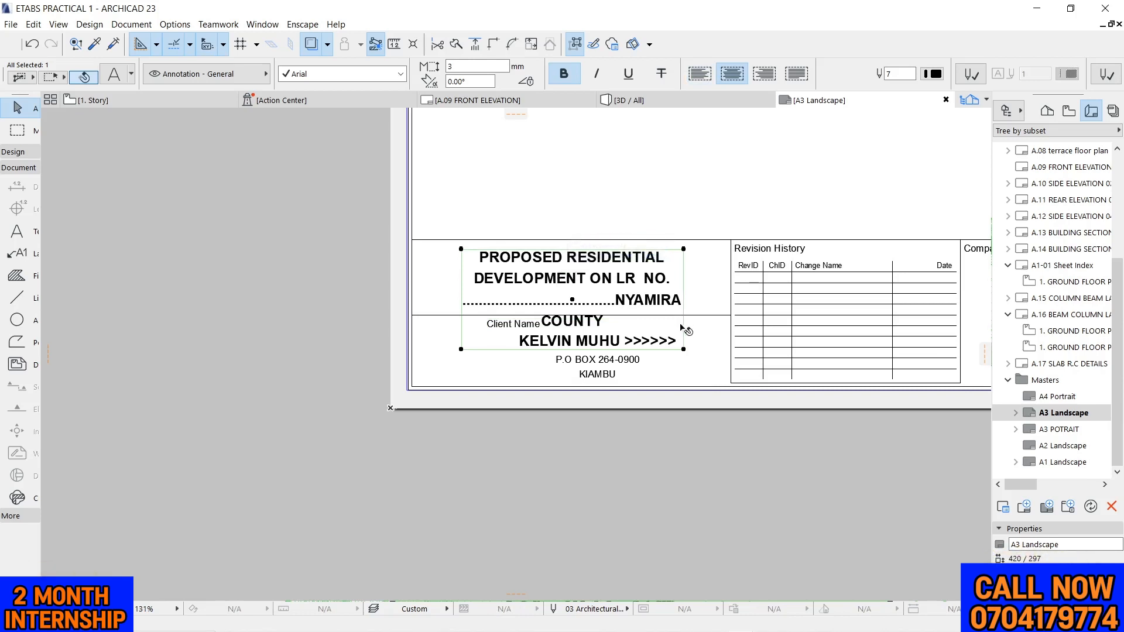
left_click(683, 349)
left_click(834, 279)
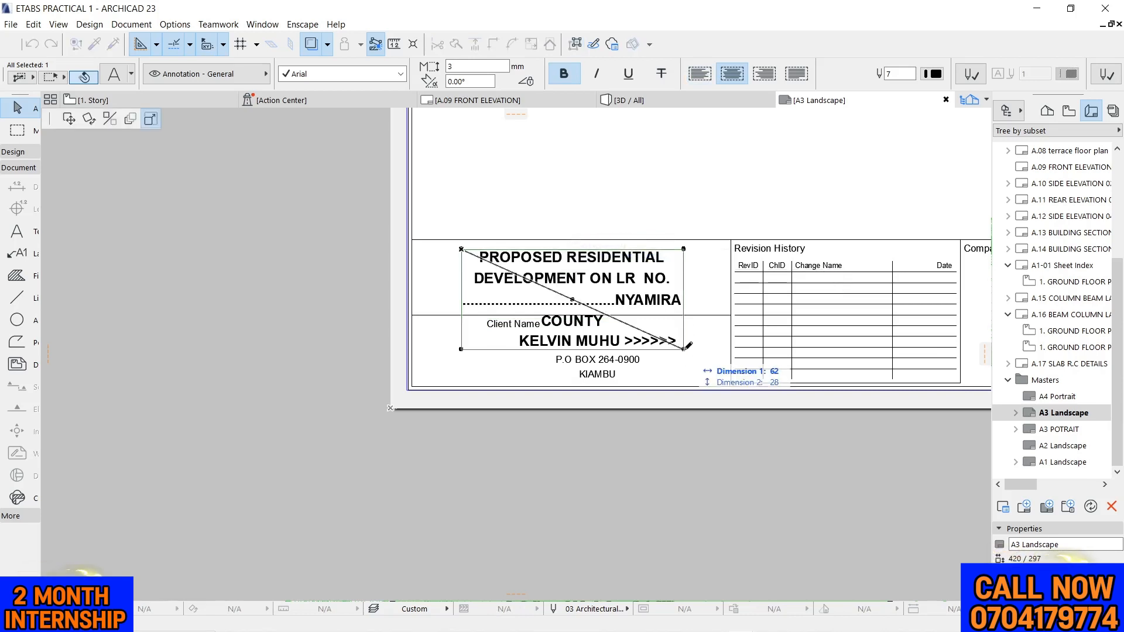
key("Escape")
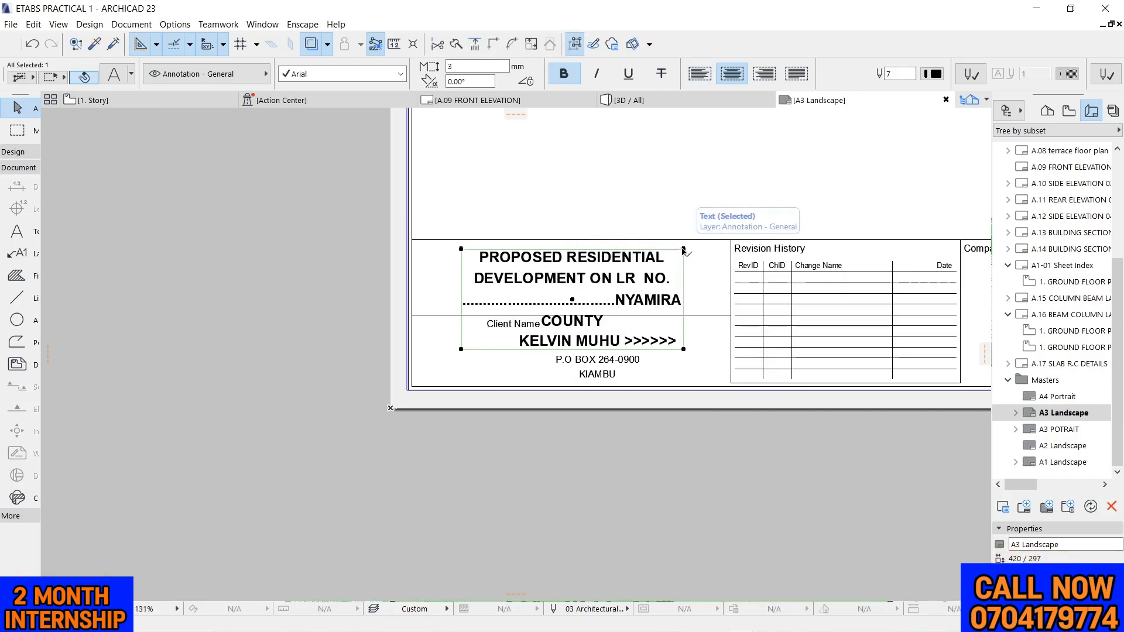
Set the project title text's height to 2.5 mm
left_click_drag(467, 67, 408, 69)
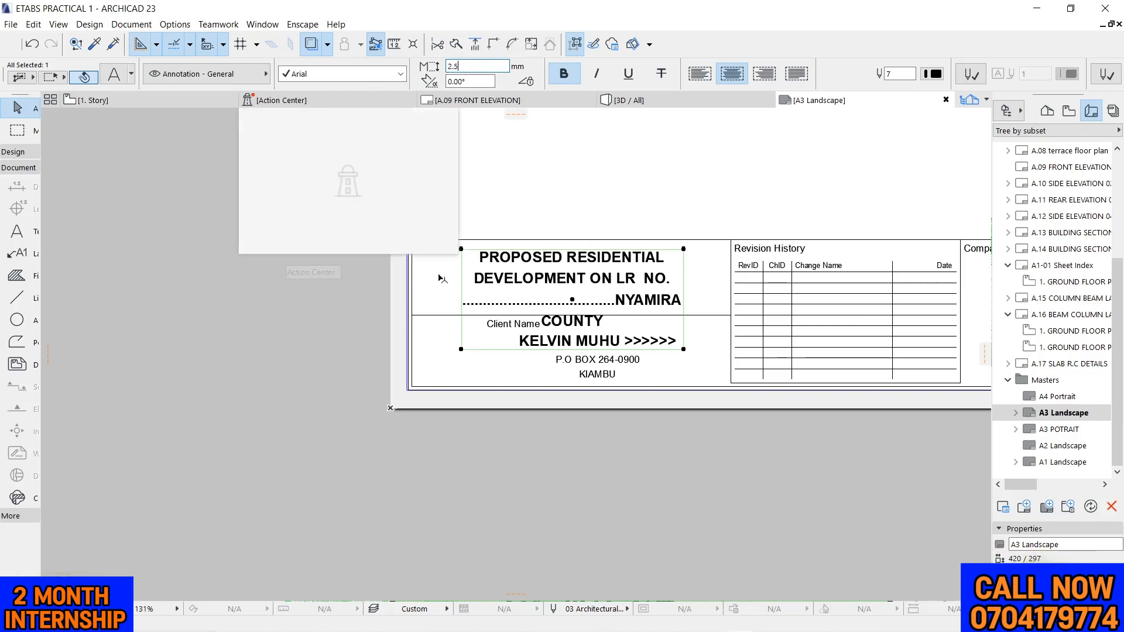
scroll(581, 207, "down", 2)
key("Return")
scroll(581, 208, "up", 4)
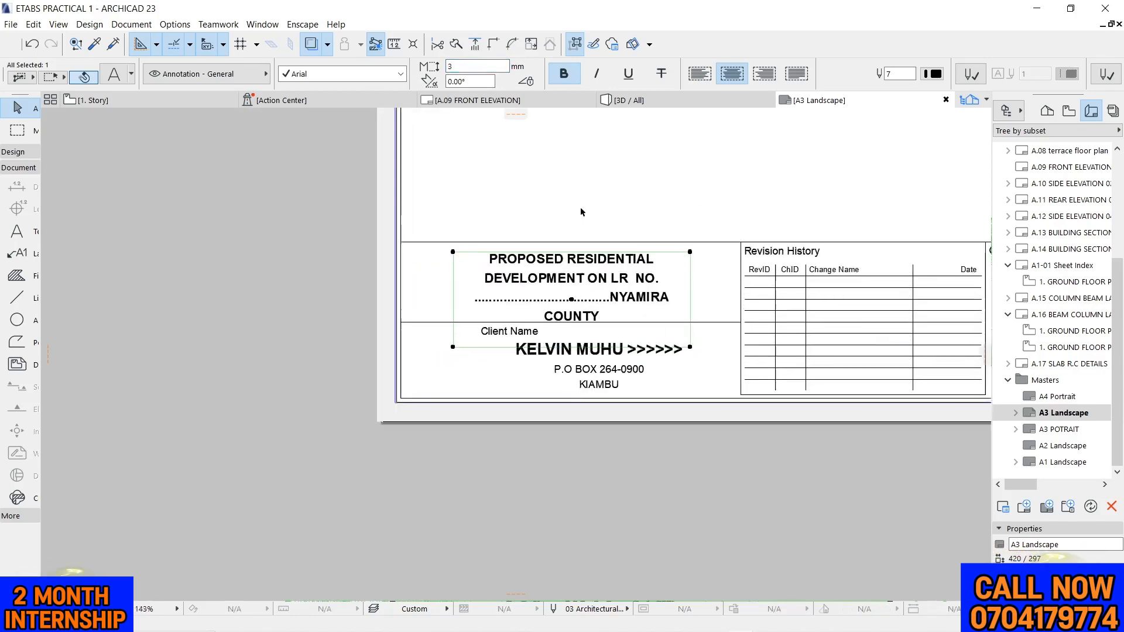
left_click(583, 183)
Move the project title text block about 7 mm horizontally to the left within its cell
left_click(567, 329)
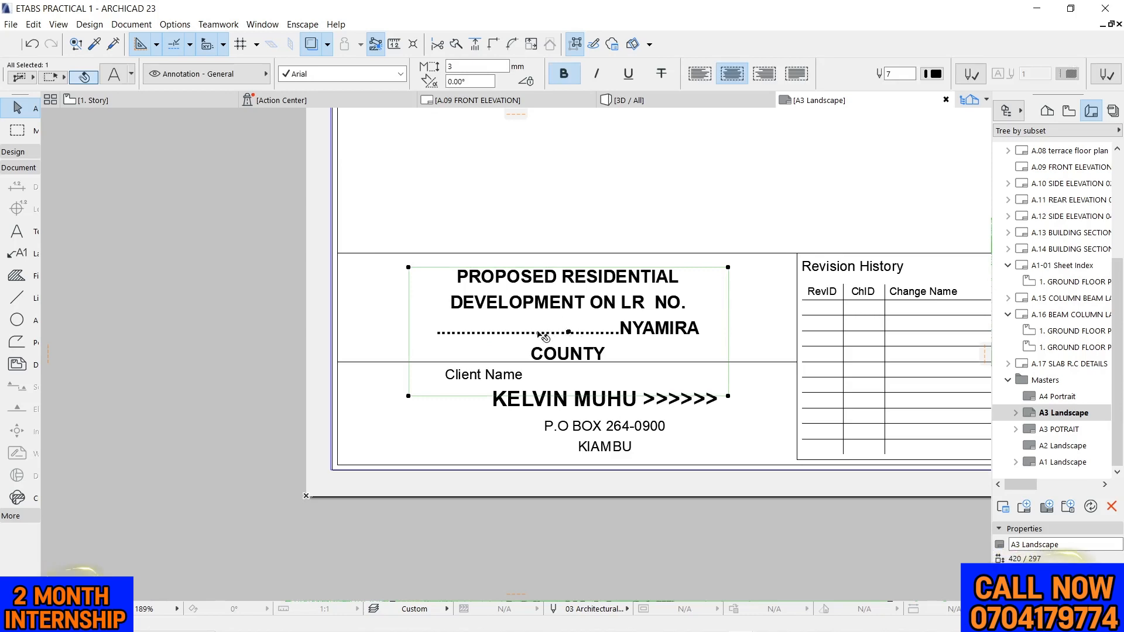
left_click(568, 333)
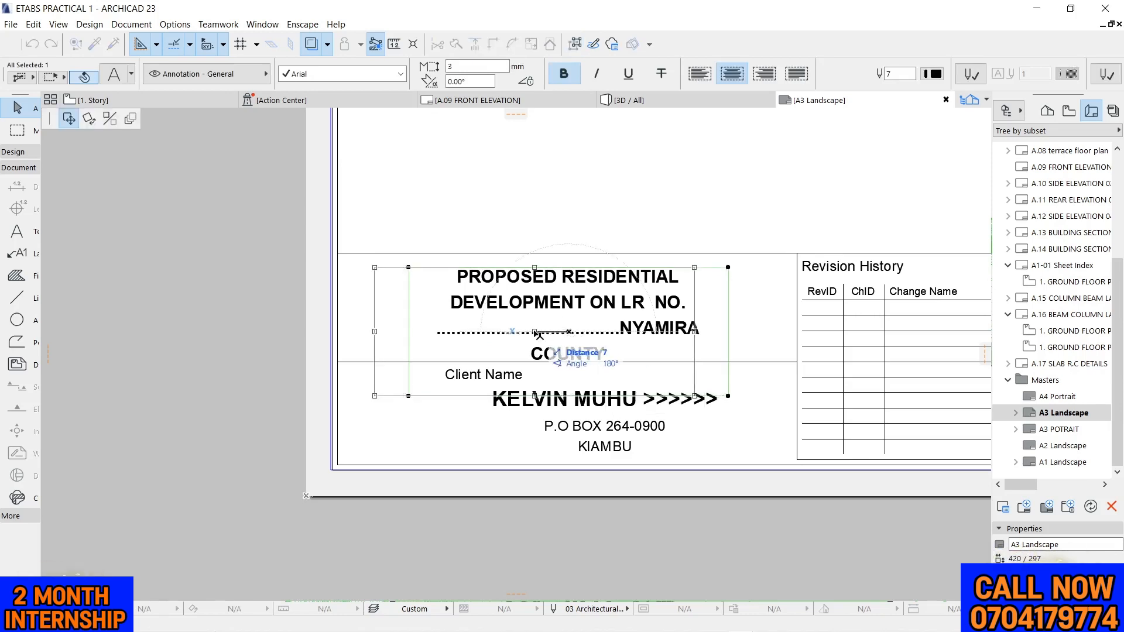
left_click(538, 334)
scroll(533, 206, "down", 1)
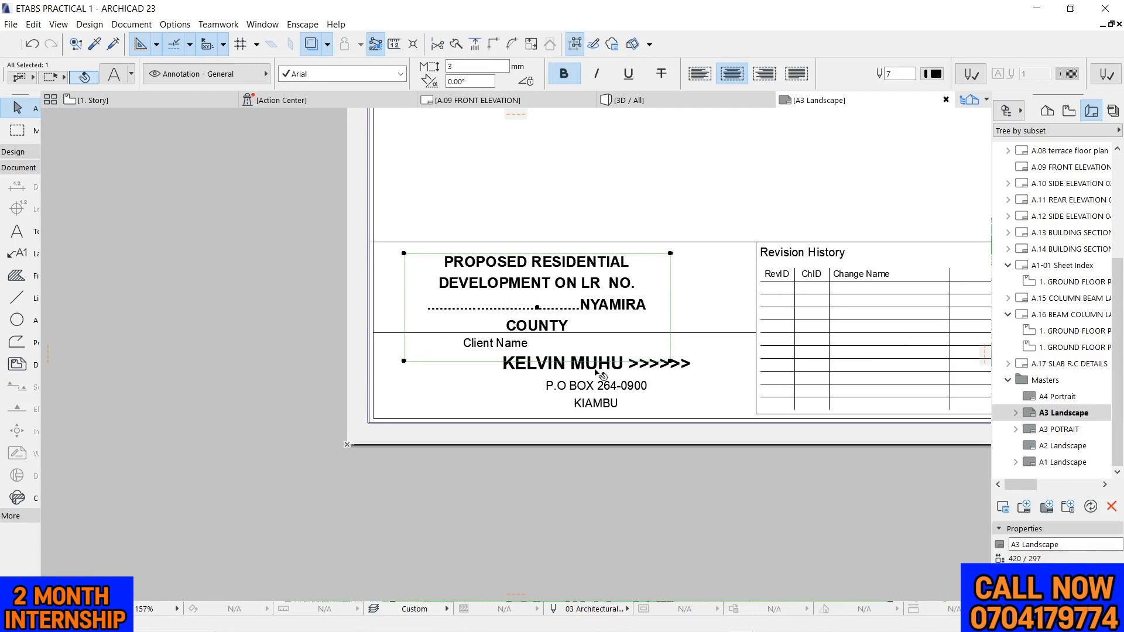
Delete the blank last line from the project title text and move the text block up about 2 mm
double_click(568, 301)
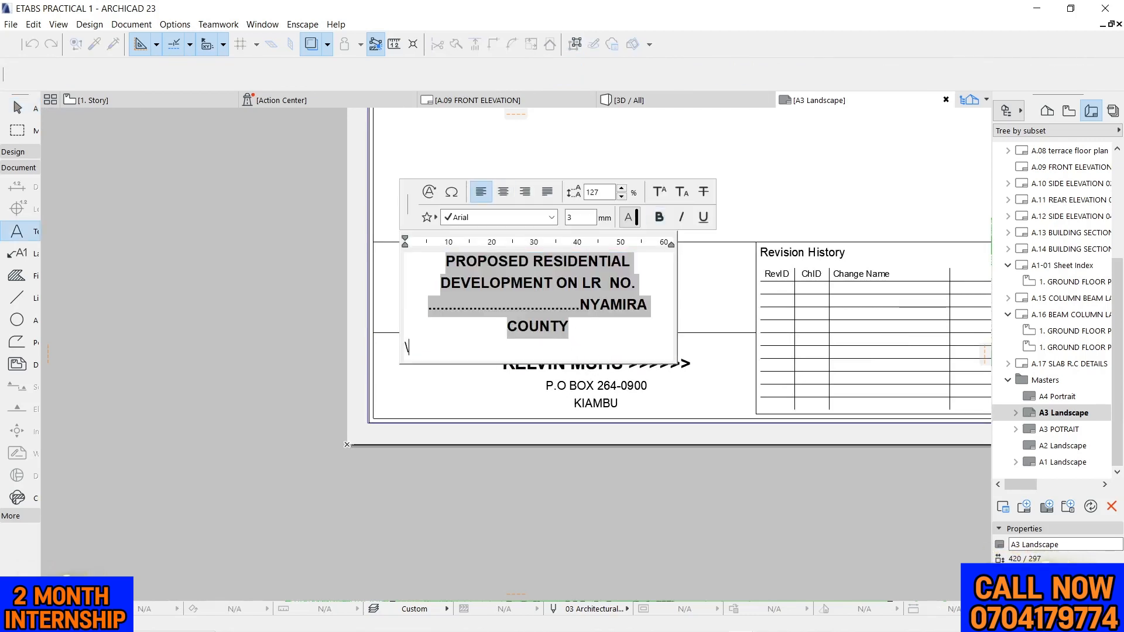
key("BackSpace")
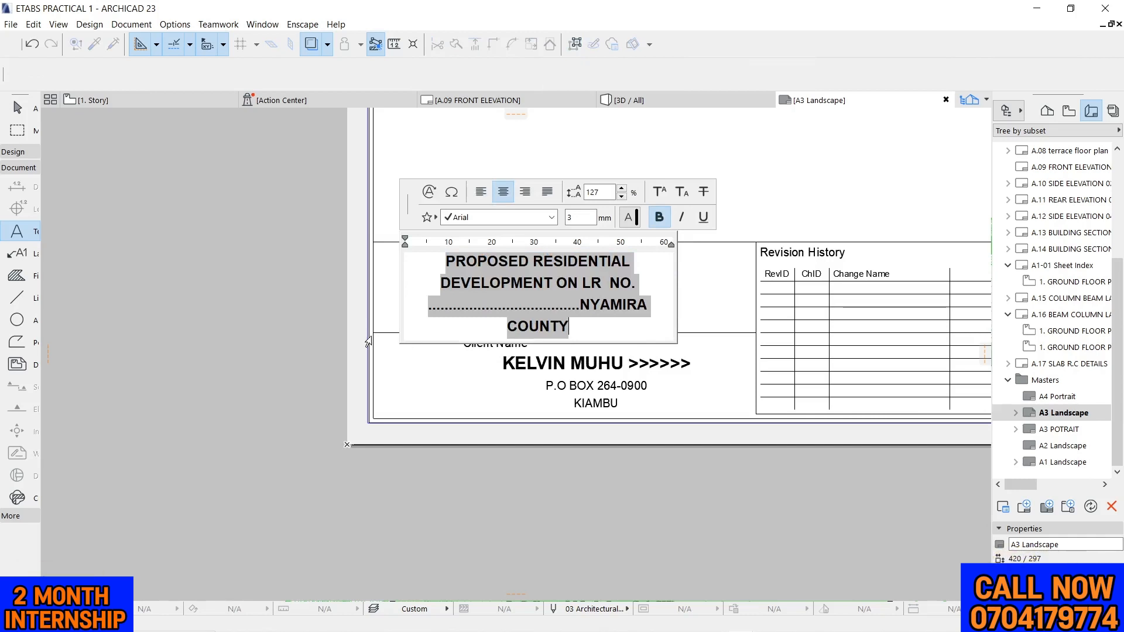
left_click(287, 292)
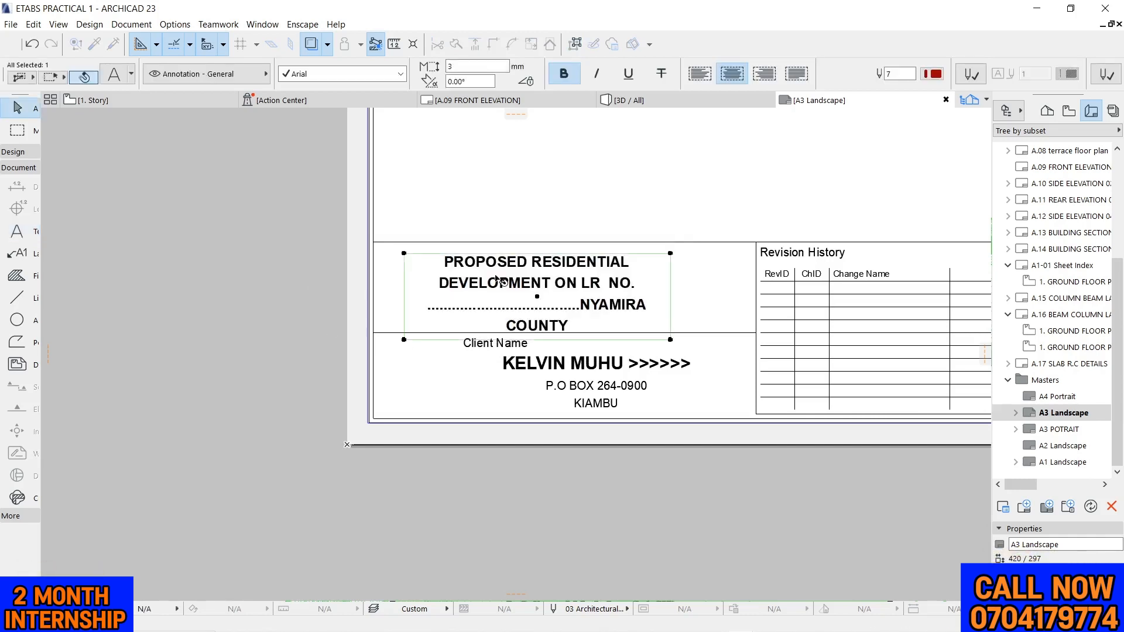
left_click(538, 288)
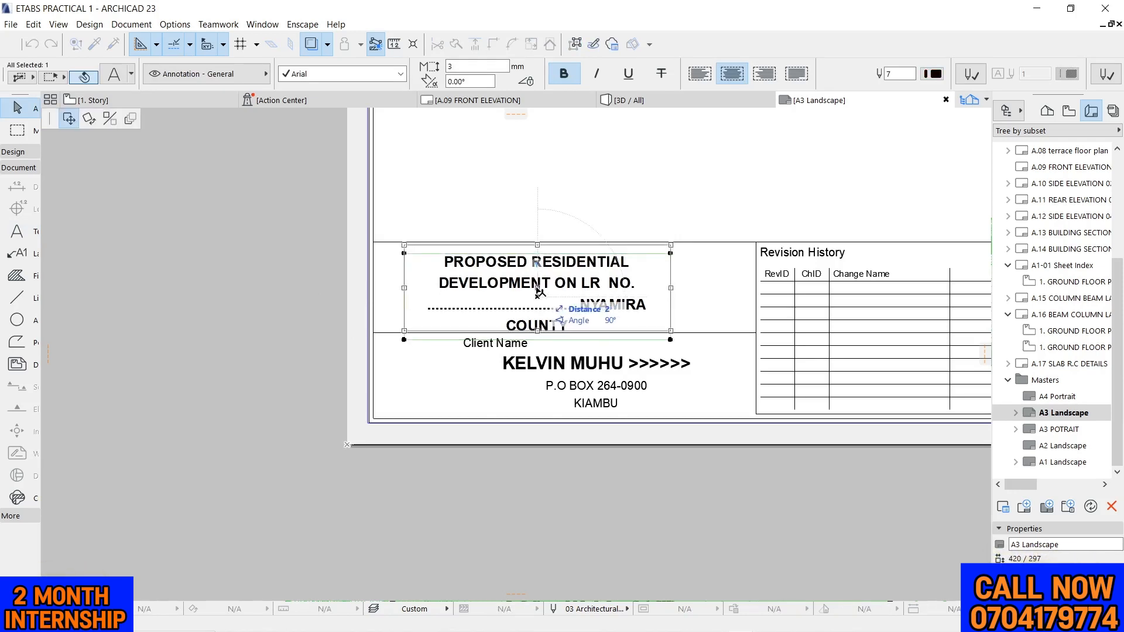
left_click(537, 288)
left_click(526, 205)
Move the client name and address text block horizontally to the left to sit beneath the project title text
left_click(564, 365)
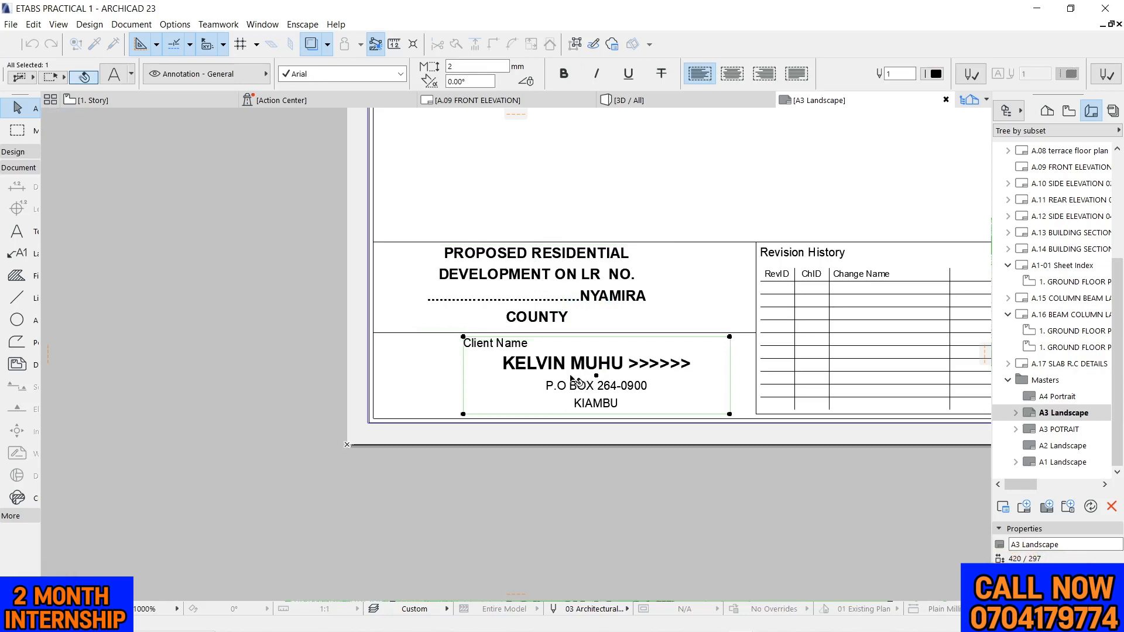
left_click(573, 379)
left_click(541, 379)
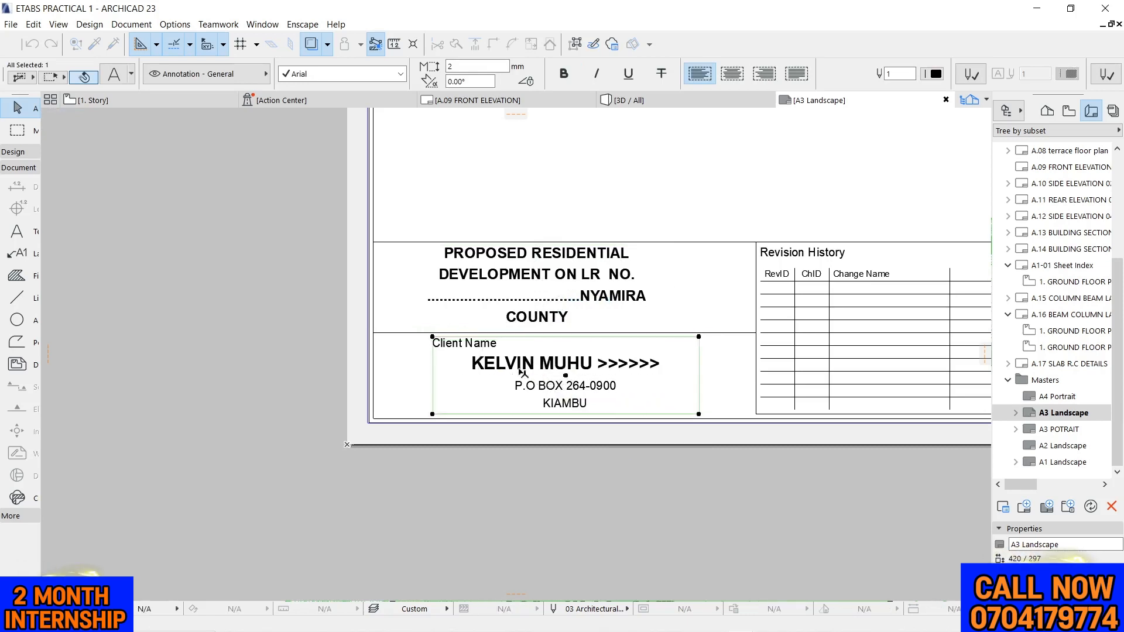
scroll(512, 366, "down", 6)
scroll(613, 314, "up", 3)
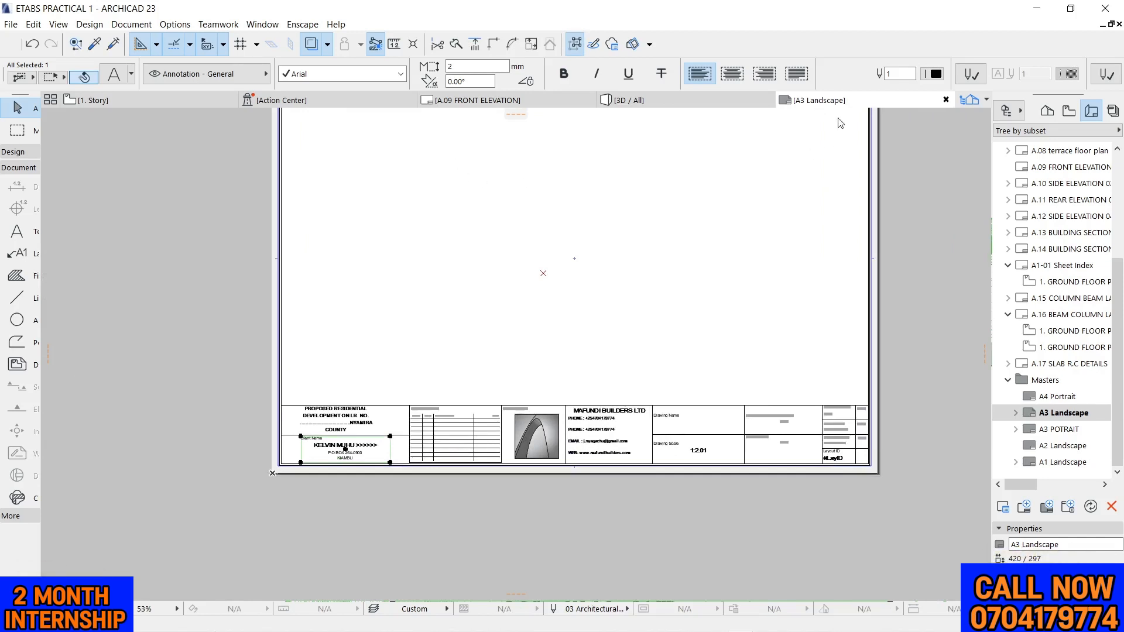
Clear the selection on the A3 Landscape master and switch to the A.09 FRONT ELEVATION layout
left_click(931, 218)
mouse_move(135, 103)
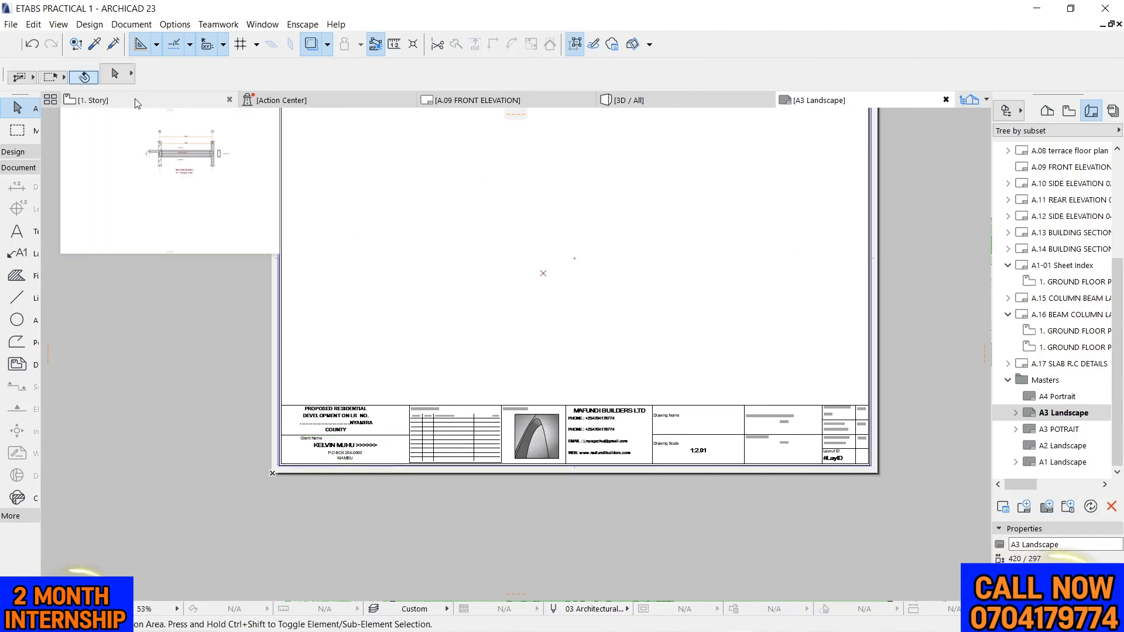
left_click(469, 100)
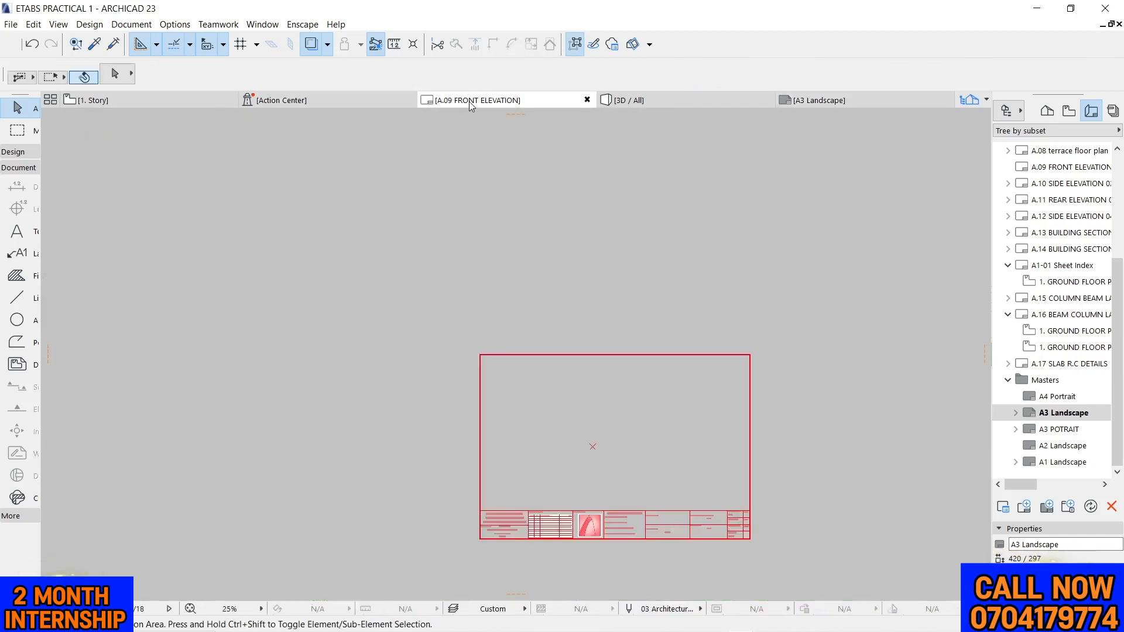
Check how the A3 Landscape title block sits on the A.09 FRONT ELEVATION layout sheet
scroll(574, 210, "down", 4)
scroll(550, 308, "up", 2)
scroll(550, 346, "down", 4)
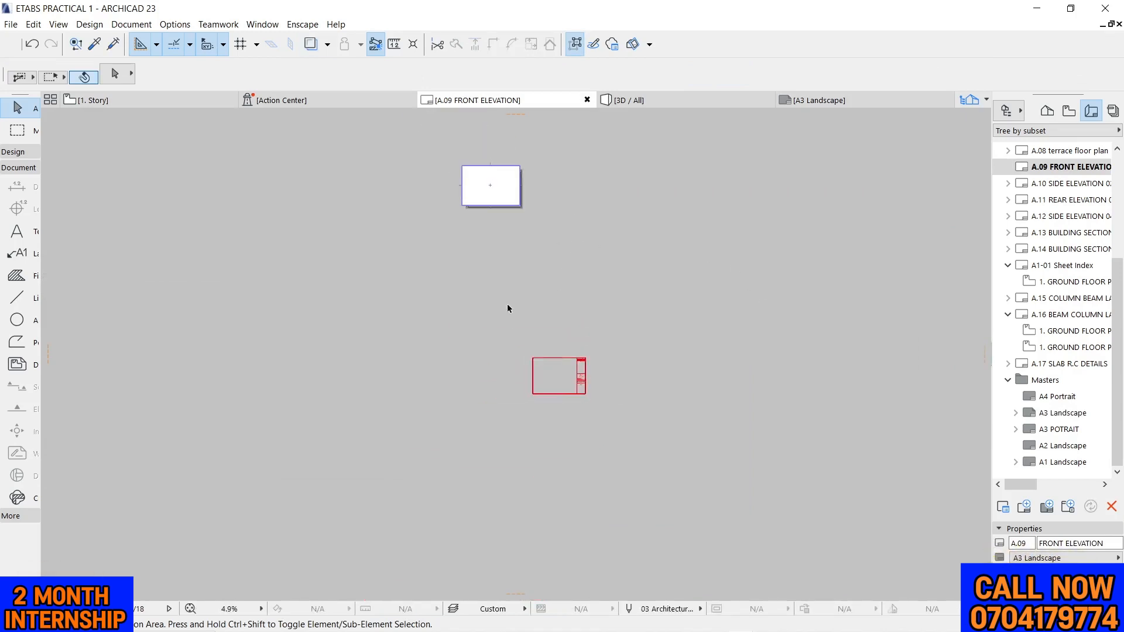
scroll(497, 227, "up", 4)
scroll(562, 164, "up", 3)
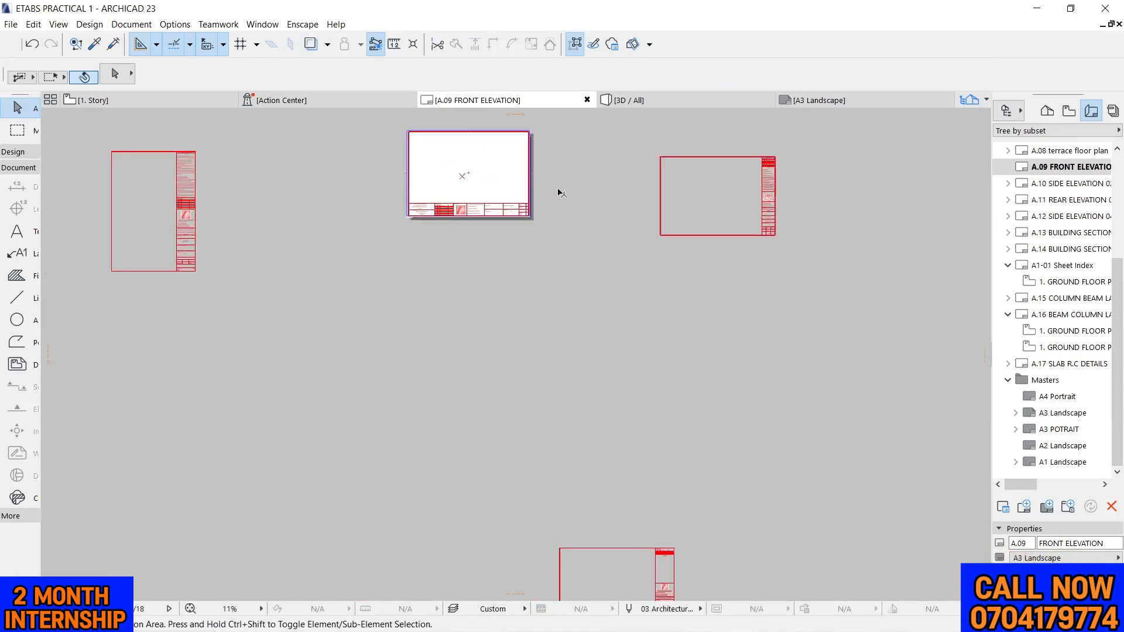
Switch to the 1. Story plan and review the Beam 3 detail and its reinforcement cross-section
left_click(103, 104)
scroll(586, 199, "up", 3)
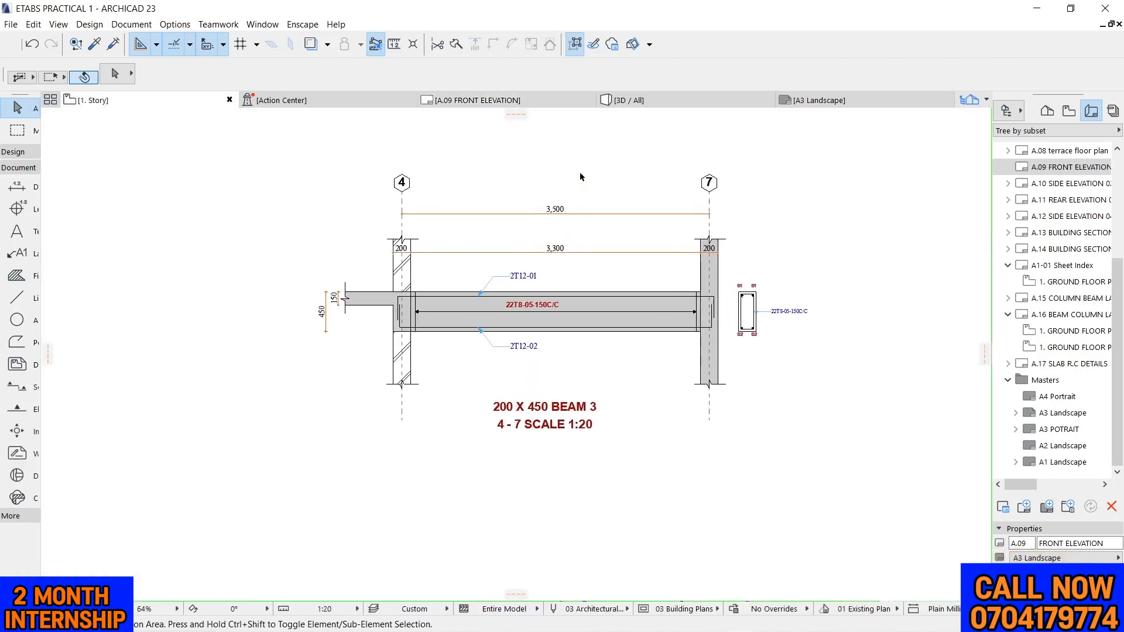
right_click(586, 158)
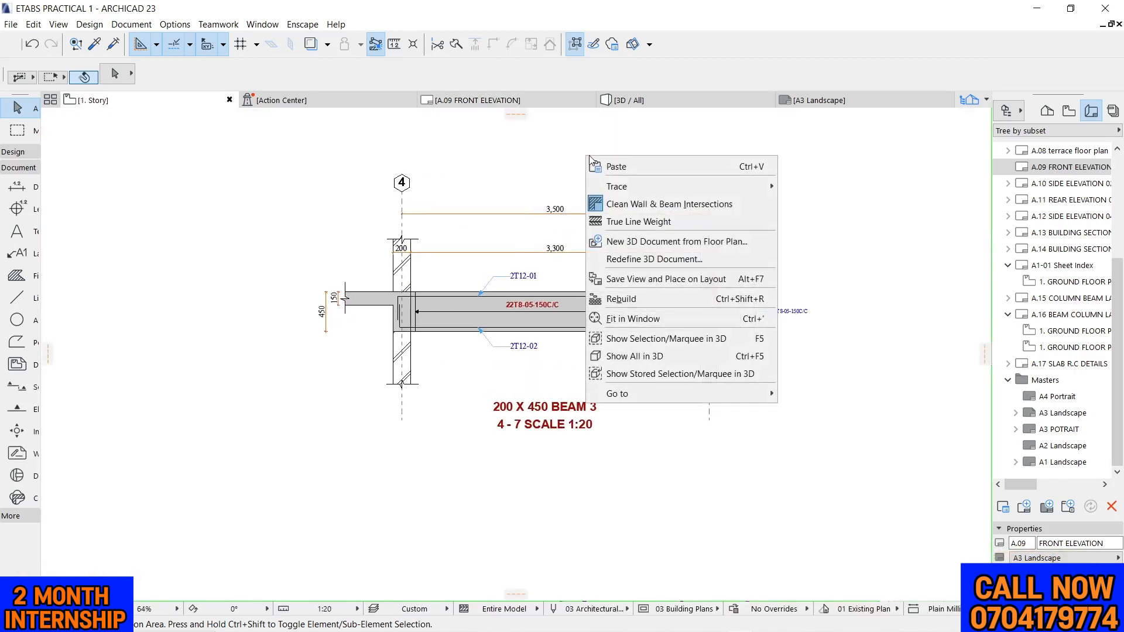
key("Escape")
scroll(619, 404, "up", 4)
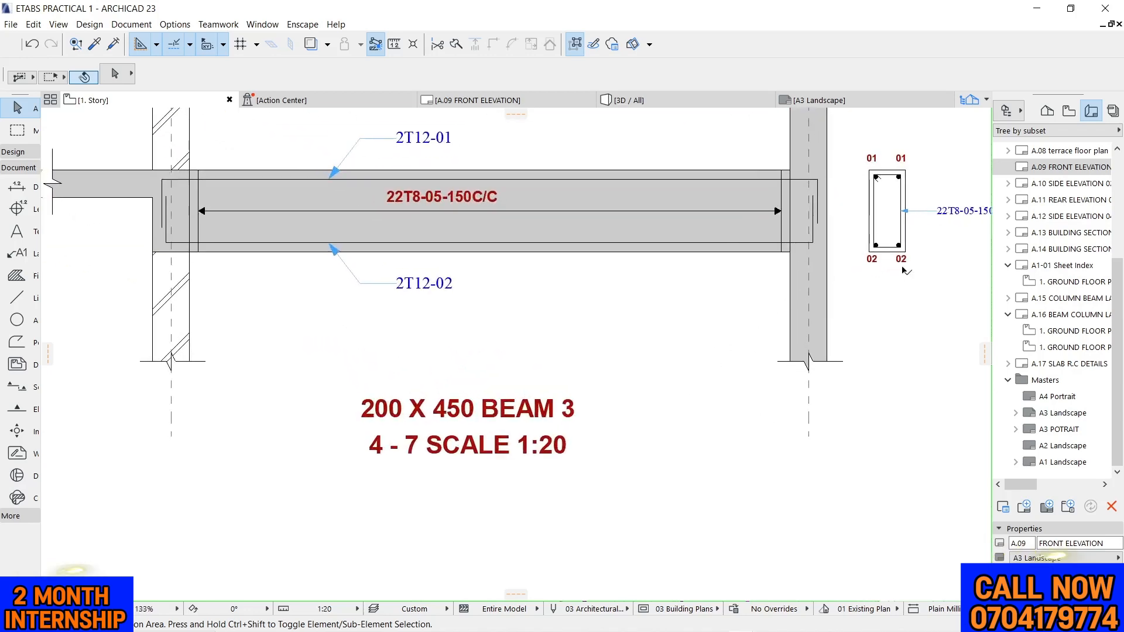
scroll(557, 340, "down", 3)
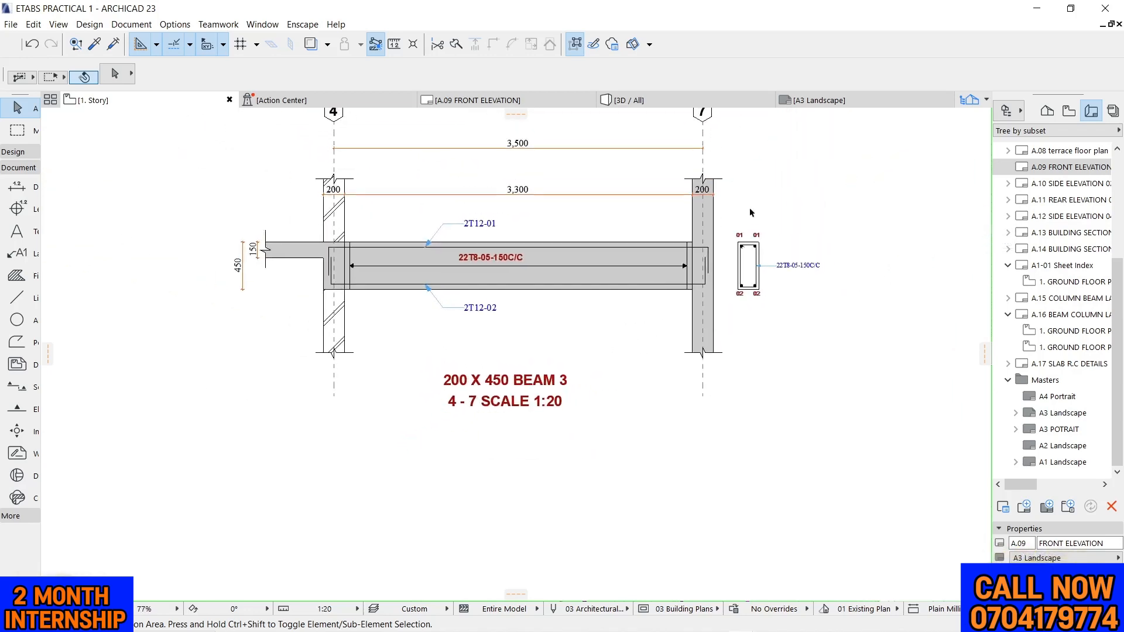
scroll(503, 394, "up", 2)
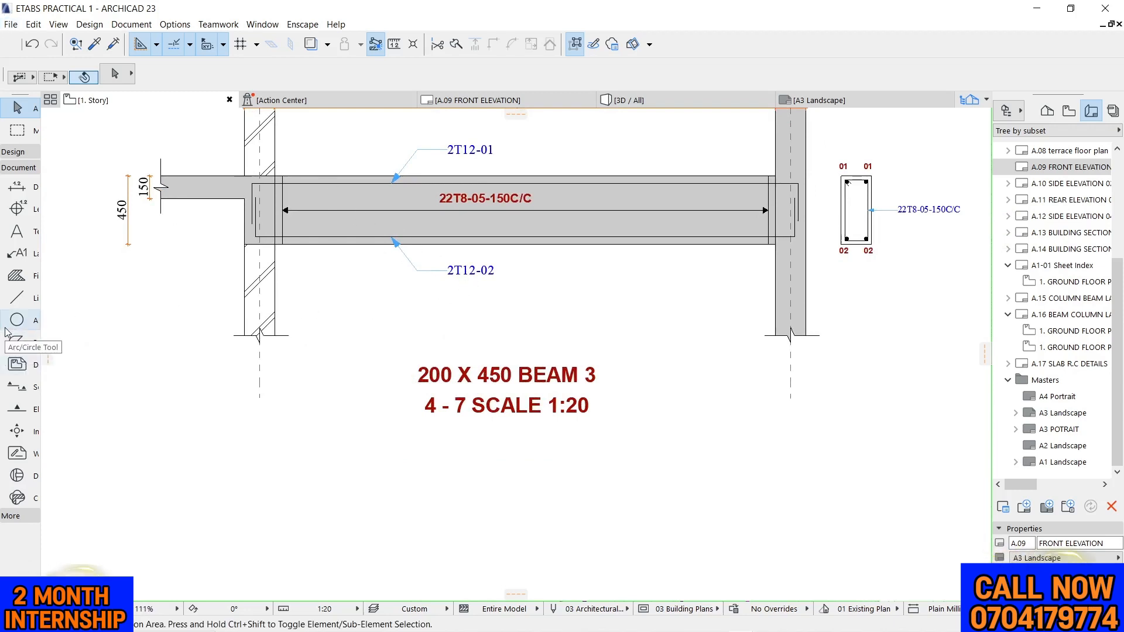
Draw a vertical section-cut polyline about 1,000 mm tall across Beam 3 near grid 4, with short ends about 50 mm long pointing toward grid 7
left_click(16, 342)
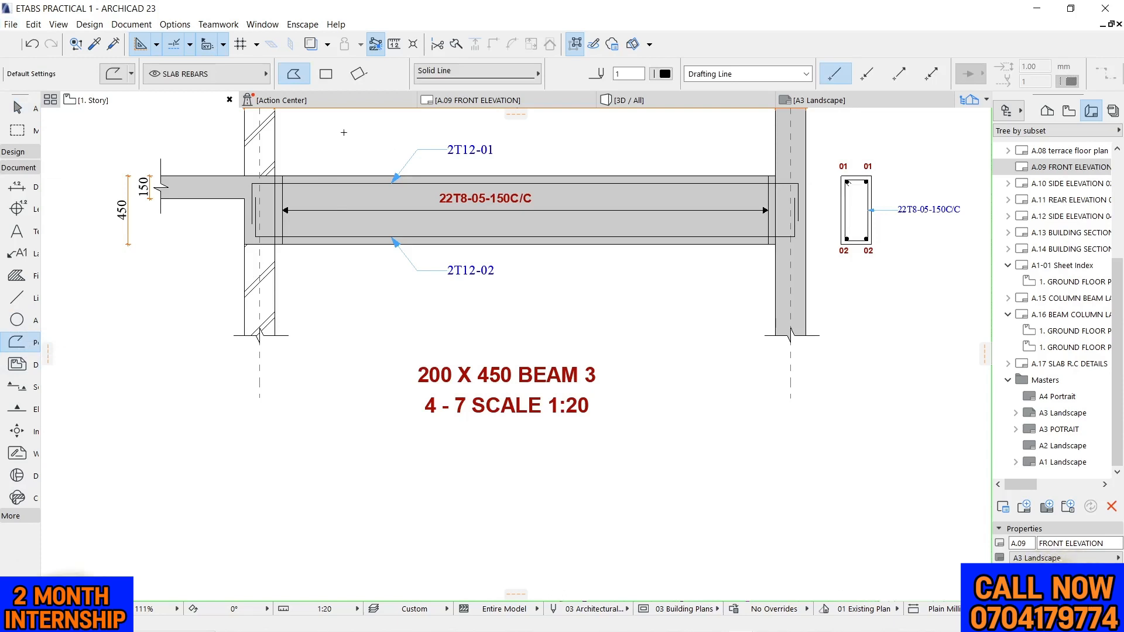
left_click(665, 73)
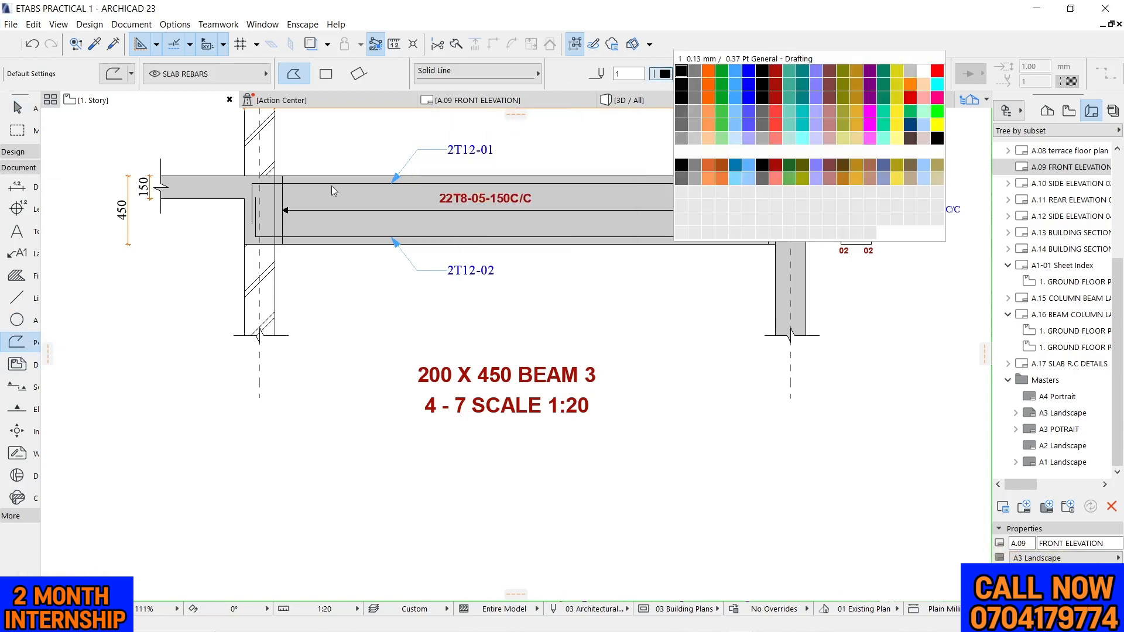
left_click(332, 134)
left_click(329, 133)
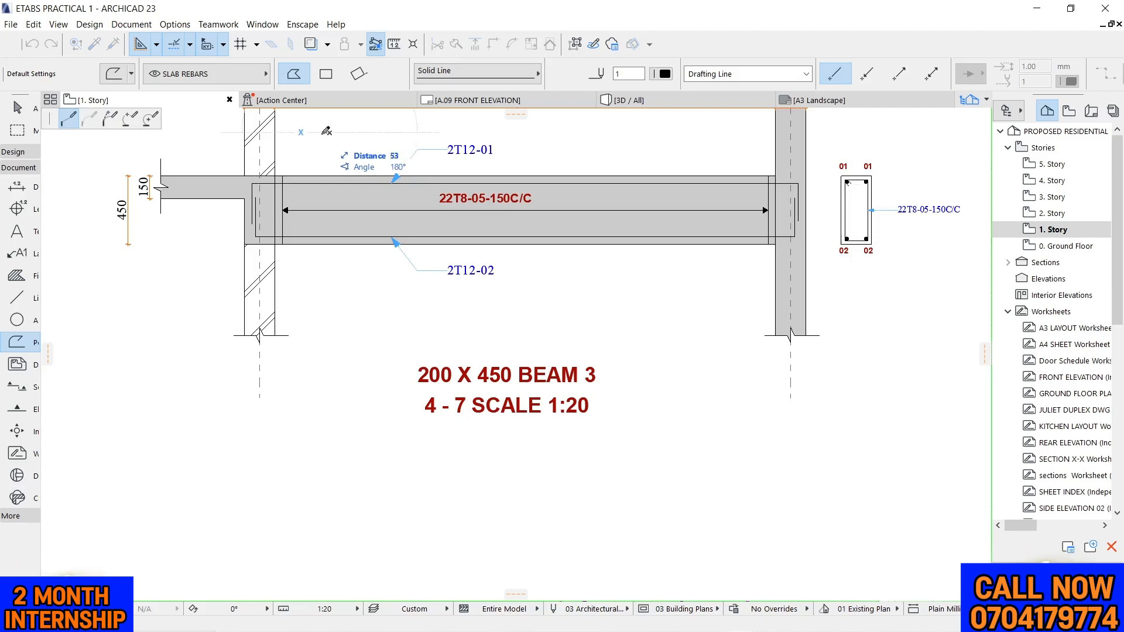
left_click(321, 291)
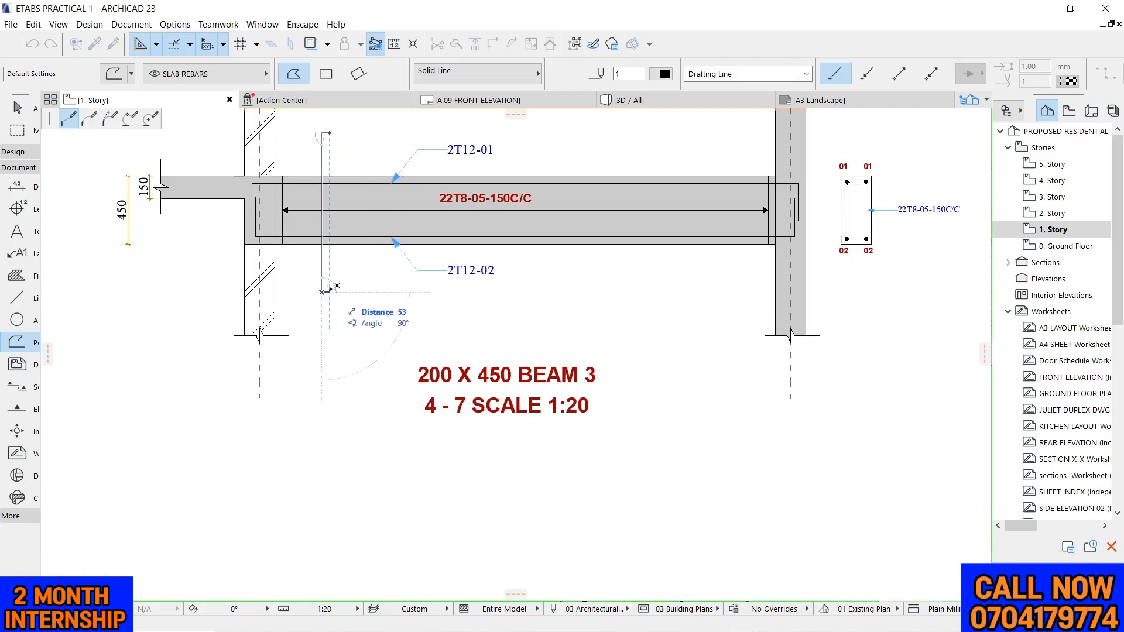
right_click(338, 287)
left_click(357, 398)
scroll(409, 354, "down", 2)
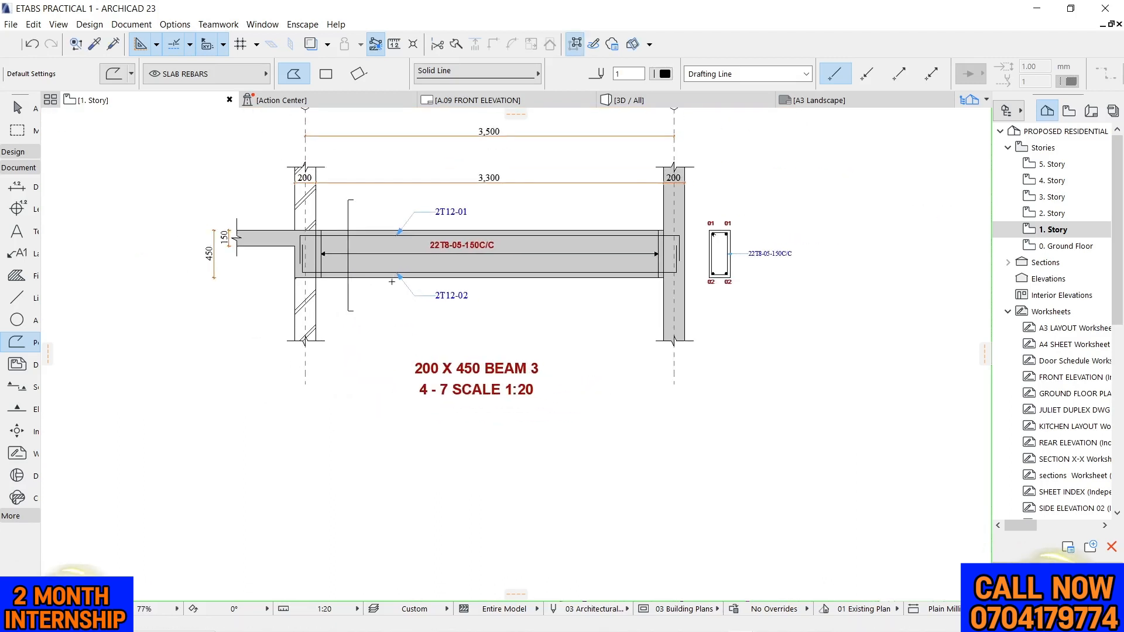
key("Escape")
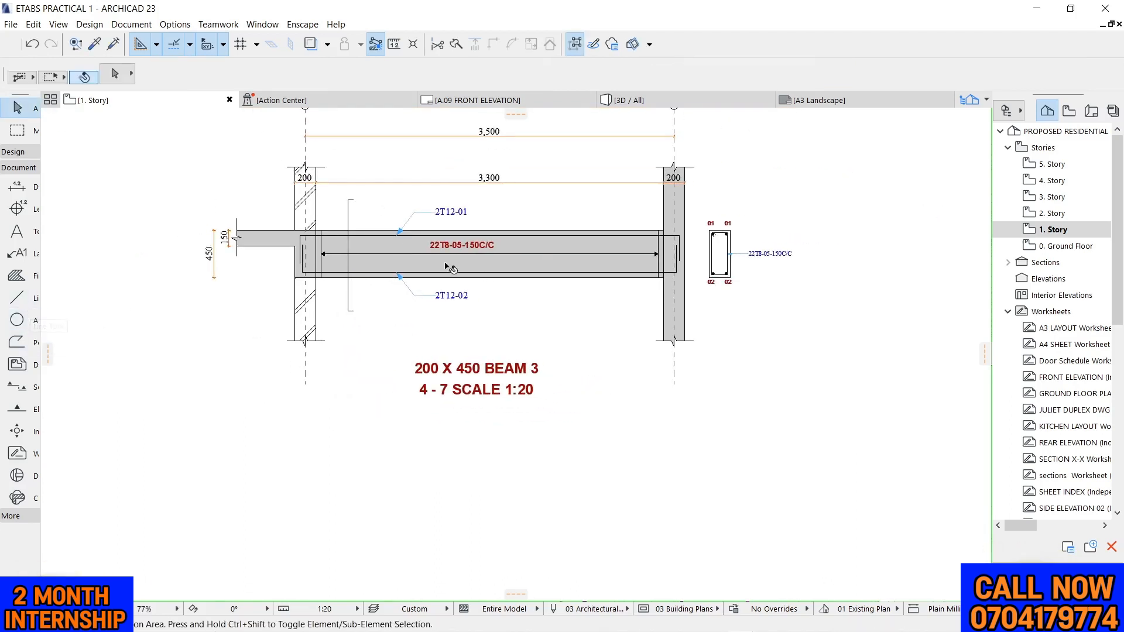
Label both ends of the section-cut line "A", using the text settings of the 22T8-05-150C/C label
scroll(450, 268, "up", 3)
left_click(453, 244, "alt")
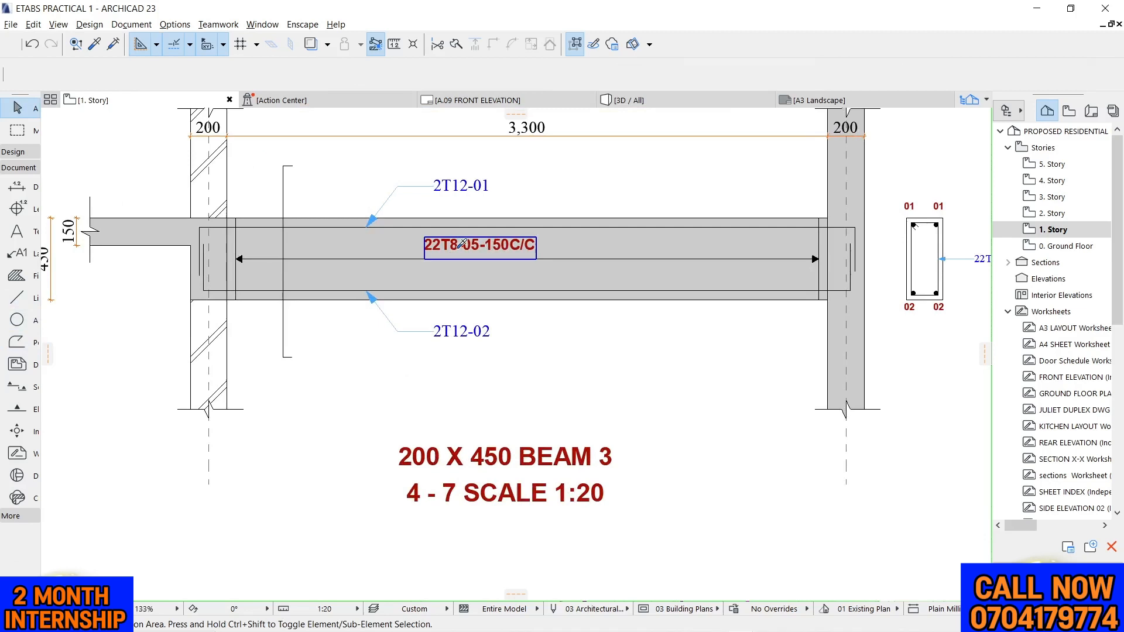
double_click(286, 152)
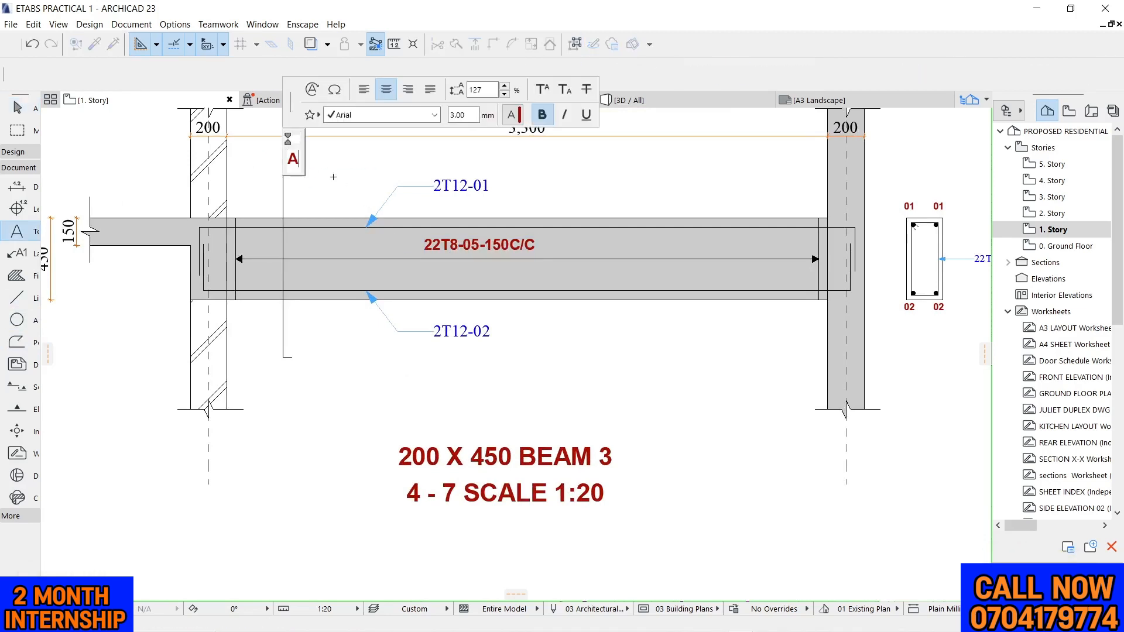
type("A")
left_click(317, 225)
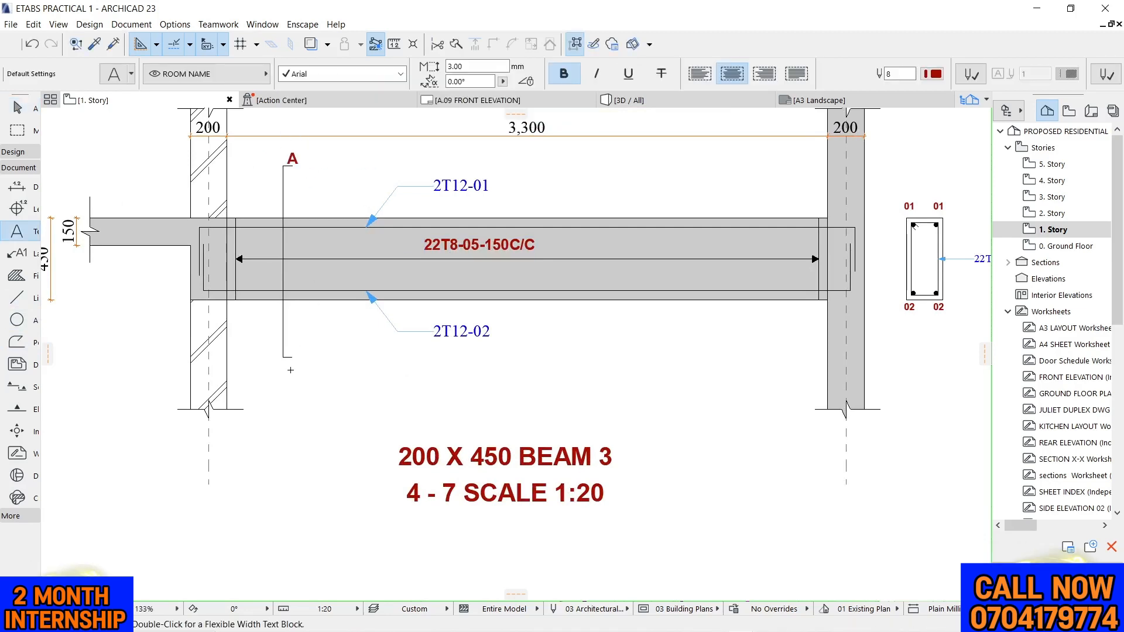
left_click(290, 370)
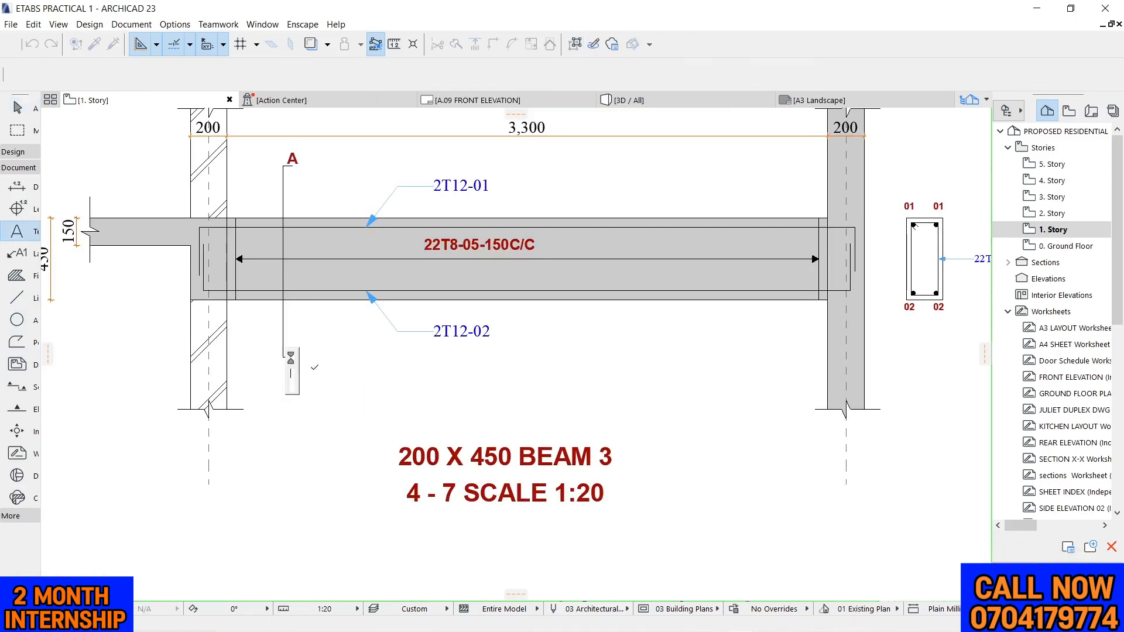
left_click(366, 375)
scroll(261, 292, "down", 2)
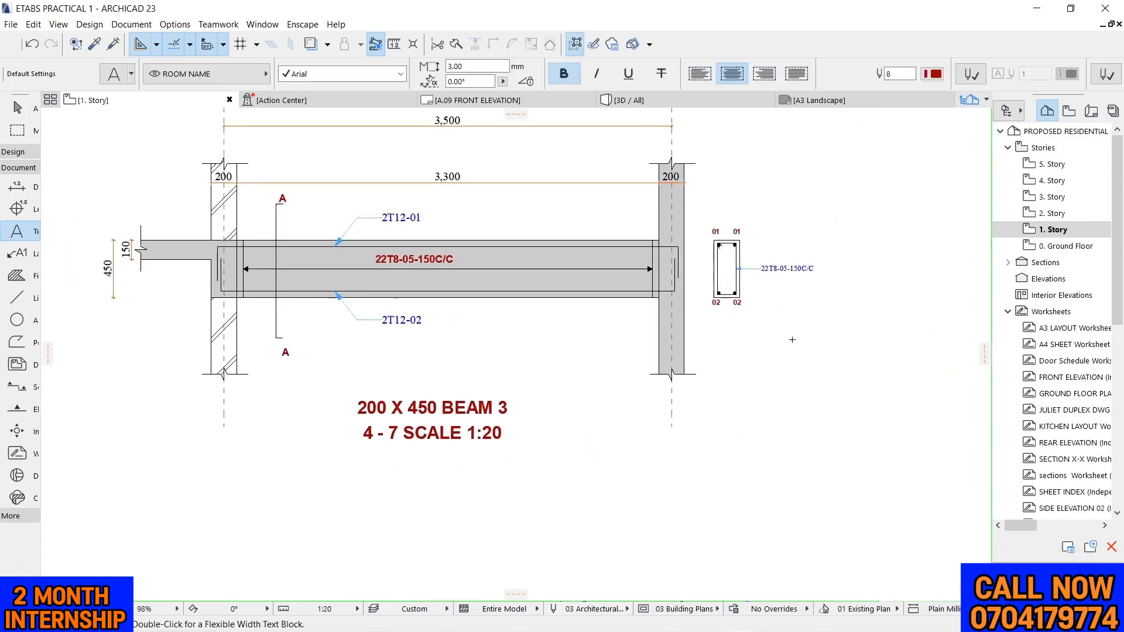
Add the title "SECTION A-A" below the beam's reinforcement cross-section
scroll(792, 340, "up", 2)
left_click(637, 309)
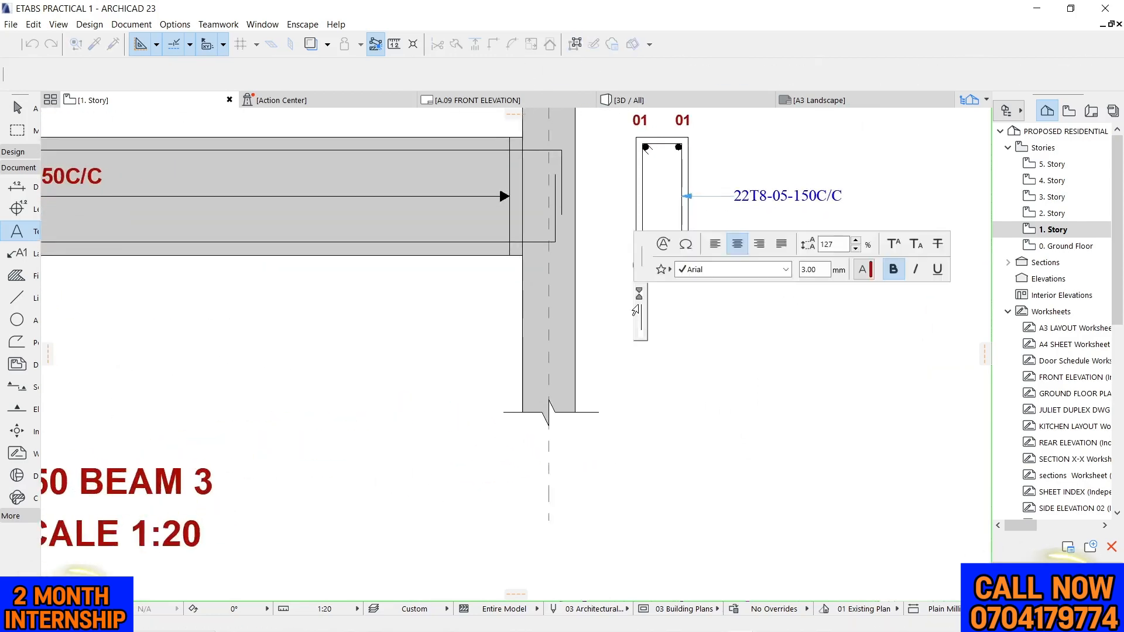
type("SECTION ")
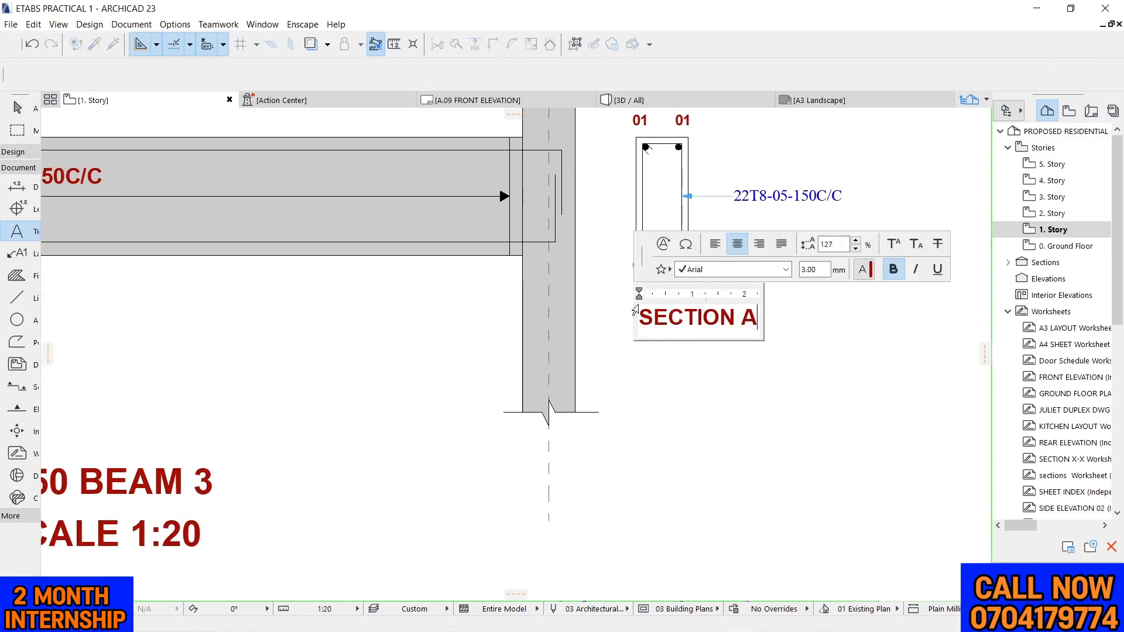
type("A-")
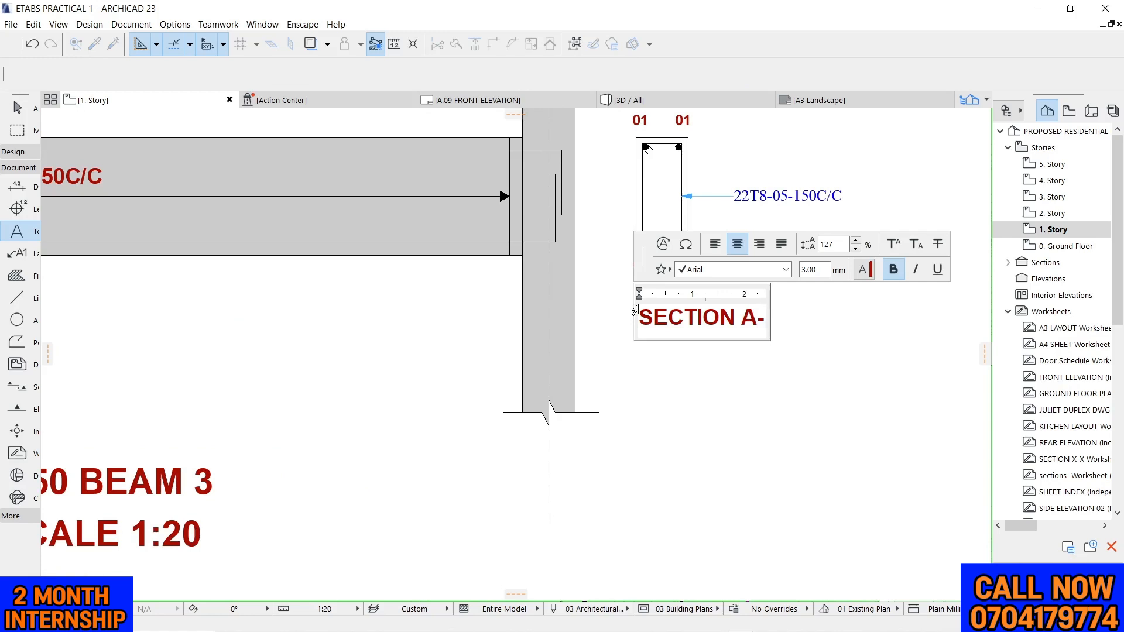
type("A")
left_click(781, 408)
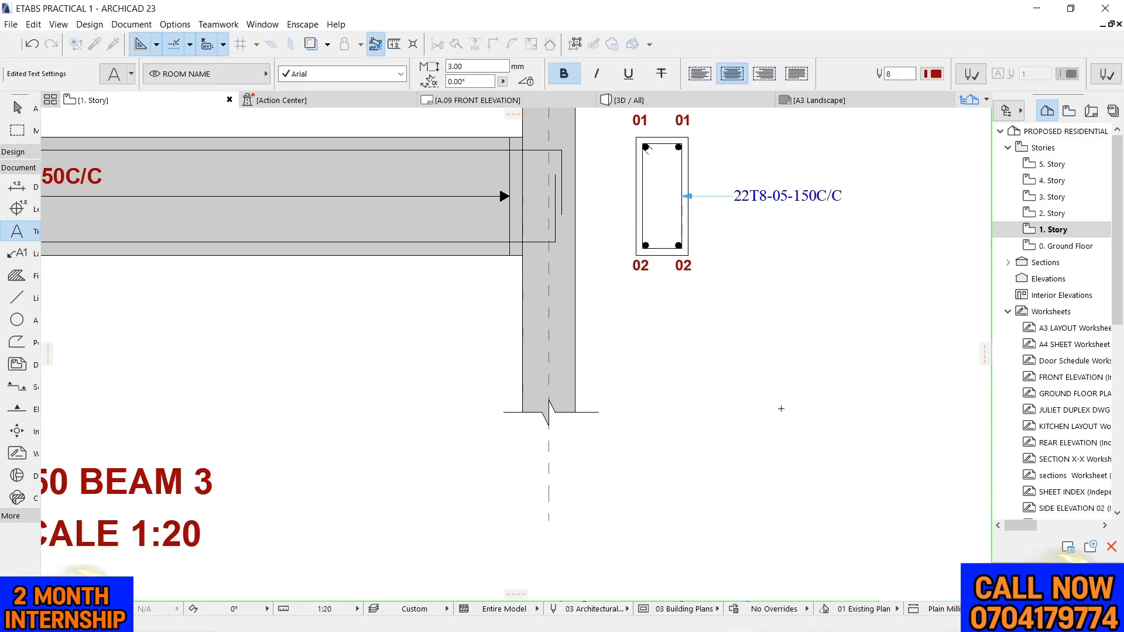
scroll(763, 340, "down", 2)
key("Escape")
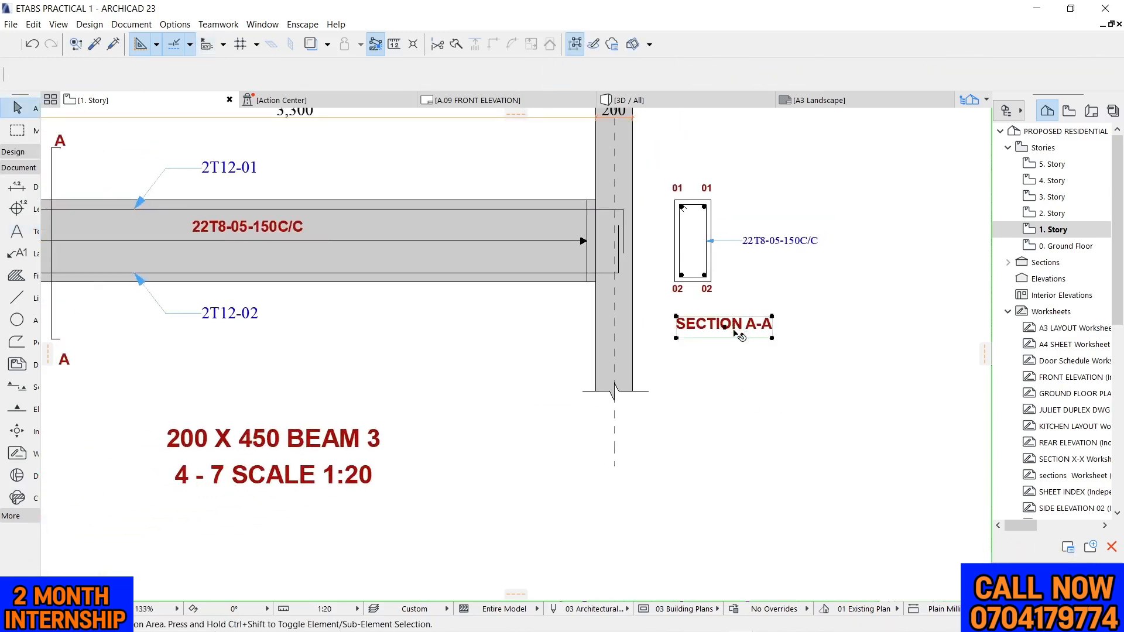
Move the SECTION A-A title about 70 mm horizontally to the left beneath the cross-section
left_click(728, 327)
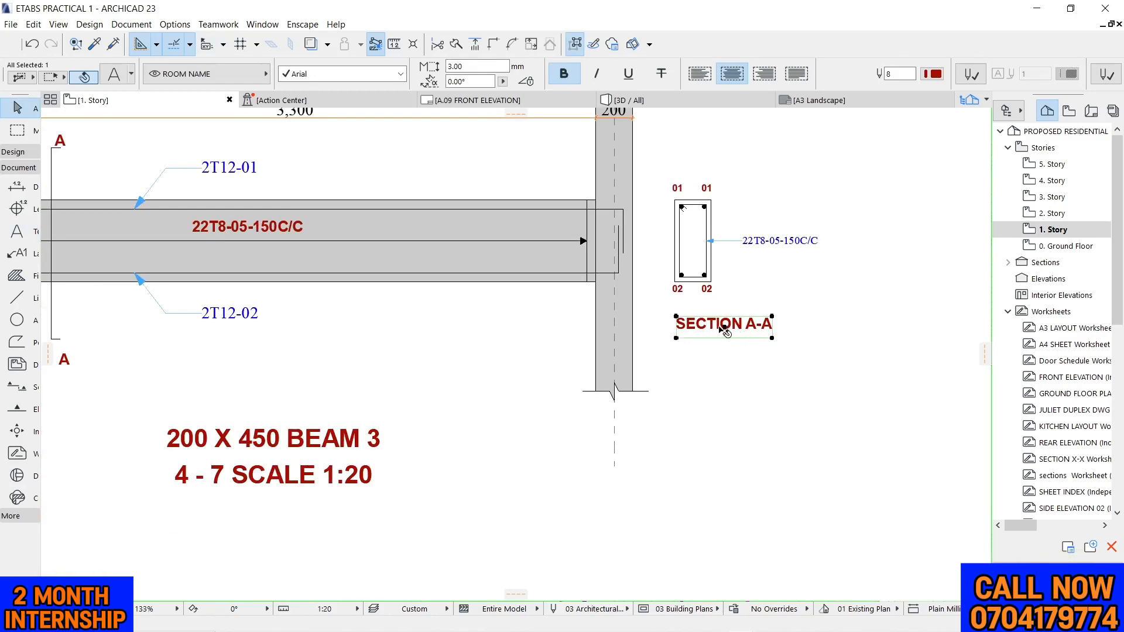
left_click(725, 329)
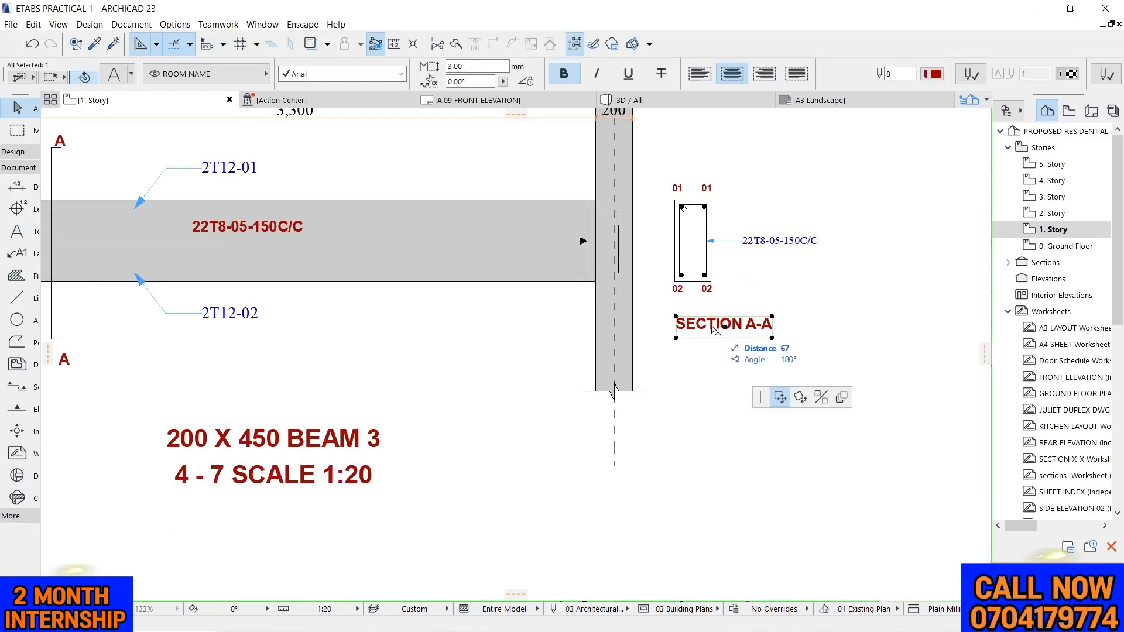
left_click(712, 327)
Move the cross-section with its bar labels and SECTION A-A title about 670 mm horizontally away from the beam, then deselect it
left_click_drag(663, 160, 790, 350)
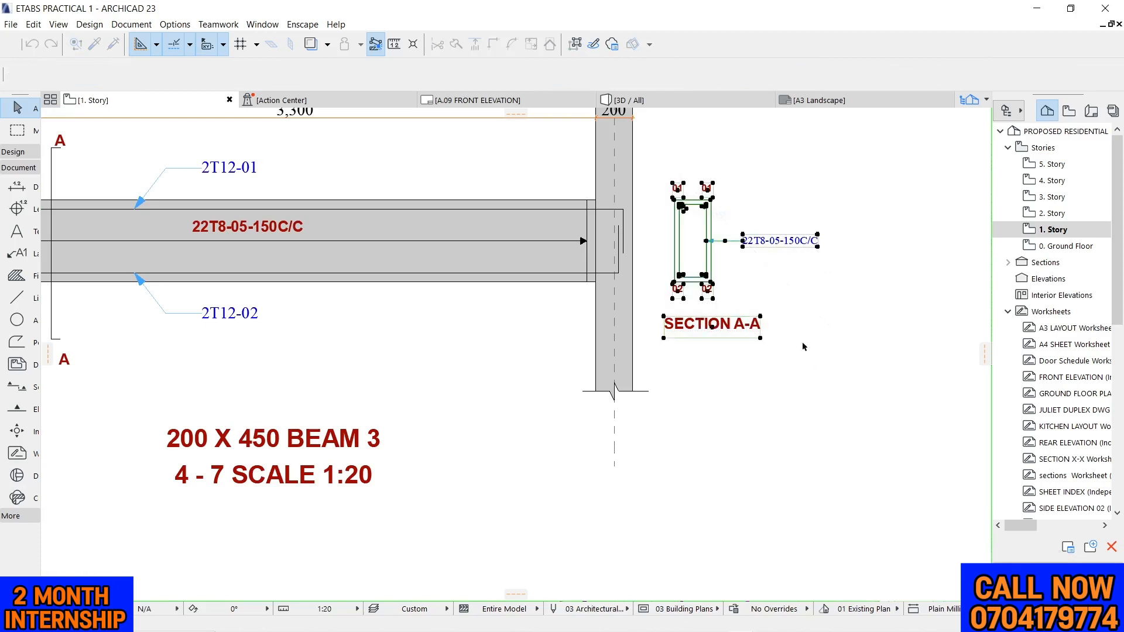
left_click(708, 240)
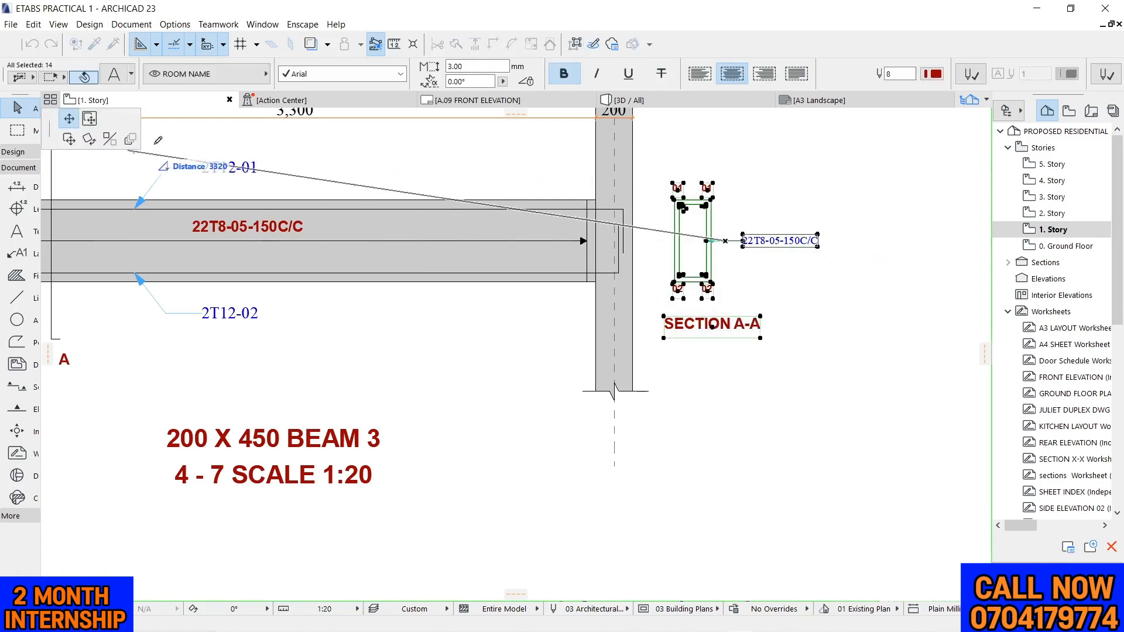
left_click(75, 137)
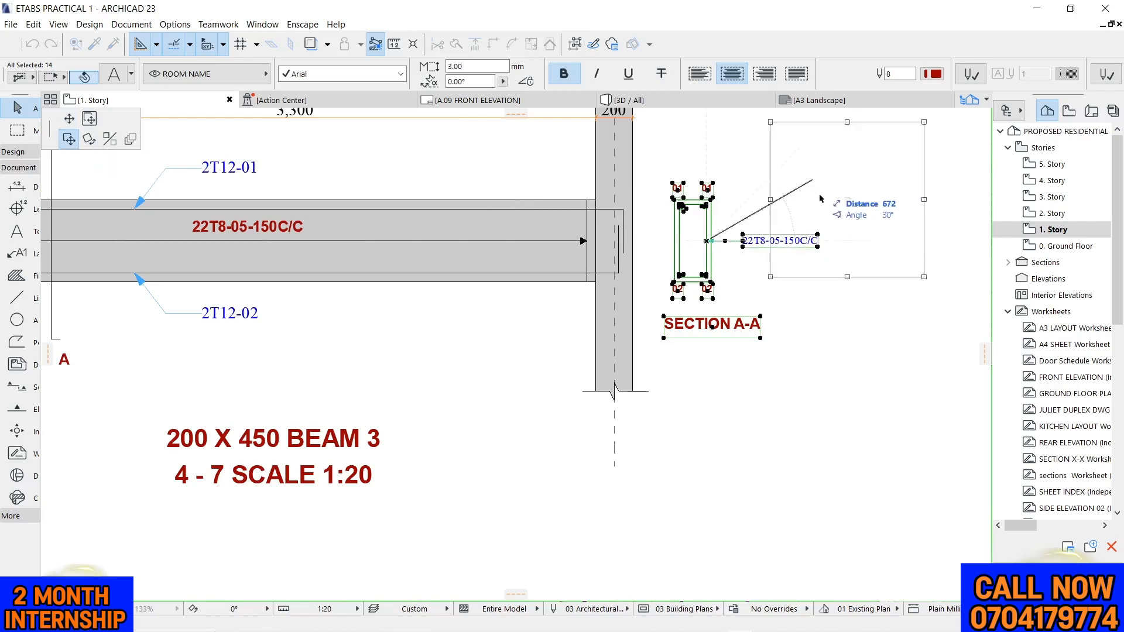
left_click(833, 244)
left_click(741, 159)
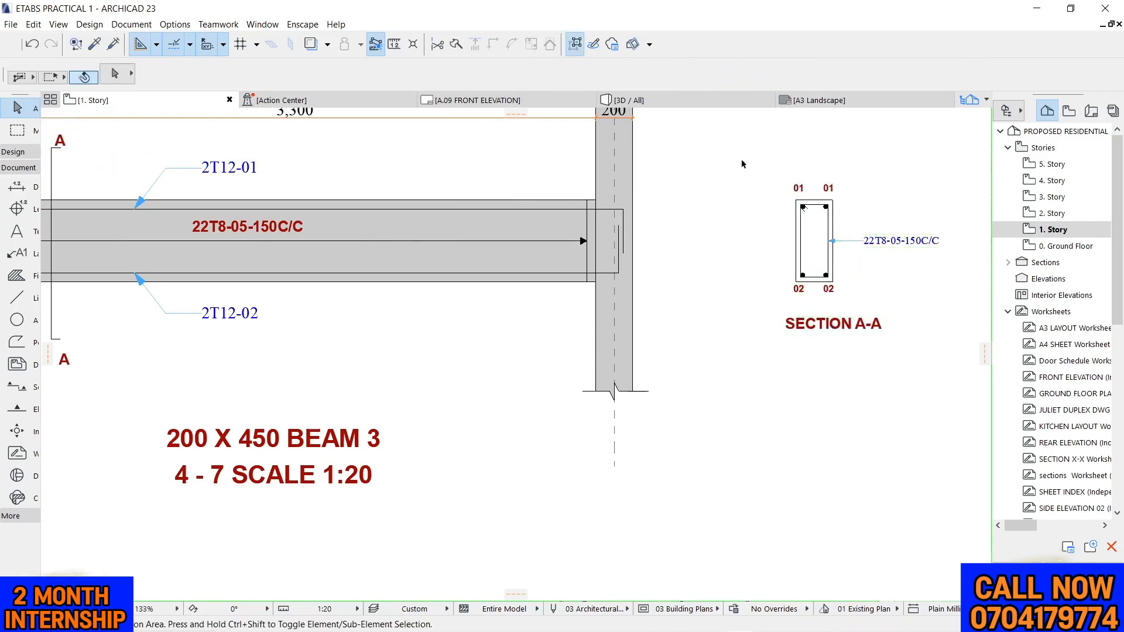
Move the lower "A" label to the left side of the section-cut line, just above its bottom end
scroll(741, 164, "down", 3)
scroll(354, 169, "up", 3)
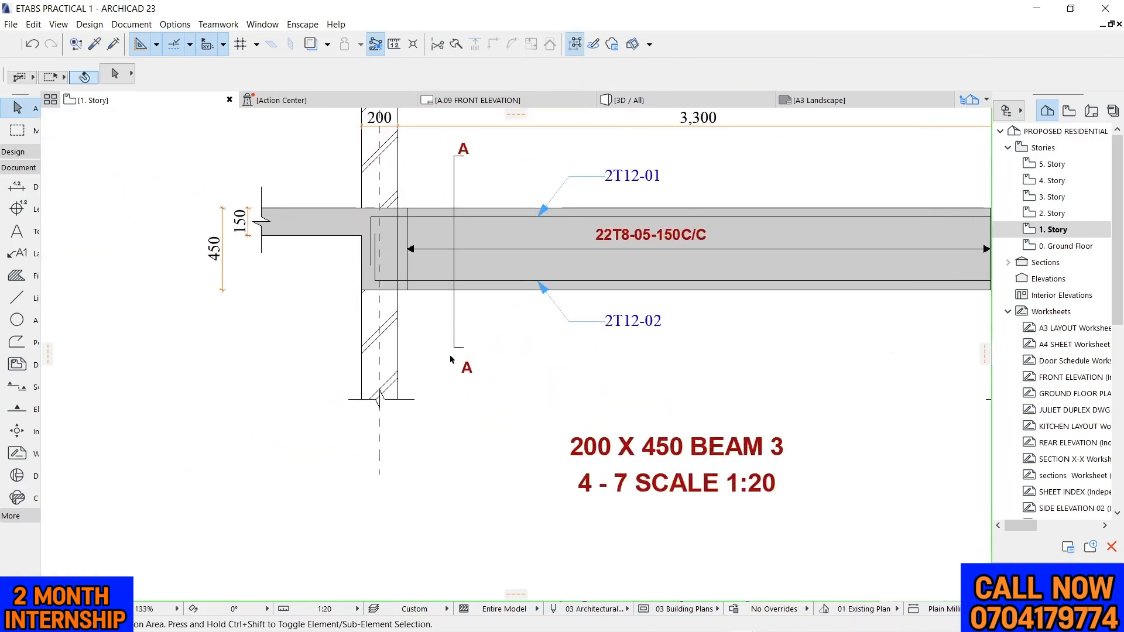
left_click(467, 367)
scroll(468, 378, "up", 3)
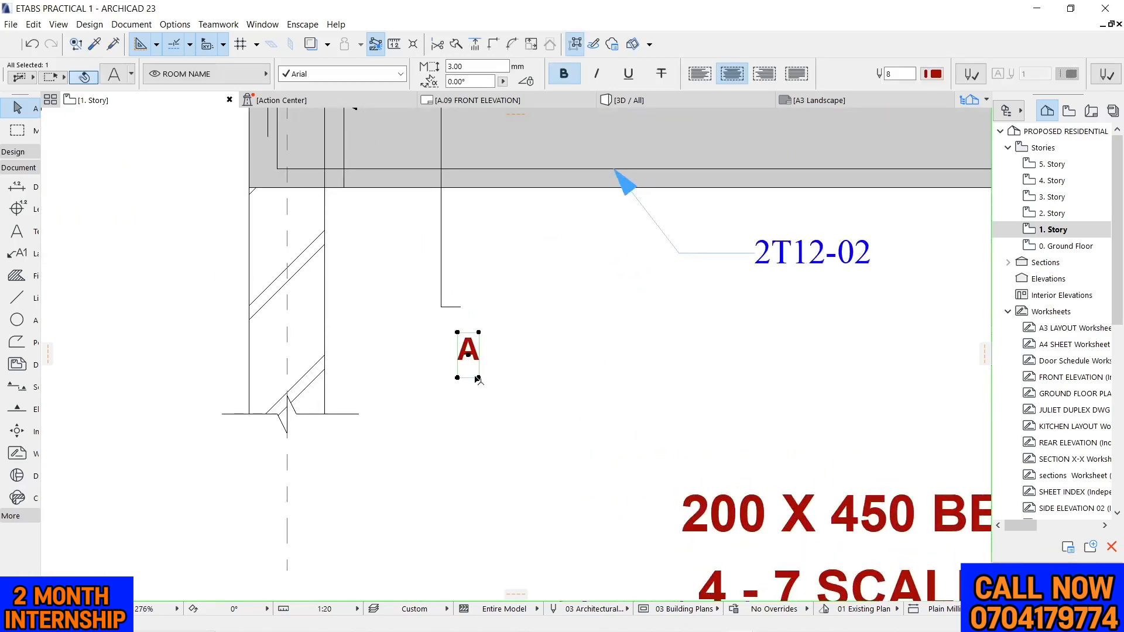
left_click(478, 379)
left_click(432, 311)
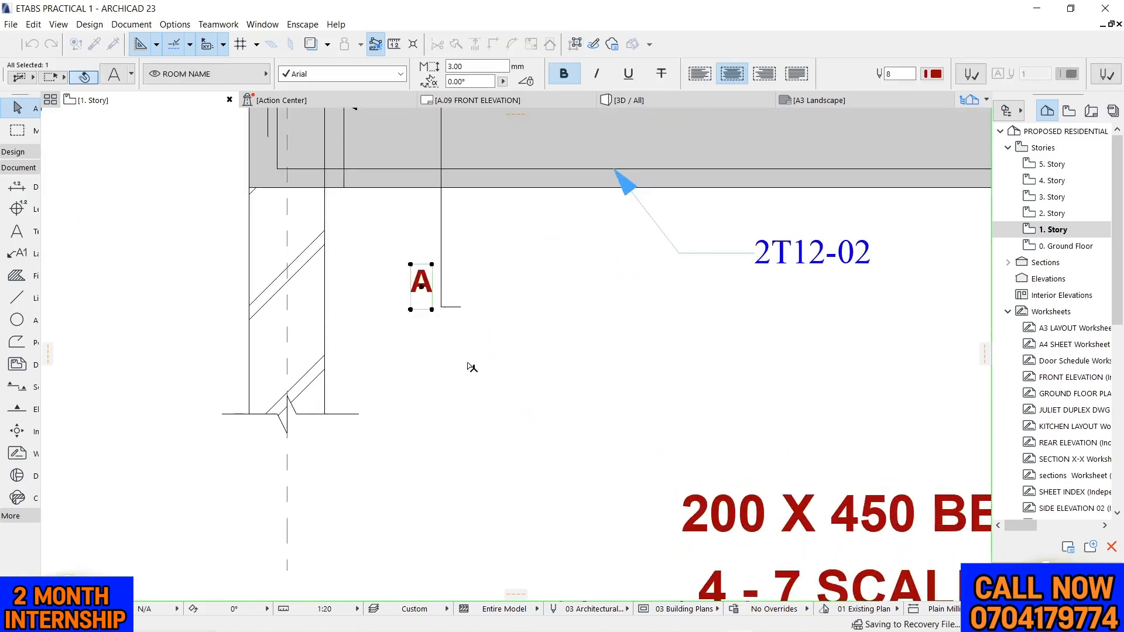
Move the upper "A" label to the left side of the section-cut line, near its top end
scroll(472, 367, "down", 3)
scroll(449, 349, "up", 2)
left_click(474, 162)
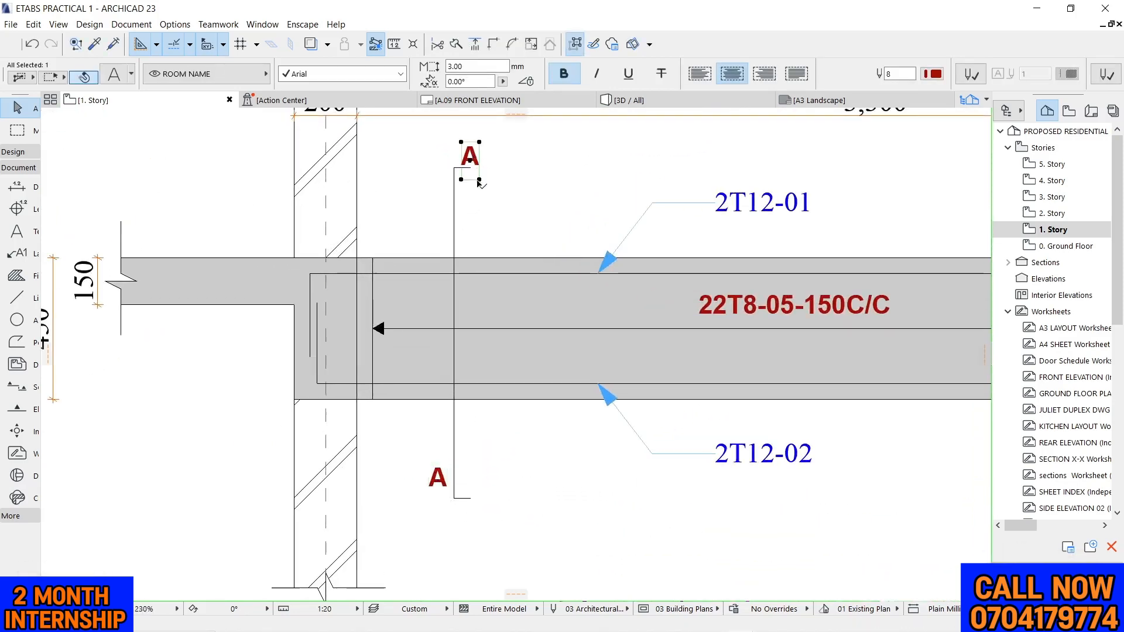
left_click(479, 179)
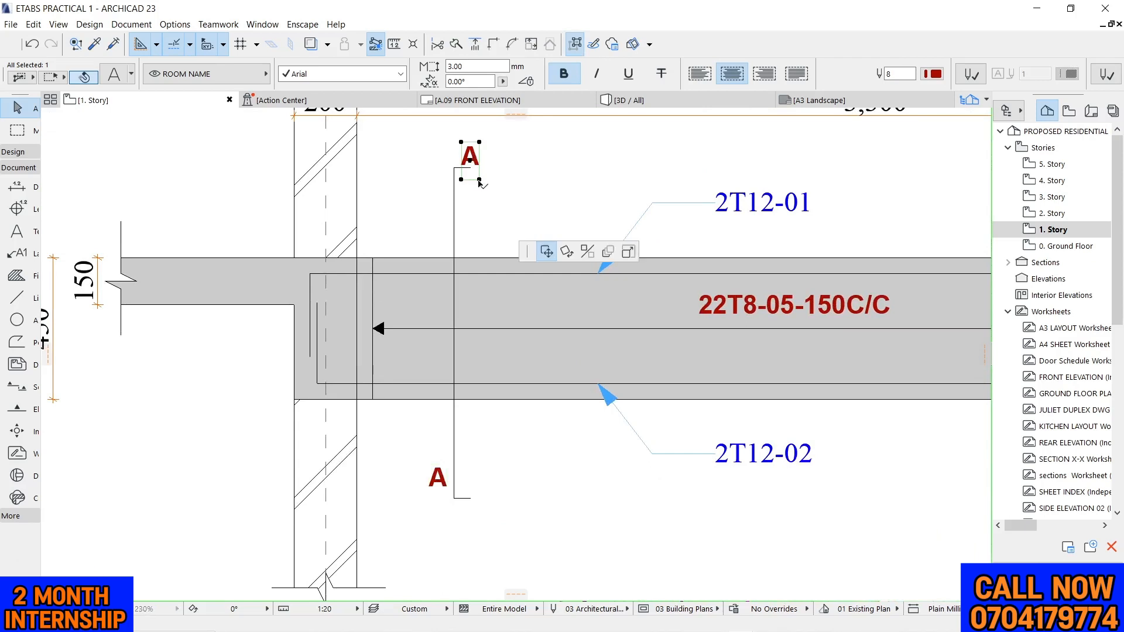
left_click(452, 204)
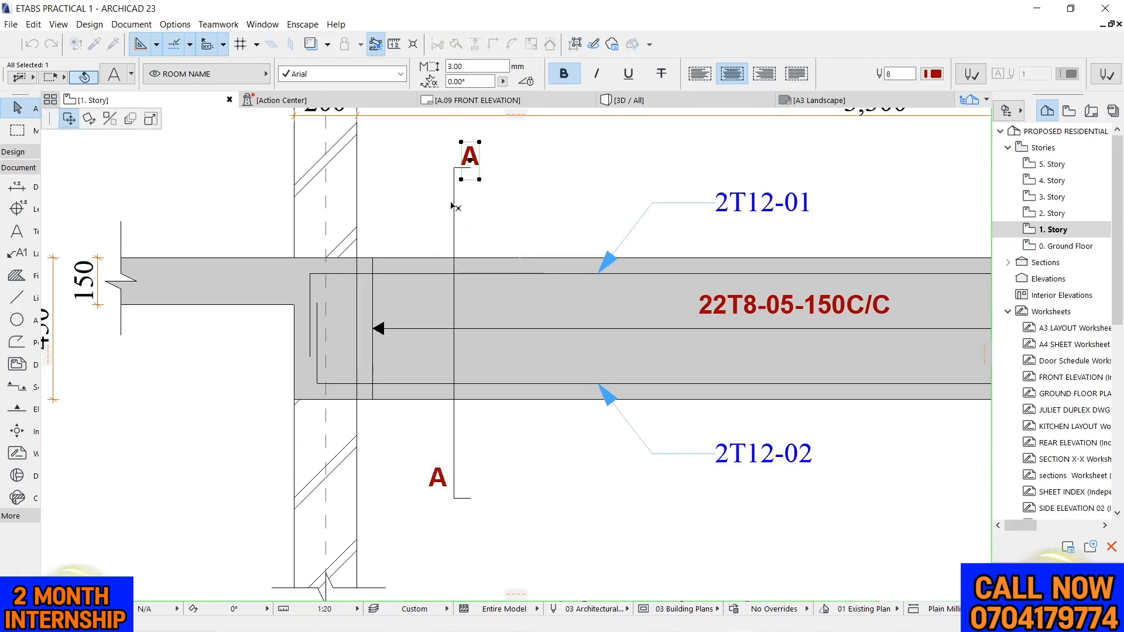
Deselect the upper "A" label and place the beam detail view on the A.09 FRONT ELEVATION layout
left_click(577, 166)
scroll(536, 148, "down", 3)
scroll(483, 261, "down", 4)
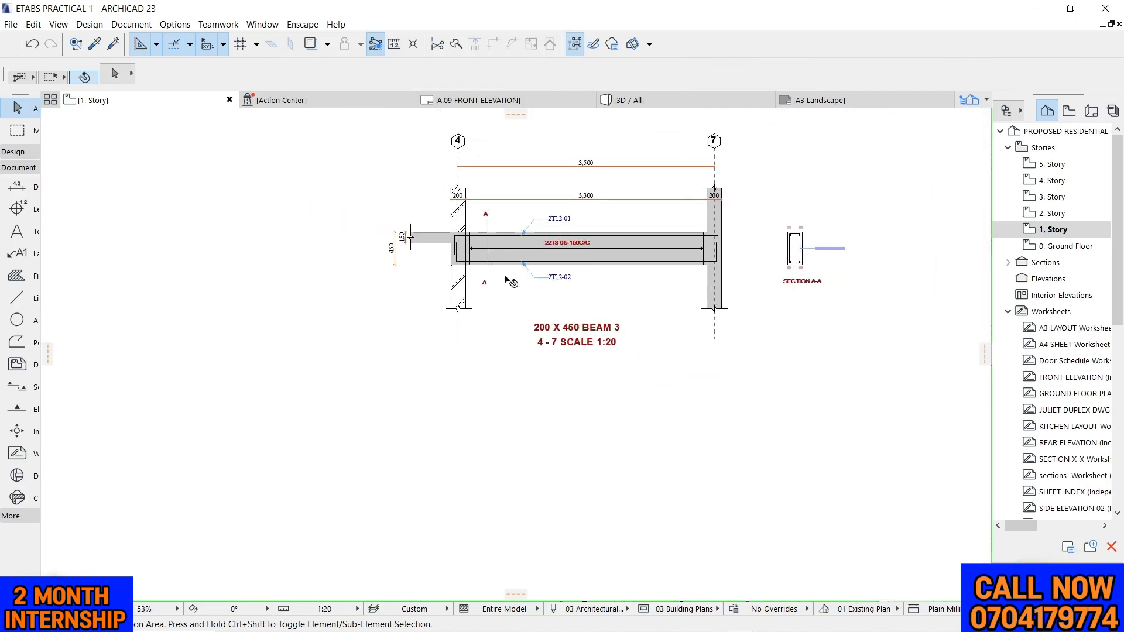
scroll(509, 280, "up", 4)
scroll(322, 302, "down", 4)
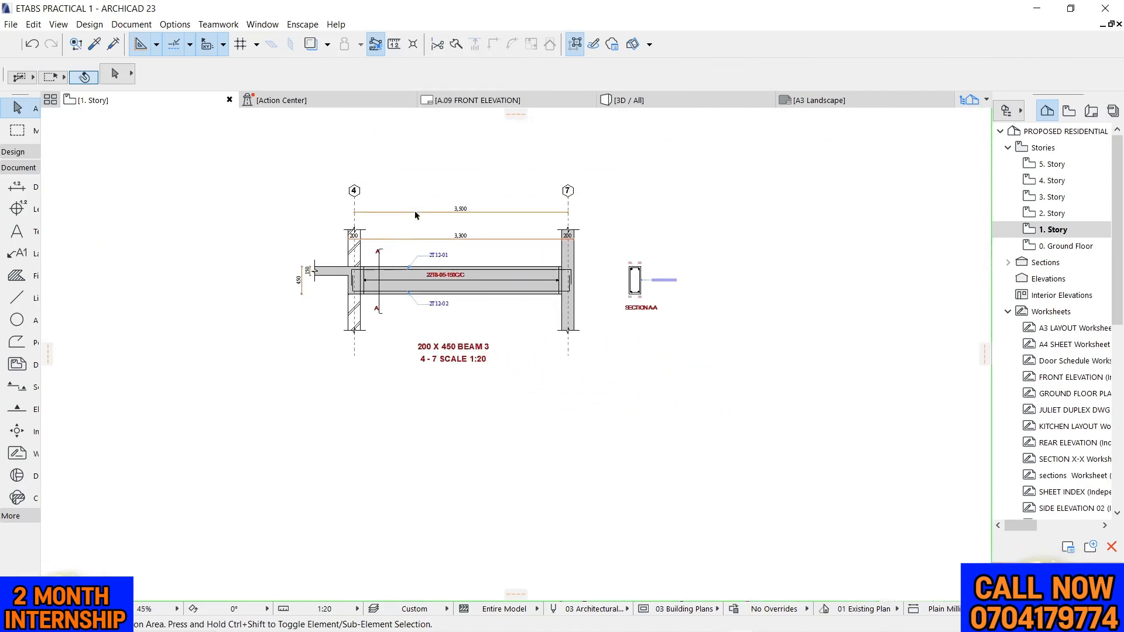
right_click(475, 146)
left_click(548, 266)
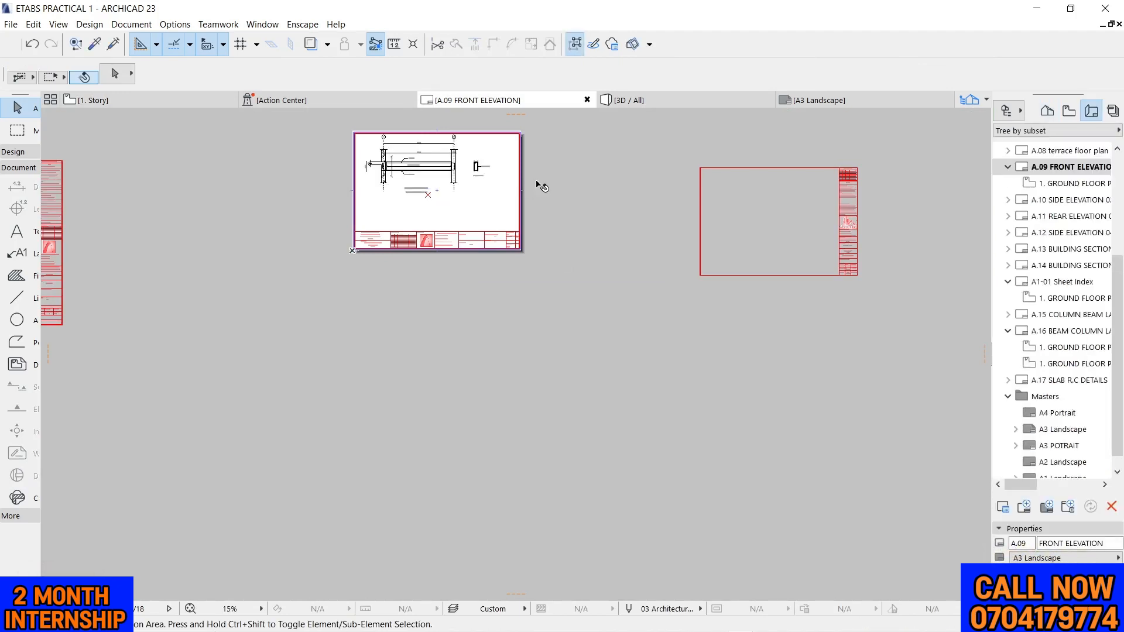
Move the placed beam drawing straight down on the sheet, towards the middle of the space above the title block
scroll(542, 184, "up", 4)
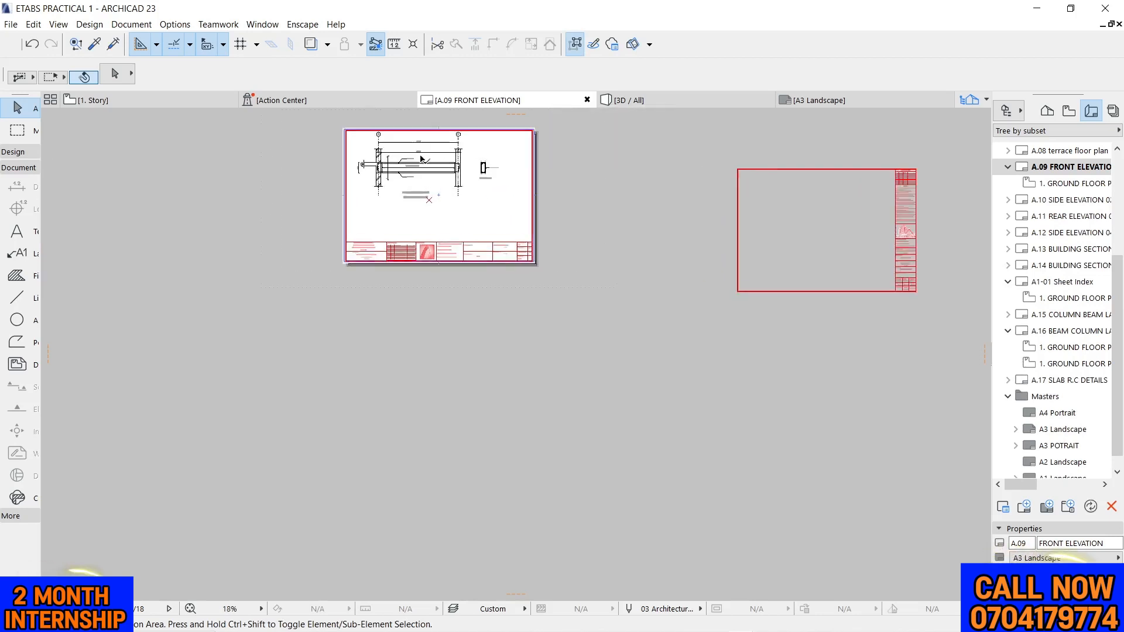
left_click(467, 143)
left_click(470, 156)
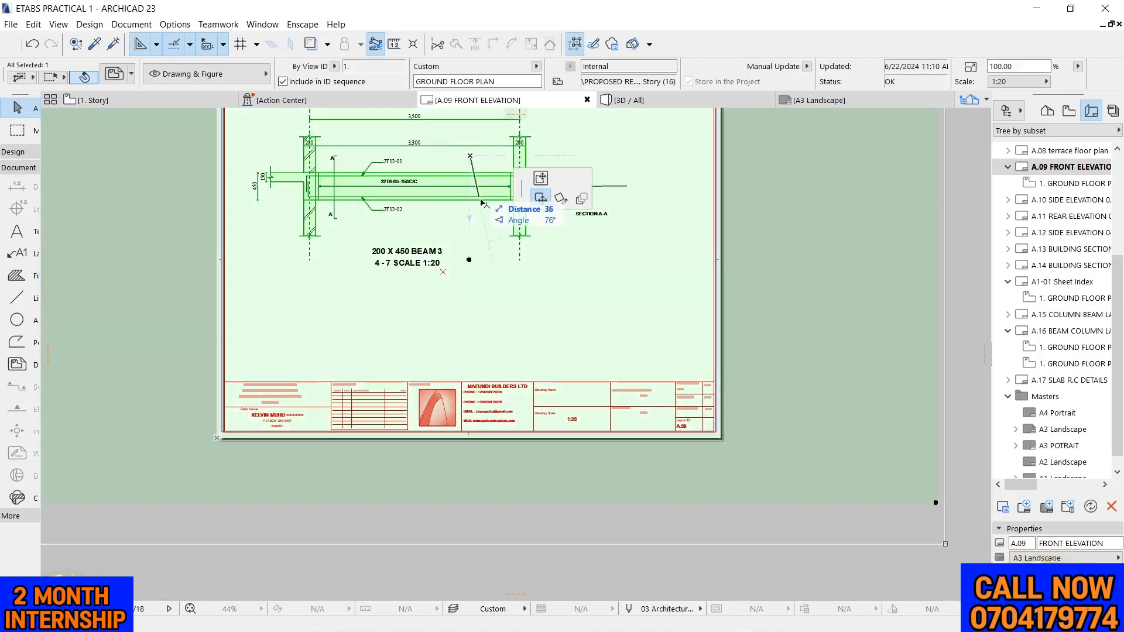
left_click(469, 229)
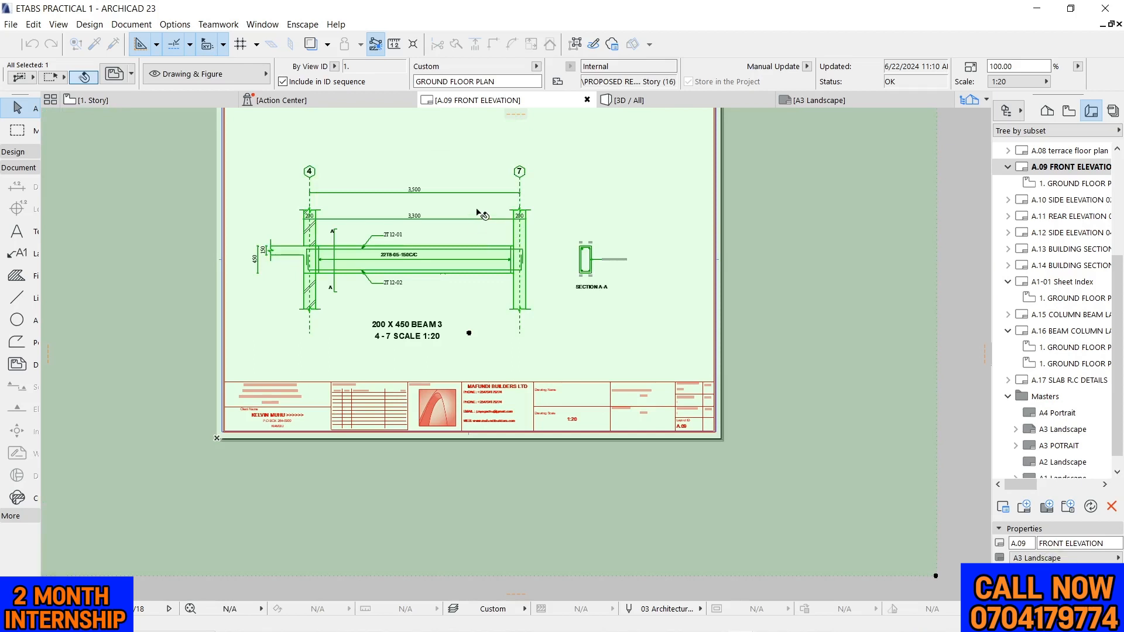
Nudge the beam drawing horizontally to the right in two small moves to center it on the sheet, and deselect it
left_click(479, 207)
left_click(496, 207)
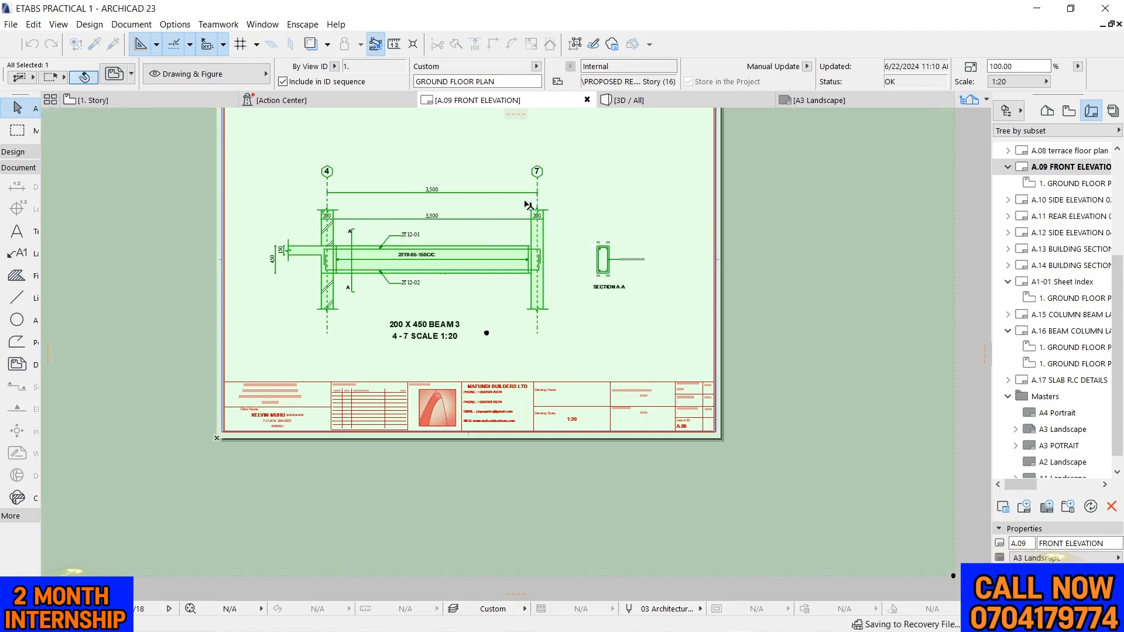
left_click(564, 198)
left_click(574, 197)
left_click(573, 196)
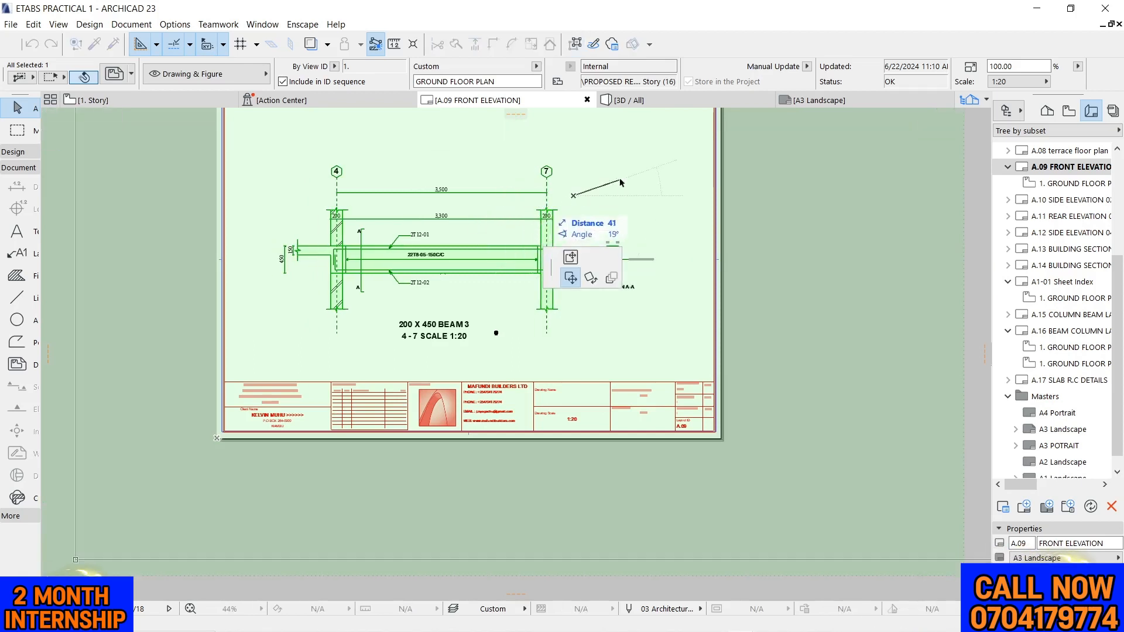
scroll(558, 170, "down", 4)
key("Escape")
key("Escape")
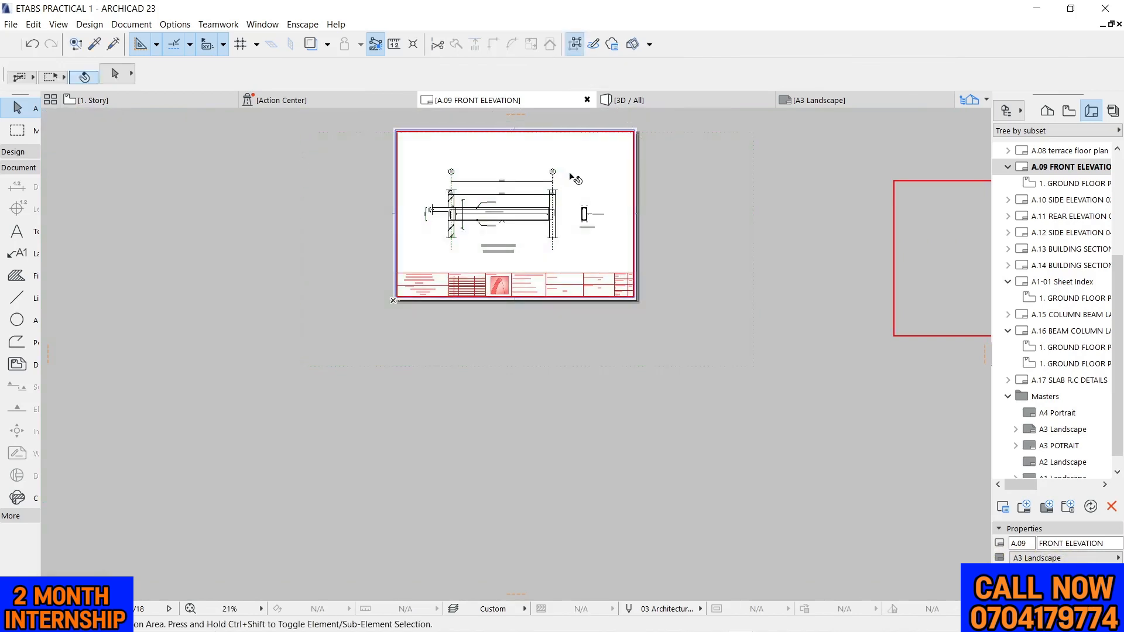
Set the scale of the placed beam drawing to 1:15
left_click(525, 159)
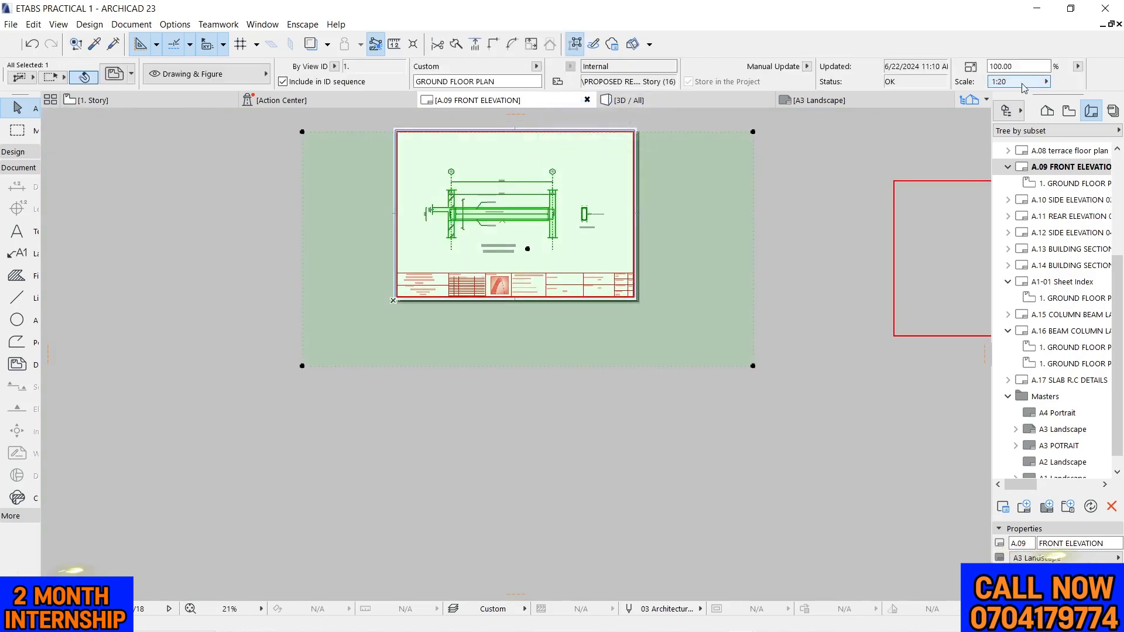
left_click(1046, 82)
left_click(1061, 83)
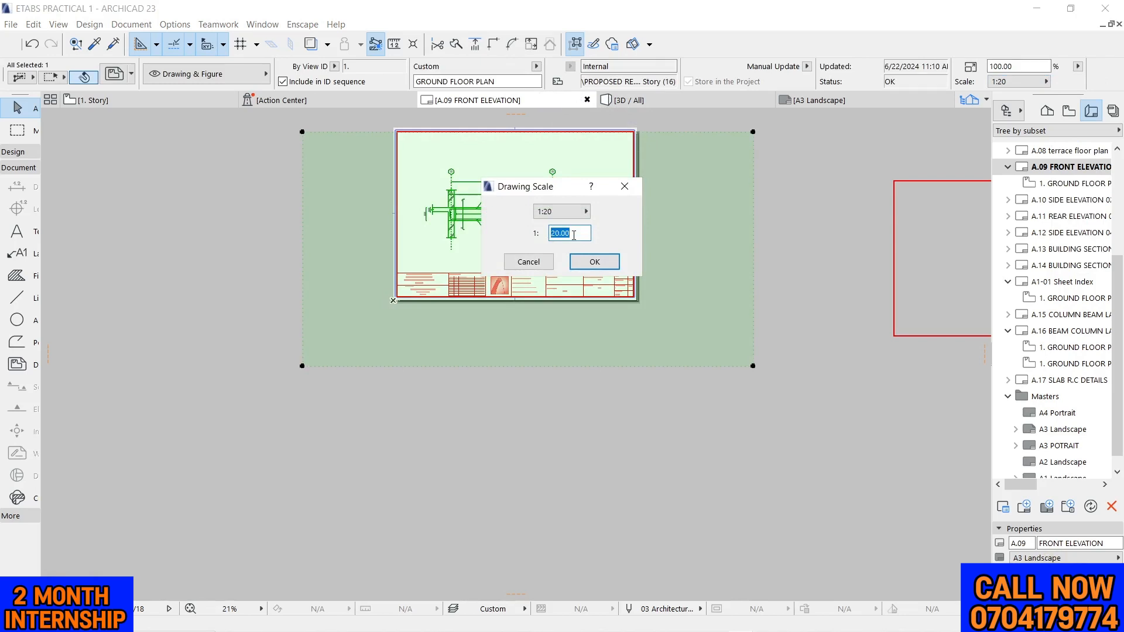
key("Return")
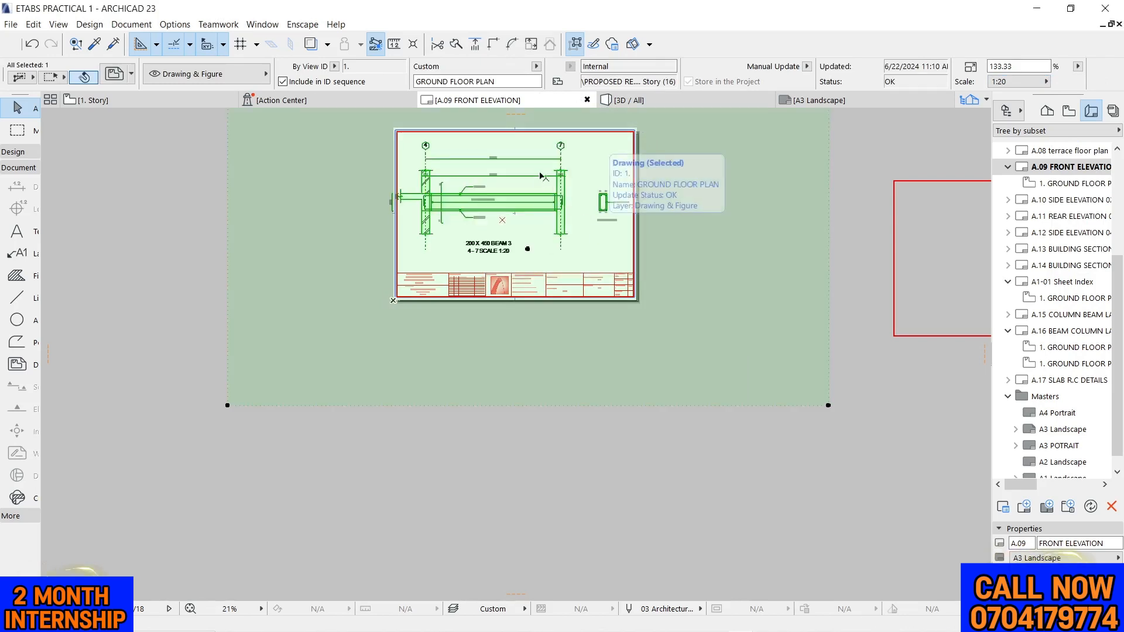
Adjust the enlarged drawing's horizontal position so the 450 dimension sits just inside the sheet's left border
left_click_drag(597, 177, 615, 180)
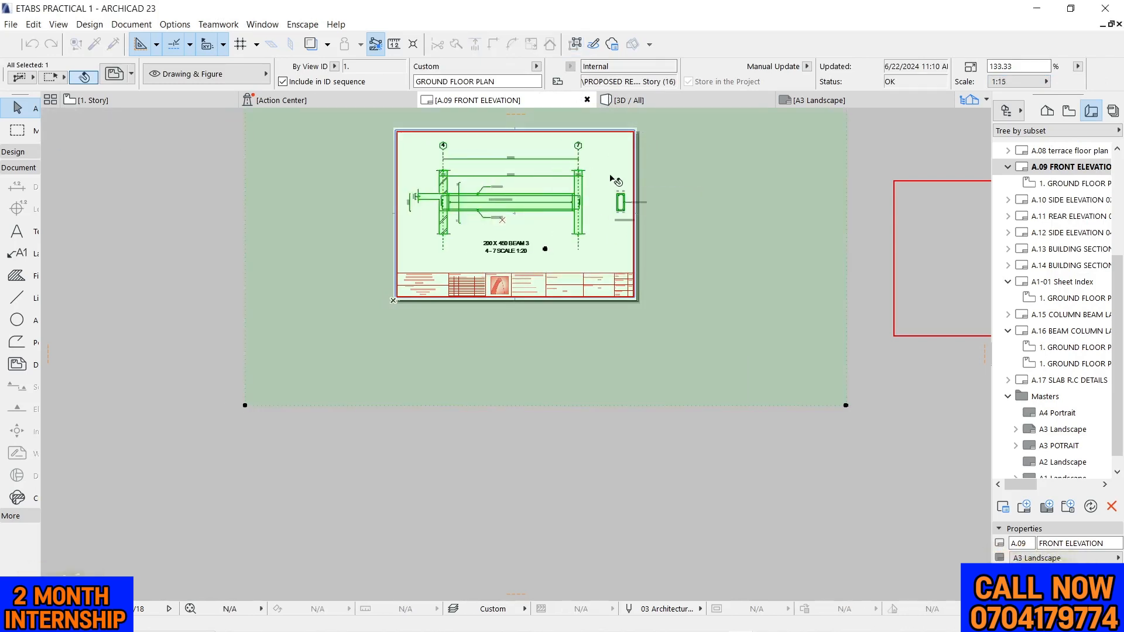
scroll(419, 197, "up", 2)
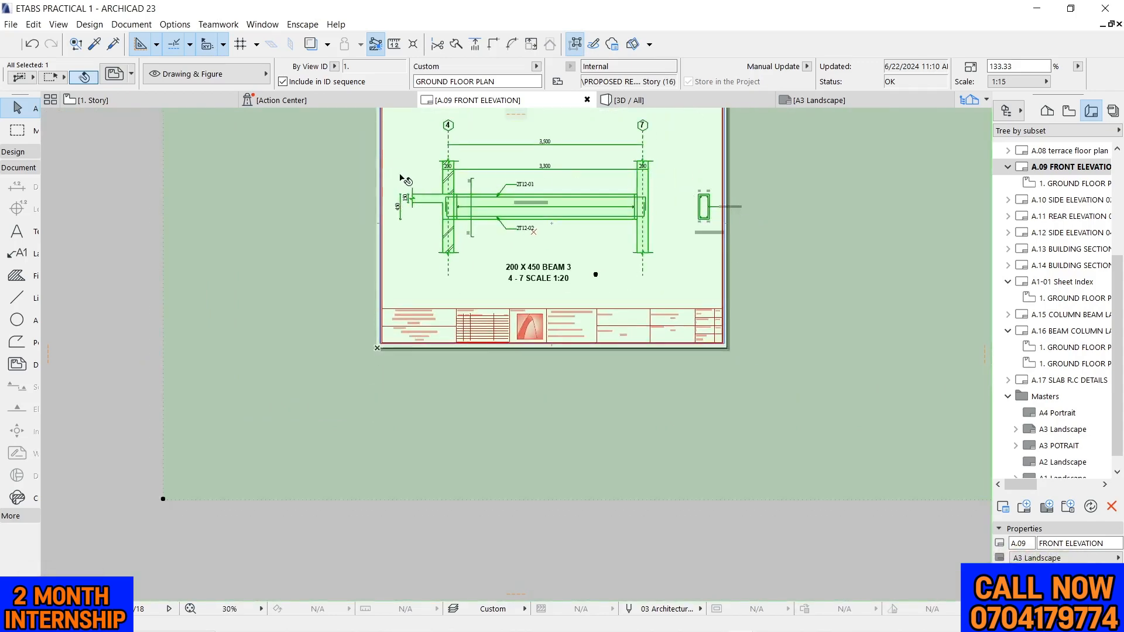
scroll(375, 196, "up", 4)
left_click(439, 196)
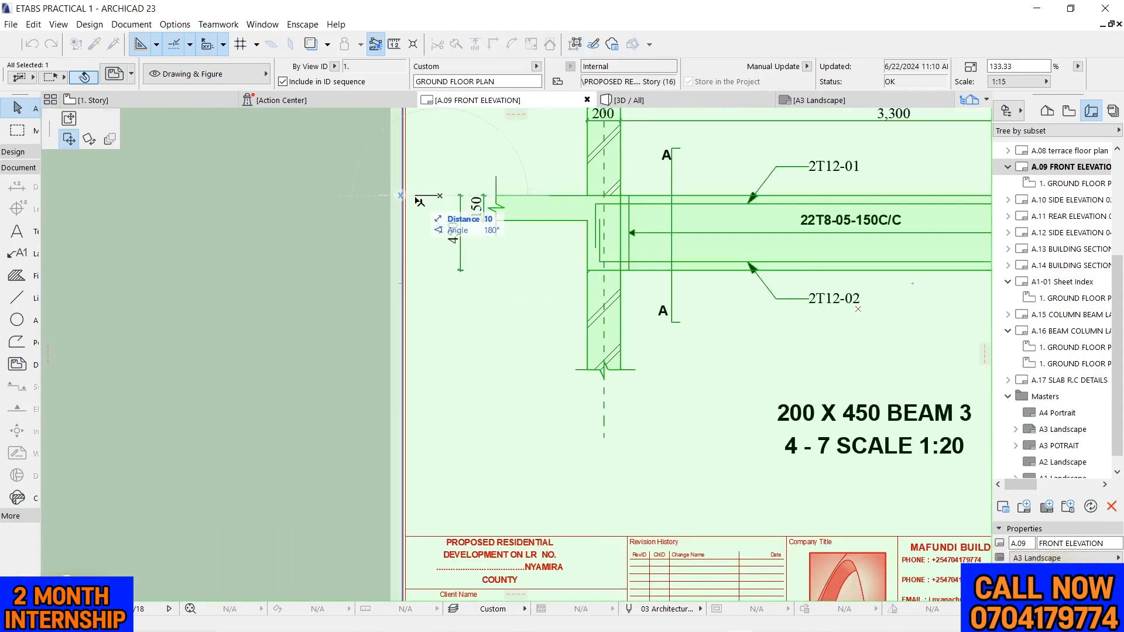
left_click(419, 201)
scroll(419, 210, "up", 2)
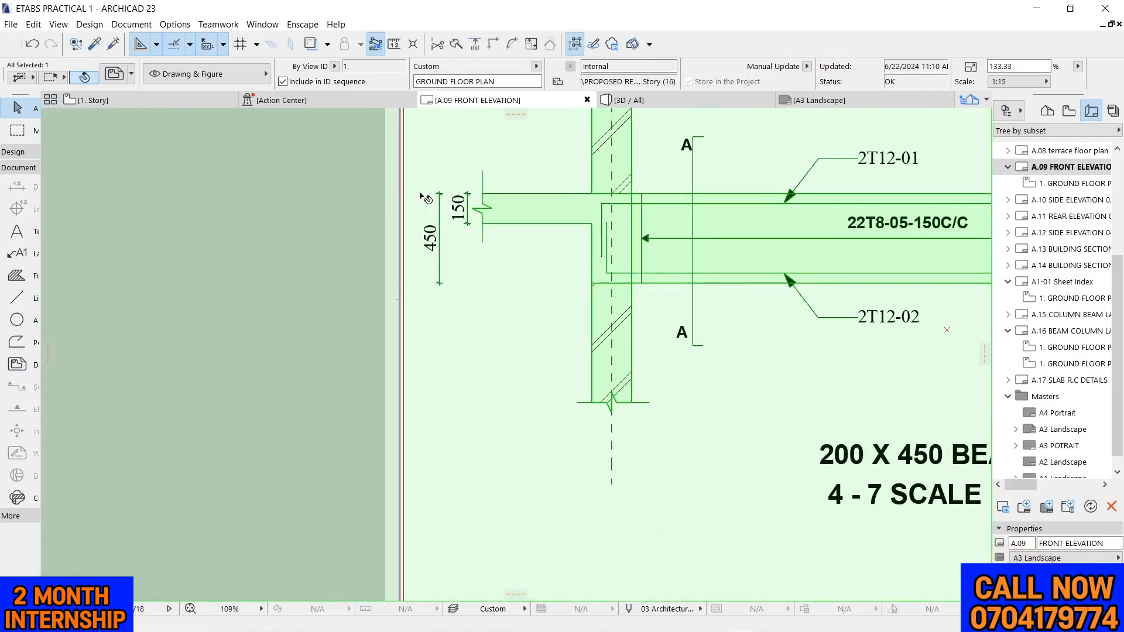
left_click(417, 196)
left_click(408, 197)
scroll(403, 202, "down", 8)
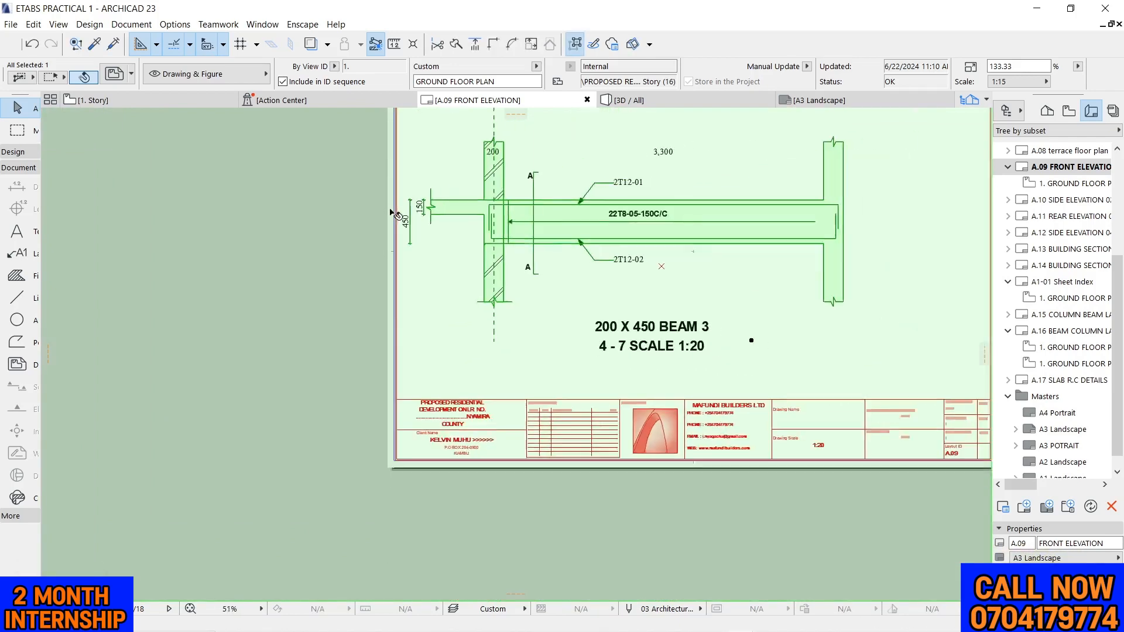
scroll(738, 215, "up", 1)
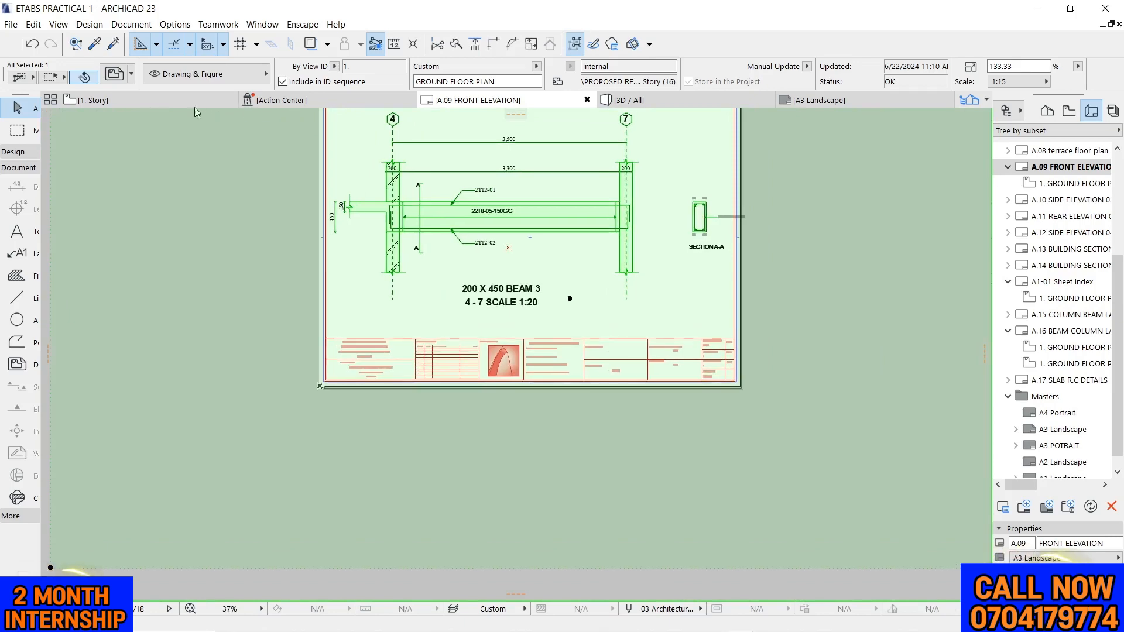
In the 1. Story plan, move the cross-section with its labels and SECTION A-A title about 450 mm horizontally towards the beam, and deselect it
left_click(179, 101)
scroll(604, 230, "up", 4)
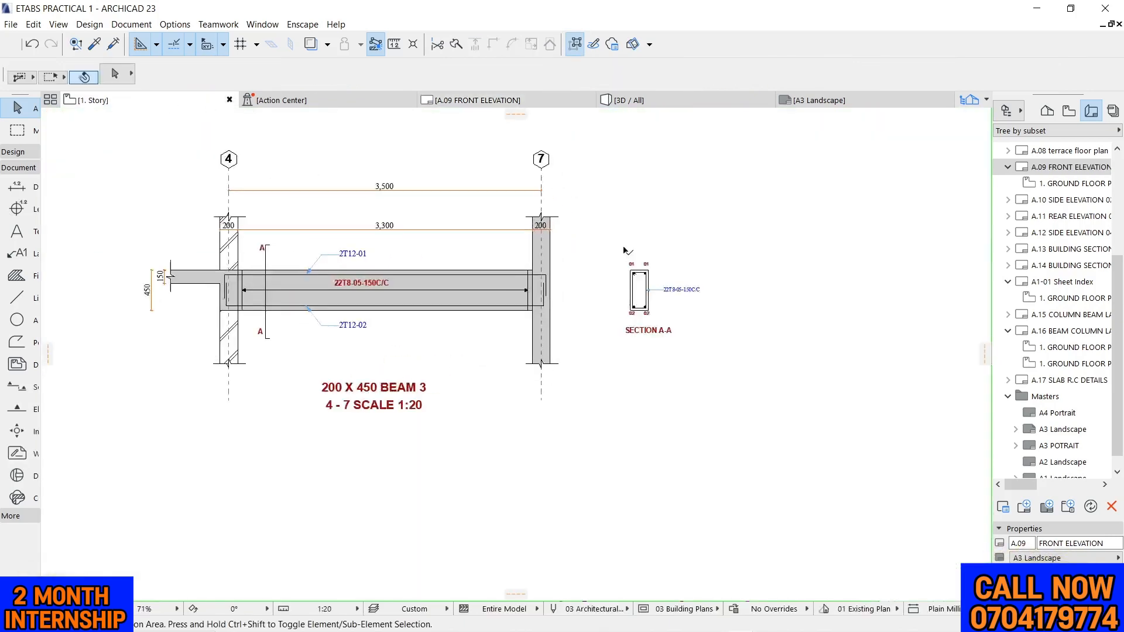
left_click(703, 367)
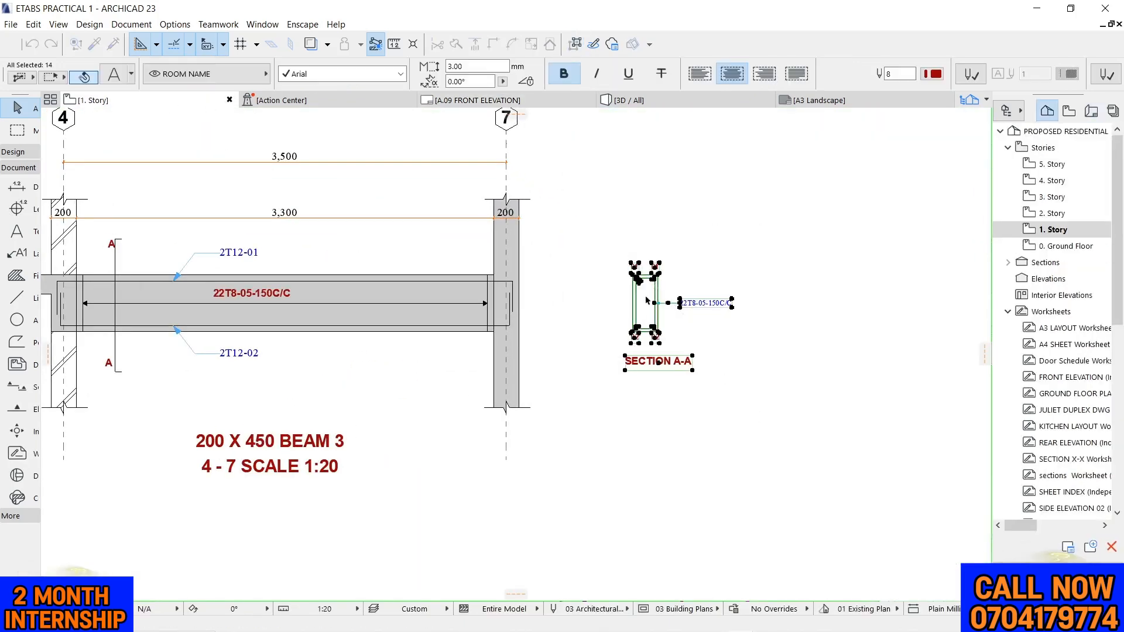
scroll(644, 296, "up", 5)
left_click(615, 280)
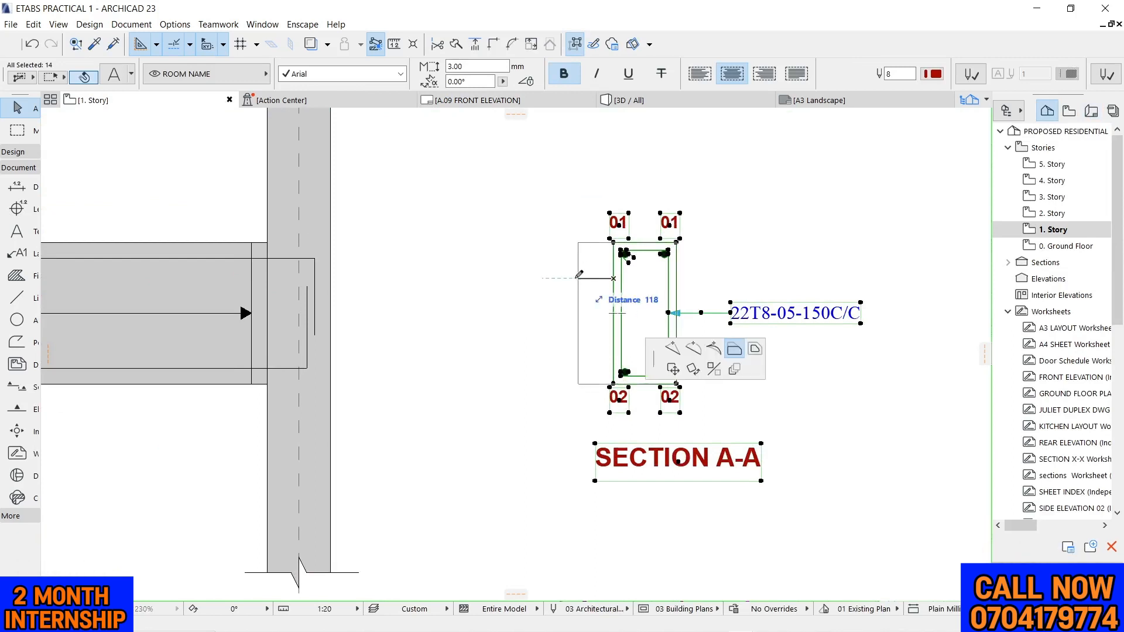
left_click(69, 139)
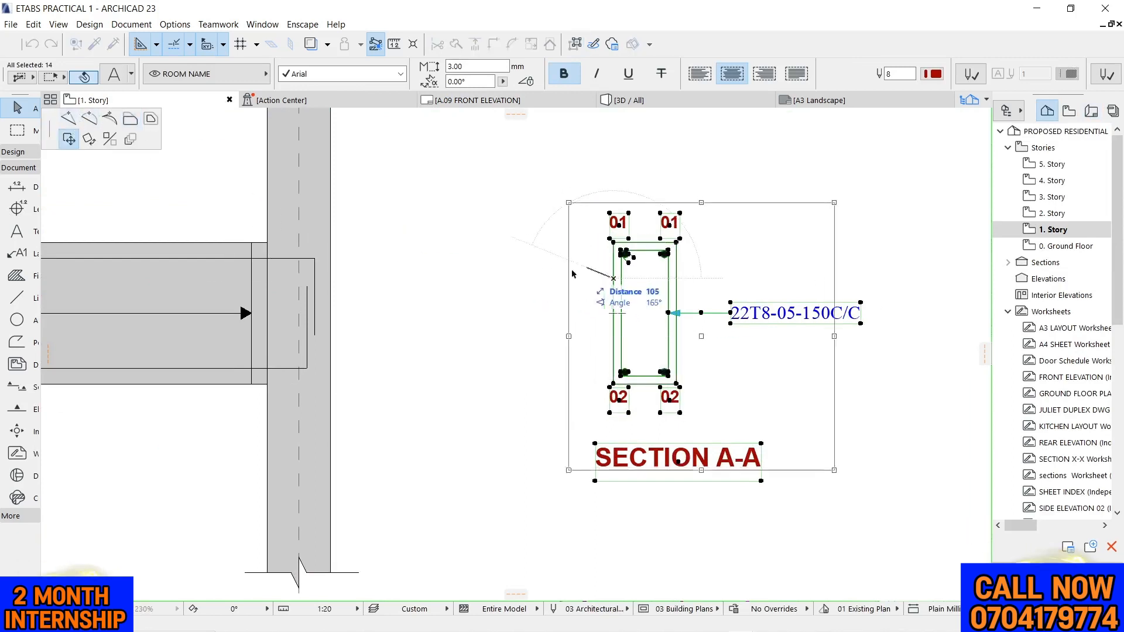
left_click(472, 279)
left_click(545, 168)
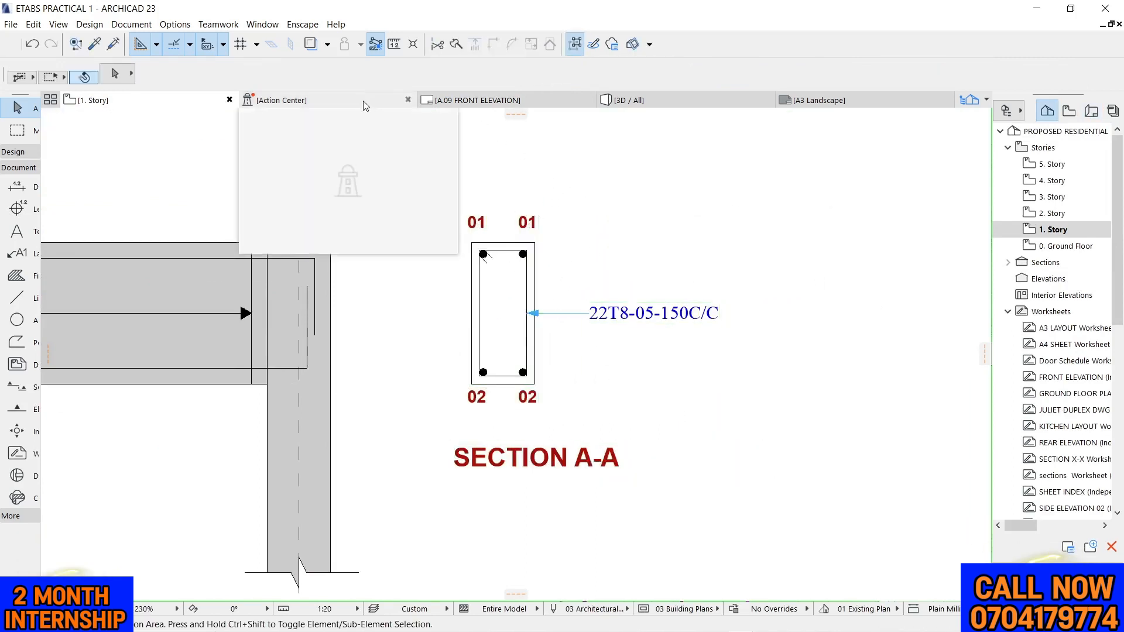
Return to the A.09 FRONT ELEVATION layout and update the placed beam drawing from its source view
left_click(469, 100)
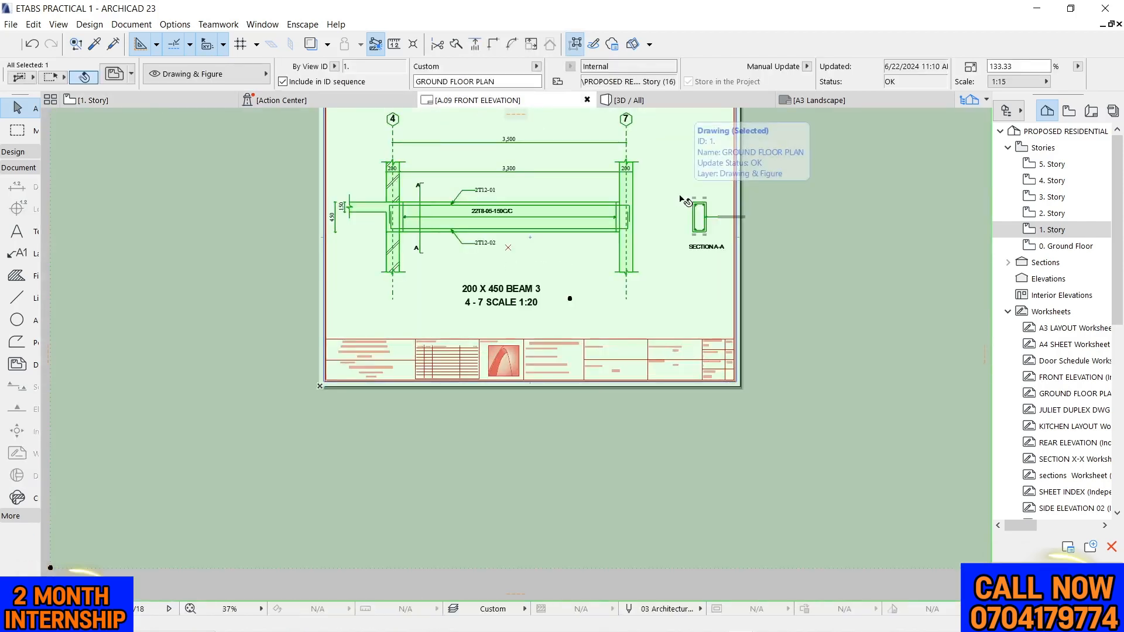
right_click(668, 150)
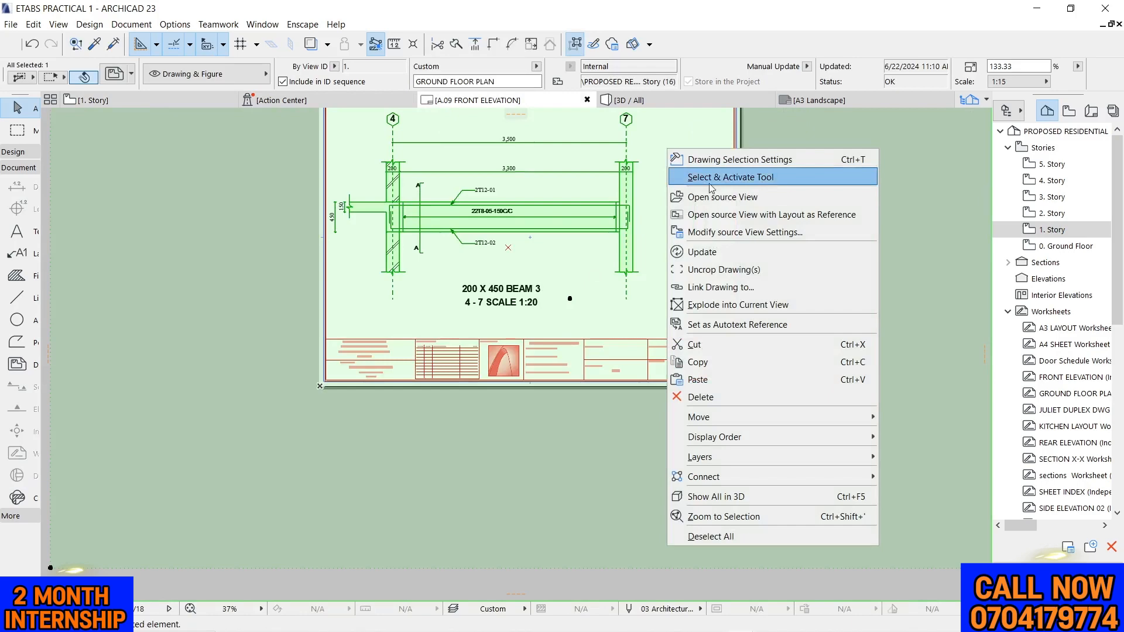
left_click(721, 252)
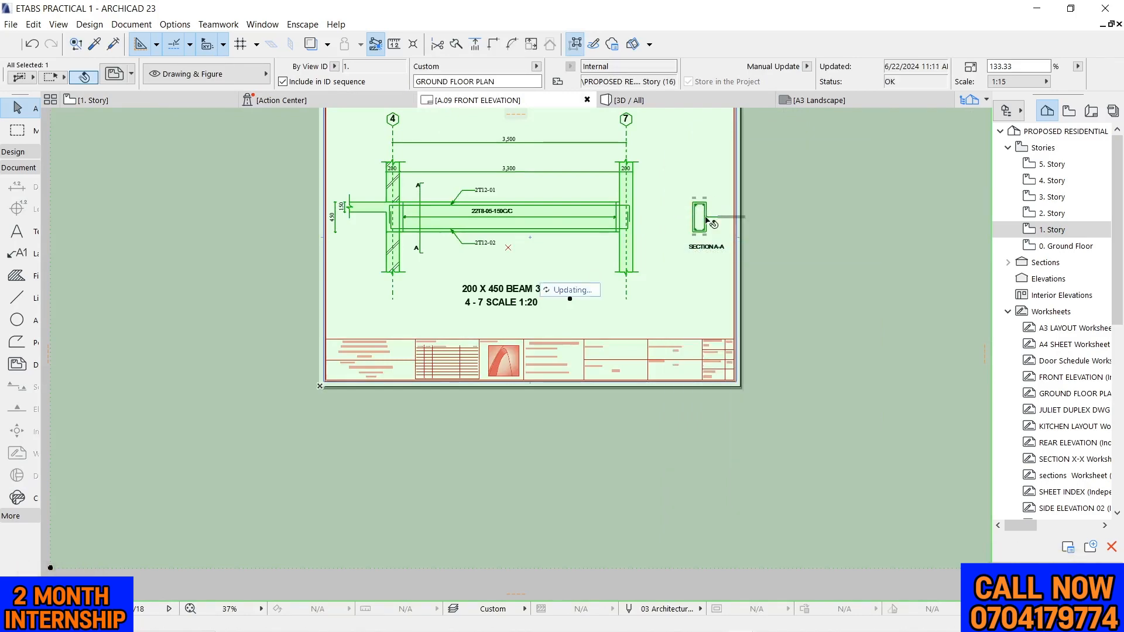
Examine the fit of the refreshed beam drawing and Section A-A on the sheet and the Drawing Scale entry in the title block
scroll(625, 230, "down", 3)
scroll(572, 248, "up", 10)
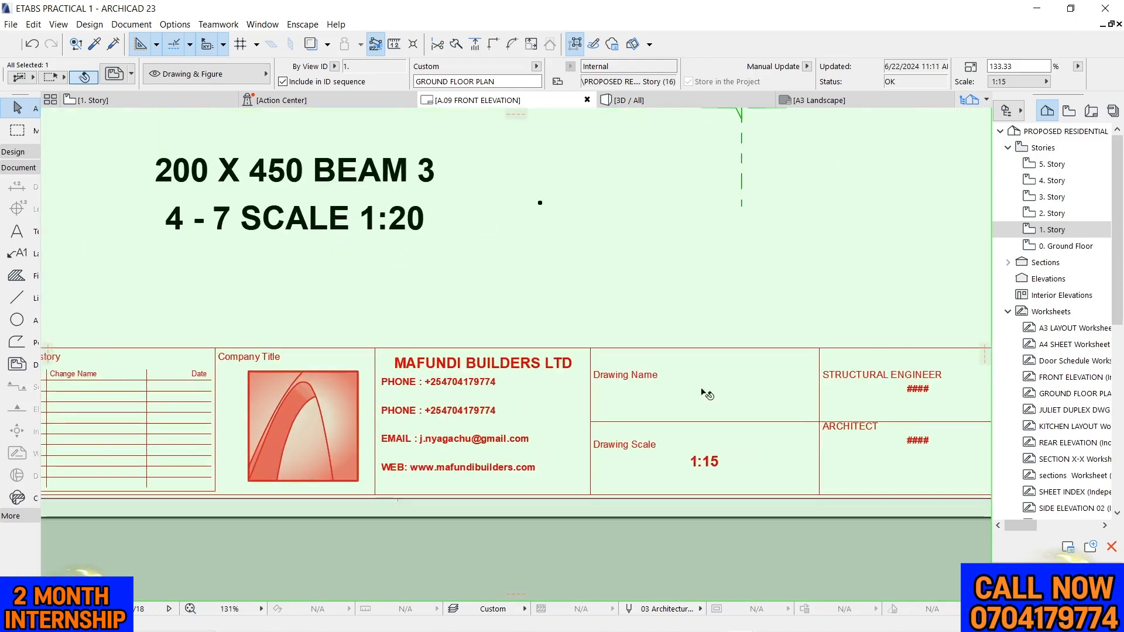
scroll(557, 311, "down", 5)
scroll(625, 352, "down", 3)
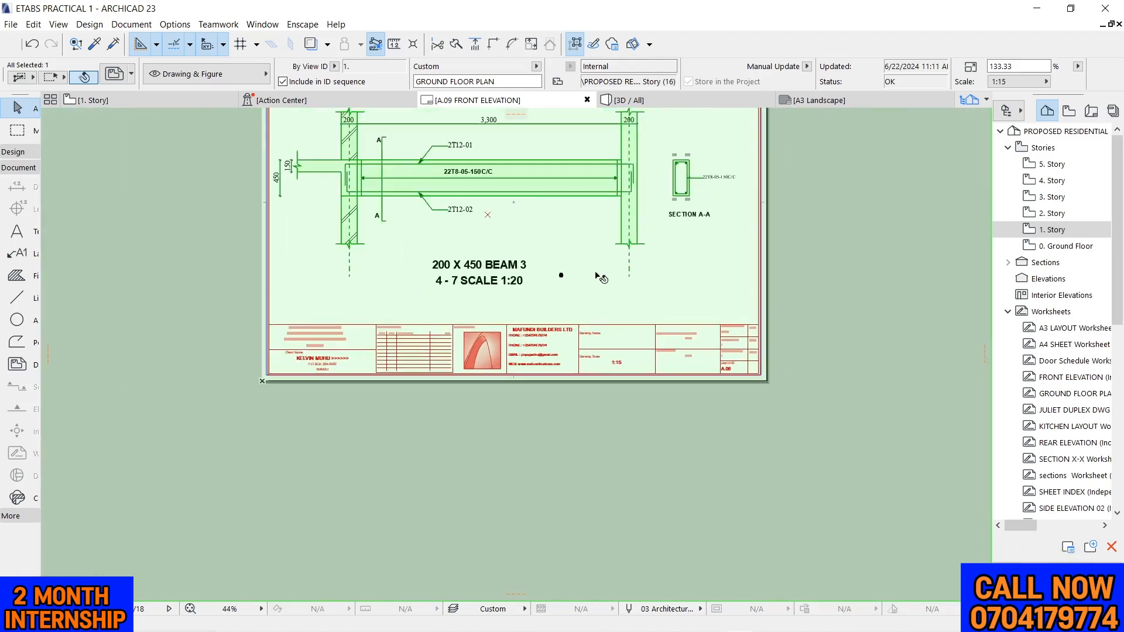
scroll(543, 179, "up", 2)
scroll(545, 193, "up", 1)
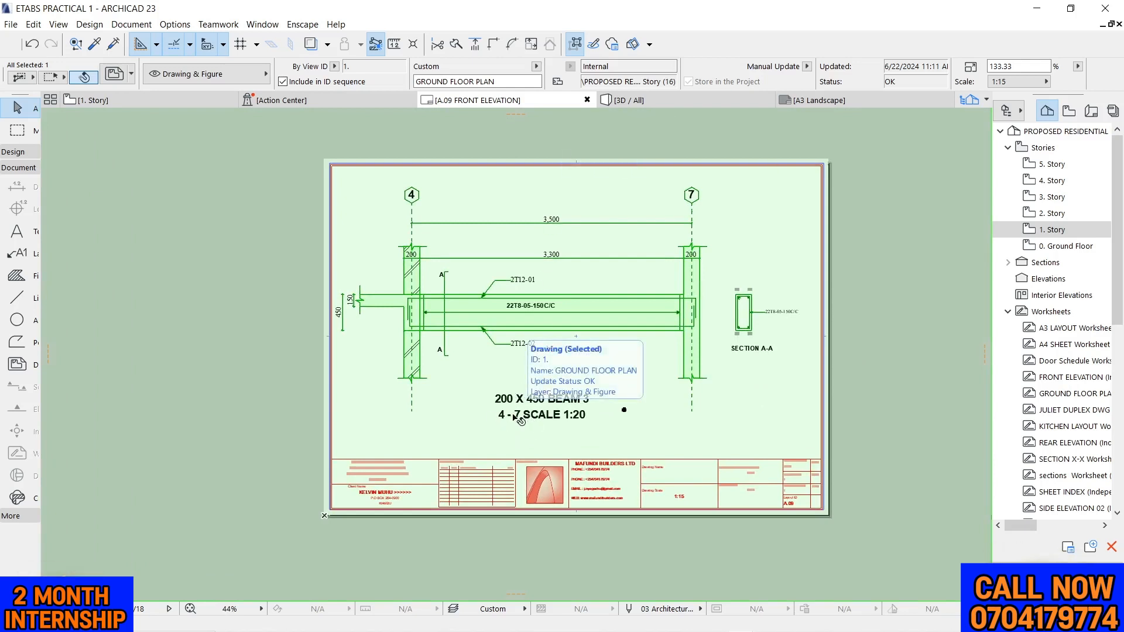
scroll(521, 299, "down", 1)
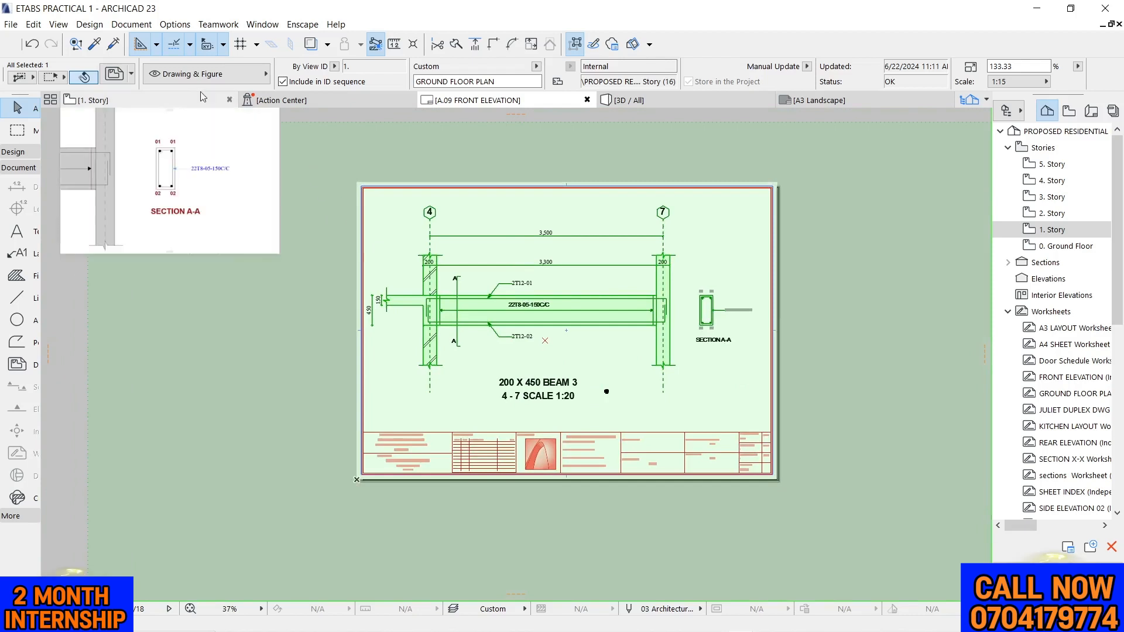
scroll(424, 287, "down", 2)
left_click(220, 169)
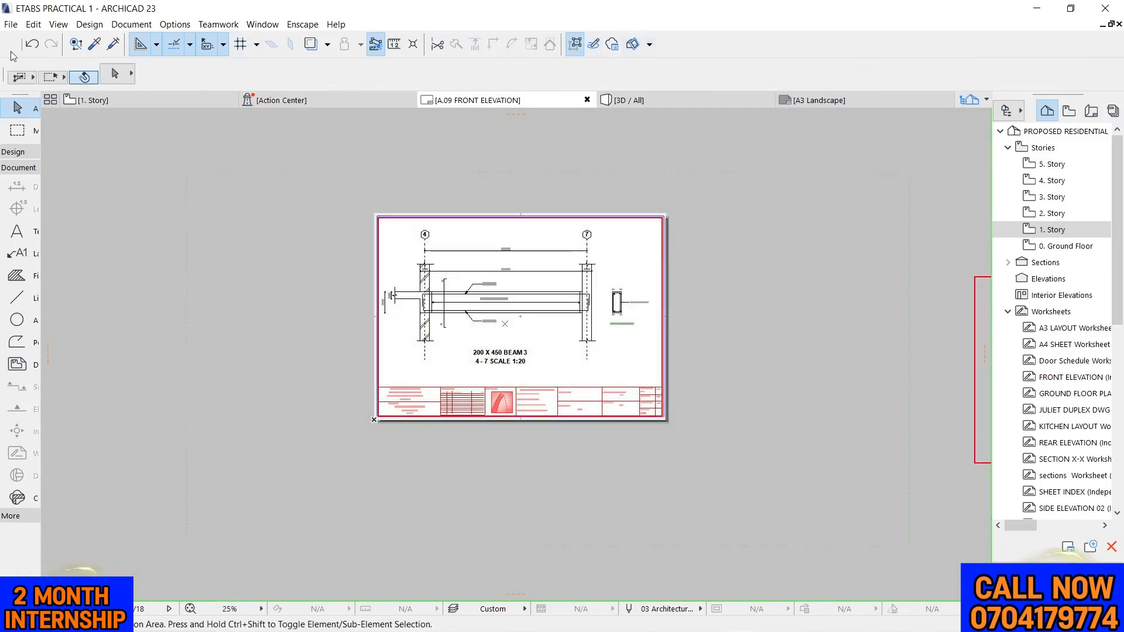
Save the layout as a PDF file named BEAM in the Documents folder
left_click(11, 24)
left_click(44, 133)
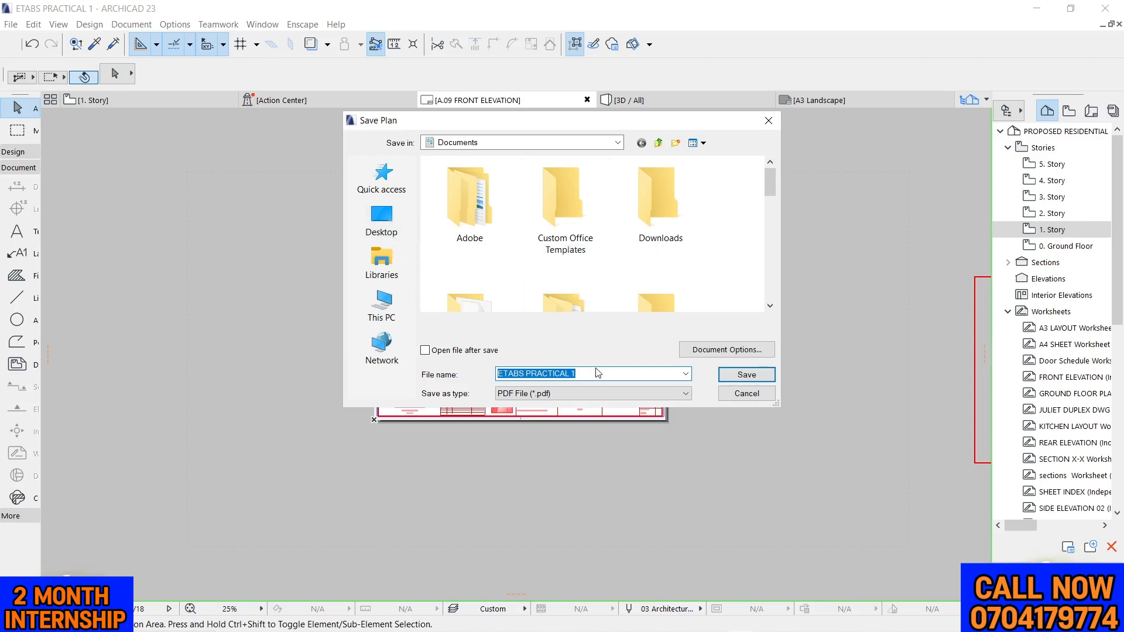
type("B")
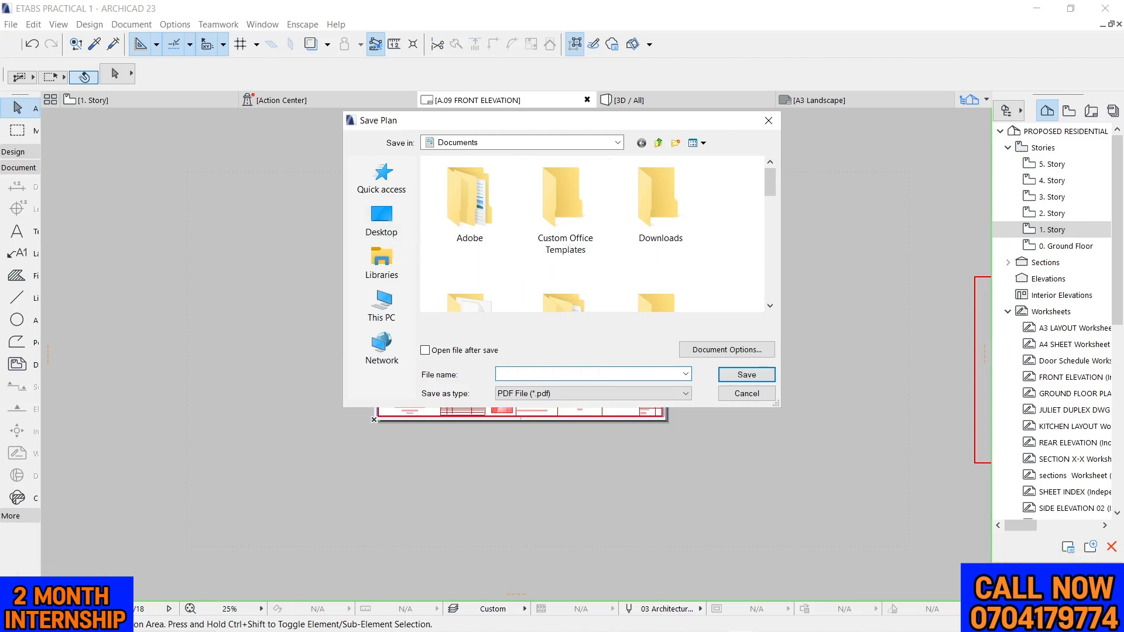
type("BEAM R.C DETAILS")
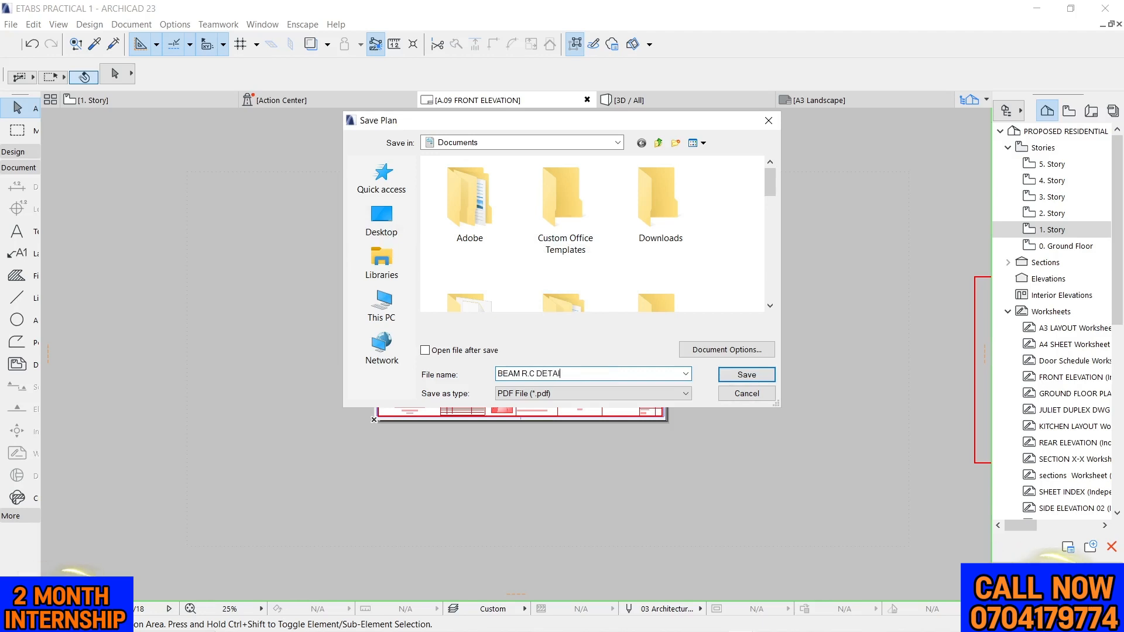
left_click(731, 378)
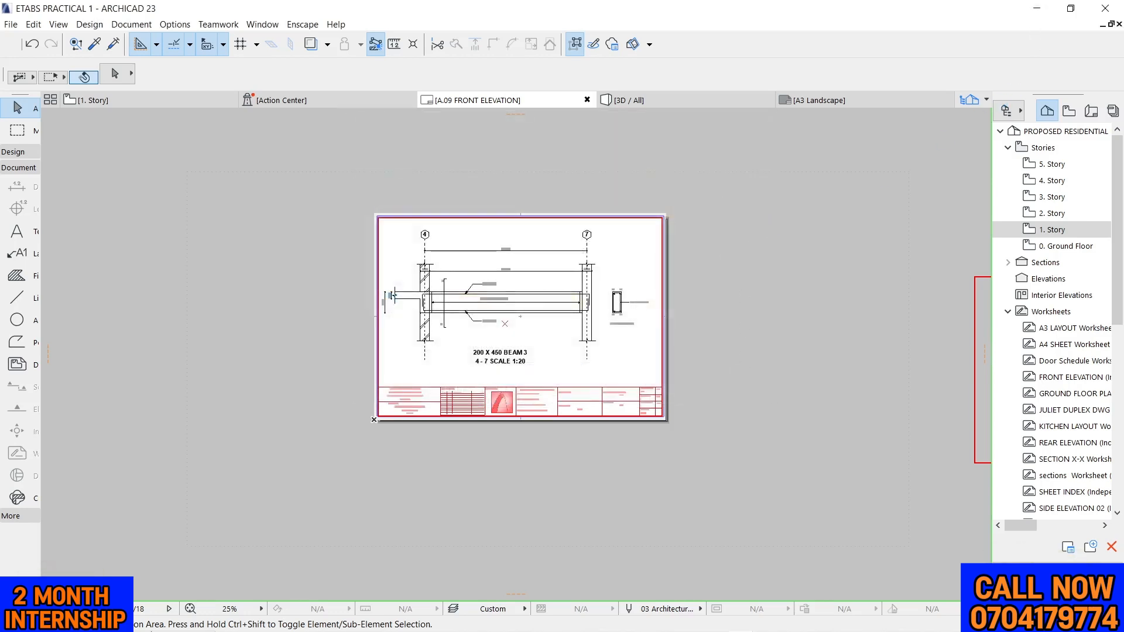
Switch to File Explorer and open the BEAM R.C DETAILS PDF from the Documents folder
left_click(284, 622)
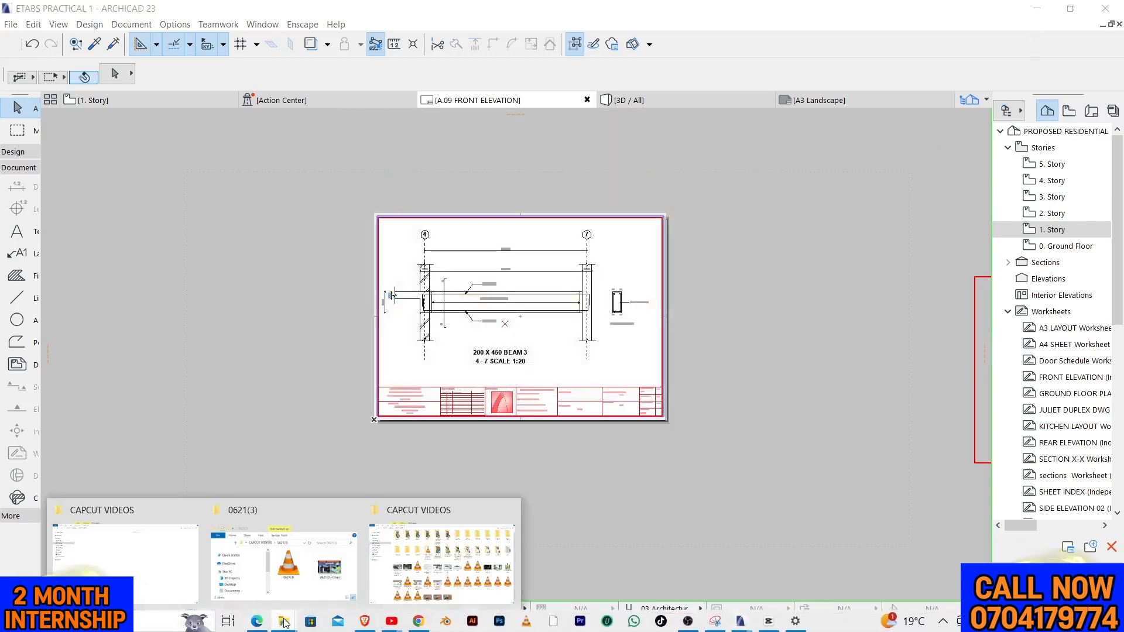
left_click(197, 584)
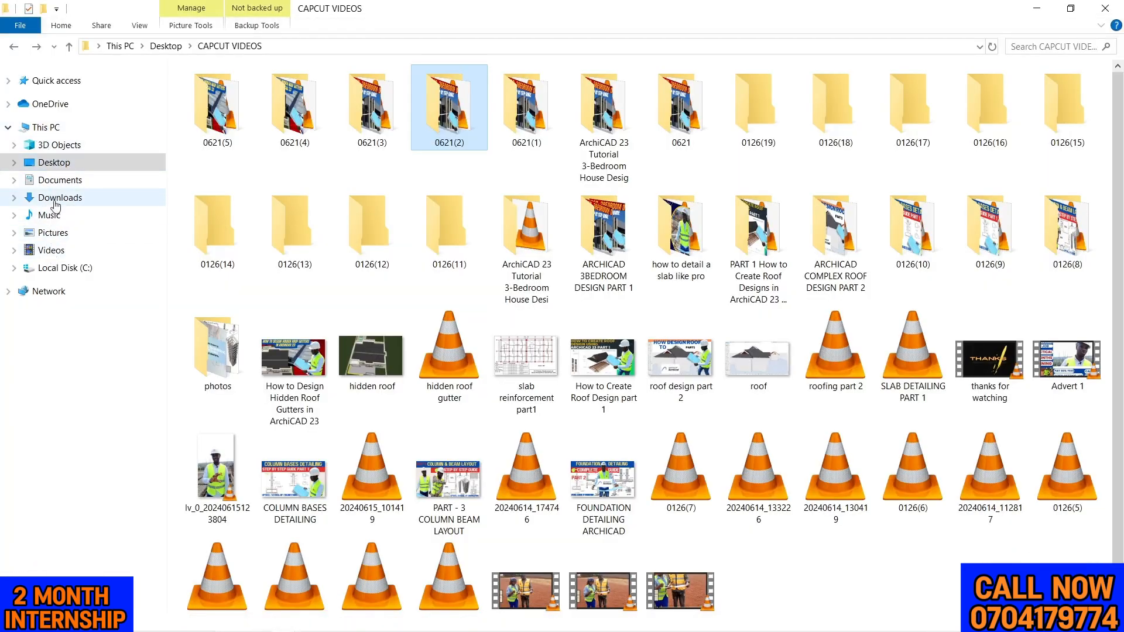
left_click(62, 182)
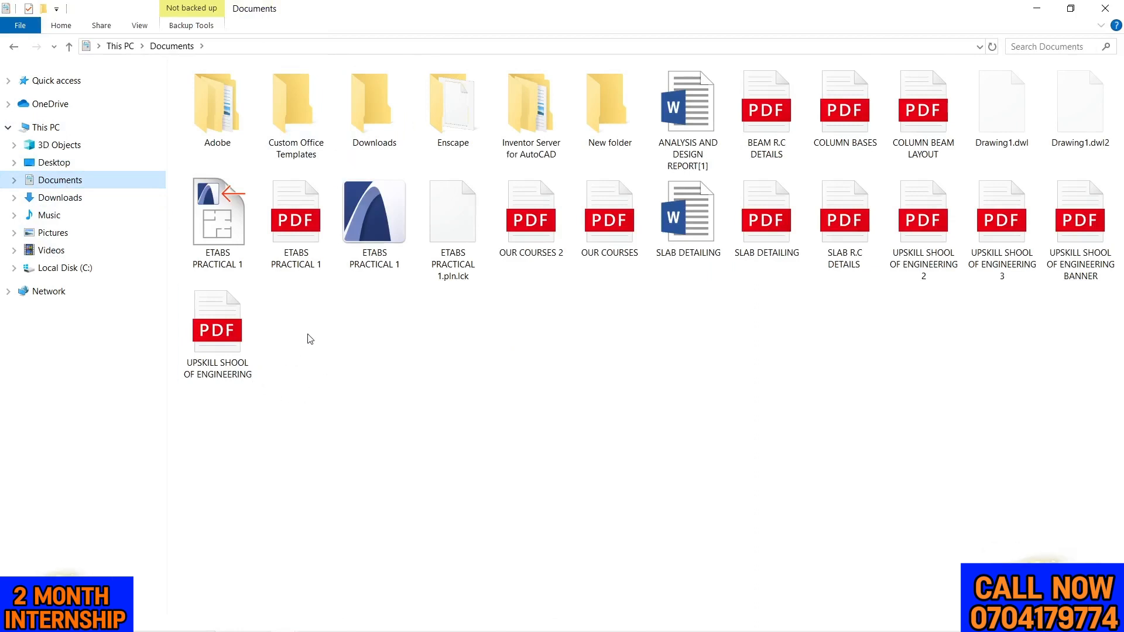
double_click(761, 114)
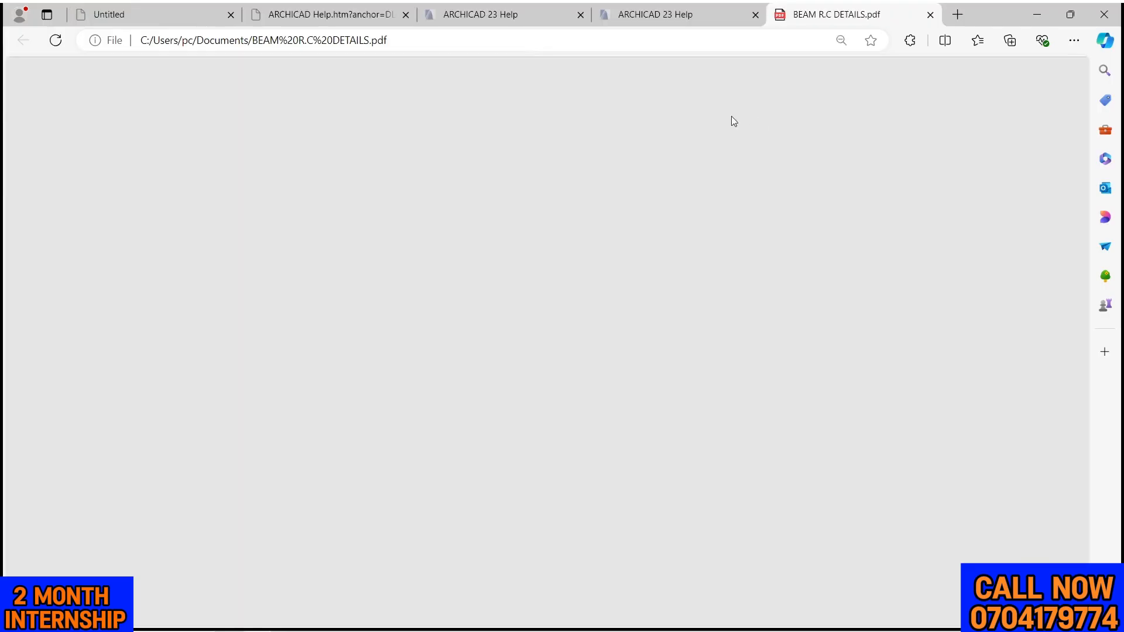
Examine the exported PDF page, checking the beam elevation, its dimensions and bar labels, Section A-A and the title block
scroll(656, 197, "down", 4)
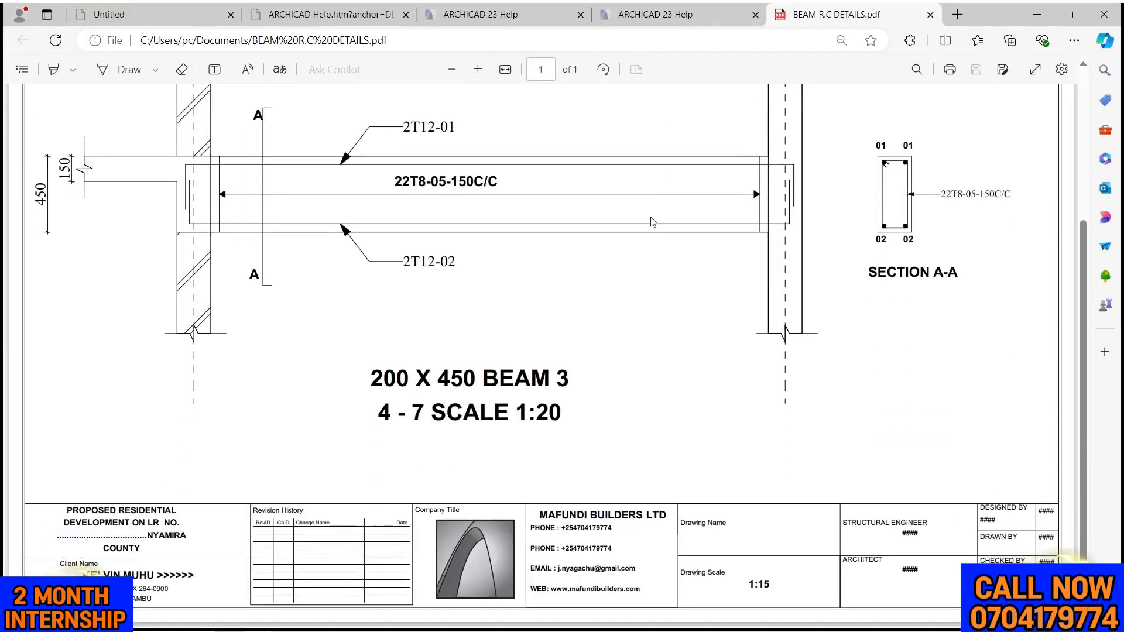
scroll(489, 282, "up", 1)
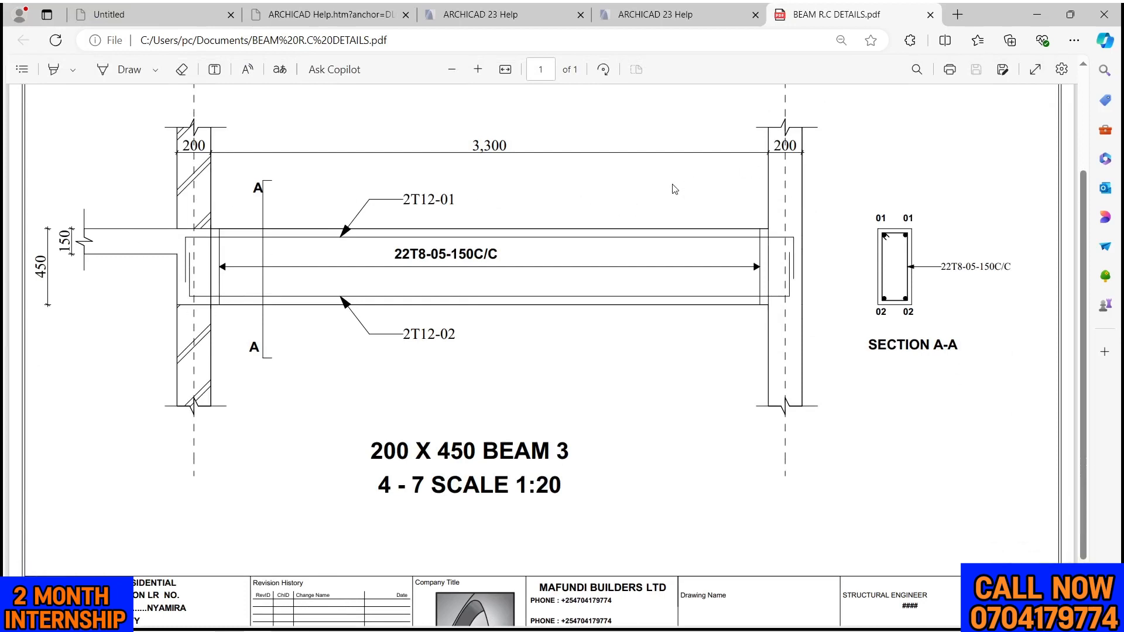
scroll(675, 189, "up", 1)
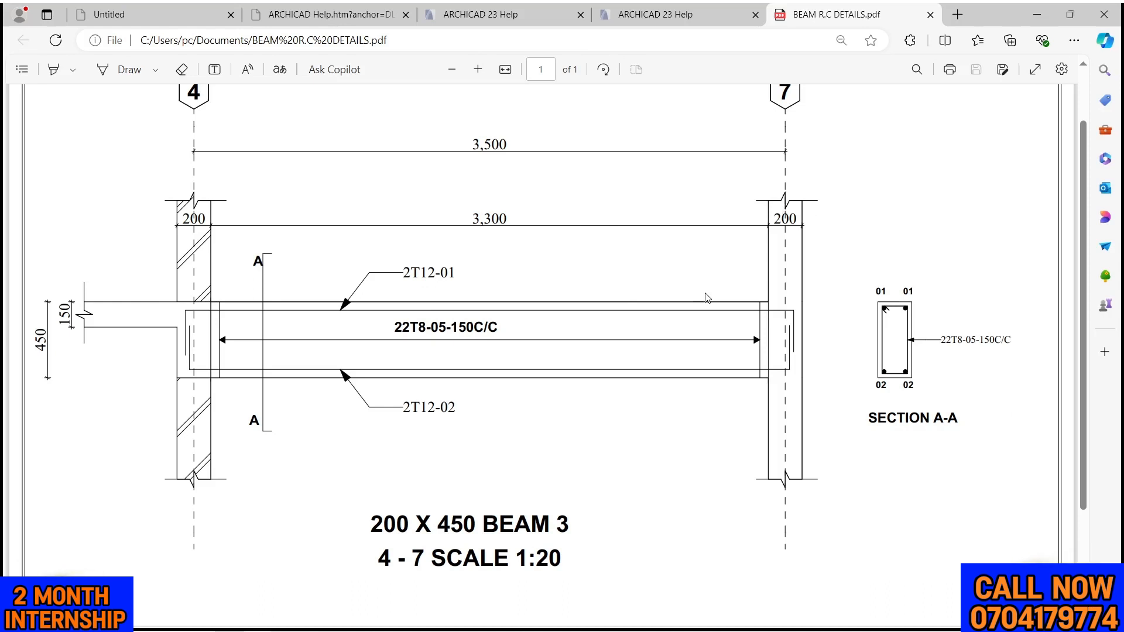
scroll(737, 279, "down", 1)
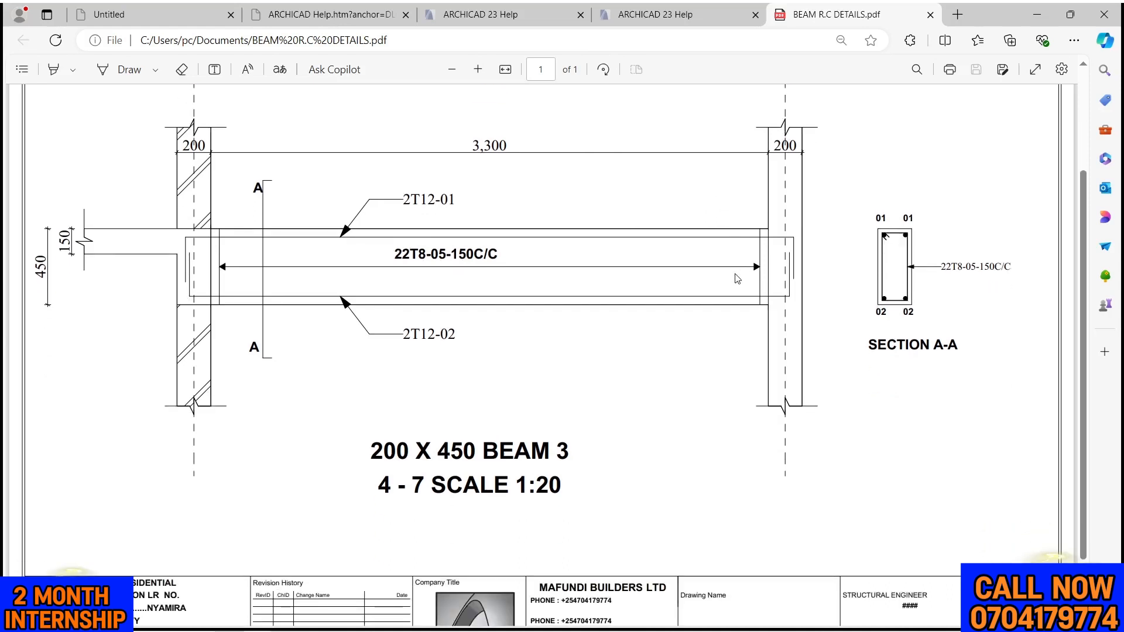
scroll(737, 278, "down", 1)
scroll(737, 278, "up", 3)
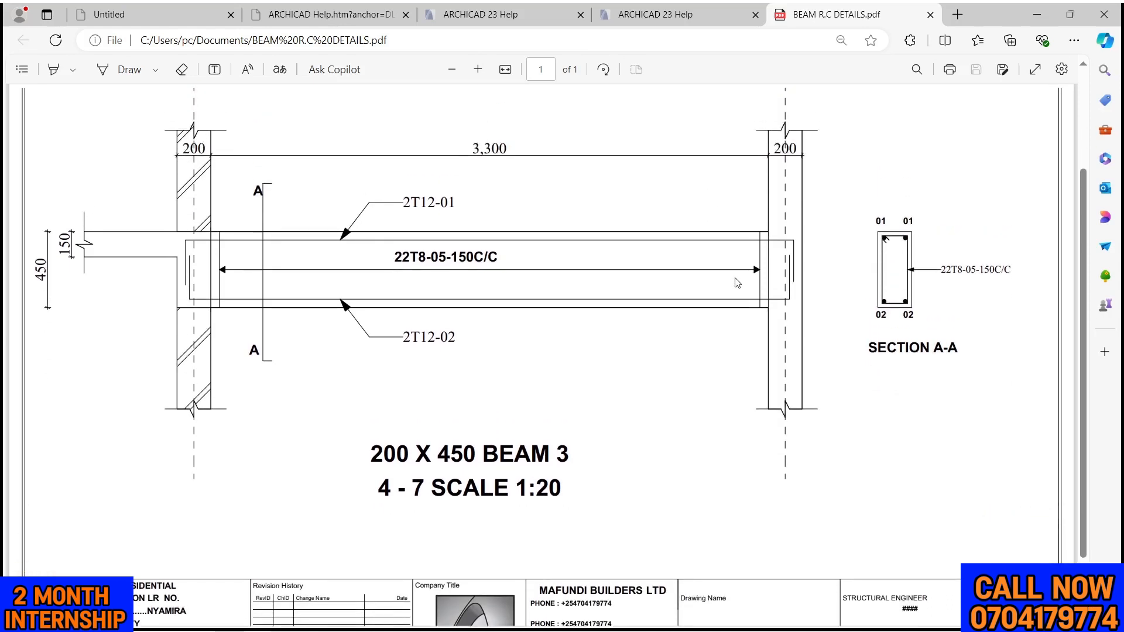